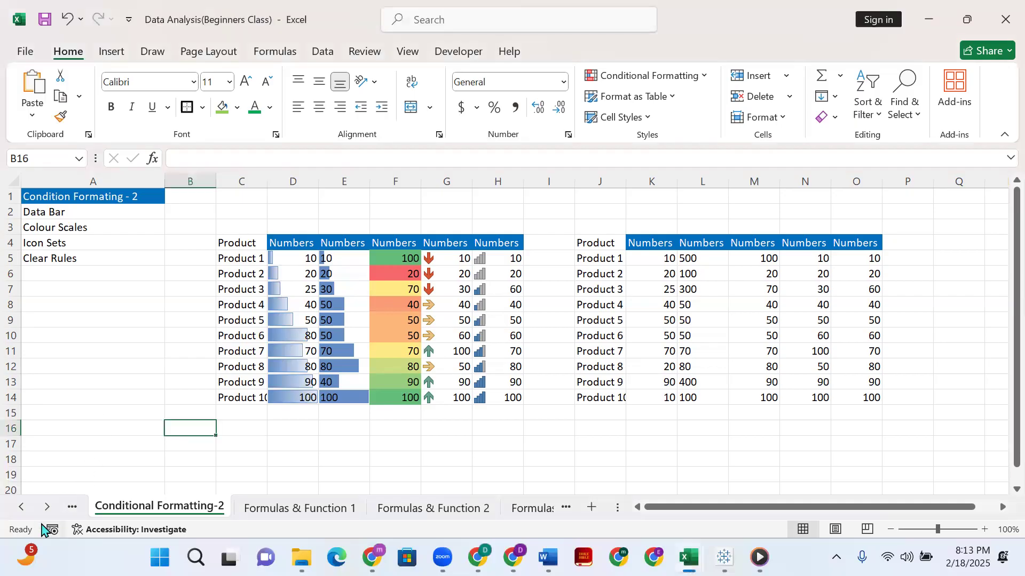
Go to the Conditional Formatting-1 sheet and inspect how the number with a leading zero is stored in cell I5.
left_click(21, 507)
left_click(160, 508)
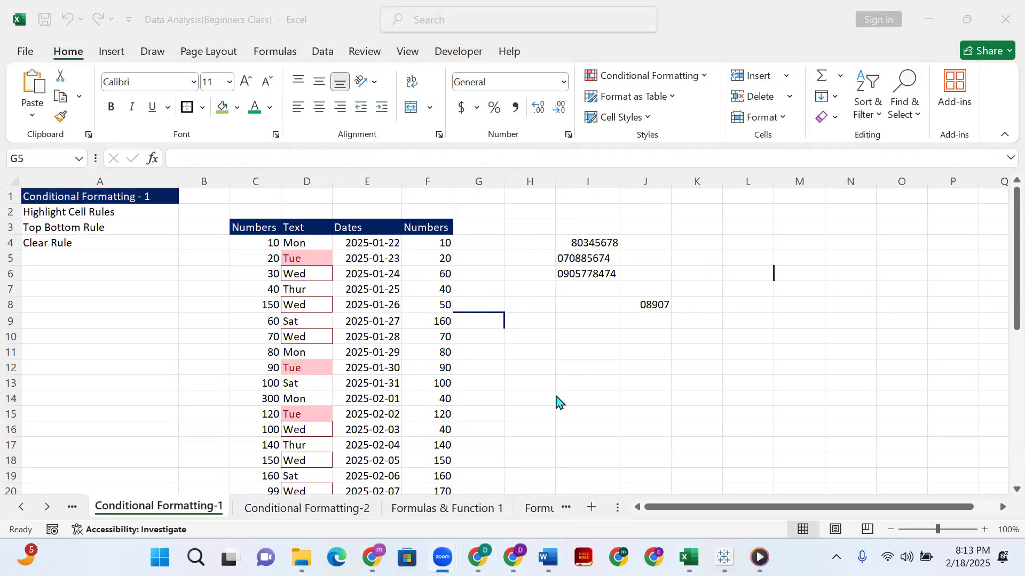
left_click(576, 265)
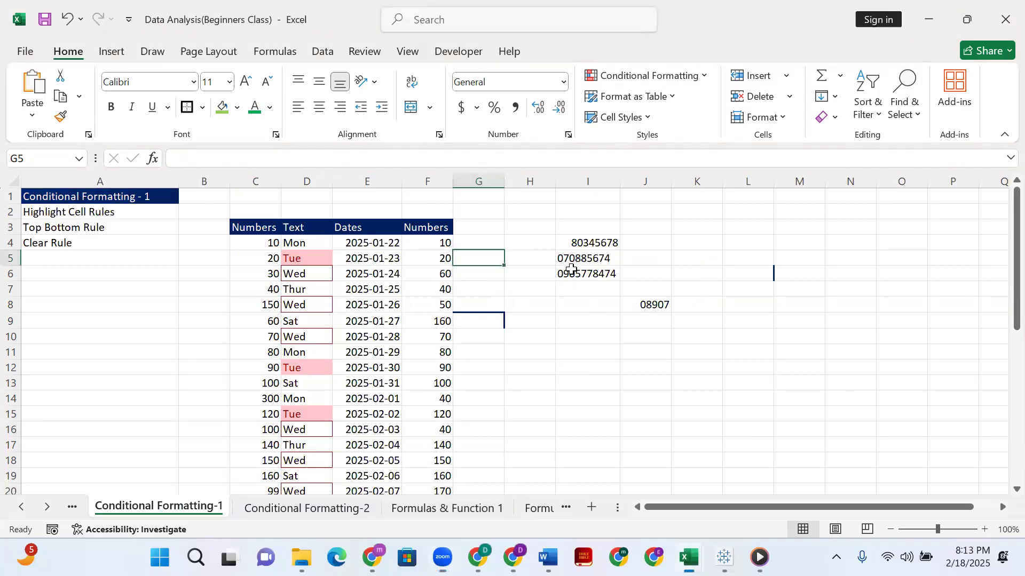
left_click(574, 260)
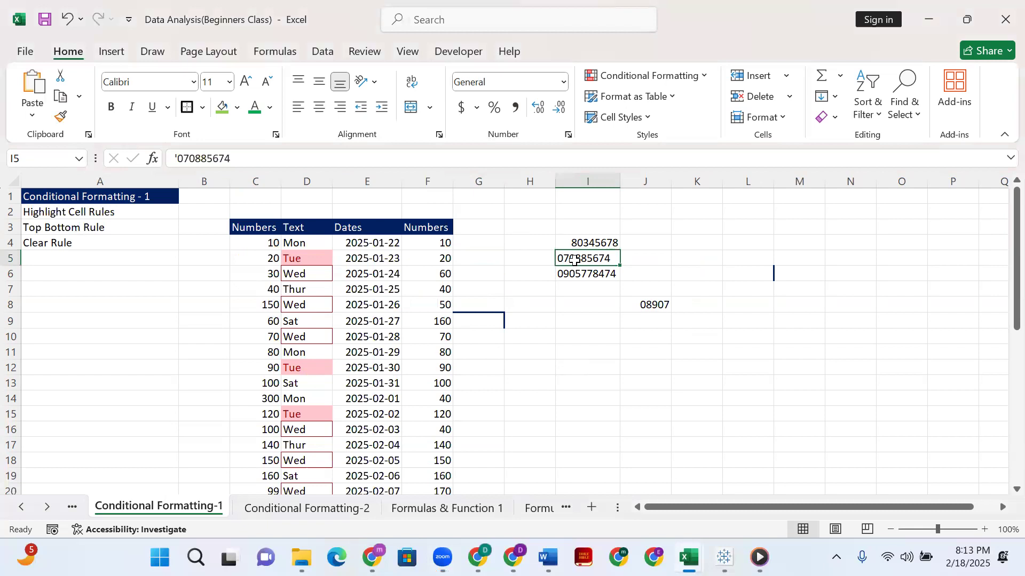
left_click(563, 304)
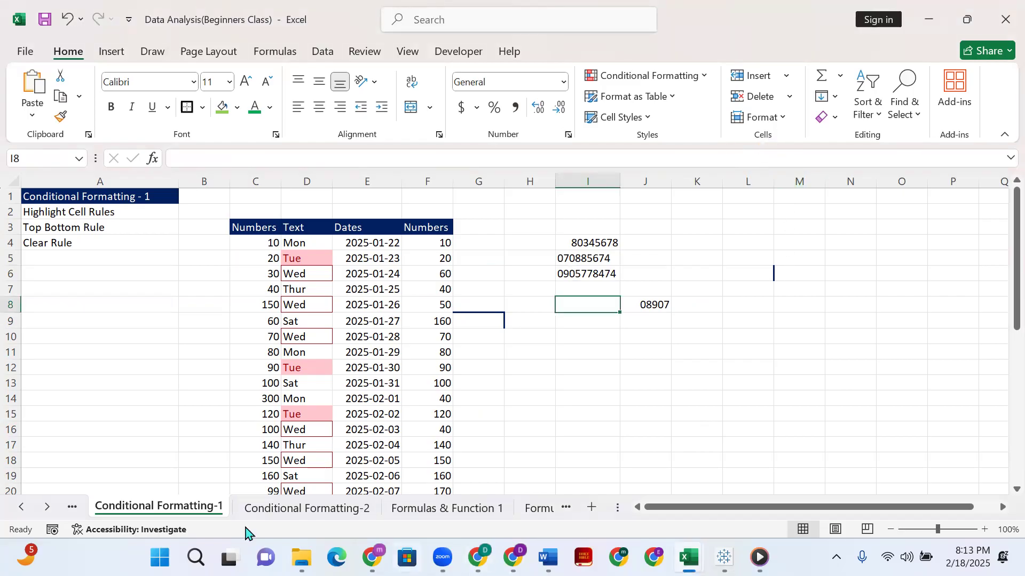
mouse_move(442, 558)
left_click(388, 62)
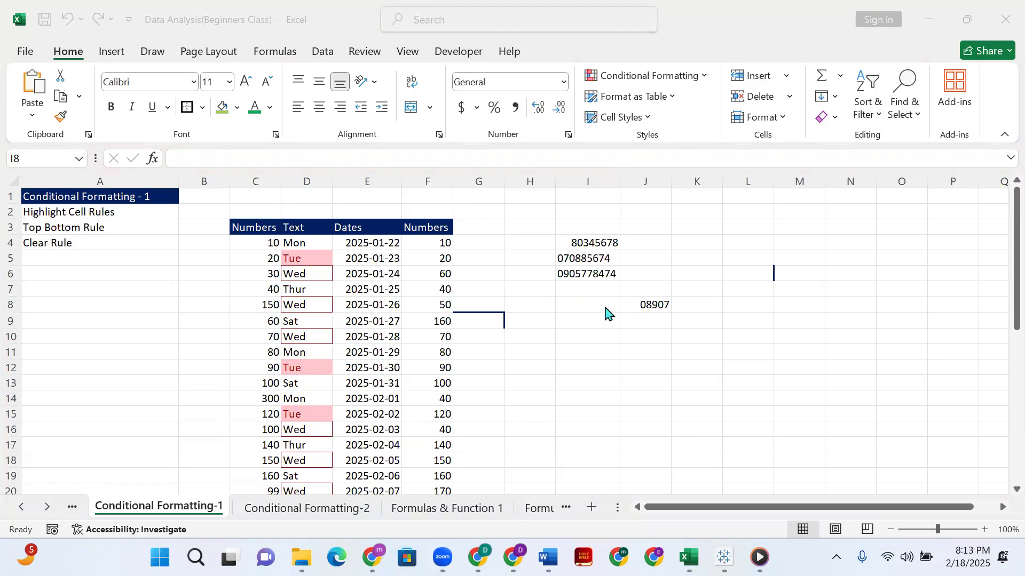
Enter the number 8974 in cell I11.
left_click(603, 350)
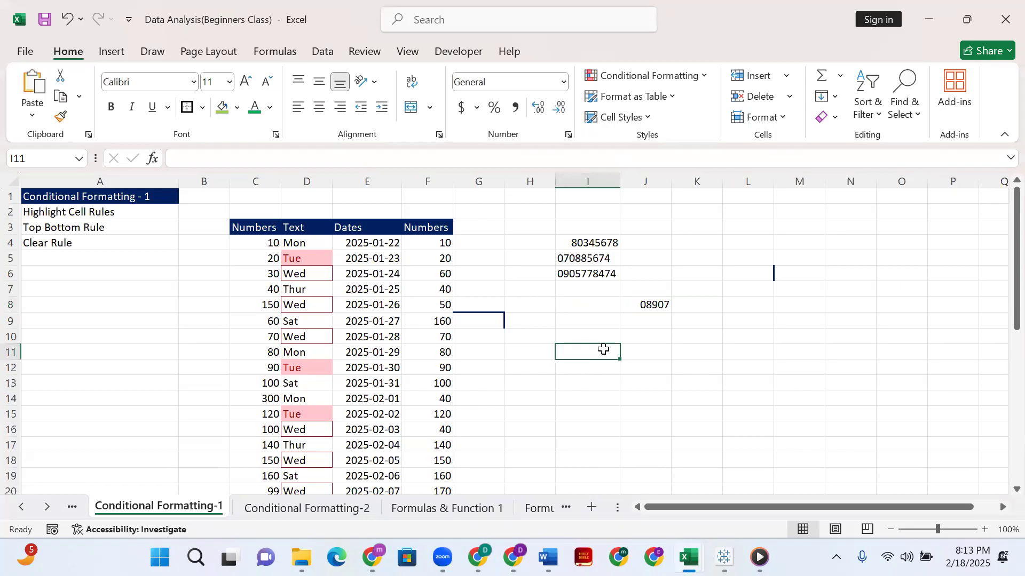
type("8974")
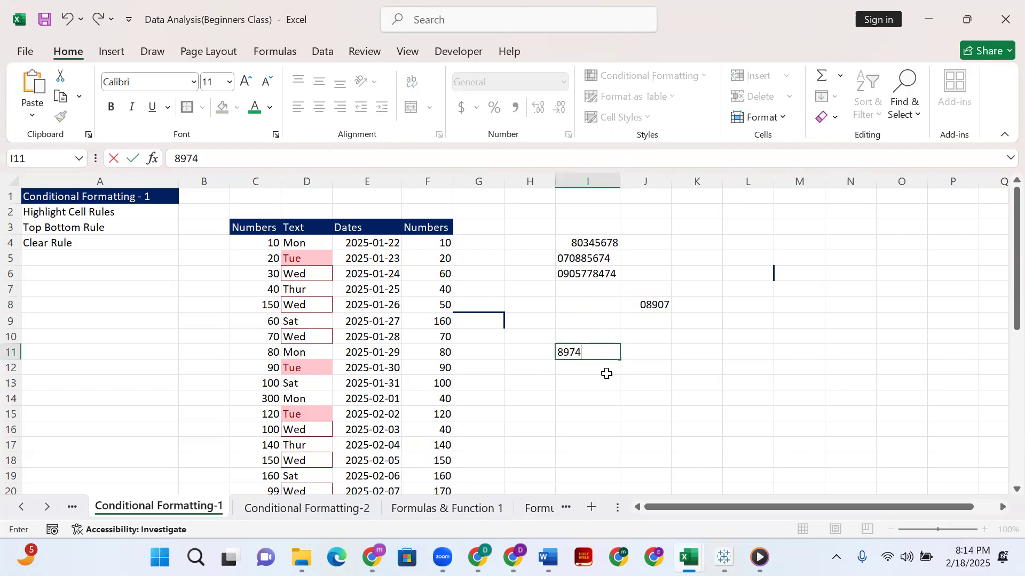
left_click(599, 348)
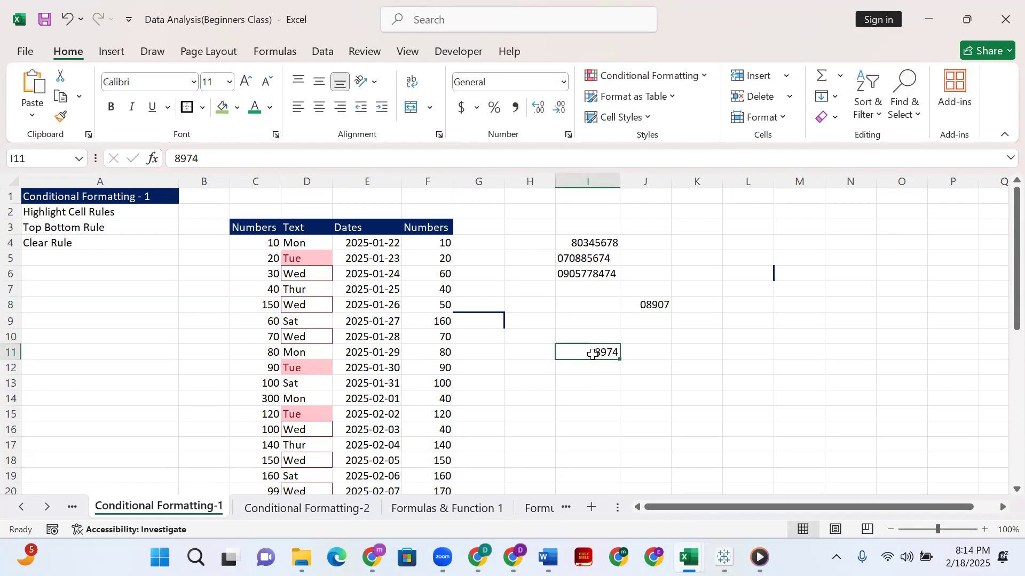
Prefix the number in cell I11 with an apostrophe and two zeros so it is stored as the text 008974.
double_click(594, 352)
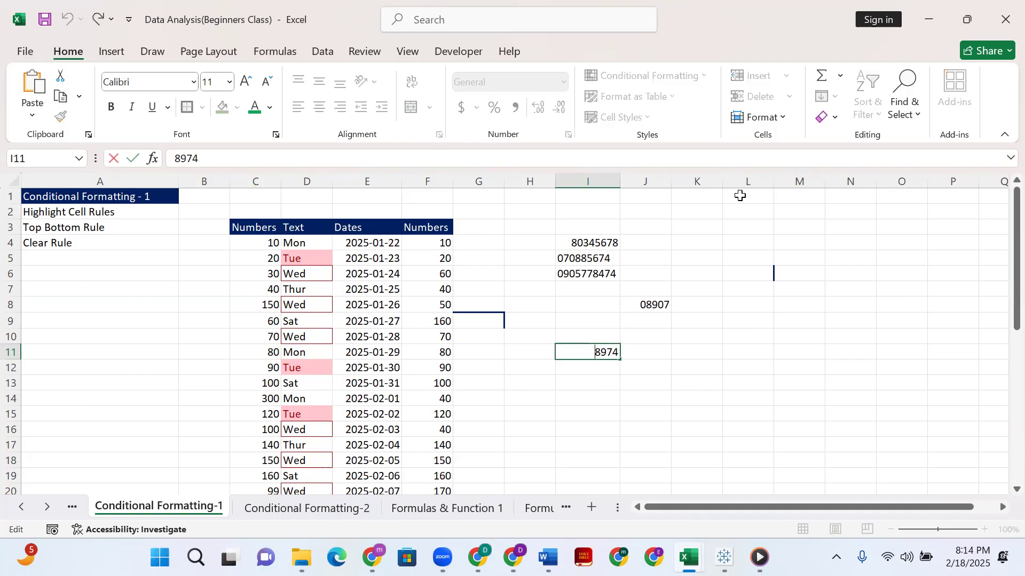
type("'00")
key("Return")
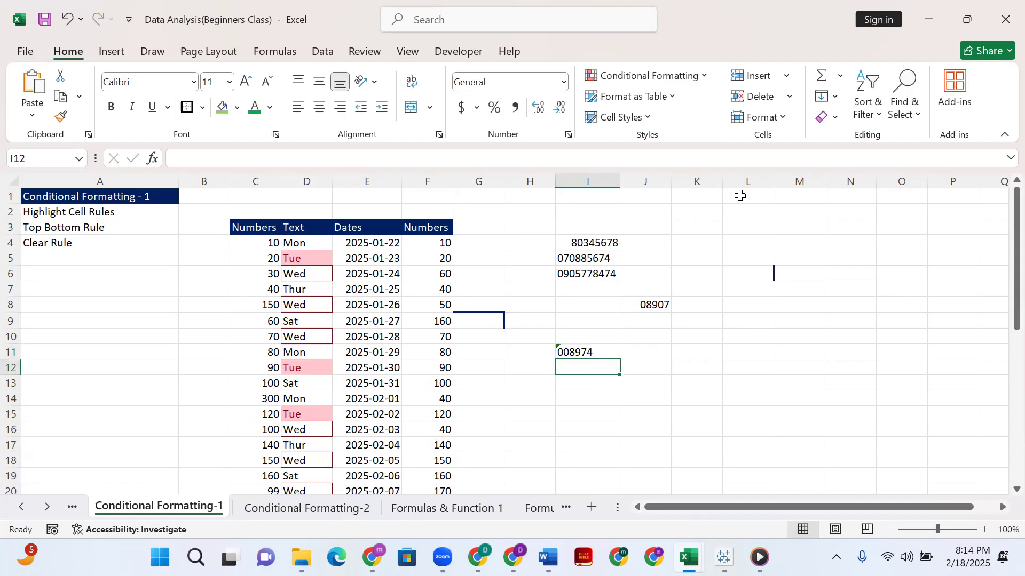
Ignore the Number Stored as Text error on cell I11.
left_click(592, 340)
left_click(565, 351)
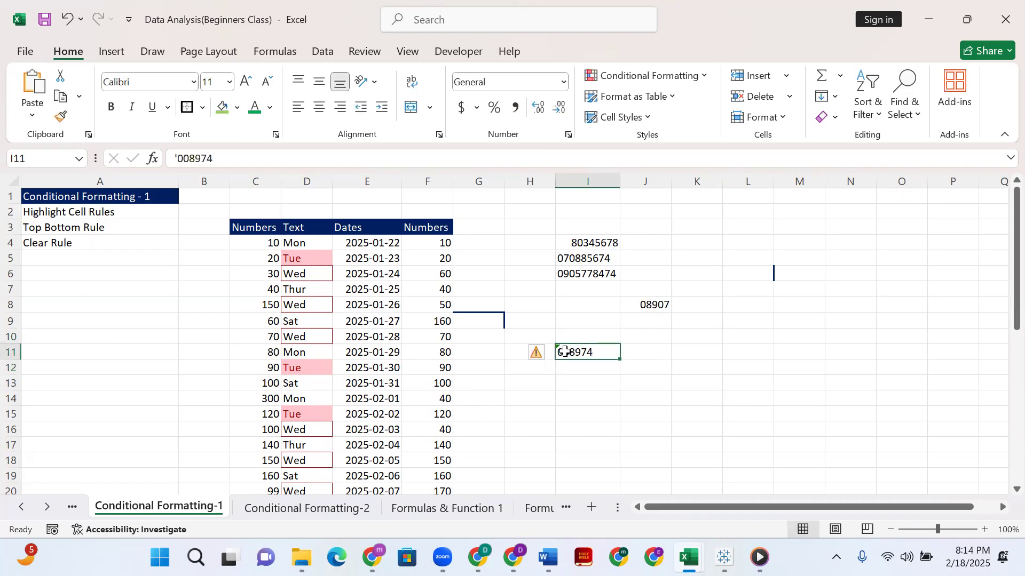
left_click(540, 353)
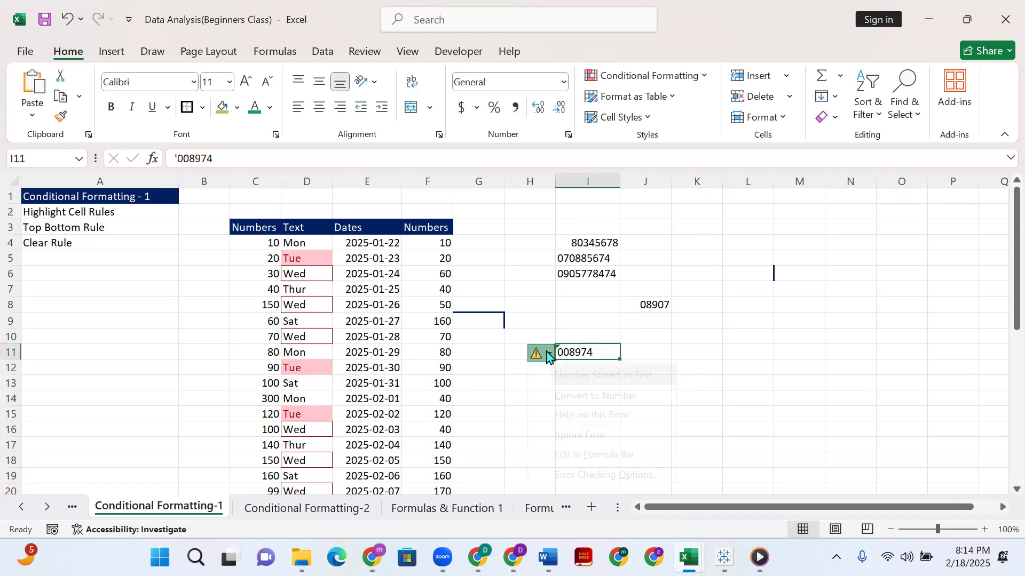
left_click(586, 438)
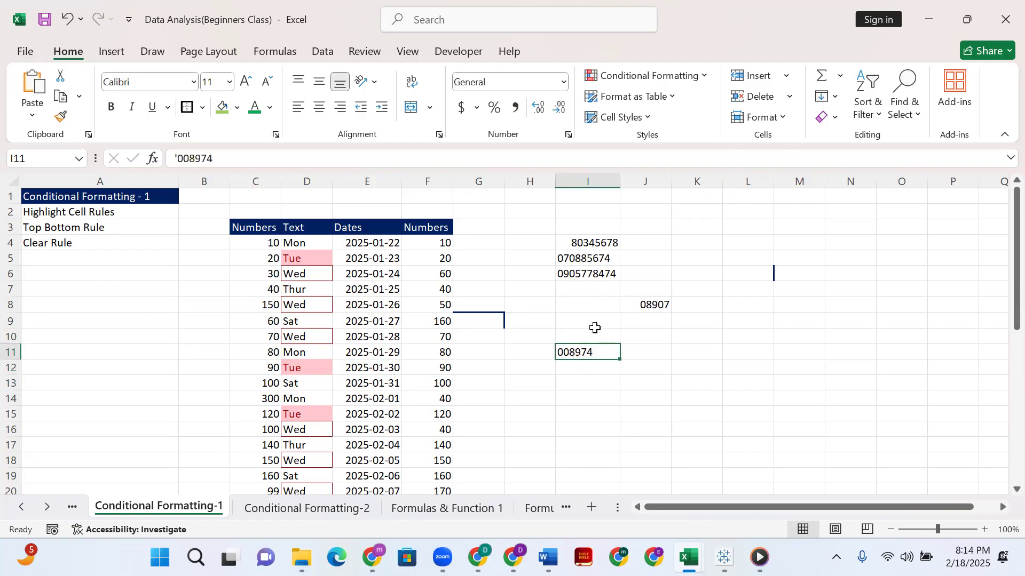
Remove the apostrophe and the two leading zeros from cell I11 so it contains only 8974.
double_click(571, 352)
left_click_drag(572, 352, 528, 361)
key("BackSpace")
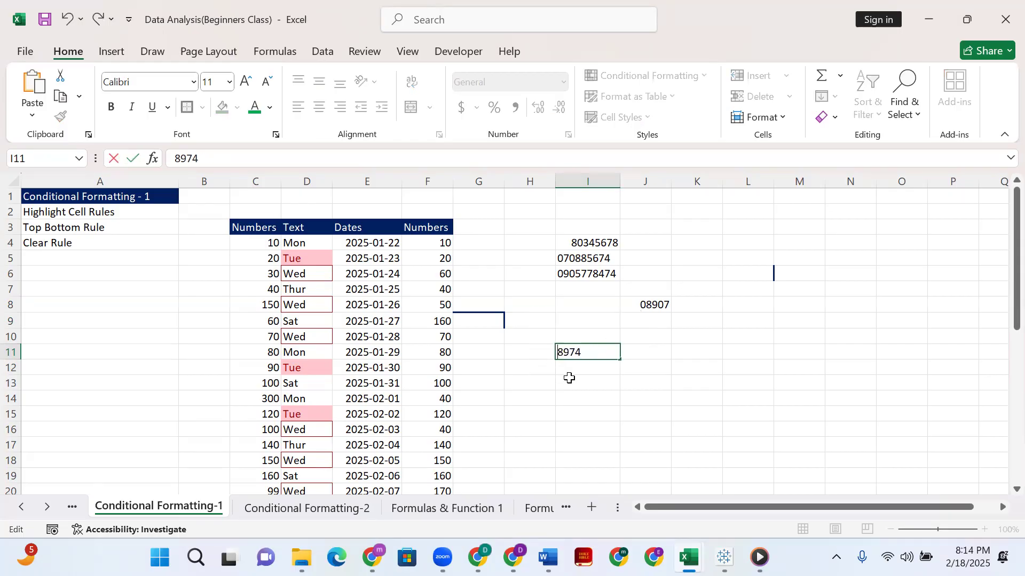
key("Return")
Apply the custom number format 000000 to cell I11 so the number shows leading zeros.
left_click(601, 350)
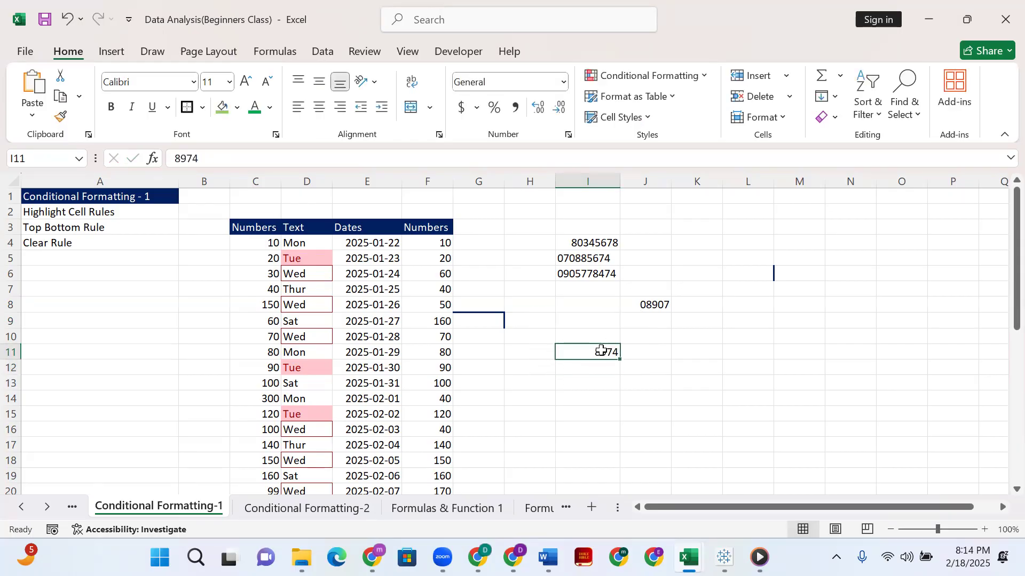
right_click(601, 350)
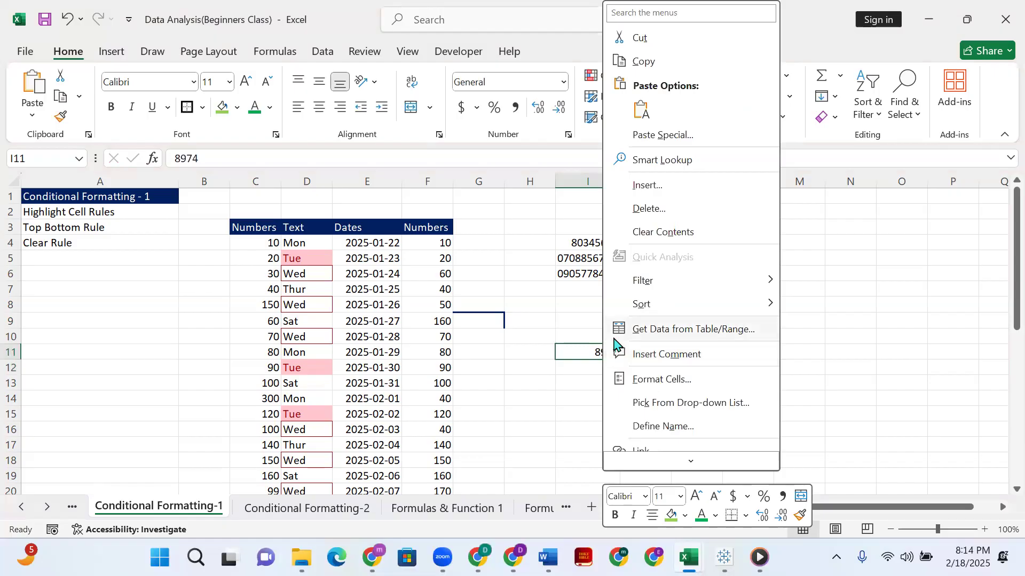
left_click(643, 381)
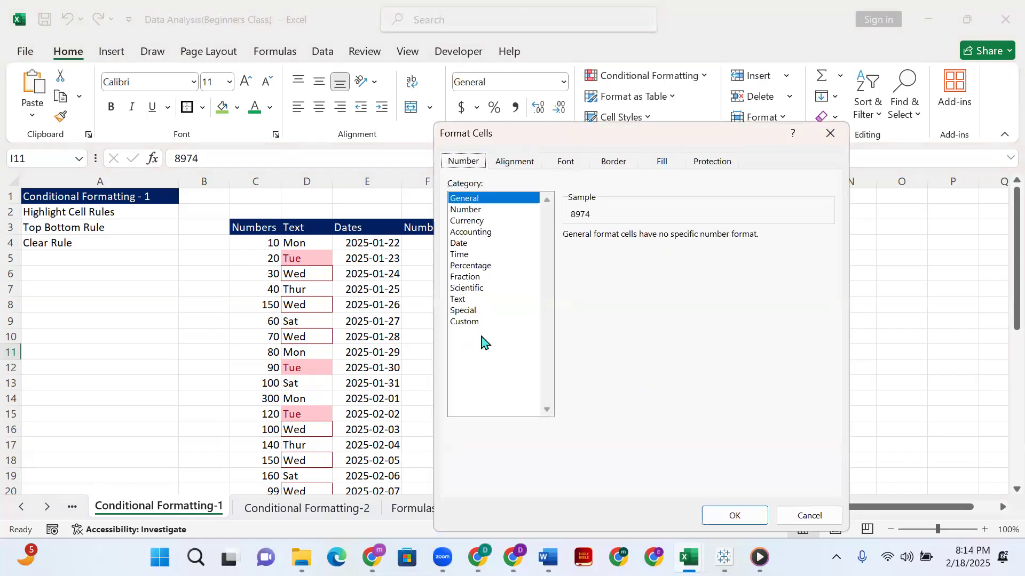
left_click(468, 322)
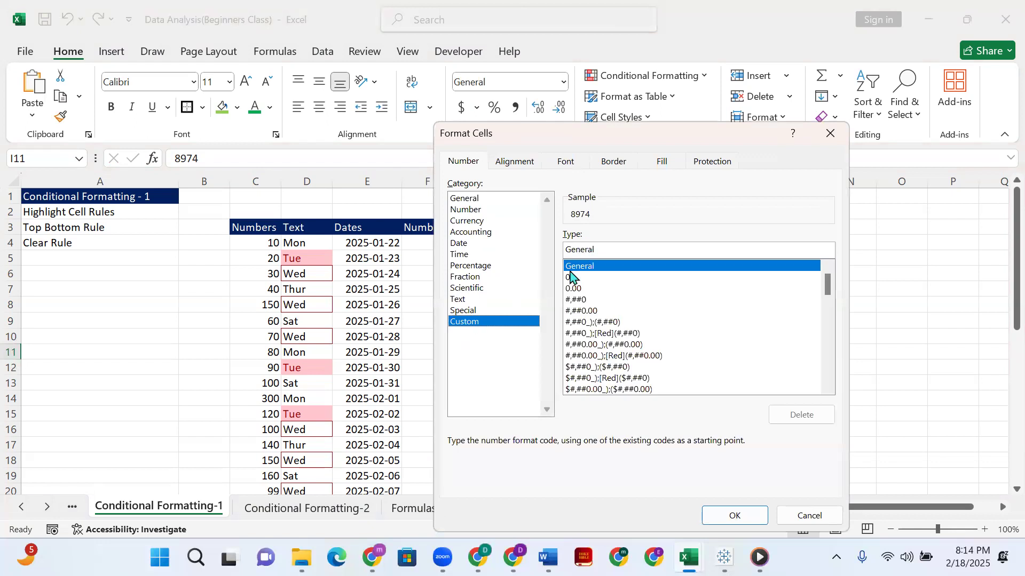
left_click_drag(599, 249, 564, 251)
type("000")
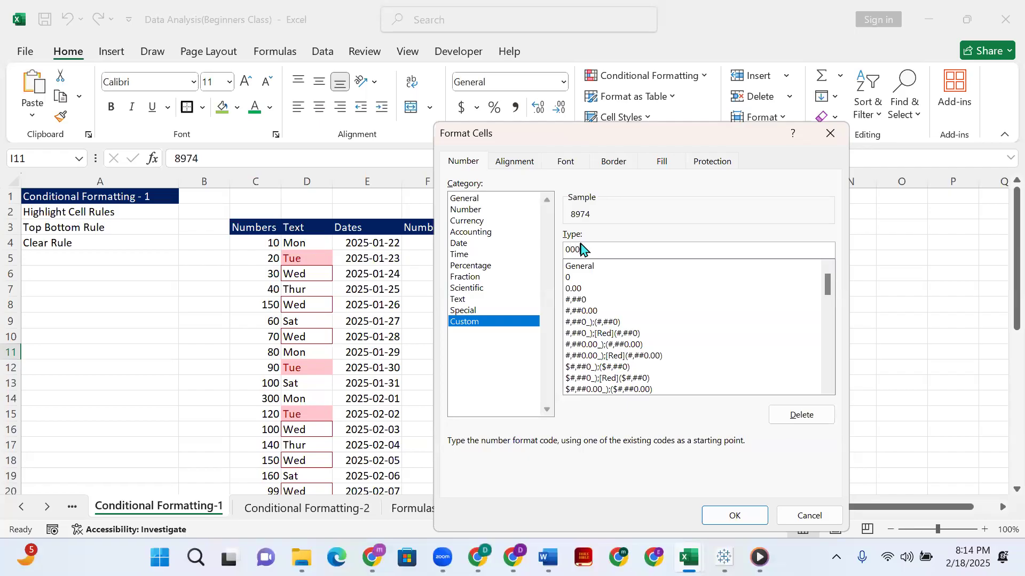
type("000")
left_click(728, 515)
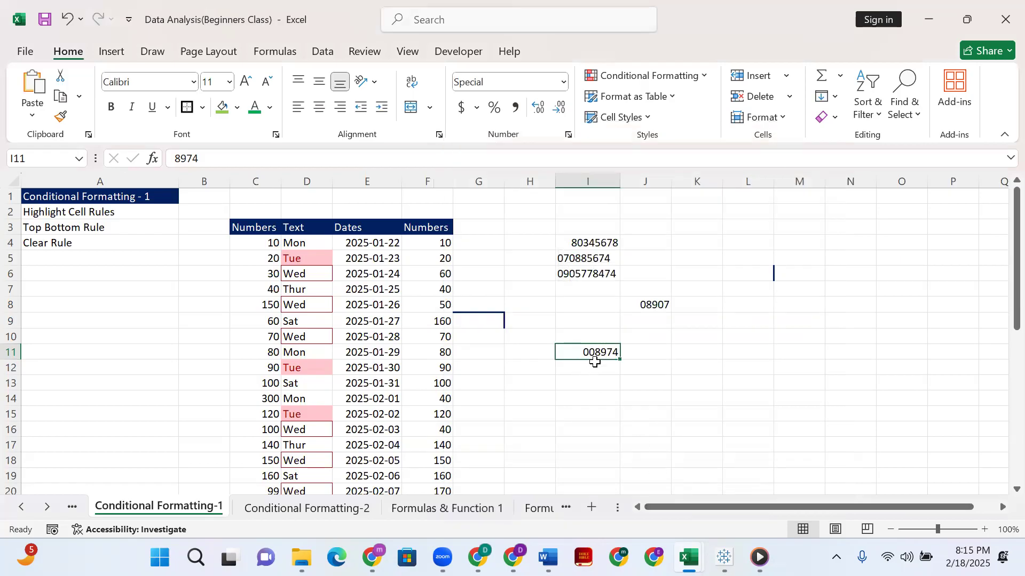
left_click(558, 55)
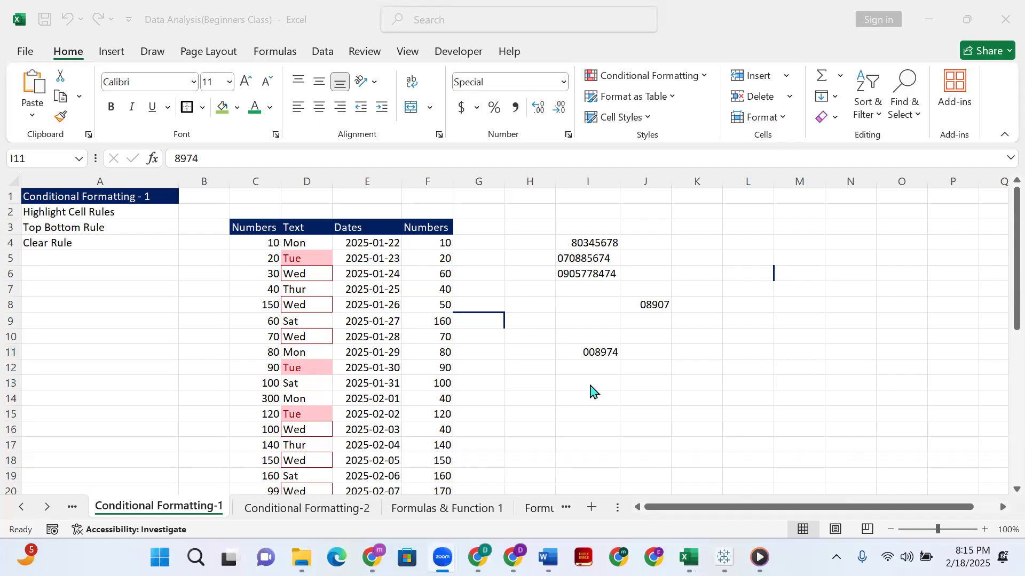
left_click(601, 354)
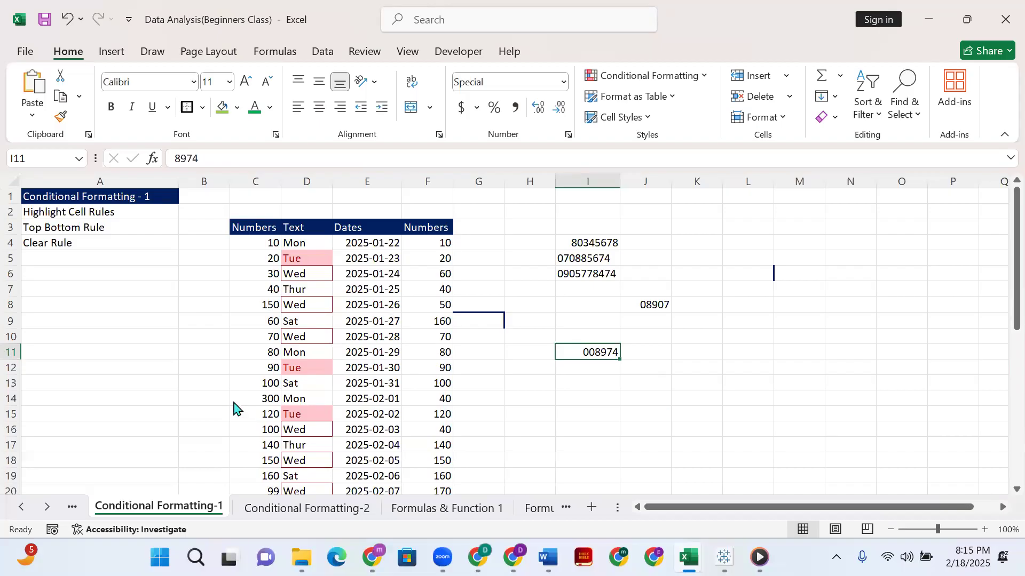
left_click(254, 362)
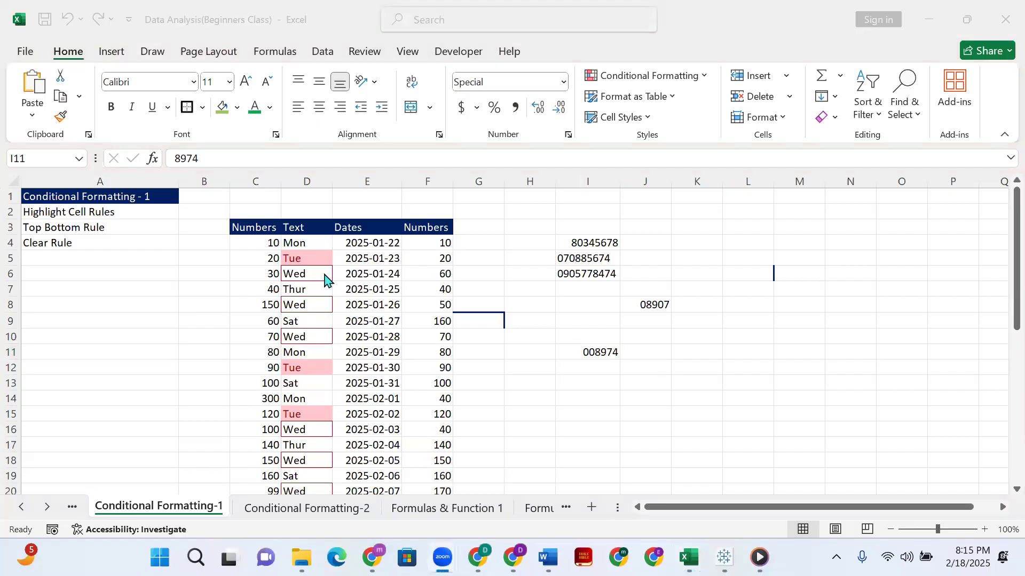
On the Conditional Formatting-2 sheet, select K5:K14 and auto-fit the width of column J to its product names.
left_click(346, 512)
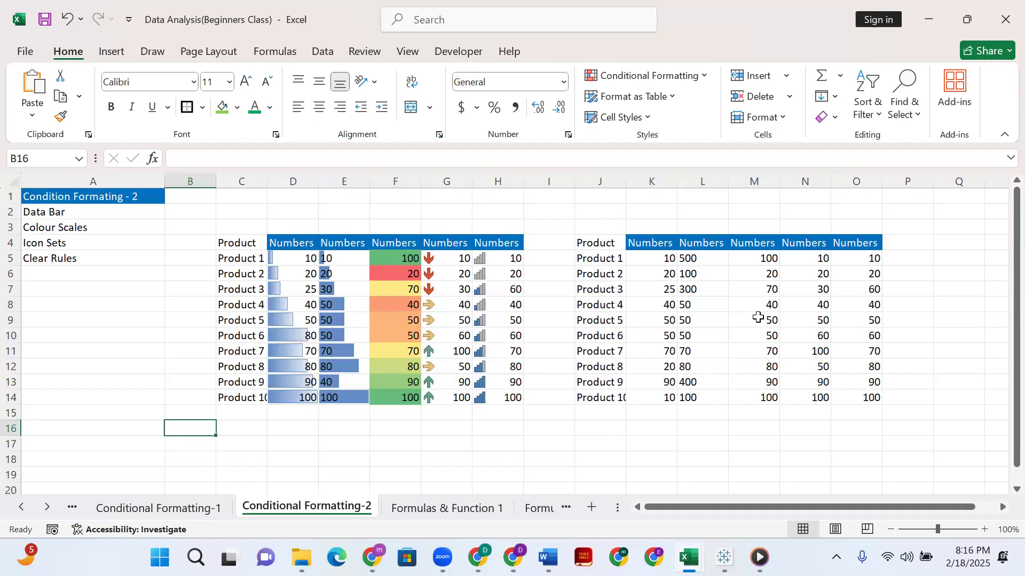
left_click(735, 288)
left_click(668, 255)
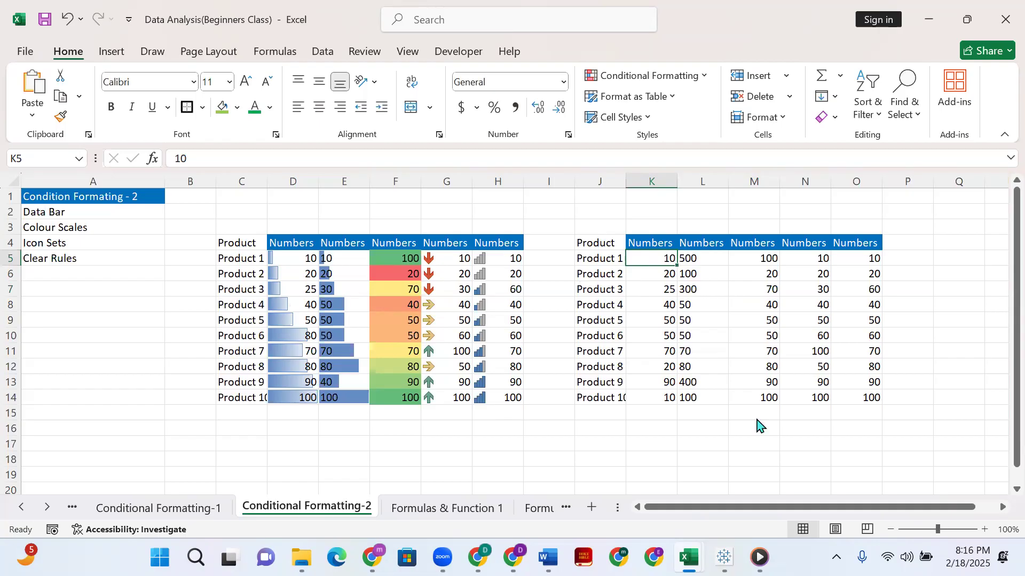
left_click(657, 395, "shift")
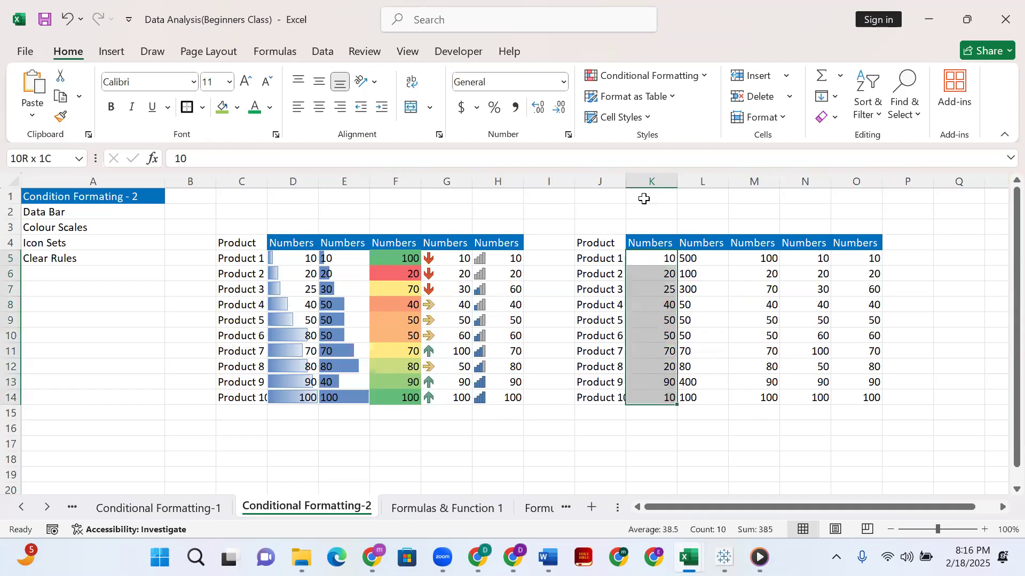
double_click(623, 182)
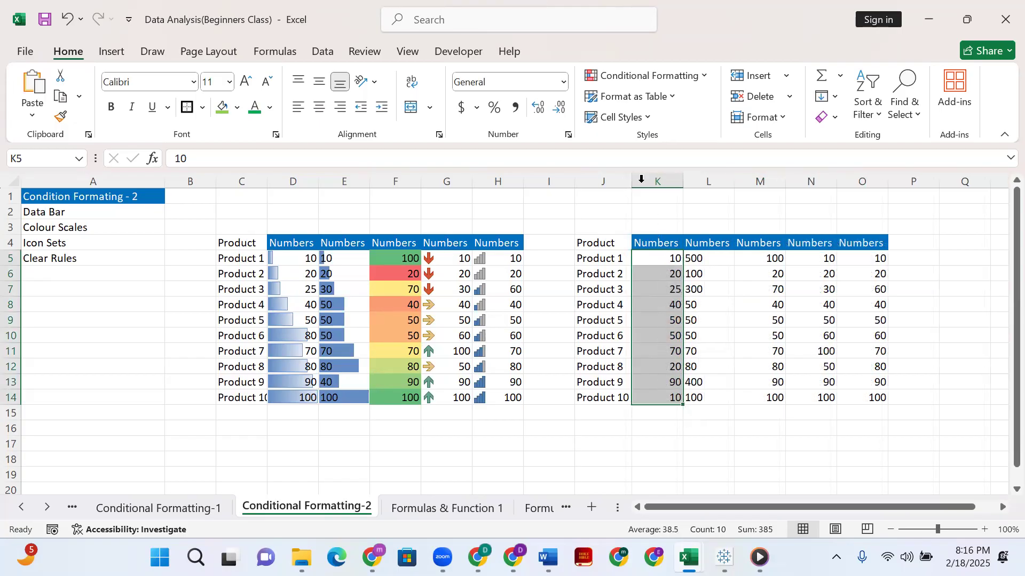
Apply the blue gradient-fill data bar conditional format to the selected range K5:K14.
left_click(606, 54)
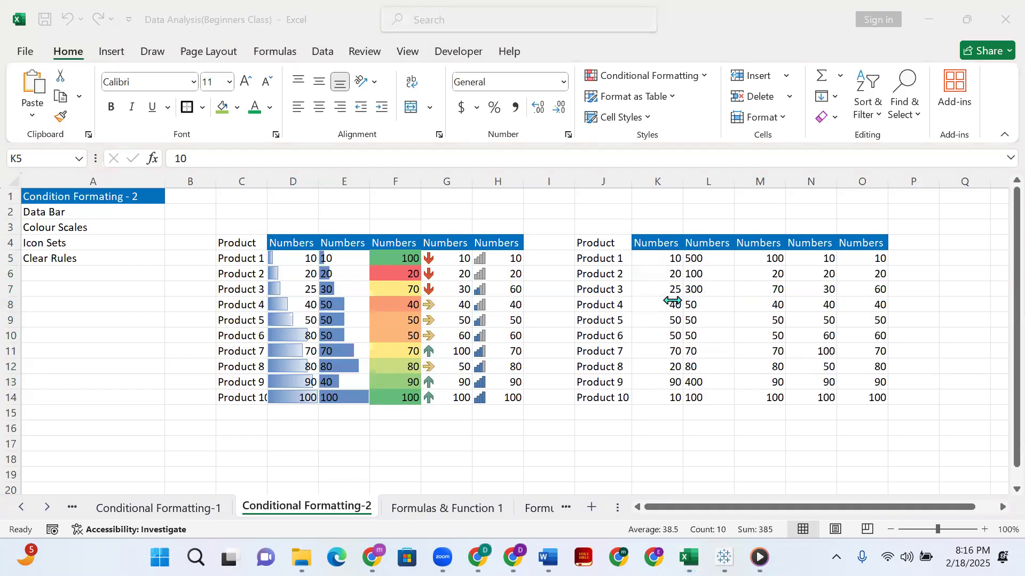
left_click(638, 256)
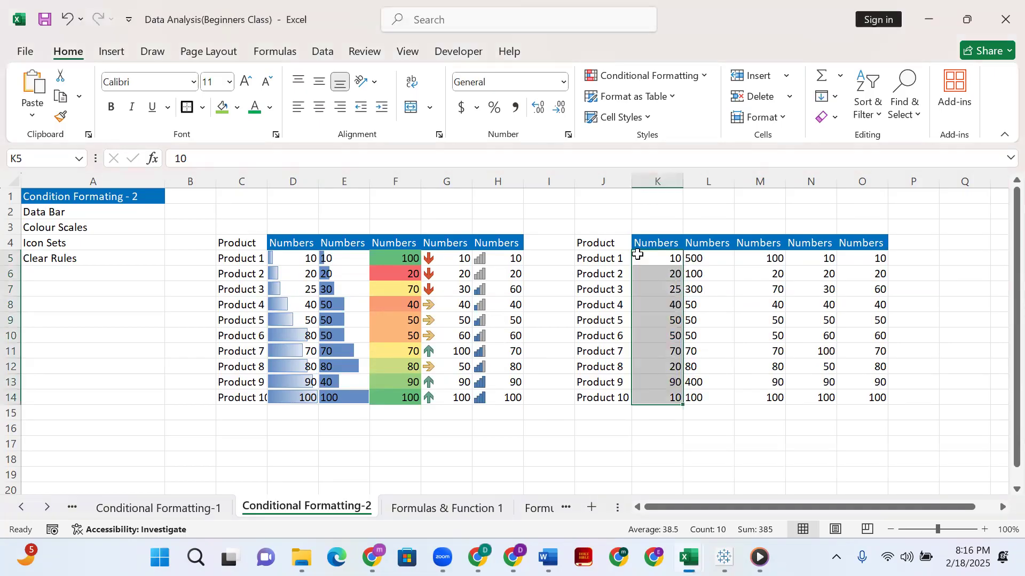
left_click(680, 77)
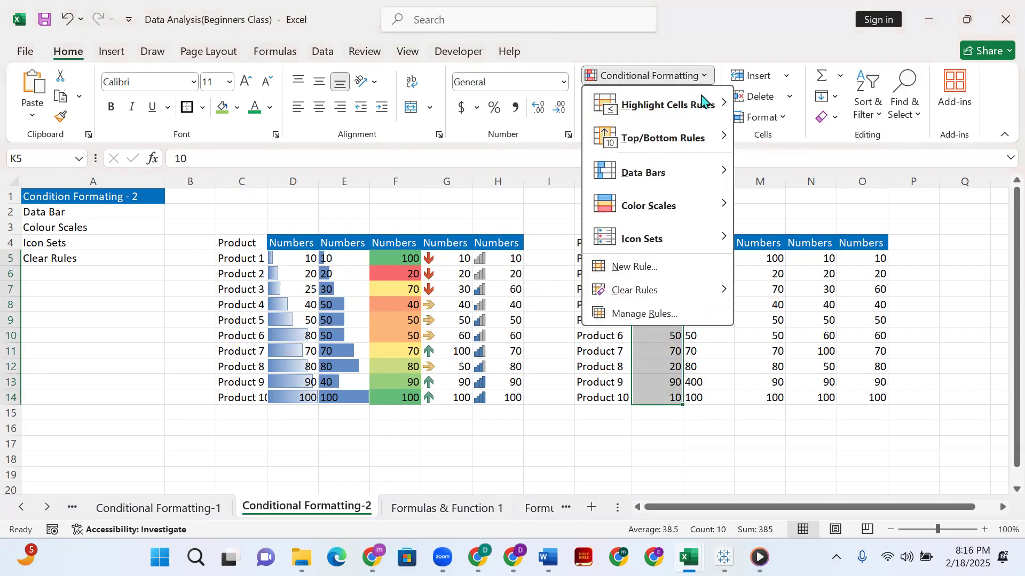
mouse_move(687, 183)
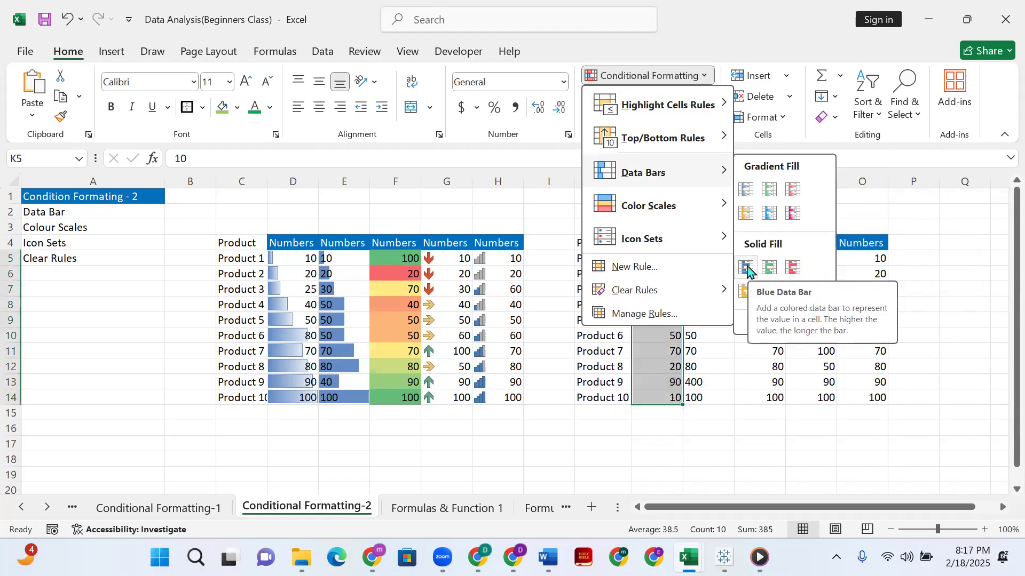
left_click(746, 190)
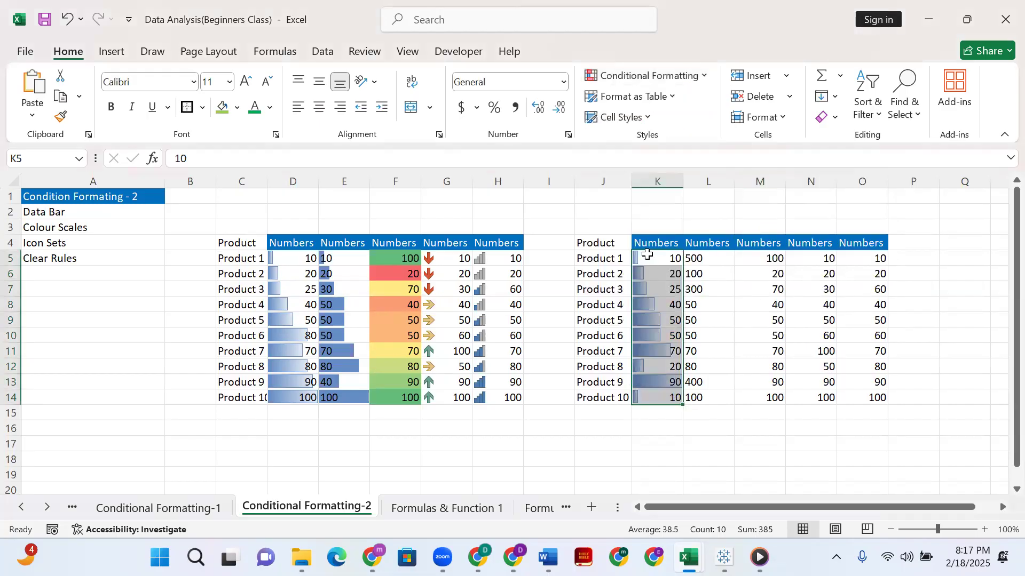
Change Product 1's number in cell K5 to 80.
left_click(658, 315)
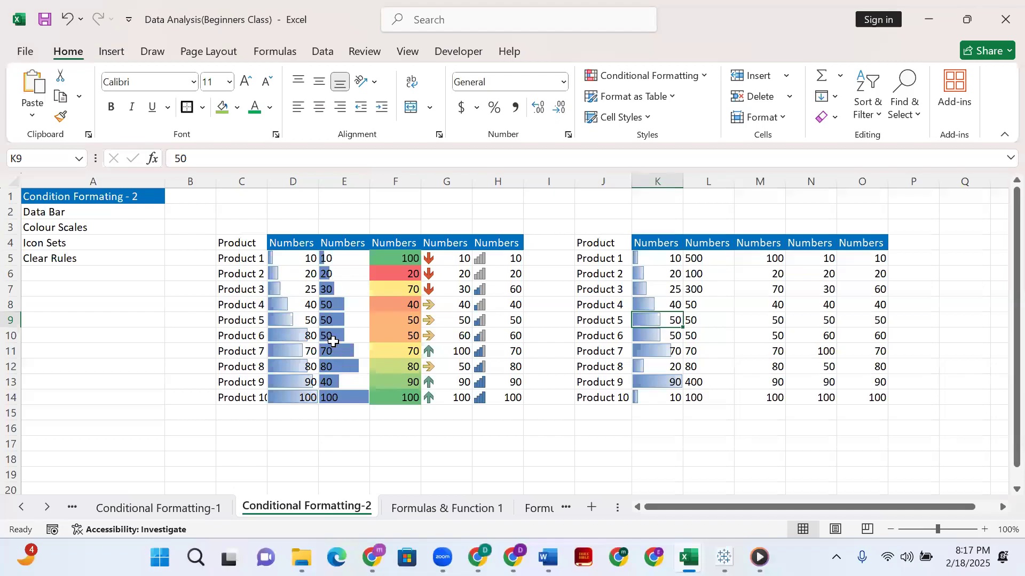
left_click(644, 258)
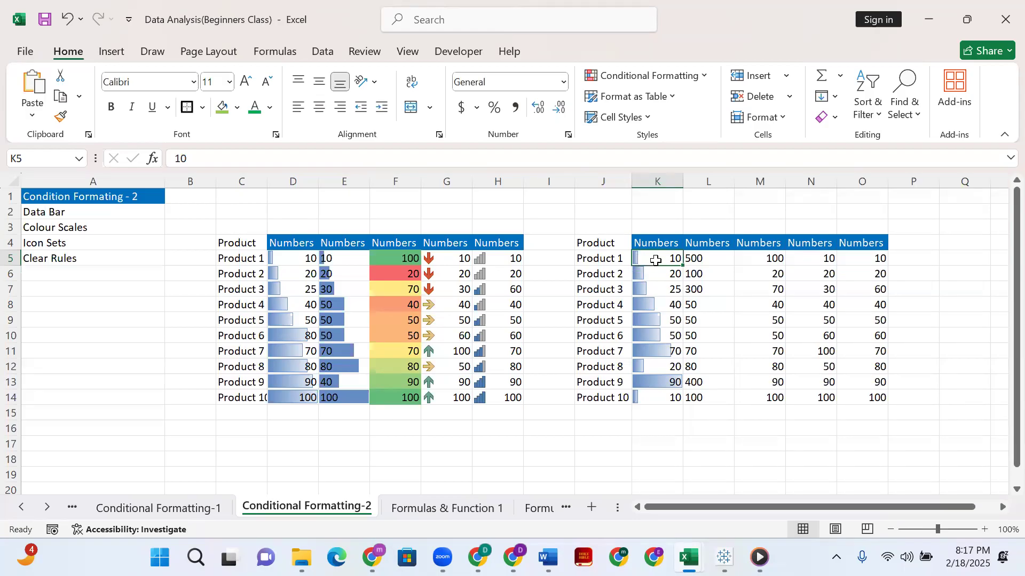
double_click(659, 260)
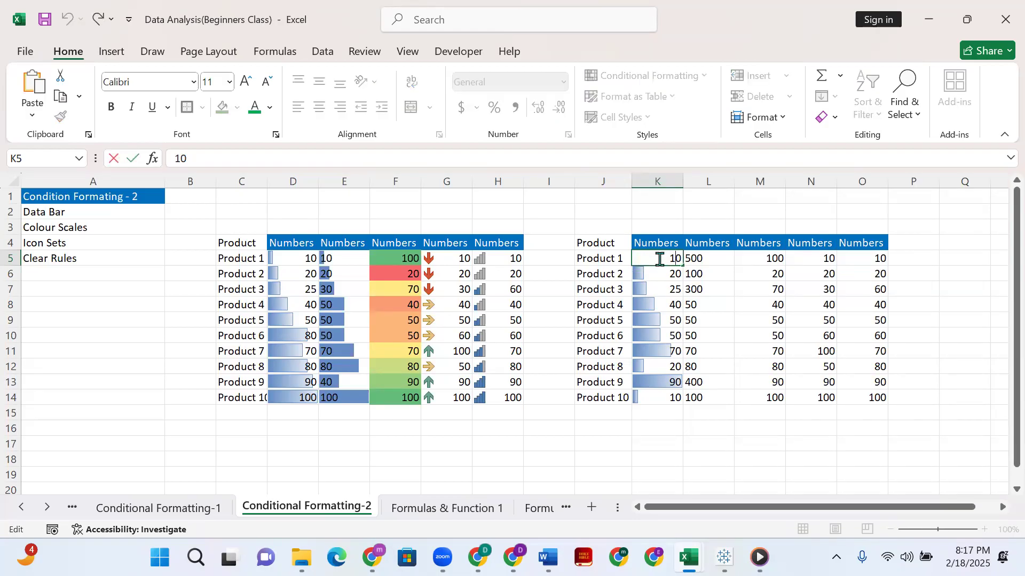
key("Delete")
type("8")
key("Return")
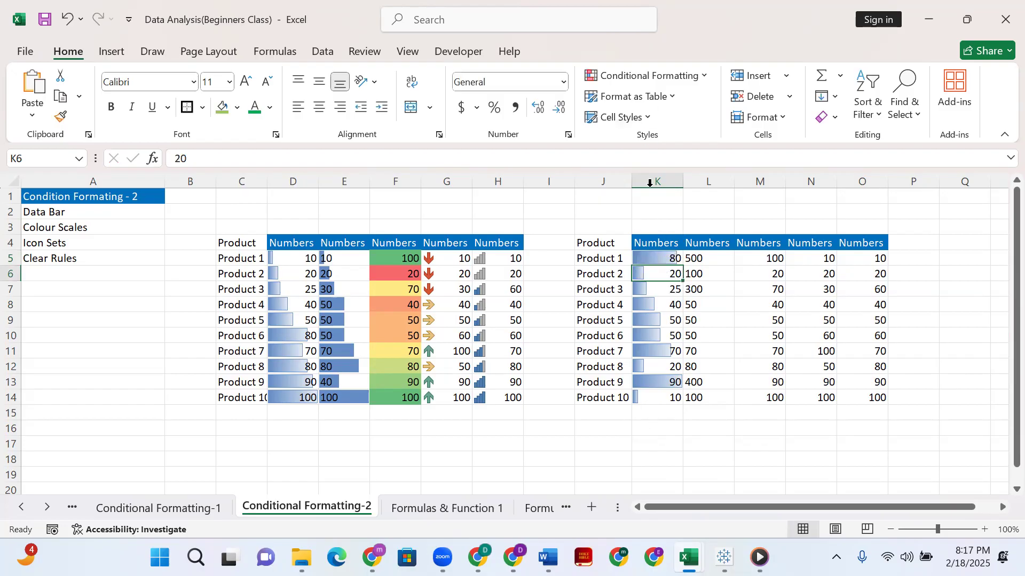
Widen column K to about three times its width and change Product 9's number in K13 to 40.
left_click_drag(683, 184, 788, 181)
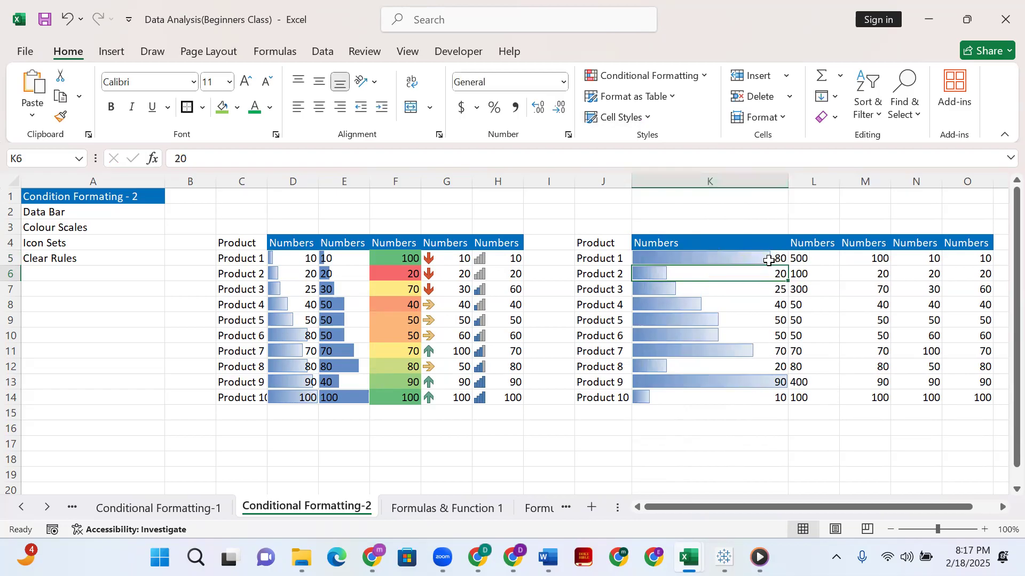
left_click(780, 289)
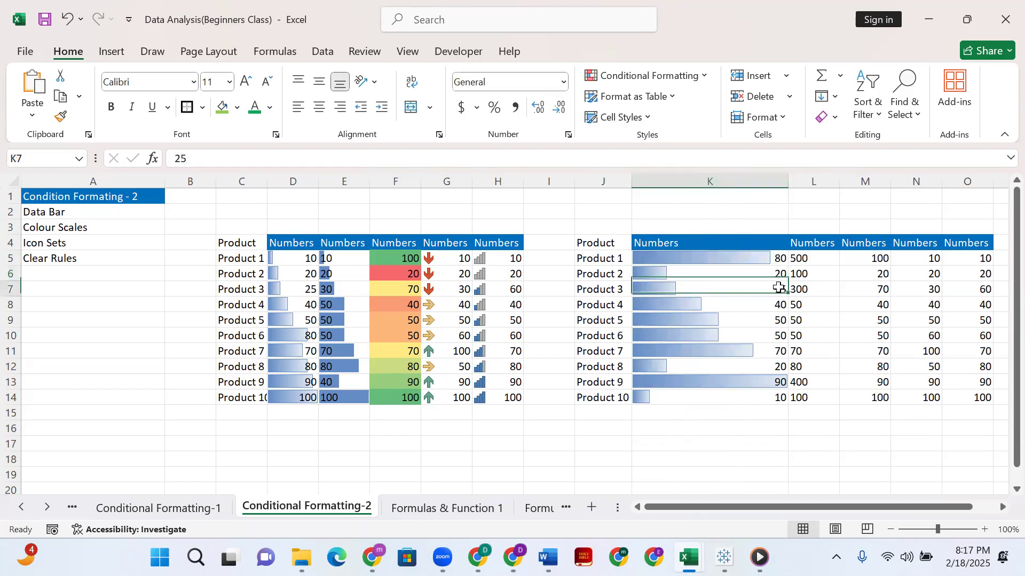
double_click(776, 384)
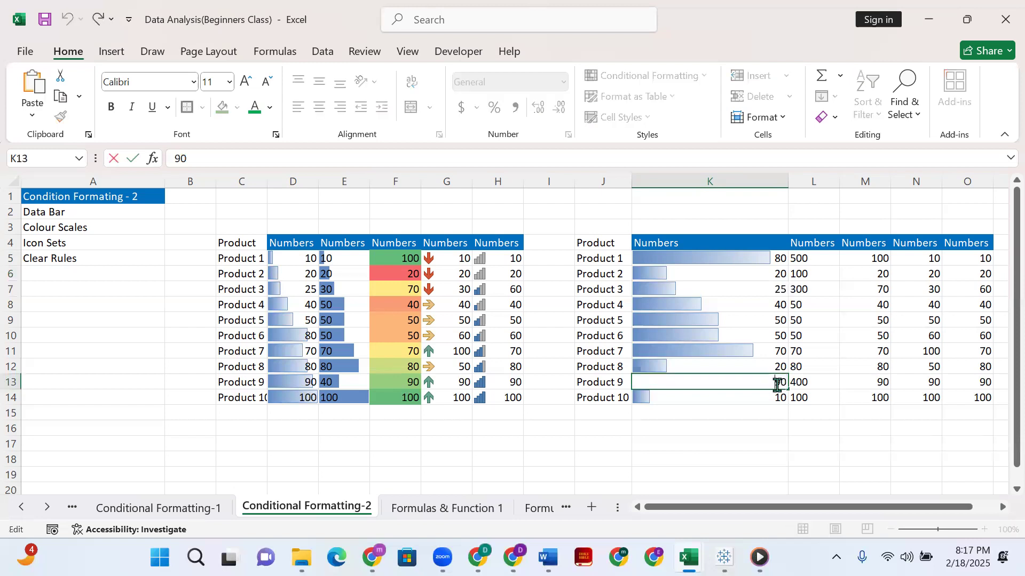
key("Delete")
type("4")
key("Return")
left_click(742, 391)
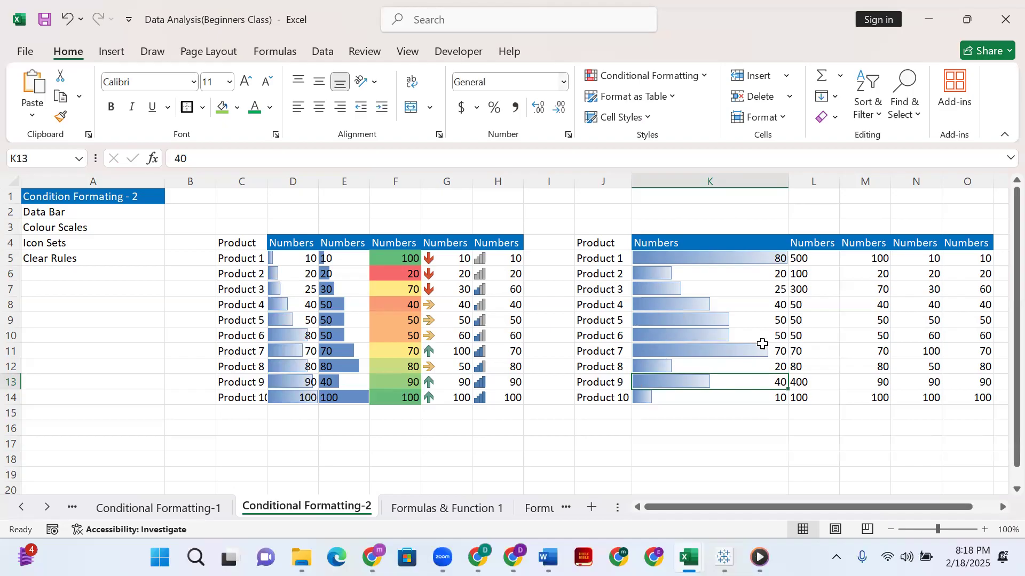
Change Product 7's number in K11 to 5 and narrow column K to roughly two thirds of its width.
left_click(765, 349)
double_click(766, 350)
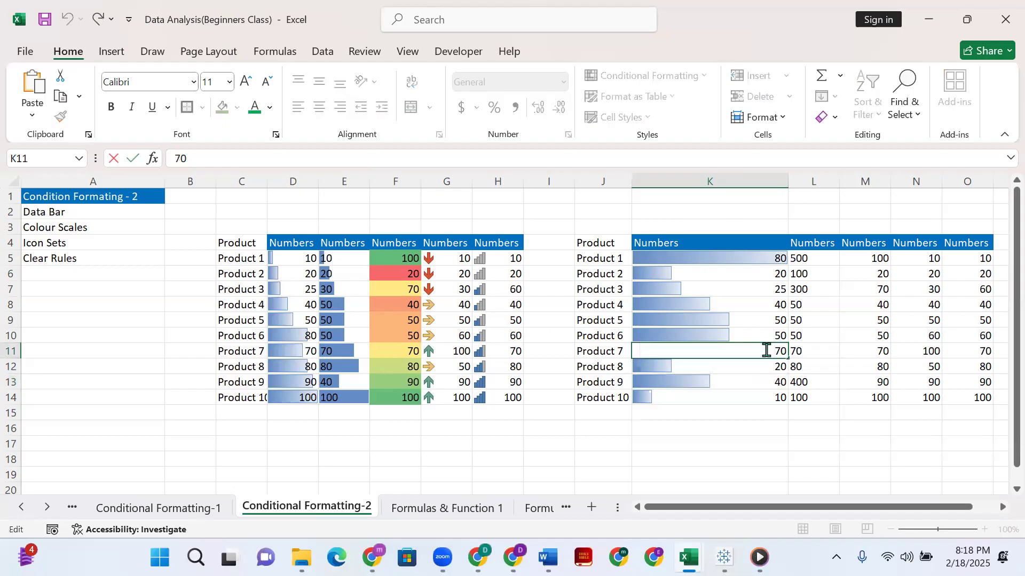
key("BackSpace")
key("BackSpace")
type("5")
key("Return")
left_click(709, 348)
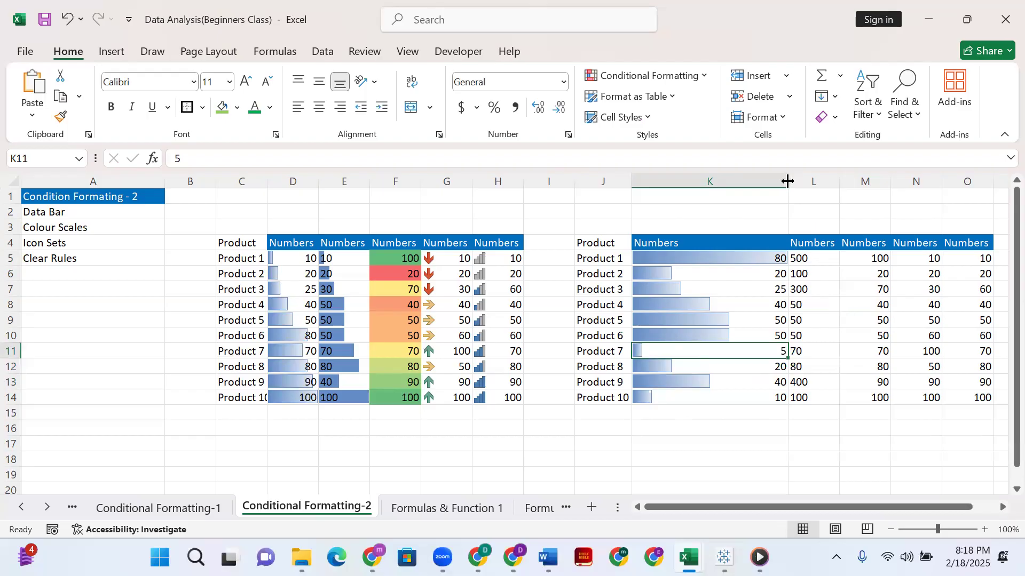
left_click_drag(787, 181, 726, 187)
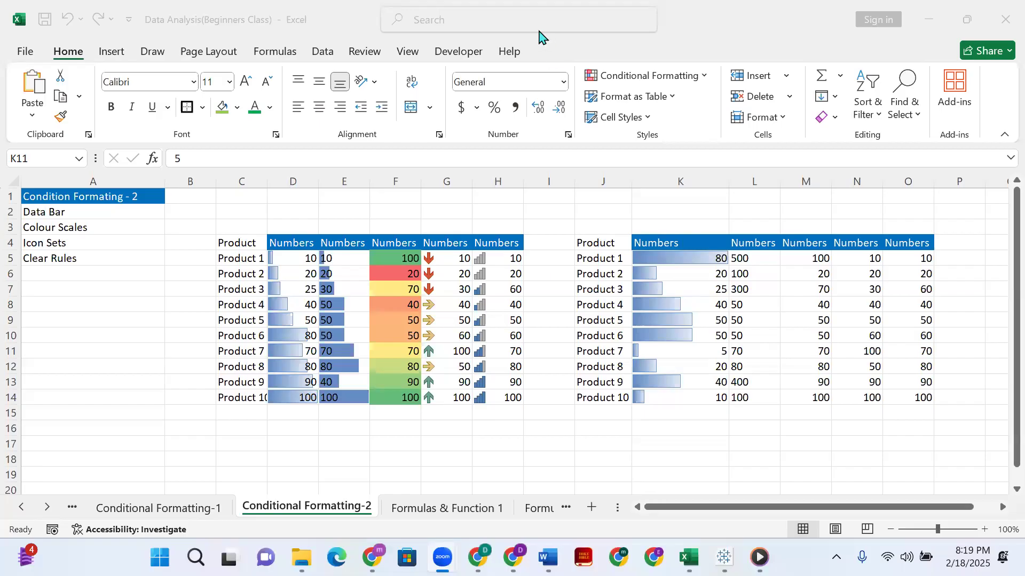
Enter 500 as Product 5's number in cell K9 to test how the data bars scale.
left_click(744, 259)
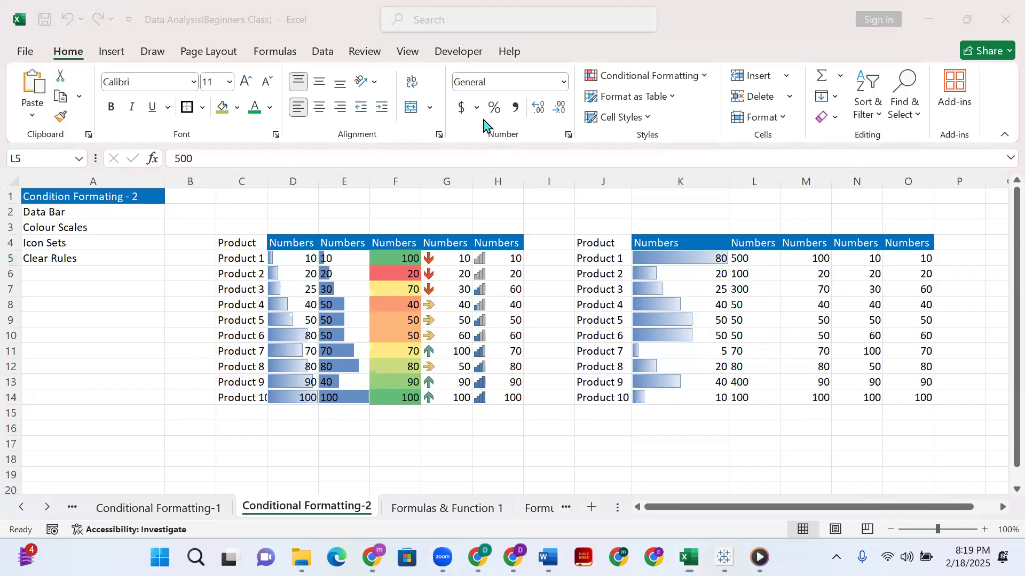
left_click(754, 258)
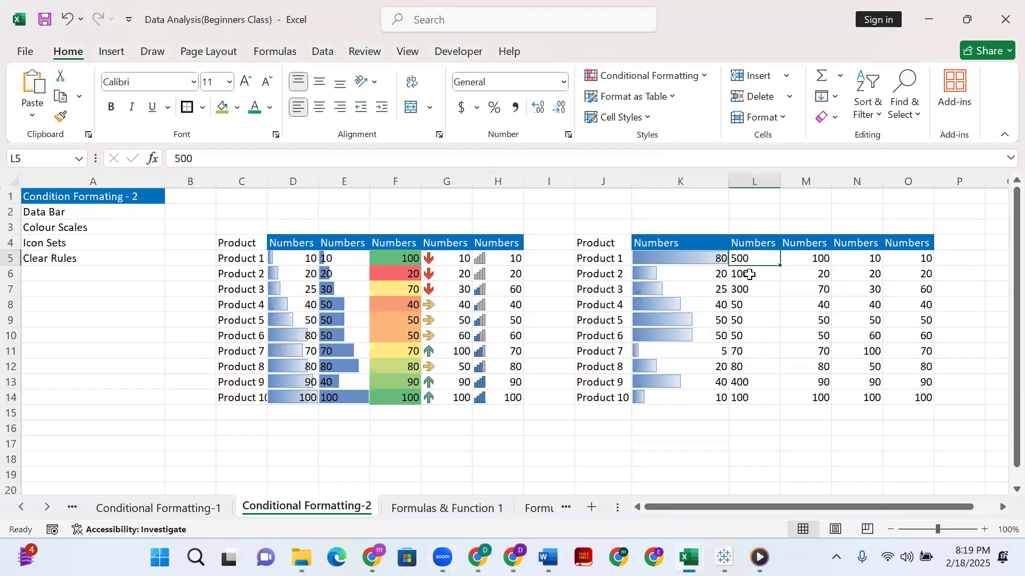
left_click(685, 317)
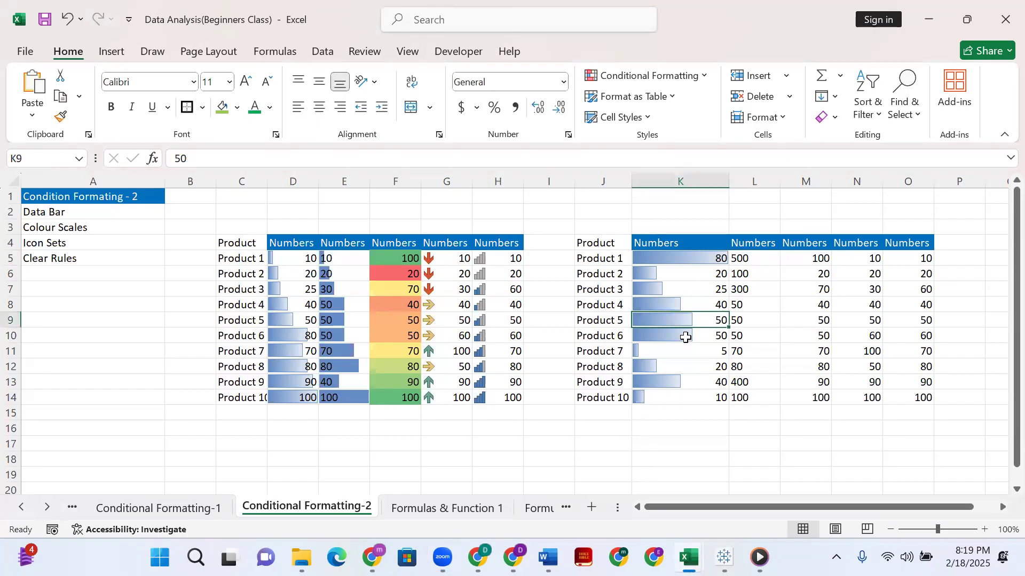
type("500")
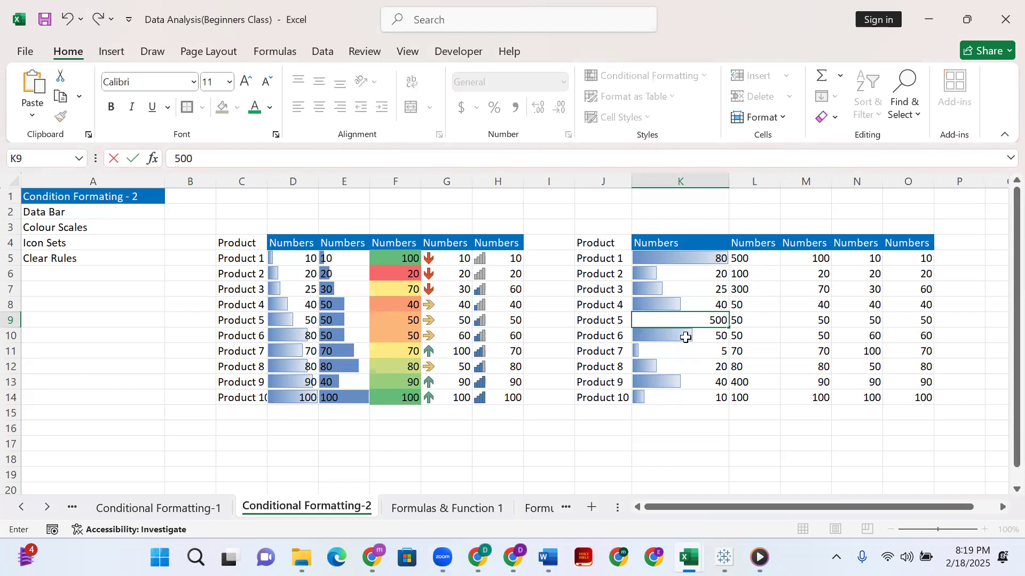
key("Up")
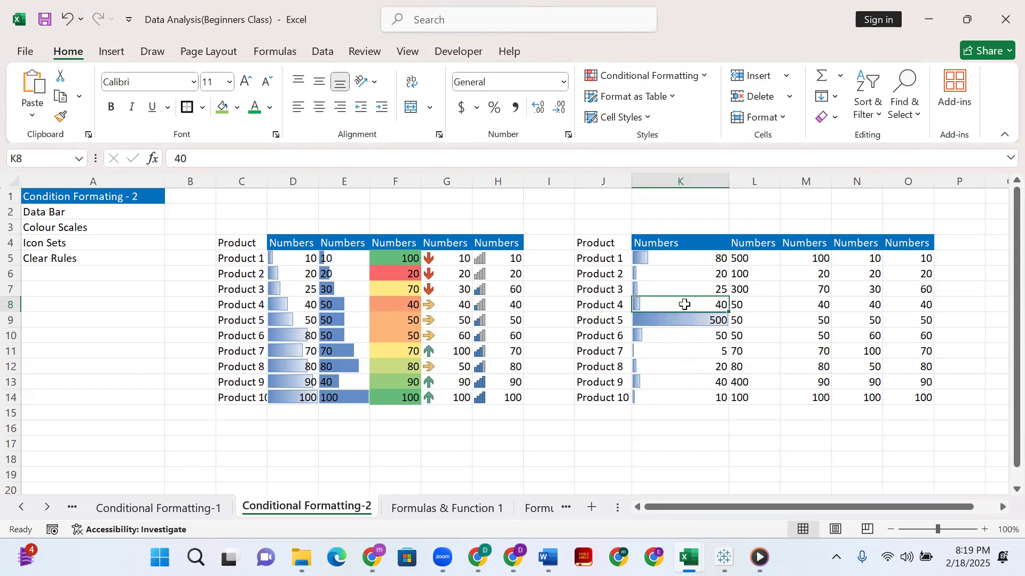
Change Product 5's number in cell K9 back to 50.
left_click(715, 322)
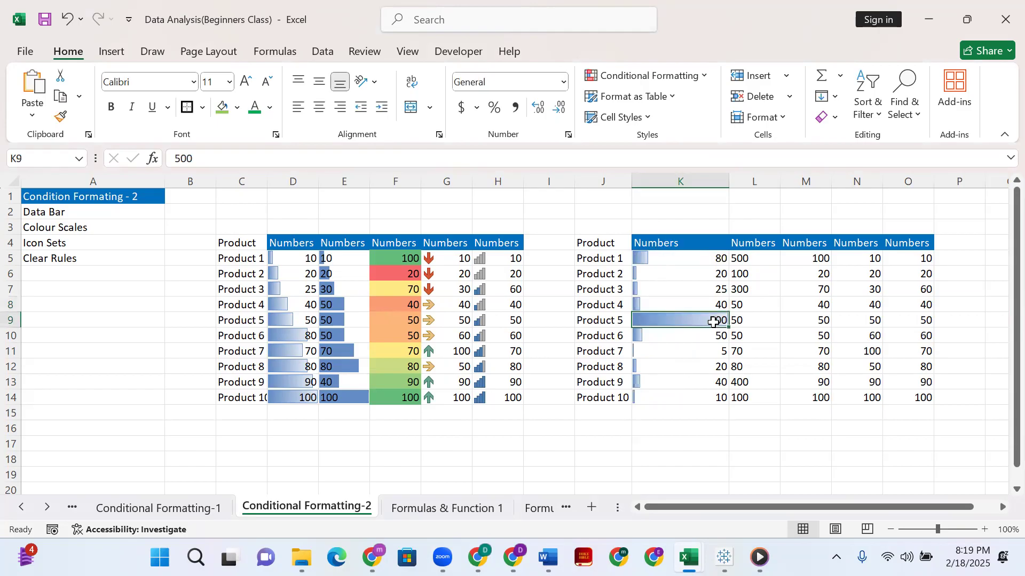
double_click(714, 322)
key("BackSpace")
key("Return")
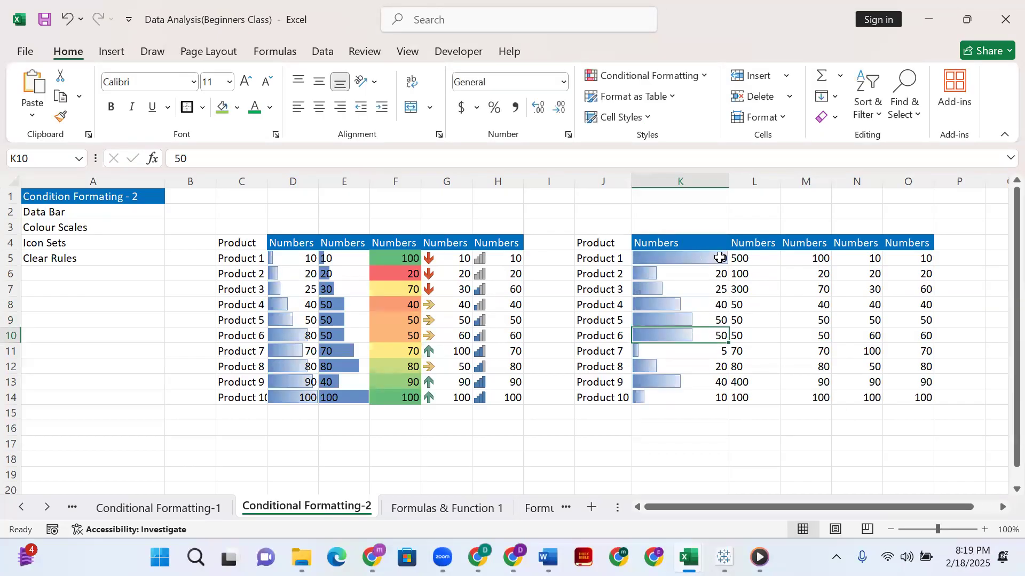
Change Product 6's number in K10 to 500 and re-enter 5 in K11.
double_click(720, 336)
type("0")
key("Return")
type("\\")
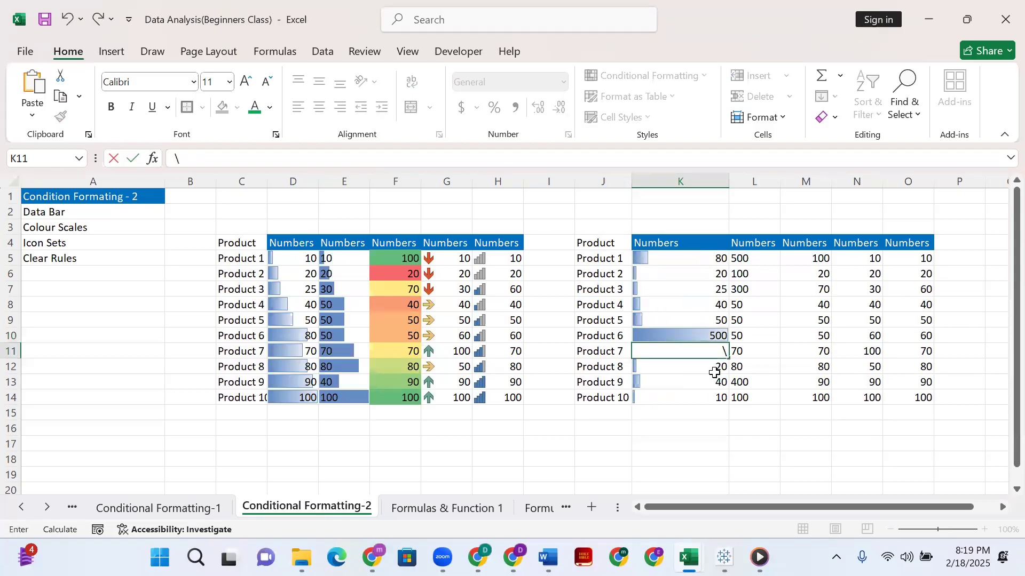
key("BackSpace")
type("5")
left_click(679, 327)
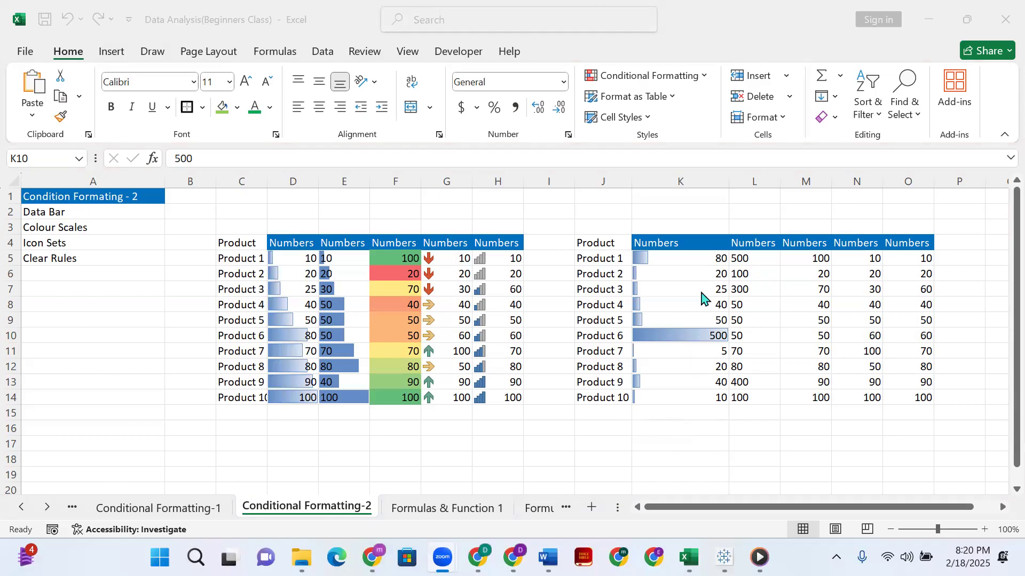
Change Product 6's number in cell K10 to 60.
double_click(721, 336)
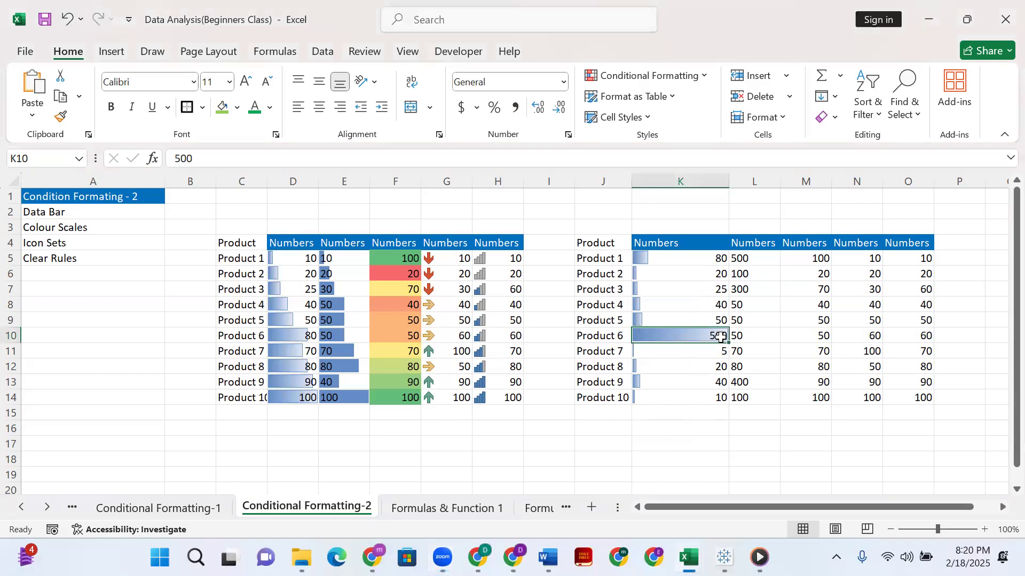
key("BackSpace")
key("BackSpace")
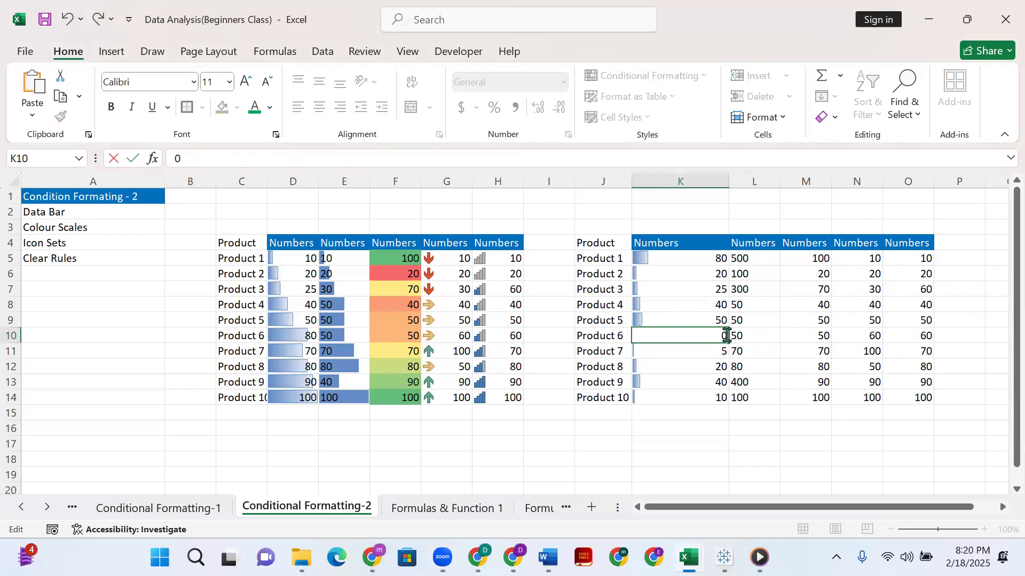
type("6")
key("Return")
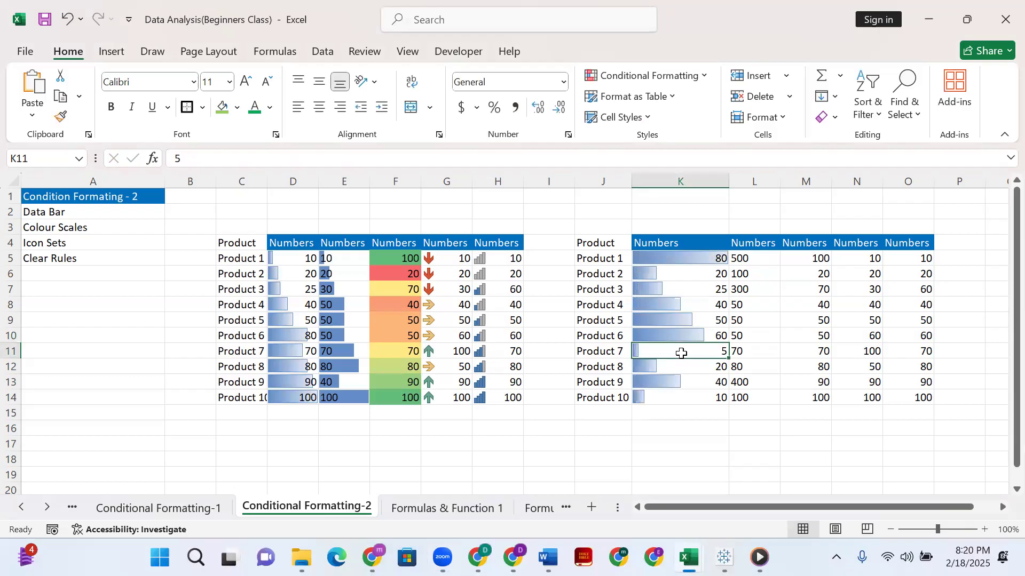
left_click(703, 258)
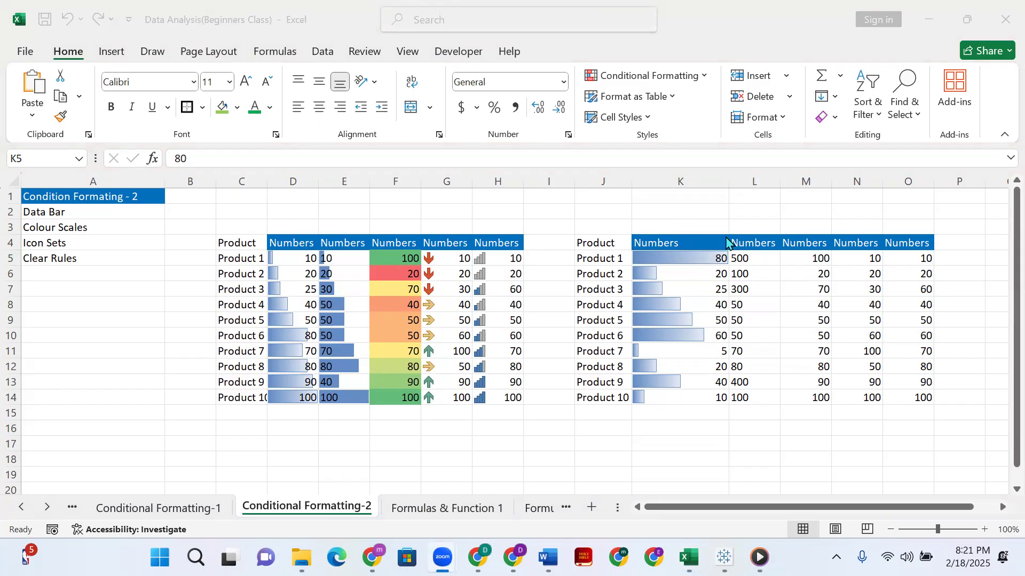
Apply the Red-Yellow-Green color scale to the numbers in L5:L14.
left_click(753, 258)
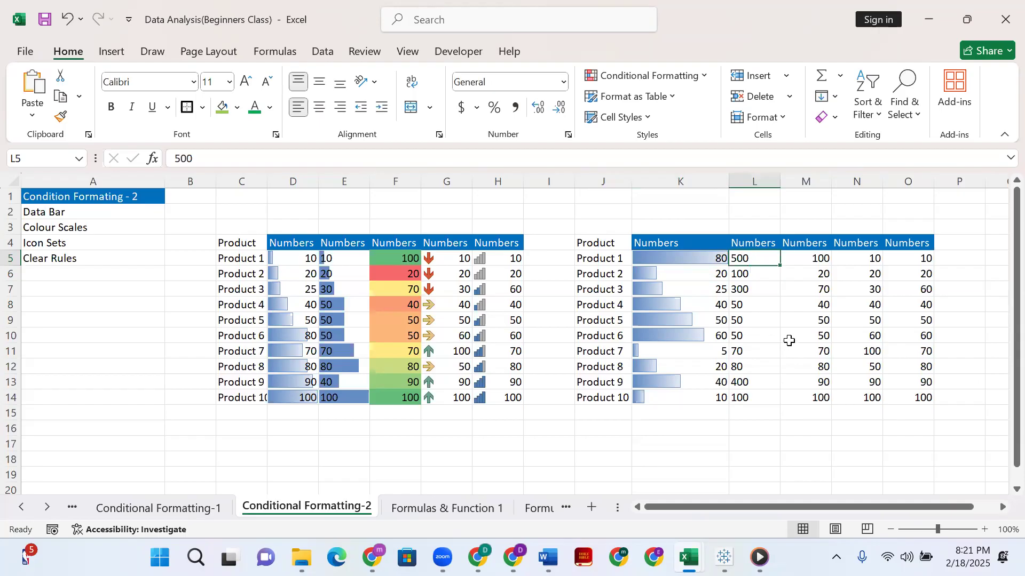
key("ctrl+shift+Down")
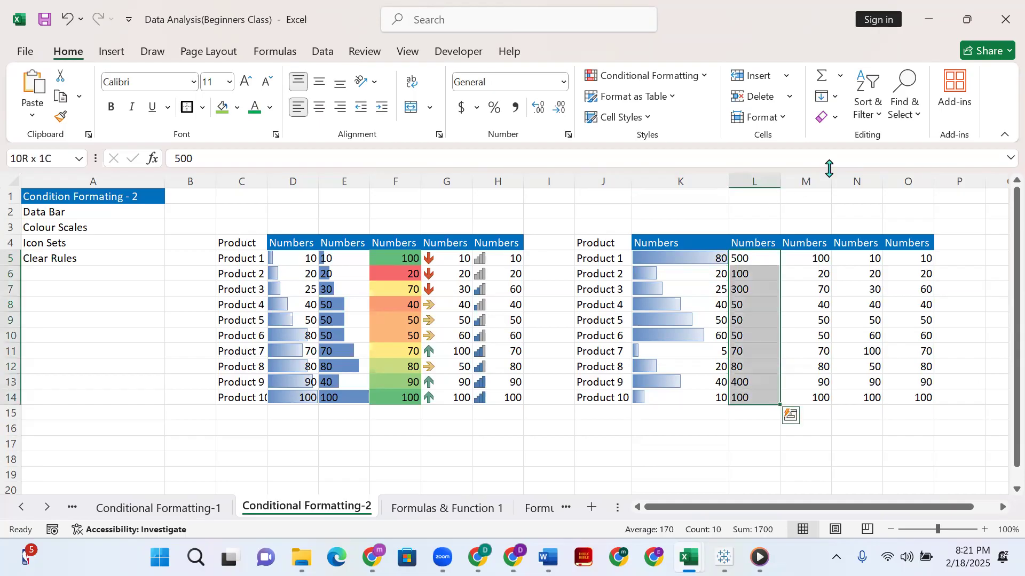
left_click(693, 83)
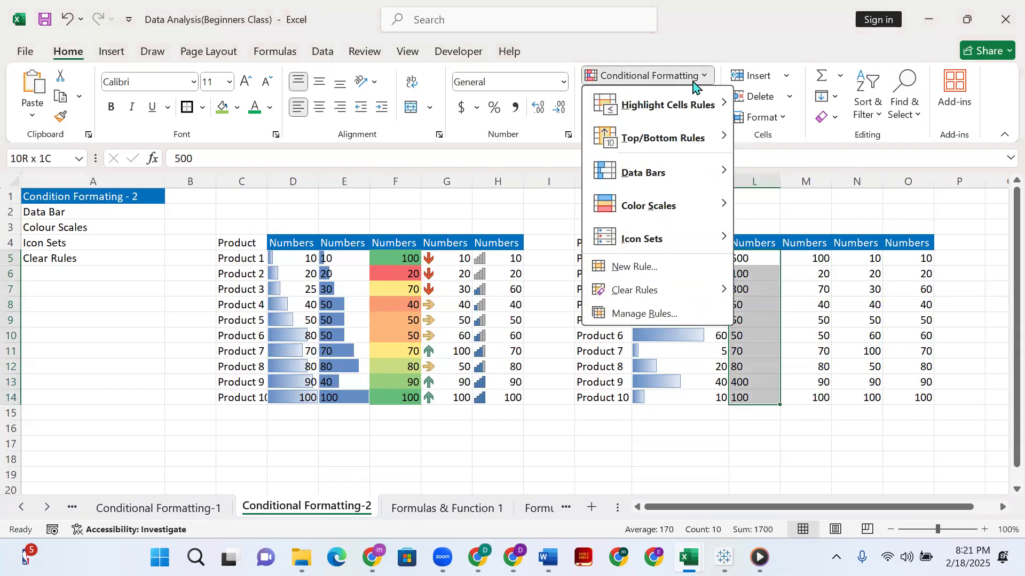
mouse_move(710, 209)
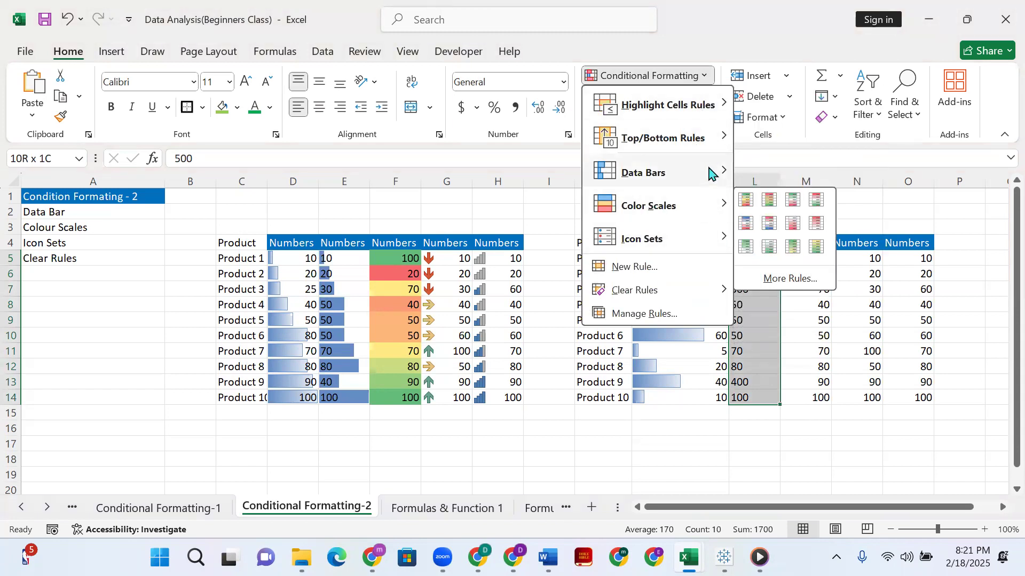
mouse_move(713, 175)
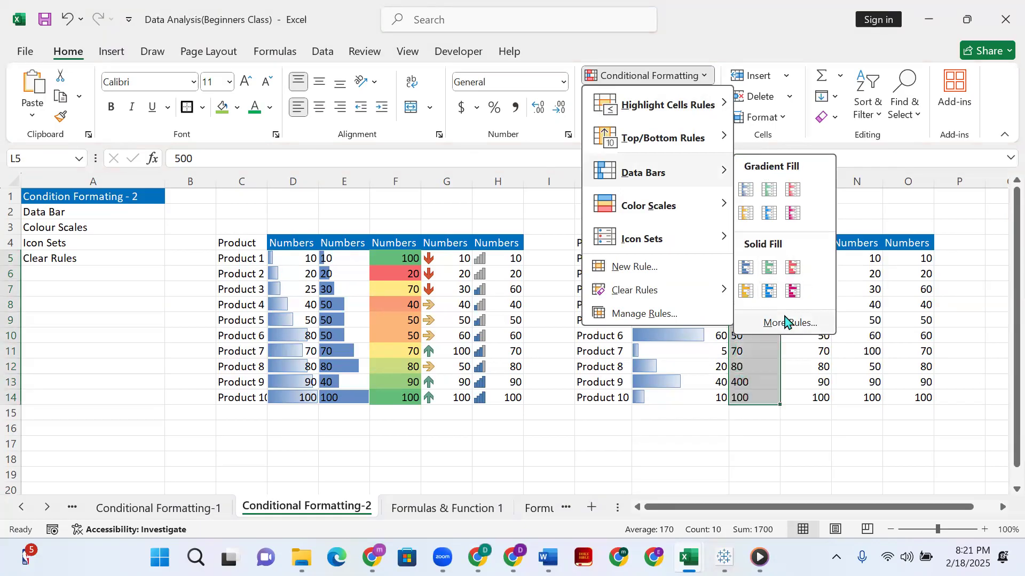
mouse_move(665, 210)
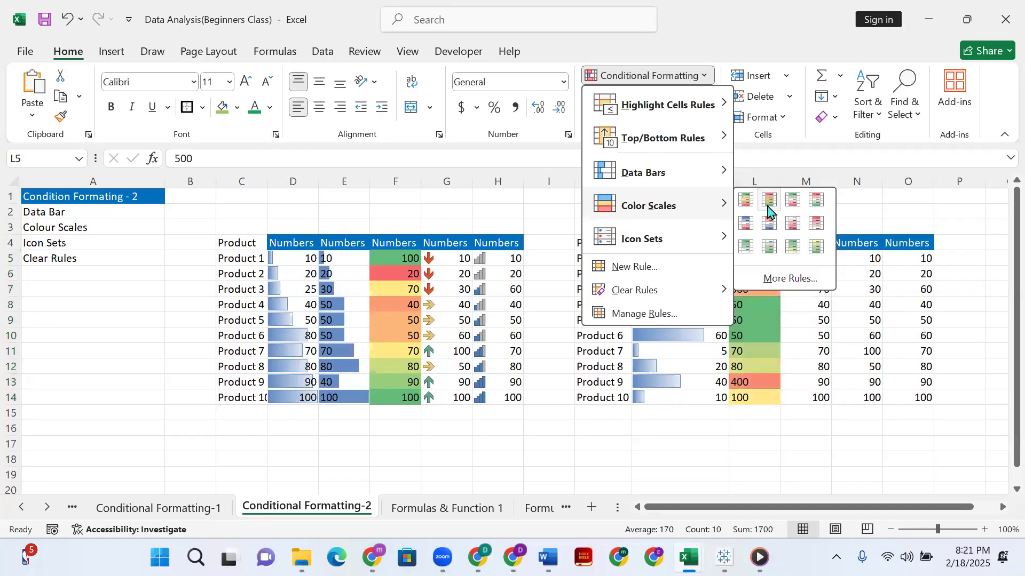
left_click(769, 205)
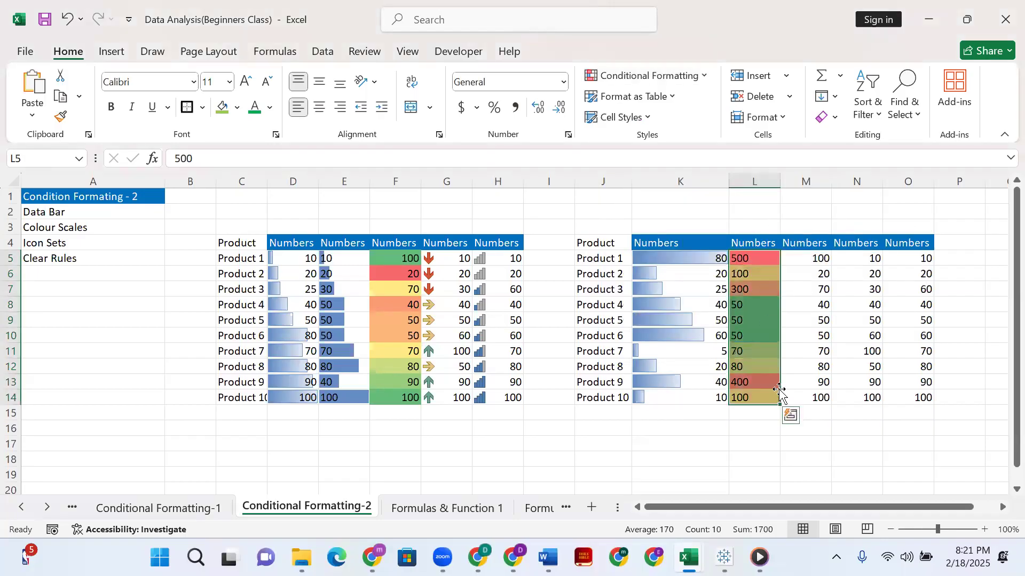
left_click(767, 440)
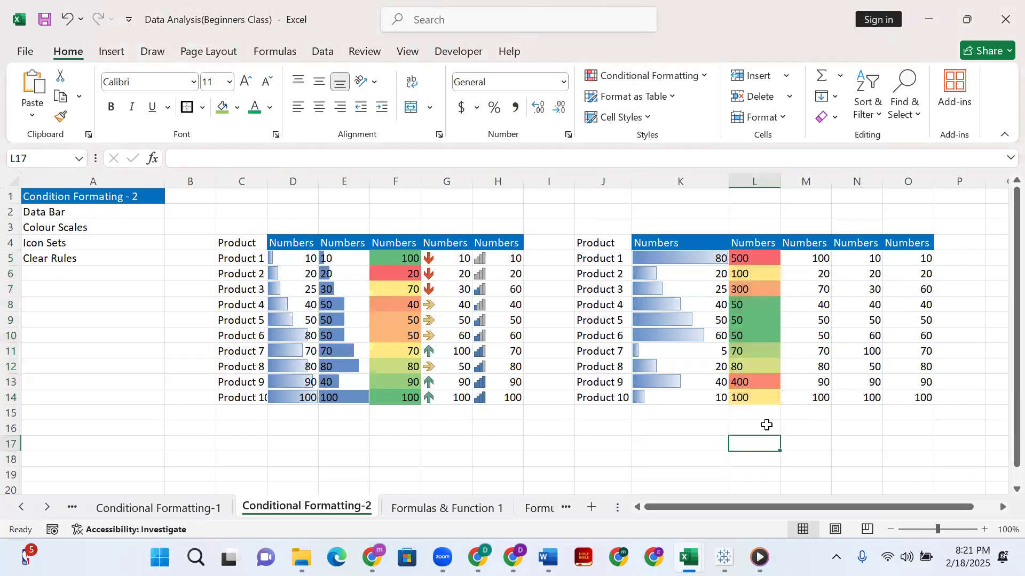
Reselect L5:L14 and apply the Green-White-Red color scale to it.
left_click(739, 257)
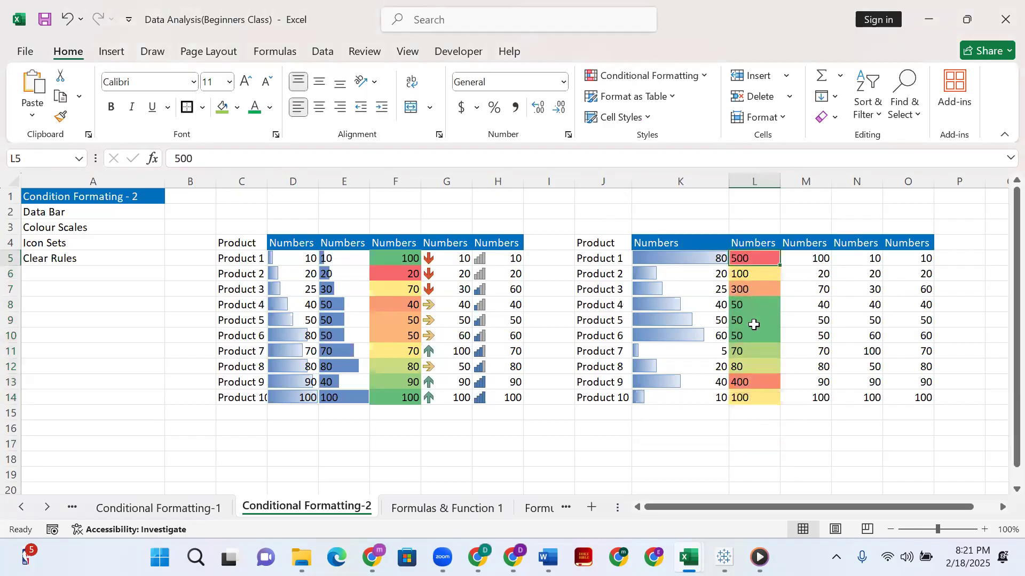
left_click(760, 399, "shift")
left_click(693, 76)
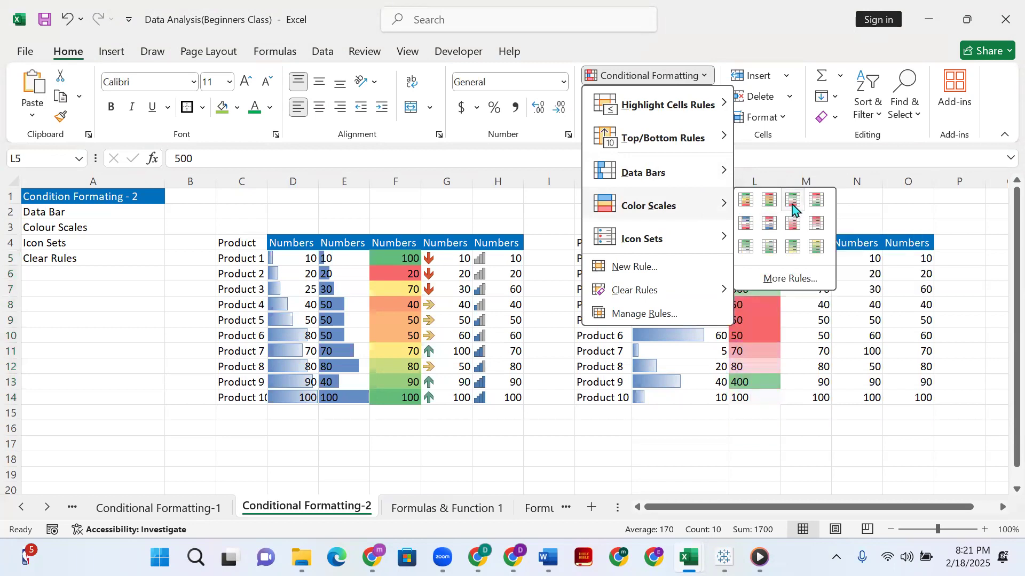
left_click(792, 204)
left_click_drag(726, 424, 762, 438)
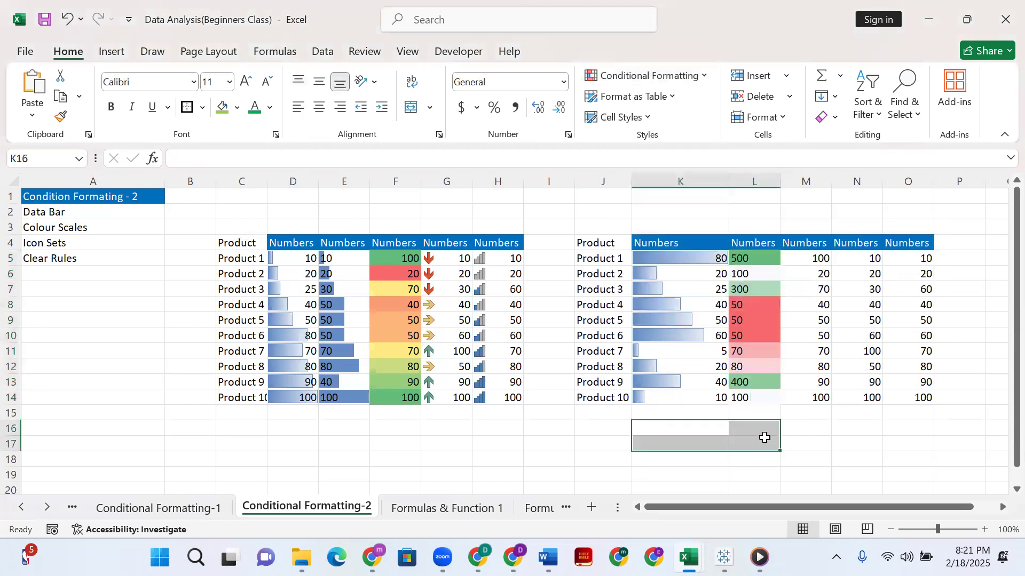
Clear the conditional formatting rules from the selected numbers in L5:L14.
left_click(822, 431)
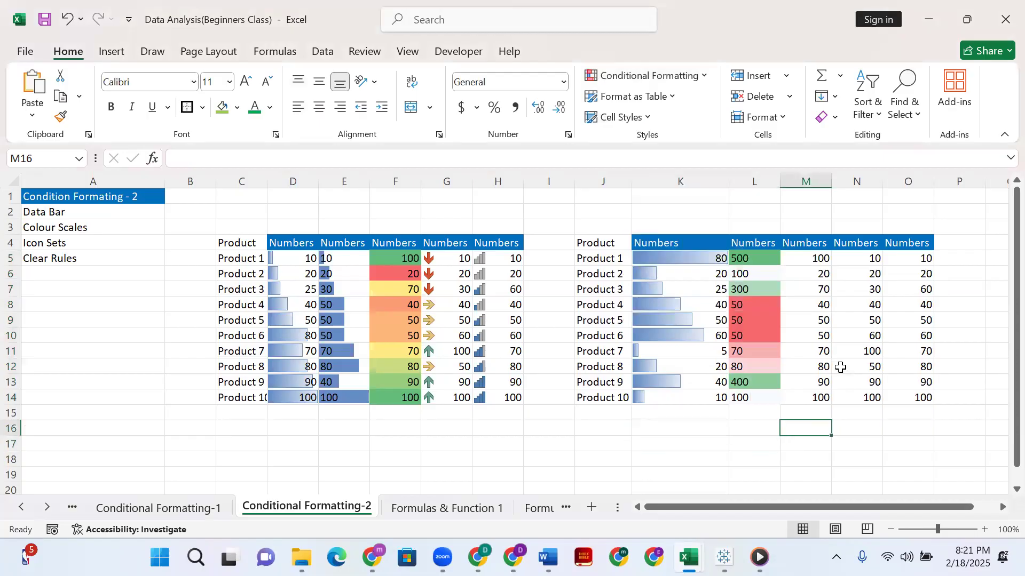
left_click(766, 270)
left_click(751, 258)
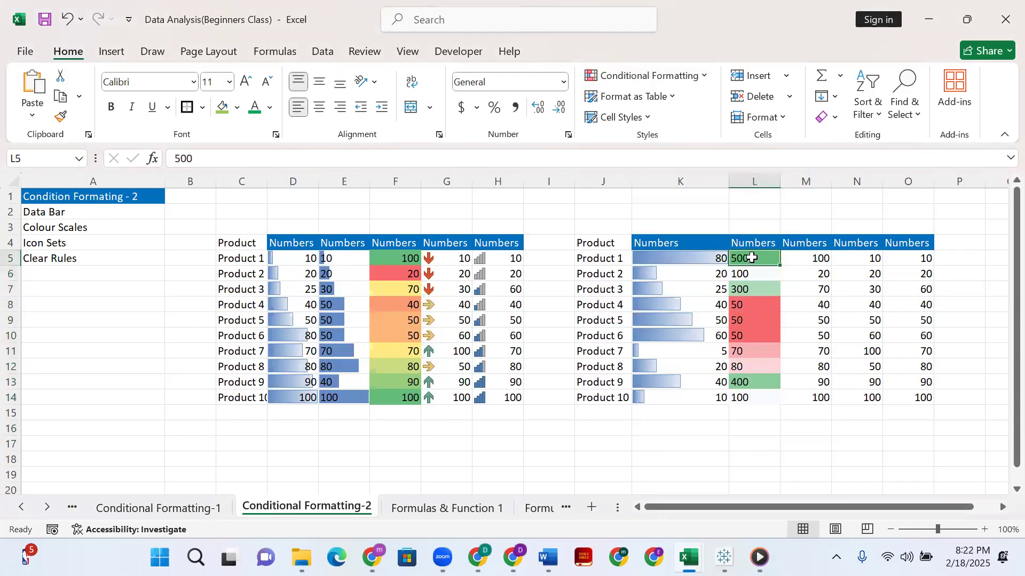
left_click(763, 400, "shift")
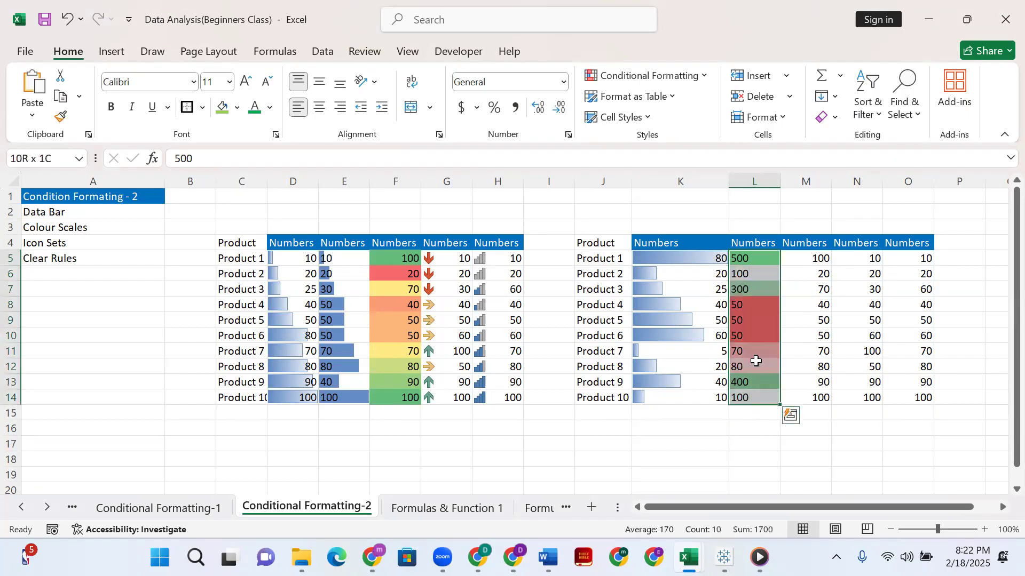
left_click(705, 80)
mouse_move(628, 295)
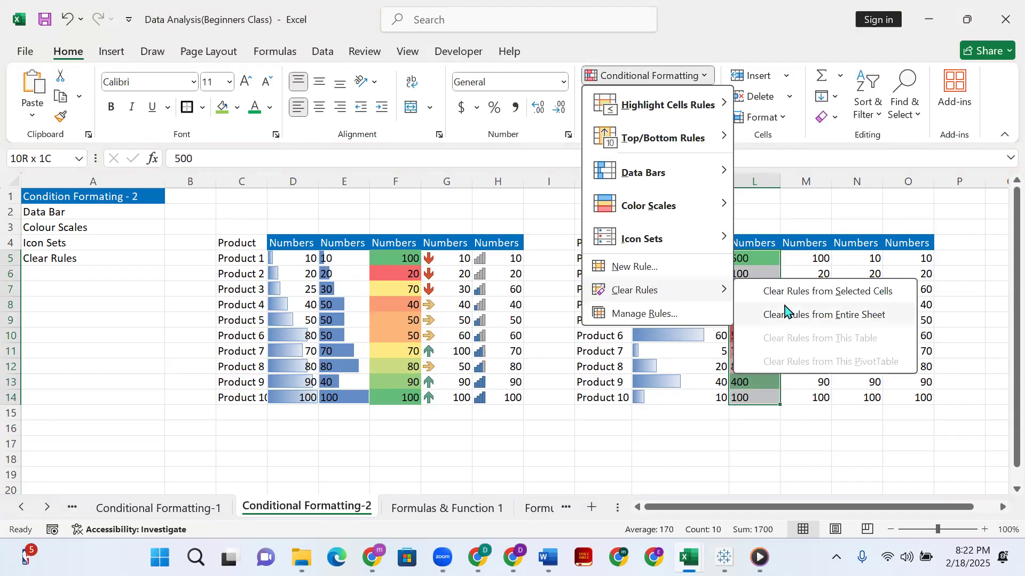
left_click(799, 292)
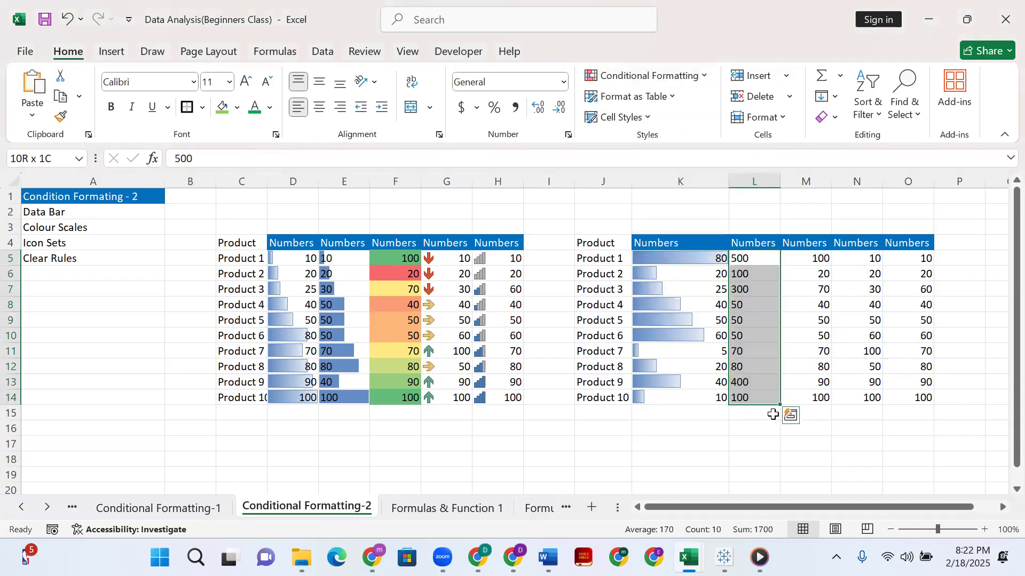
Apply the Green-White-Red color scale to the numbers in L5:L14 and check cells L14 and L6.
left_click(696, 82)
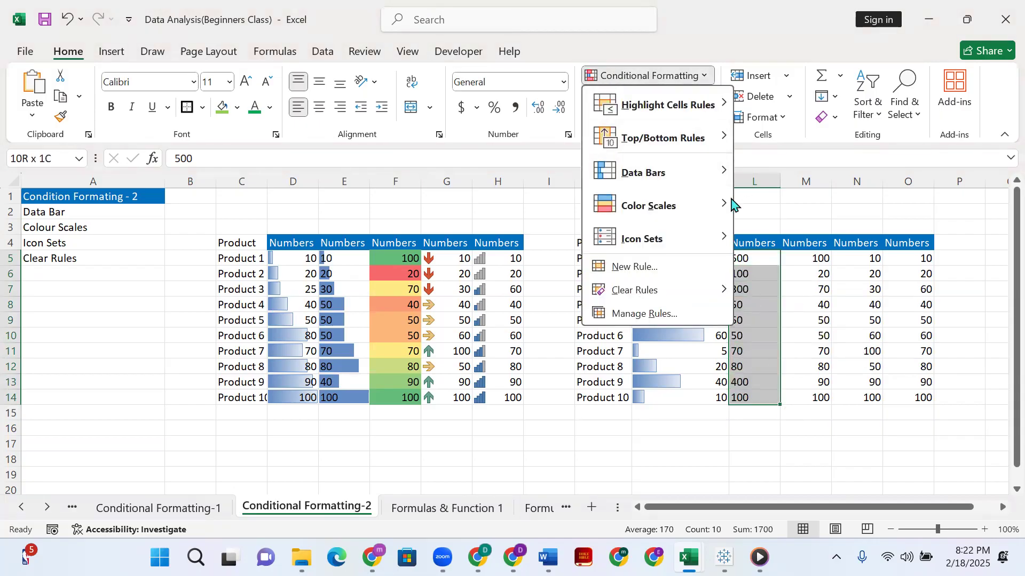
mouse_move(682, 206)
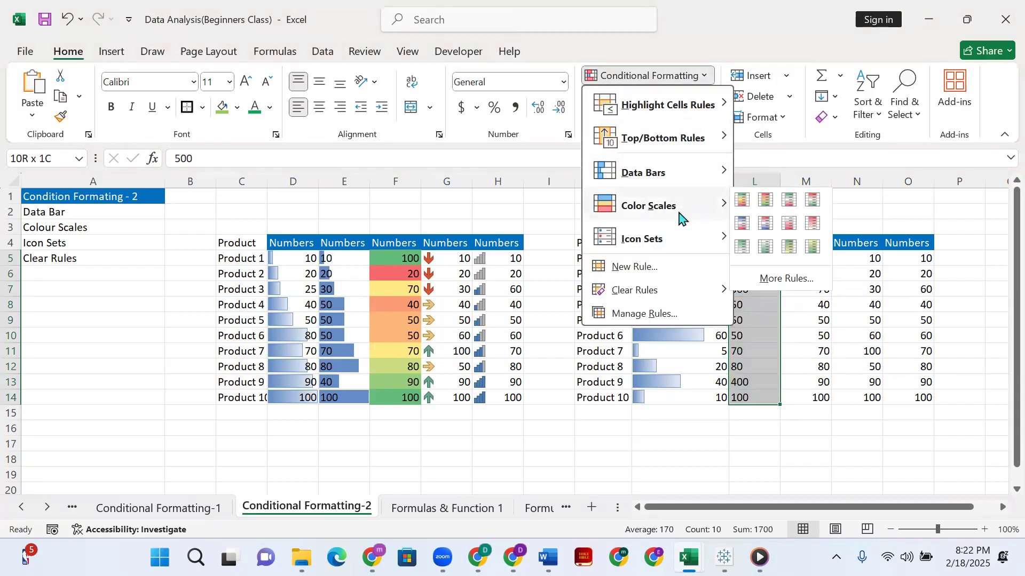
left_click(793, 200)
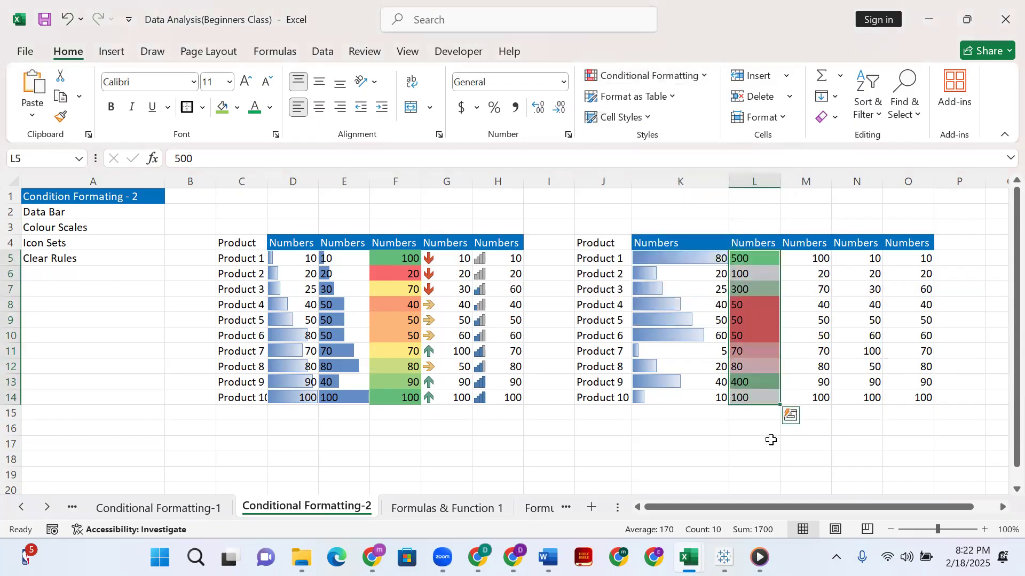
left_click(740, 398)
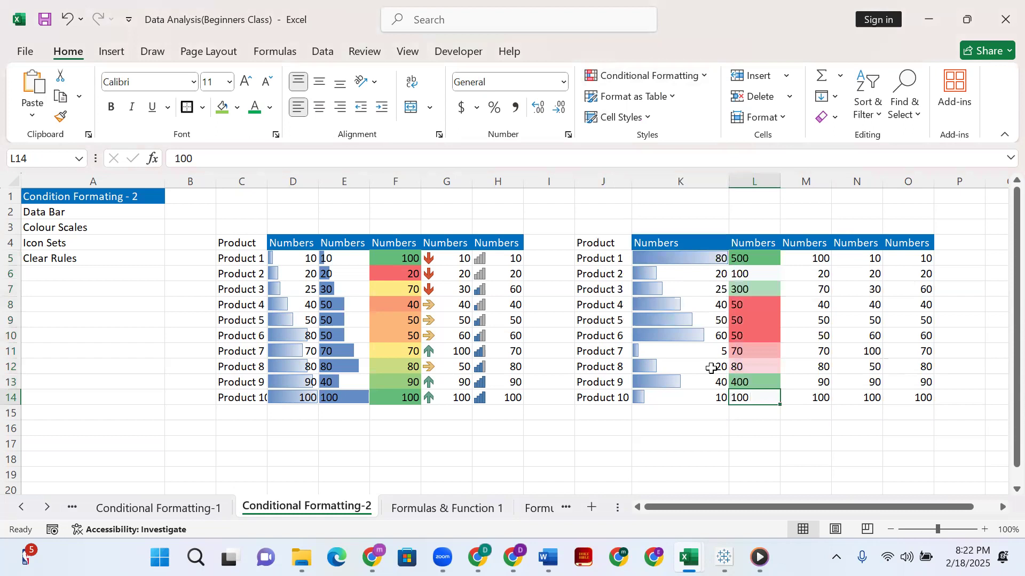
left_click(753, 273)
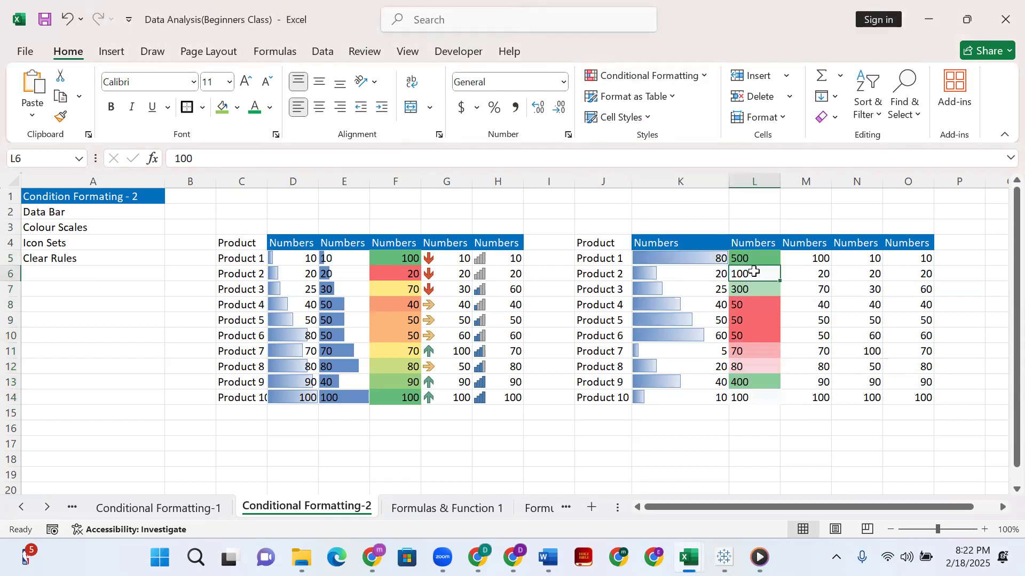
Select L5:L14 and switch its color scale to Red-Yellow-Green.
left_click_drag(749, 259, 752, 398)
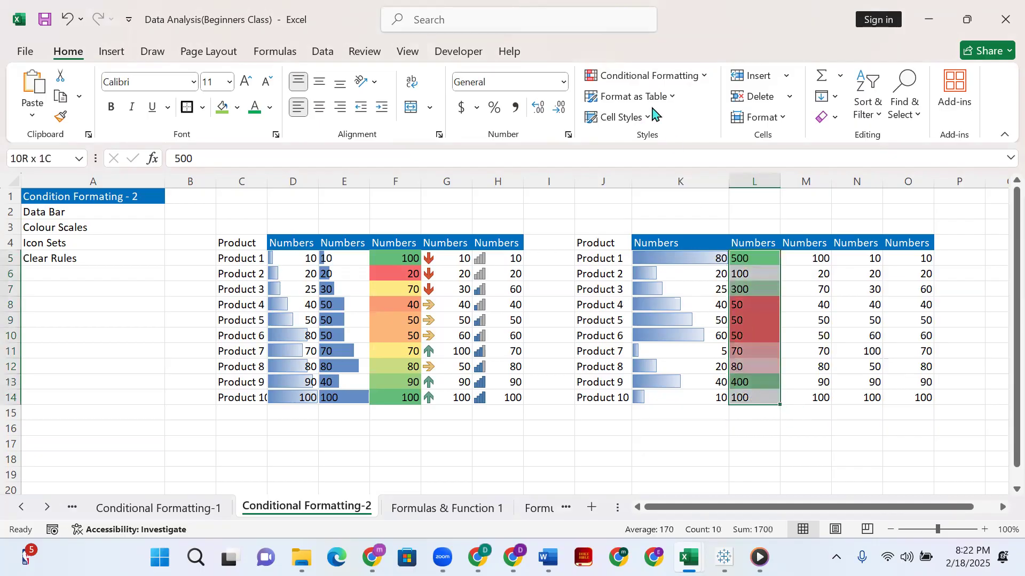
left_click(703, 78)
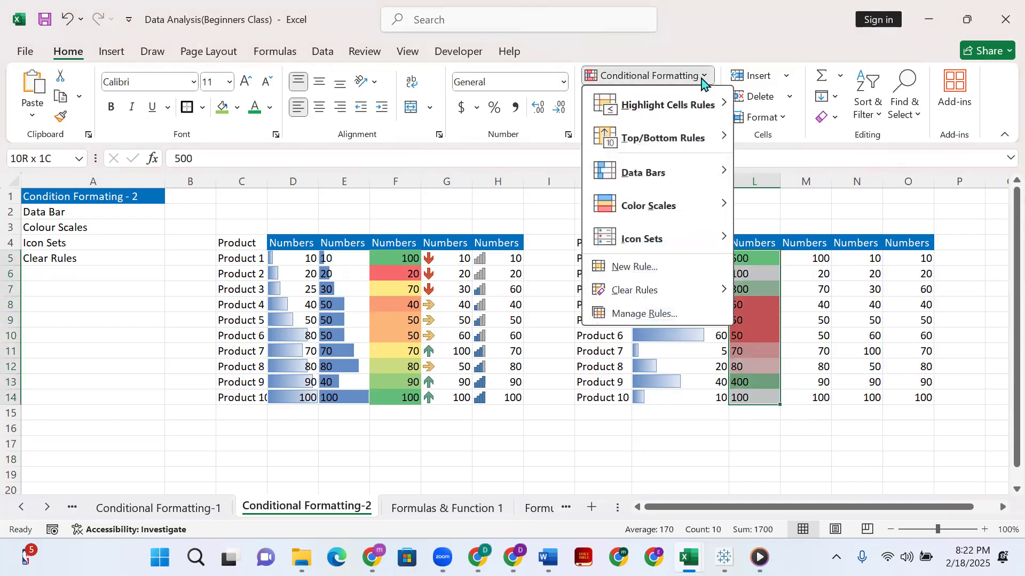
mouse_move(690, 210)
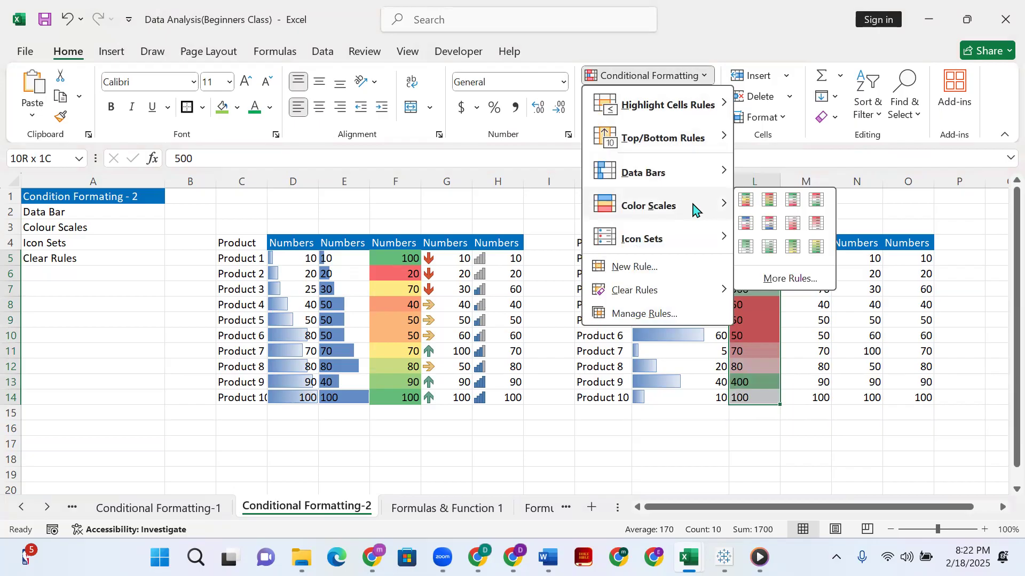
left_click(770, 201)
left_click(733, 430)
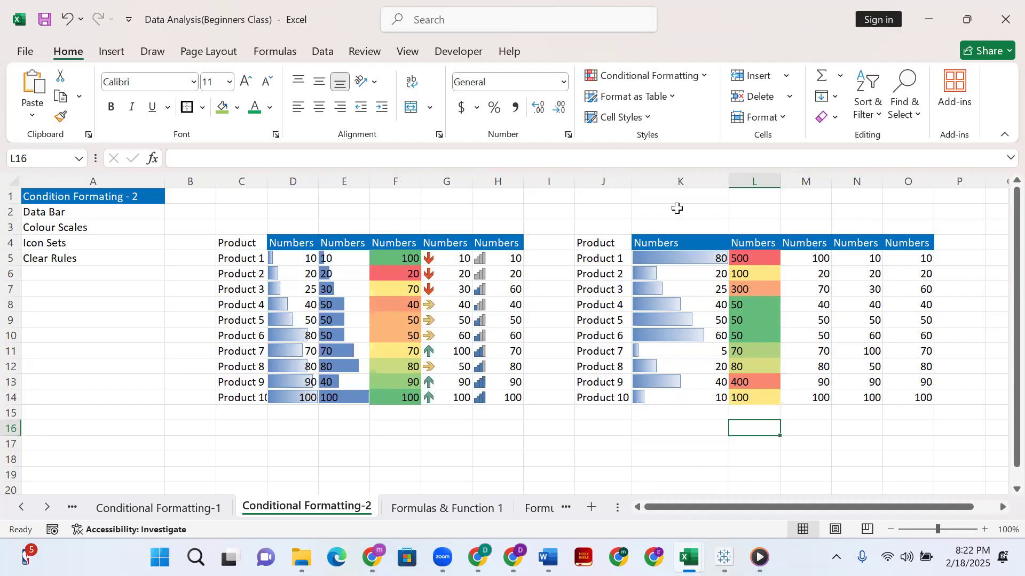
Select L5:L14 again and apply the Green-Yellow-Red color scale.
left_click(754, 255)
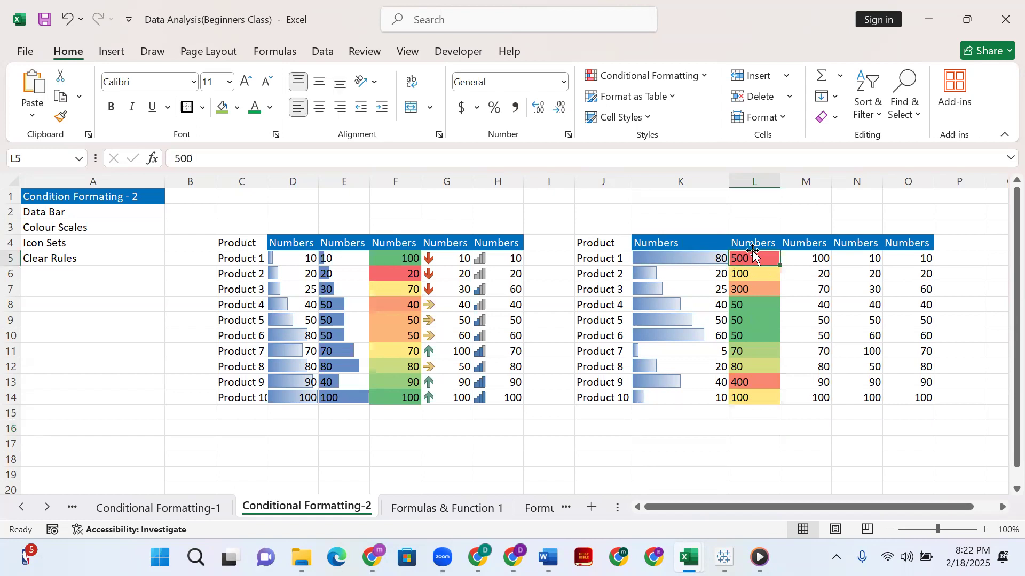
left_click(752, 397, "shift")
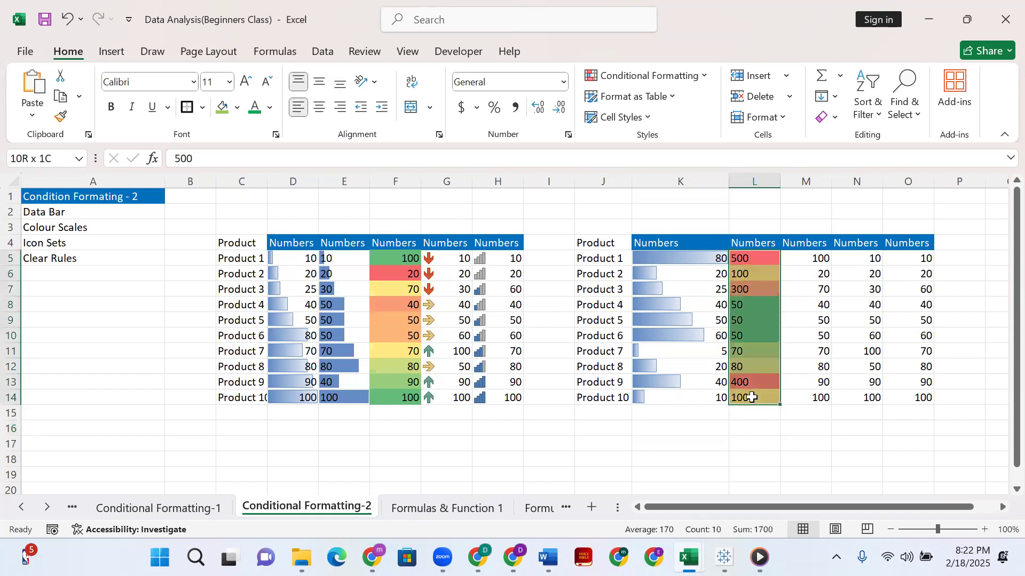
left_click(702, 75)
mouse_move(704, 177)
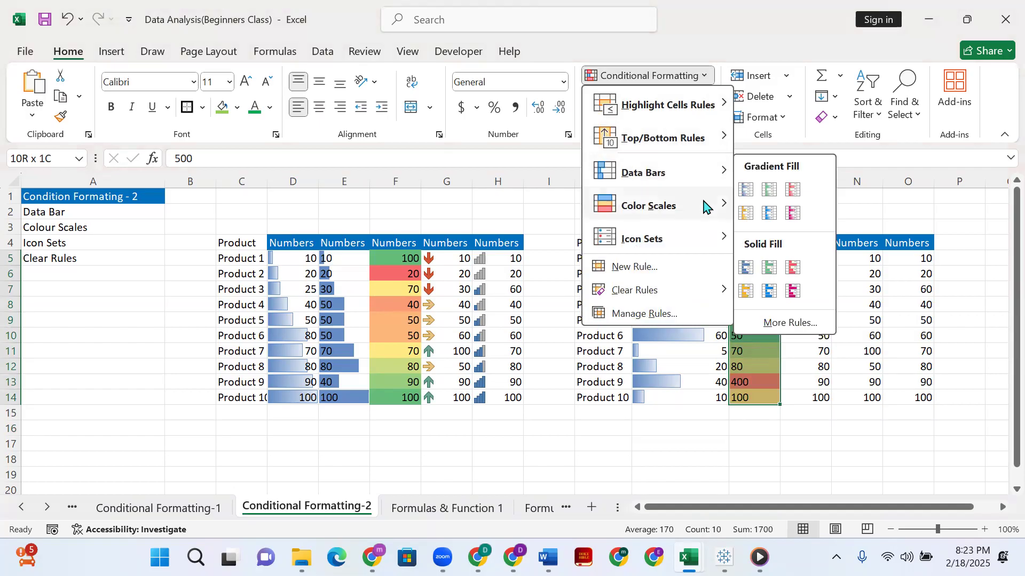
mouse_move(712, 204)
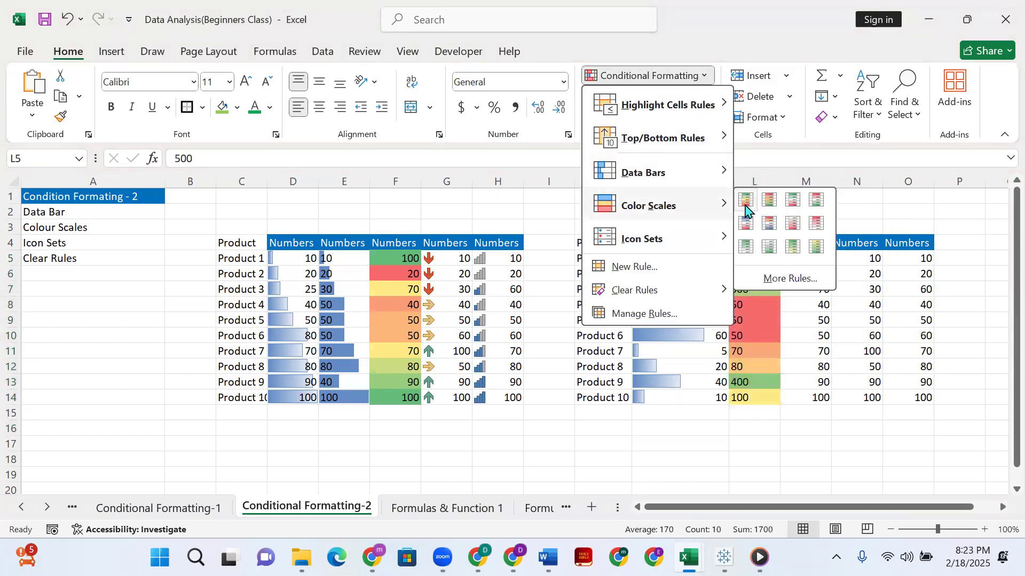
left_click(747, 203)
left_click(689, 444)
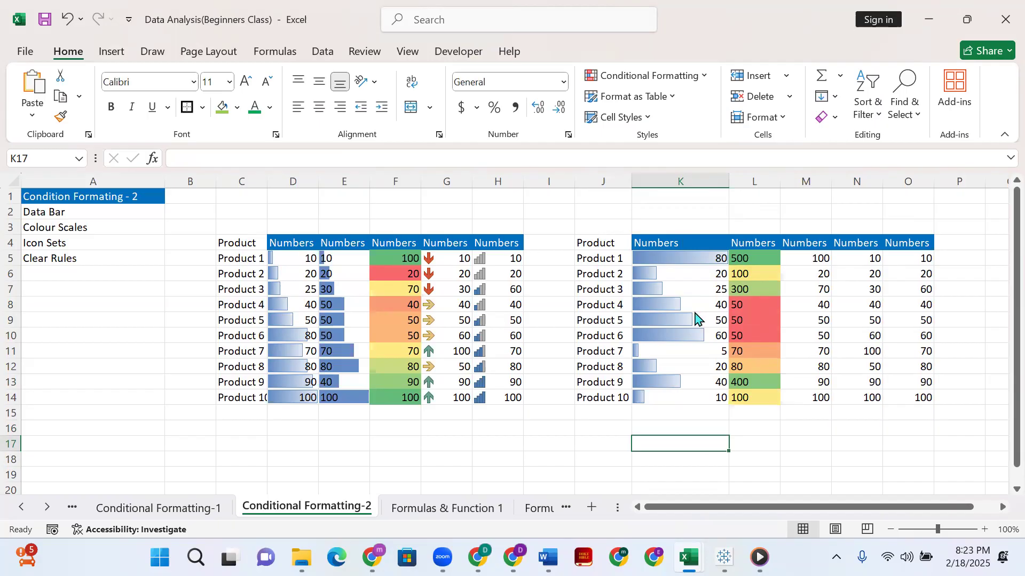
Change Product 4's number in cell L8 to 200.
left_click(763, 289)
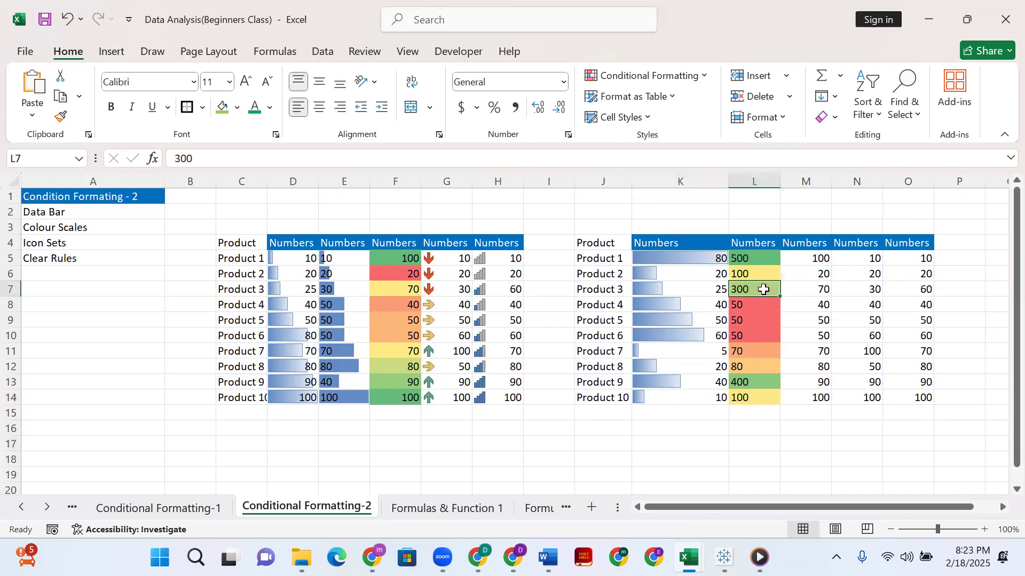
left_click(752, 303)
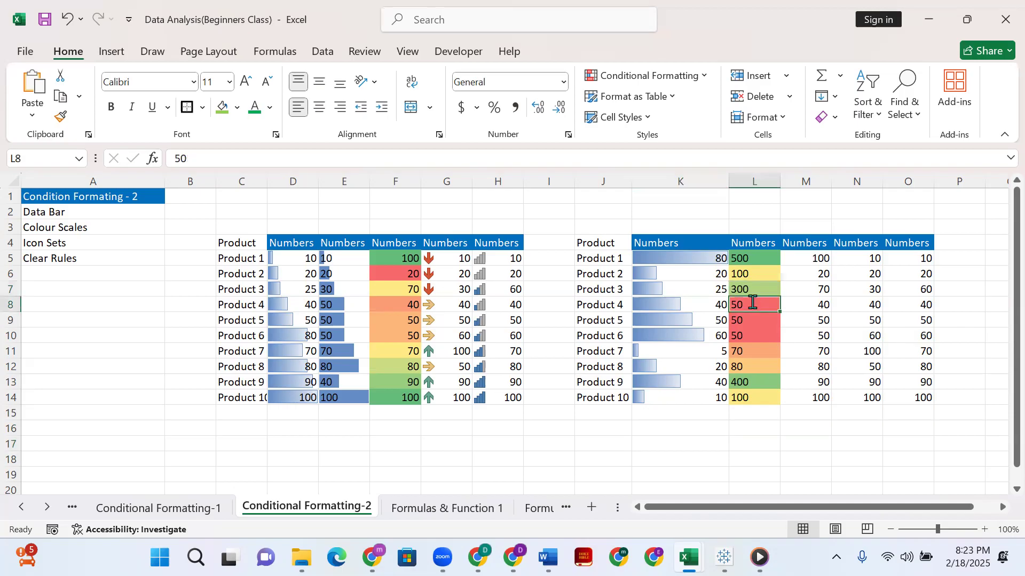
type("5")
type("0")
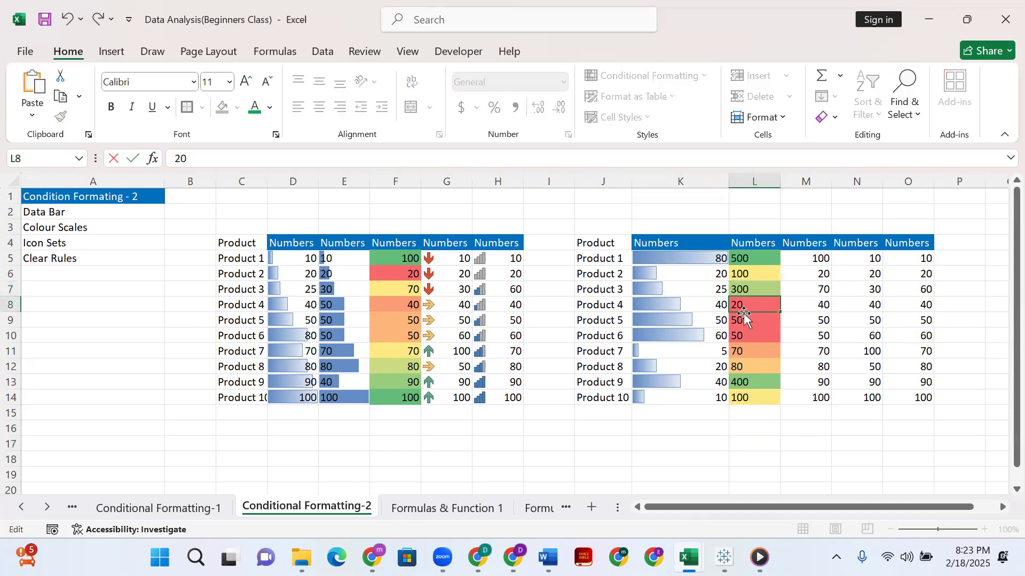
type("0")
key("Return")
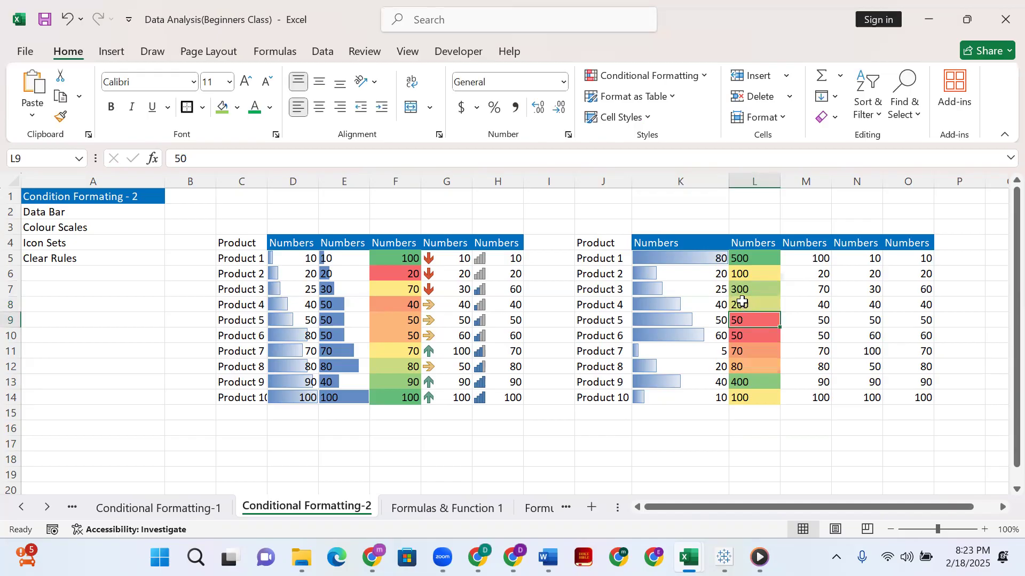
Change Product 8's number in cell L12 to 600.
double_click(757, 367)
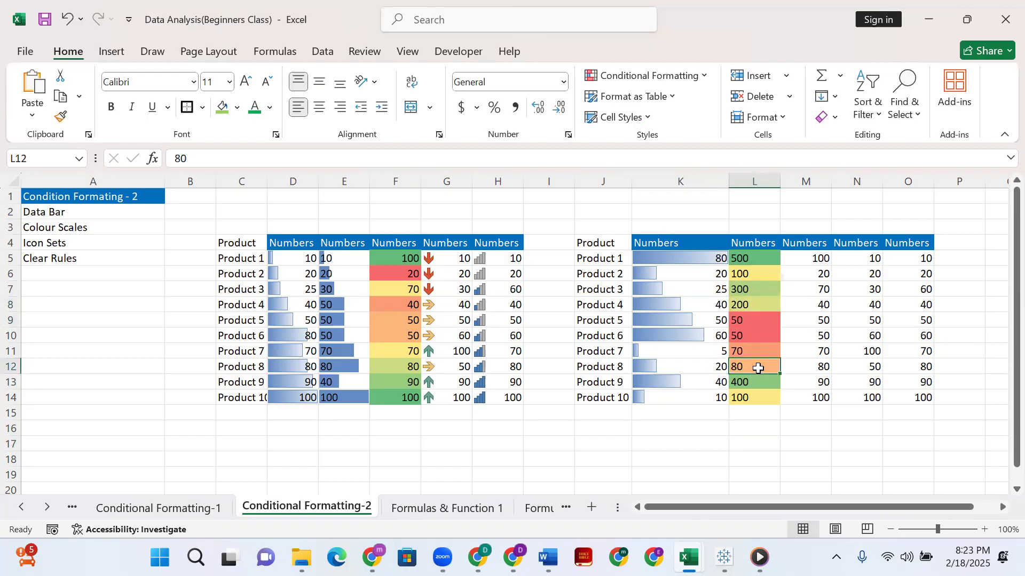
key("BackSpace")
key("BackSpace")
type("600")
key("Return")
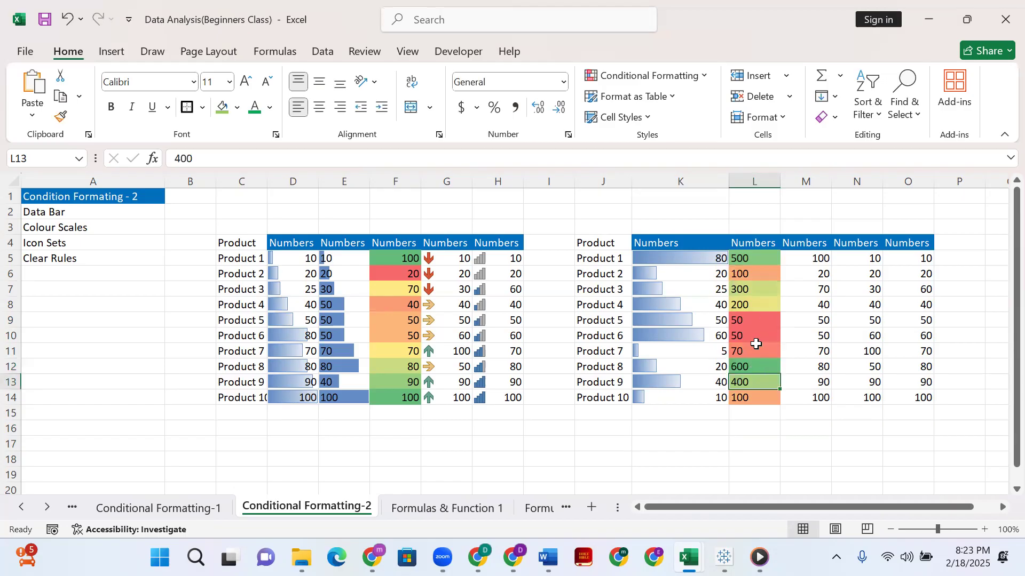
Change Product 7's number in cell L11 to 250.
left_click(754, 349)
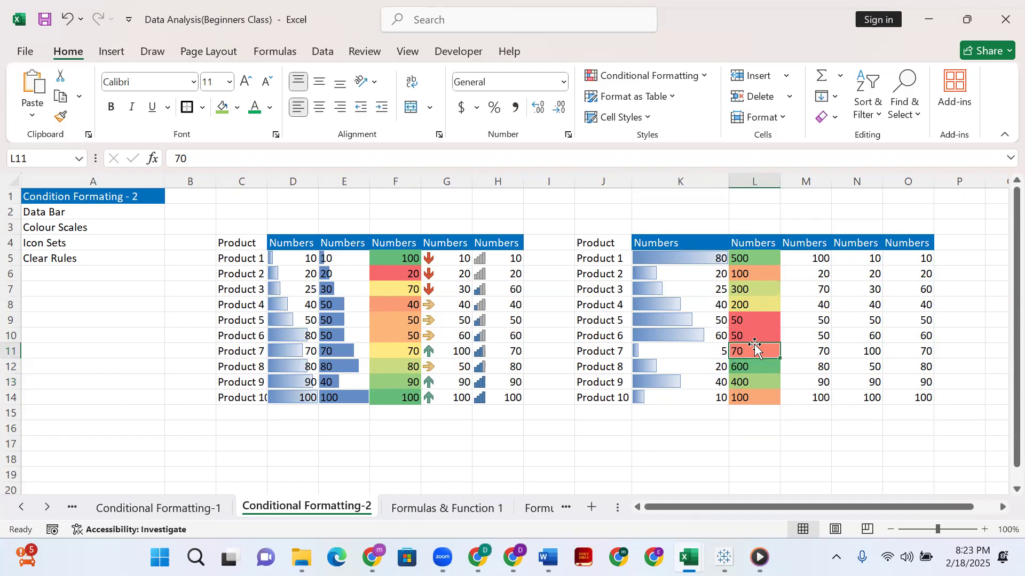
type("25")
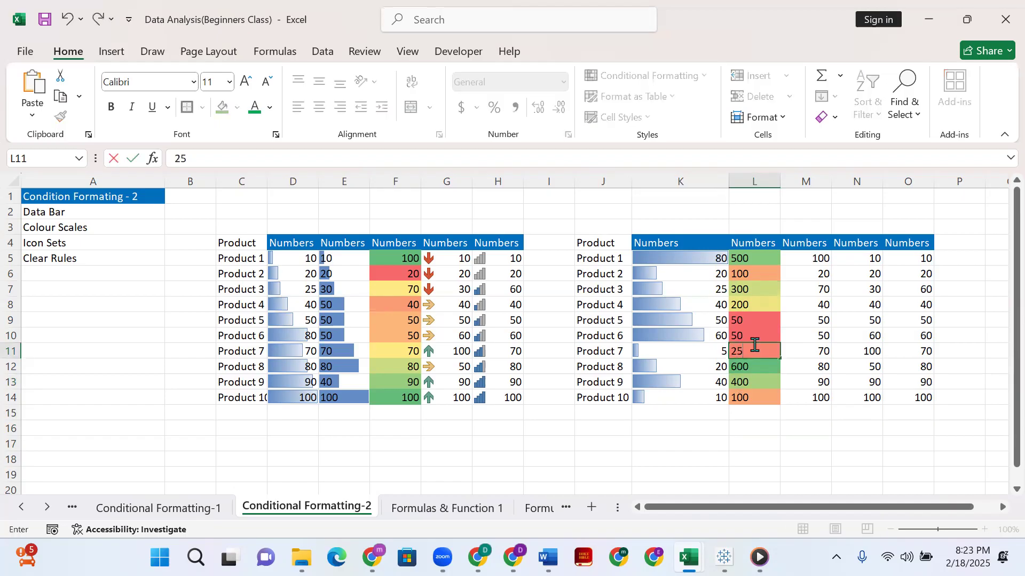
type("0")
key("Return")
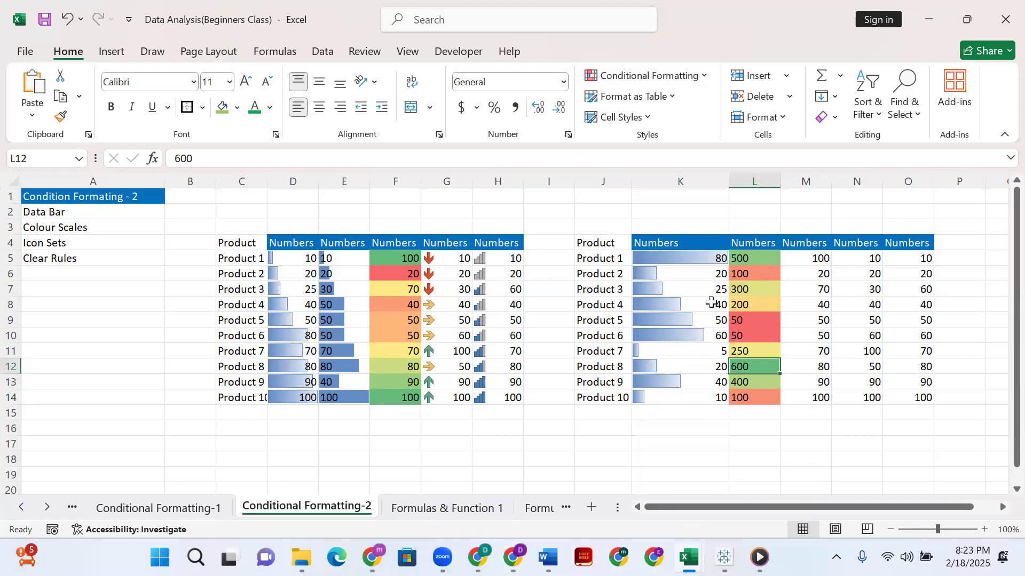
Select M5:M14 and apply the directional icon set with five colored arrows.
left_click(826, 261)
left_click_drag(826, 261, 816, 398)
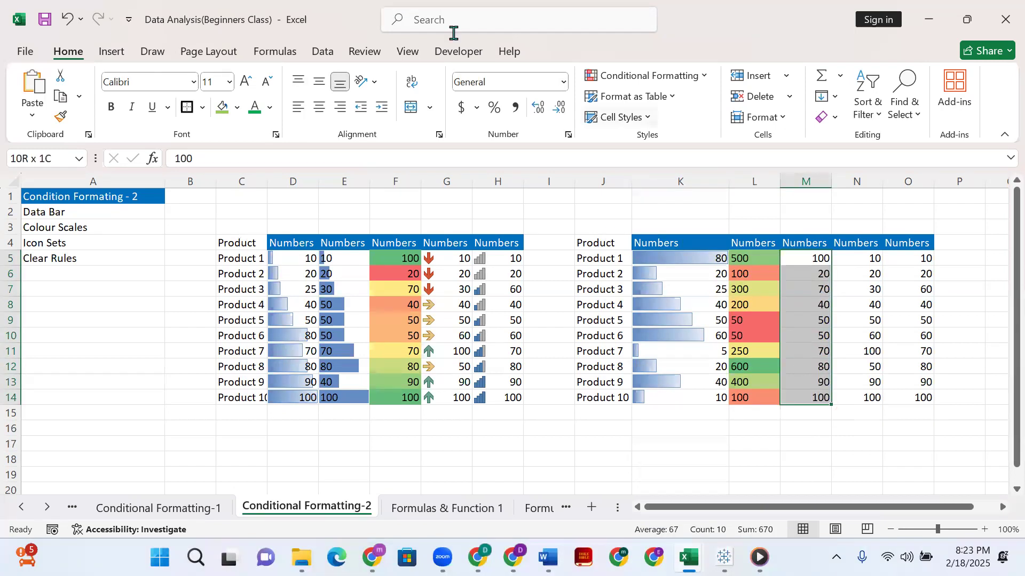
left_click(659, 79)
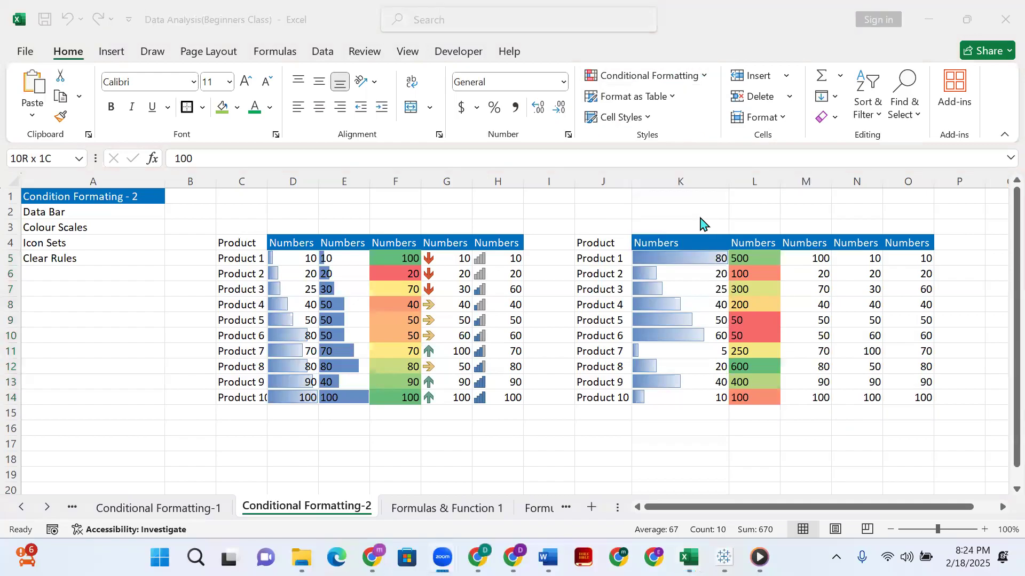
left_click(693, 80)
mouse_move(715, 228)
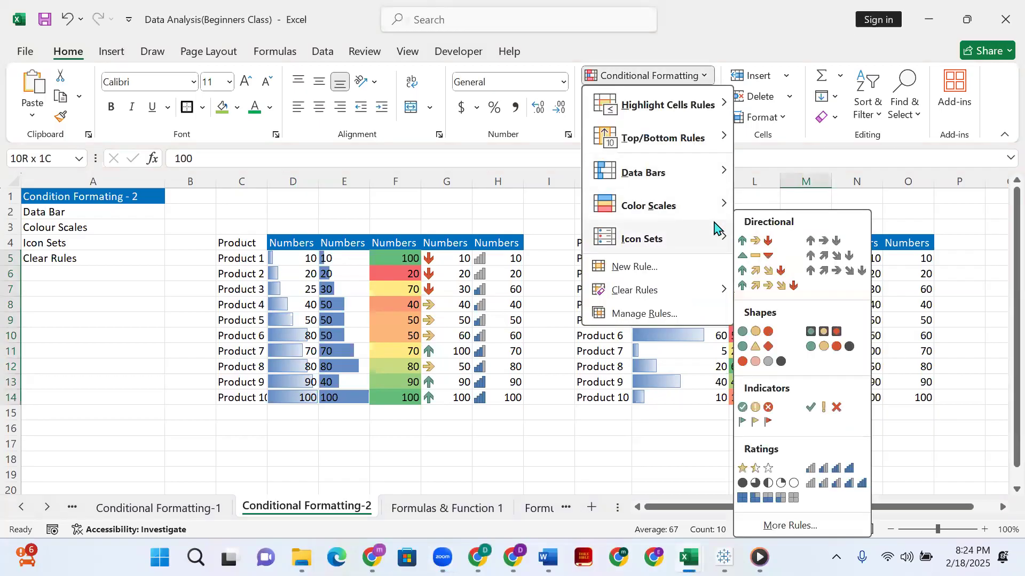
mouse_move(699, 208)
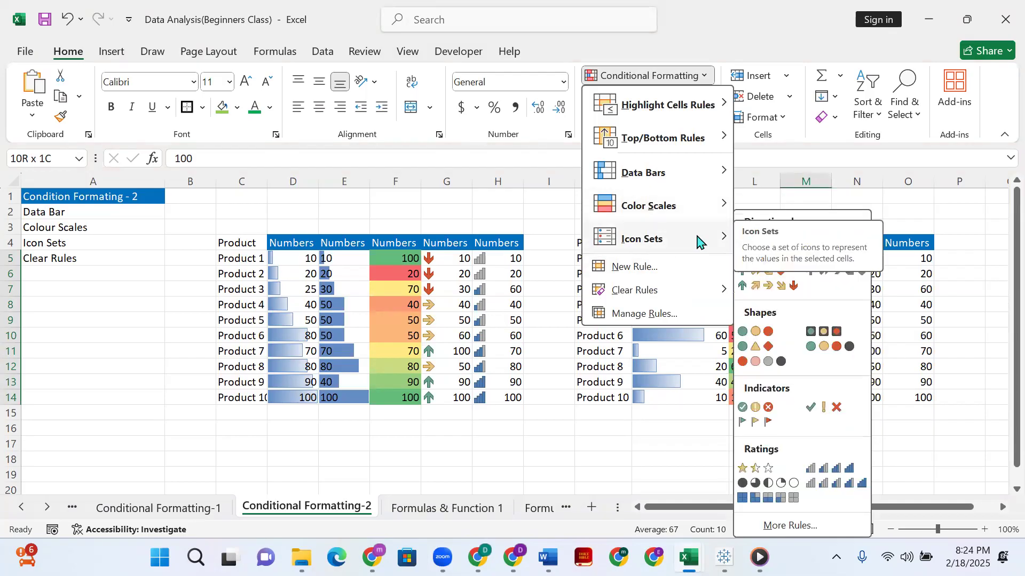
left_click(747, 285)
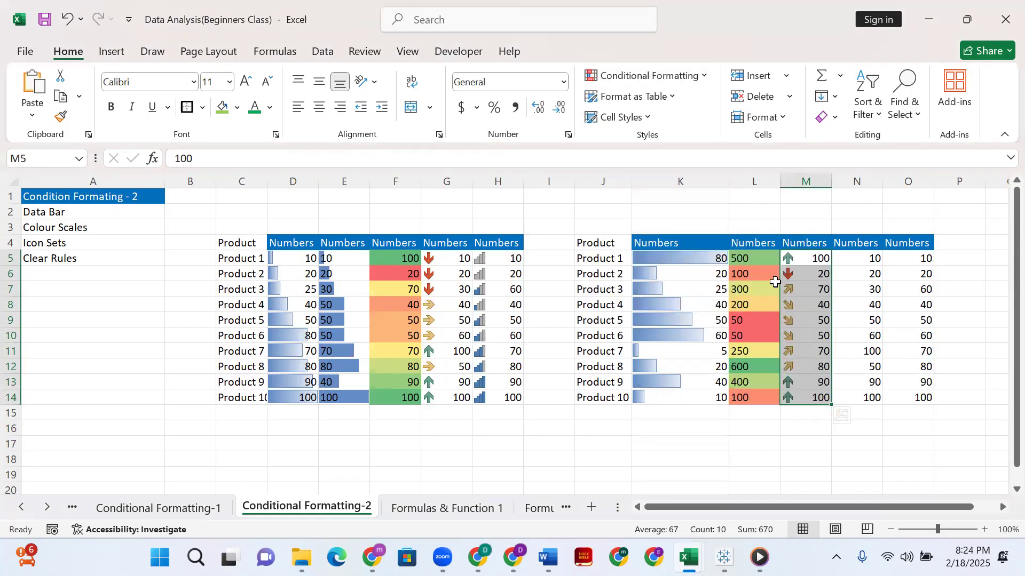
left_click(784, 422)
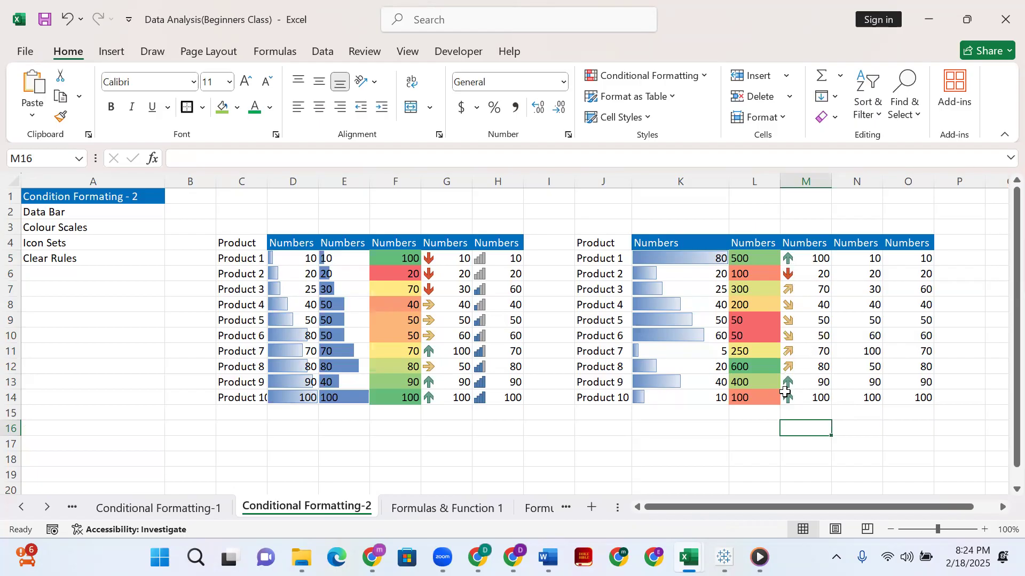
Set Product 7's number in cell M11 to 600.
left_click(821, 353)
type("600")
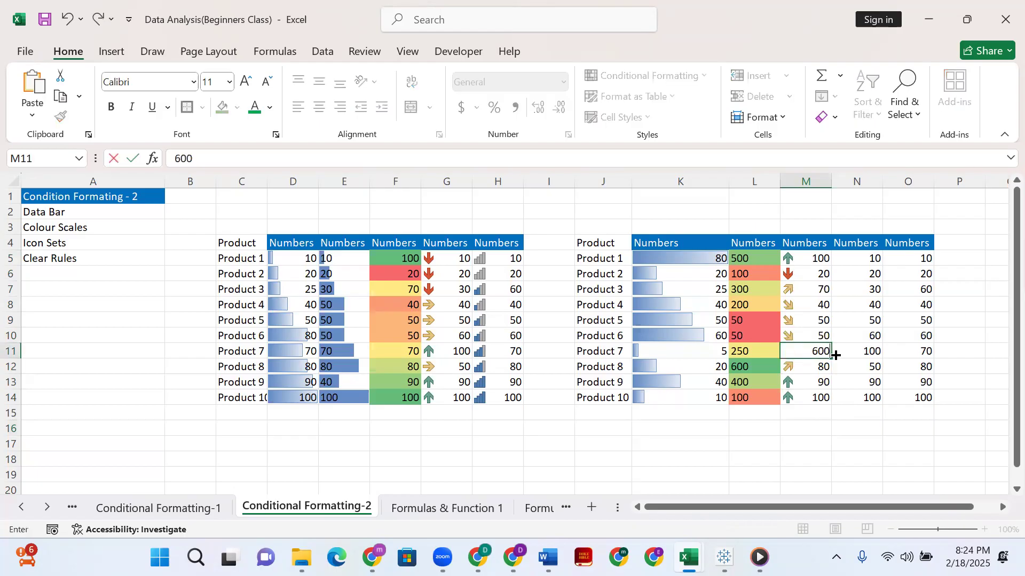
key("Return")
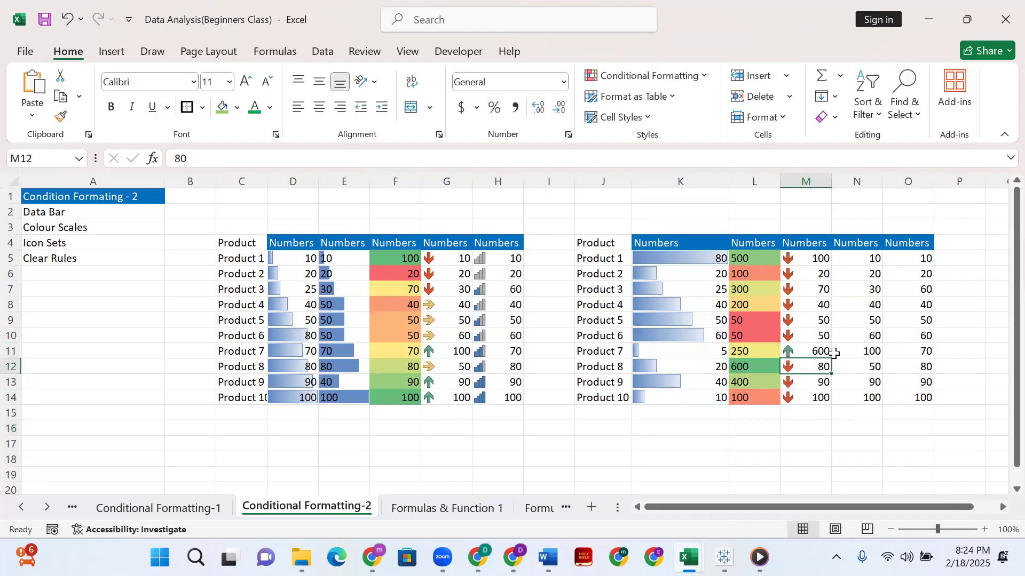
Change Product 7's number in cell M11 to 60.
left_click(821, 349)
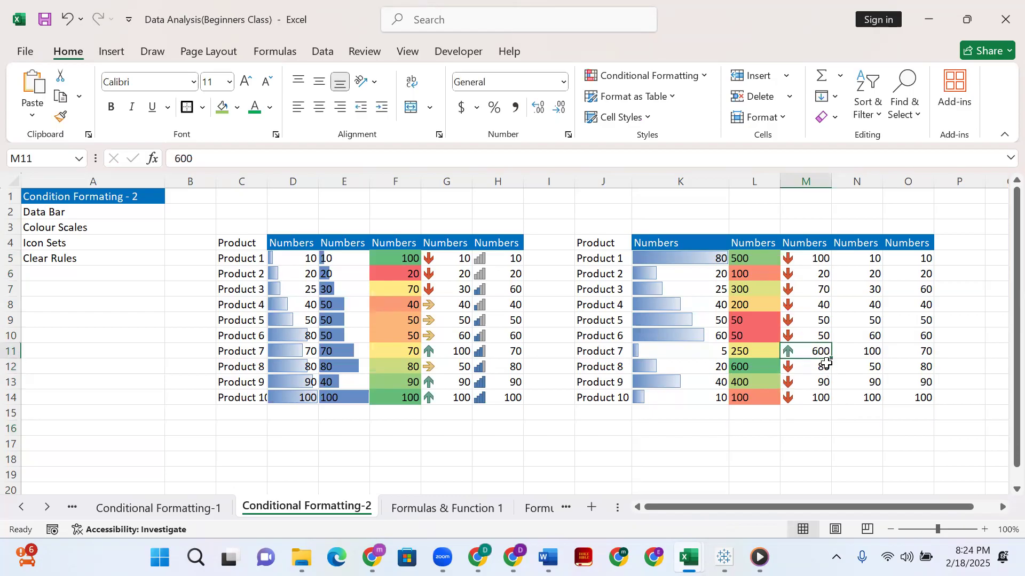
double_click(819, 350)
key("BackSpace")
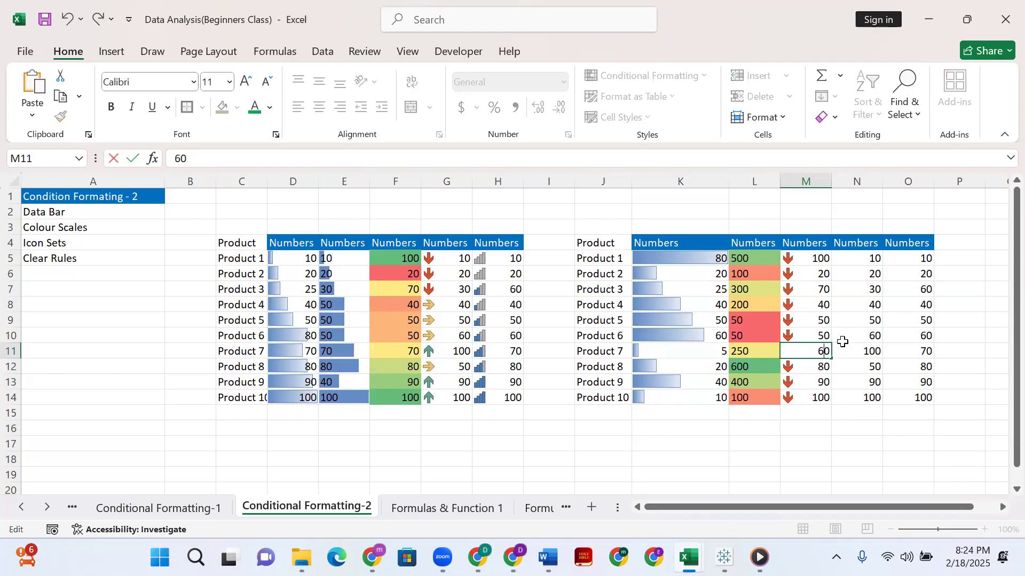
key("Return")
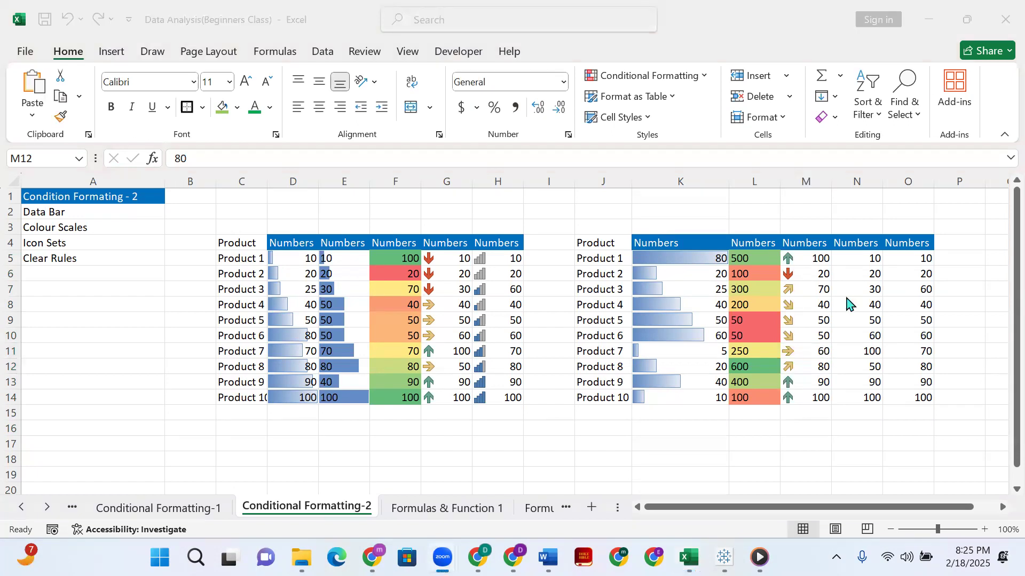
Select N5:N14 and apply the ratings icon set with five-level signal bars.
left_click(850, 258)
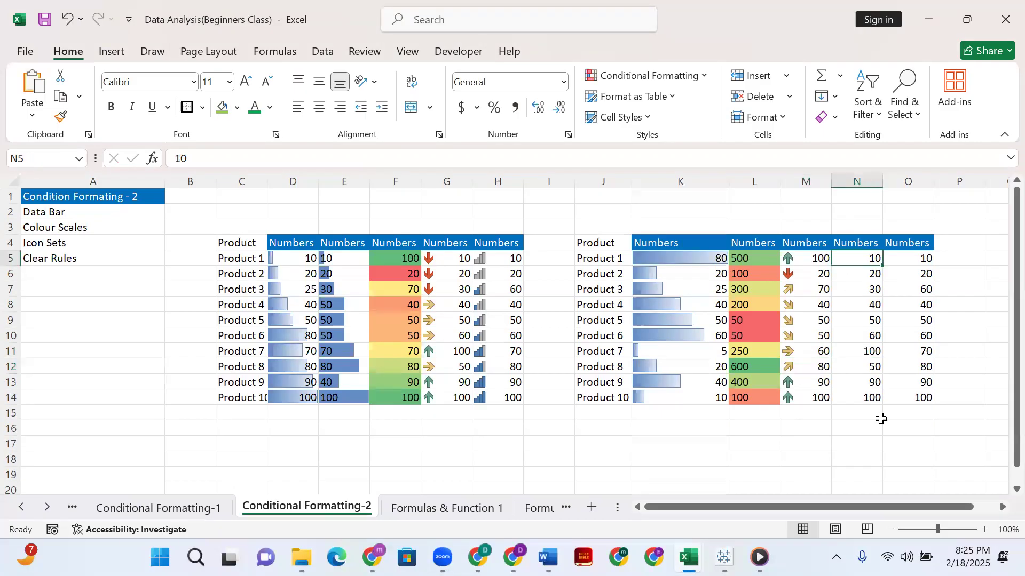
left_click(871, 395, "shift")
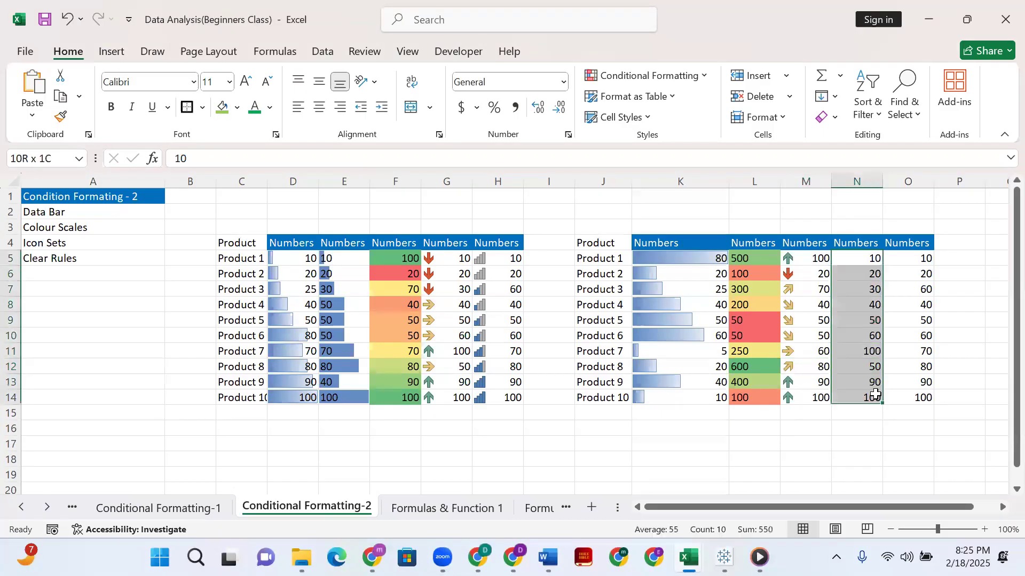
left_click(649, 75)
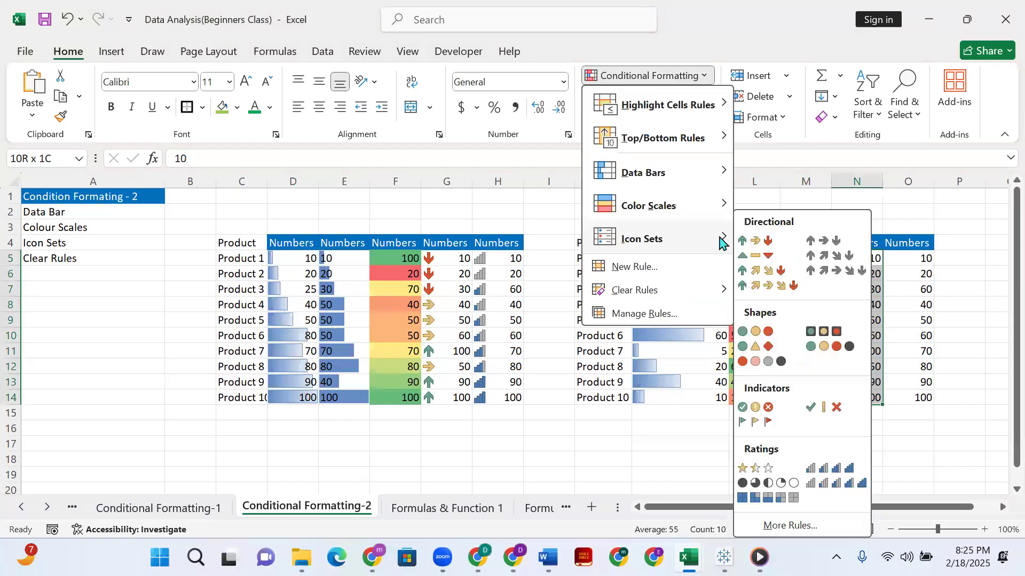
left_click(825, 483)
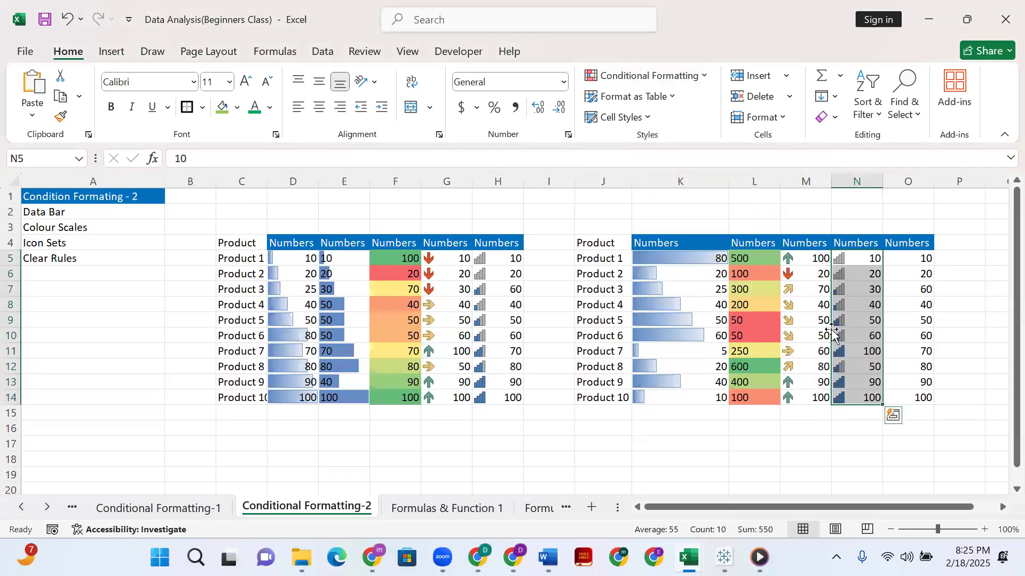
left_click(864, 442)
Review the Data Bar, Colour Scales, Icon Sets and Clear Rules topics listed in A2:A5.
left_click(865, 255)
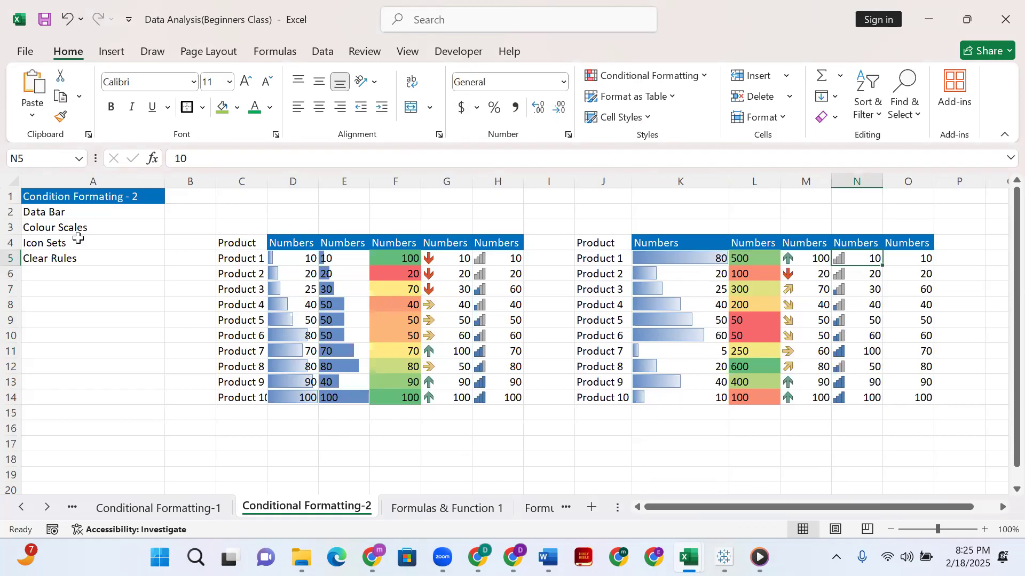
left_click(54, 212)
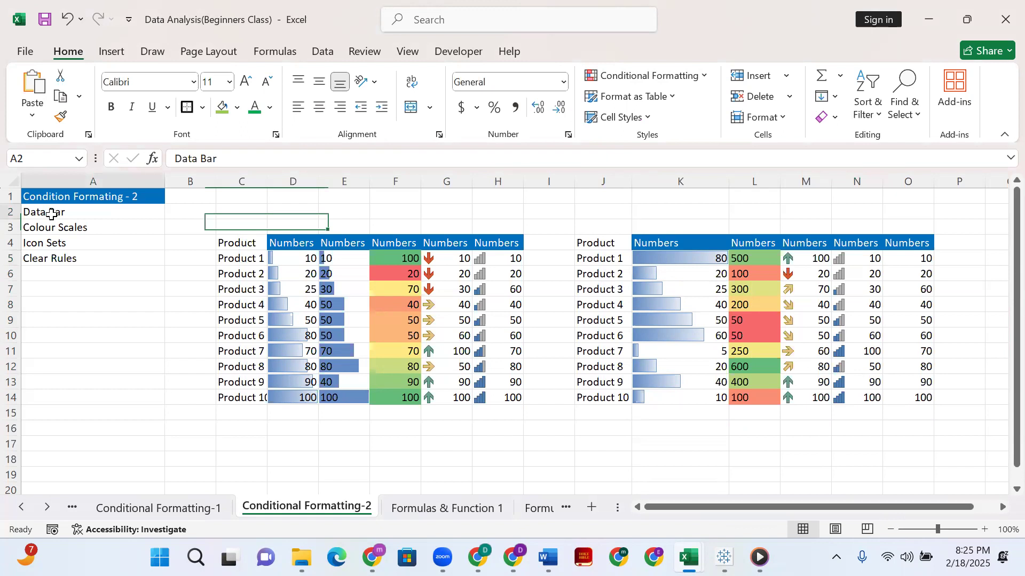
left_click(59, 227)
left_click(85, 248)
left_click(84, 260)
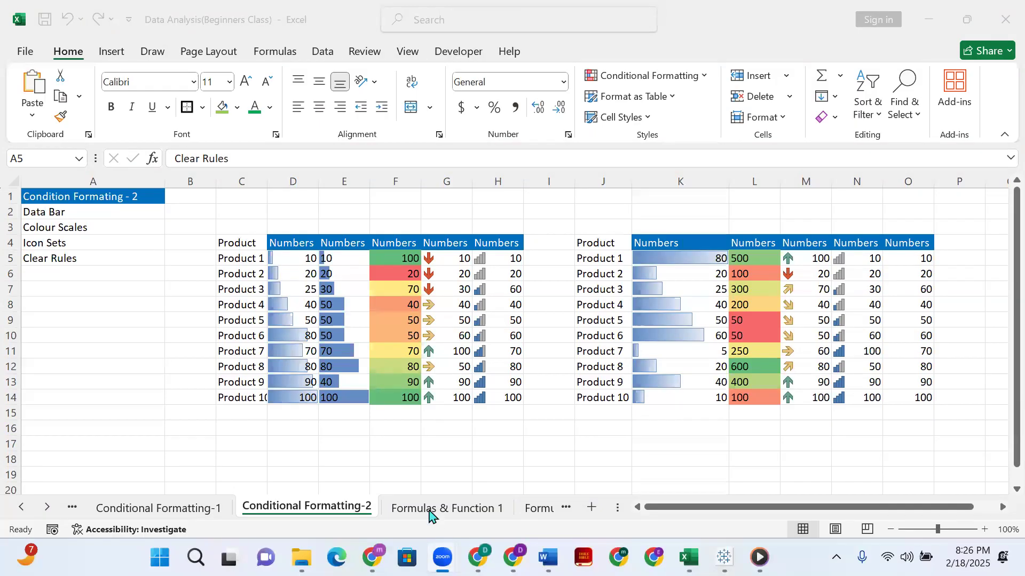
mouse_move(372, 558)
left_click(808, 261)
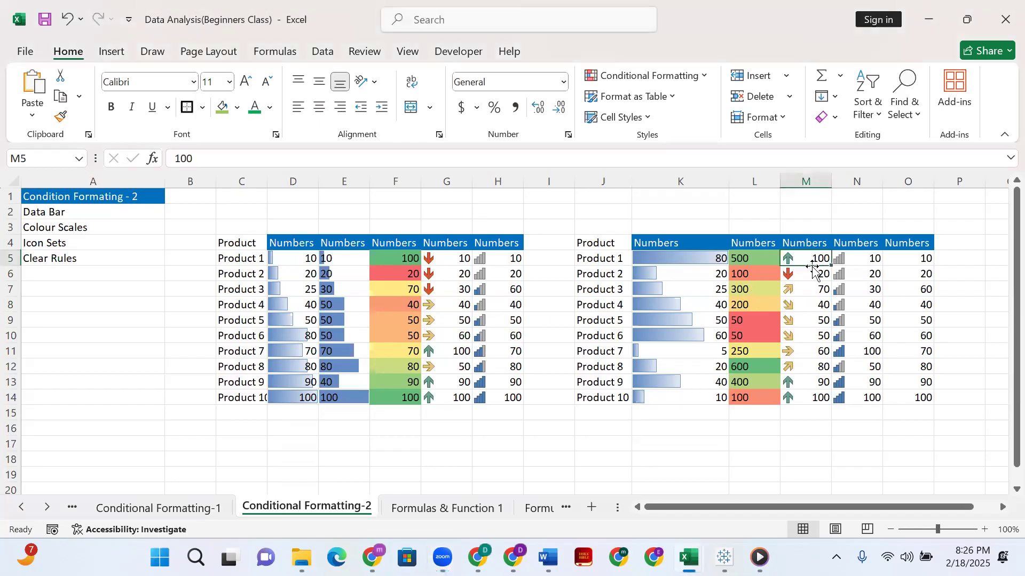
left_click(817, 399, "shift")
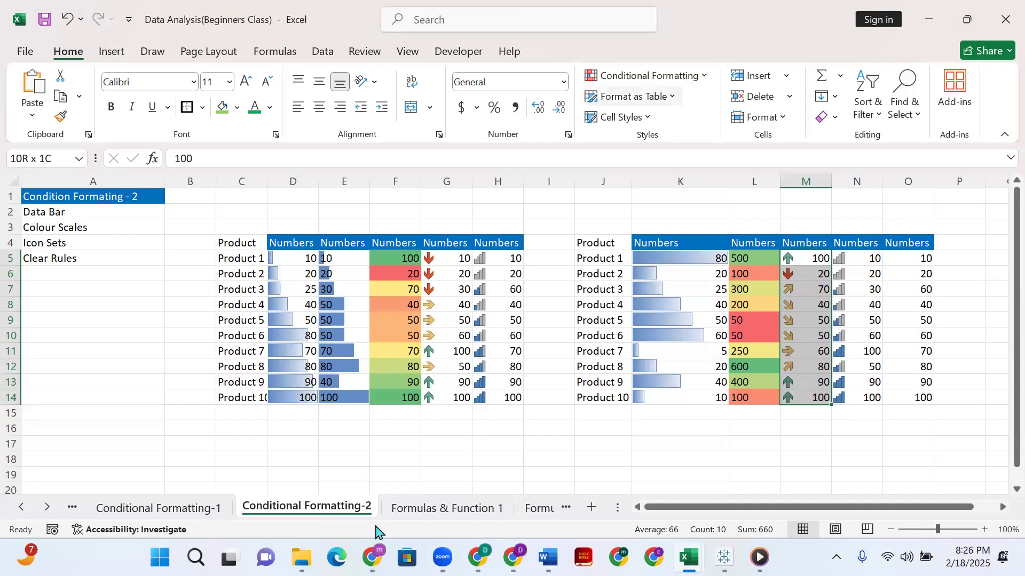
left_click(412, 510)
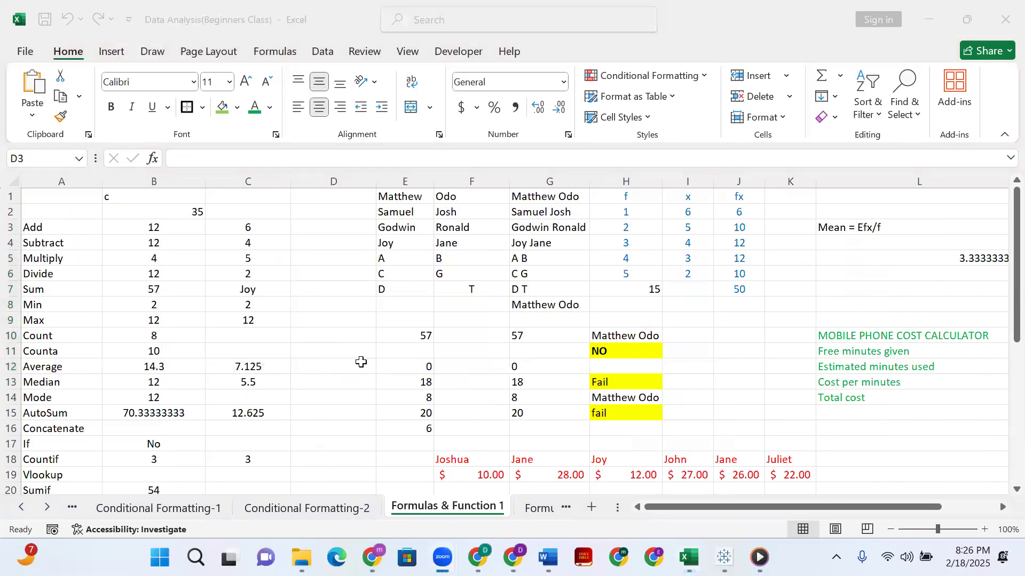
left_click(317, 511)
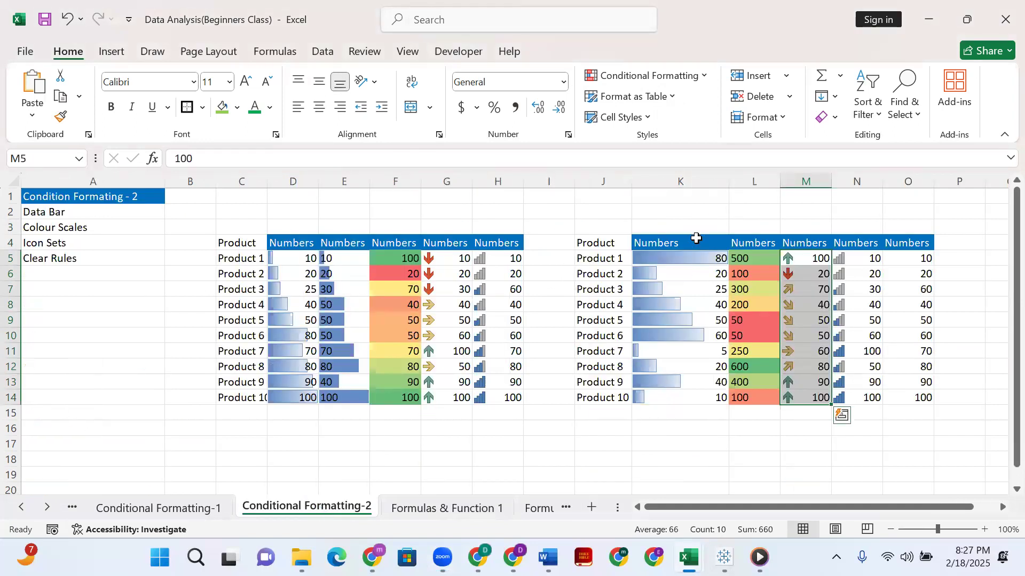
left_click(830, 224)
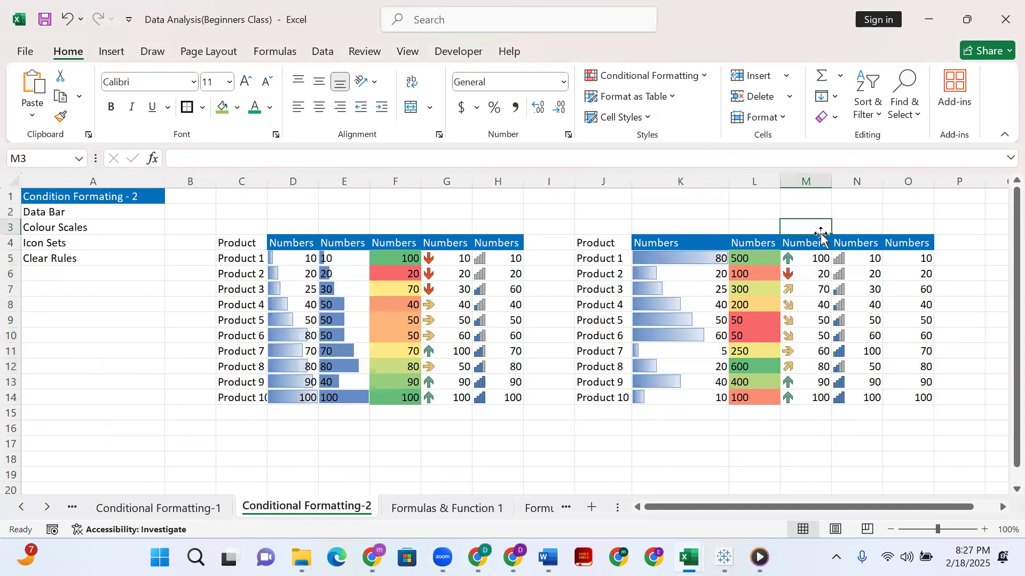
Select M5:M14 and examine the additional Highlight Cells Rules options in the New Formatting Rule dialog without creating a rule.
left_click(811, 259)
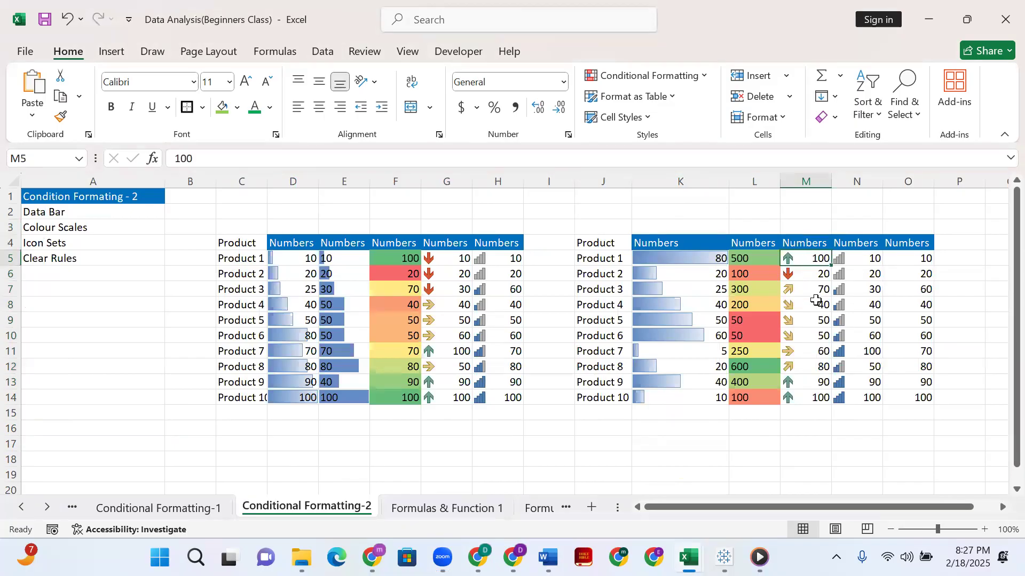
left_click(829, 400, "shift")
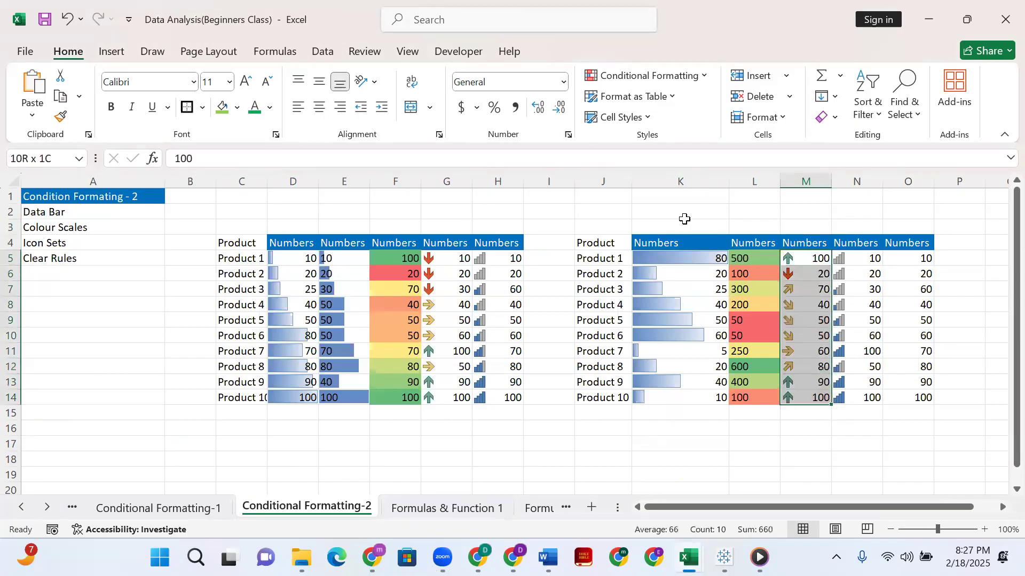
left_click(648, 76)
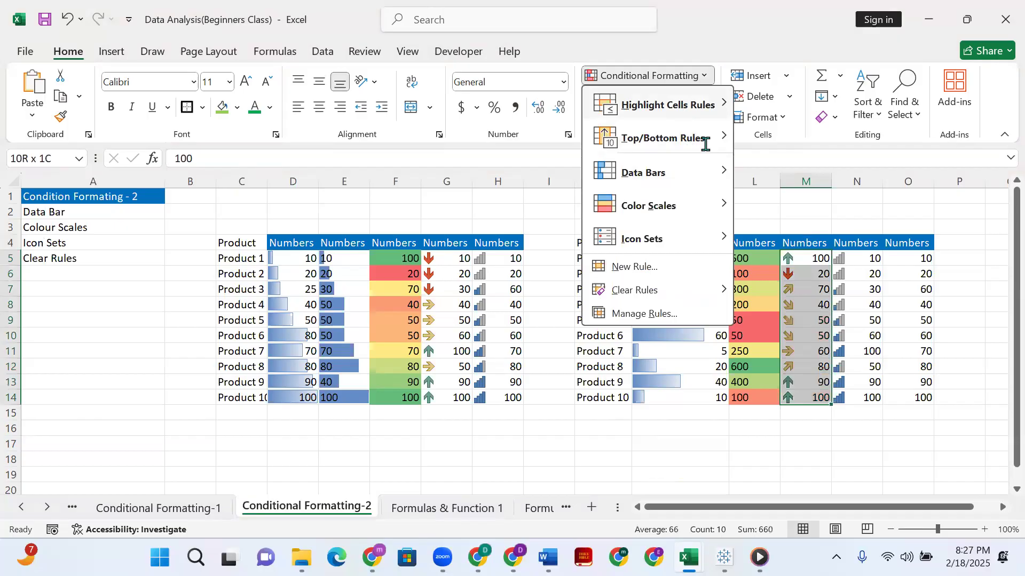
mouse_move(712, 100)
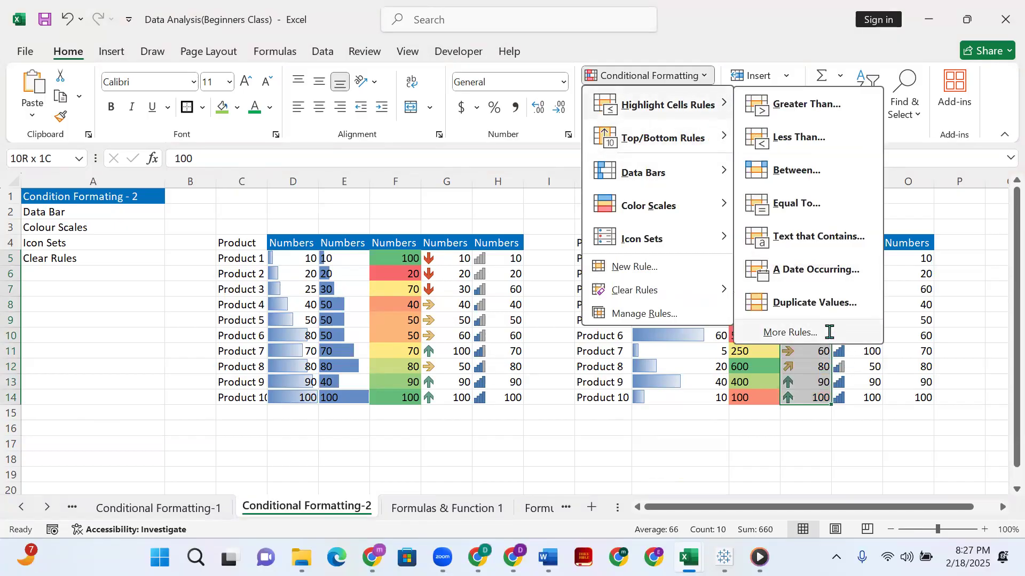
left_click(788, 333)
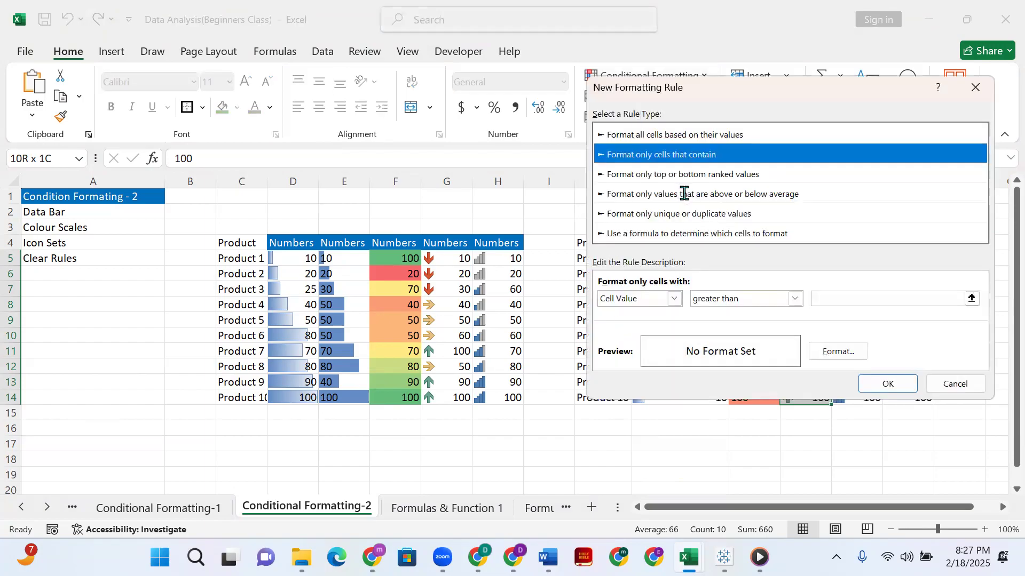
left_click(975, 87)
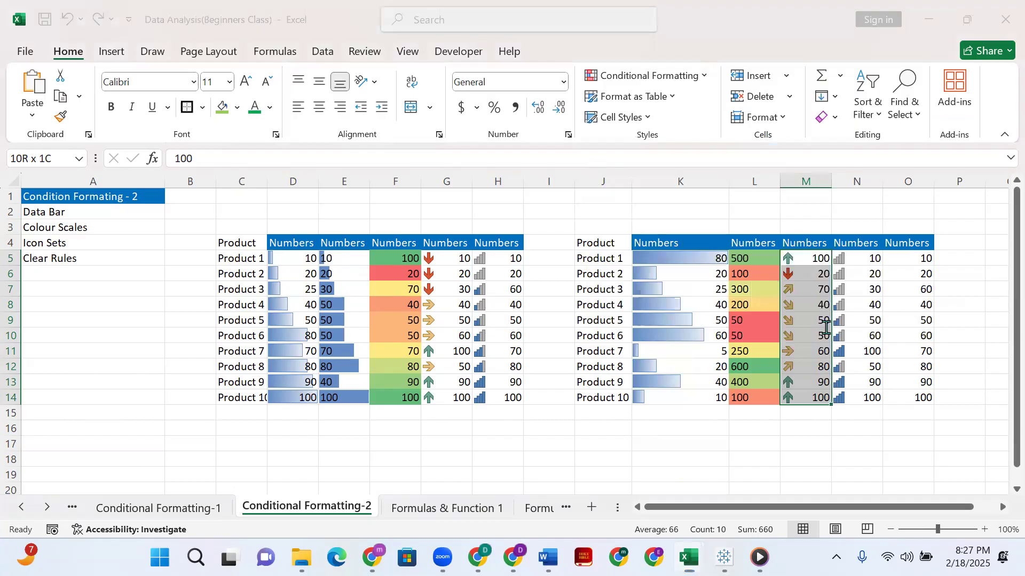
left_click(469, 68)
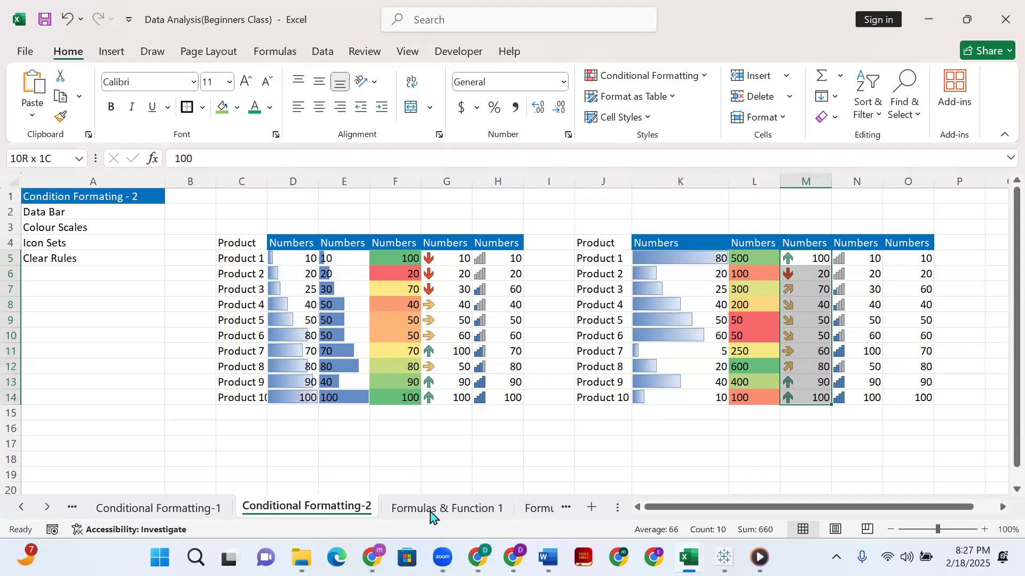
Go to the Formulas & Function 1 sheet and review the functions listed in column A, from Add to Today's Date.
key("ctrl+Page_Down")
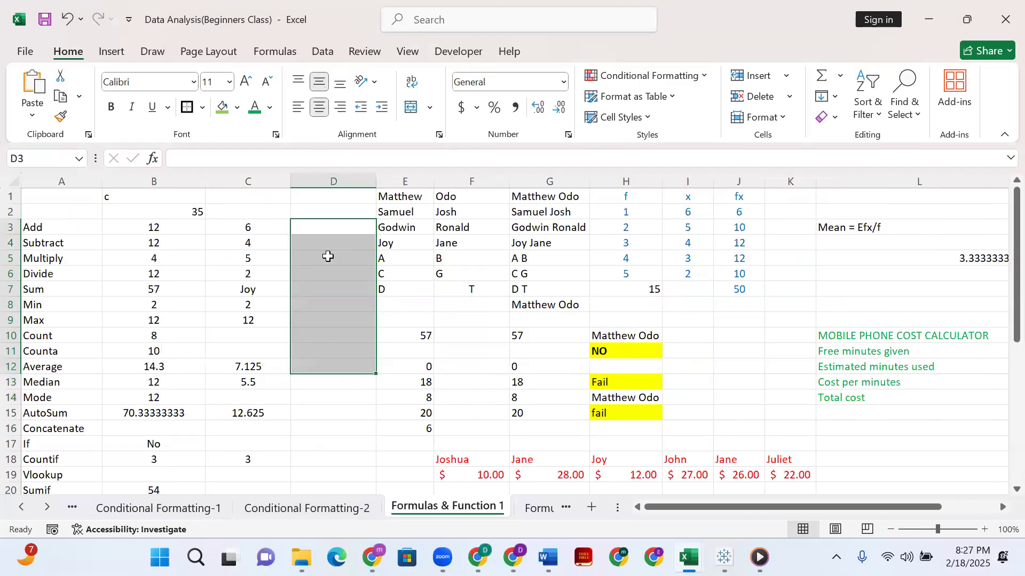
scroll(83, 312, "down", 1)
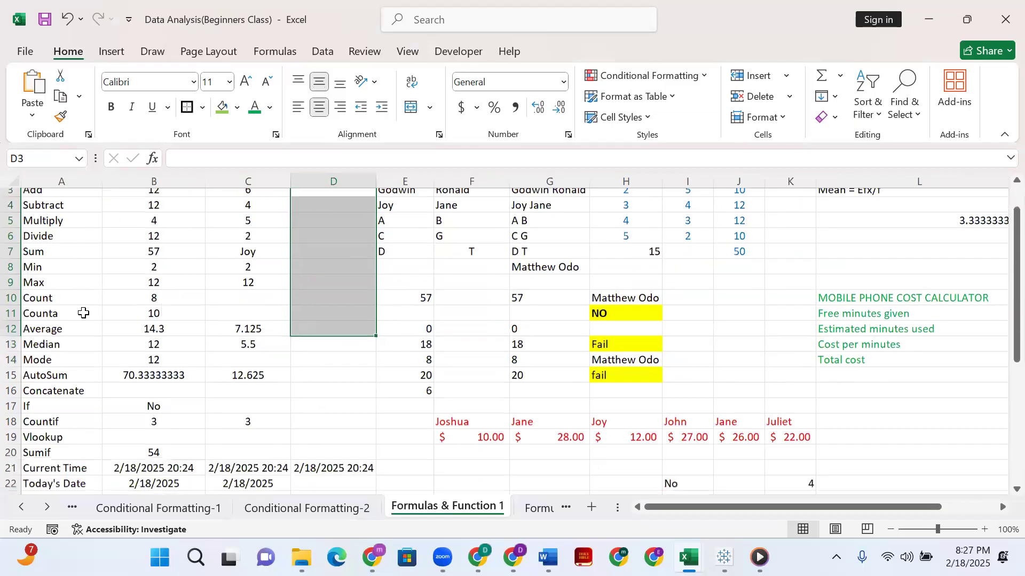
scroll(84, 313, "down", 2)
scroll(71, 377, "up", 1)
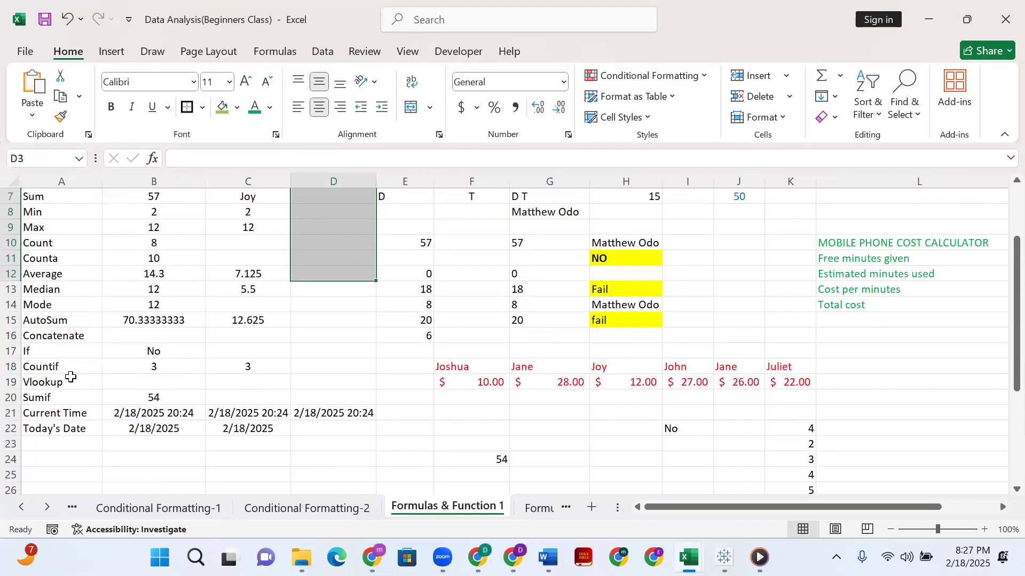
scroll(71, 376, "up", 2)
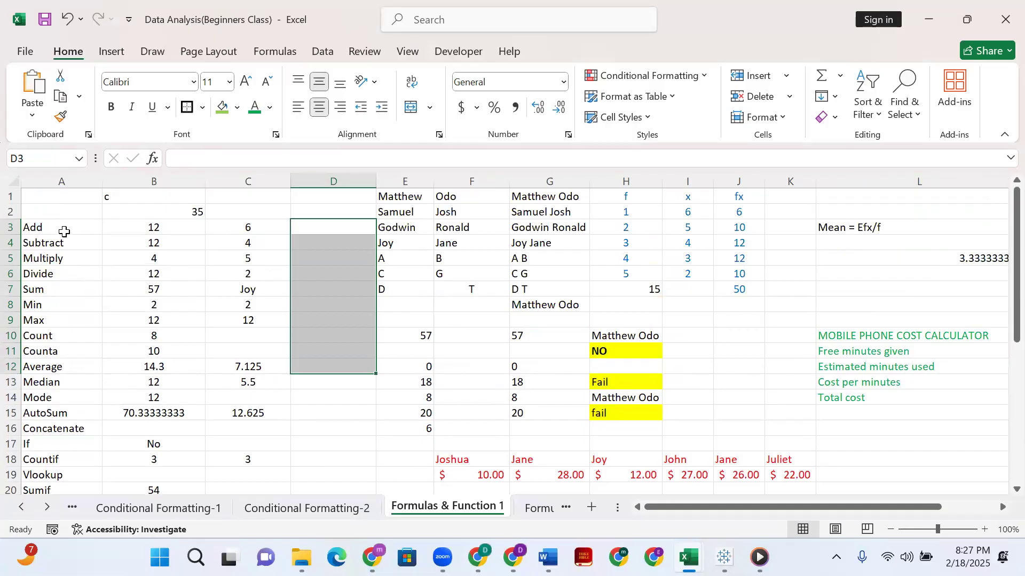
scroll(65, 416, "down", 1)
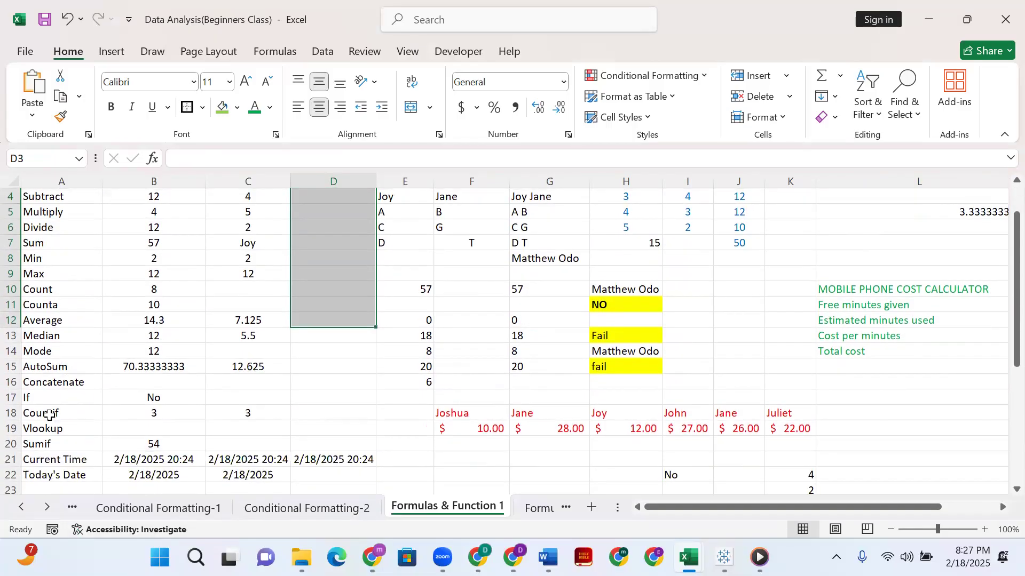
left_click(46, 432)
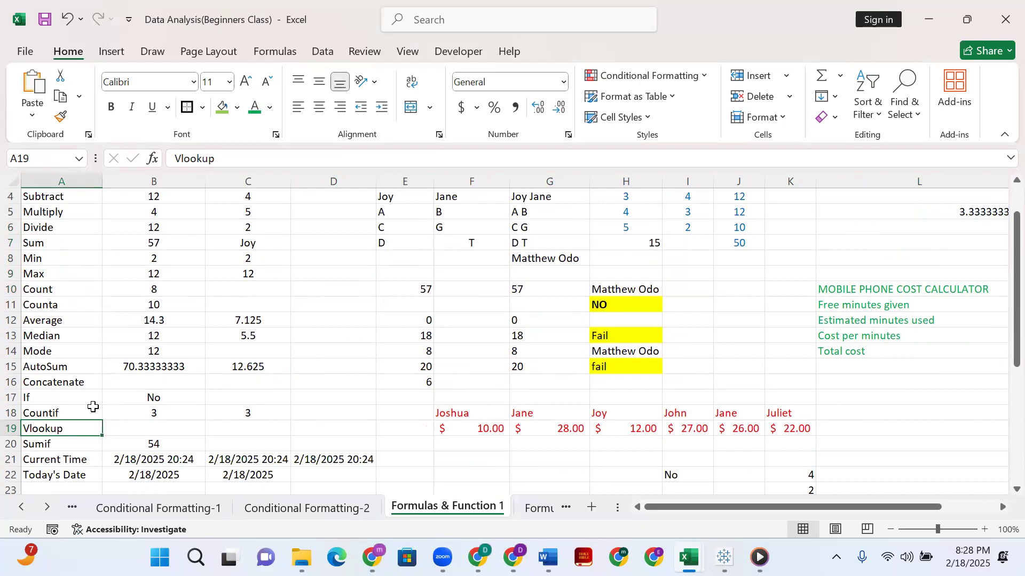
scroll(200, 363, "up", 1)
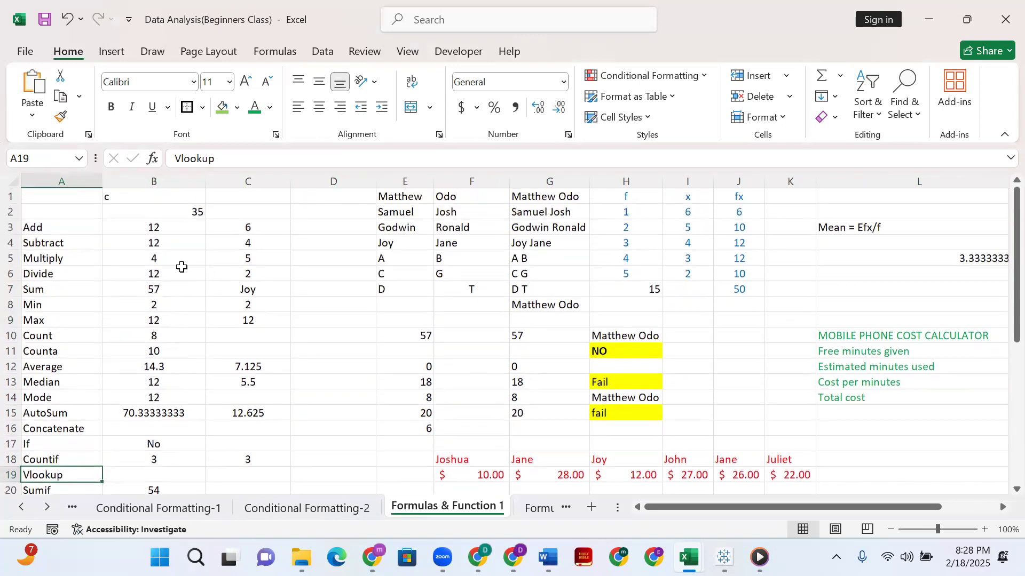
scroll(213, 354, "down", 2)
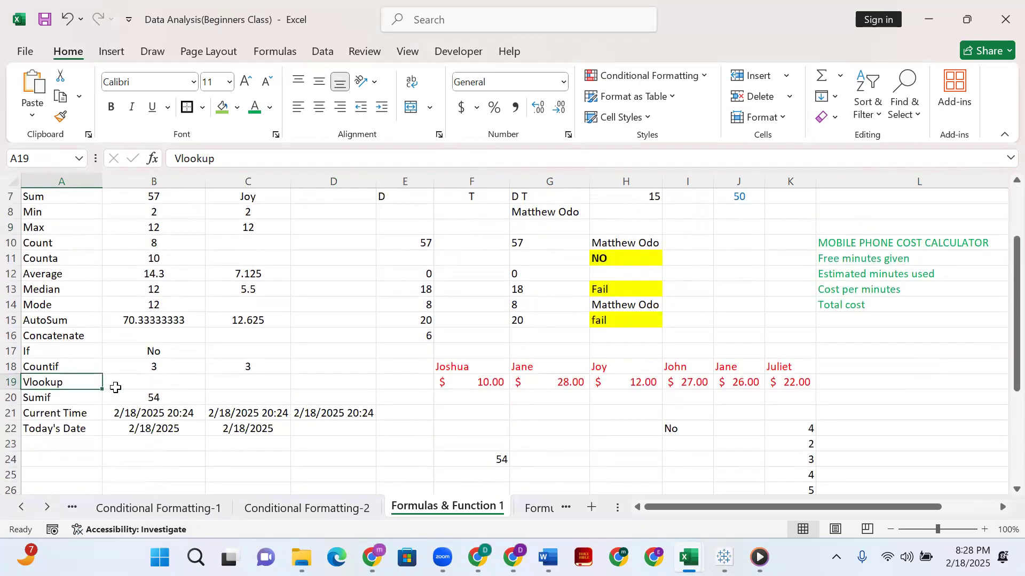
scroll(155, 366, "up", 2)
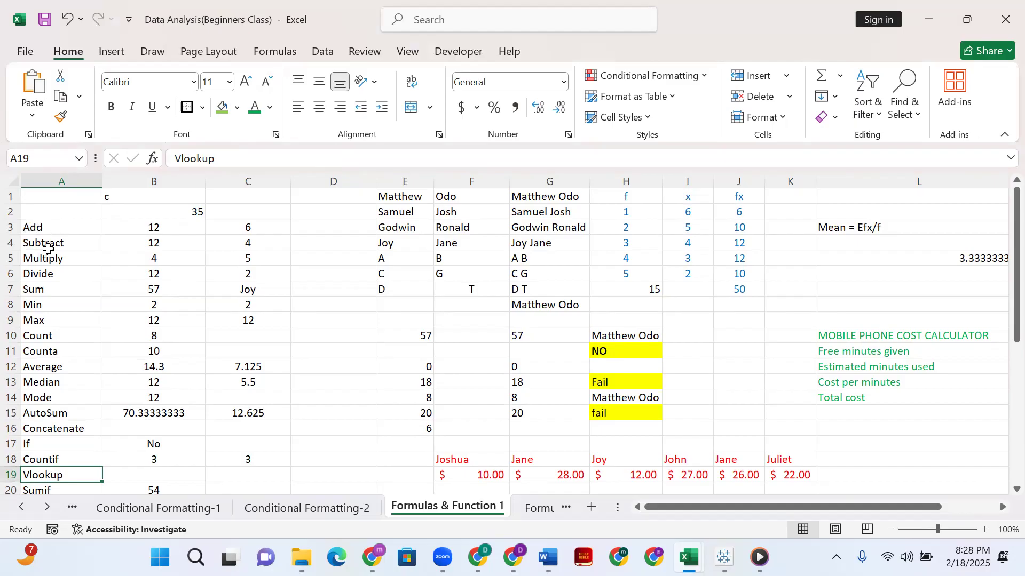
Add the two numbers in the Add row by entering the formula =B3+C3 in D3.
left_click(153, 226)
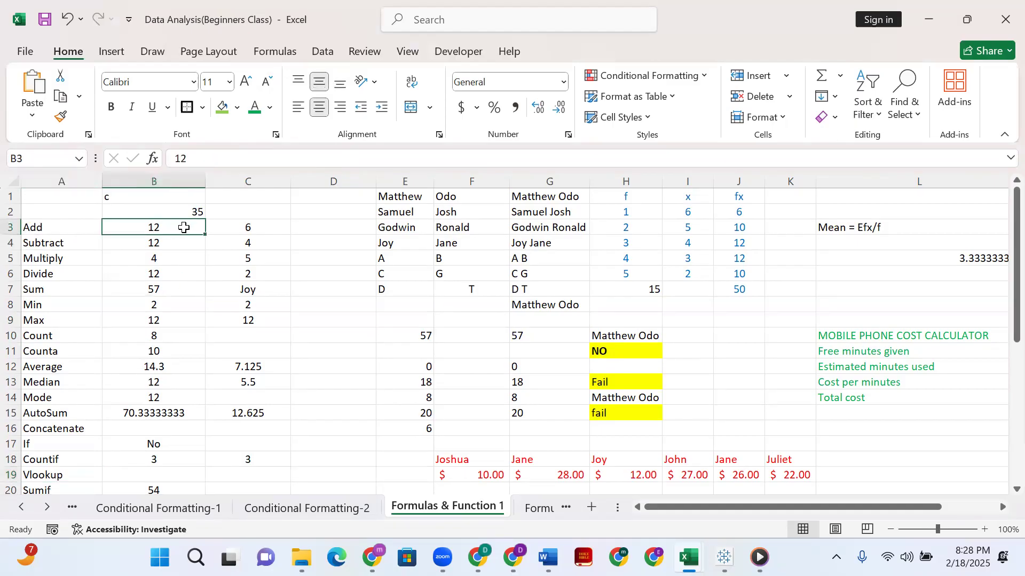
left_click(266, 235, "shift")
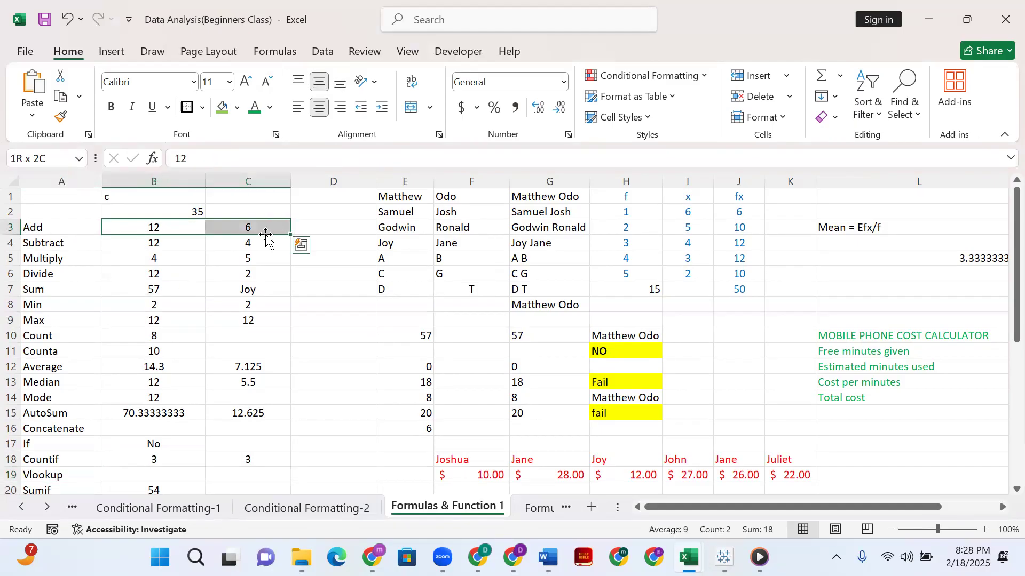
left_click(362, 224)
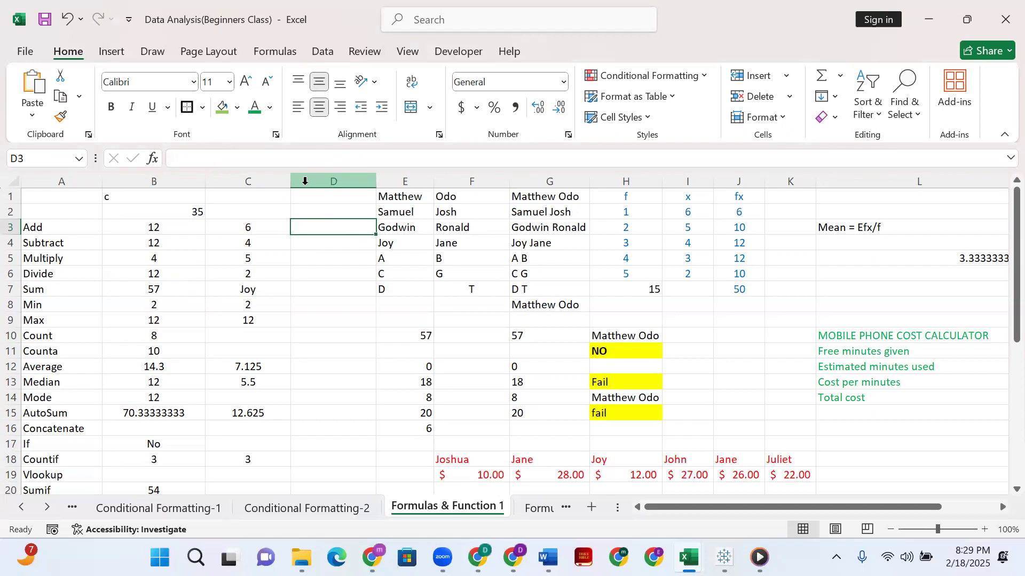
type("=")
key("Escape")
type("=")
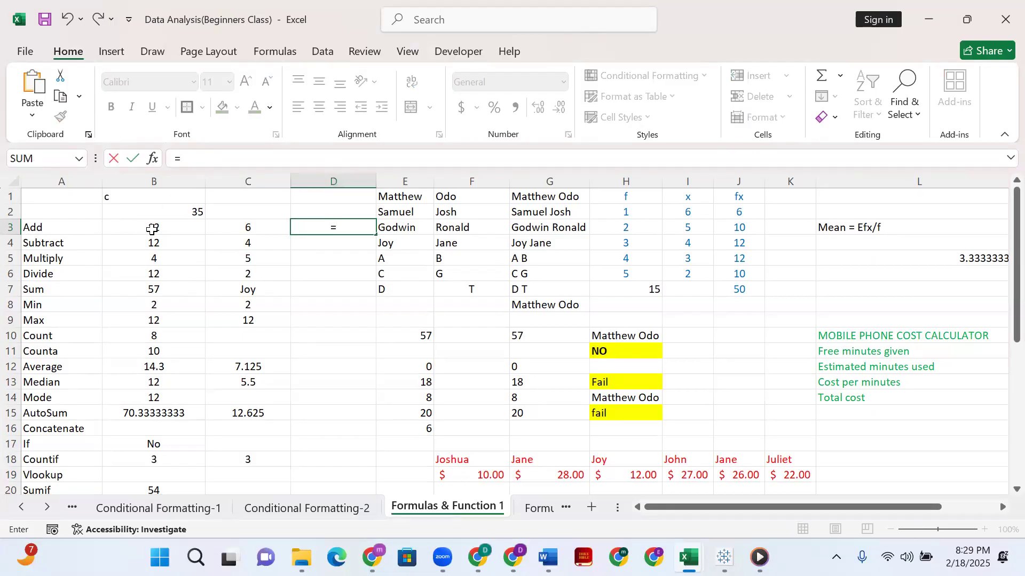
left_click(172, 231)
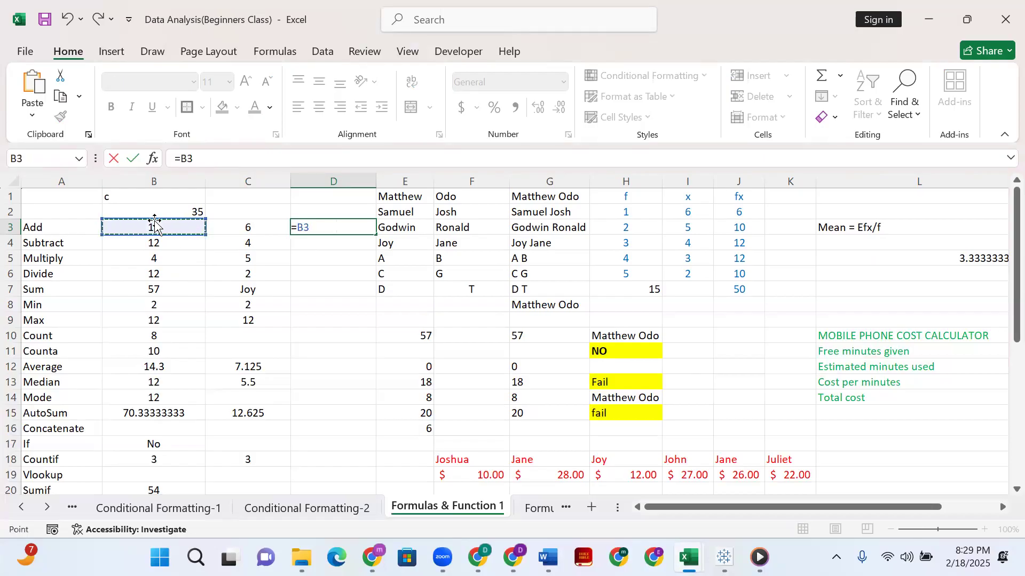
type("+")
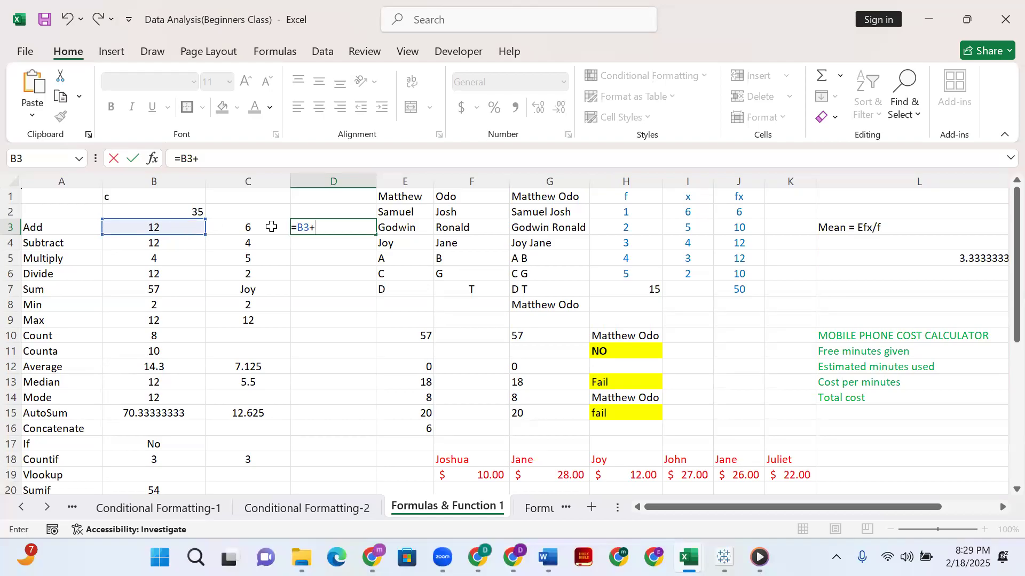
left_click(269, 227)
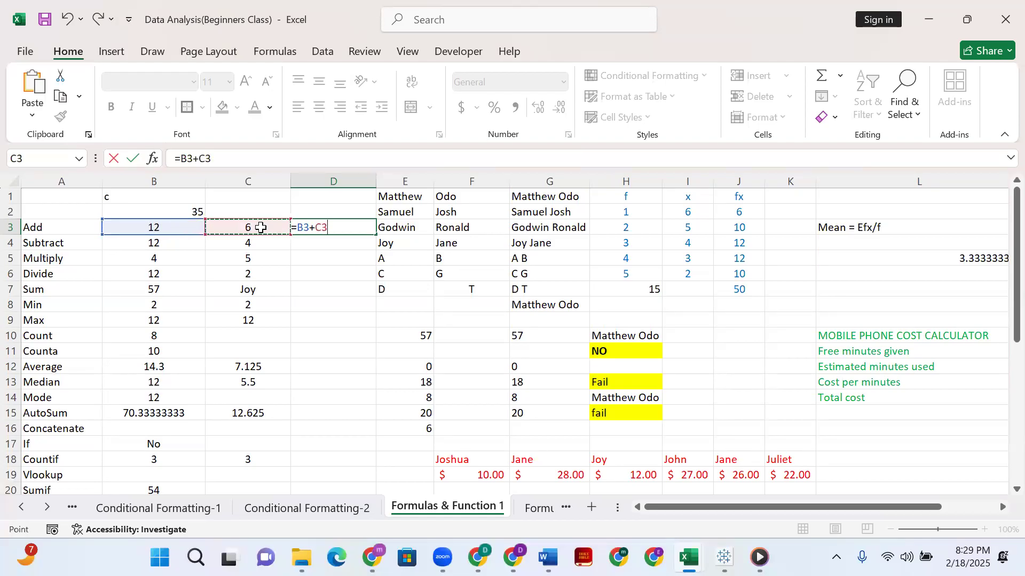
key("Return")
left_click(336, 224)
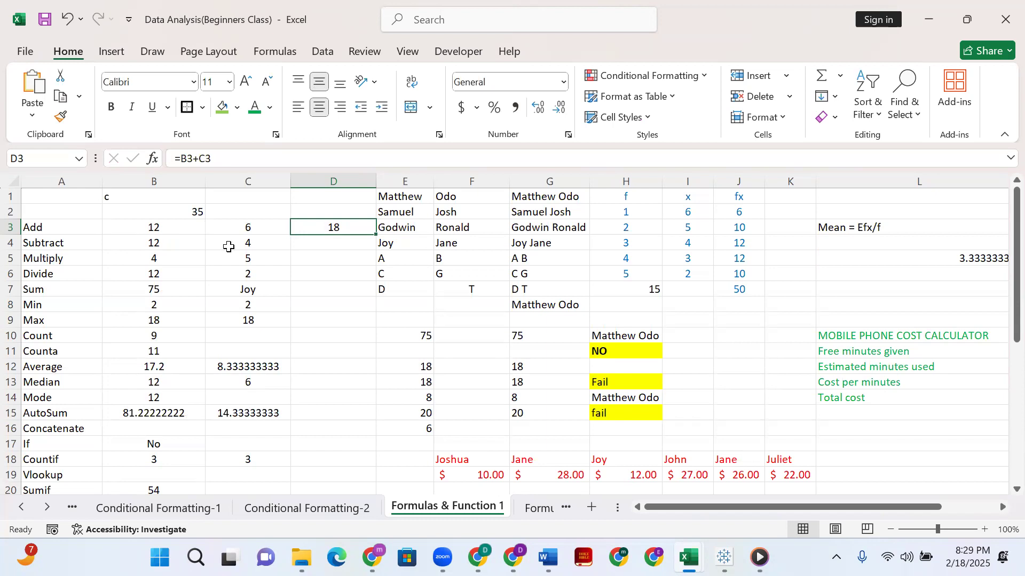
Change the first number of the Add row, in B3, to 18.
left_click(189, 228)
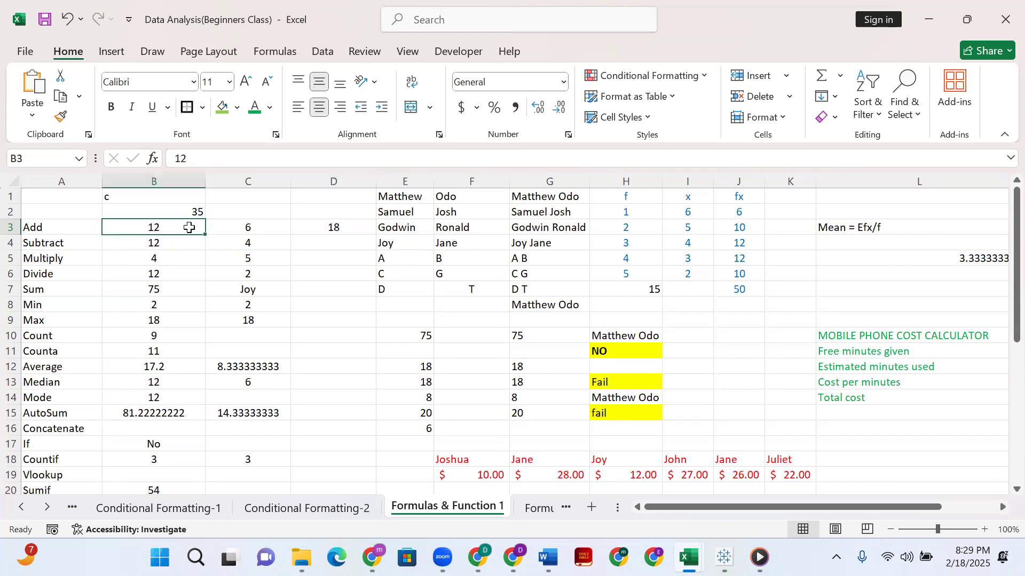
double_click(189, 227)
key("BackSpace")
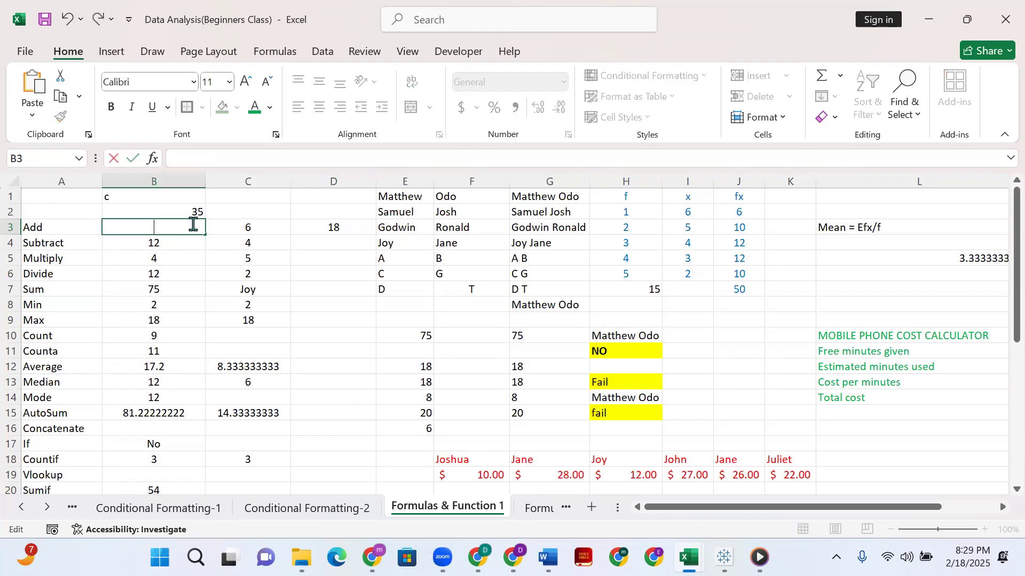
type("8")
key("Return")
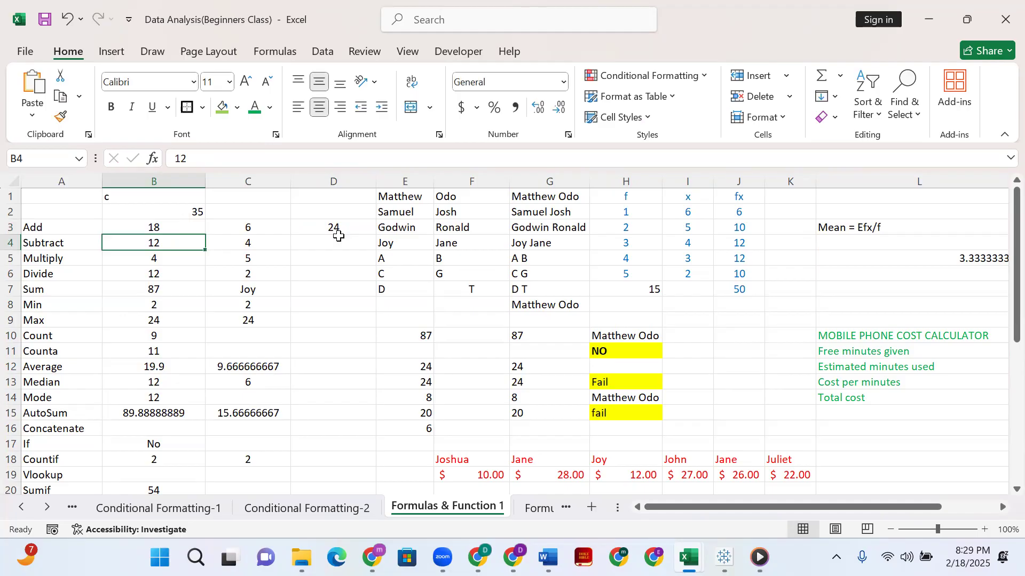
Set B3 back to 12 and check the addition formula in D3.
left_click(182, 223)
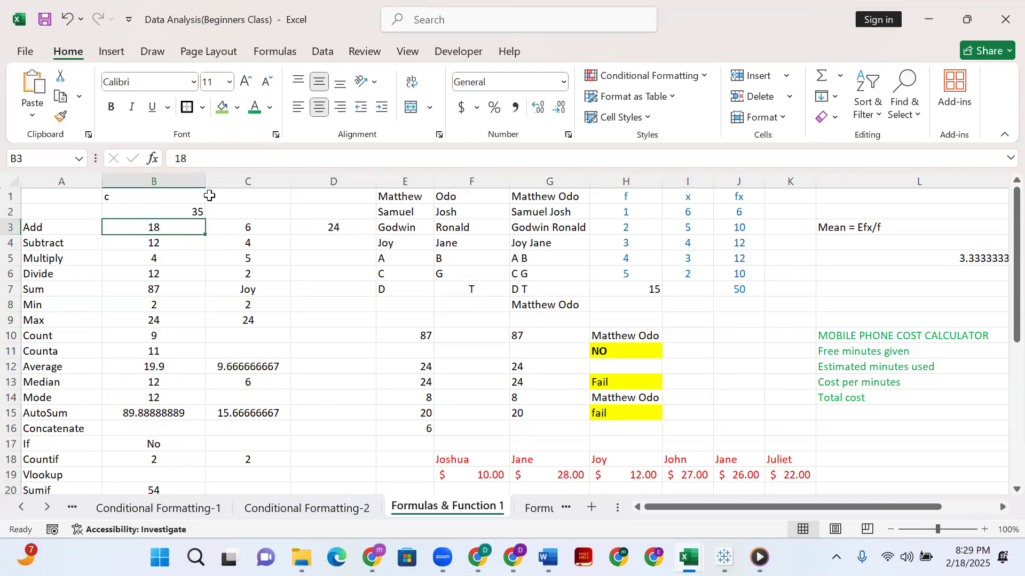
key("BackSpace")
type("12")
key("Return")
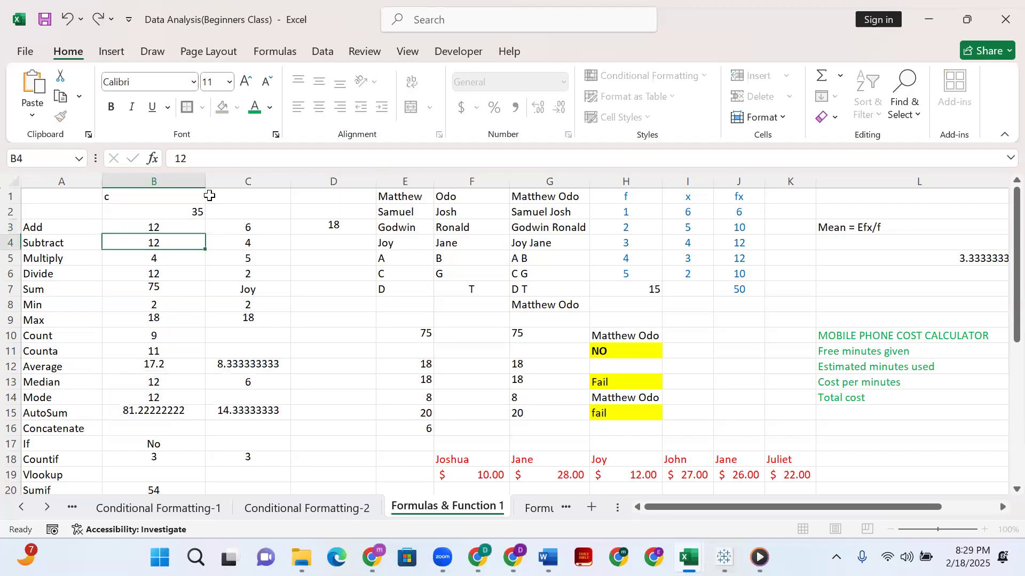
left_click(333, 227)
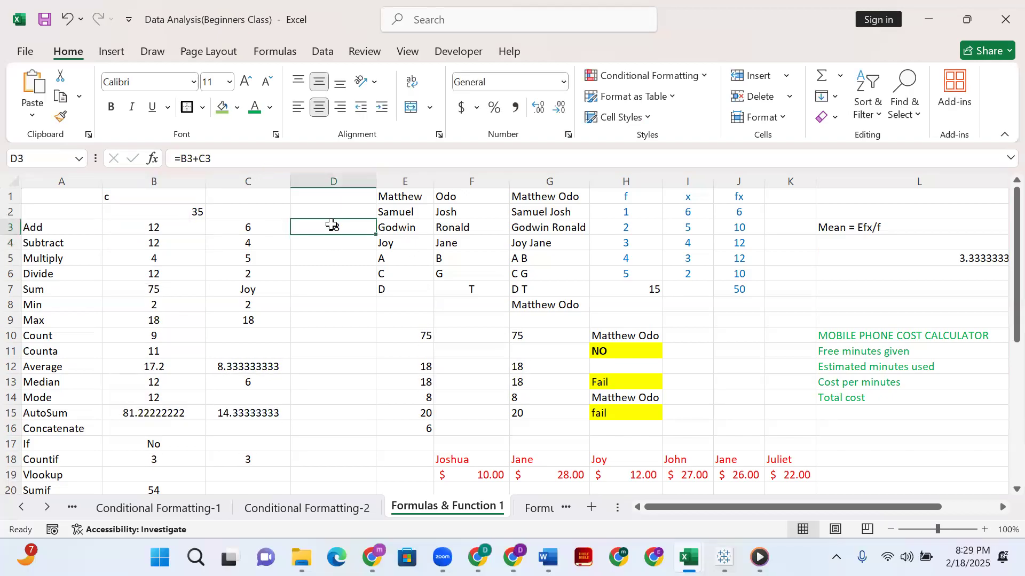
Subtract the second number from the first in the Subtract row by entering =B4-C4 in D4.
left_click_drag(158, 245, 160, 202)
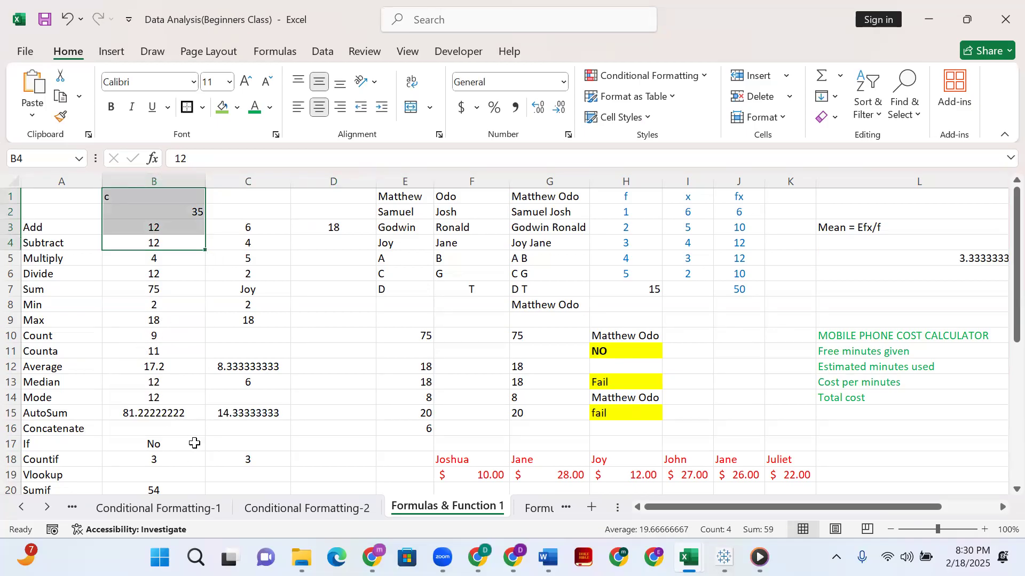
left_click(268, 244)
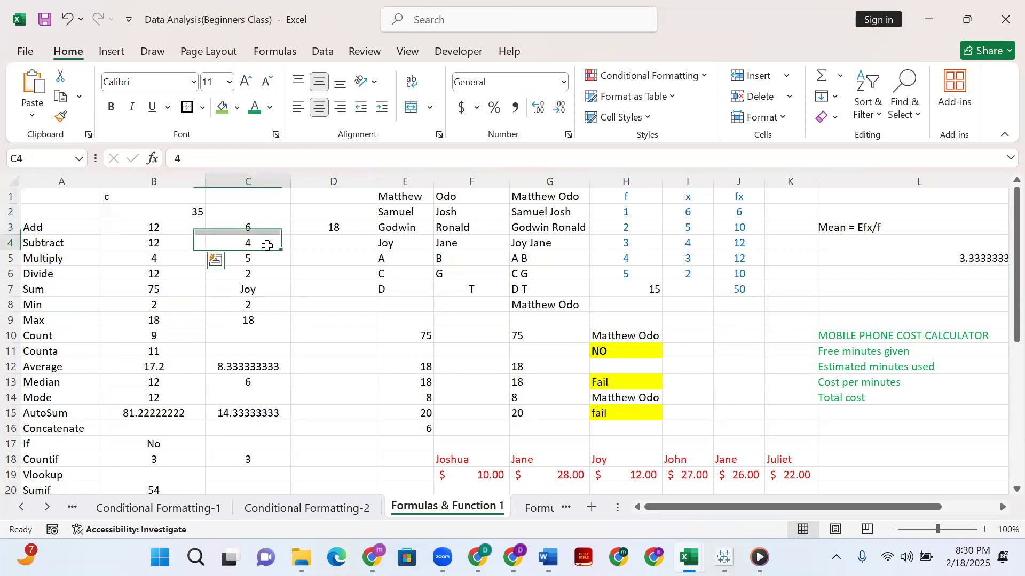
left_click(328, 243)
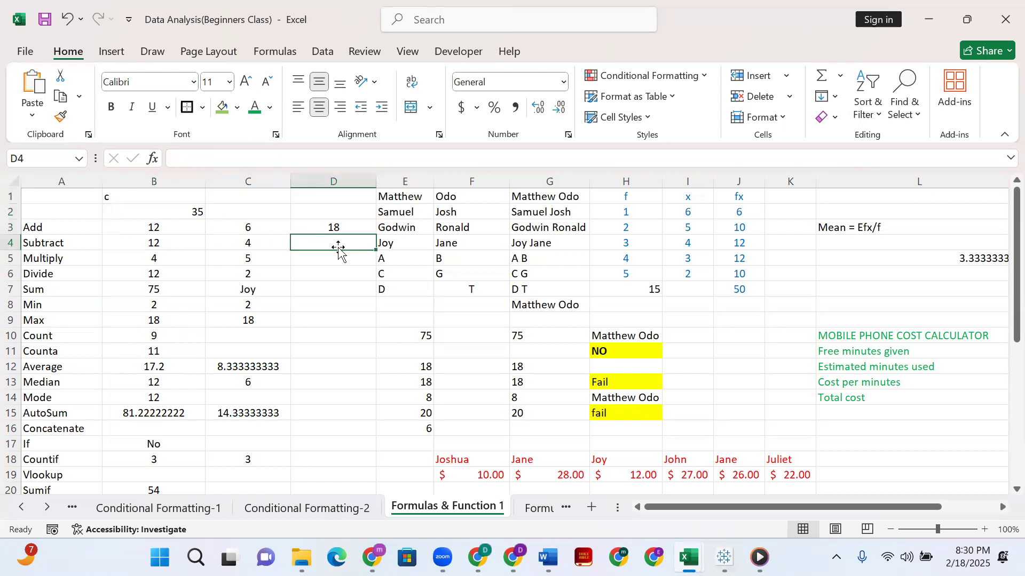
type("=")
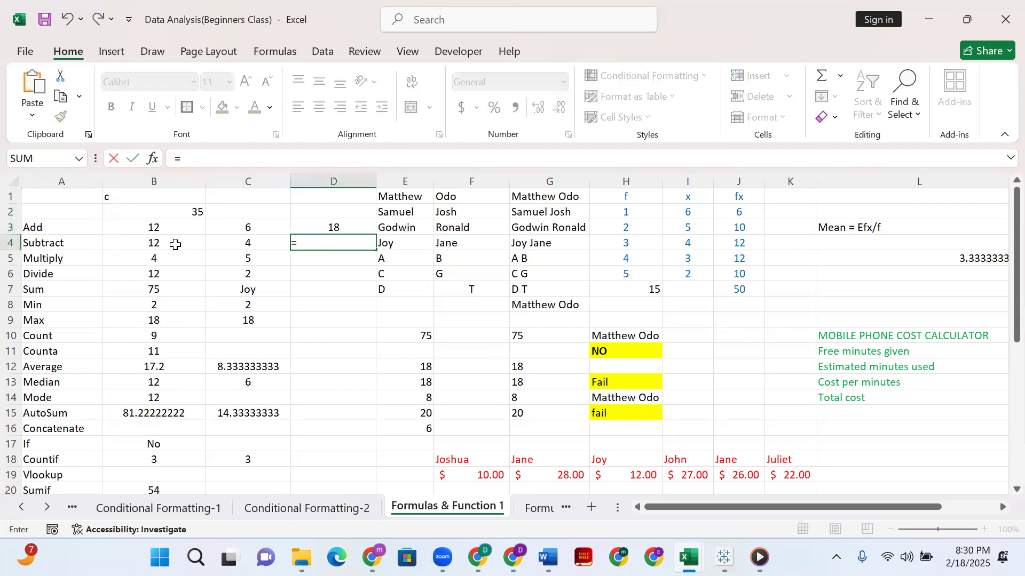
left_click(175, 244)
type("_")
key("BackSpace")
type("-")
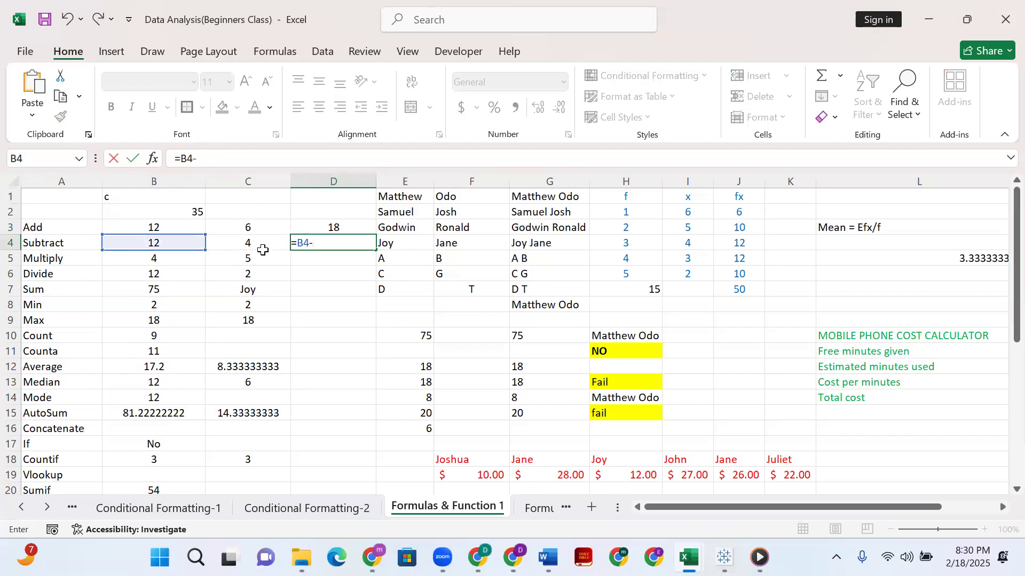
left_click(256, 244)
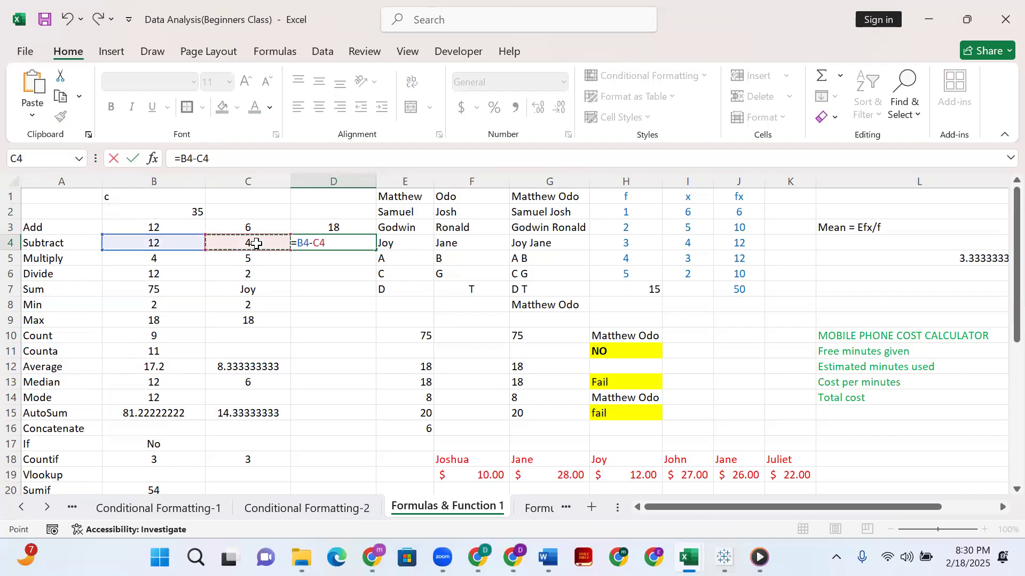
key("Return")
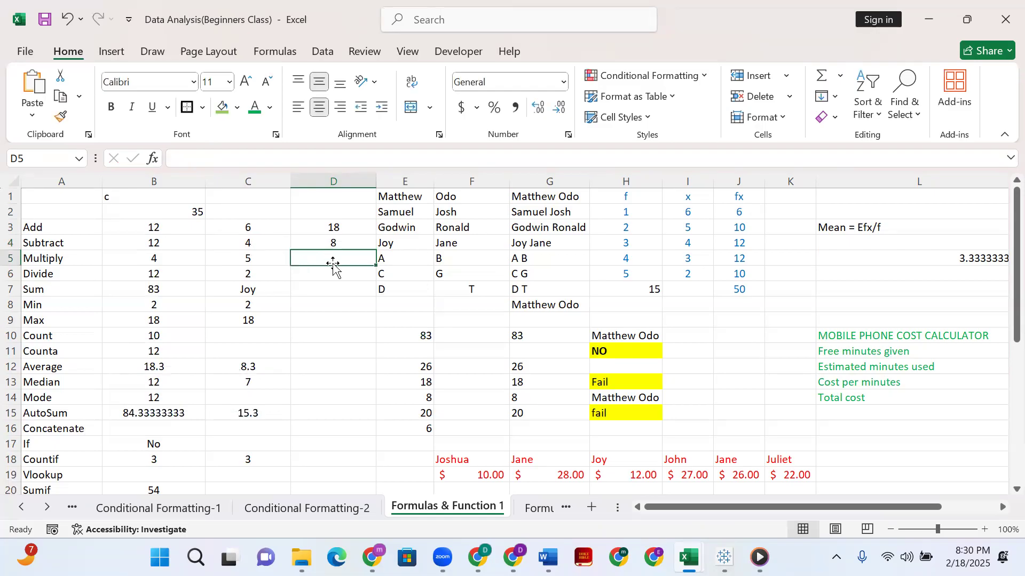
Multiply the two numbers in the Multiply row by entering =B5*C5 in D5.
type("=")
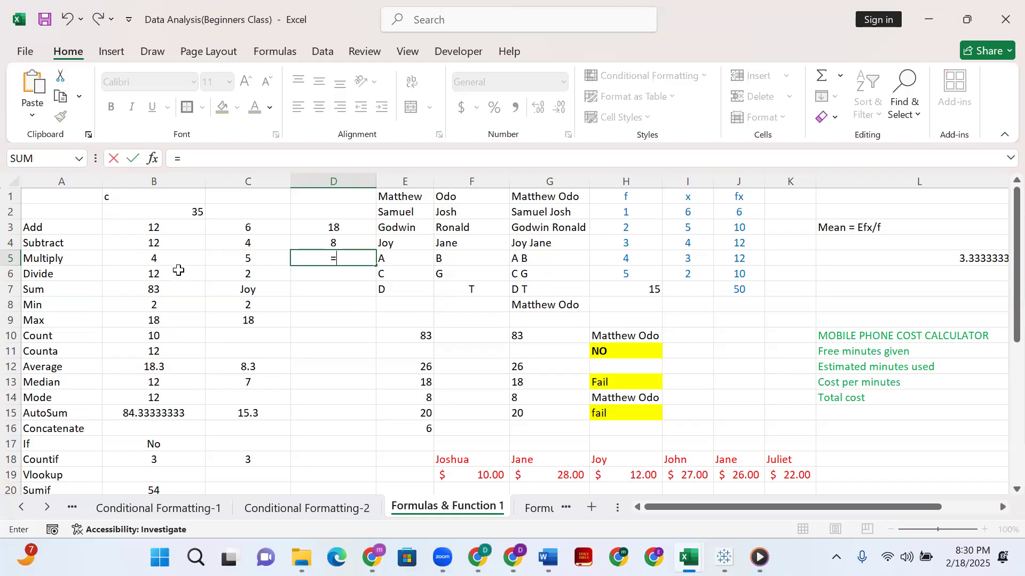
left_click(180, 258)
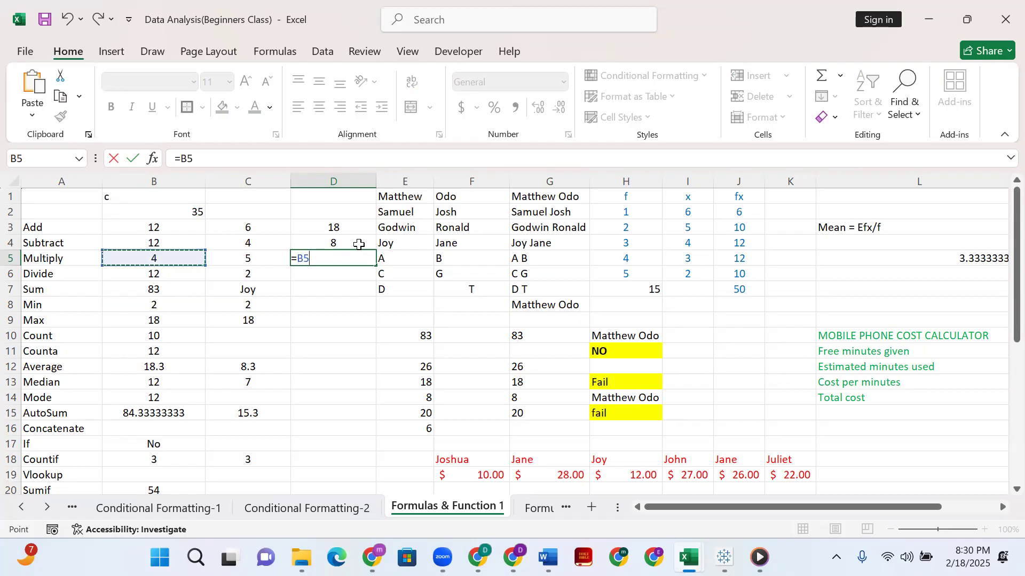
type("*")
left_click(249, 259)
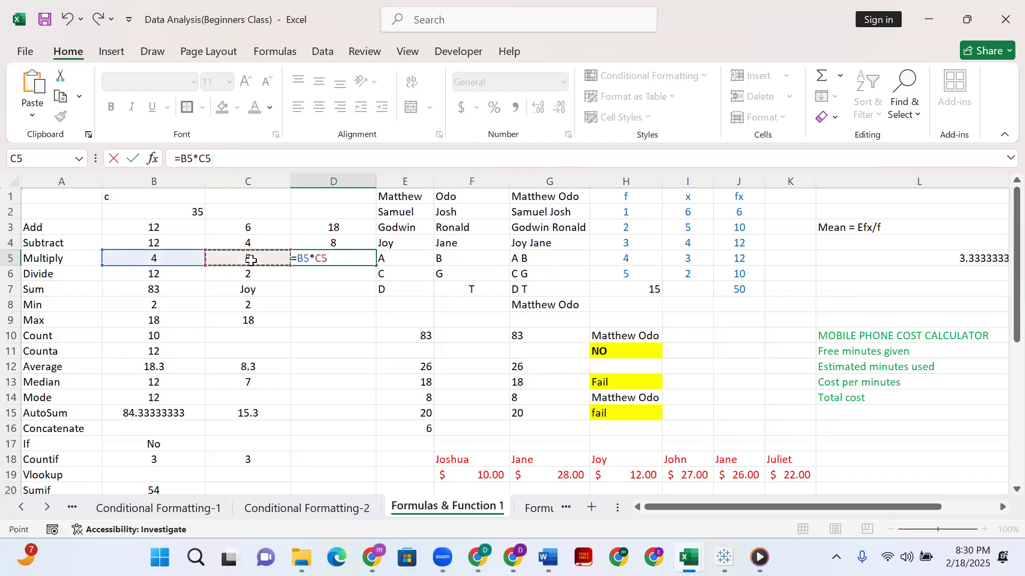
key("Return")
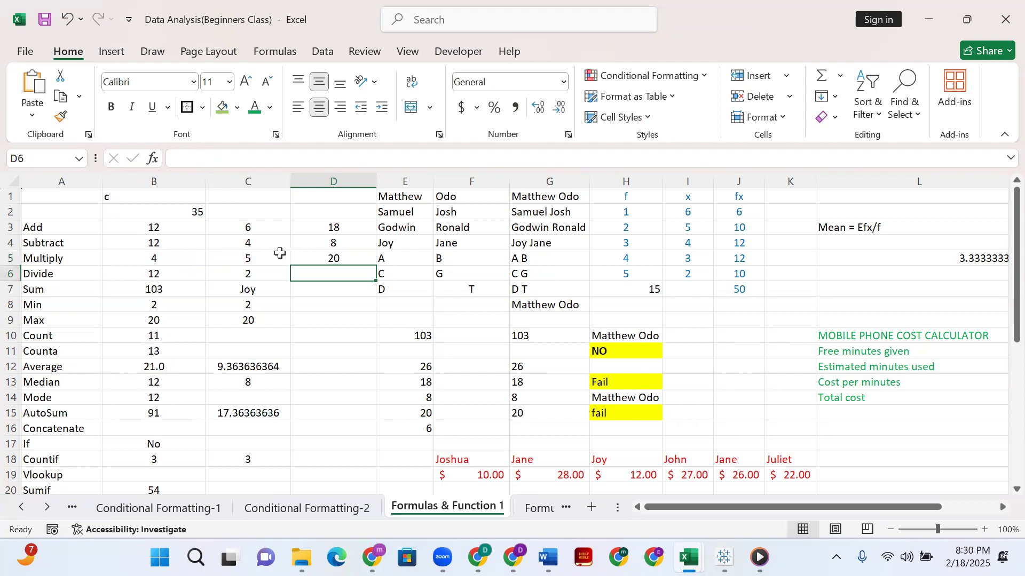
Change the second number of the Multiply row, in C5, to 8 and check the product in D5.
double_click(271, 258)
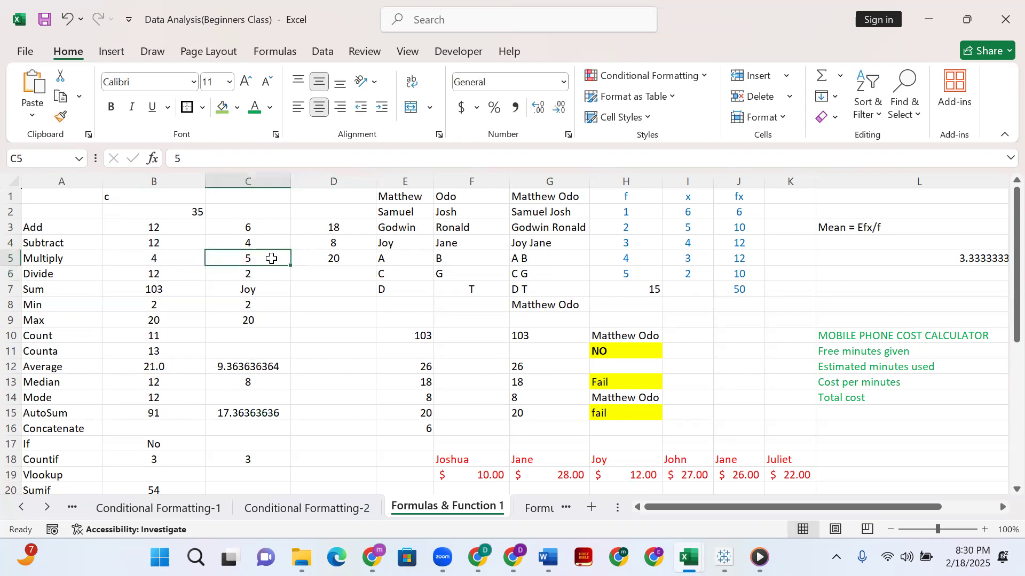
key("BackSpace")
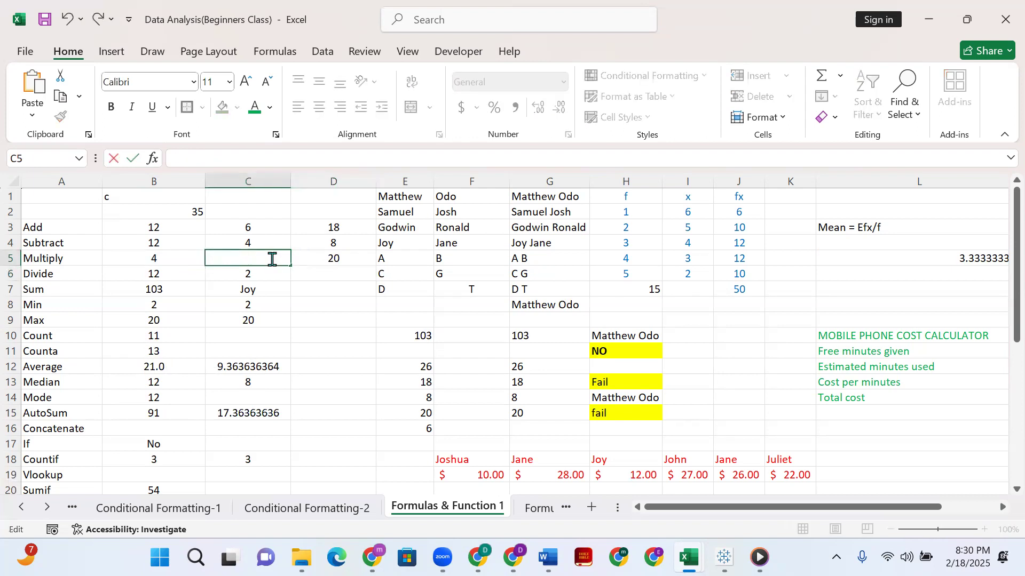
key("Return")
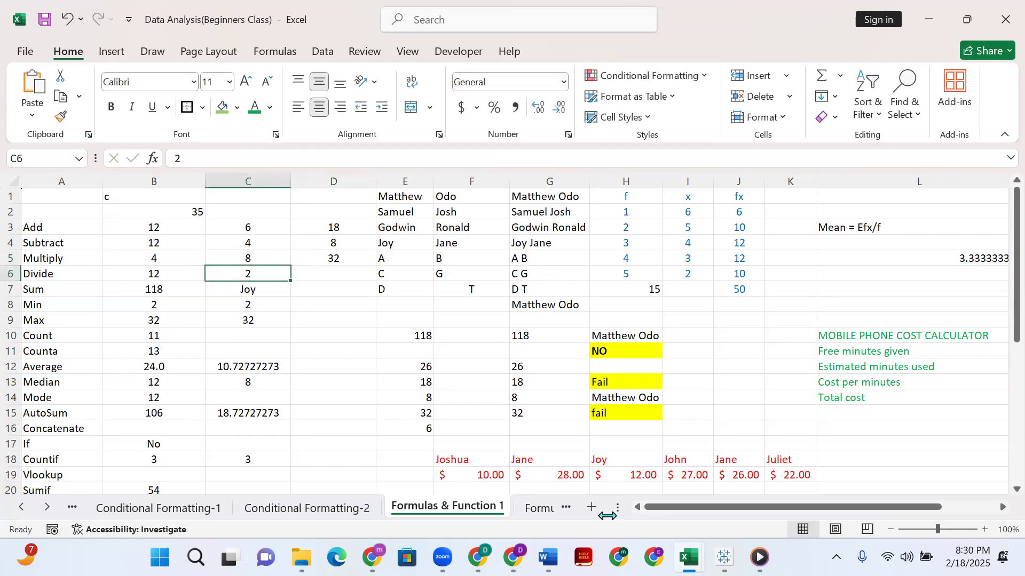
left_click(325, 262)
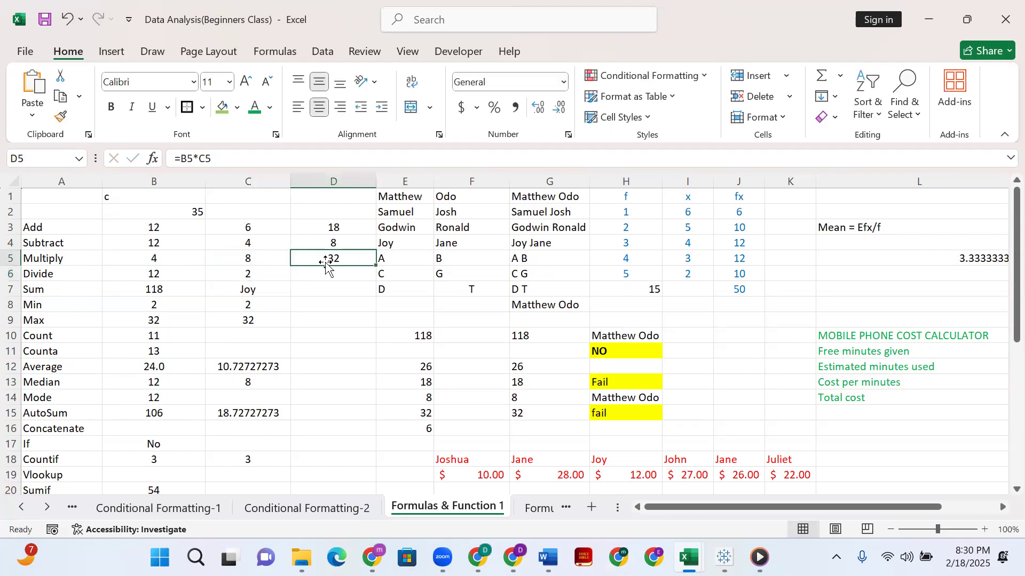
left_click_drag(177, 158, 225, 154)
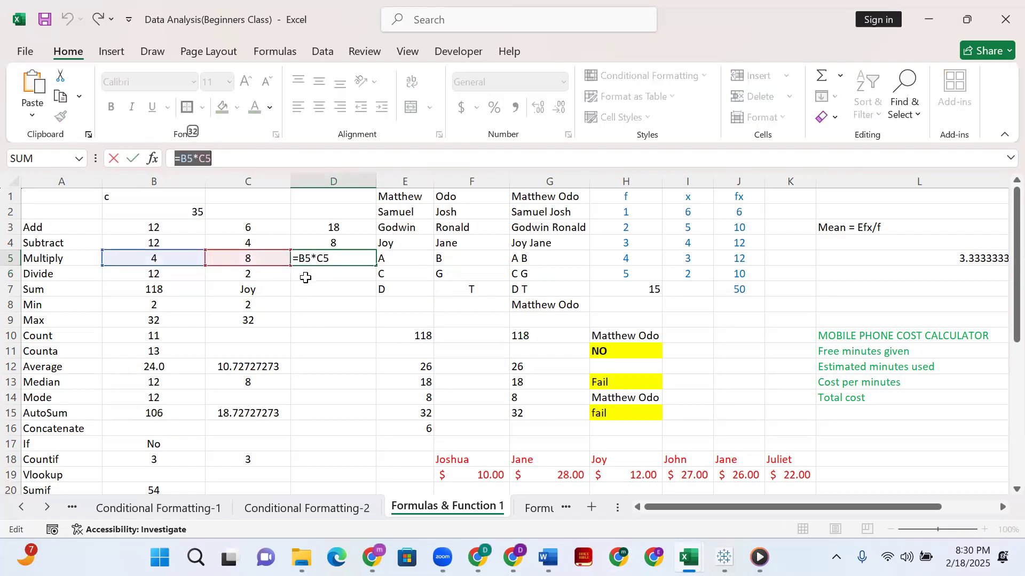
type("=")
left_click(332, 273)
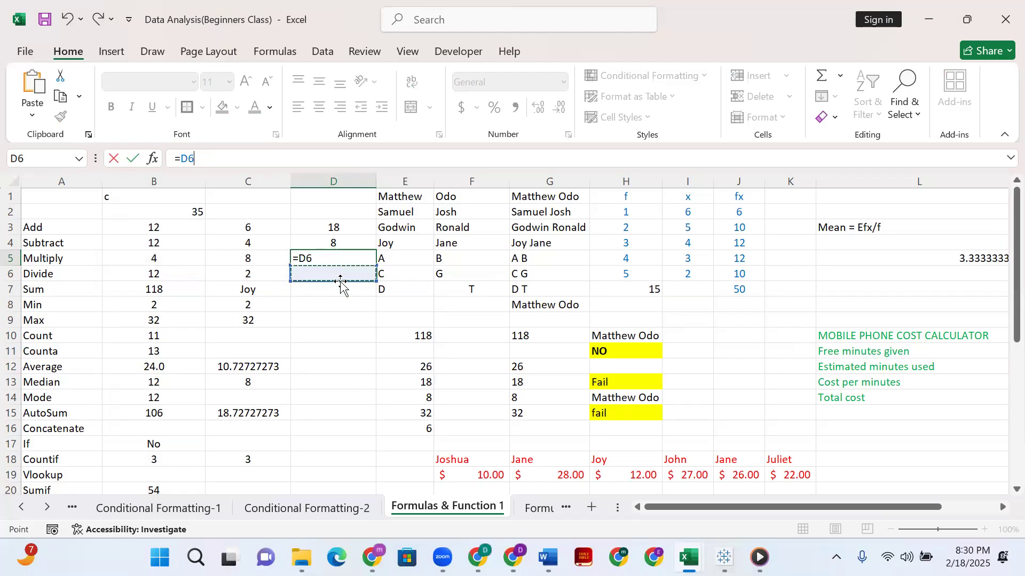
key("Escape")
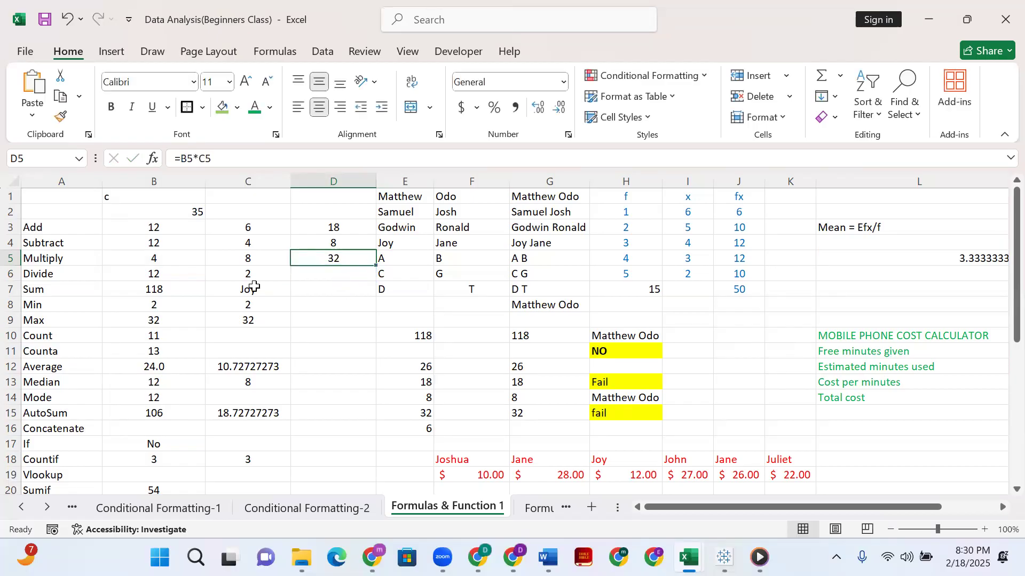
Divide the first number by the second in the Divide row by entering =B6/C6 in D6.
left_click(340, 274)
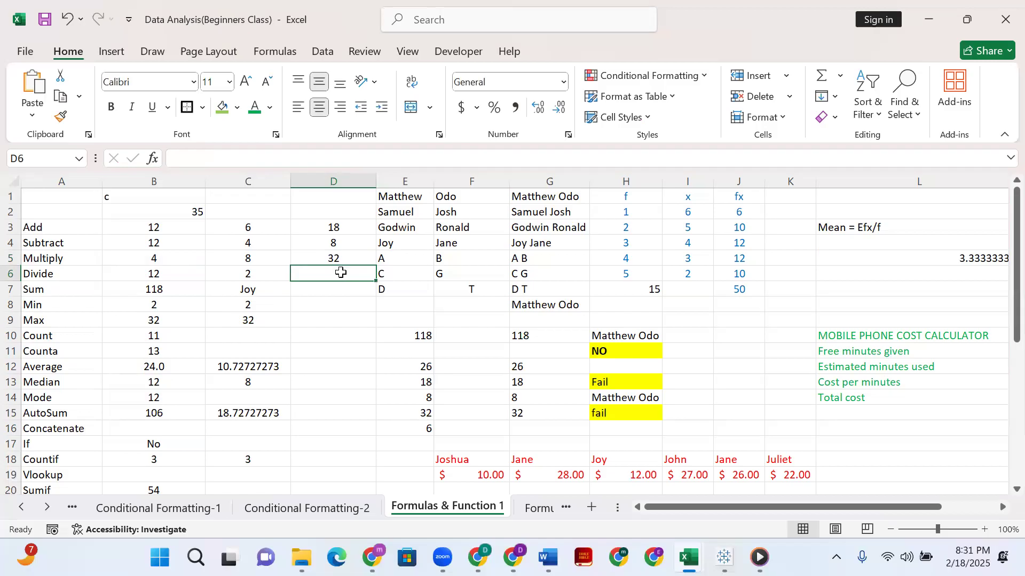
type("=")
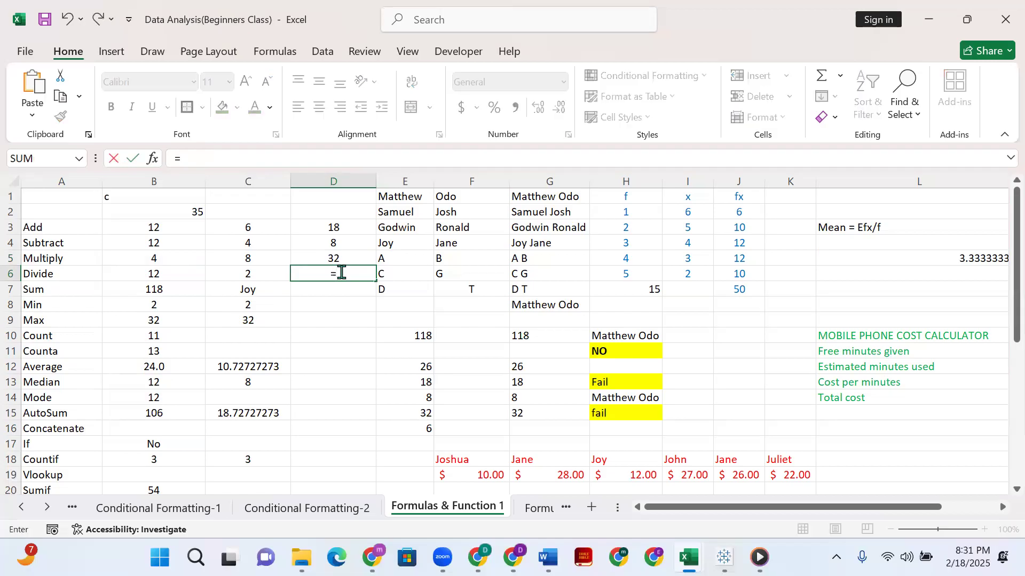
left_click(160, 274)
type("/")
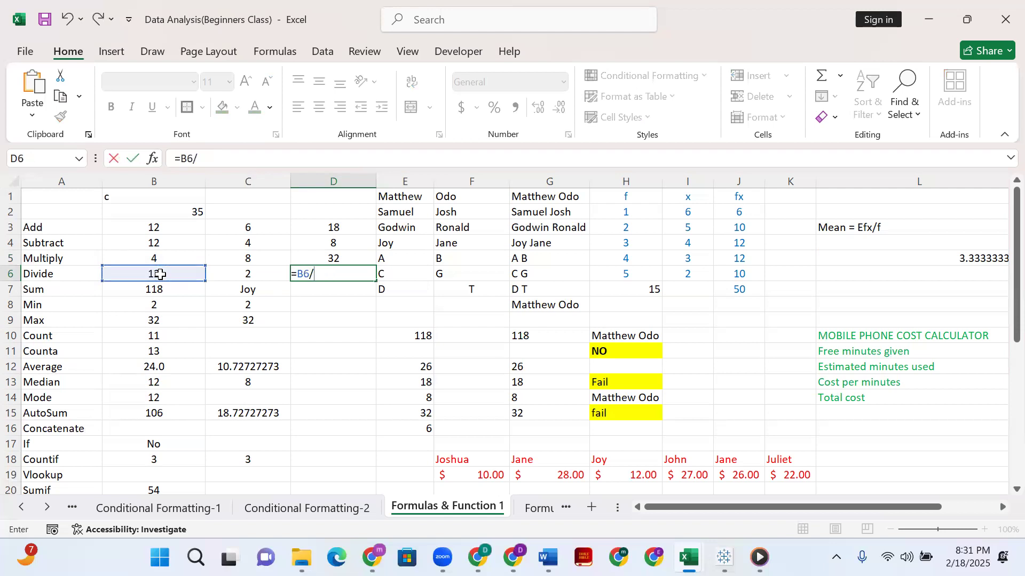
left_click(256, 273)
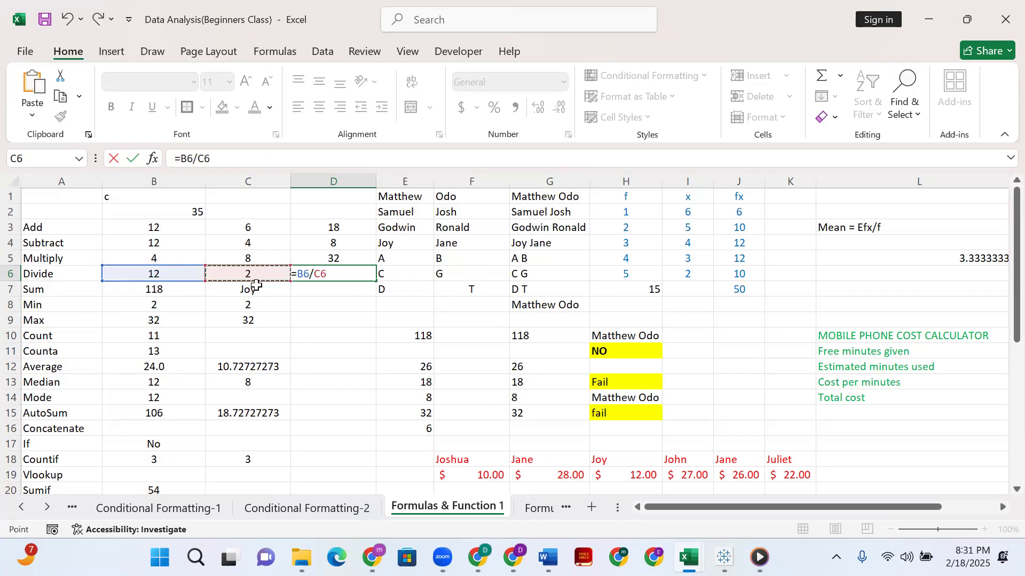
key("Return")
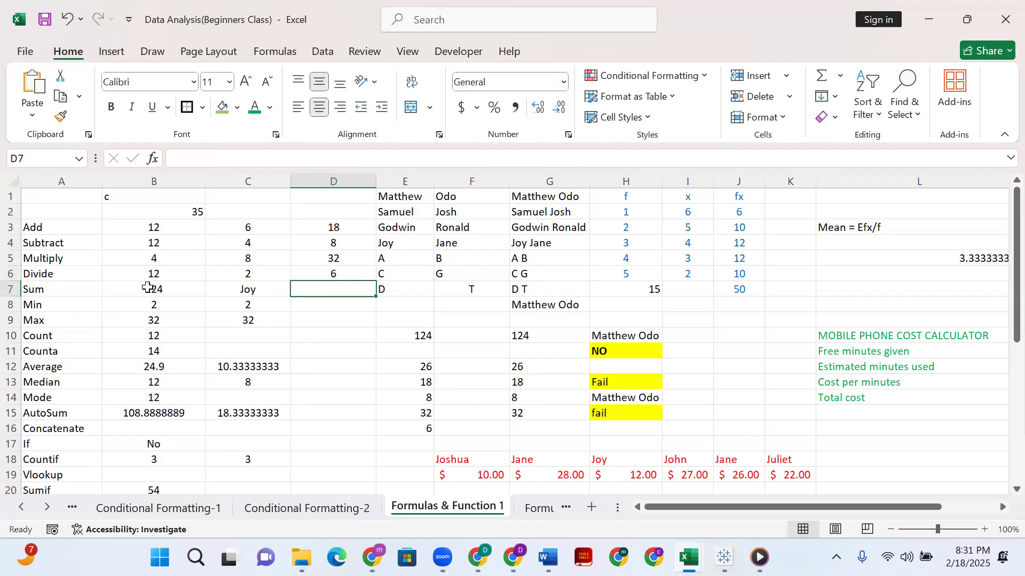
Try adding the Add row cell by cell with =B3+C3+D3 in D7, and erase the references back to the equals sign.
left_click(147, 288)
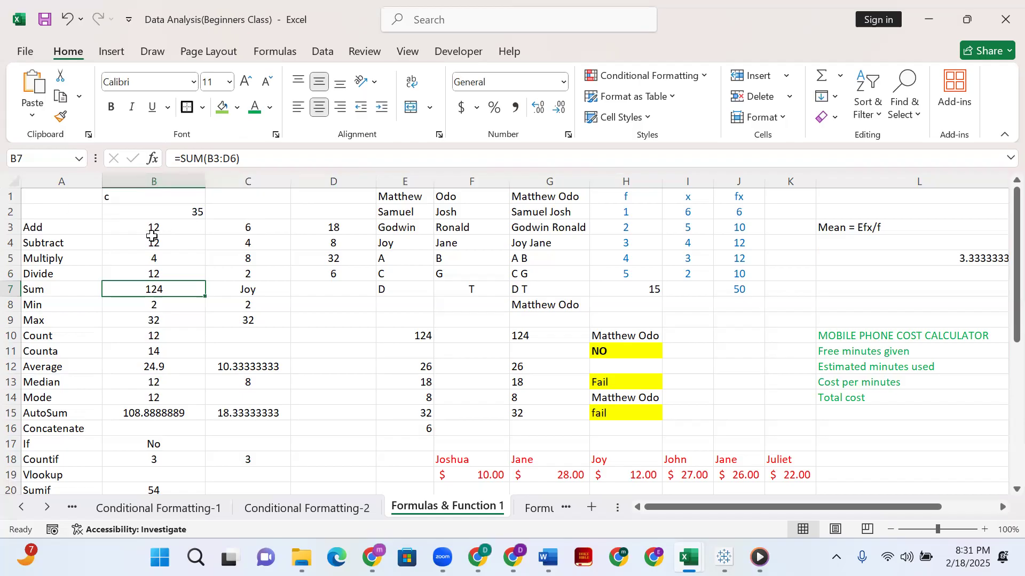
left_click(331, 308)
left_click(333, 292)
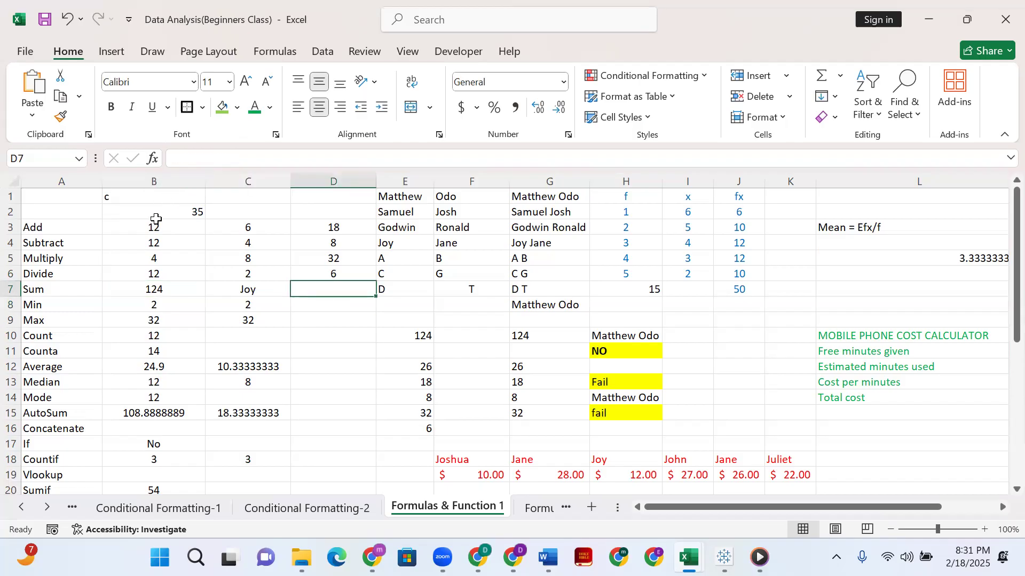
type("=")
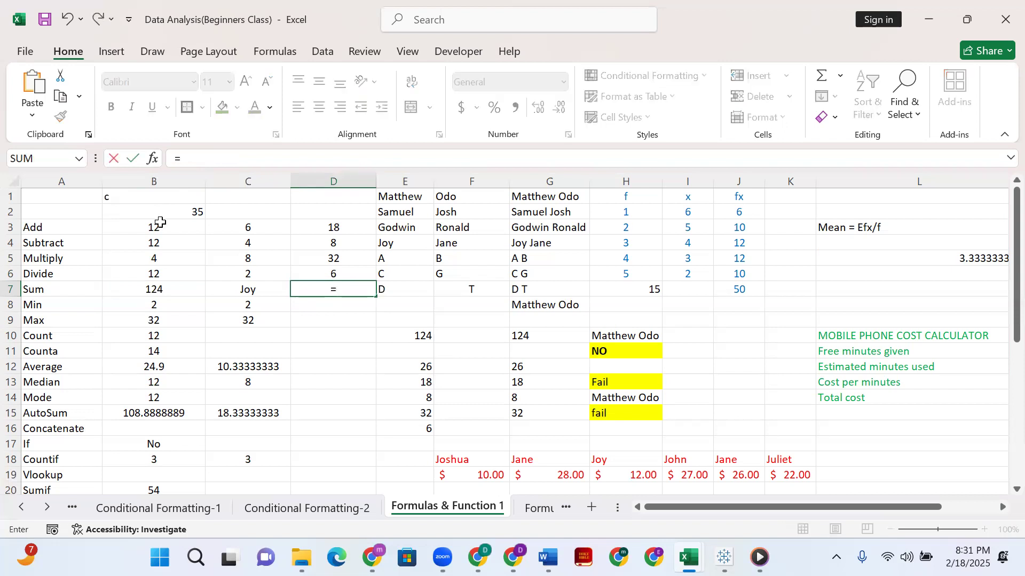
left_click(176, 231)
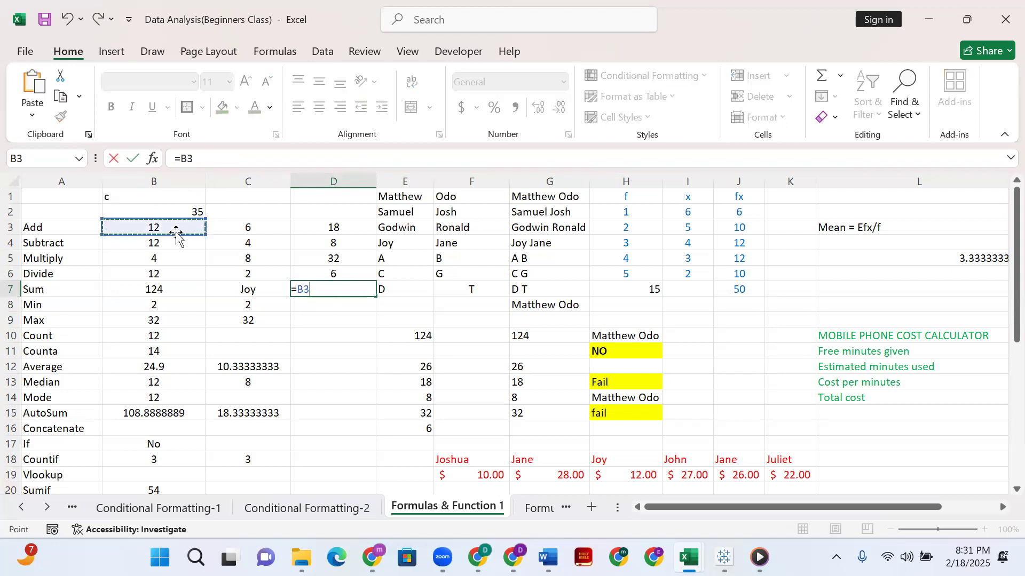
type("=")
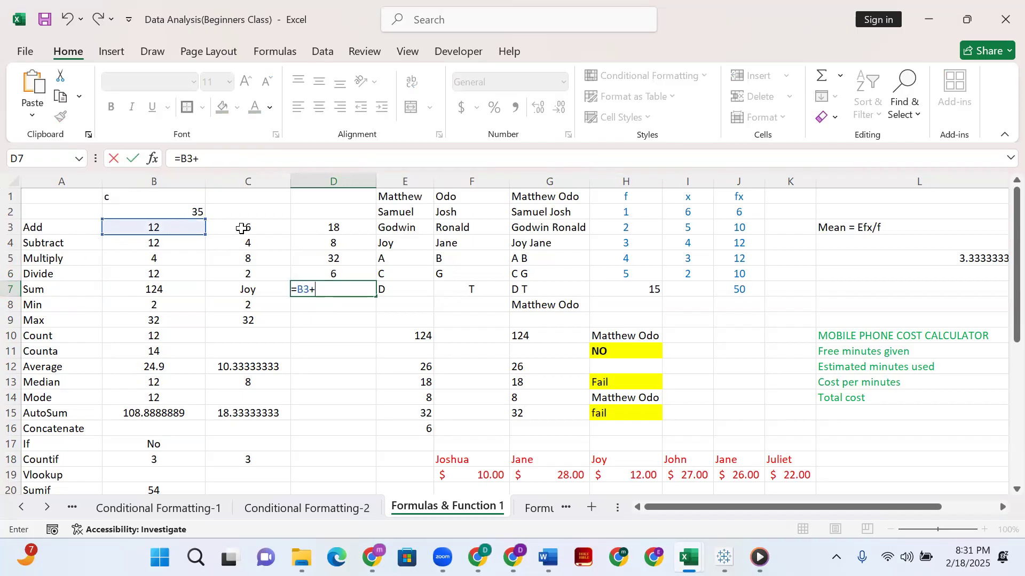
left_click(242, 228)
type("+")
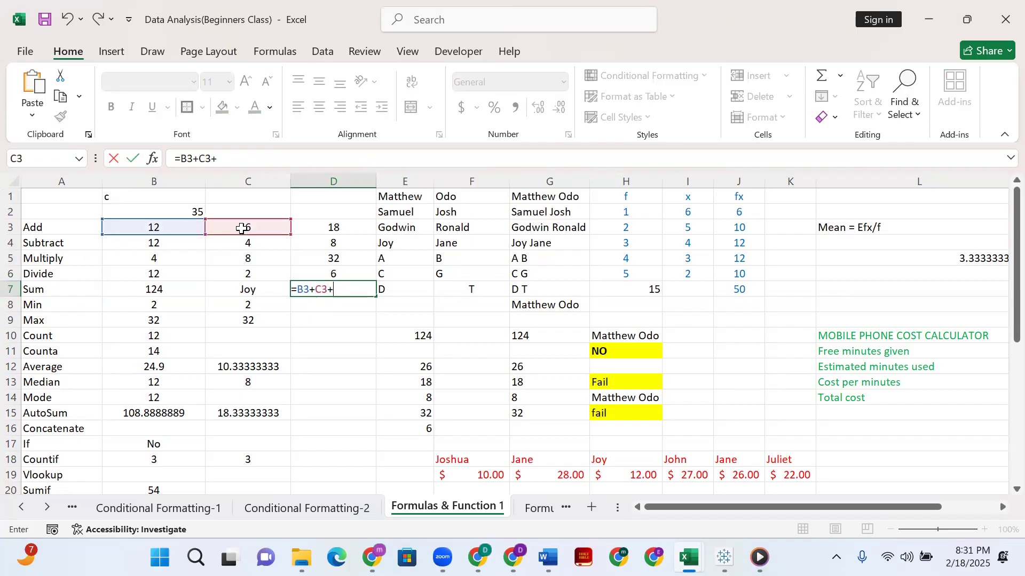
left_click(303, 233)
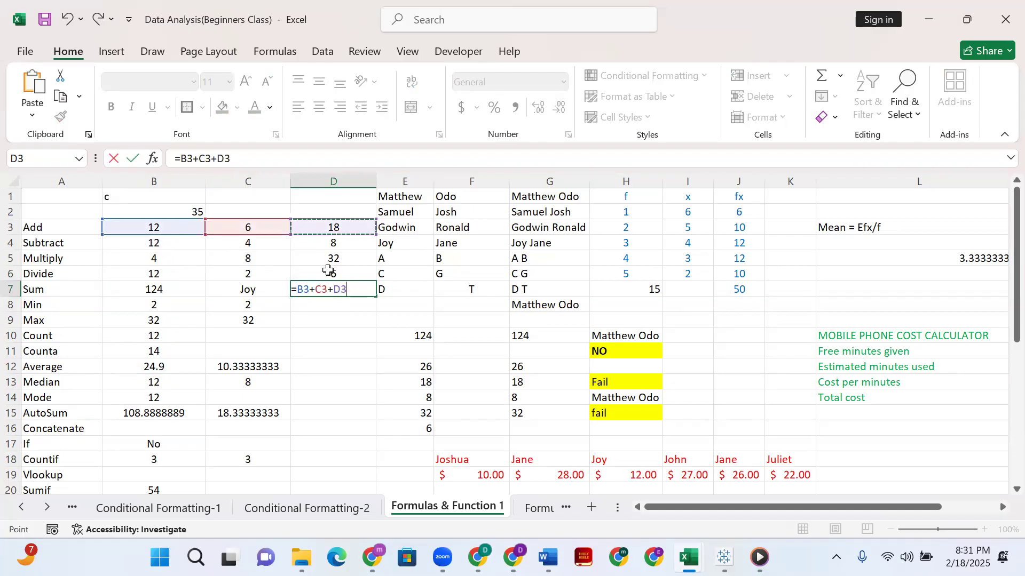
key("BackSpace")
key("BackSpace")
key("BackSpace")
key("BackSpace")
key("BackSpace")
key("BackSpace")
key("BackSpace")
key("BackSpace")
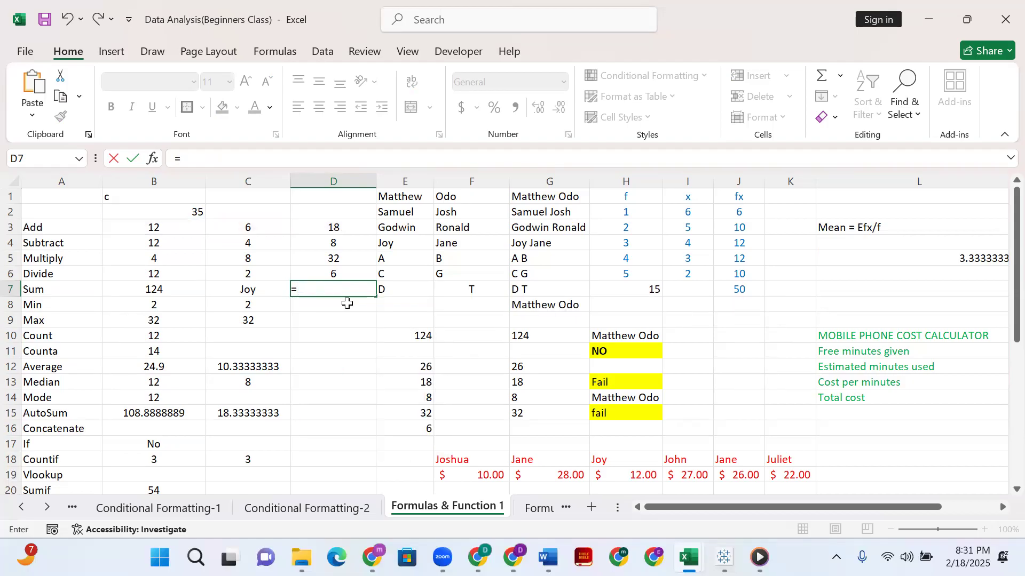
Total all the numbers of the four arithmetic rows by entering =SUM(B3:D6) in D7.
type("sum")
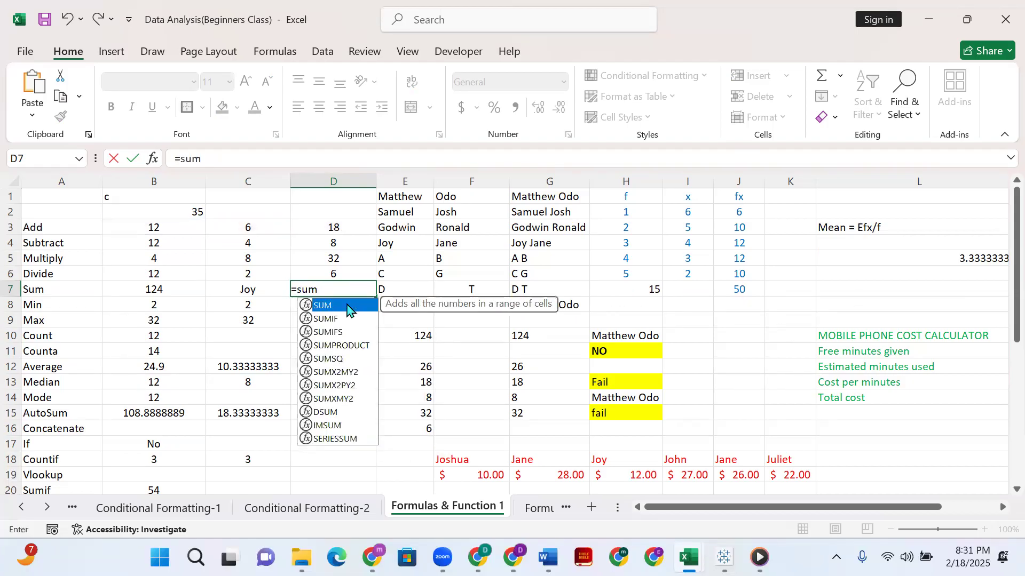
type("(")
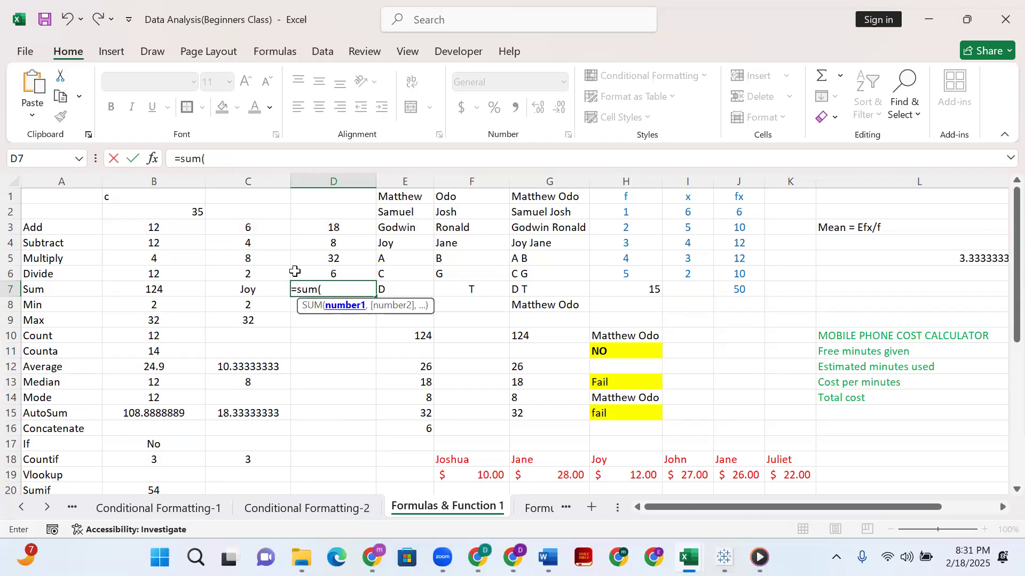
left_click(179, 230)
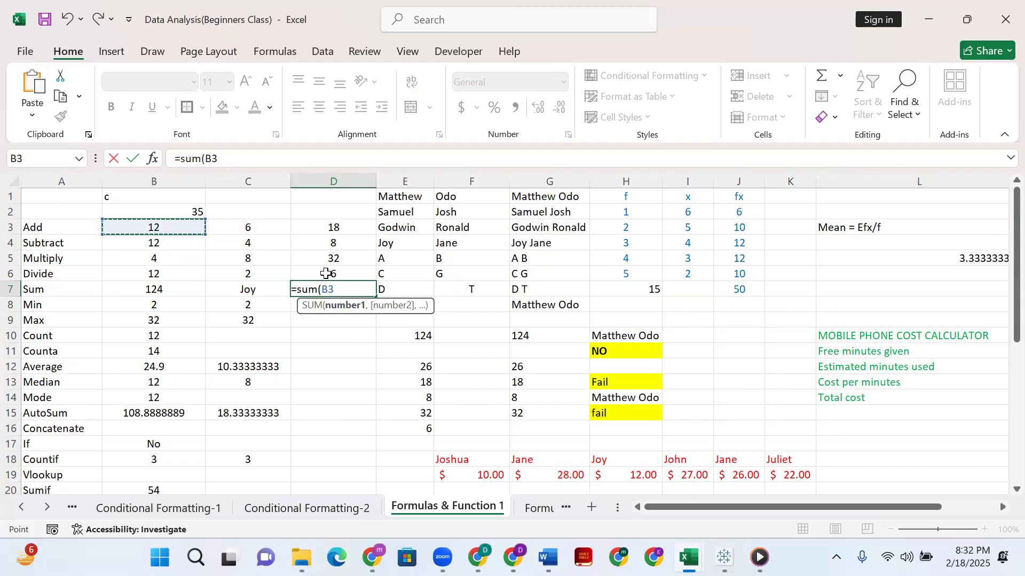
left_click_drag(179, 231, 325, 273)
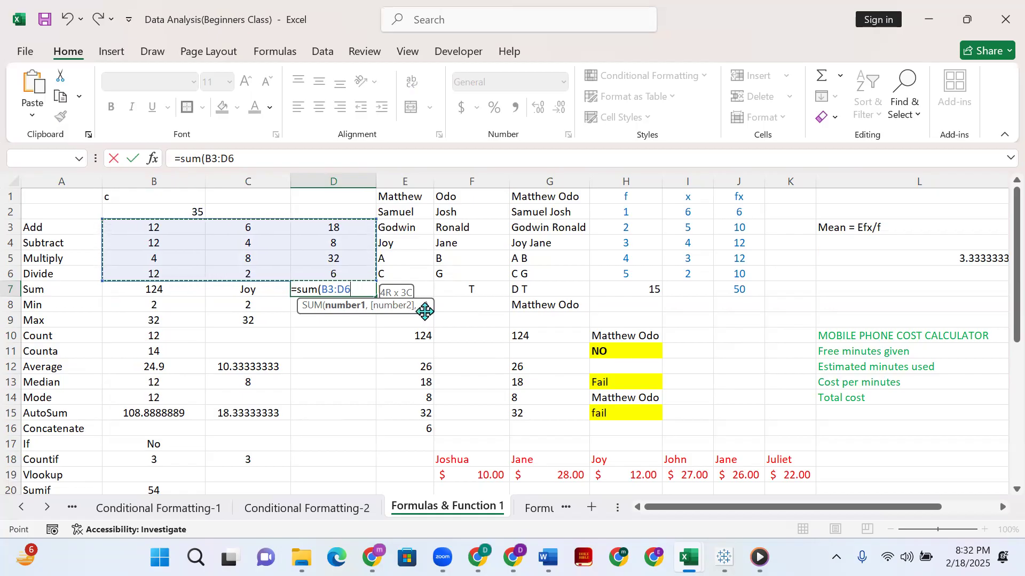
type(")")
key("Return")
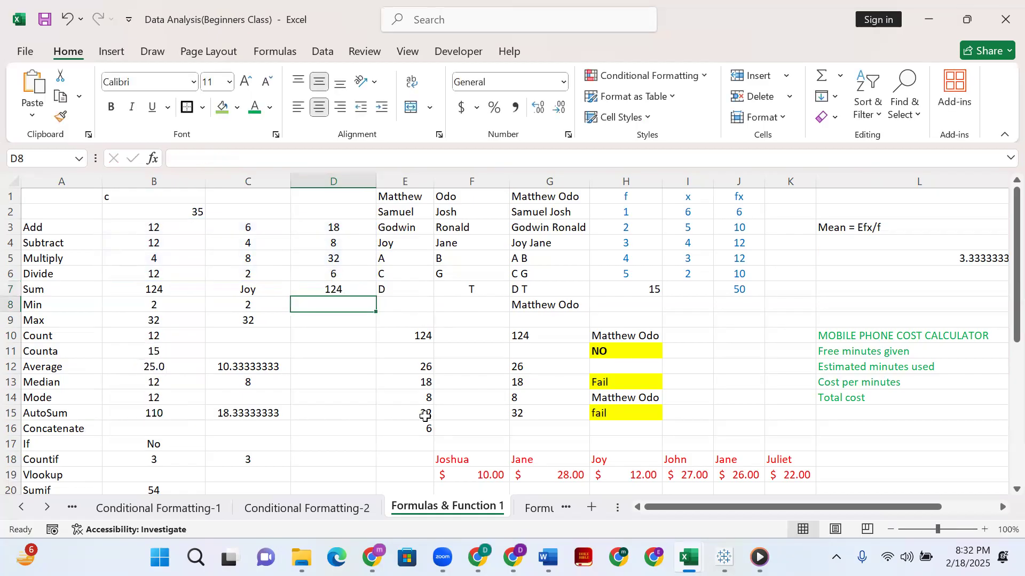
Review the SUM formula in D7 and select the range B3:D6 to see which cells it adds.
left_click(338, 289)
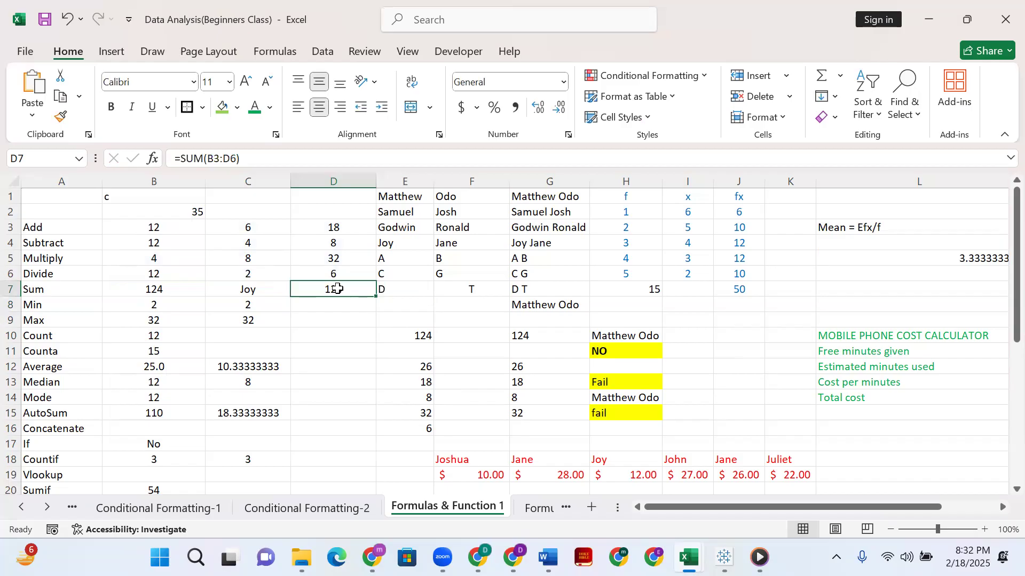
left_click(153, 227)
left_click(324, 275, "shift")
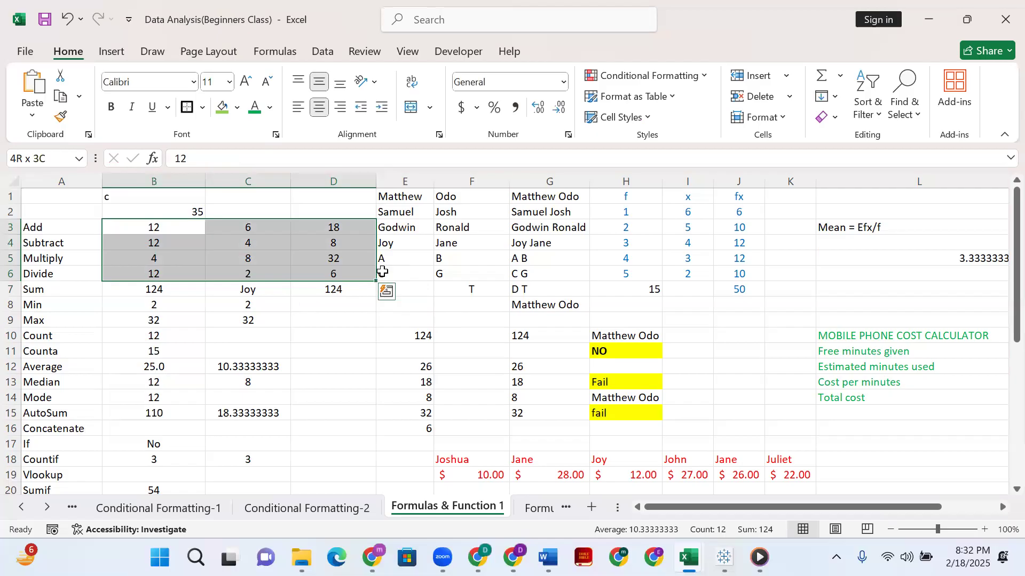
left_click(10, 288)
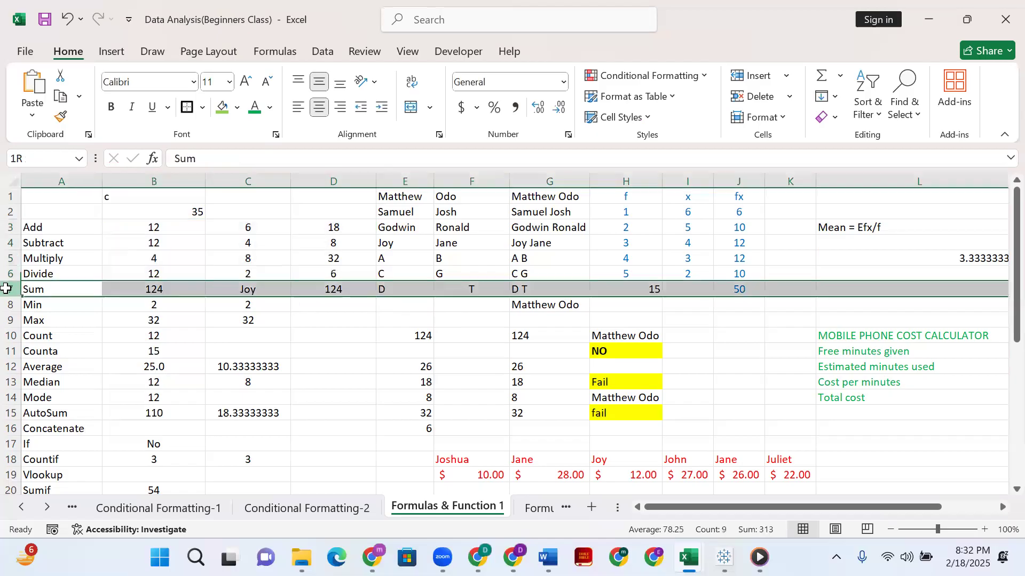
left_click(334, 289)
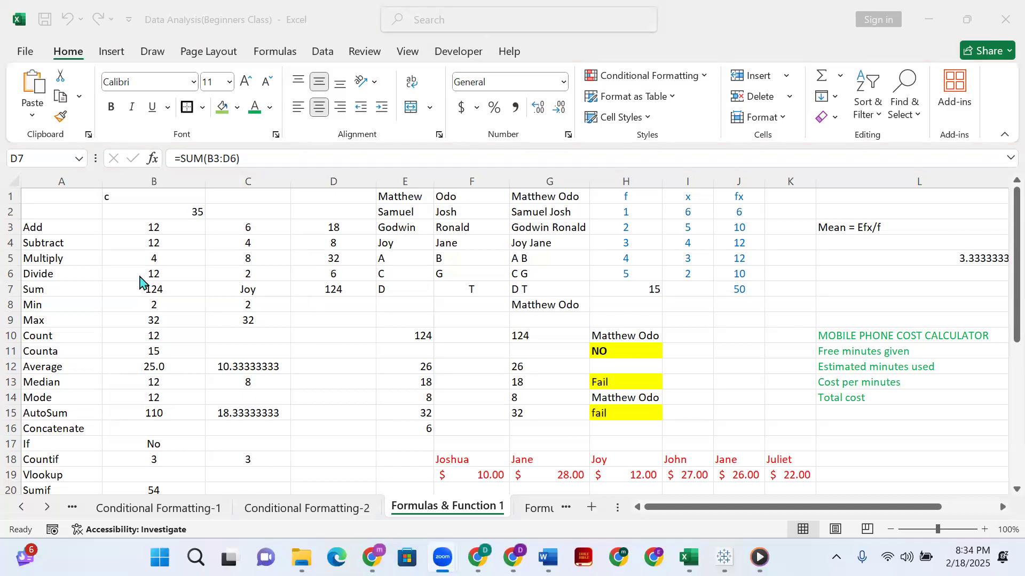
scroll(137, 264, "down", 1)
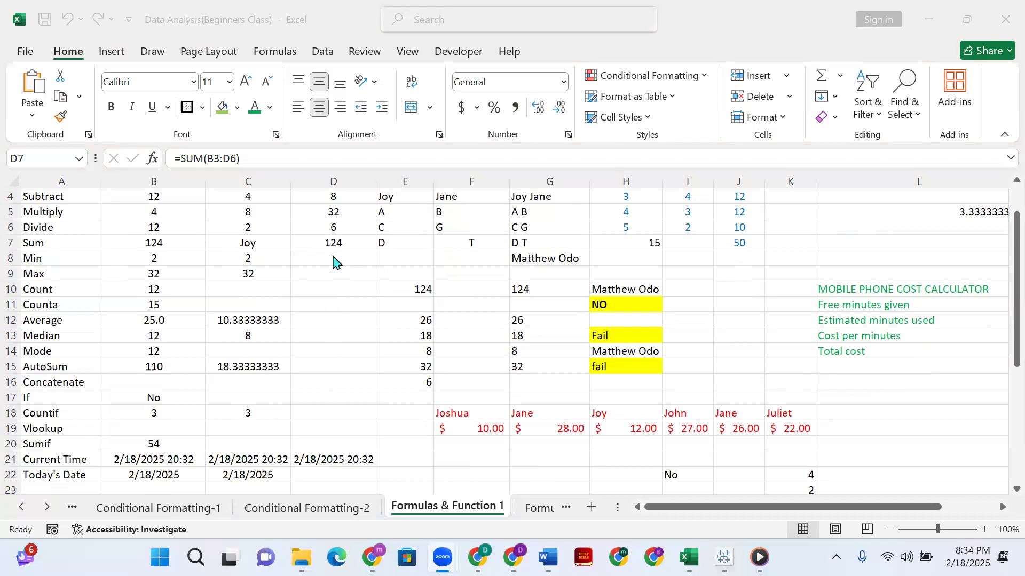
scroll(162, 229, "up", 1)
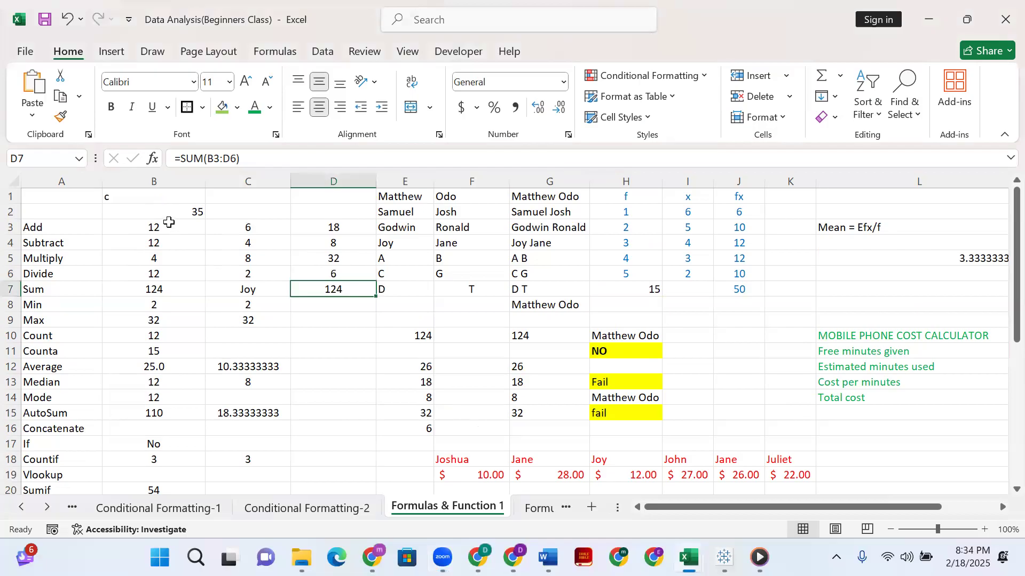
left_click(166, 224)
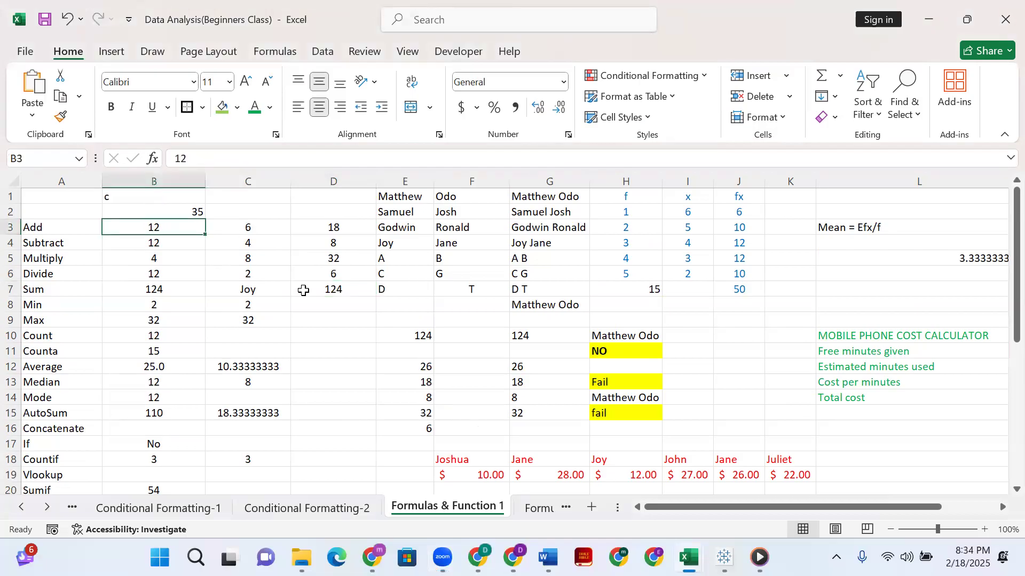
left_click(343, 276, "shift")
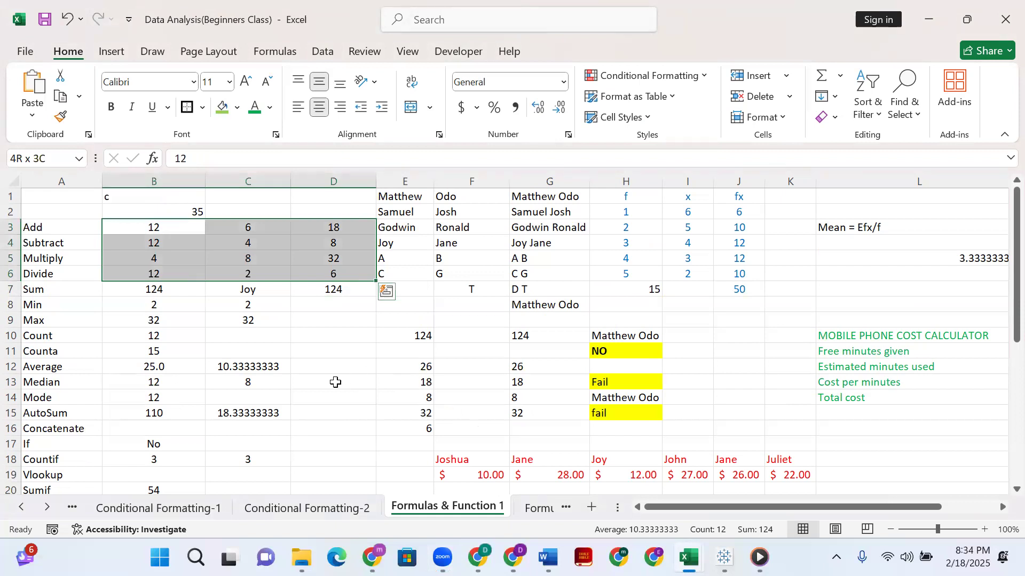
Find the smallest number by entering =MIN(B3:D6) in D8, and check the result against C6.
left_click(340, 306)
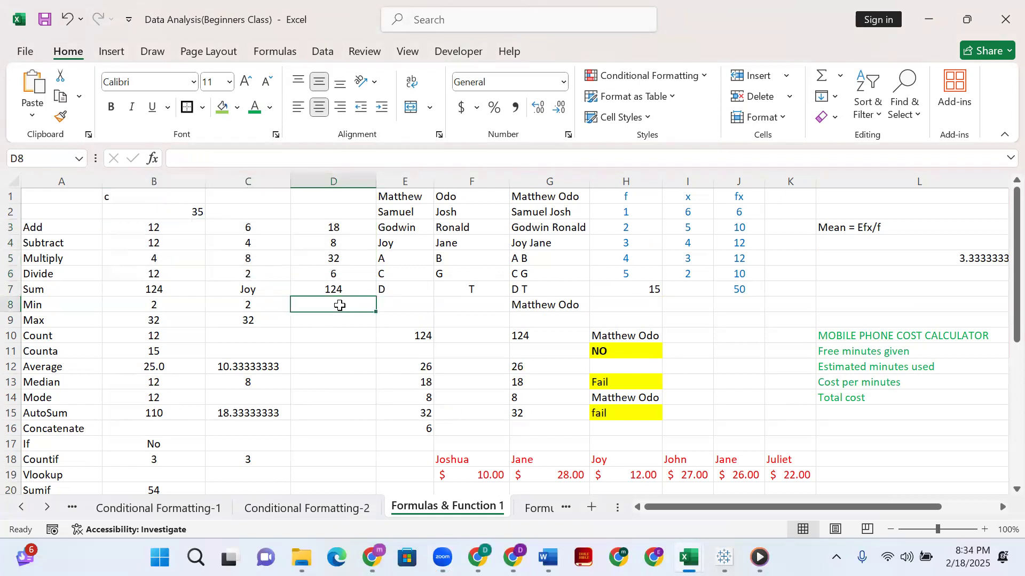
type("=min")
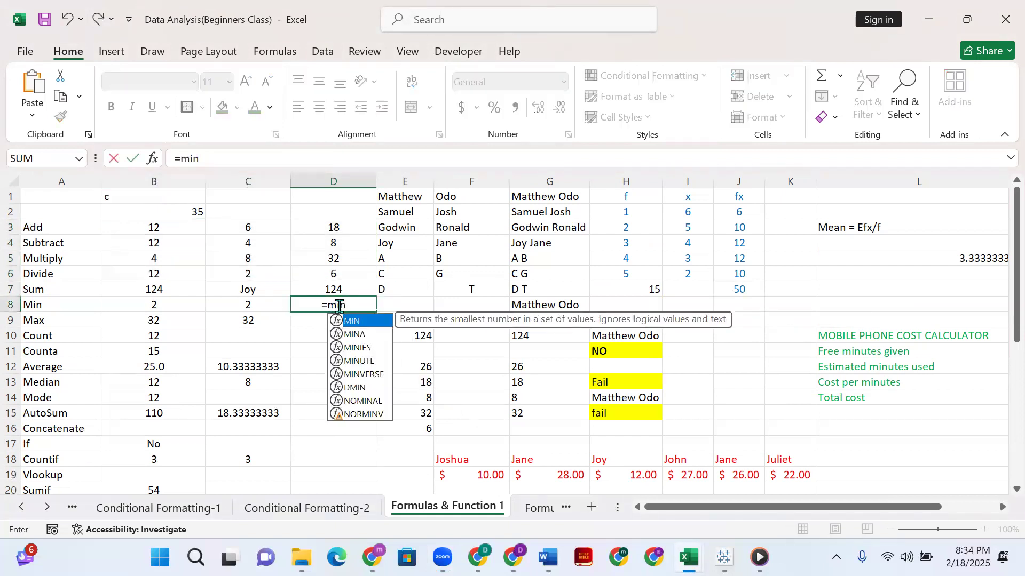
type("(")
left_click(114, 229)
left_click_drag(281, 278, 347, 273)
key("Return")
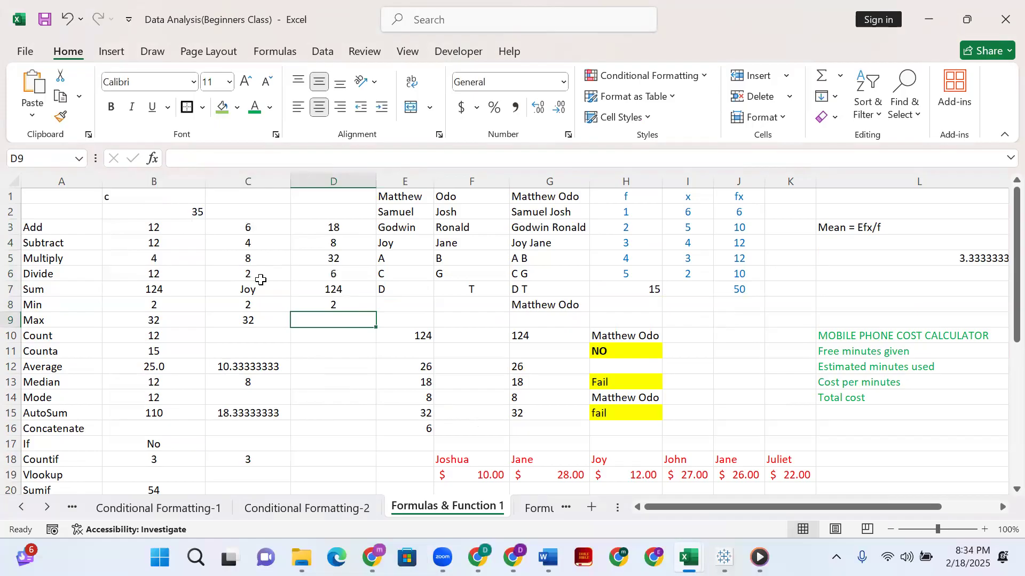
left_click(256, 274)
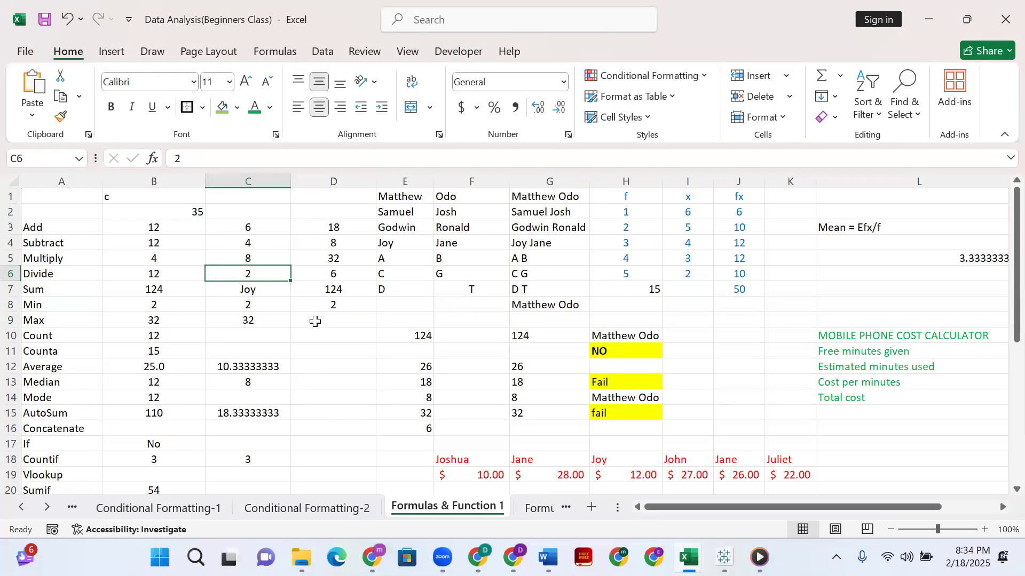
Find the largest number in the block by entering =MAX(B3:D7) in D9.
left_click(340, 319)
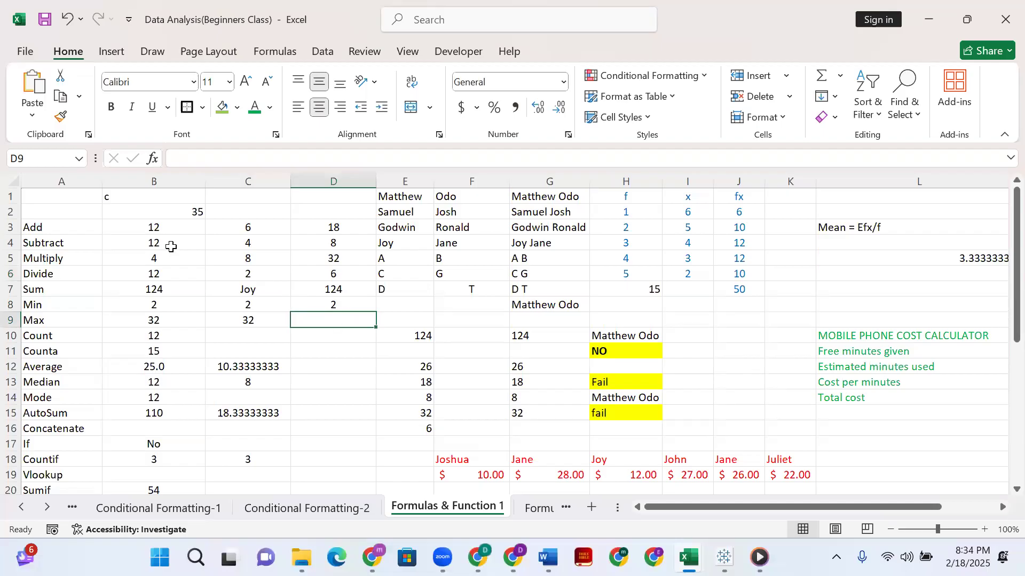
type("=")
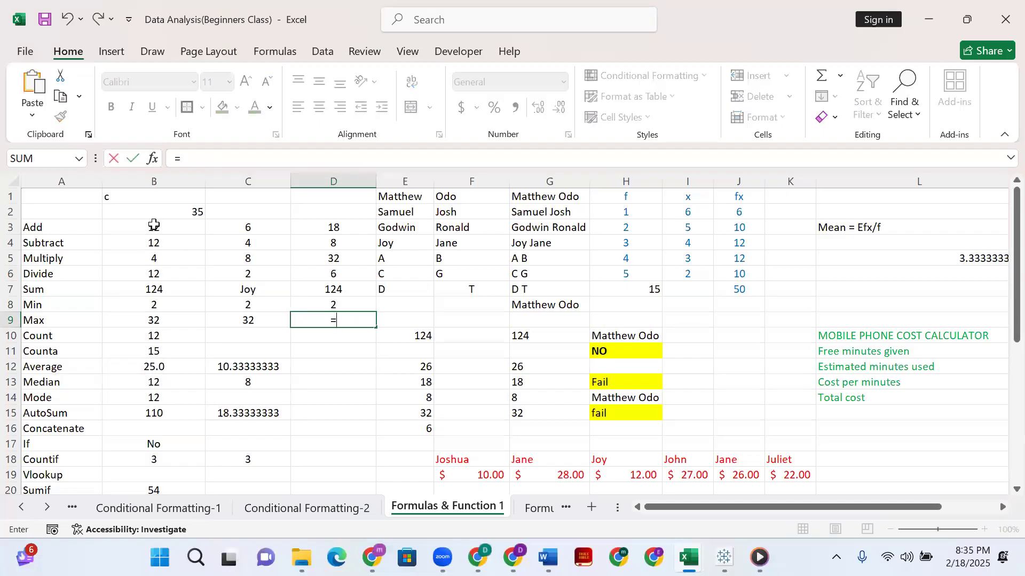
type("max")
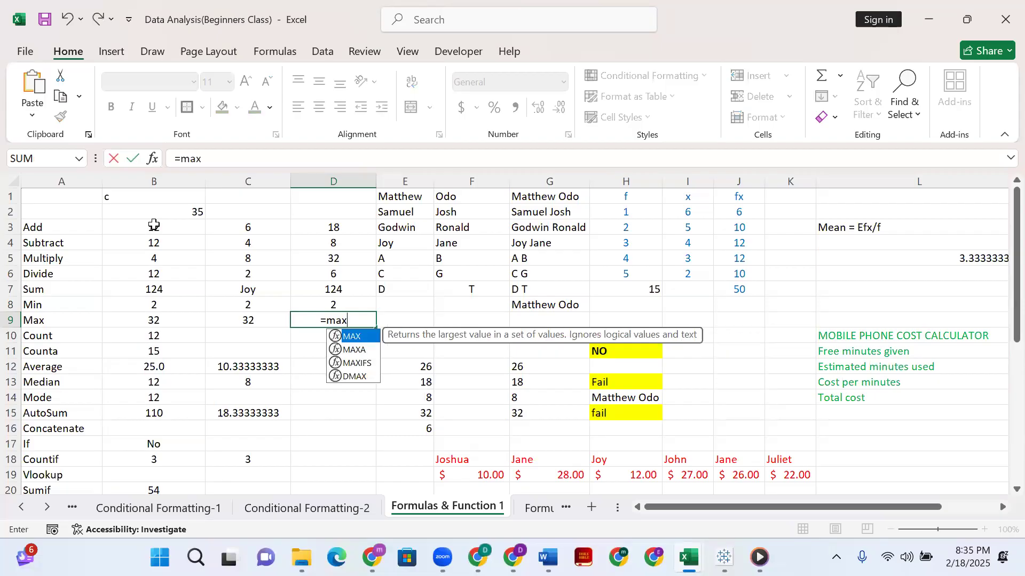
type("(")
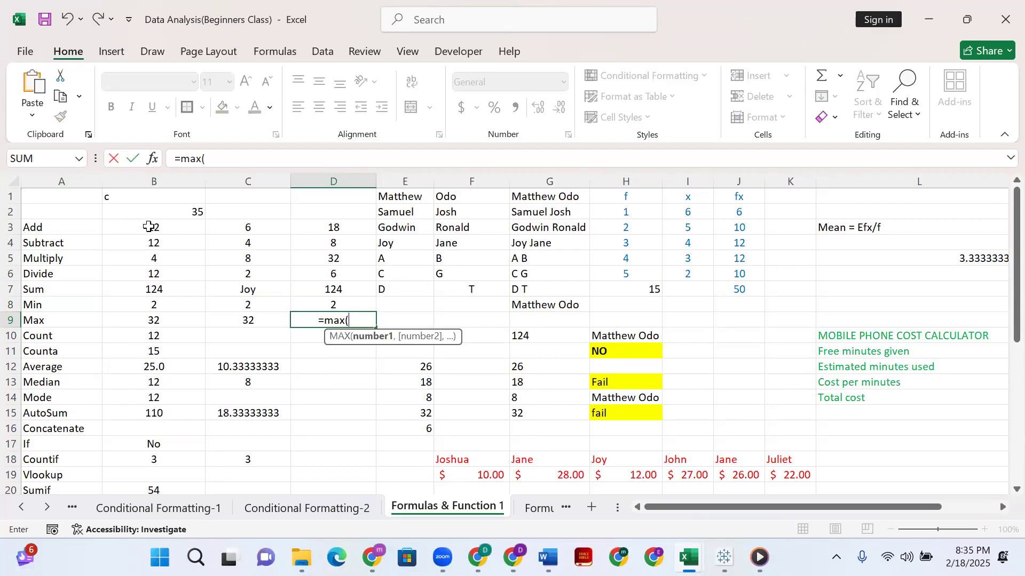
left_click(149, 227)
left_click(354, 298, "shift")
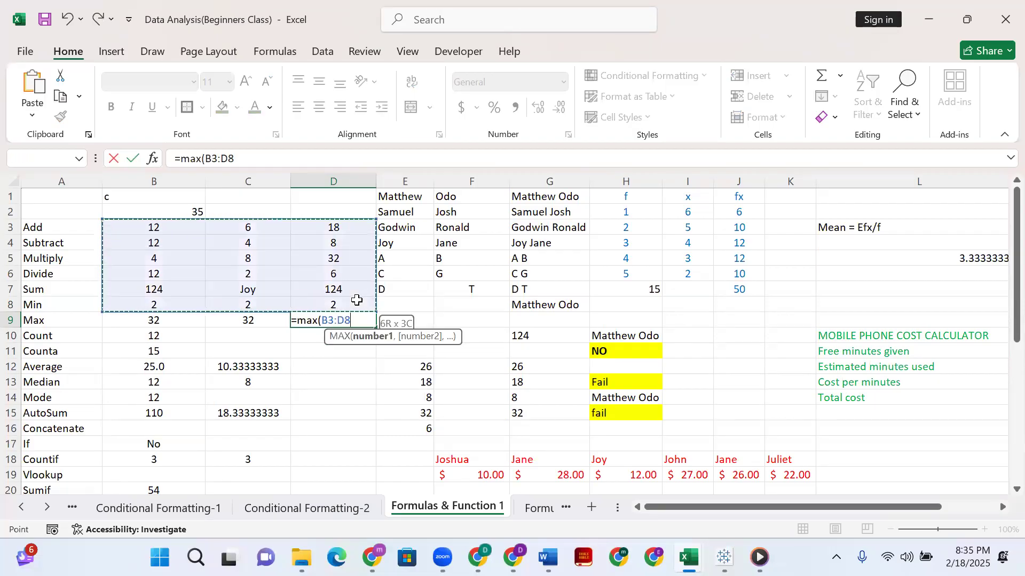
left_click(353, 293, "shift")
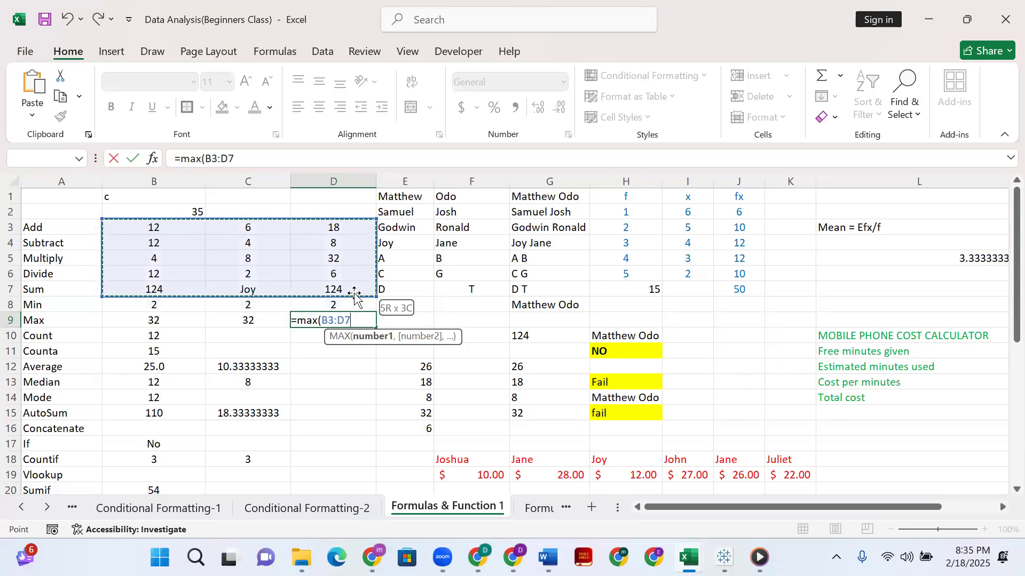
key("Return")
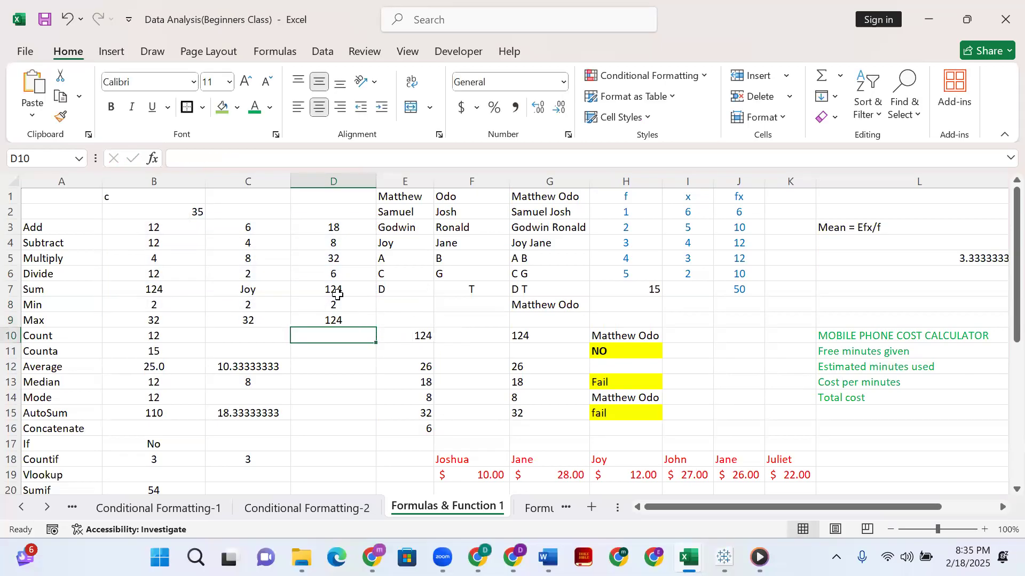
Correct the MAX formula in D9 to cover B3:D6, leaving out the Sum row, and select that range to check the result.
left_click(339, 297)
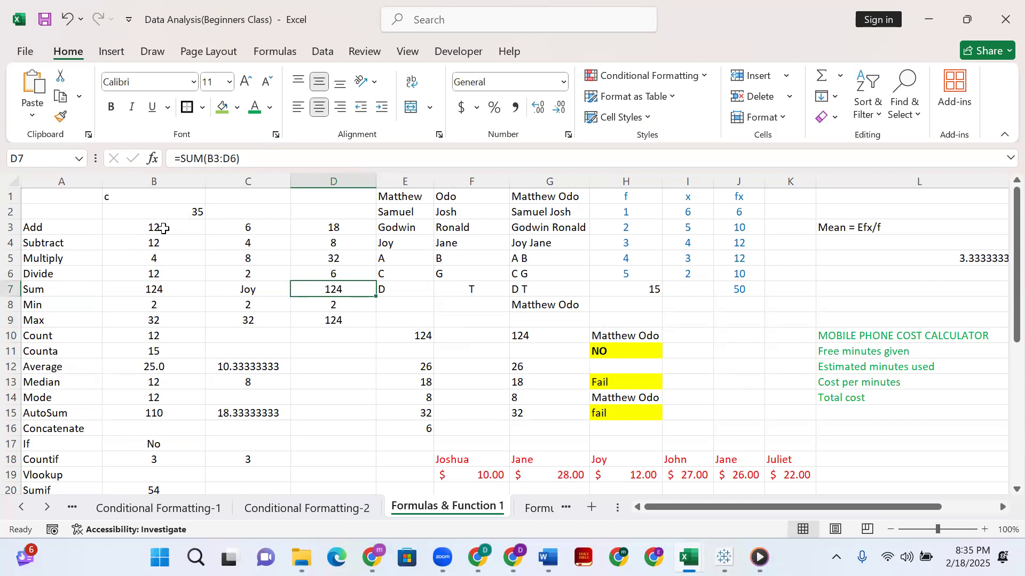
left_click(156, 225)
left_click(334, 290)
left_click(350, 323)
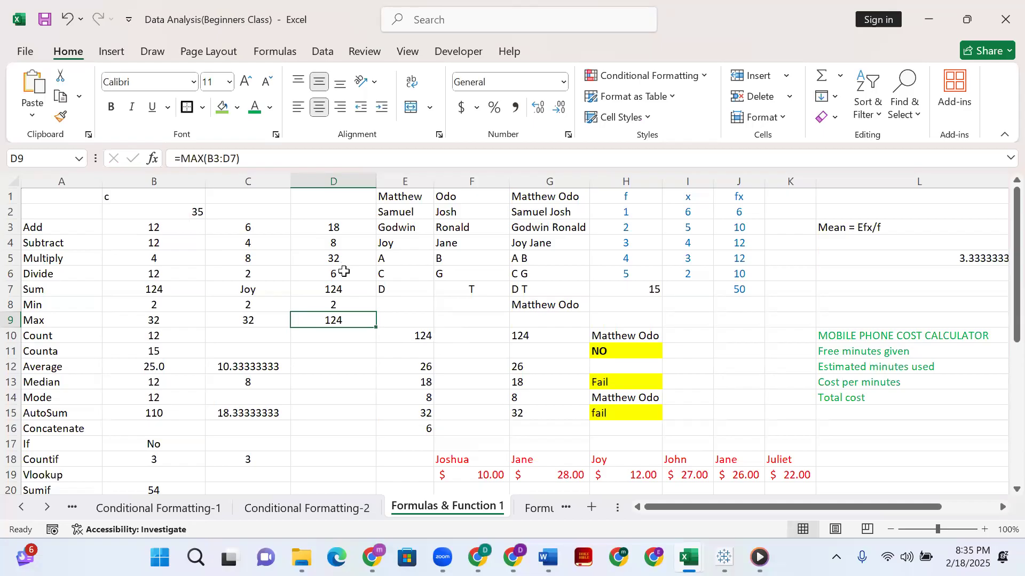
left_click(237, 158)
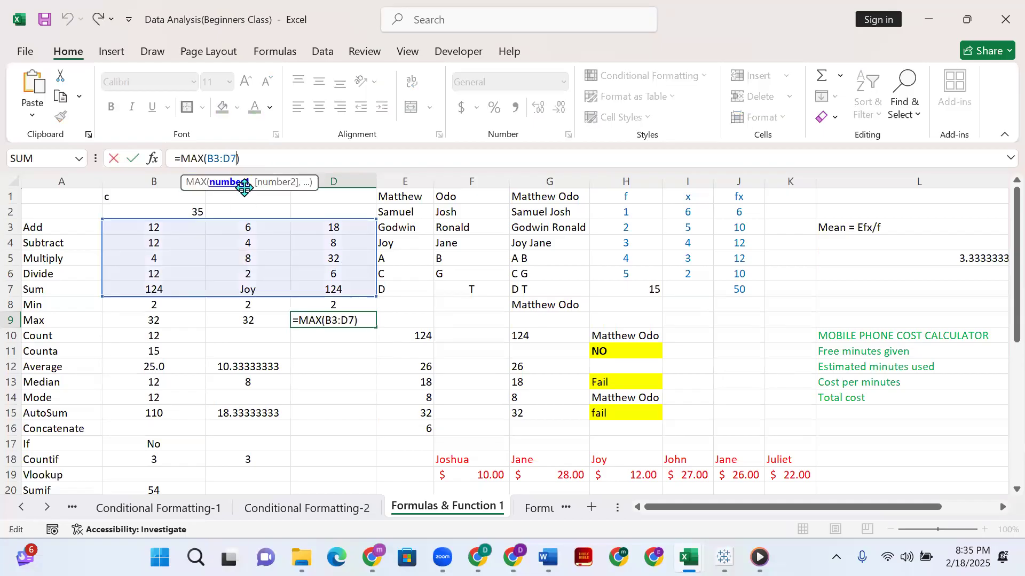
key("BackSpace")
type("6")
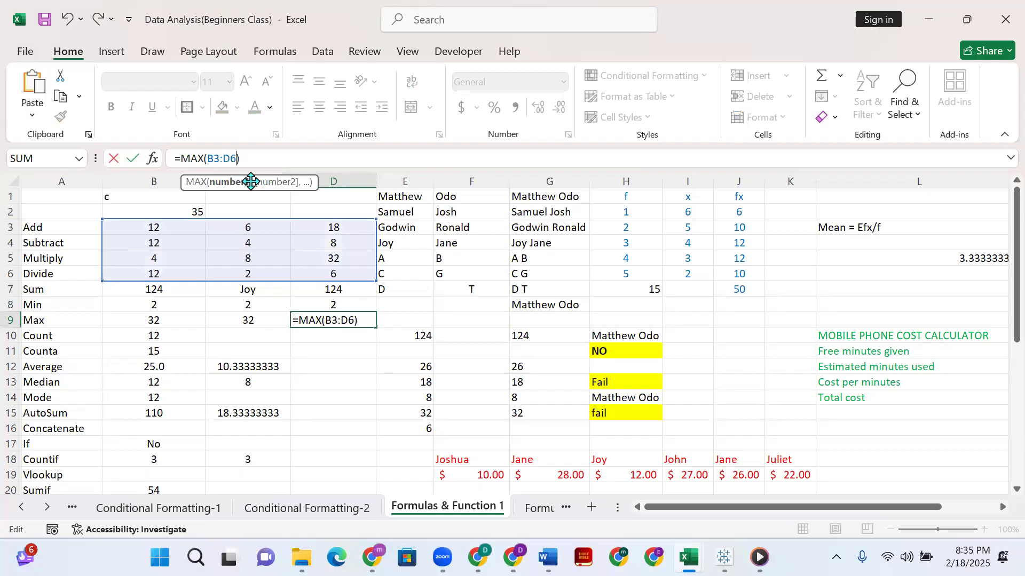
key("Return")
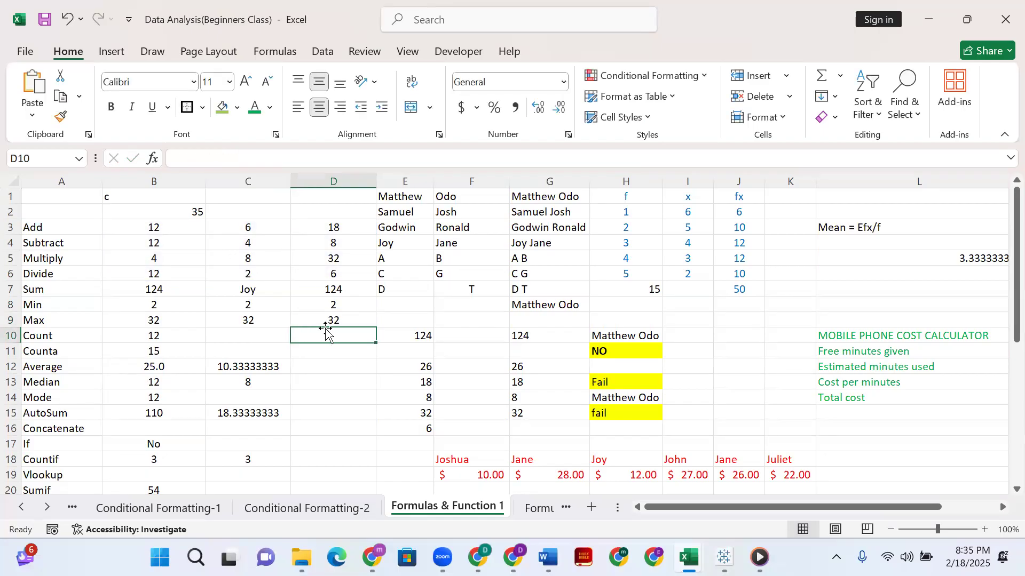
left_click(321, 322)
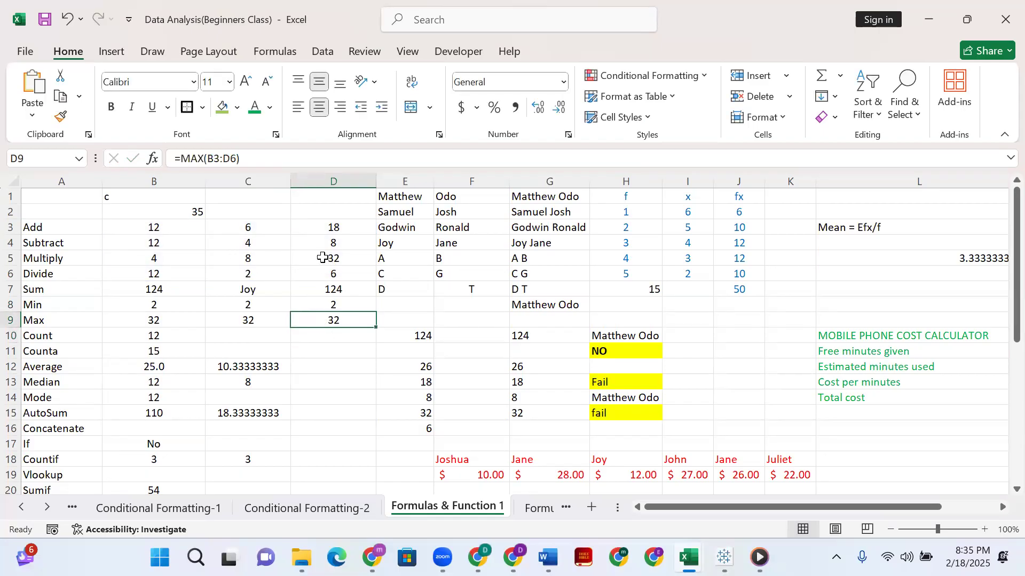
left_click(190, 226)
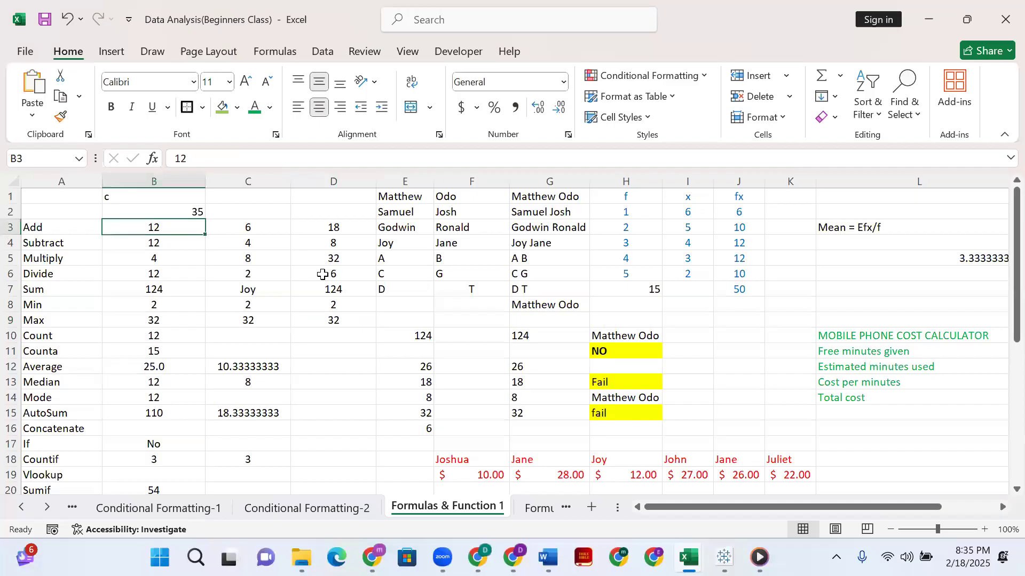
left_click(324, 275, "shift")
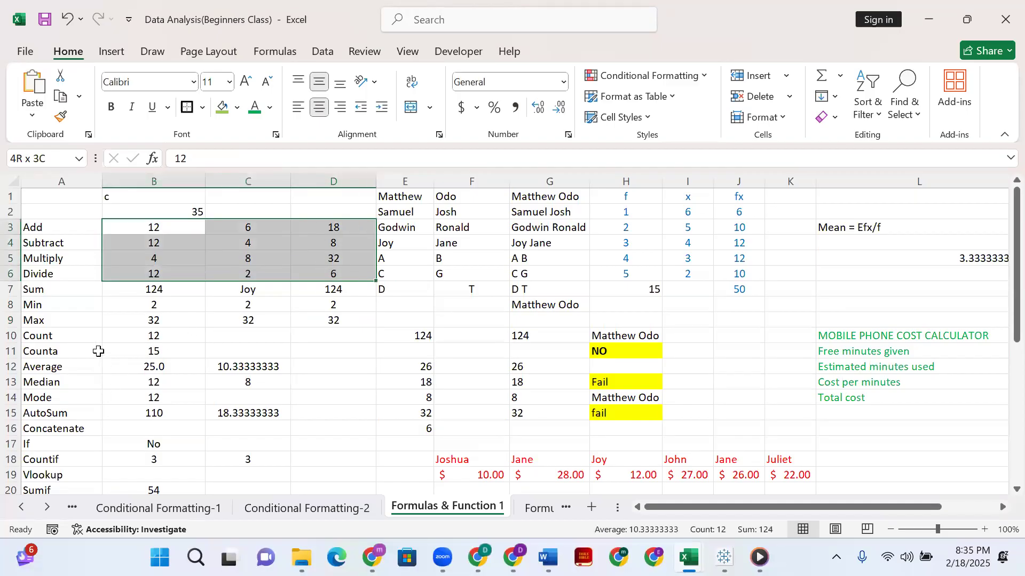
Count the numeric cells by entering =COUNT(B3:D7) in D10, and check the result against the range and the text cell C7.
left_click(331, 338)
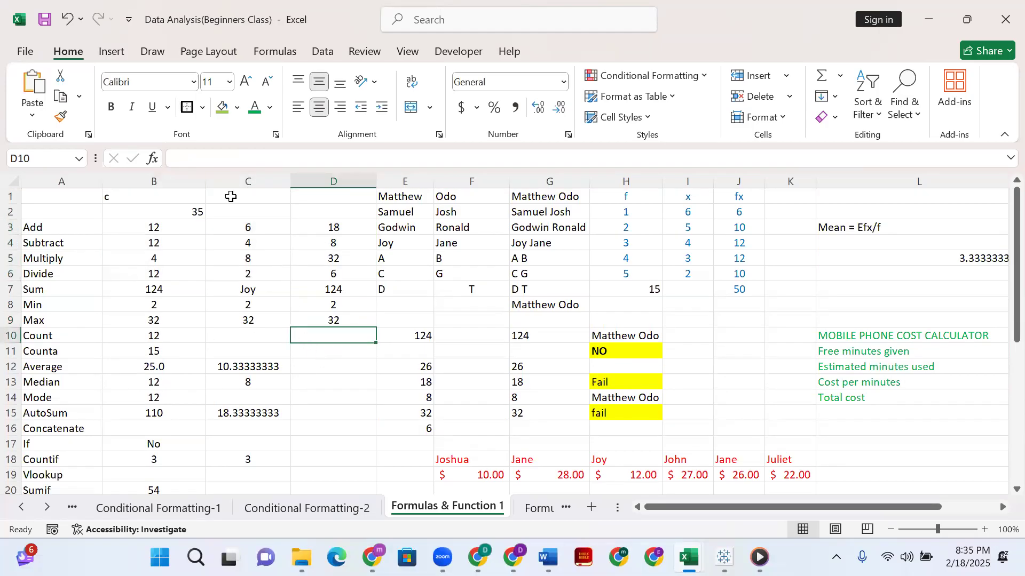
type("=count")
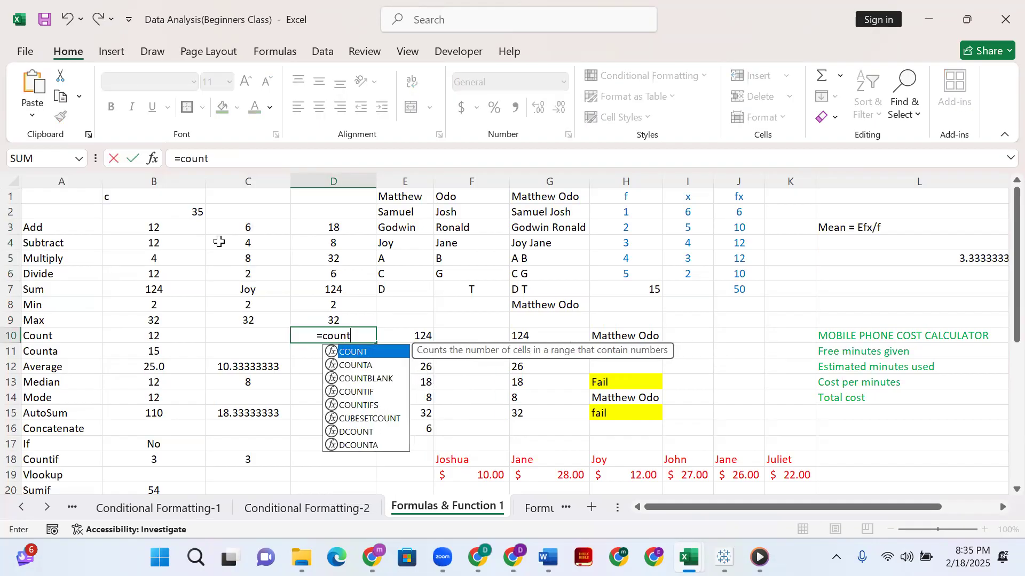
type("(")
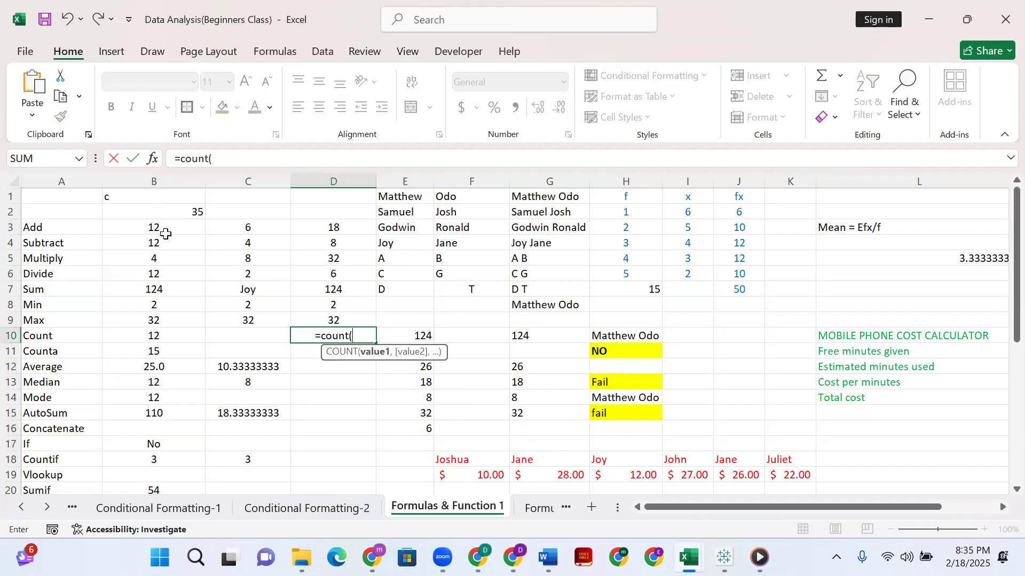
left_click(162, 233)
left_click(333, 289, "shift")
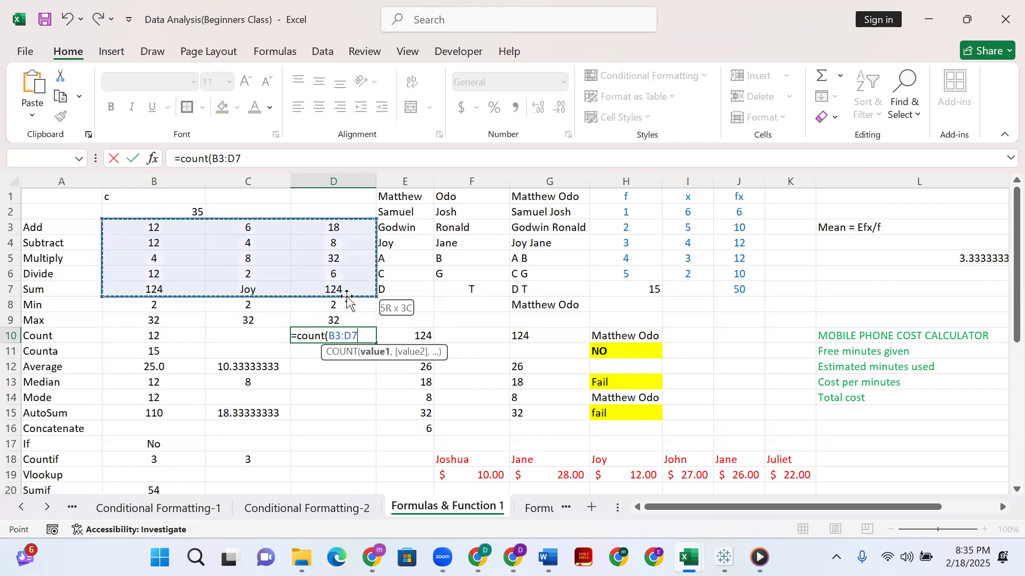
key("Return")
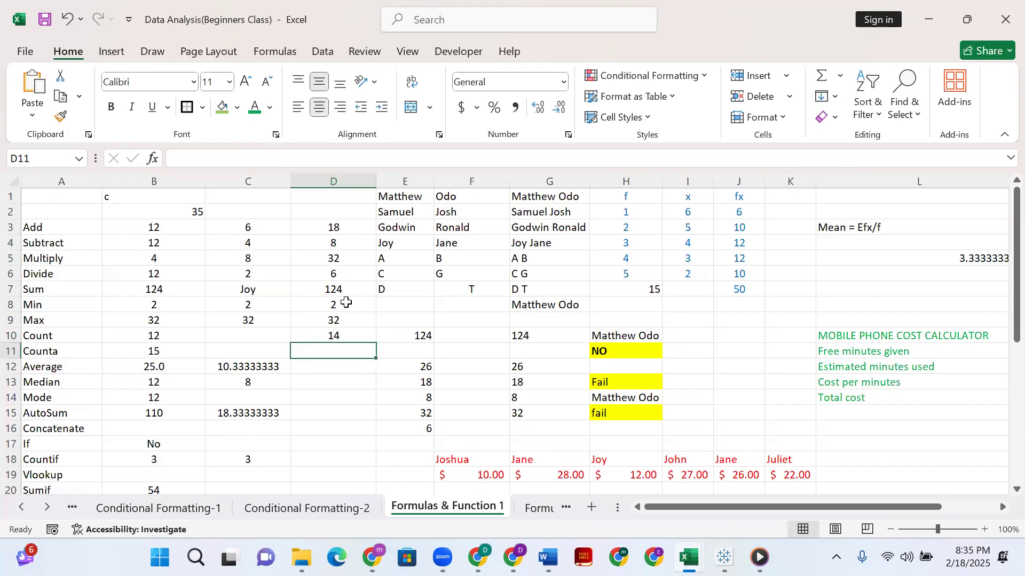
left_click(175, 226)
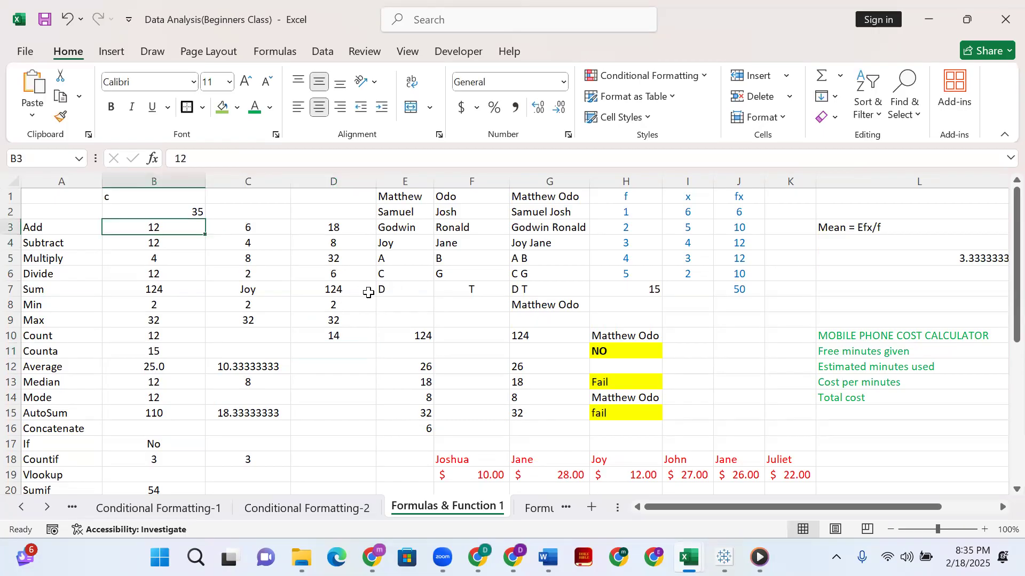
left_click(363, 290, "shift")
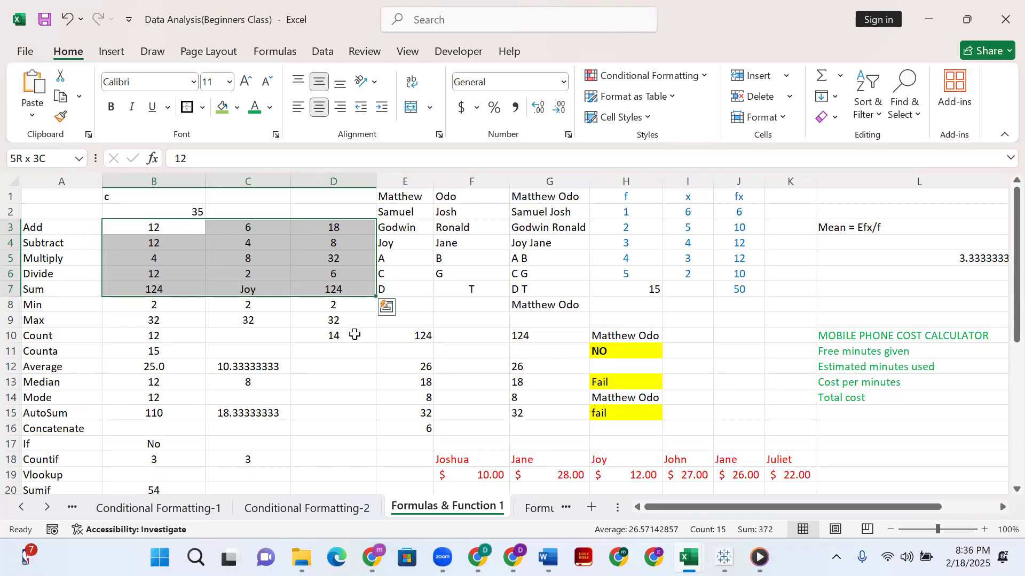
left_click(354, 334)
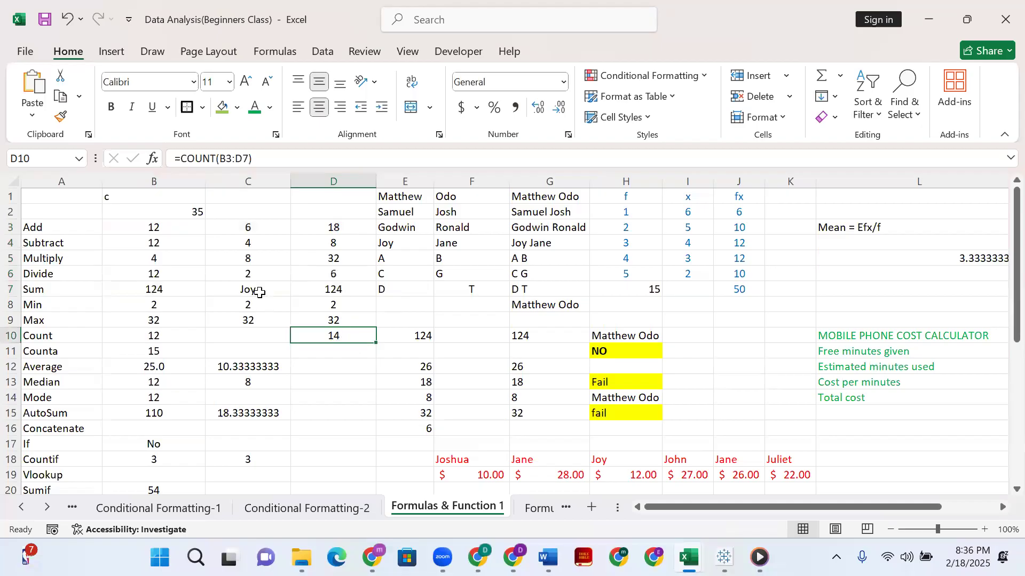
left_click(260, 290)
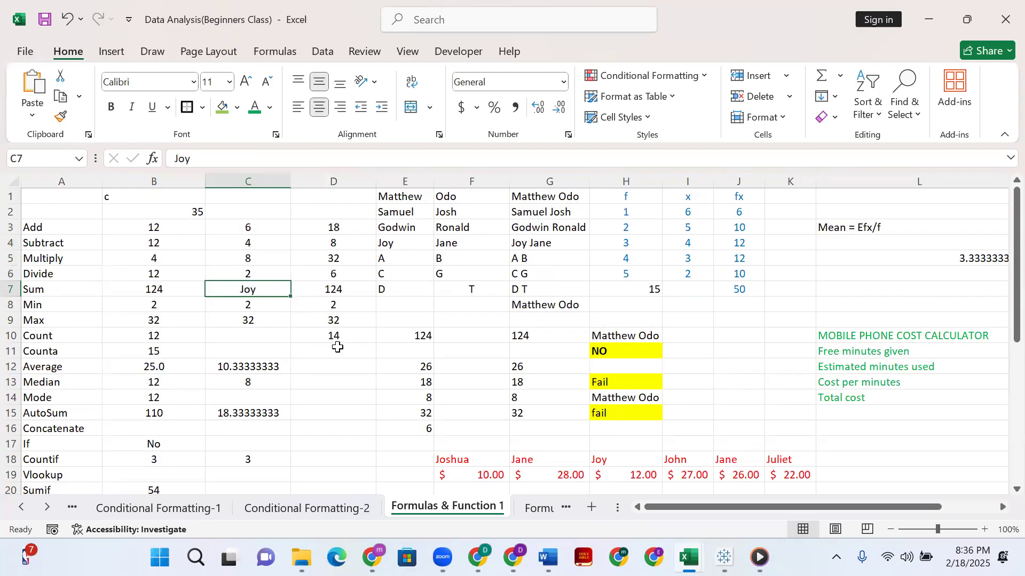
left_click(338, 347)
type("+count")
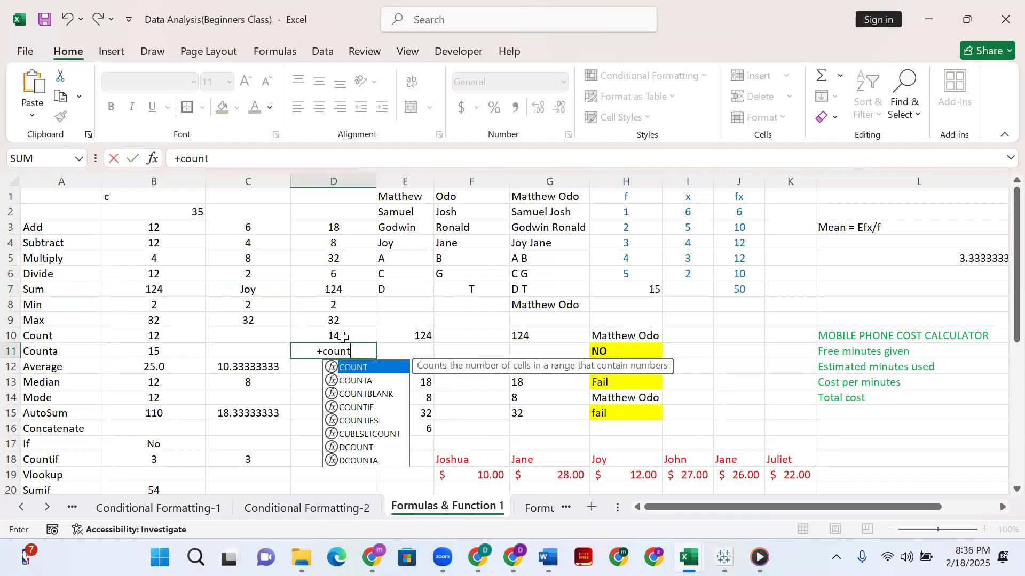
key("BackSpace")
key("BackSpace")
key("BackSpace")
key("BackSpace")
key("BackSpace")
key("BackSpace")
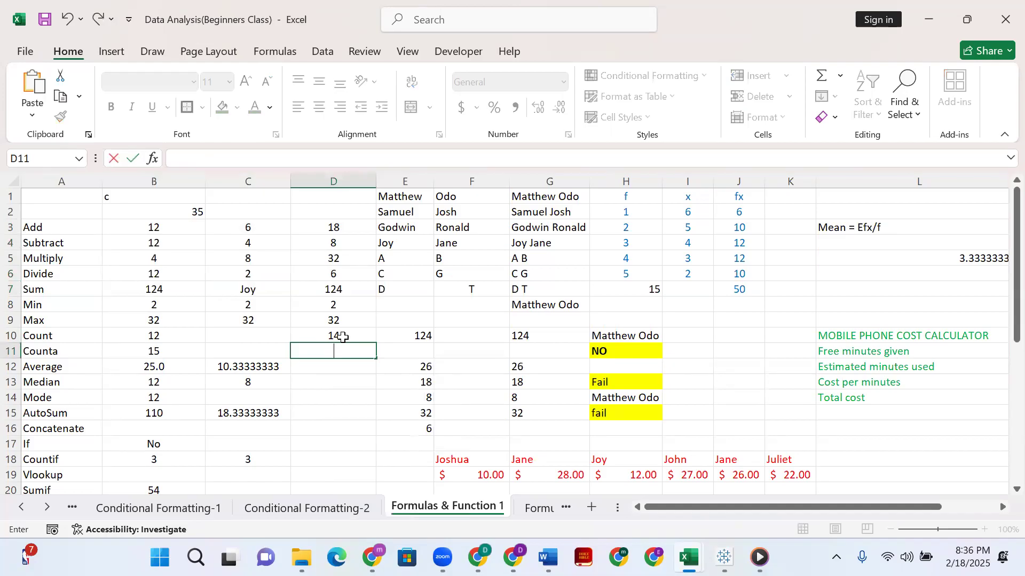
Count all non-empty cells, text included, by entering =COUNTA(B3:D7) in D11, and review the entered formula.
type("=co")
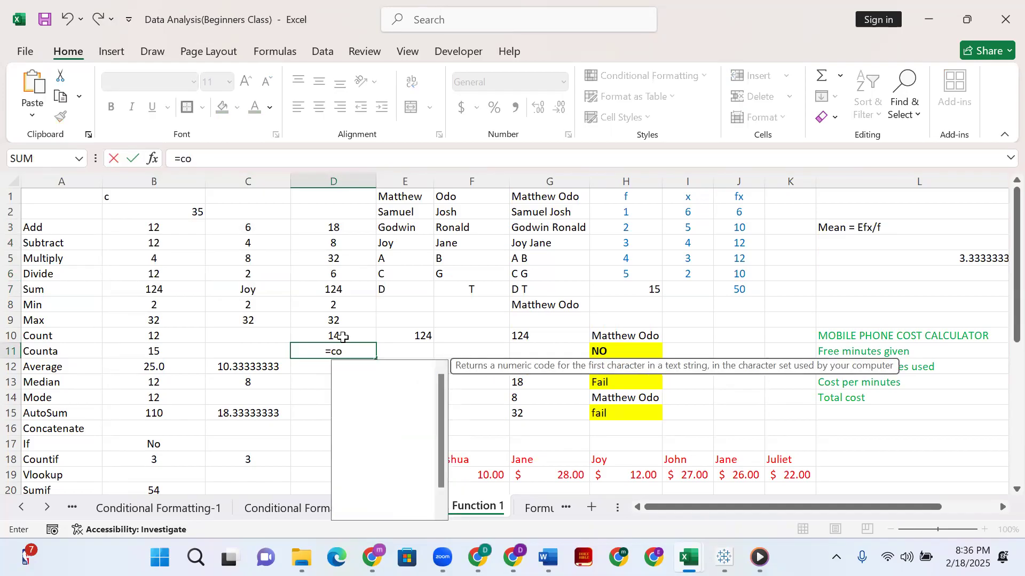
type("unta(")
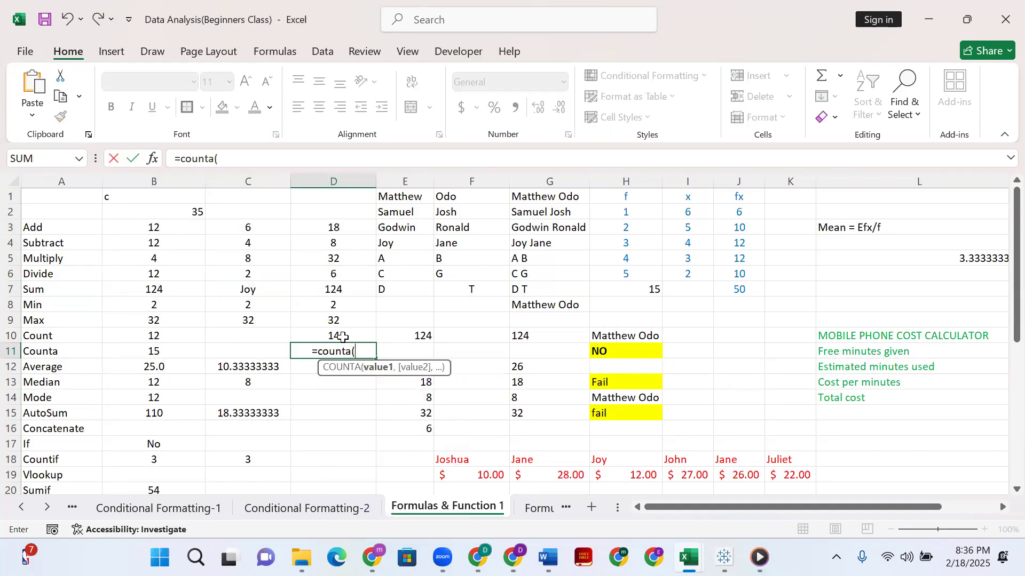
left_click(141, 224)
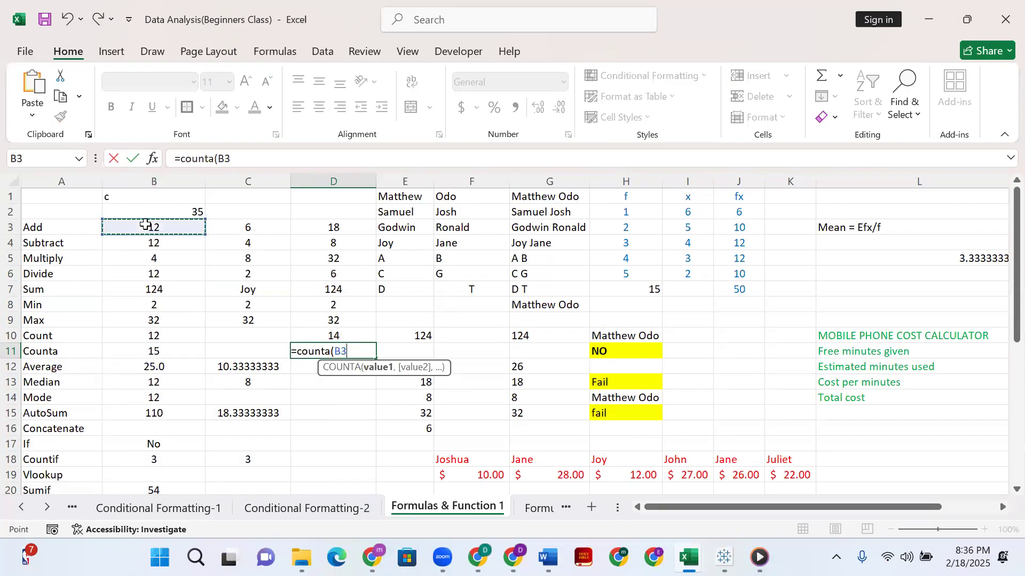
left_click(315, 291, "shift")
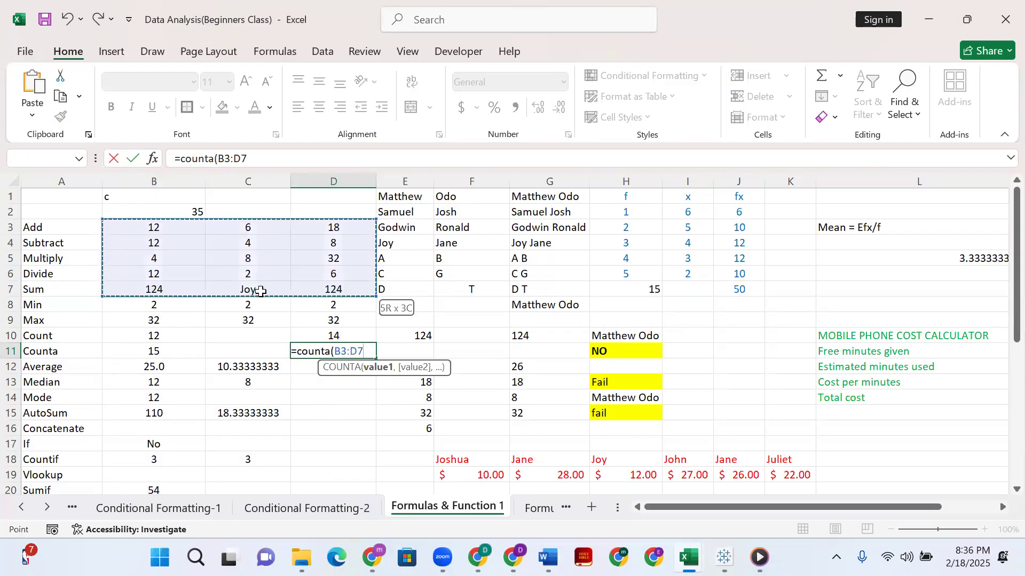
key("Return")
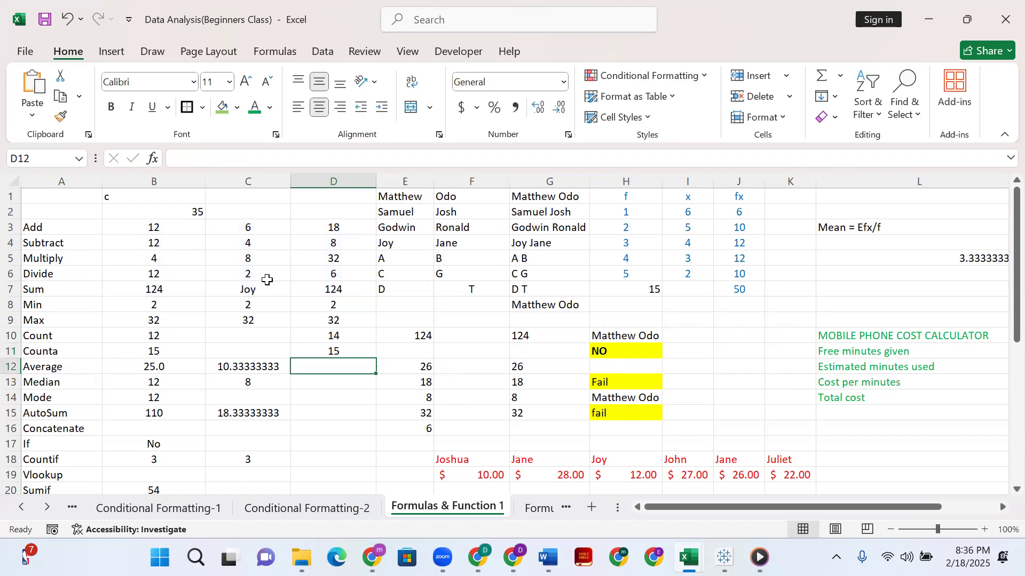
left_click(344, 351)
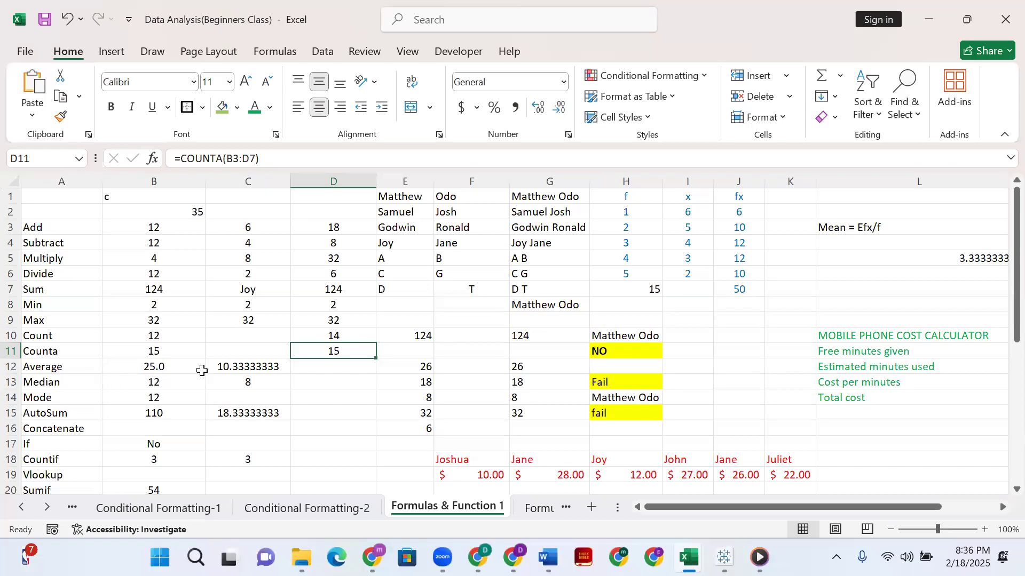
left_click(351, 363)
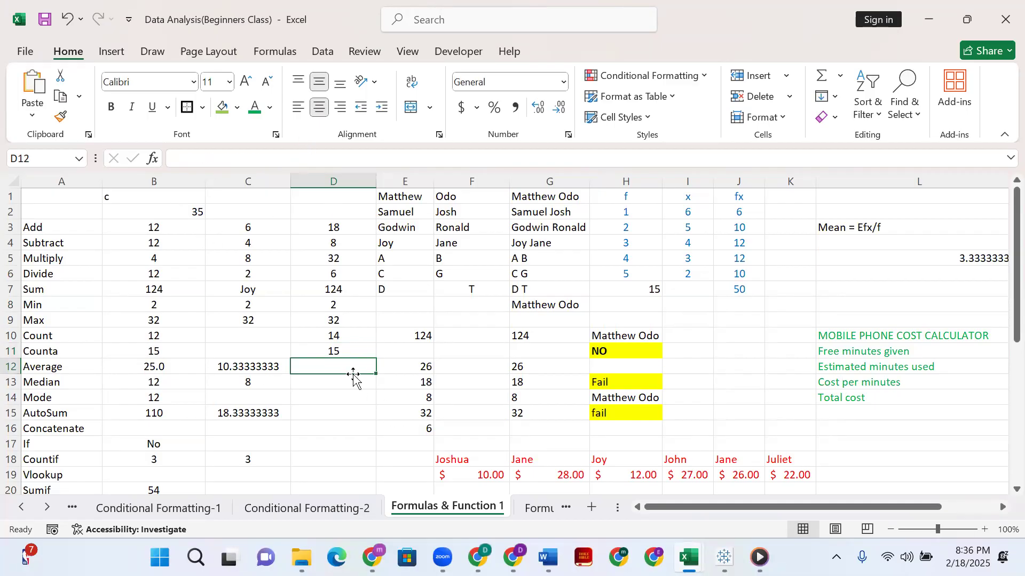
type("+")
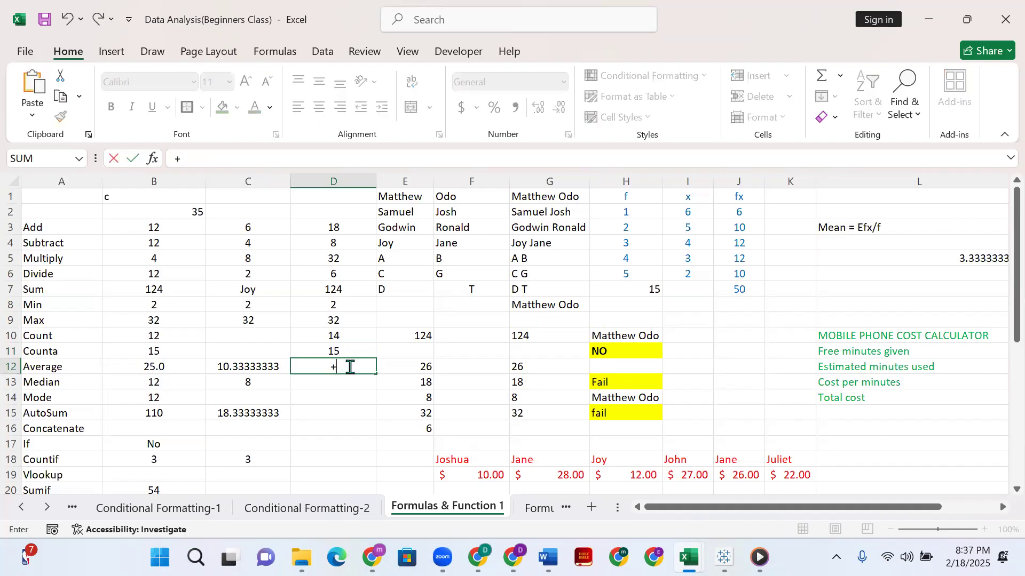
key("BackSpace")
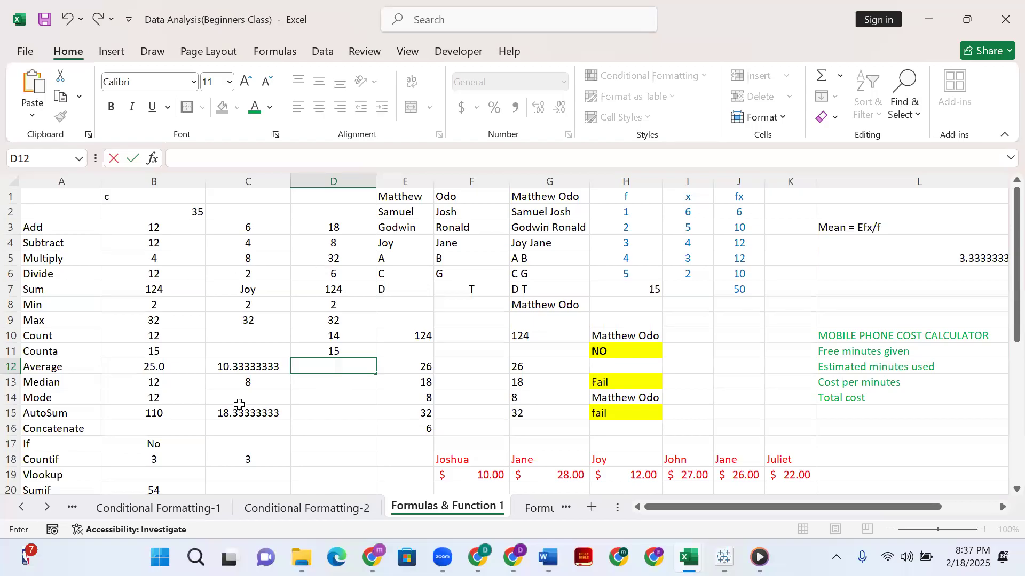
Select the range B3:D6 to check its average in the quick summary.
left_click(151, 224)
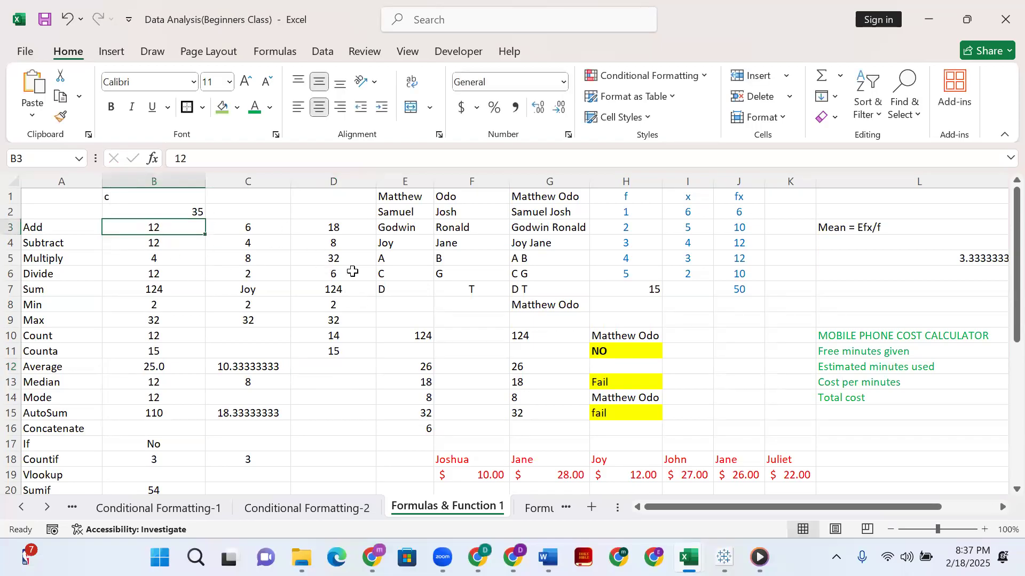
left_click(353, 272, "shift")
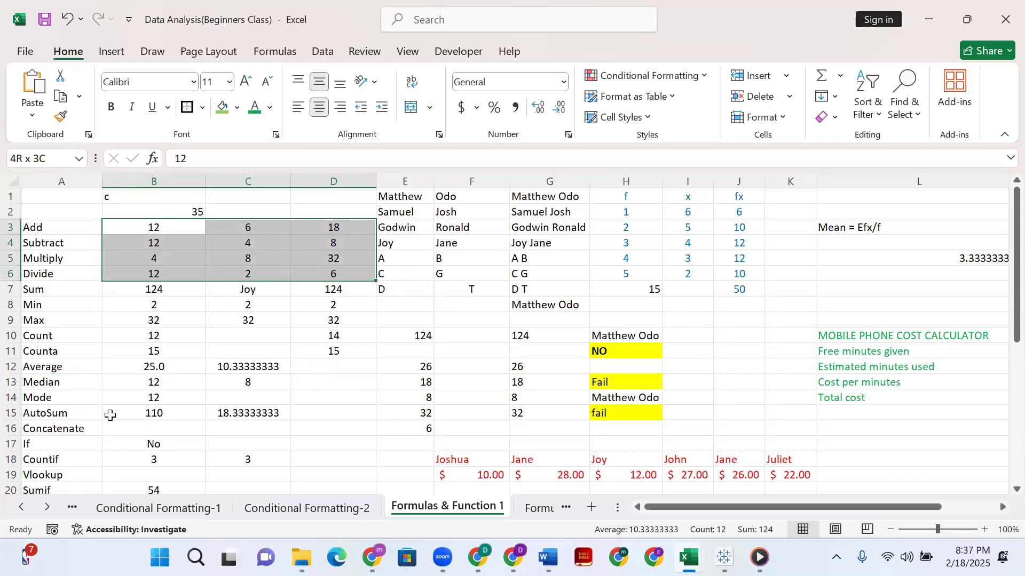
left_click(344, 396)
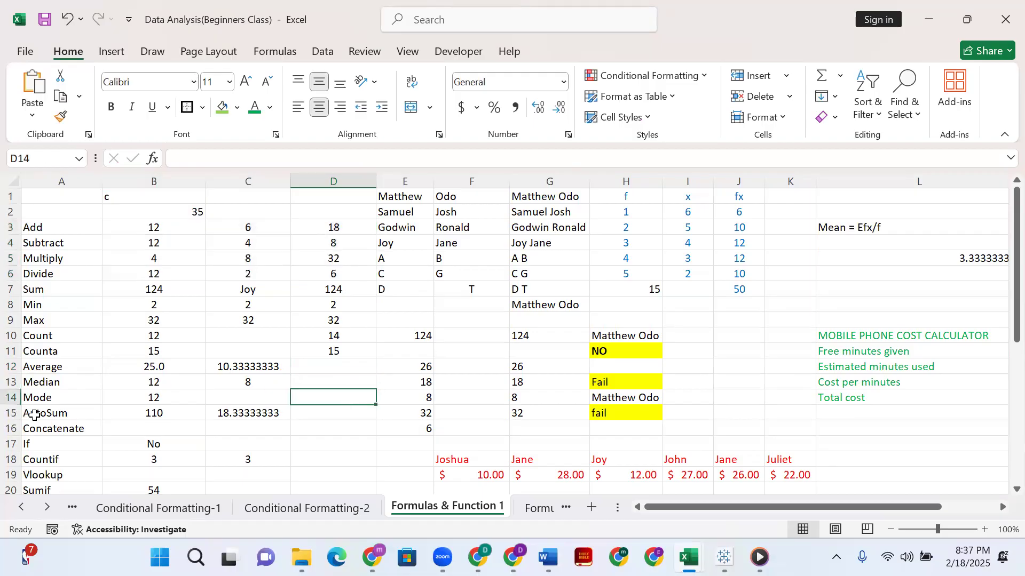
Locate the AutoSum and Sum row labels and examine which functions AutoSum offers.
left_click(34, 415)
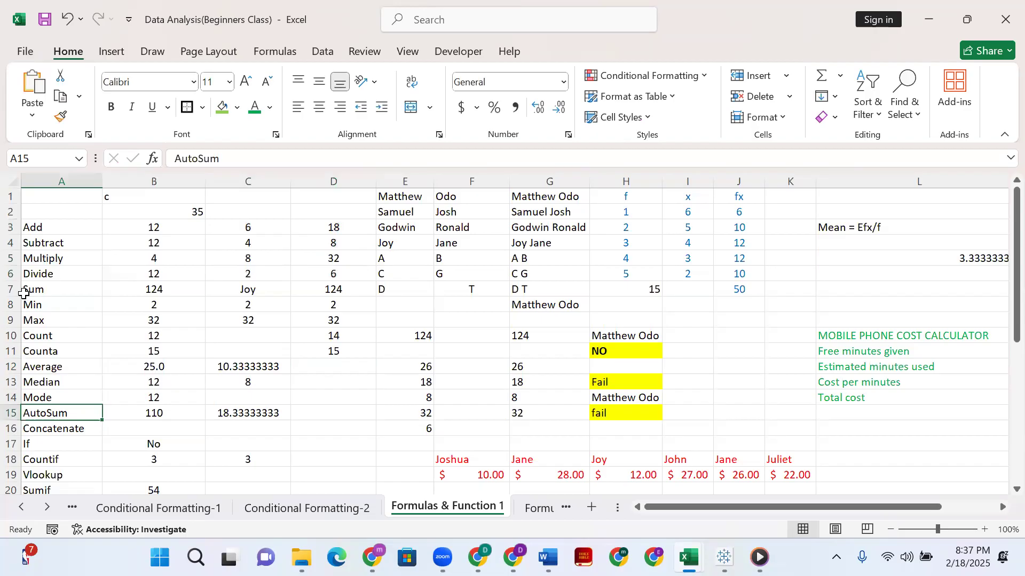
left_click(49, 290)
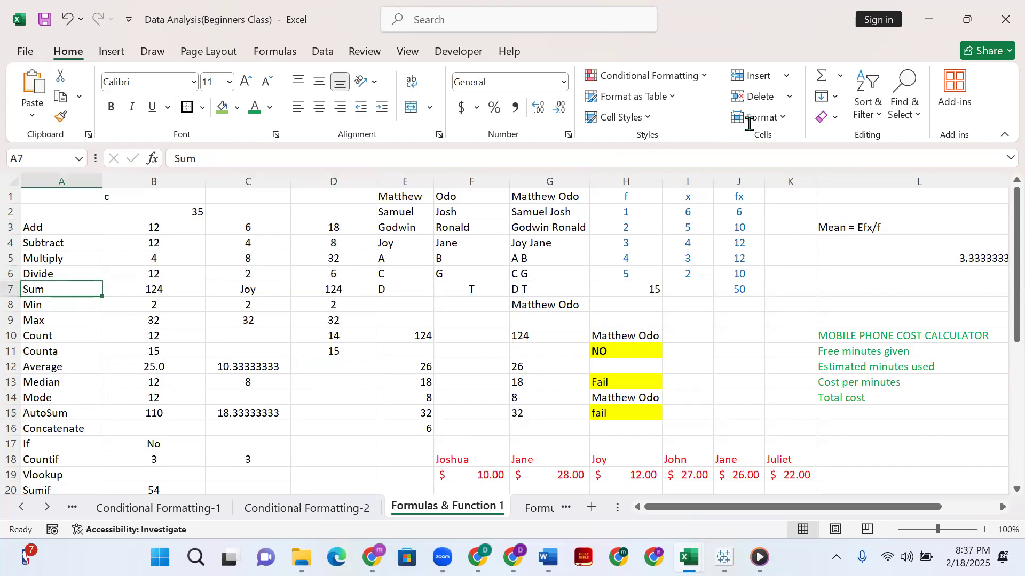
left_click(841, 79)
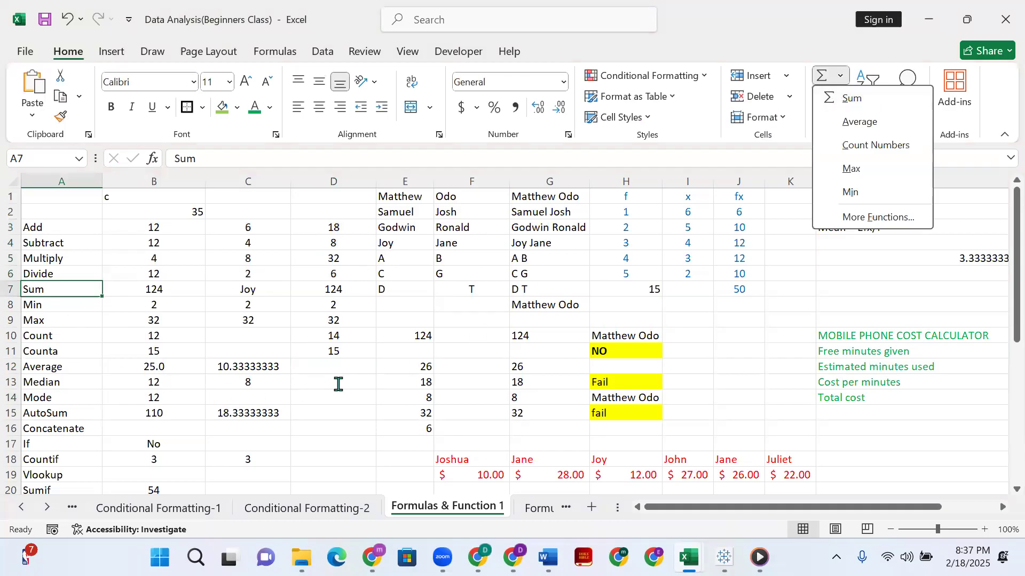
left_click(53, 426)
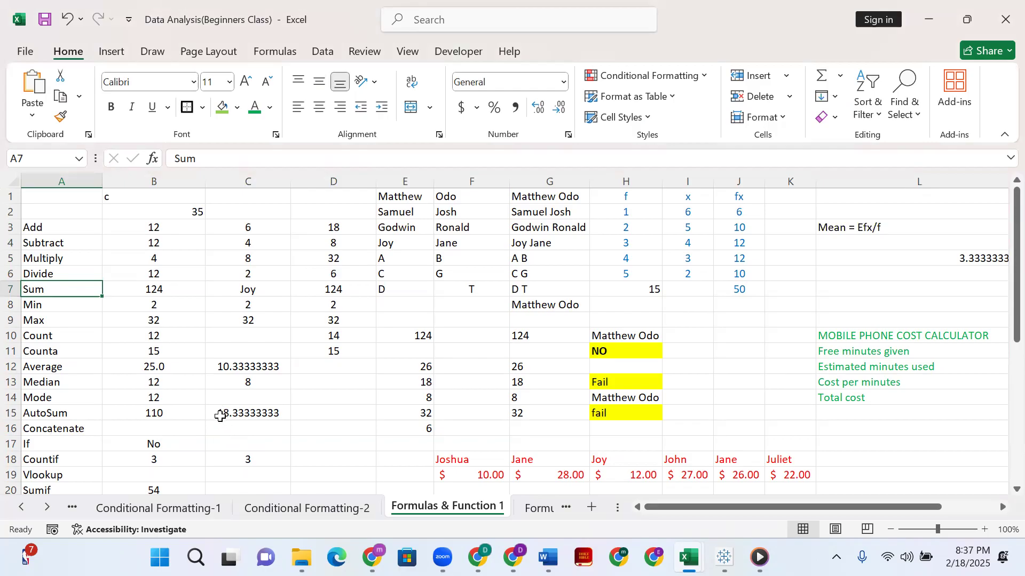
scroll(214, 402, "down", 1)
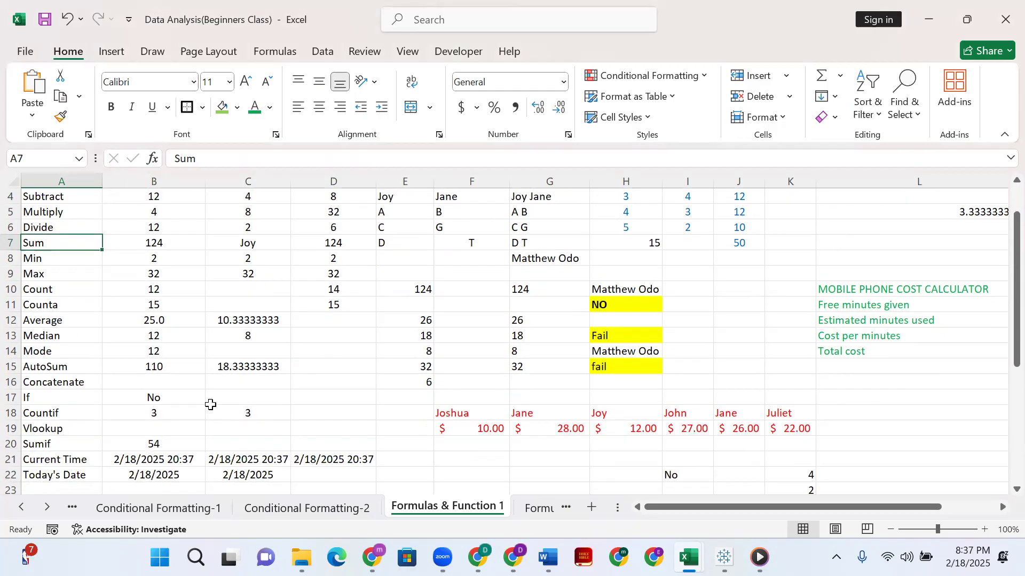
scroll(202, 391, "up", 1)
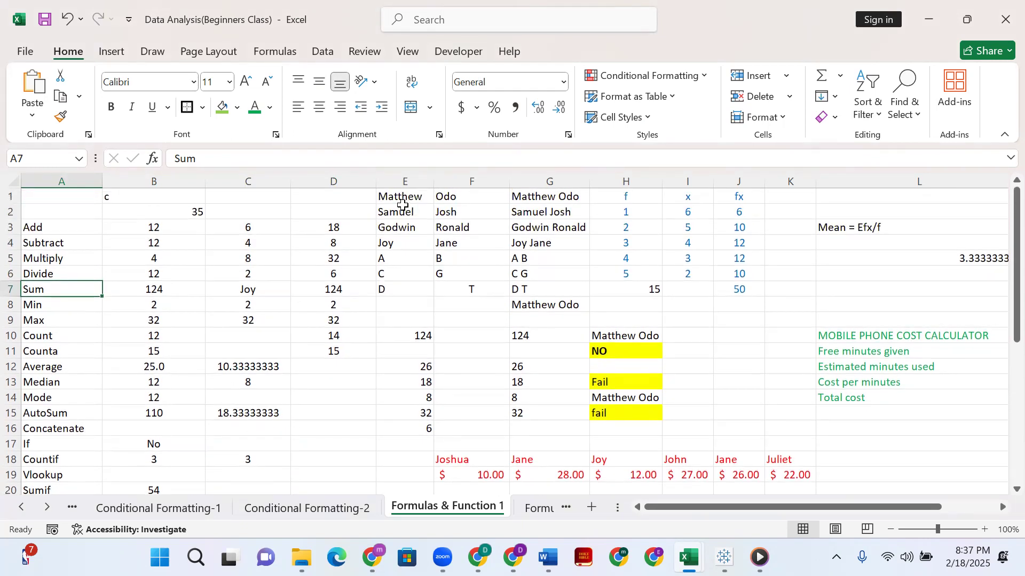
Check the first and last name columns, and clear the CONCATENATE formulas from G1 through G4.
left_click(404, 211)
left_click(476, 197)
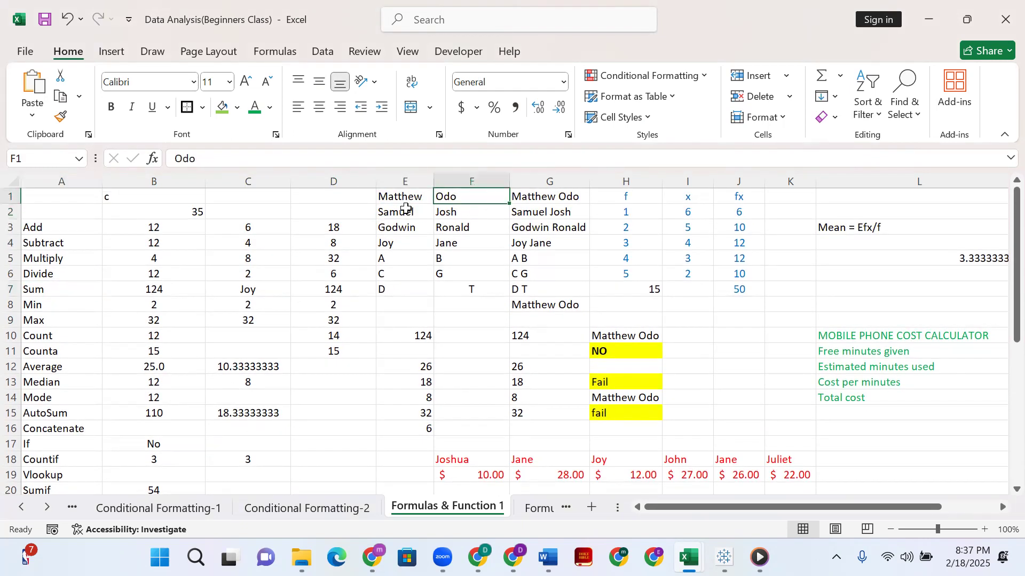
left_click(536, 196)
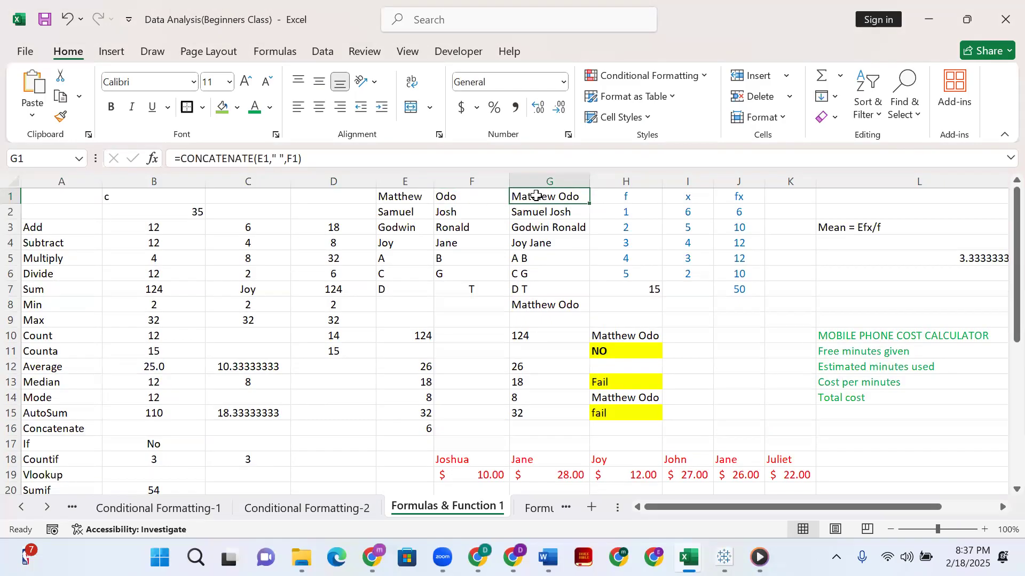
key("Delete")
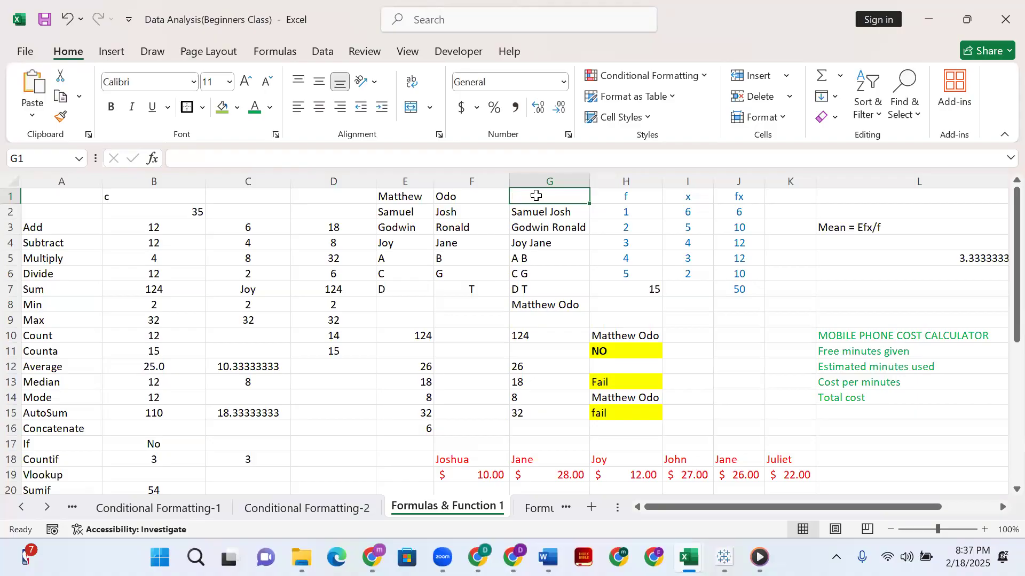
left_click(532, 213)
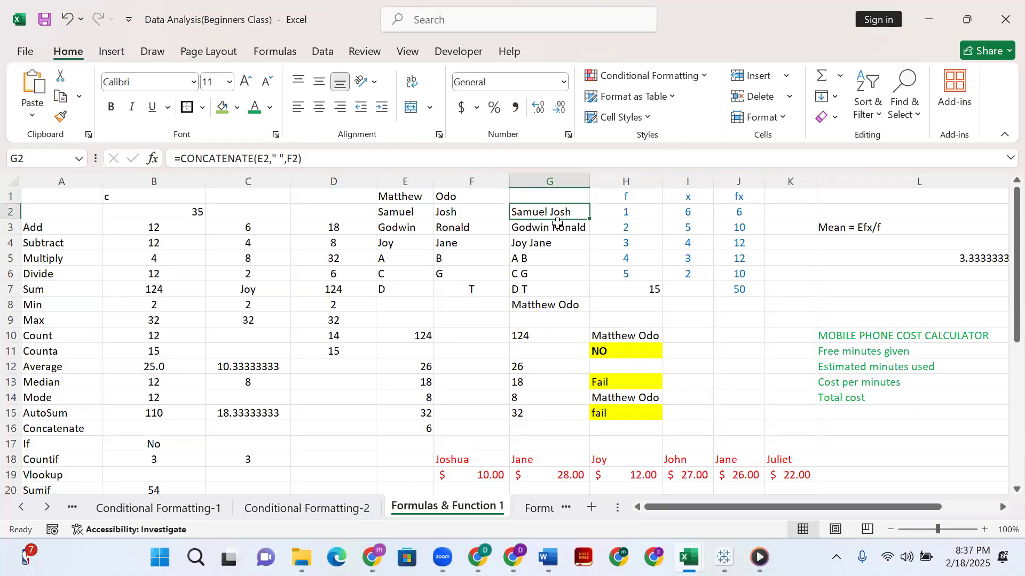
key("Delete")
left_click(557, 226)
key("Delete")
left_click(561, 241)
key("Delete")
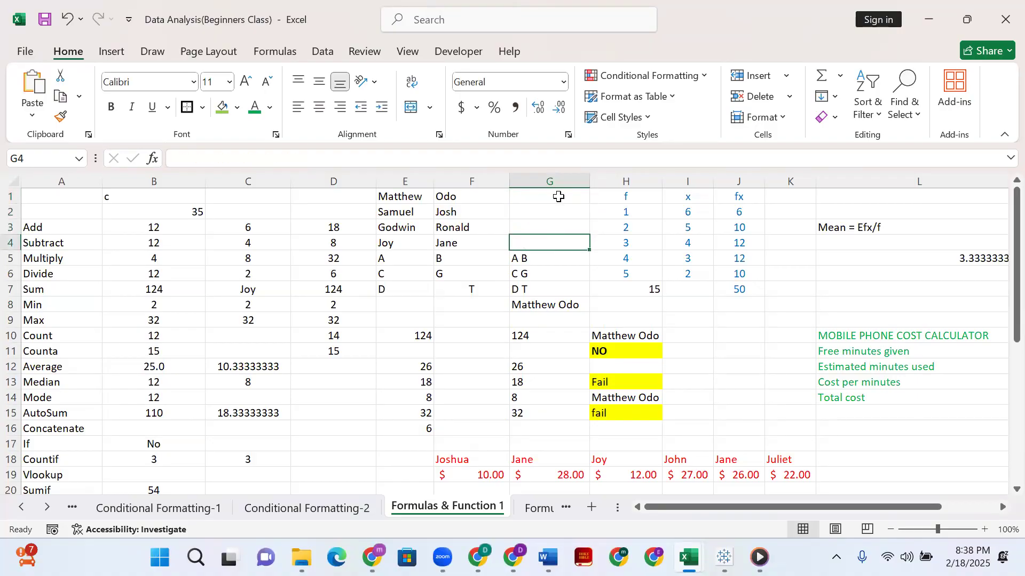
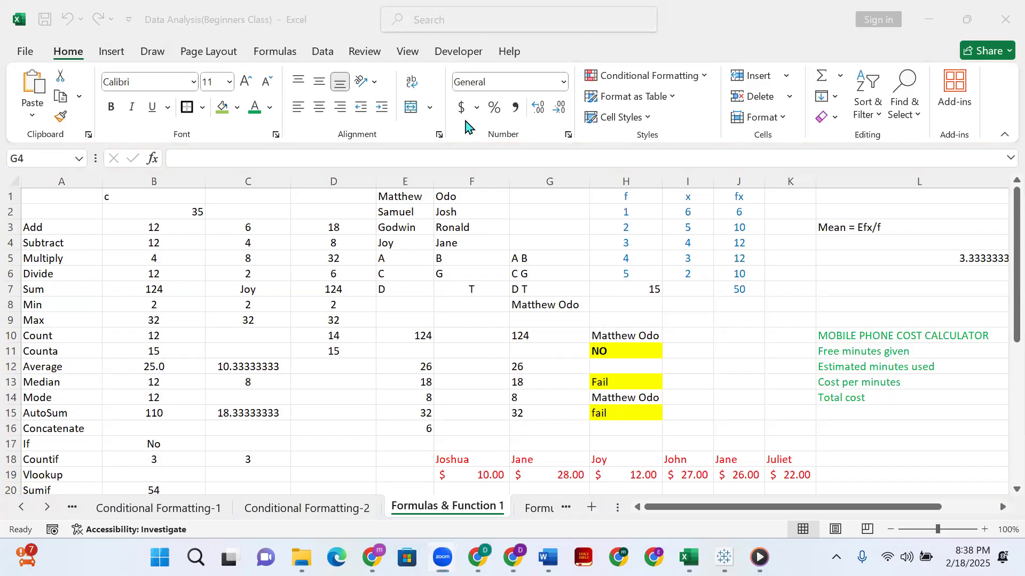
Enter =CONCATENATE(E1:F1) in G1 to try joining the first and last name as a range.
left_click(566, 198)
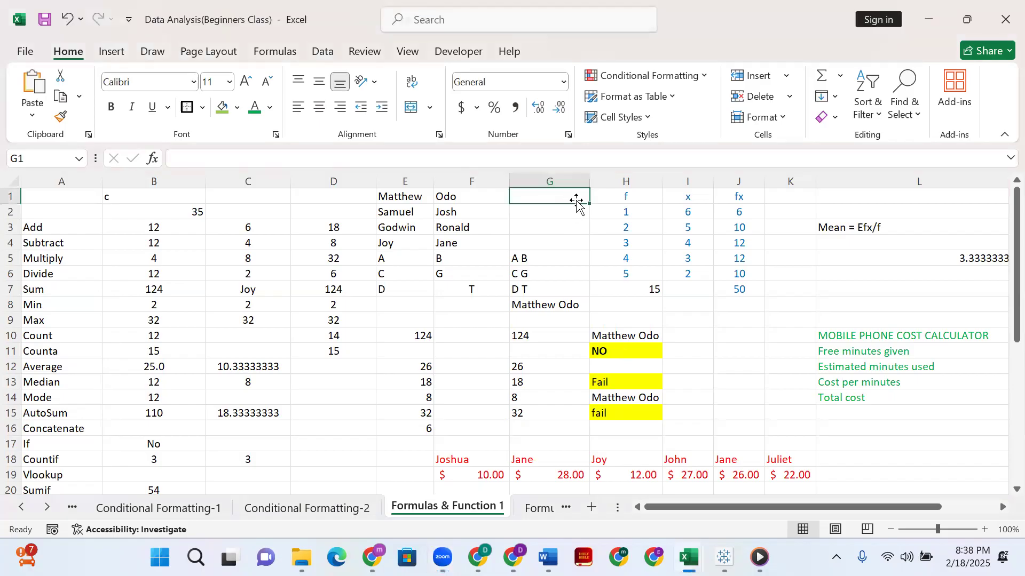
type("=c")
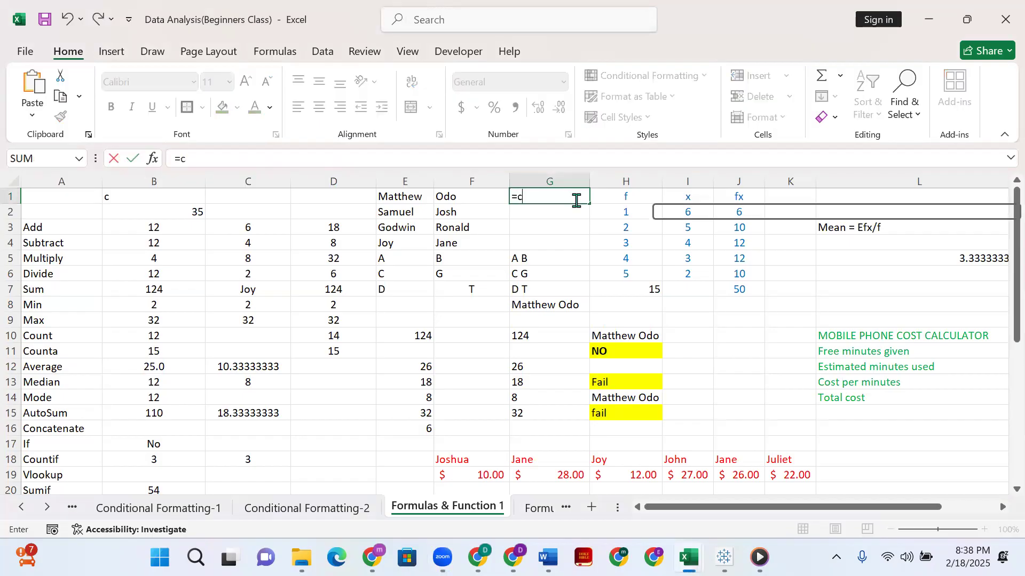
type("oncate")
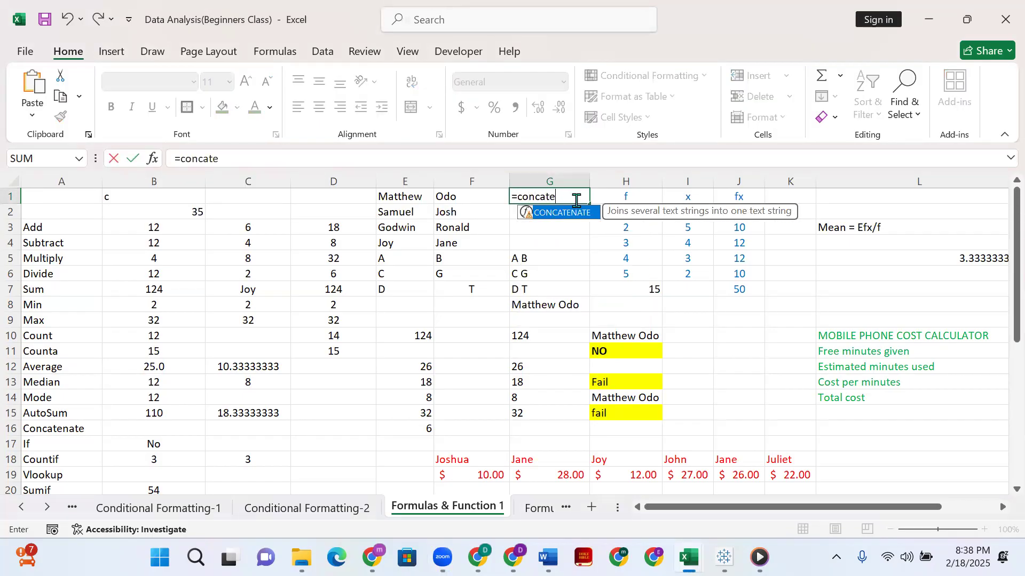
type("nae")
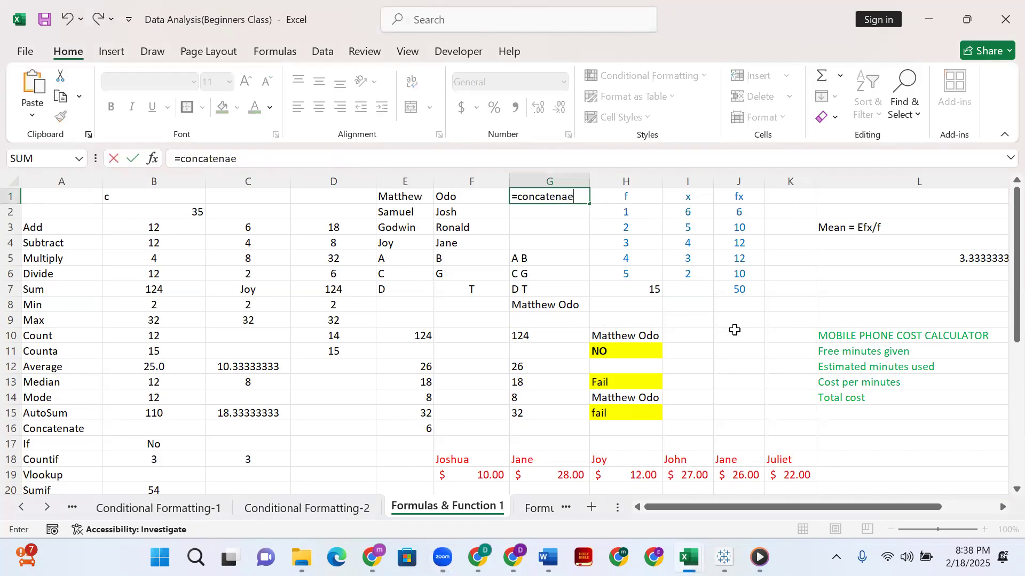
left_click(481, 37)
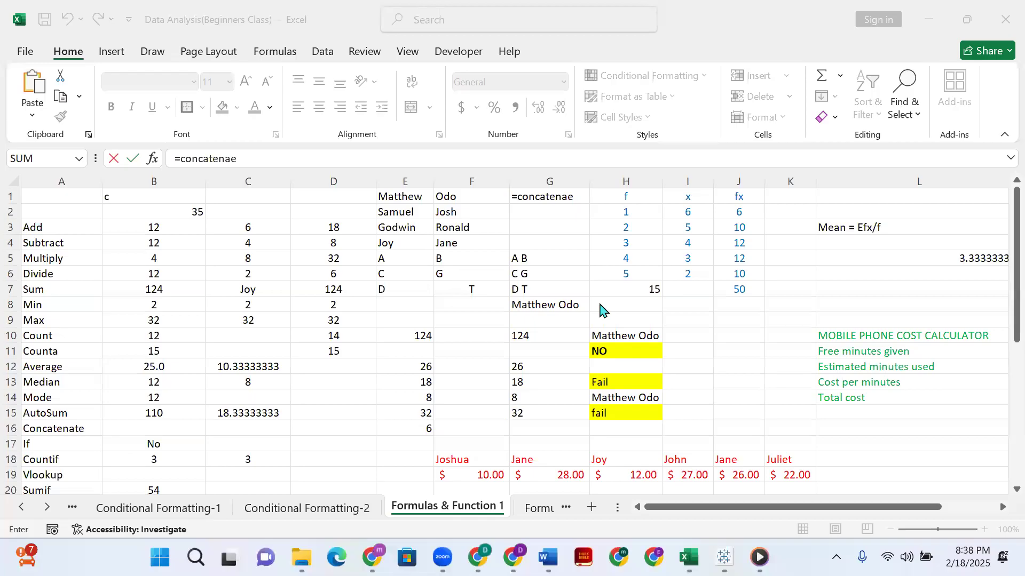
left_click(570, 197)
key("BackSpace")
type("te")
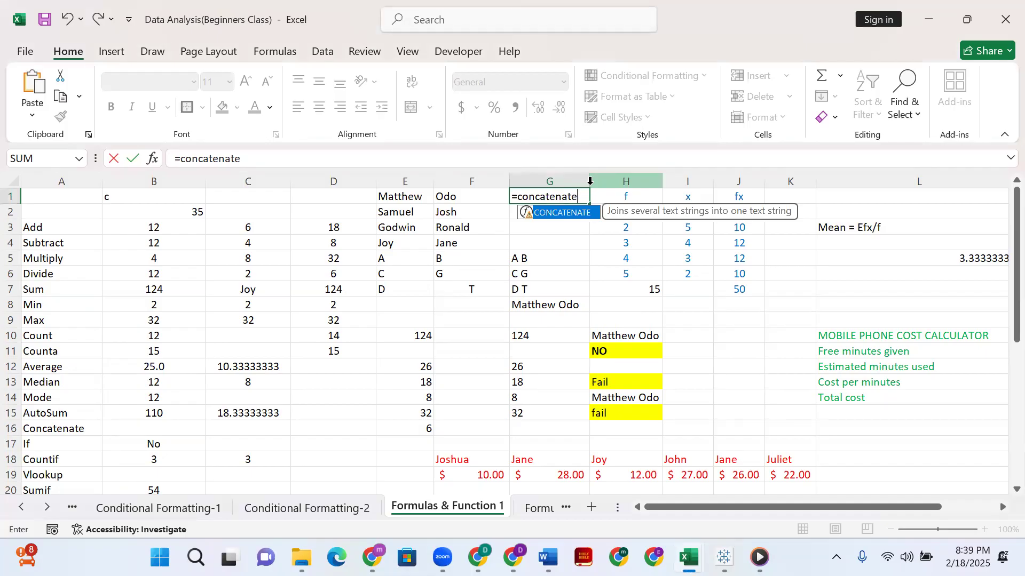
type("(")
left_click(418, 201)
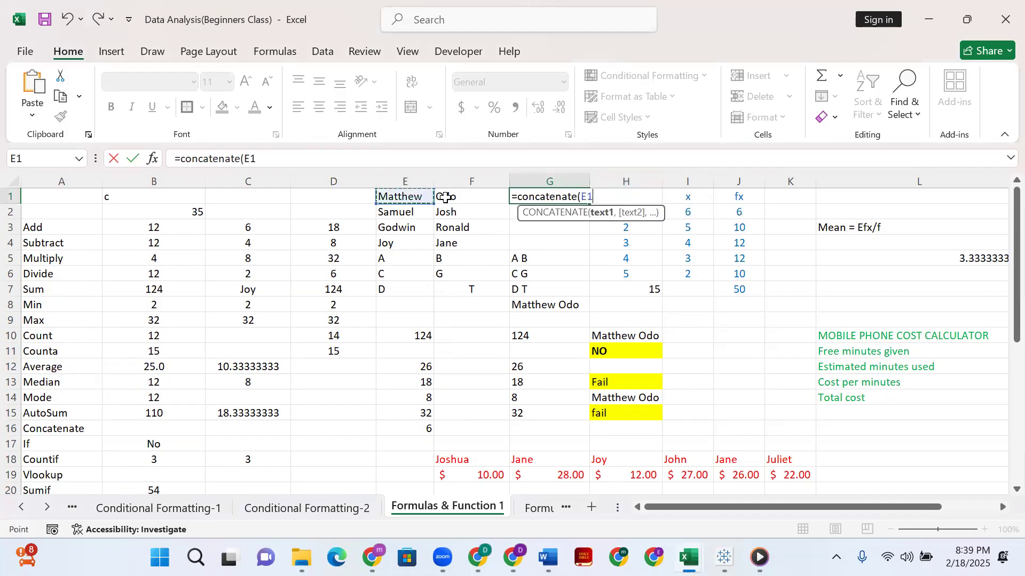
left_click_drag(445, 197, 447, 197)
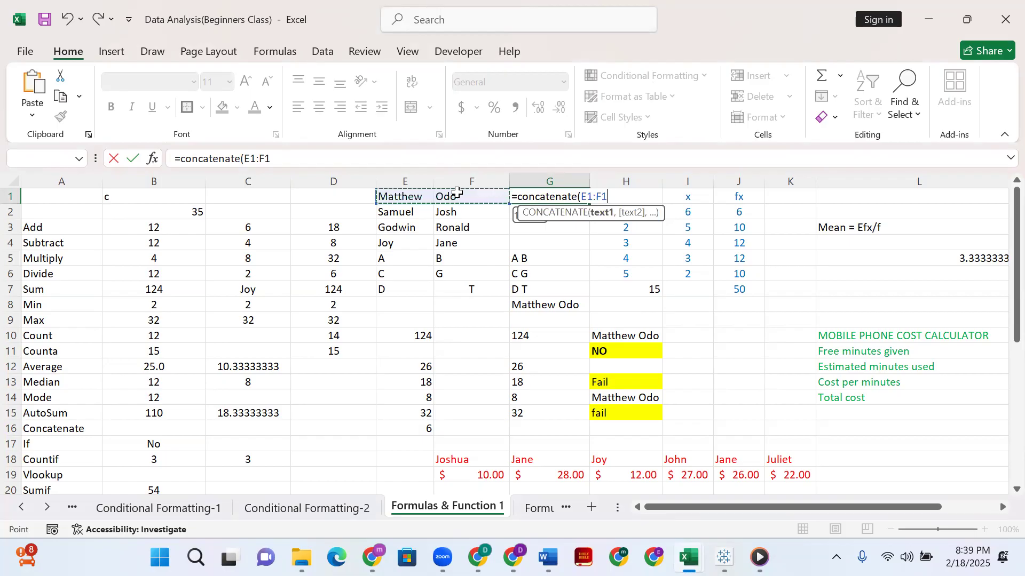
type(")")
key("Return")
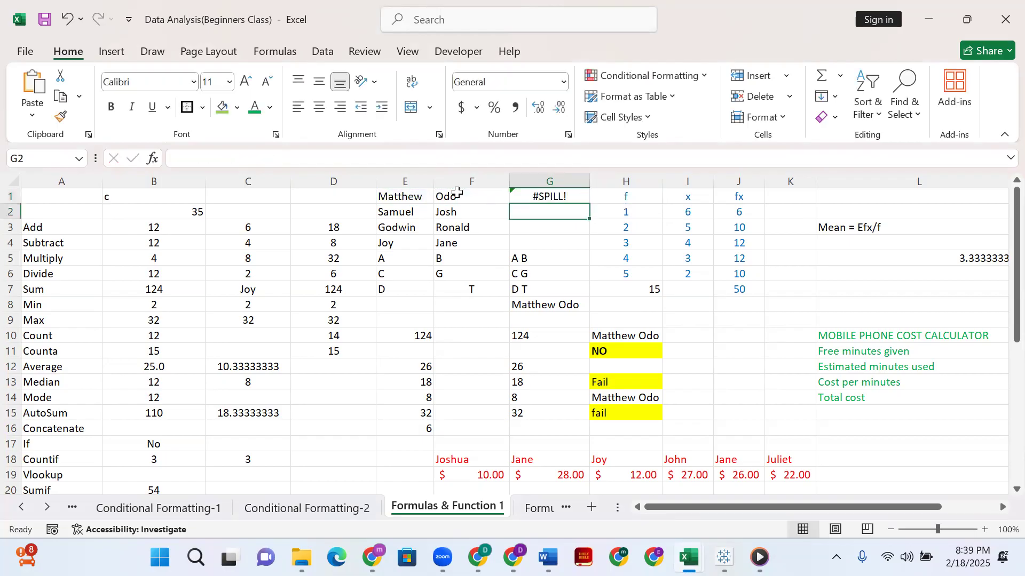
Correct the G1 formula to =CONCATENATE(E1,F1), separating the two name cells with a comma.
left_click(539, 197)
left_click(525, 221)
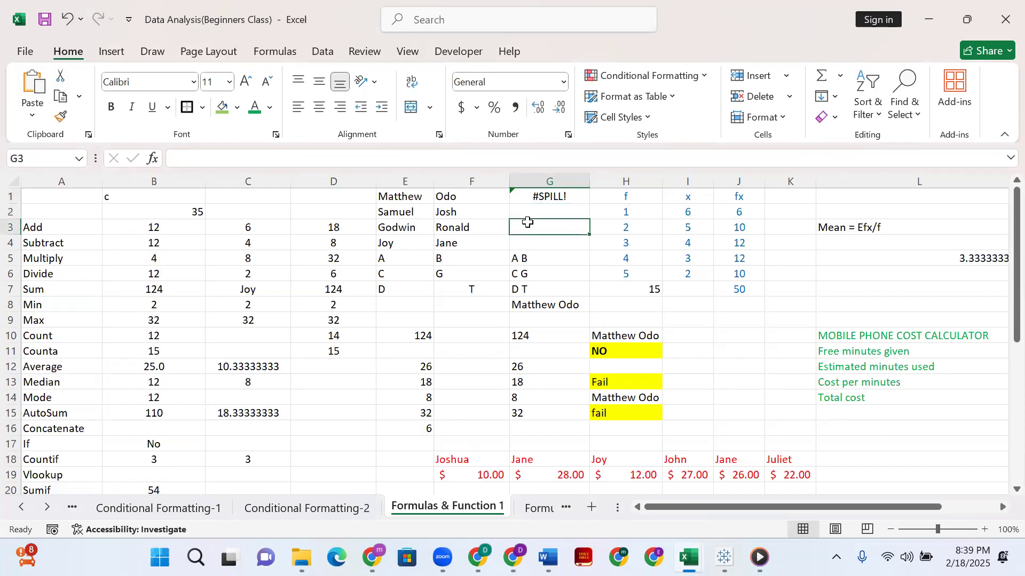
left_click(553, 196)
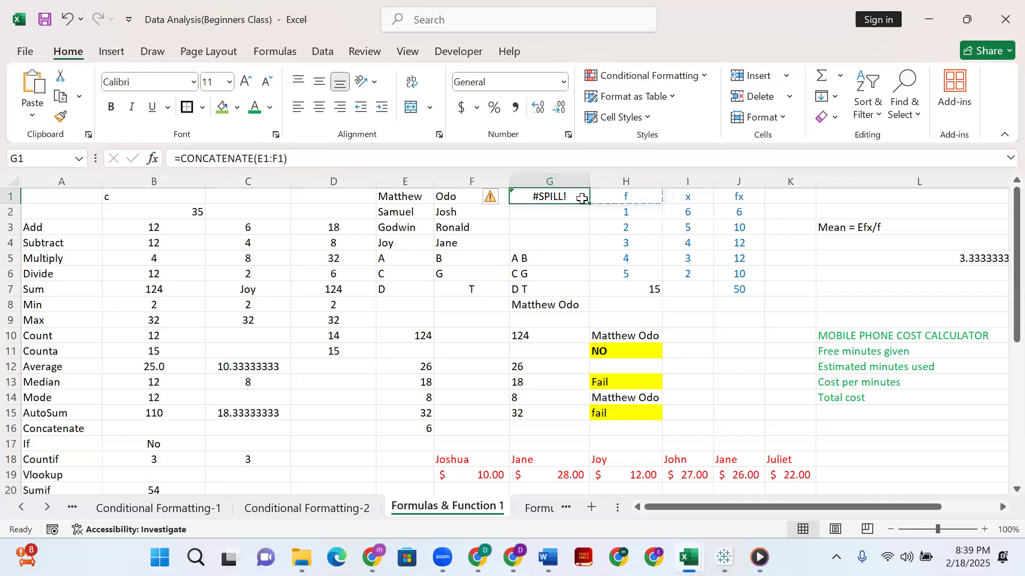
left_click(325, 154)
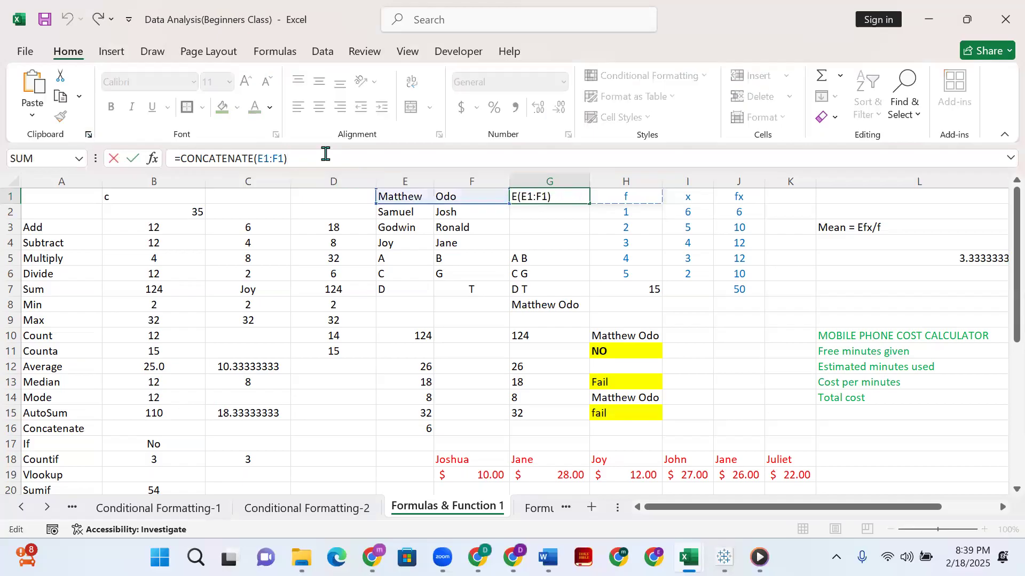
key("BackSpace")
key("BackSpace")
key("BackSpace")
key("BackSpace")
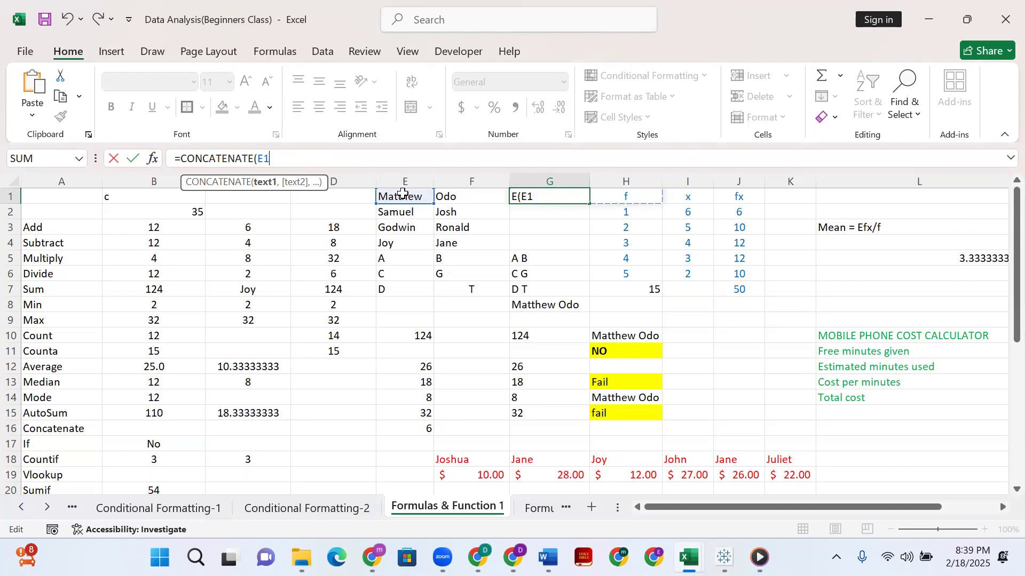
type(",")
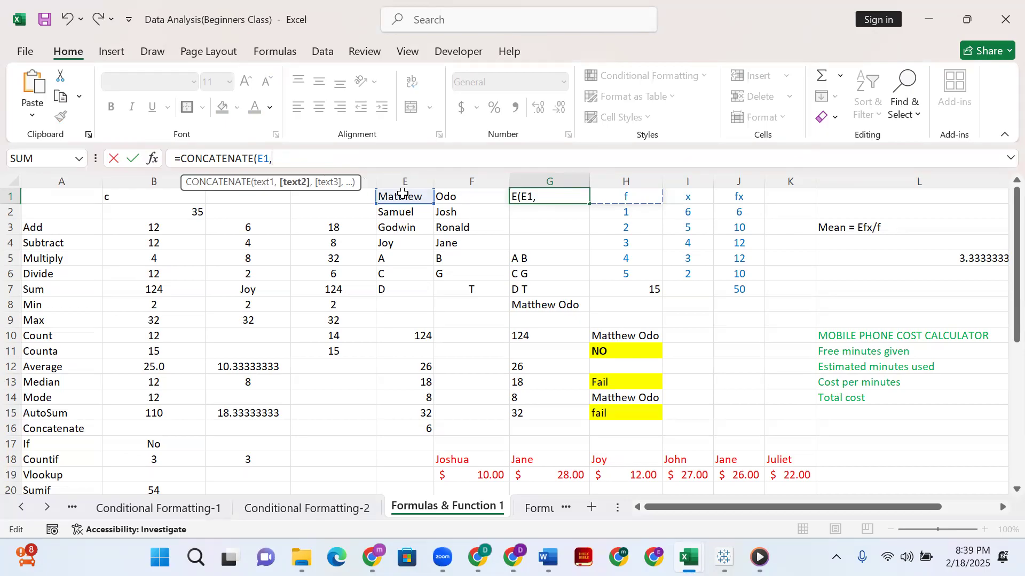
left_click(468, 196)
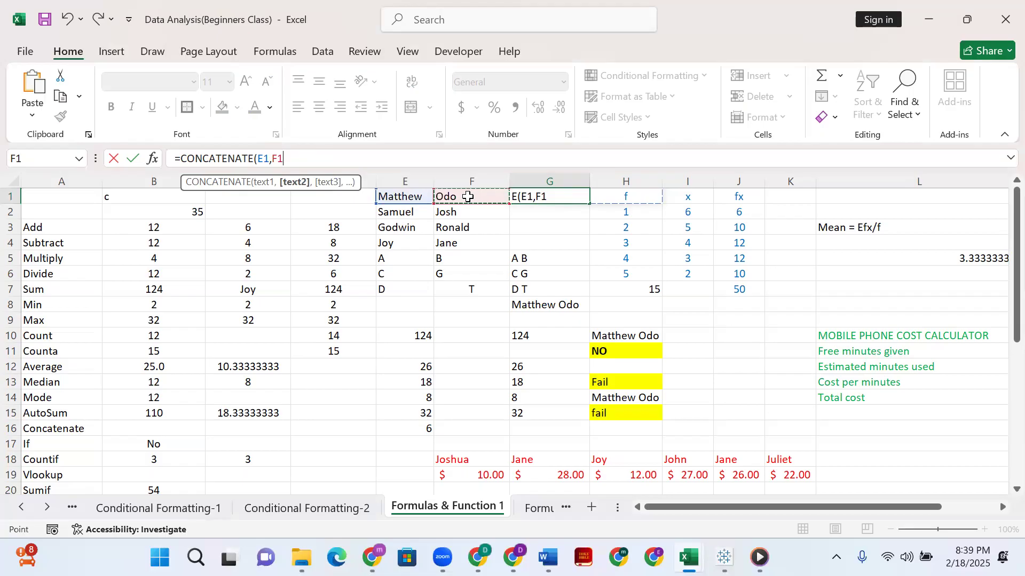
type(")")
key("Return")
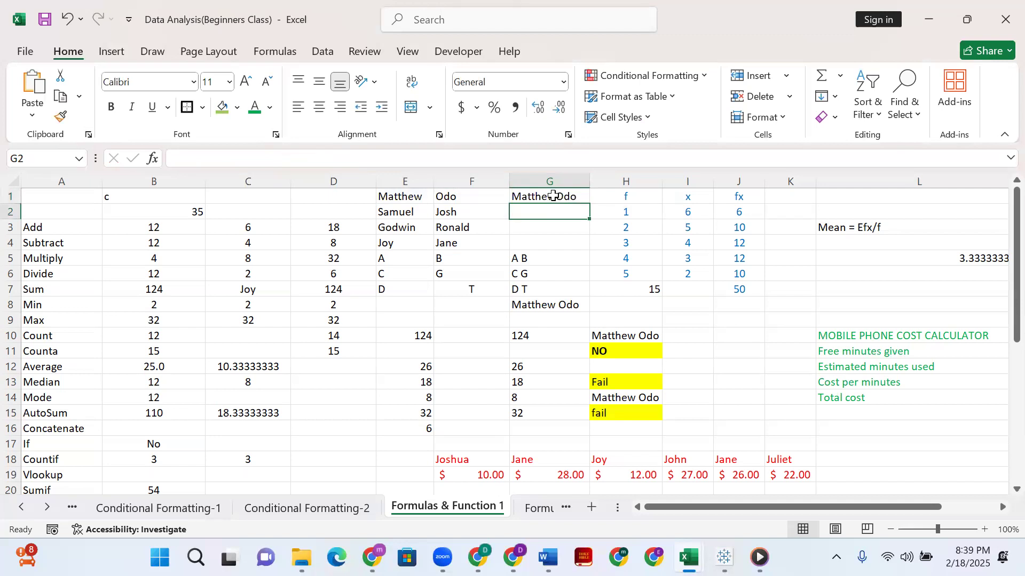
Try to insert a quoted space argument between E1 and F1 in the G1 formula.
left_click(553, 195)
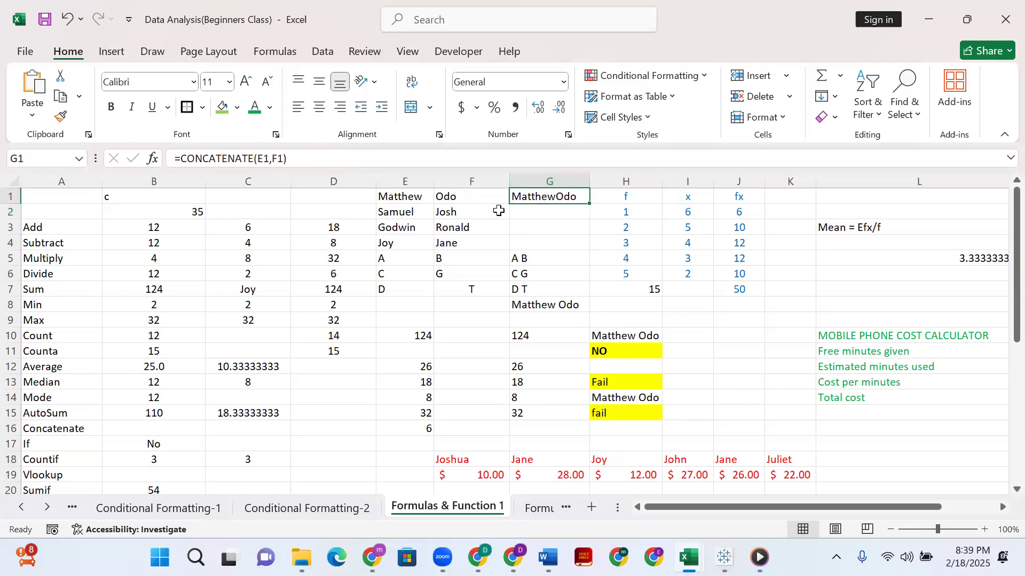
left_click(271, 160)
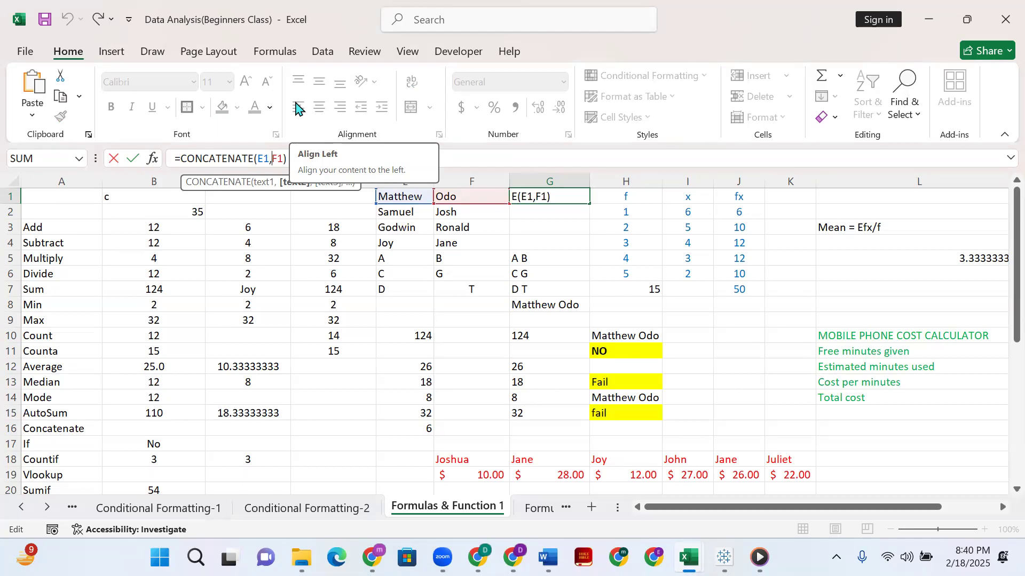
type("\" \"")
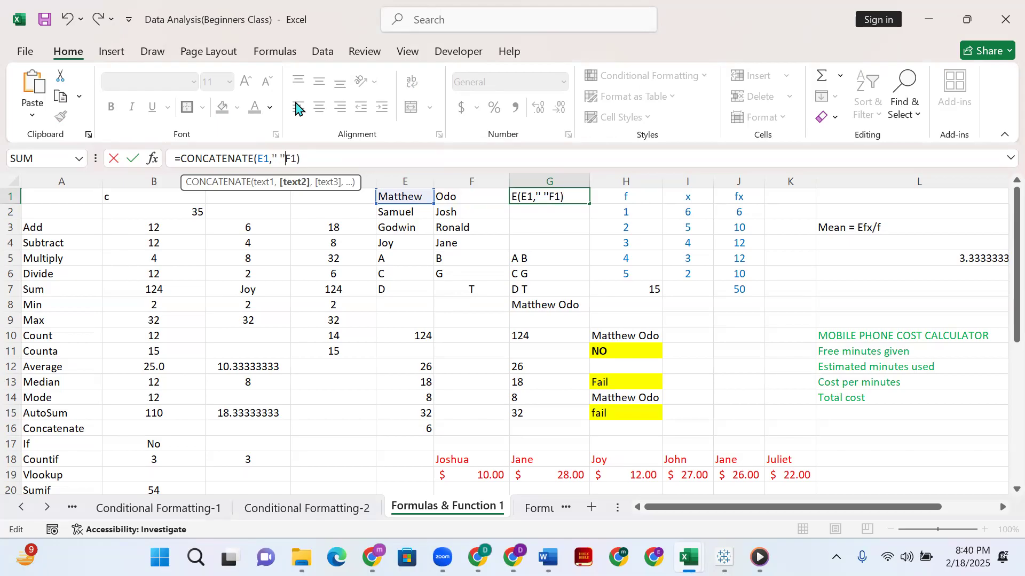
type(",")
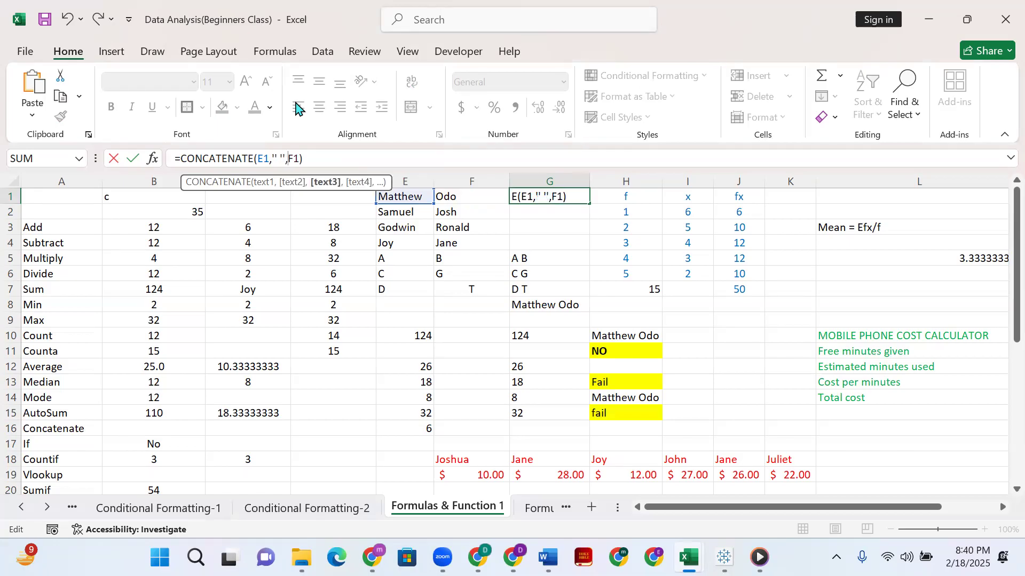
key("Return")
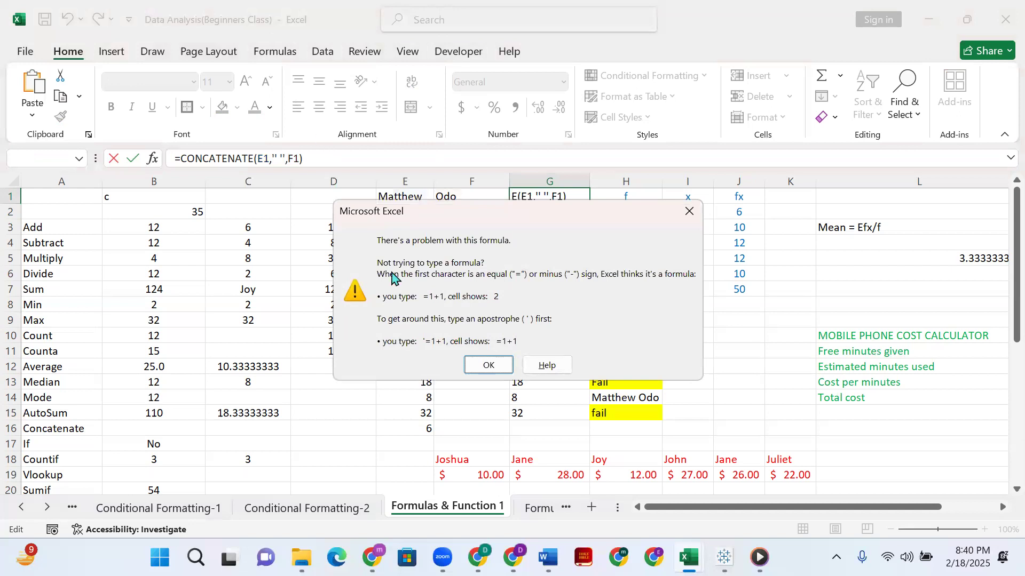
left_click(688, 209)
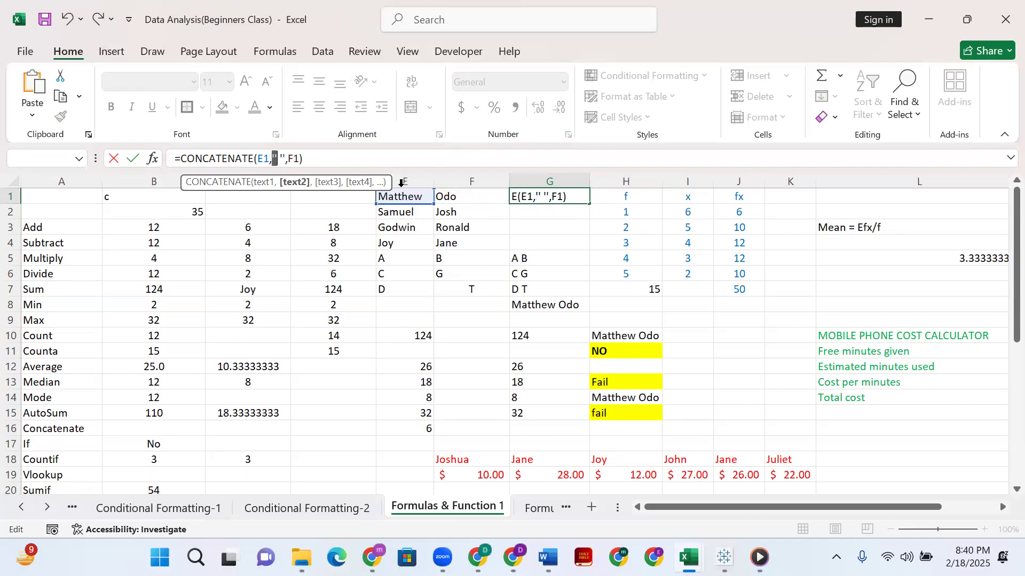
Try to enter the G1 formula without the comma before F1.
left_click(297, 160)
key("BackSpace")
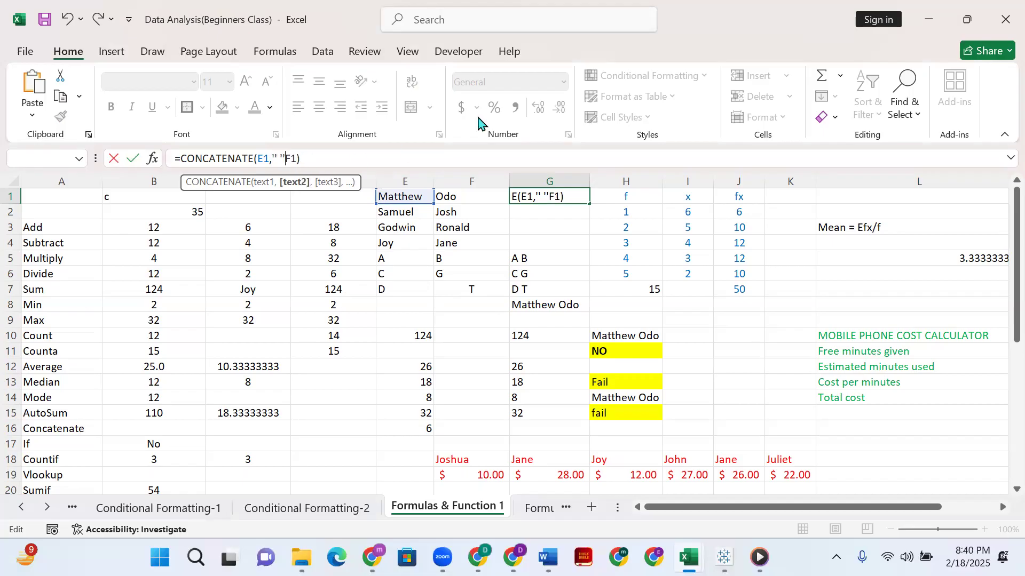
key("Return")
left_click(487, 364)
Remove all arguments from the G1 formula, leaving only the opening =CONCATENATE(.
key("BackSpace")
key("BackSpace")
key("BackSpace")
key("Right")
key("Right")
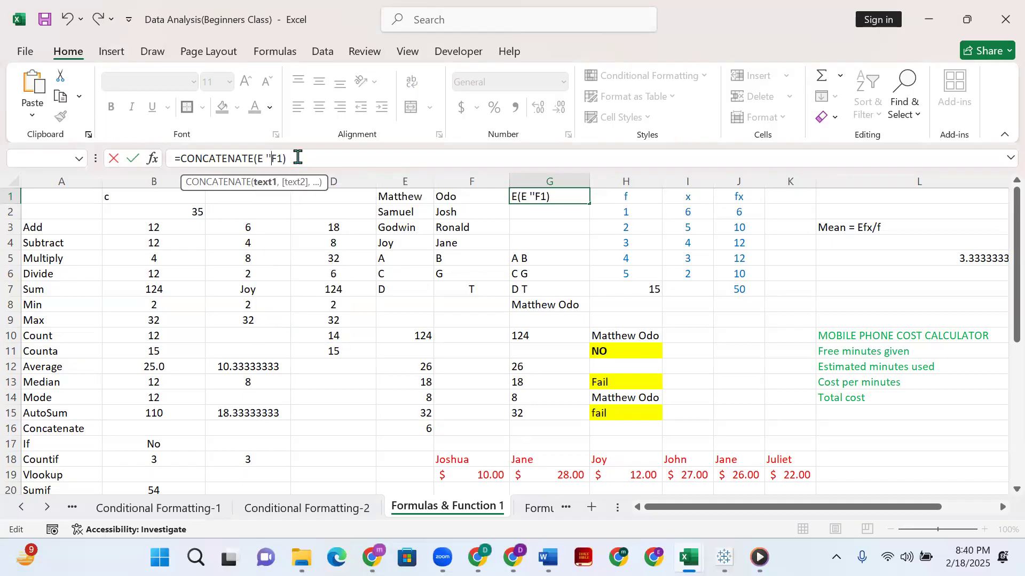
key("BackSpace")
key("Delete")
key("Delete")
key("BackSpace")
key("BackSpace")
key("BackSpace")
Complete the G1 formula as =CONCATENATE(E1," ",F1) to put a space between the names.
left_click(401, 202)
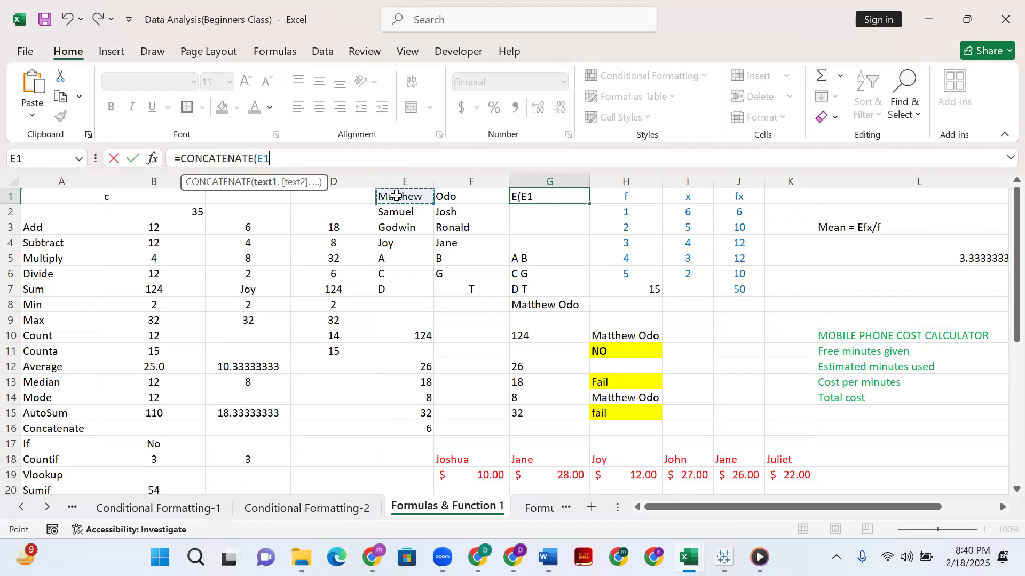
type(",\"")
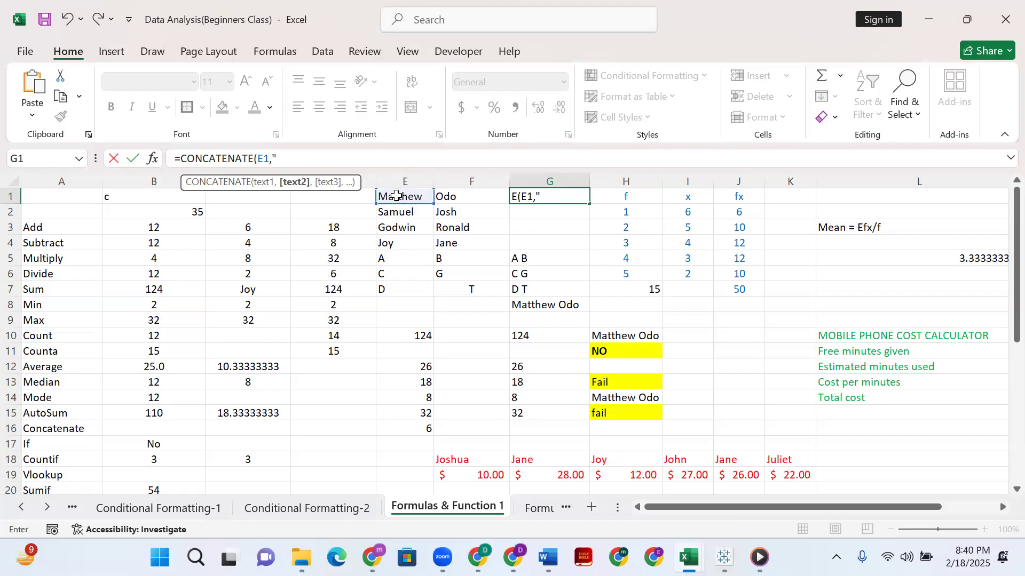
type(" \",")
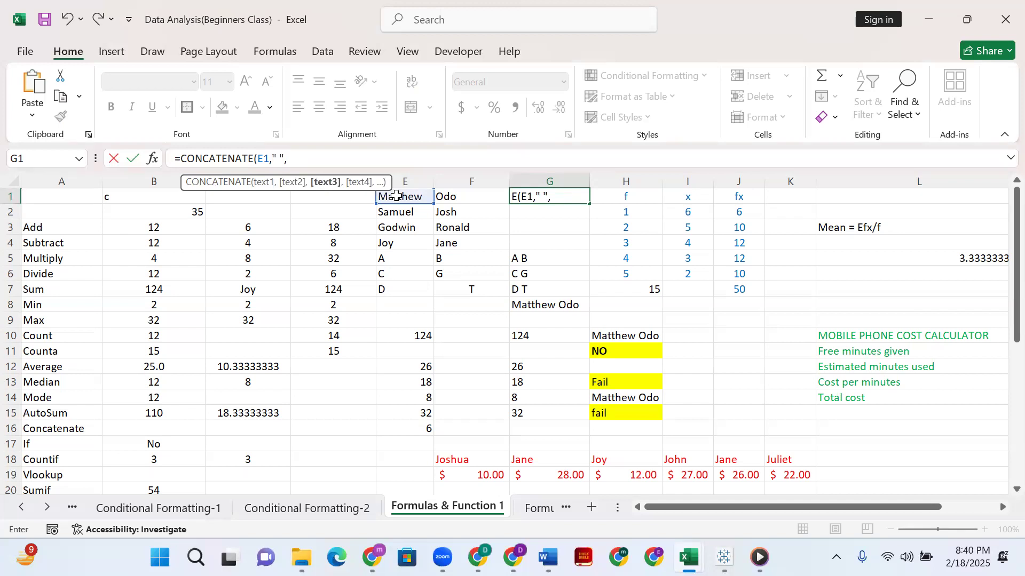
left_click(469, 196)
type(")")
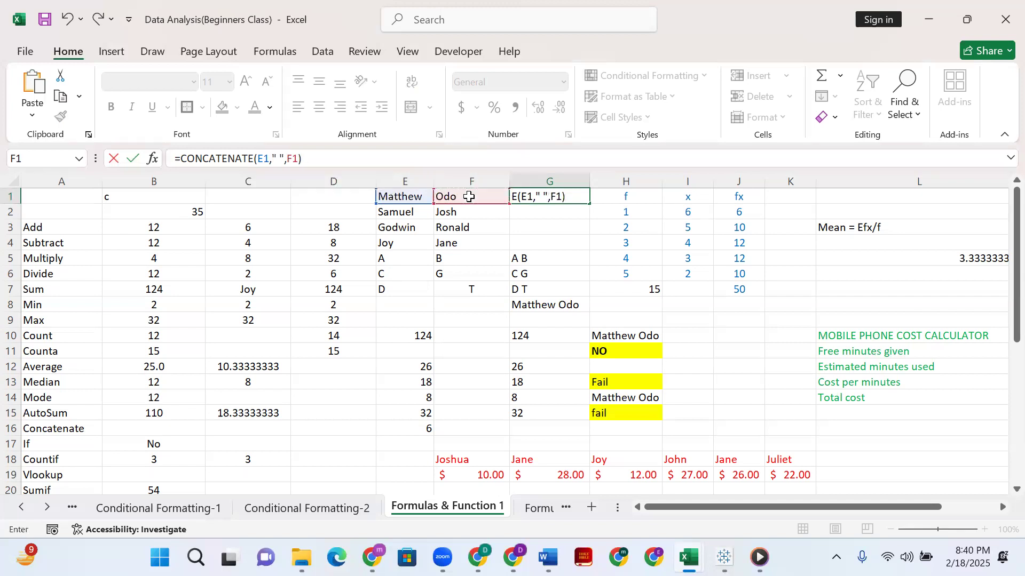
key("Return")
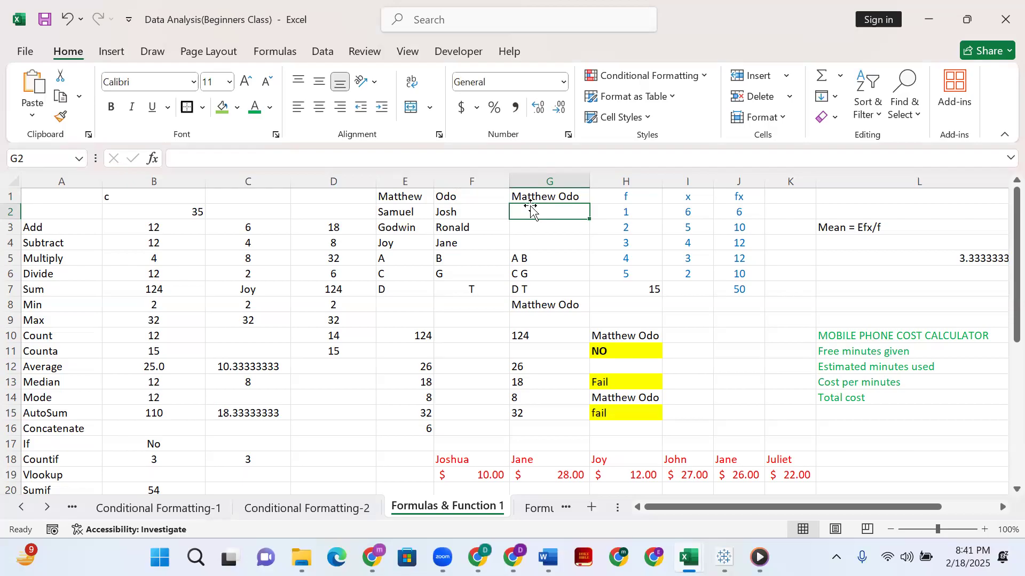
Fill the G1 CONCATENATE formula down through G4 and review the formula in G1.
left_click(528, 196)
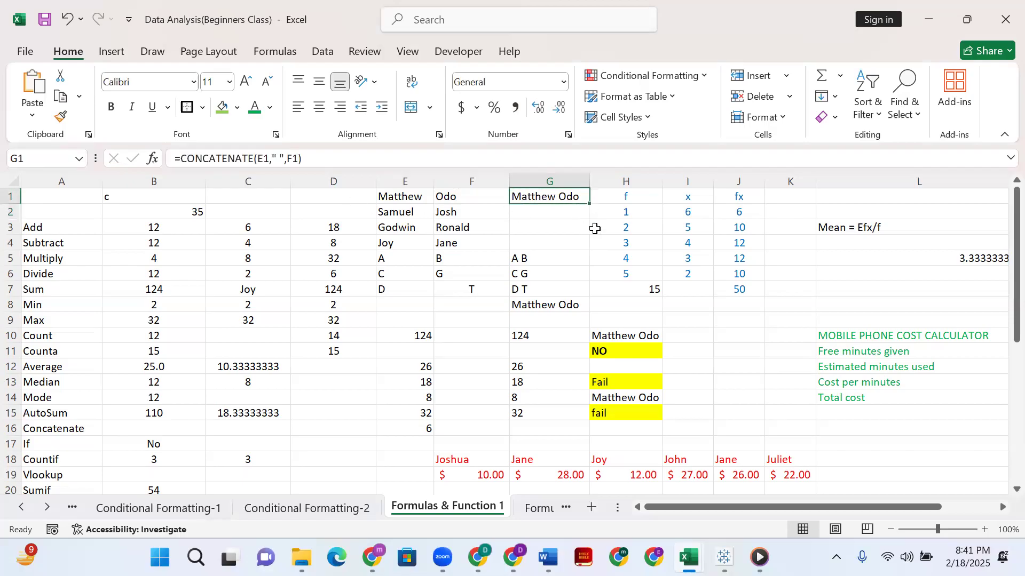
left_click_drag(589, 204, 590, 249)
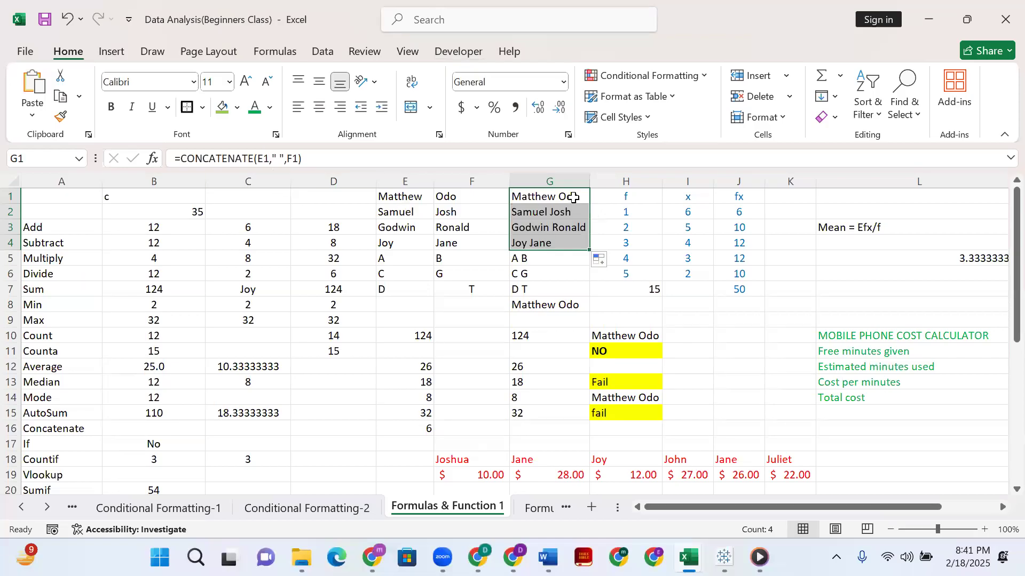
left_click(572, 197)
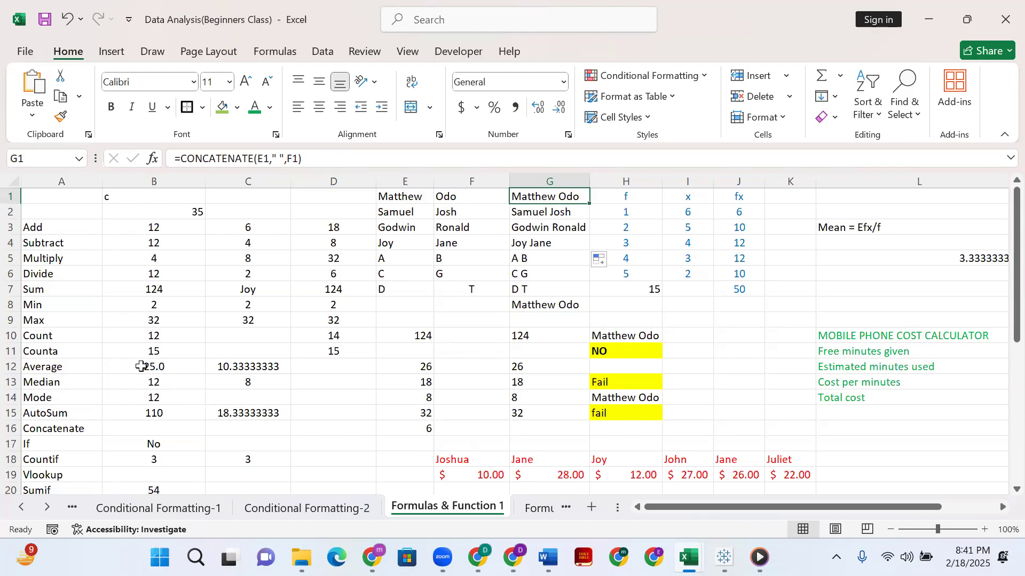
Locate the If row and examine the formula in B17.
scroll(101, 360, "down", 2)
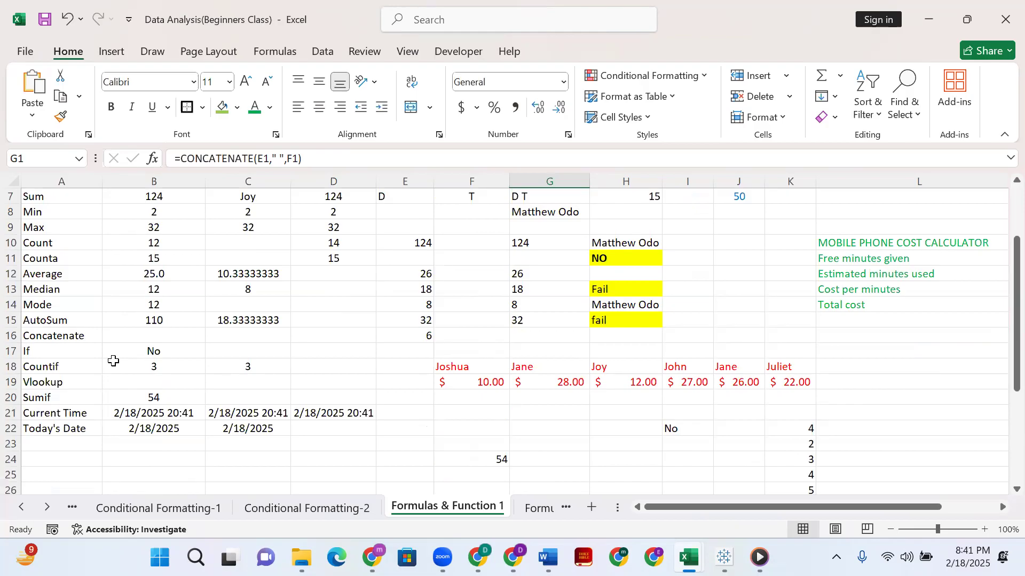
left_click(124, 354)
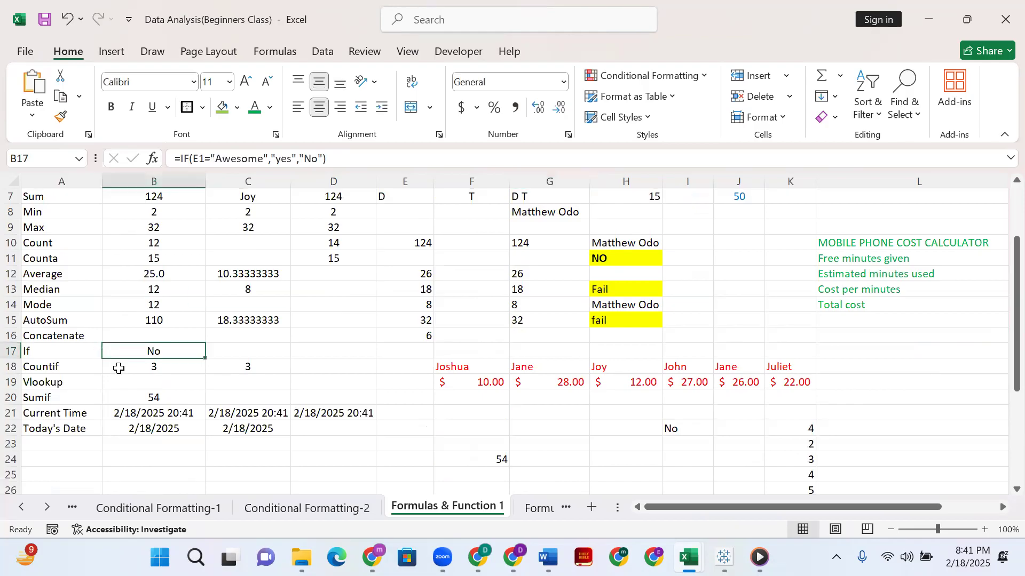
left_click(33, 354)
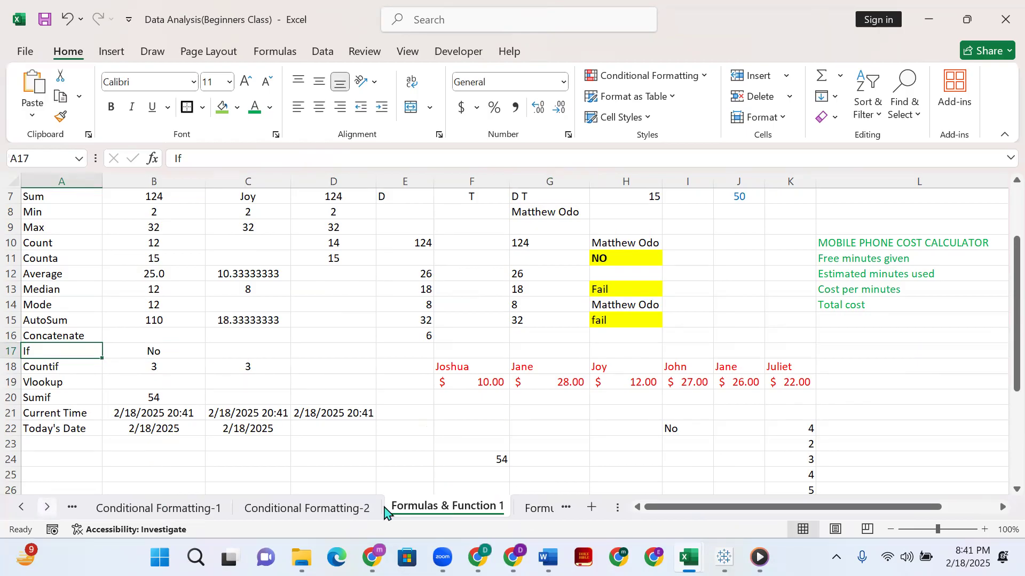
Review the IF formula beside the If label and return to the name columns at the start of the sheet.
left_click(384, 510)
left_click(317, 511)
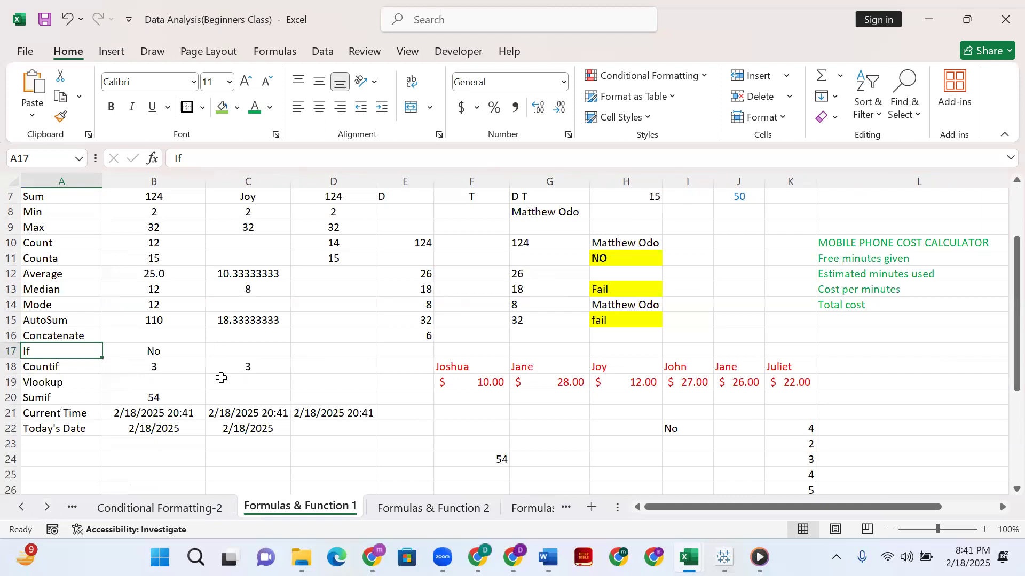
left_click(181, 352)
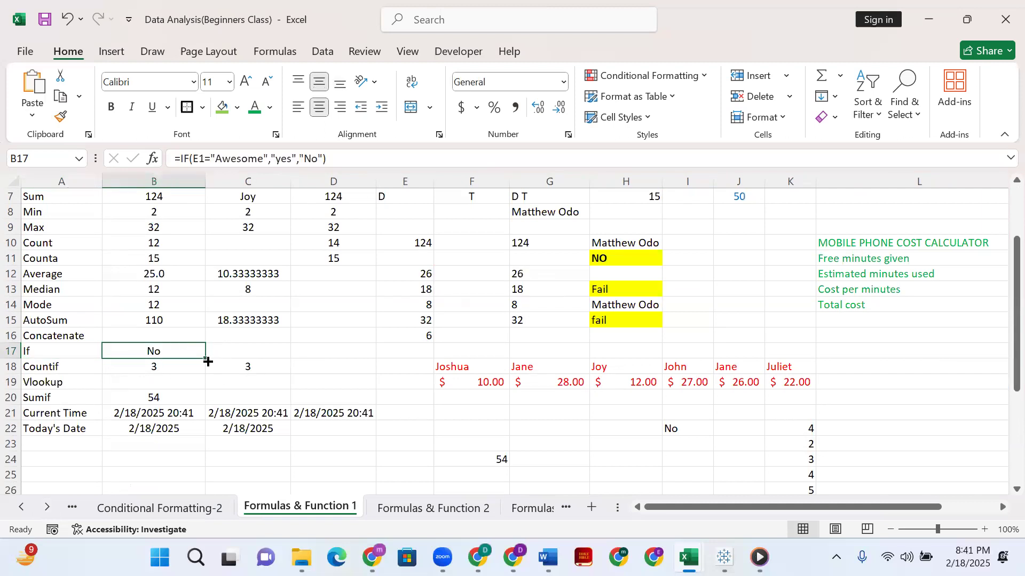
left_click(165, 380)
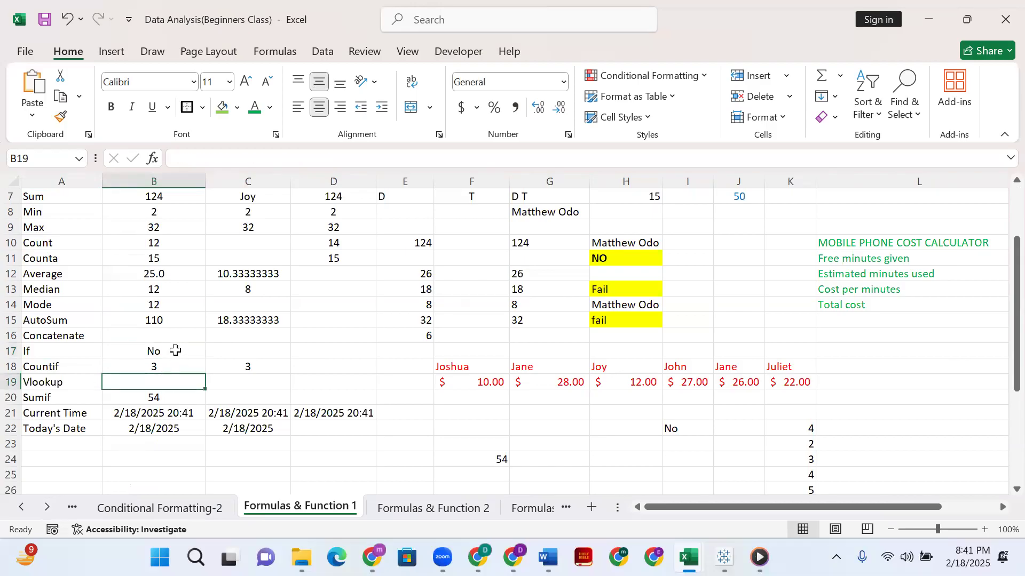
scroll(598, 214, "up", 2)
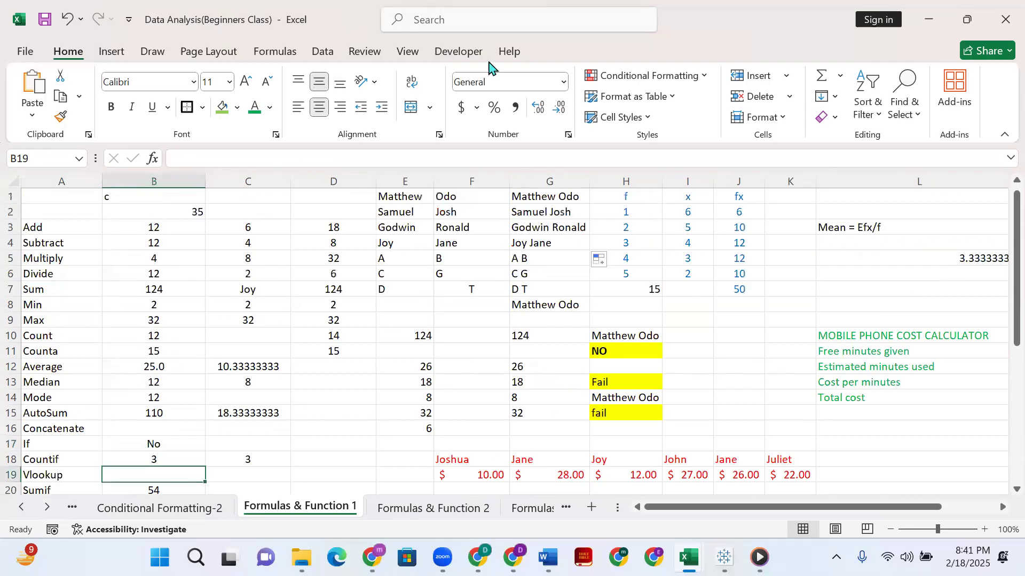
left_click(375, 29)
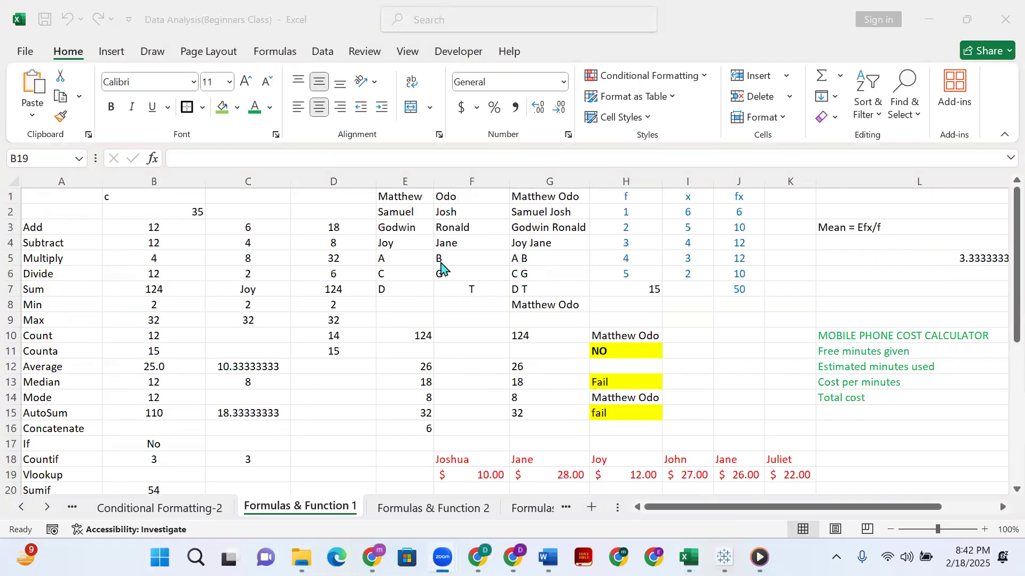
Replace the value in F5 with 9 and check the CONCATENATE formula in G5.
left_click(443, 260)
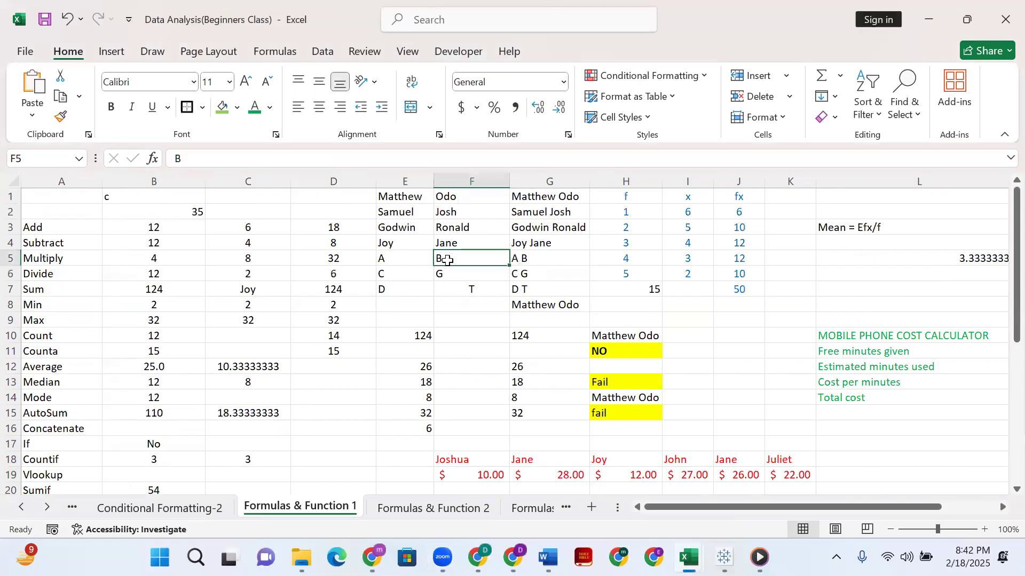
type("9")
key("Return")
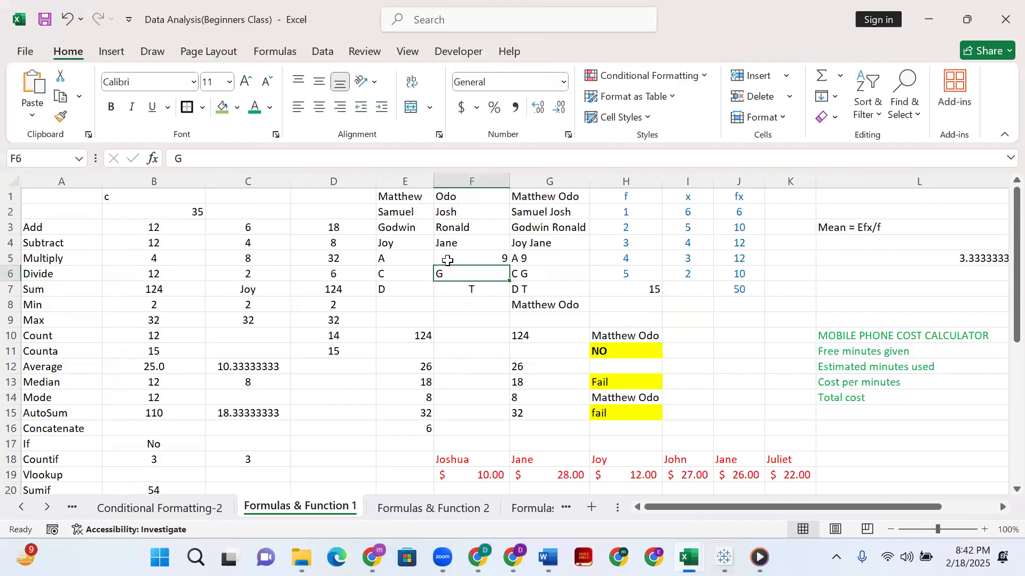
left_click(526, 263)
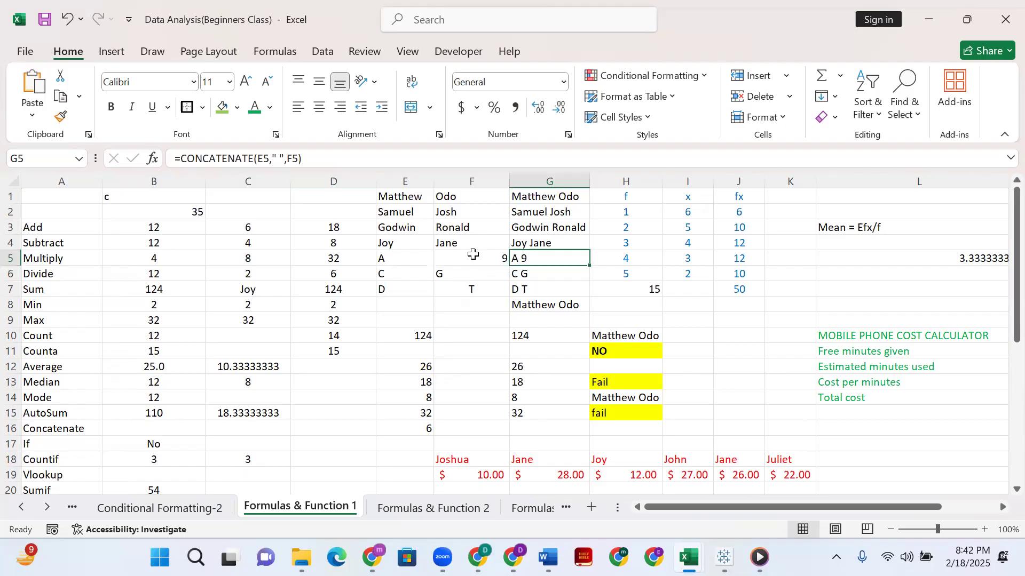
left_click(457, 275)
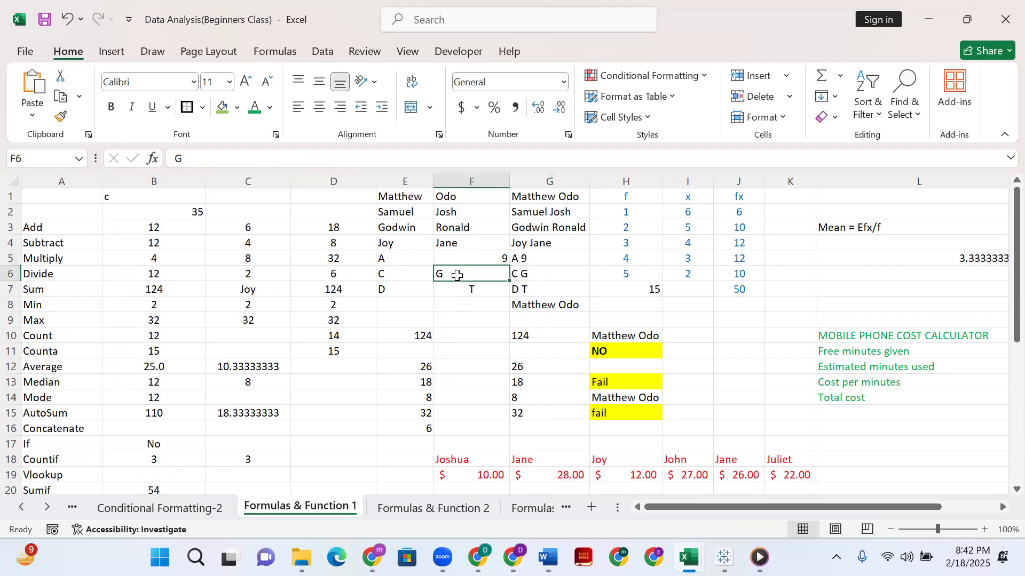
Set F5 to 666 and compare E5:F5 with the joined text in G5.
left_click(490, 259)
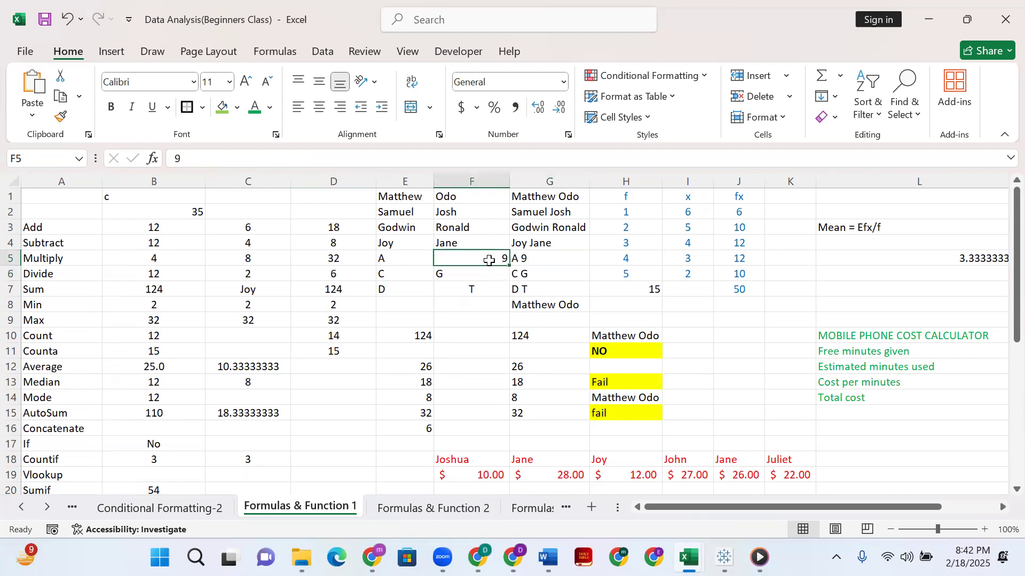
double_click(489, 260)
key("BackSpace")
type("666")
key("Return")
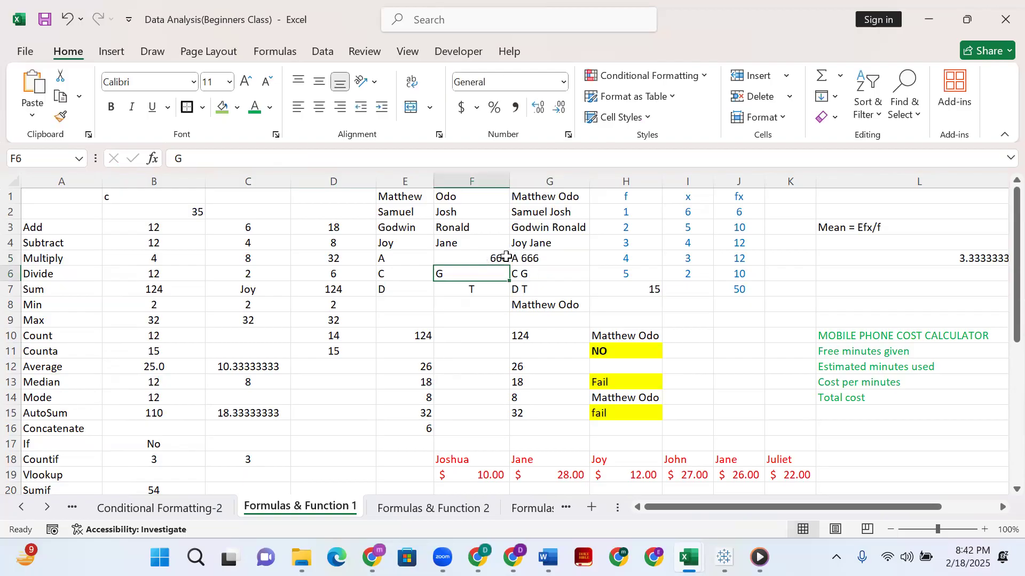
left_click(406, 260)
left_click_drag(406, 260, 448, 260)
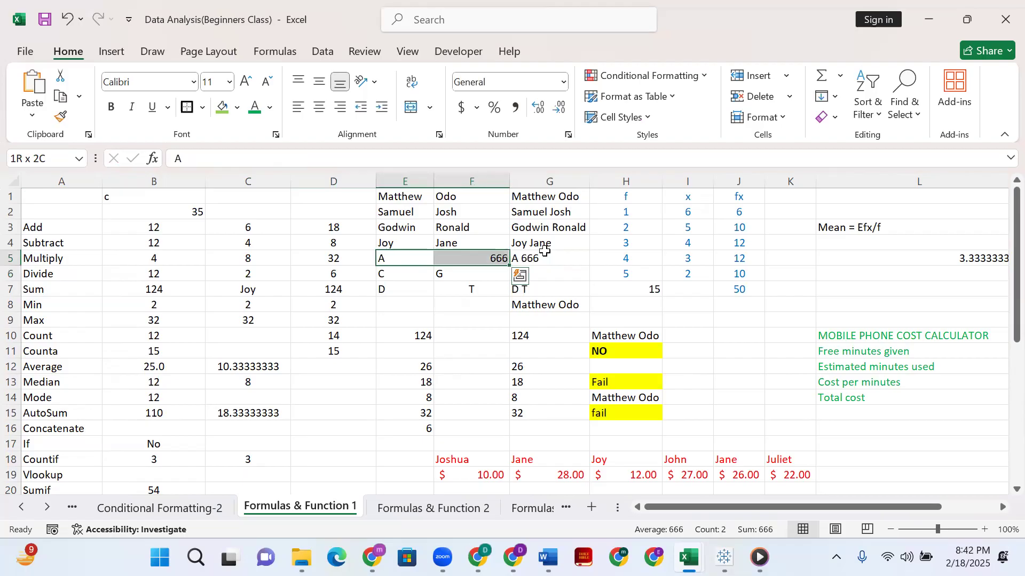
left_click(557, 261)
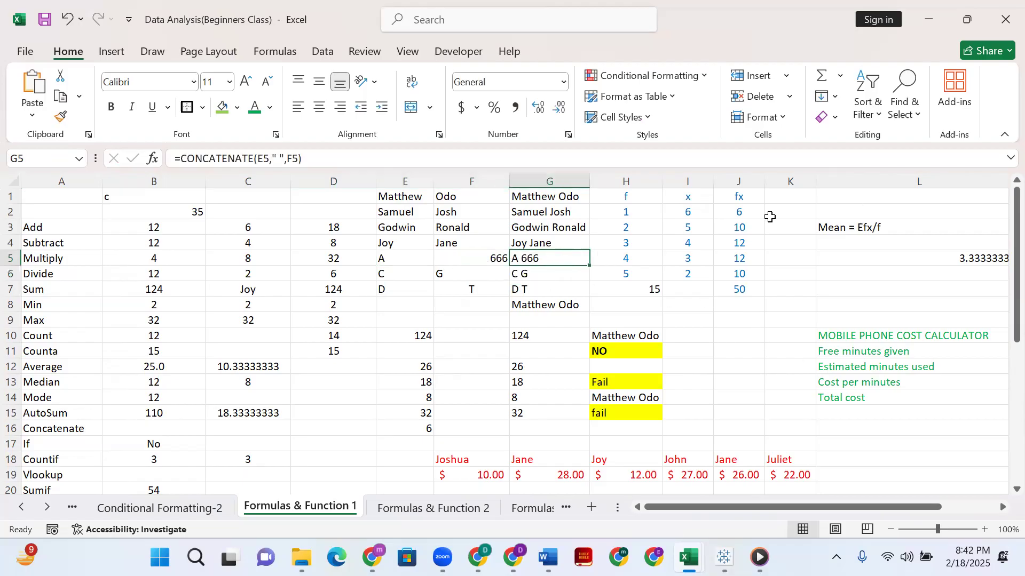
left_click(749, 214)
left_click(675, 241)
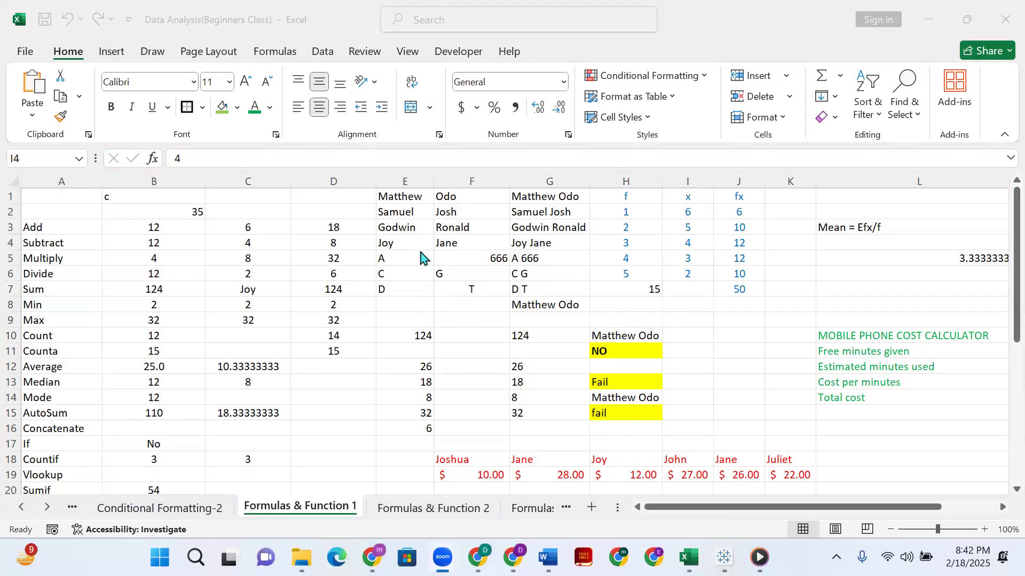
Start a CONCATENATE formula in G27 that joins D27, a space in quotes and E27.
scroll(420, 258, "down", 4)
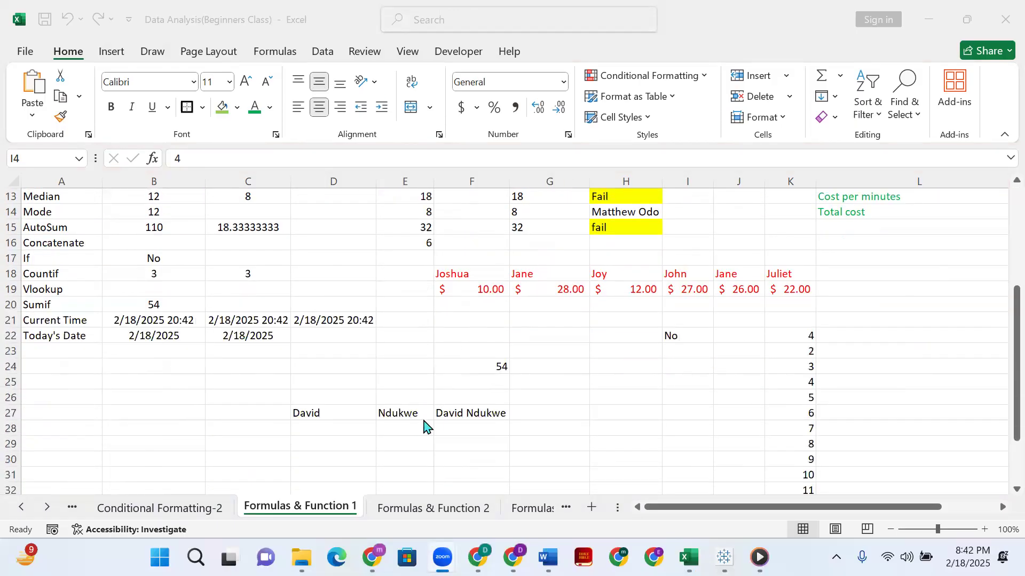
left_click(556, 412)
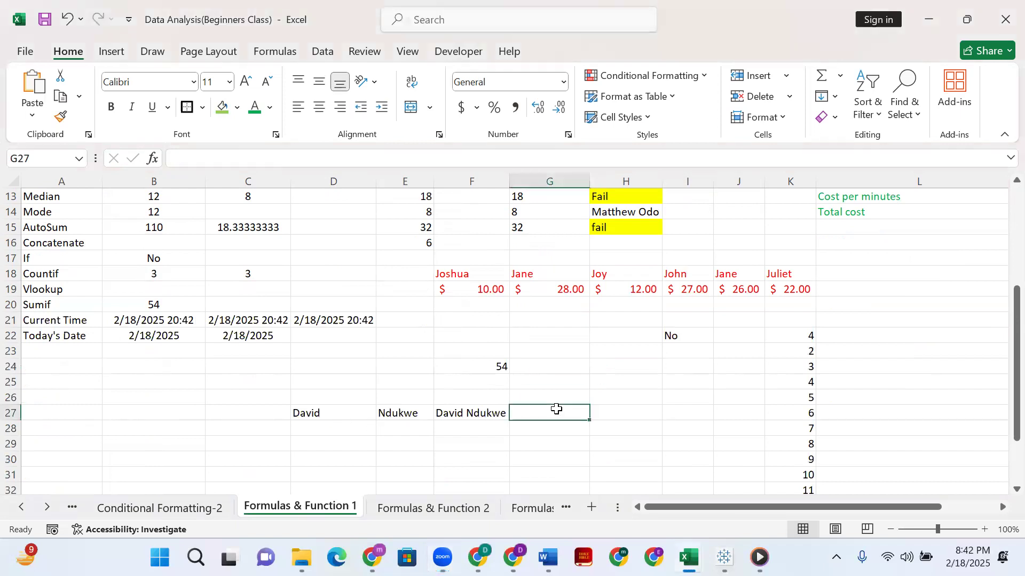
type("=con")
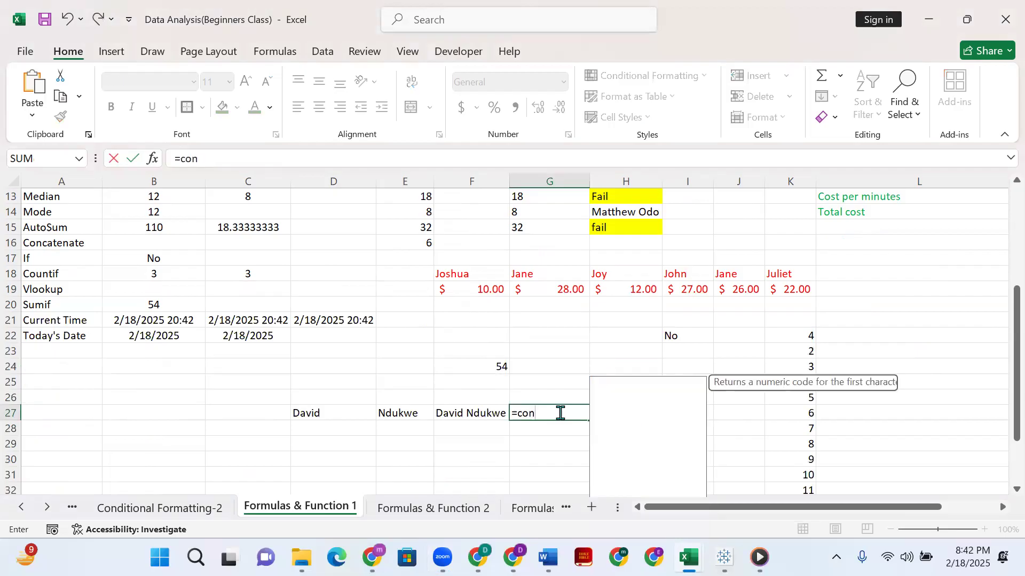
type("cate")
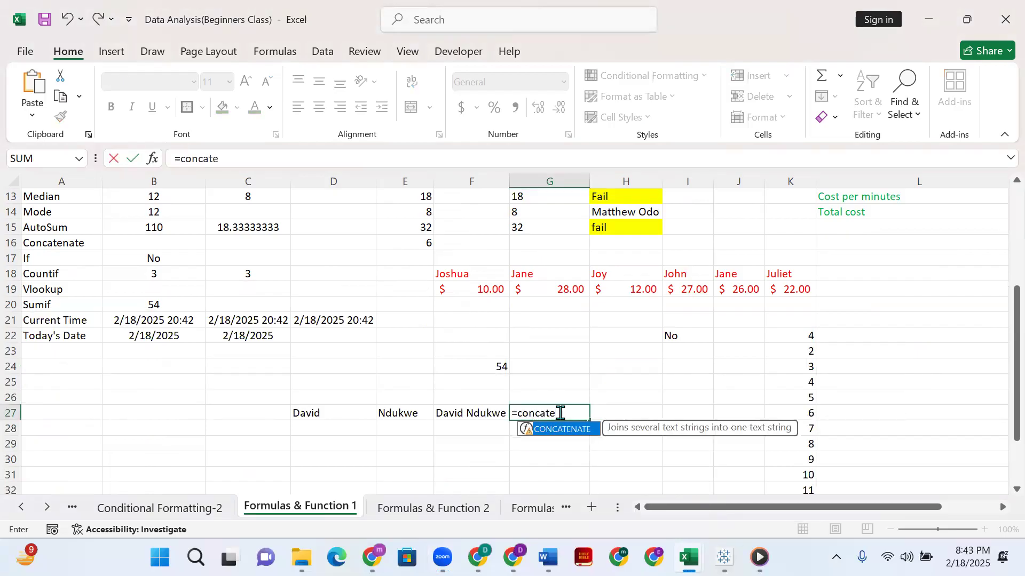
type("nate(")
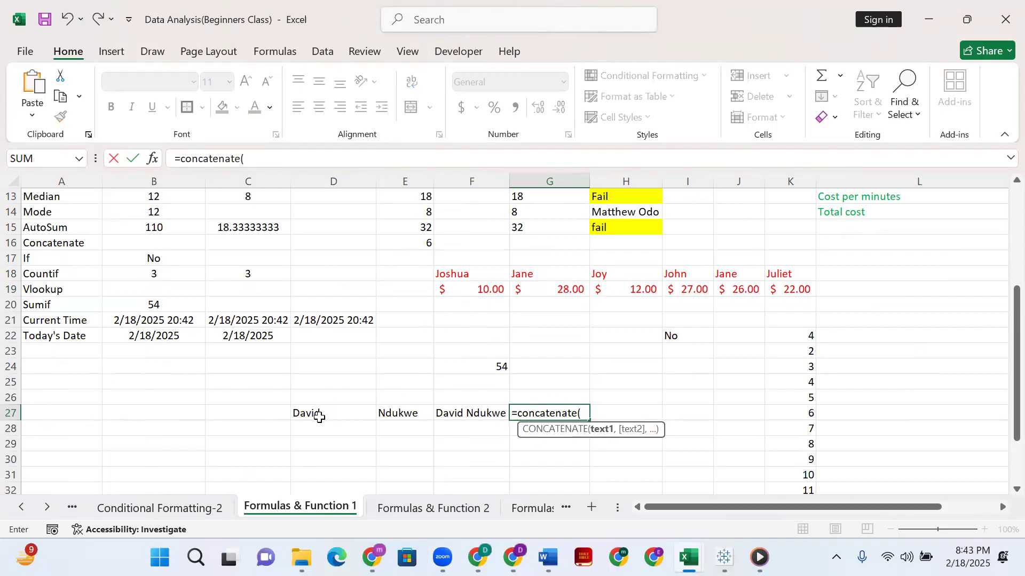
left_click(318, 411)
type(",")
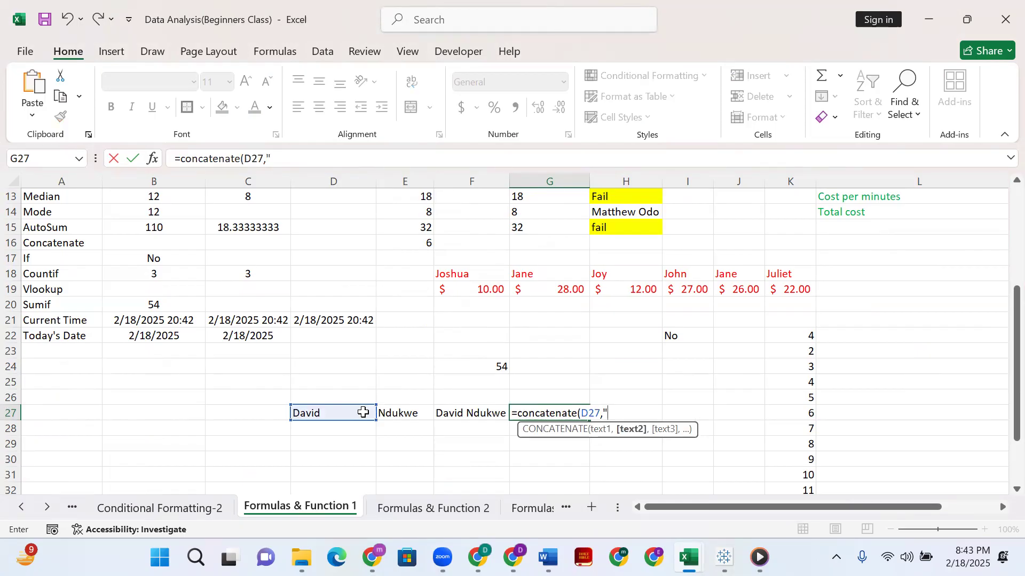
type("\" \",")
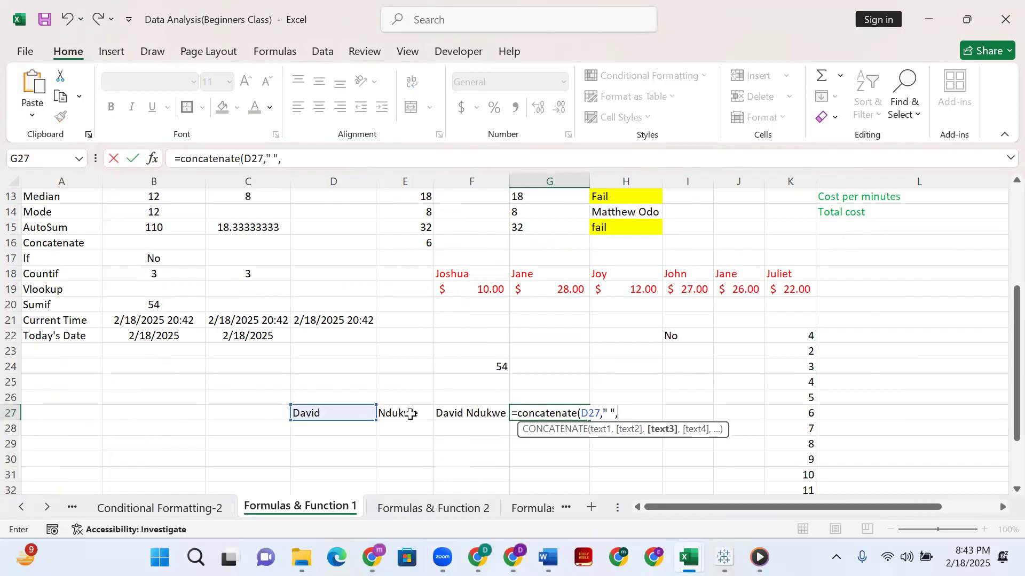
left_click(407, 414)
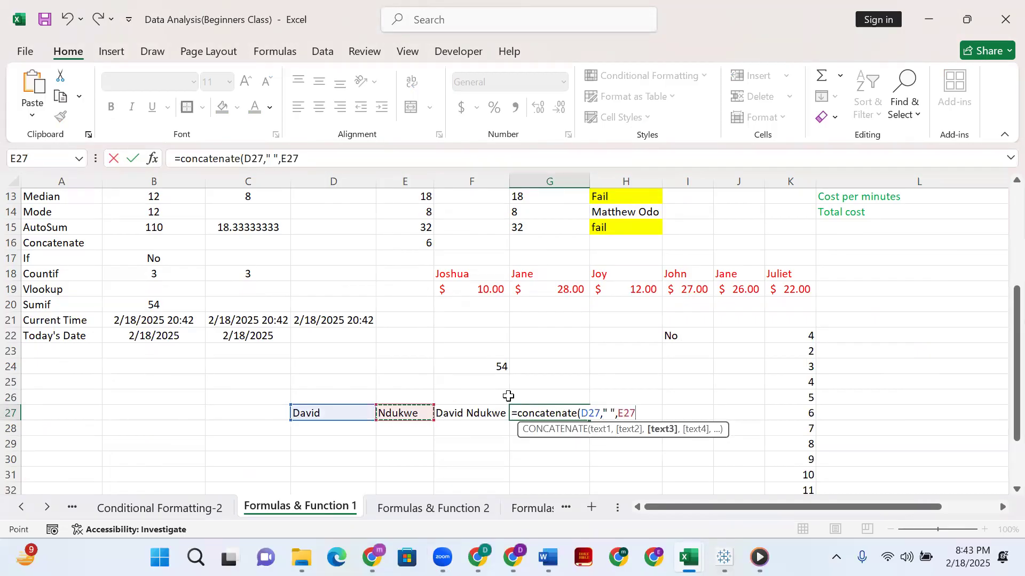
Complete the G27 formula by adding another quoted space and F27, giving =CONCATENATE(D27," ",E27," ",F27).
type(",\"")
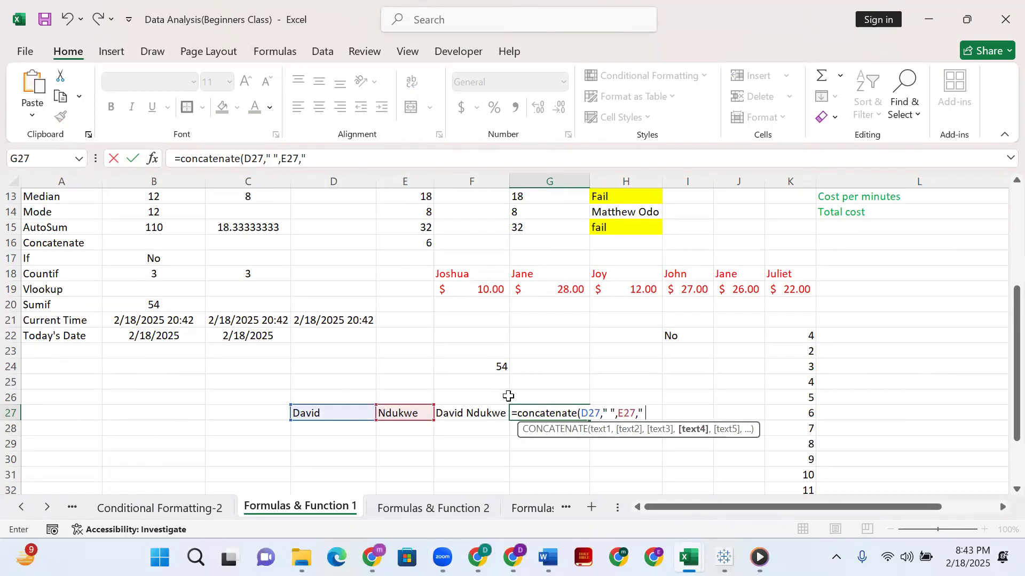
type(" \",")
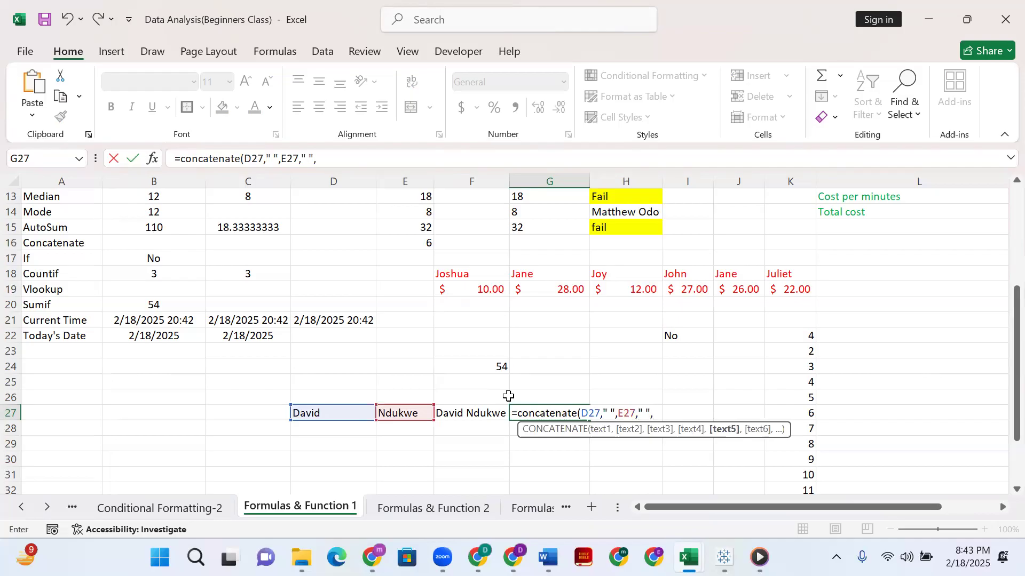
left_click(472, 418)
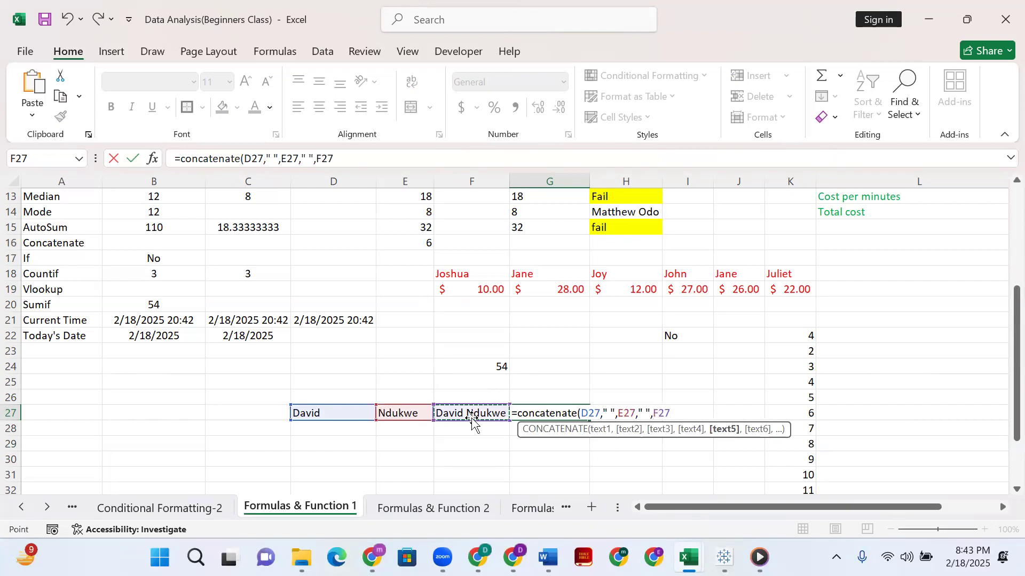
type(")")
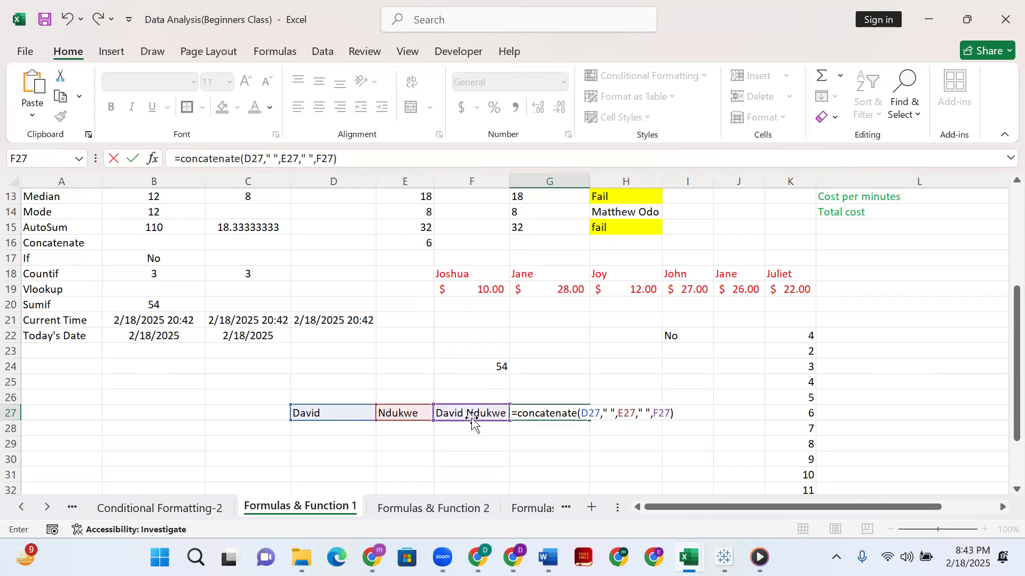
key("Return")
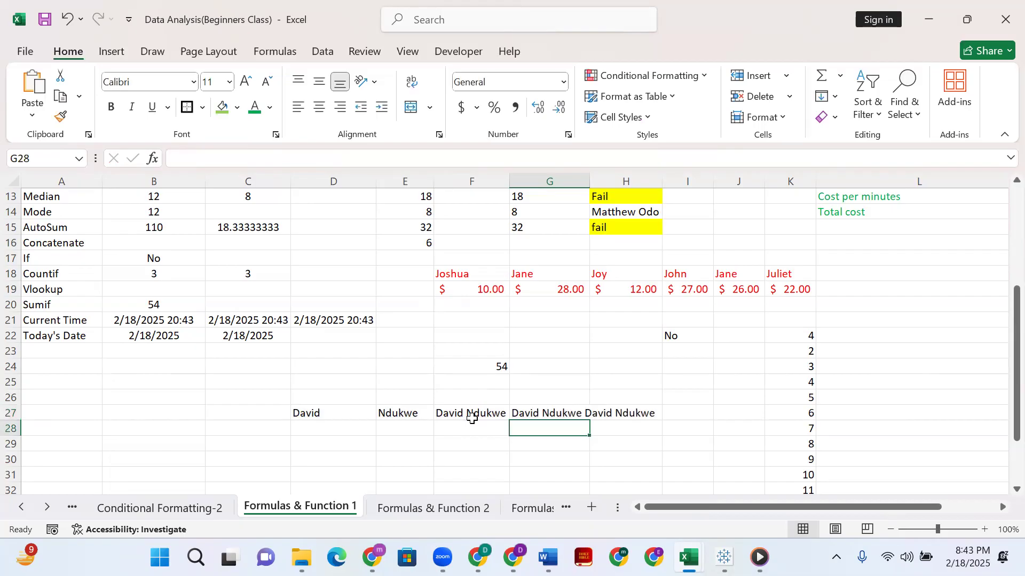
Autofit column G to its contents and review the formula in G27.
double_click(596, 177)
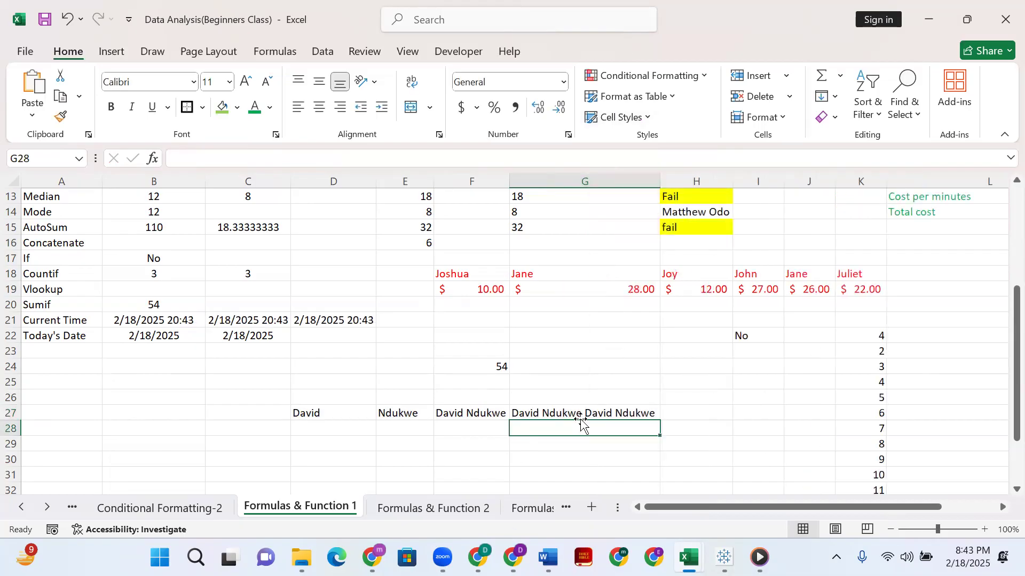
key("Up")
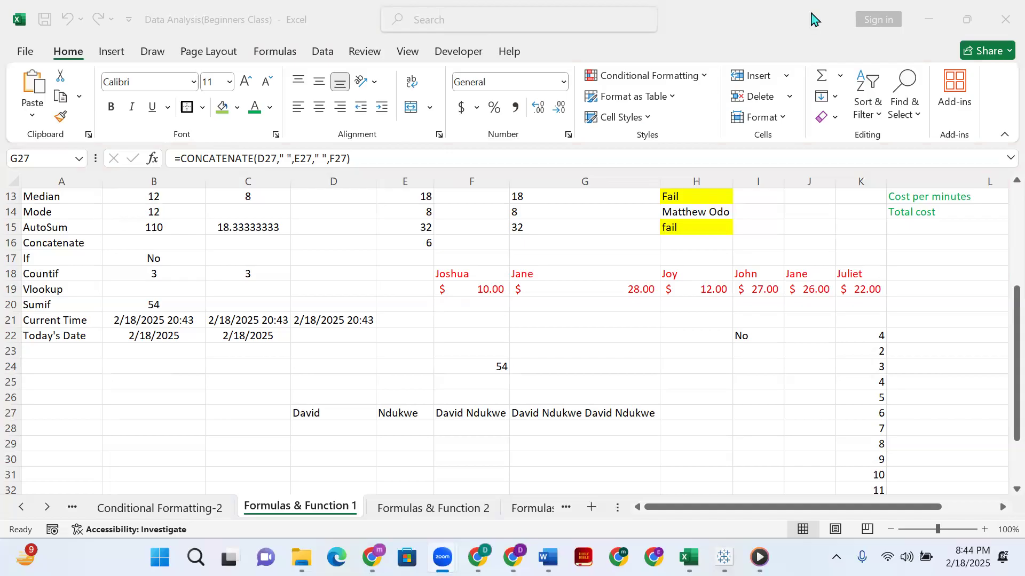
left_click(560, 413)
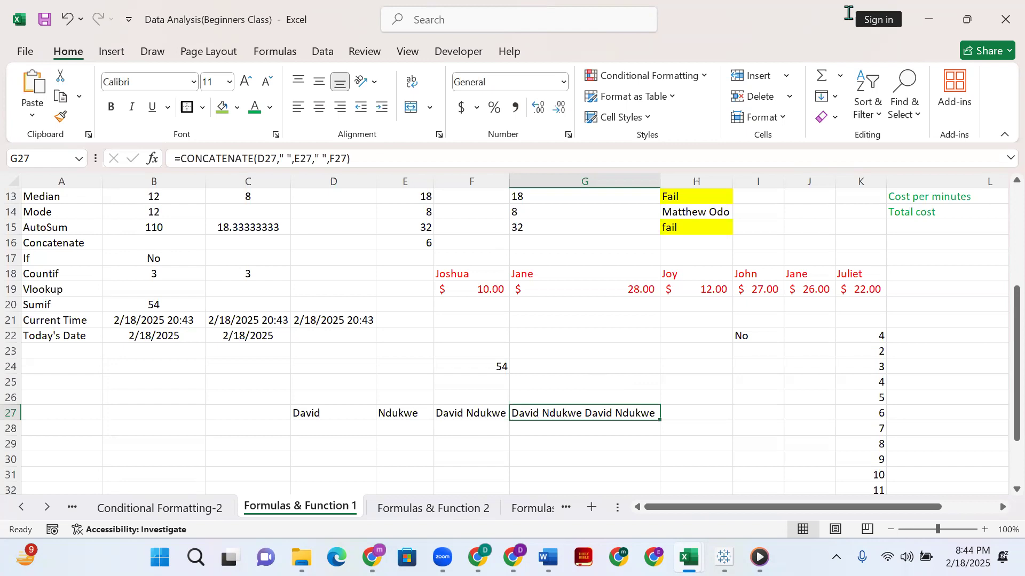
scroll(748, 389, "down", 1)
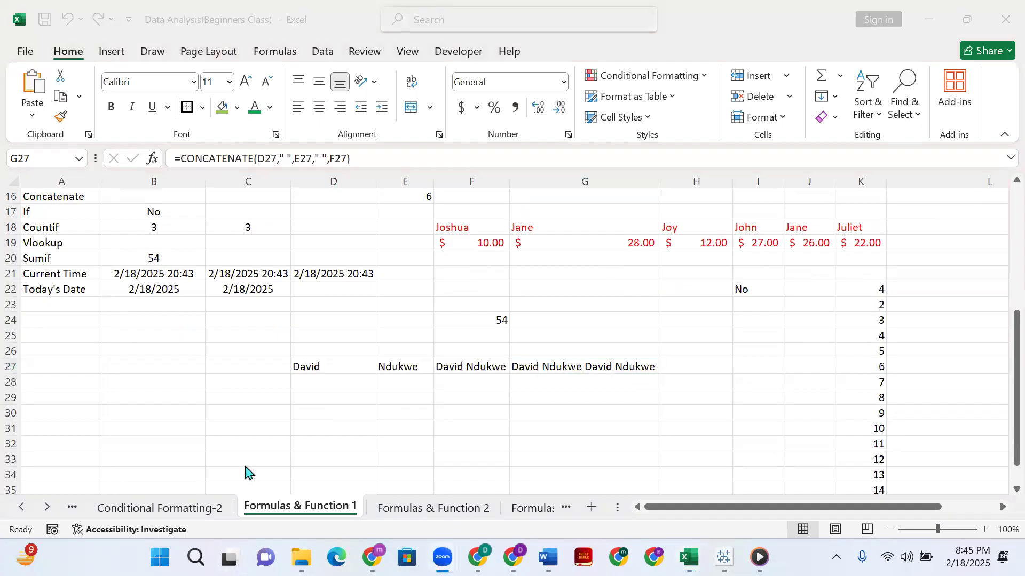
scroll(248, 470, "up", 1)
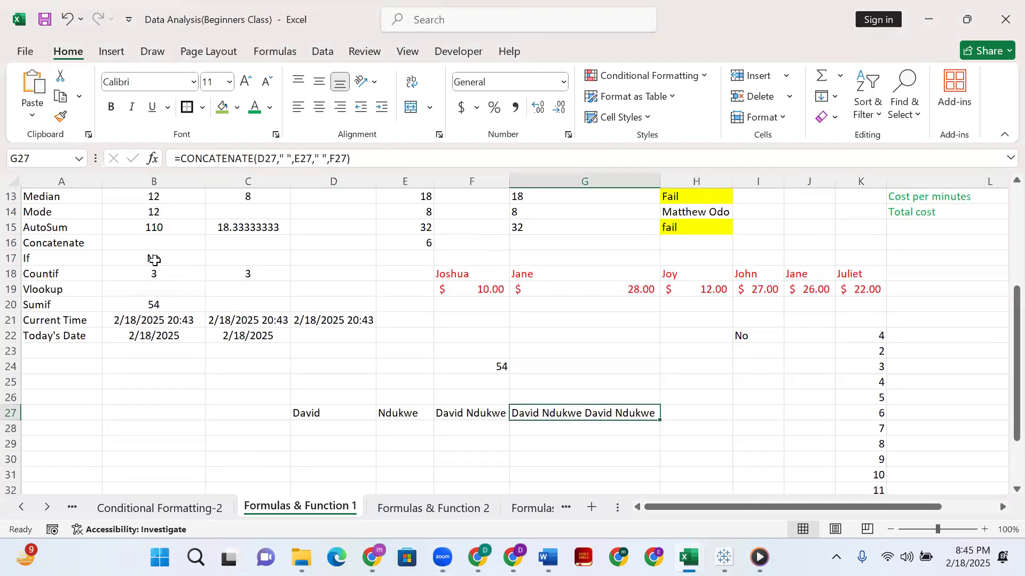
key("F2")
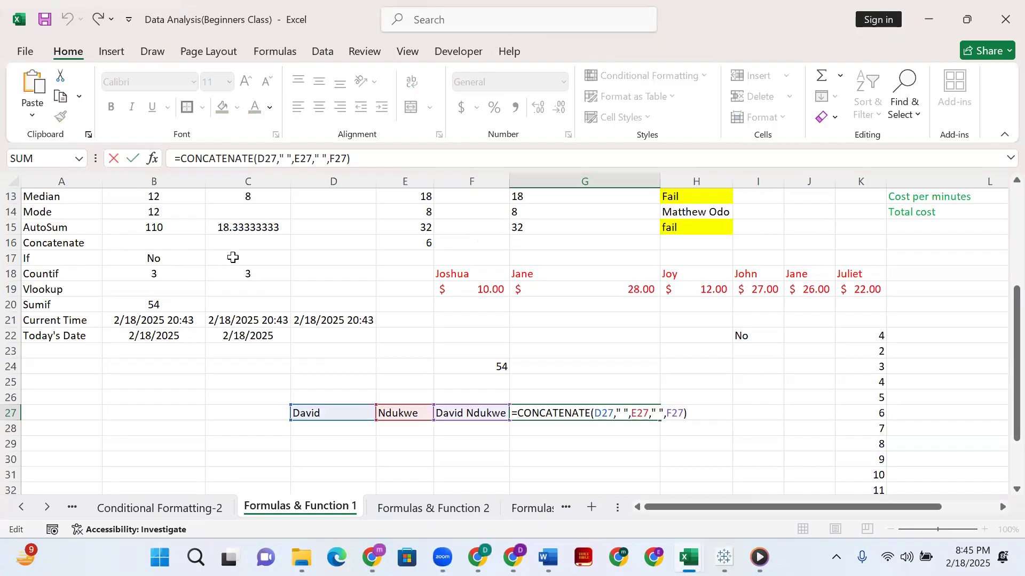
left_click(198, 257)
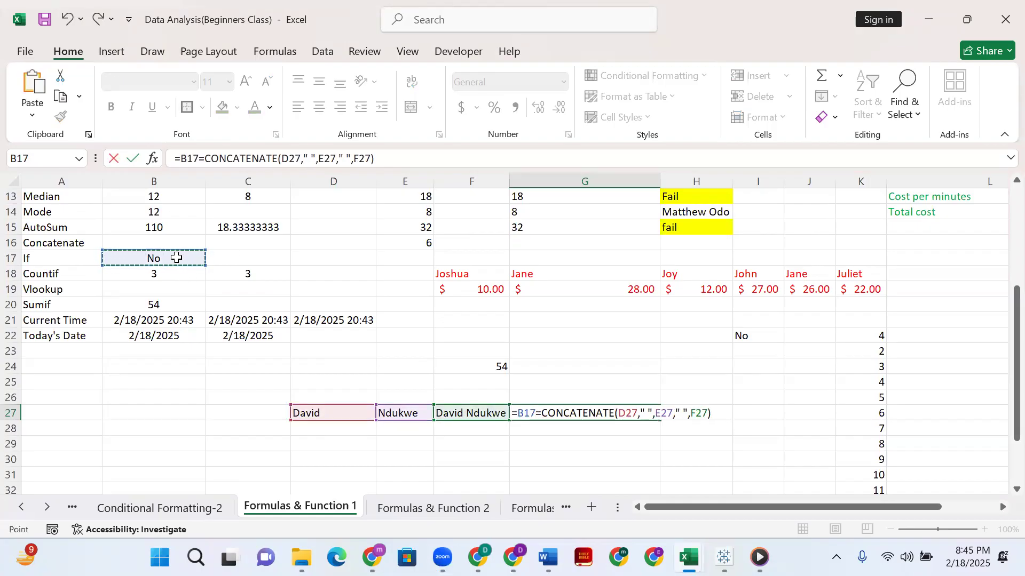
left_click(196, 381)
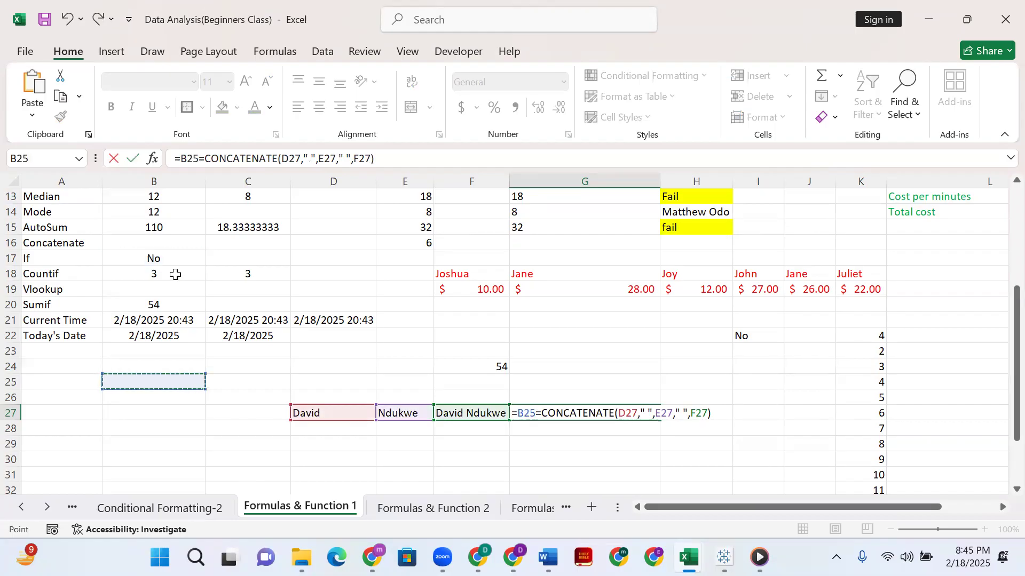
key("Escape")
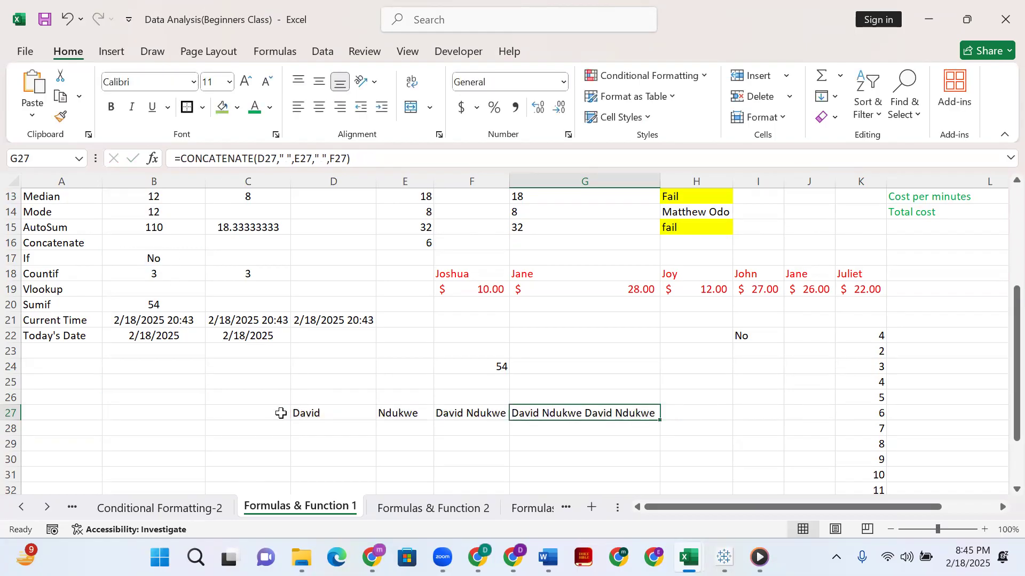
Inspect the IF formula in B17 and the COUNTIF formula in B18.
left_click(157, 261)
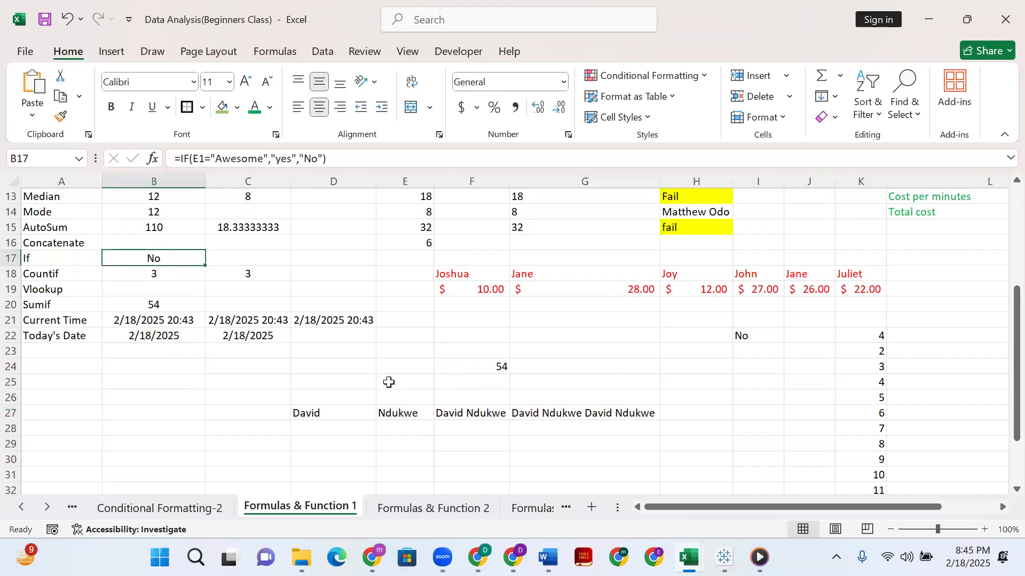
scroll(523, 329, "up", 4)
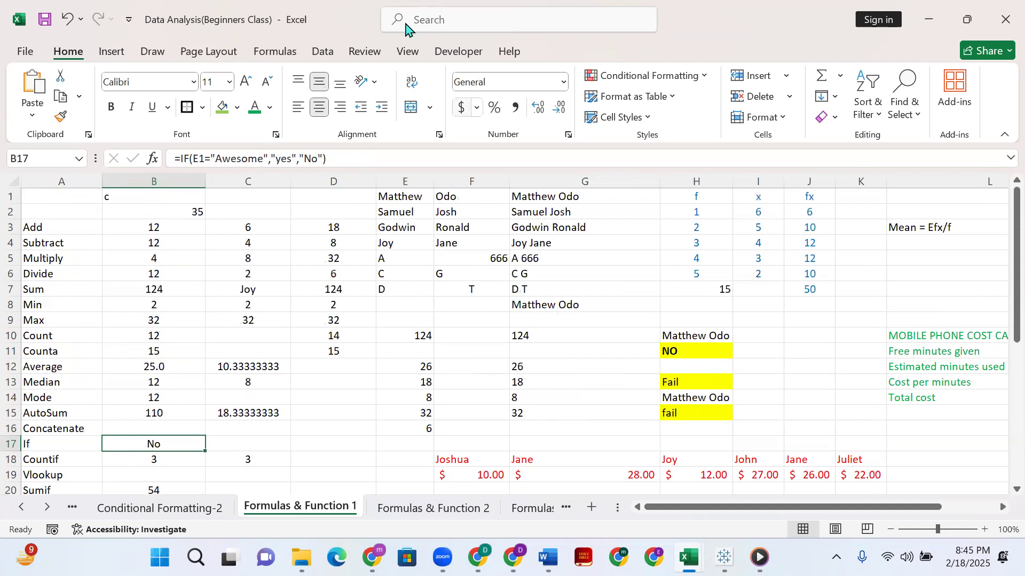
left_click(751, 399)
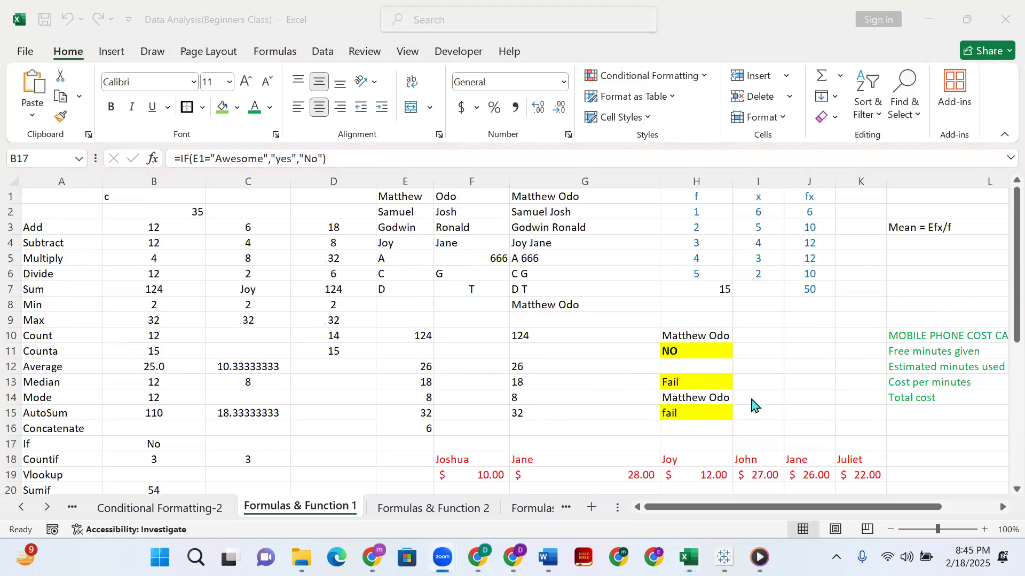
left_click(142, 459)
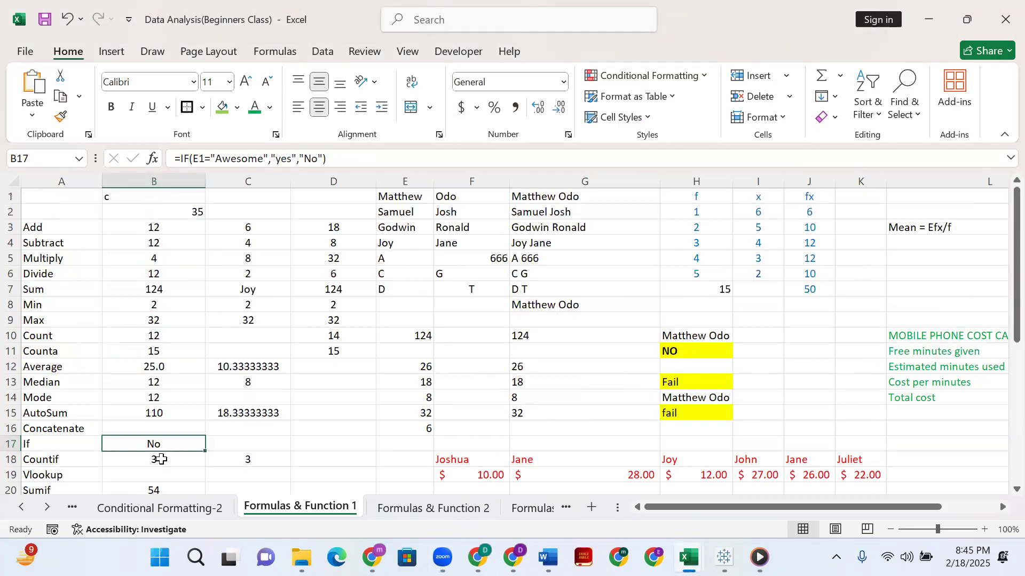
left_click(163, 459)
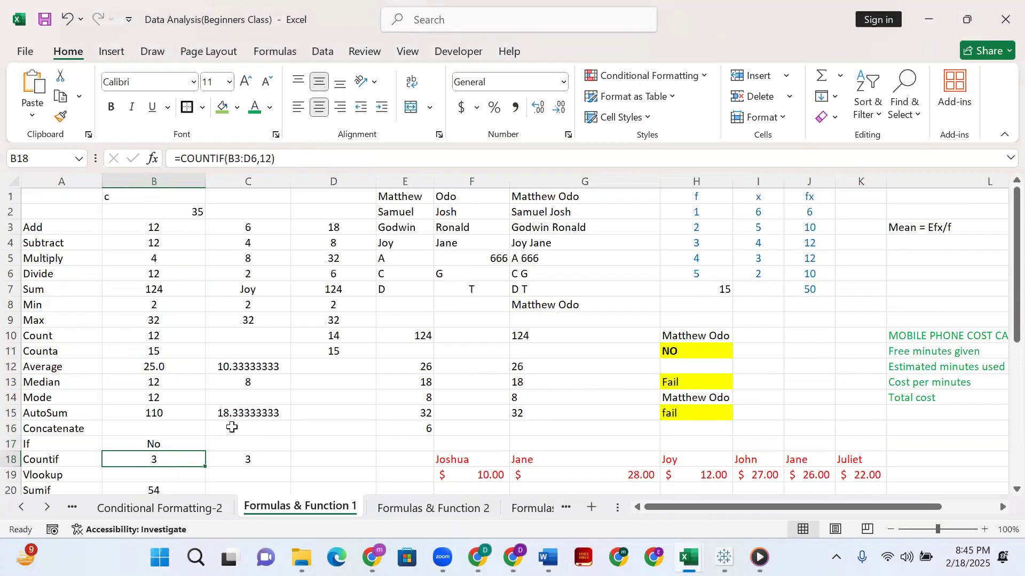
left_click(644, 145)
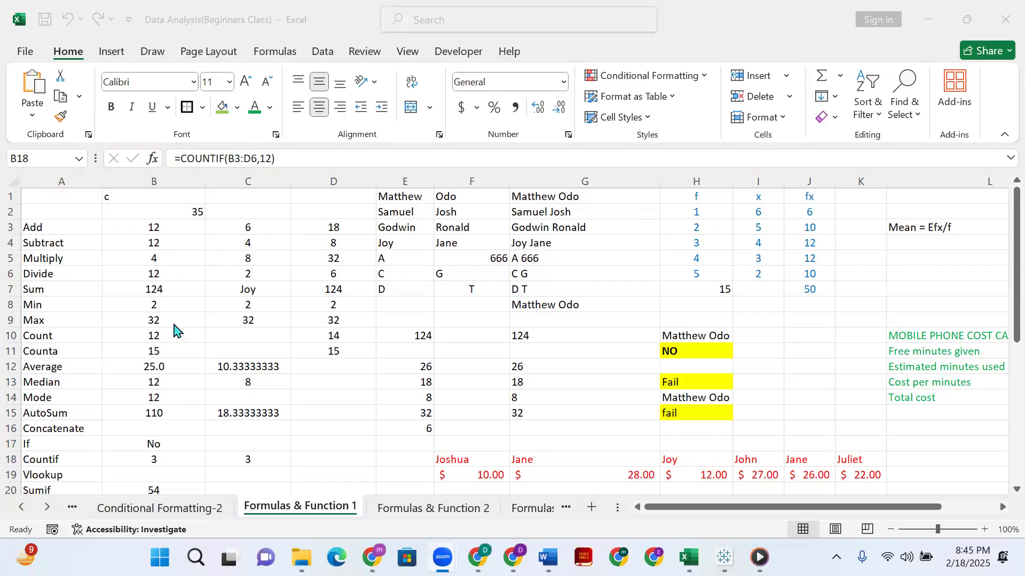
scroll(179, 341, "down", 1)
scroll(192, 342, "up", 1)
scroll(213, 298, "down", 1)
scroll(230, 363, "down", 4)
scroll(249, 352, "up", 5)
left_click(404, 198)
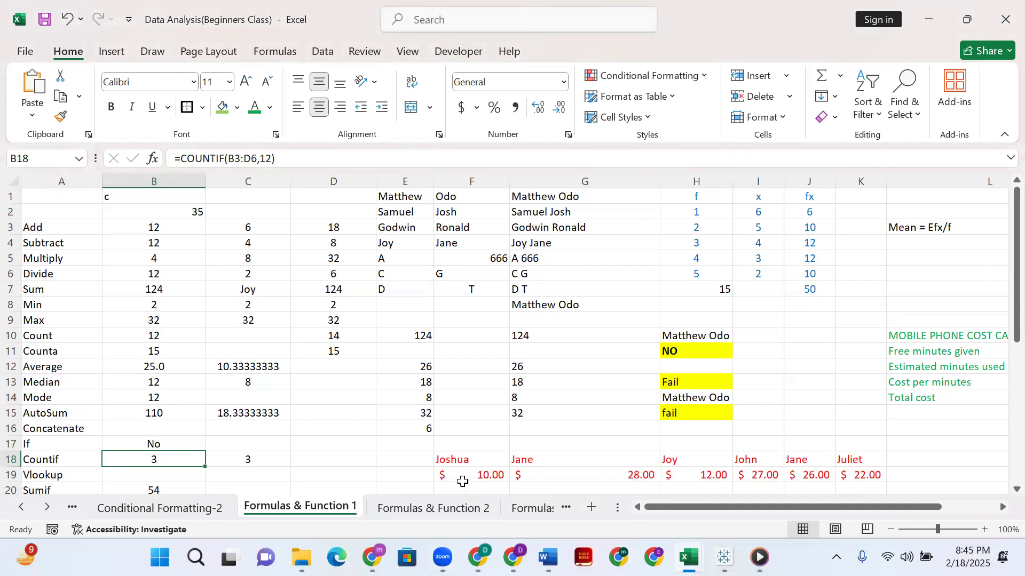
Switch to the Leave_Analysis workbook and look through the employee leave records, ending on the first employee's name and department in B2:C2.
mouse_move(688, 558)
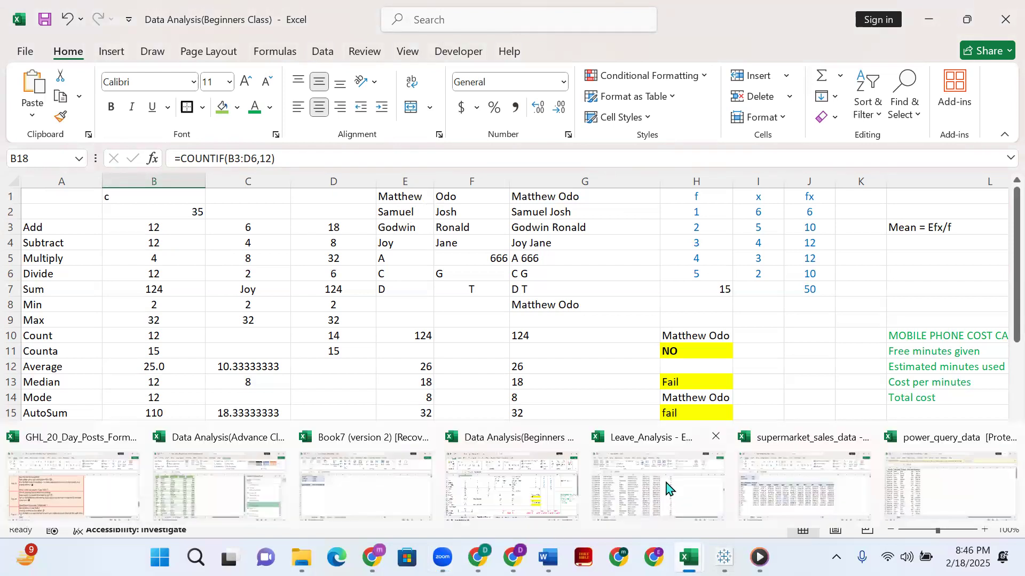
left_click(647, 491)
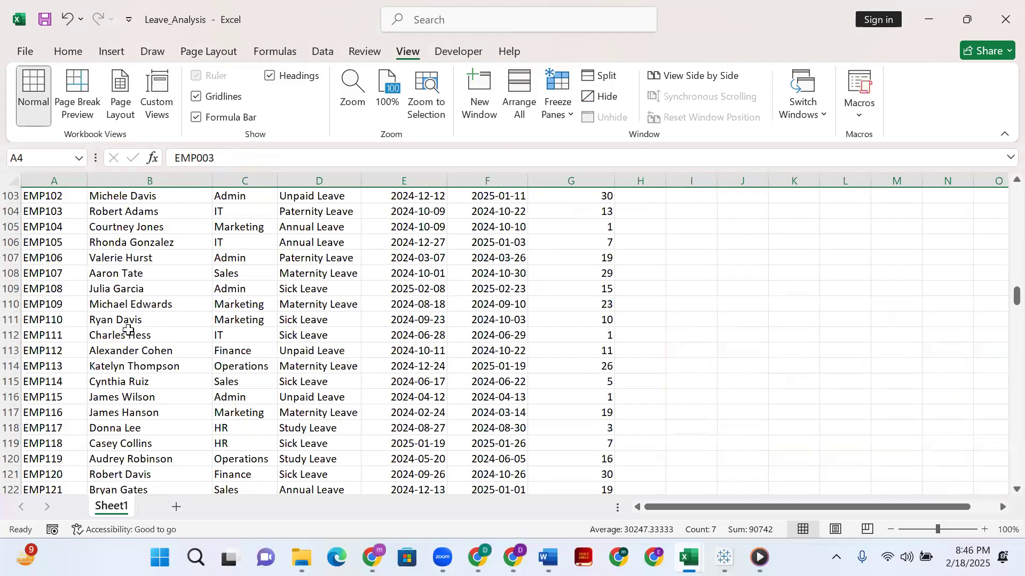
scroll(130, 296, "up", 7)
scroll(140, 289, "down", 20)
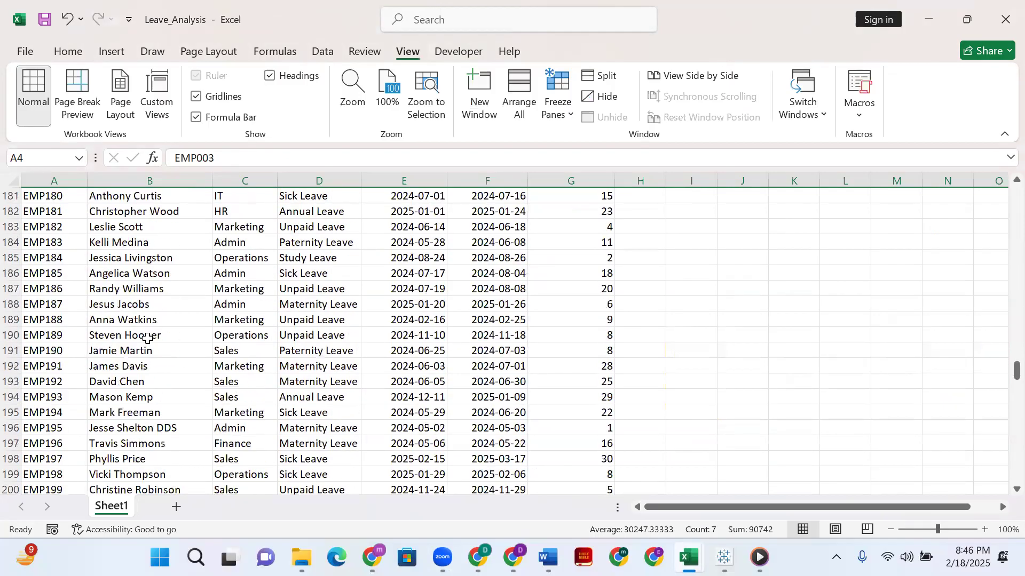
scroll(150, 322, "up", 20)
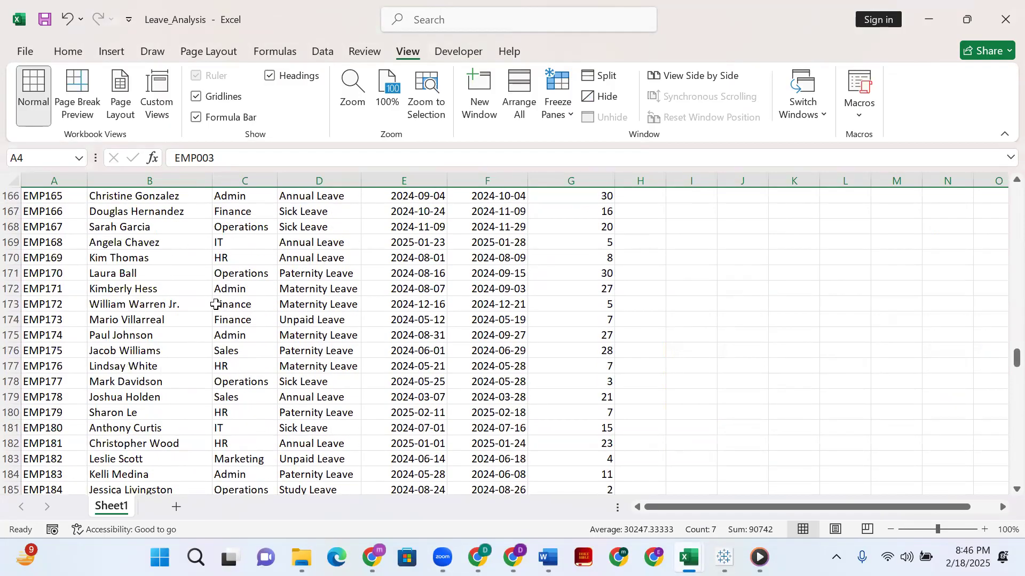
scroll(199, 303, "up", 20)
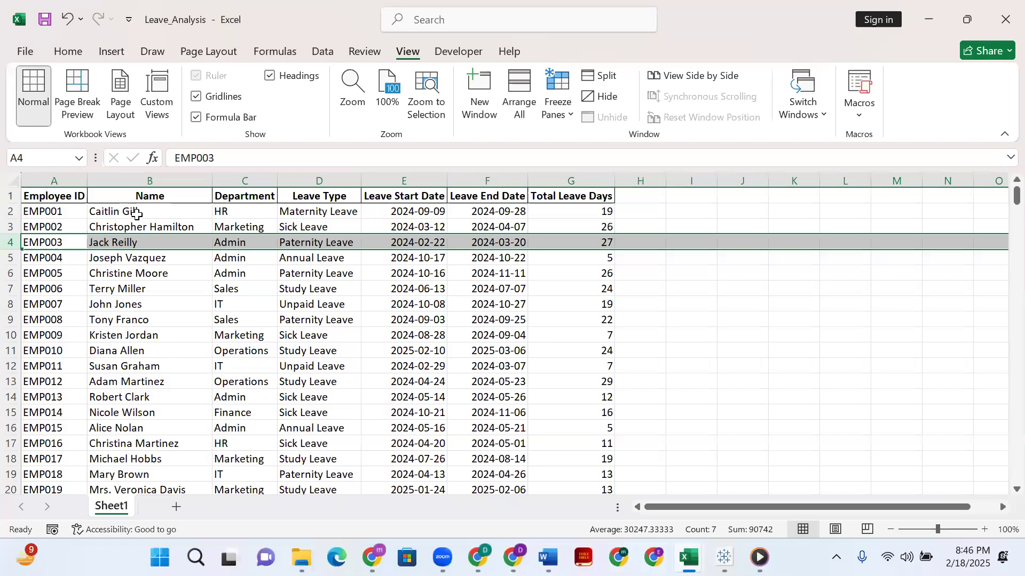
scroll(167, 293, "down", 1)
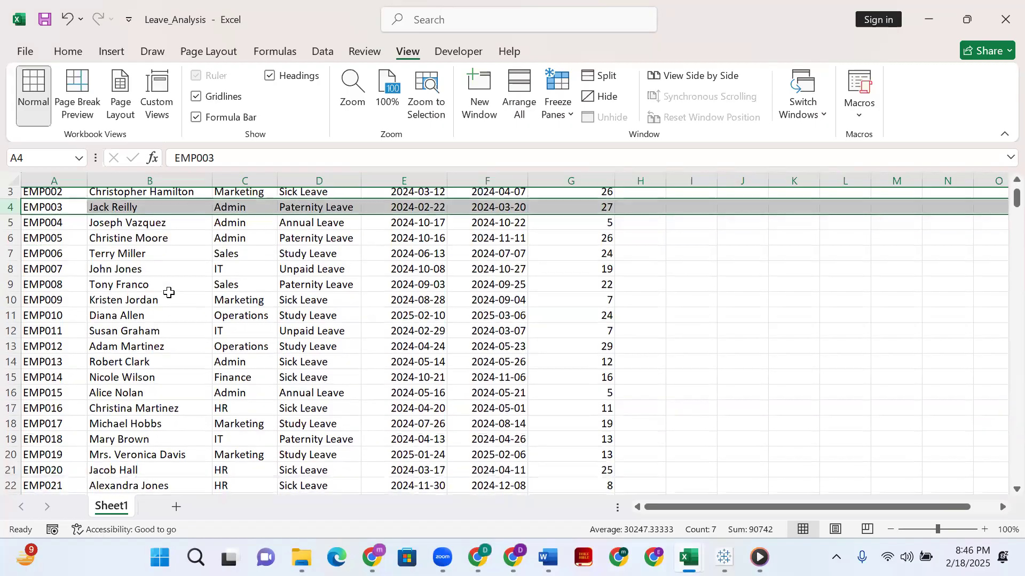
scroll(128, 208, "up", 1)
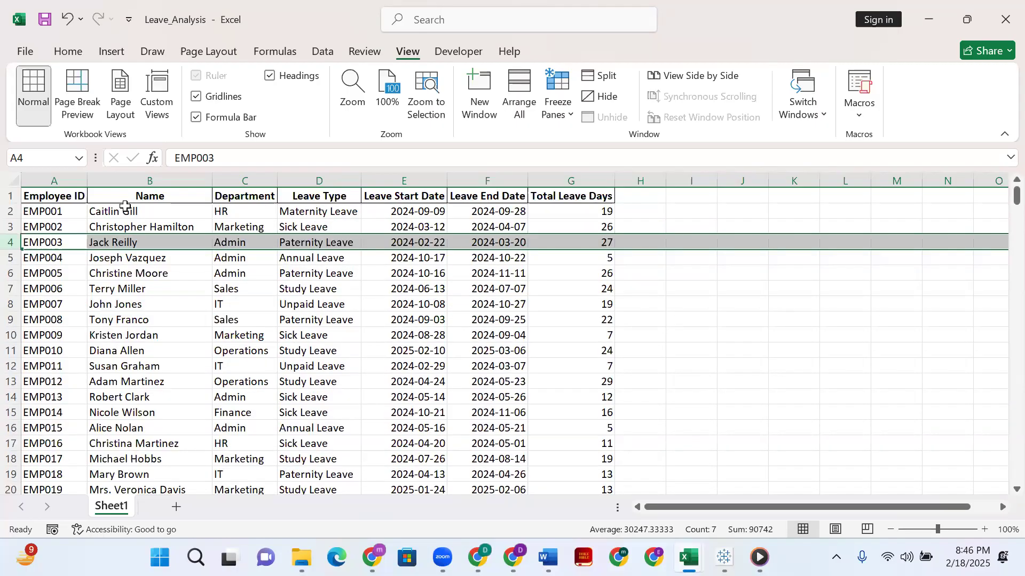
left_click(131, 216)
left_click(225, 211, "ctrl")
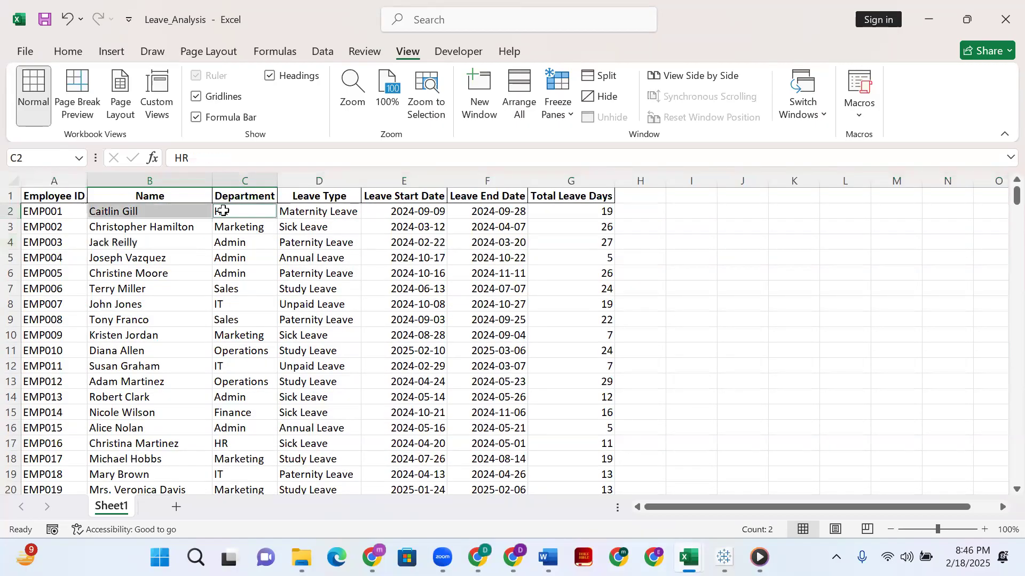
Return to the Data Analysis(Beginners Class) workbook and clear the arguments of the CONCATENATE formula in G1.
mouse_move(688, 557)
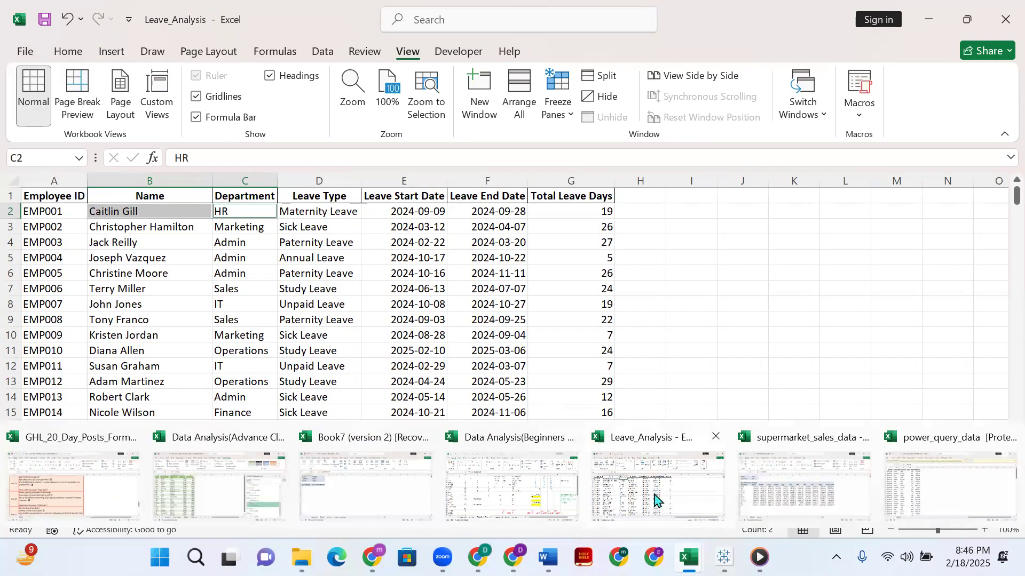
left_click(494, 490)
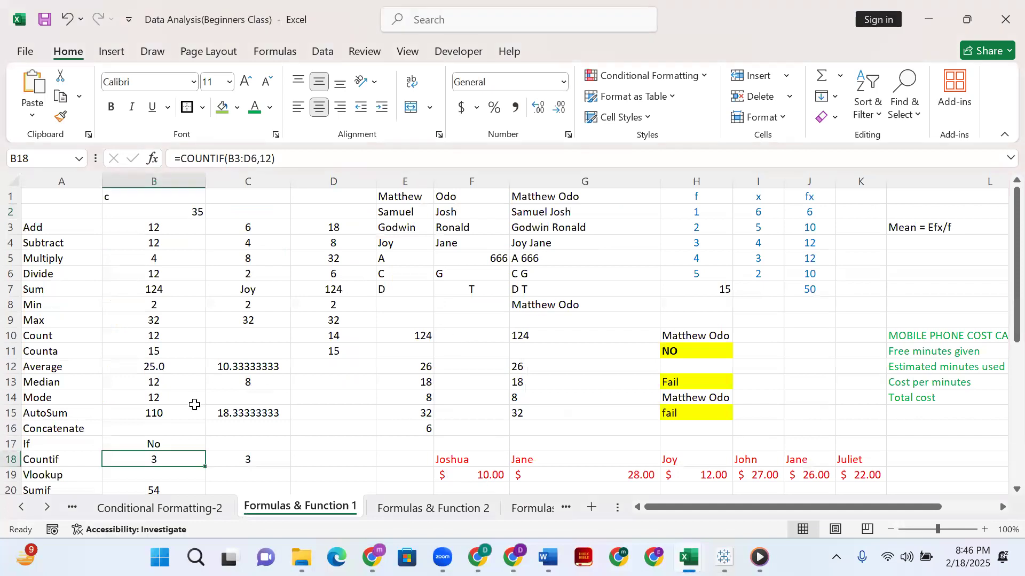
left_click(554, 202)
left_click(303, 157)
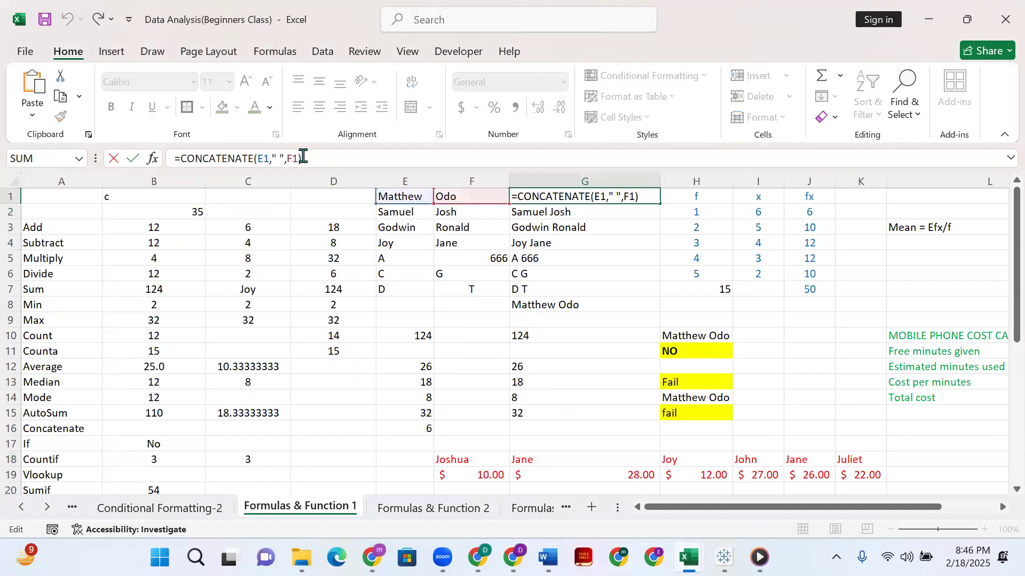
key("BackSpace")
key("BackSpace")
key("BackSpace")
key("BackSpace")
key("BackSpace")
key("BackSpace")
key("BackSpace")
key("BackSpace")
key("BackSpace")
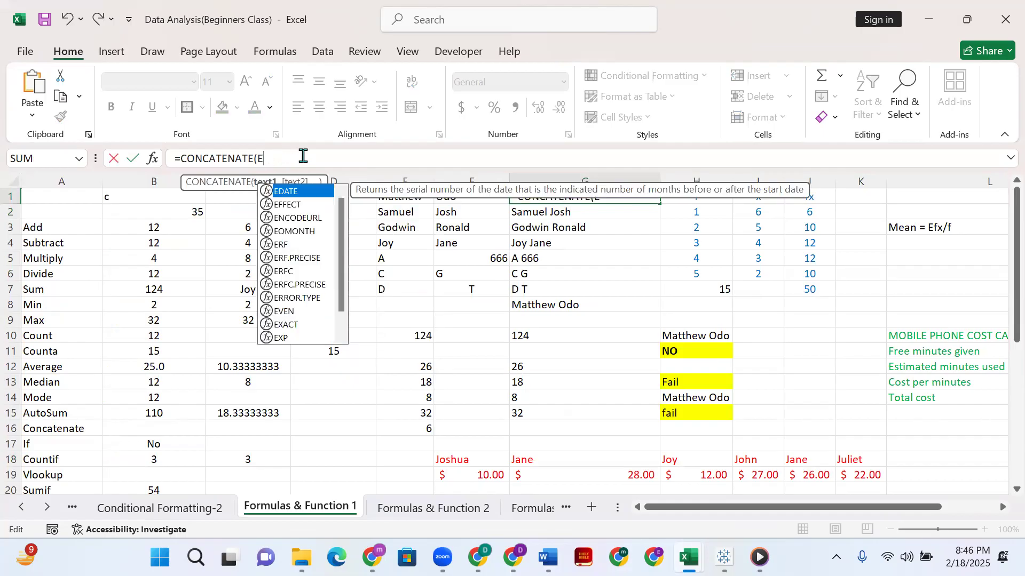
type("(")
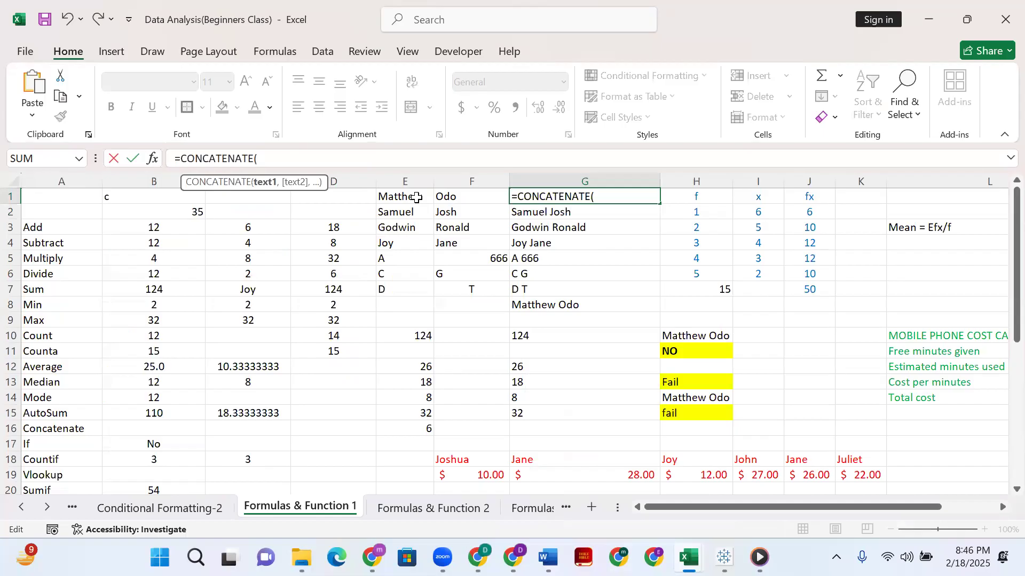
Rebuild the G1 formula with E1, a space in quotes and F1, giving =CONCATENATE(E1," ",F1).
left_click(416, 197)
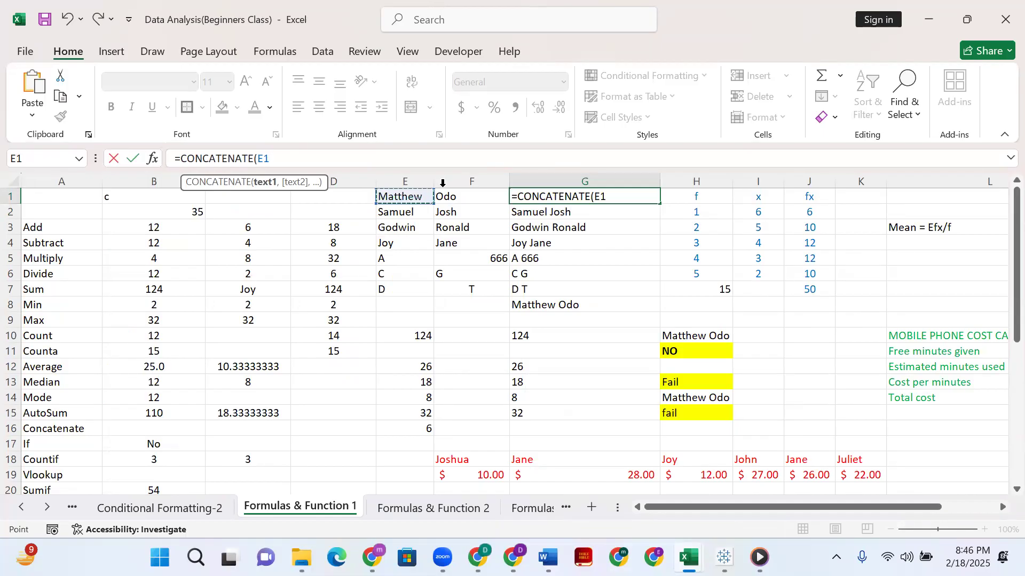
type(",")
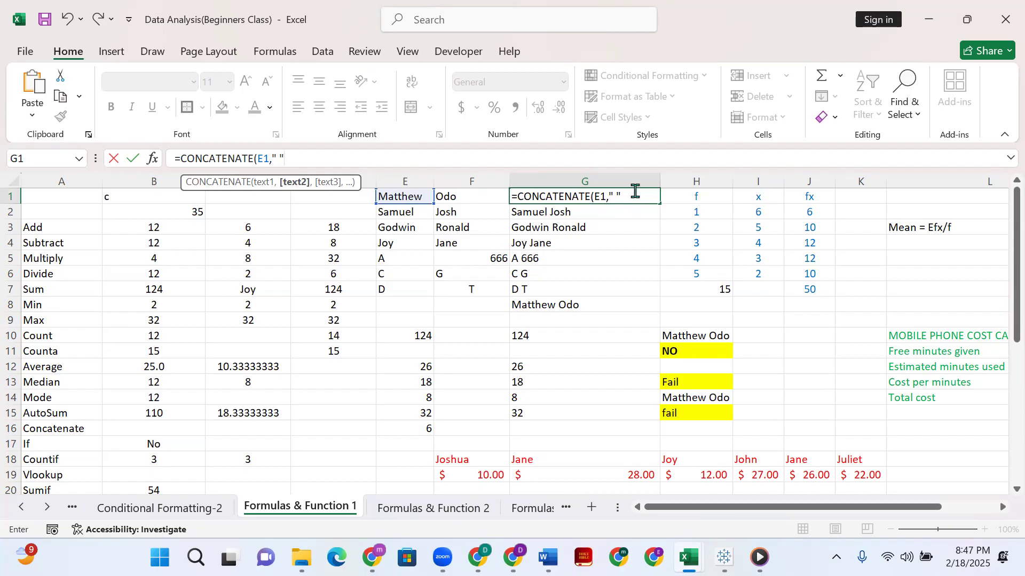
type(",")
left_click(497, 199)
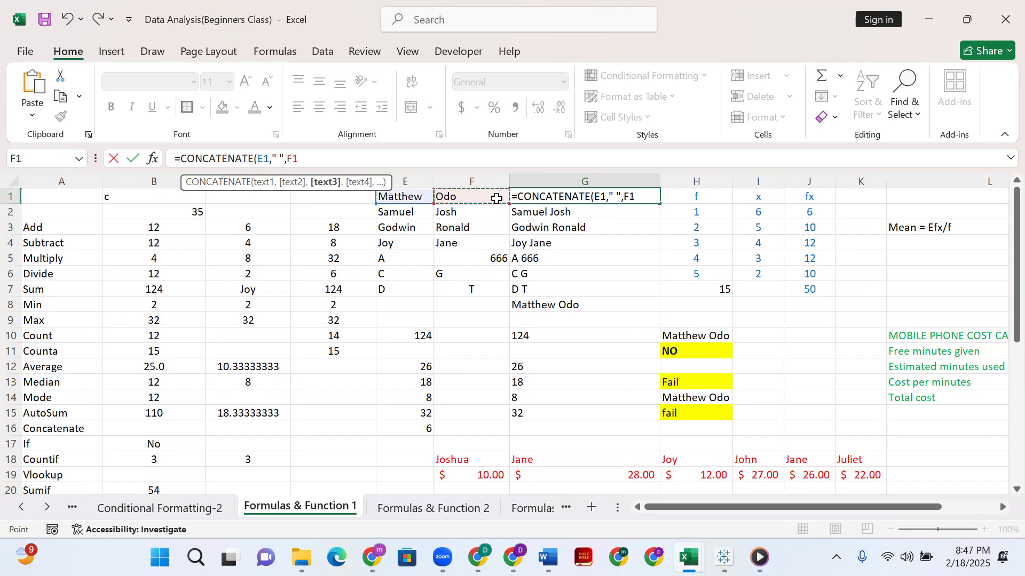
type(")")
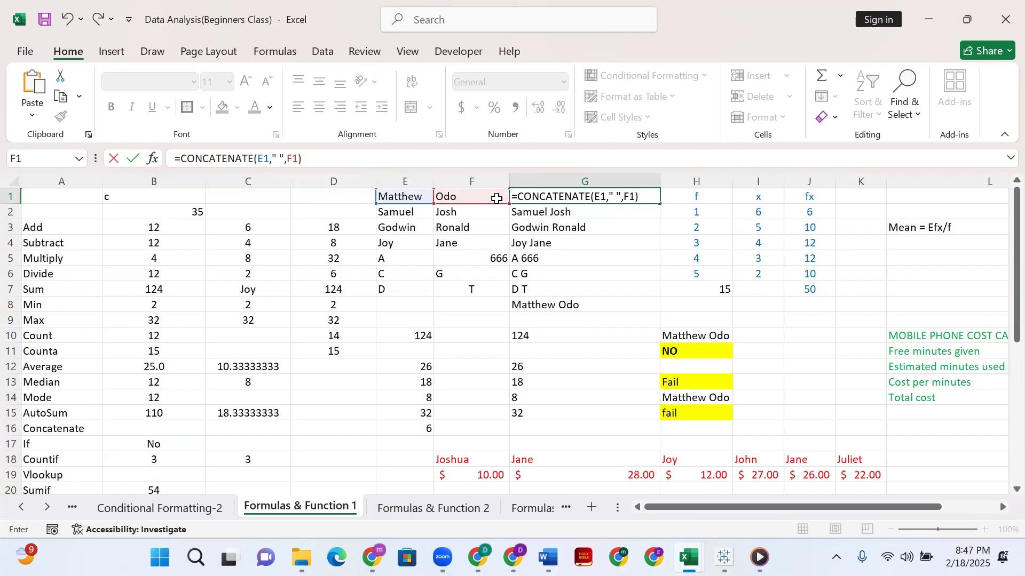
key("Return")
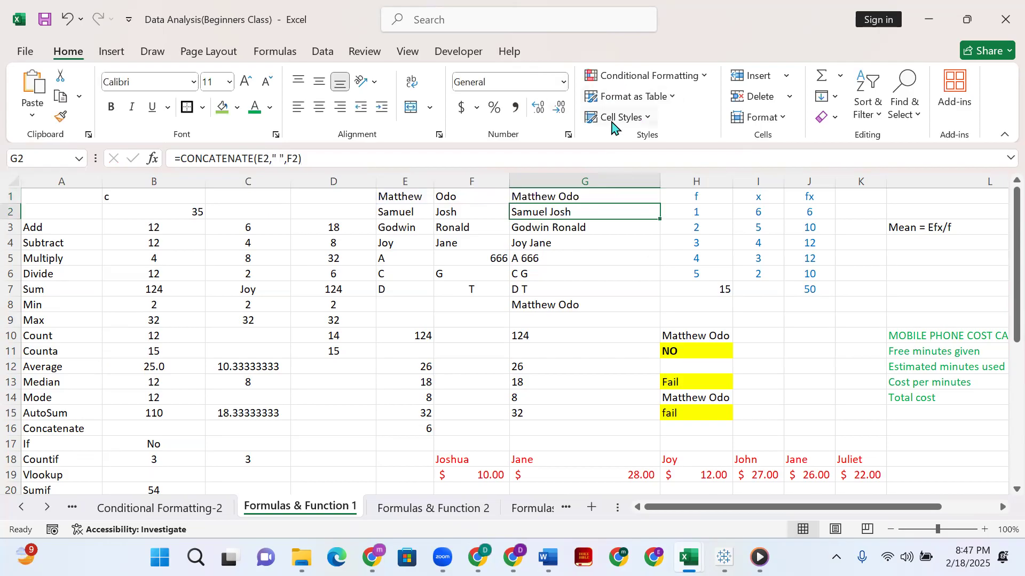
Examine the CONCATENATE formulas in G27 and F27 to compare joining three cells with joining two.
scroll(613, 127, "down", 1)
scroll(604, 258, "down", 3)
scroll(577, 261, "down", 1)
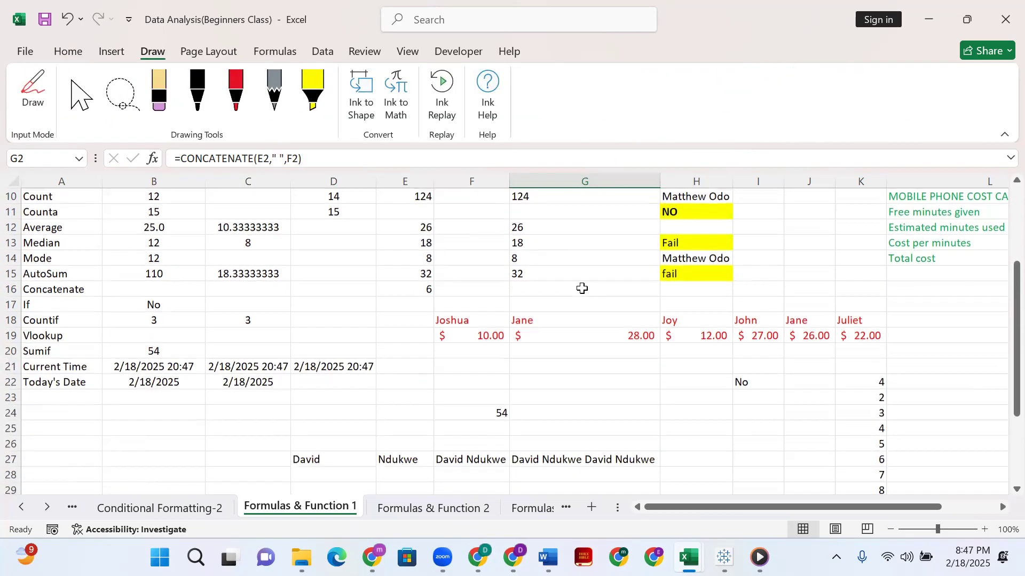
scroll(581, 288, "up", 3)
left_click(68, 51)
scroll(618, 318, "down", 5)
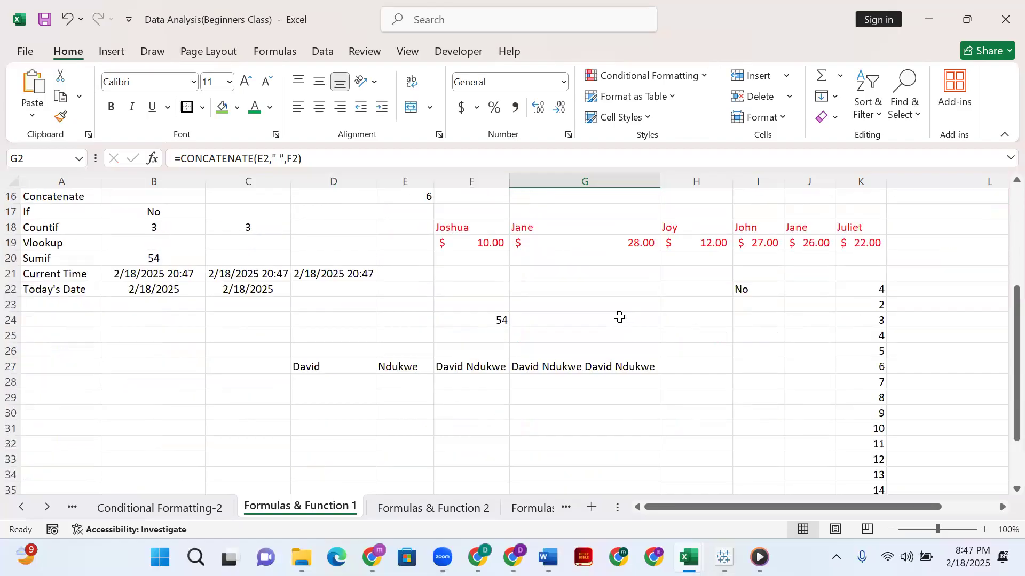
scroll(617, 348, "down", 1)
left_click(599, 323)
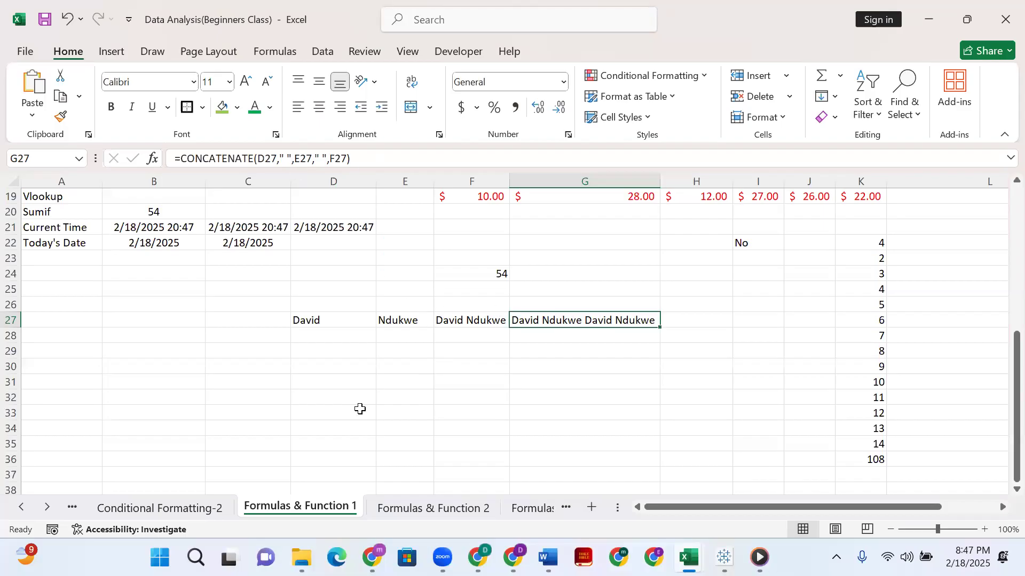
left_click(480, 320)
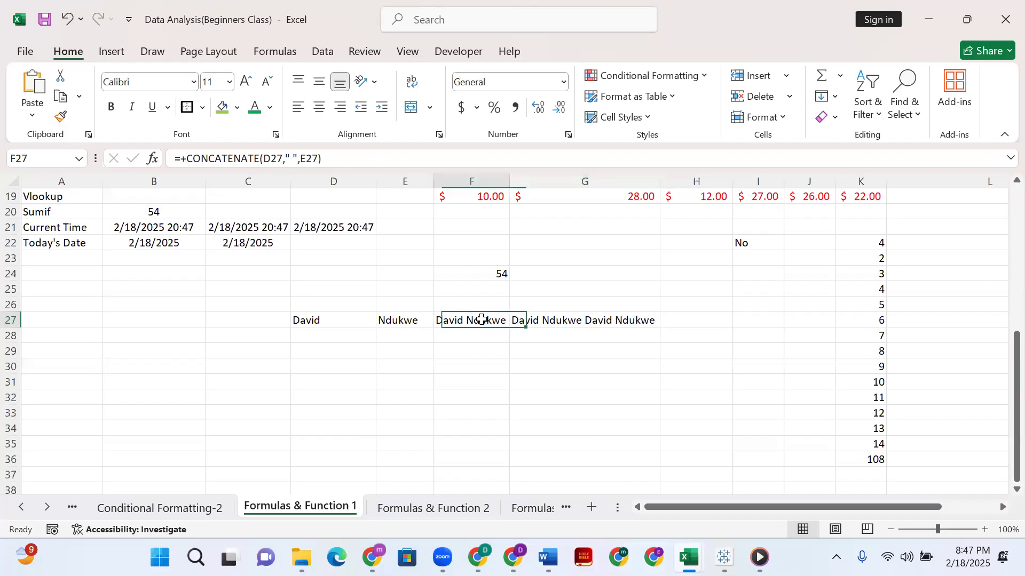
Examine which cells the CONCATENATE formula in F27 refers to, without changing it.
double_click(482, 319)
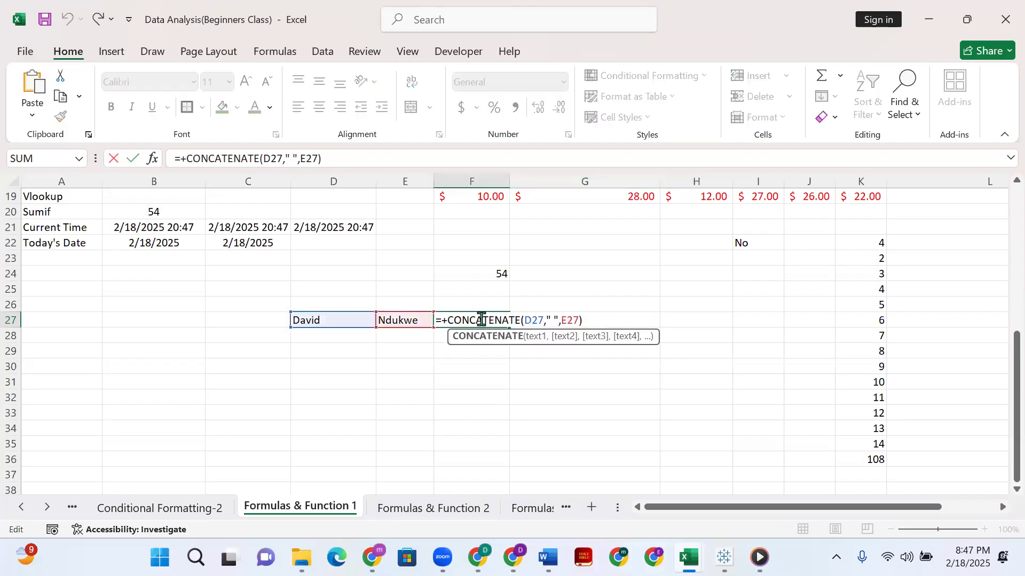
left_click(524, 382)
left_click(479, 332)
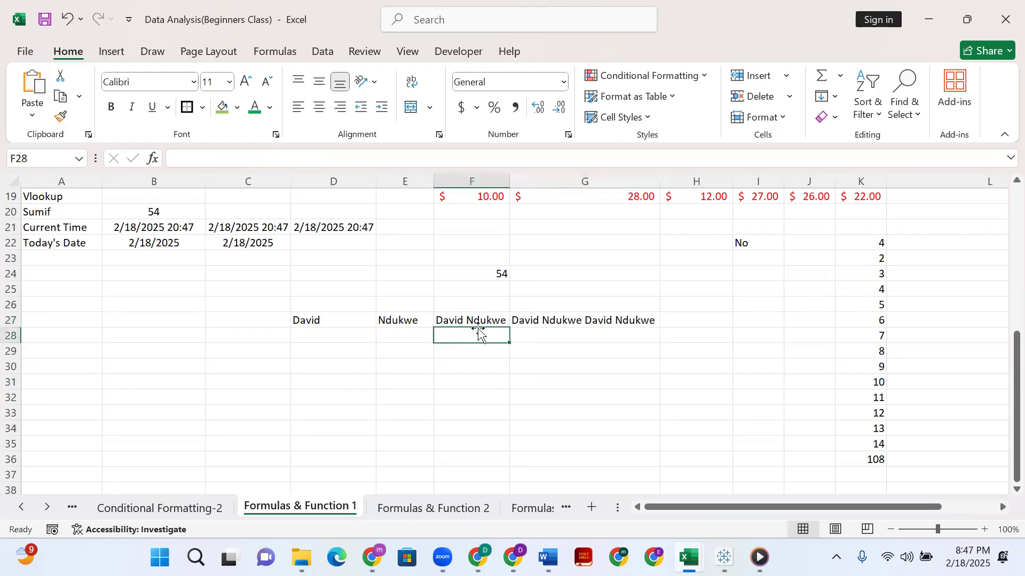
left_click(476, 321)
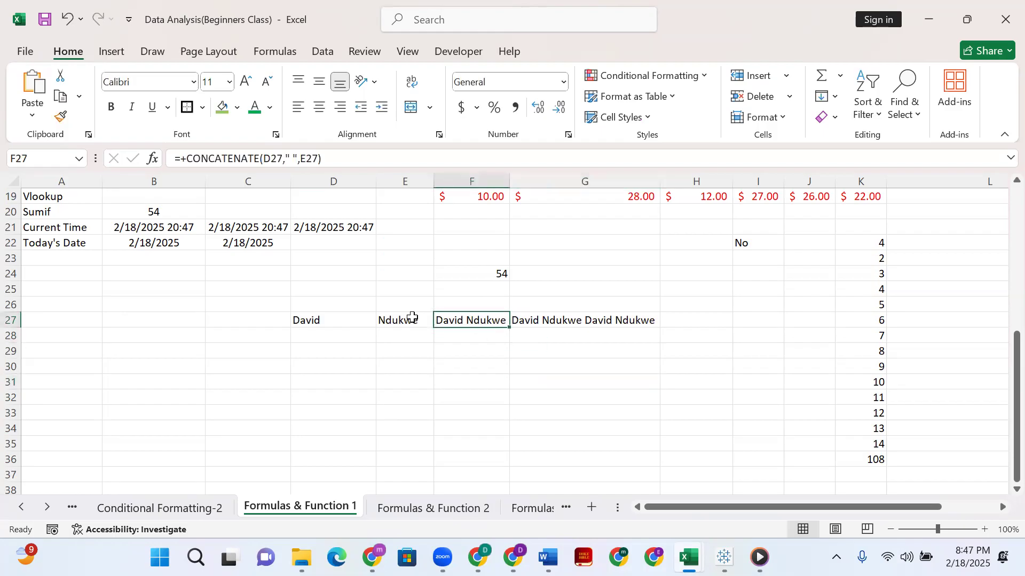
Replace the last name in E27 with a different one and check the CONCATENATE cells G27 and F27.
left_click(412, 317)
double_click(412, 319)
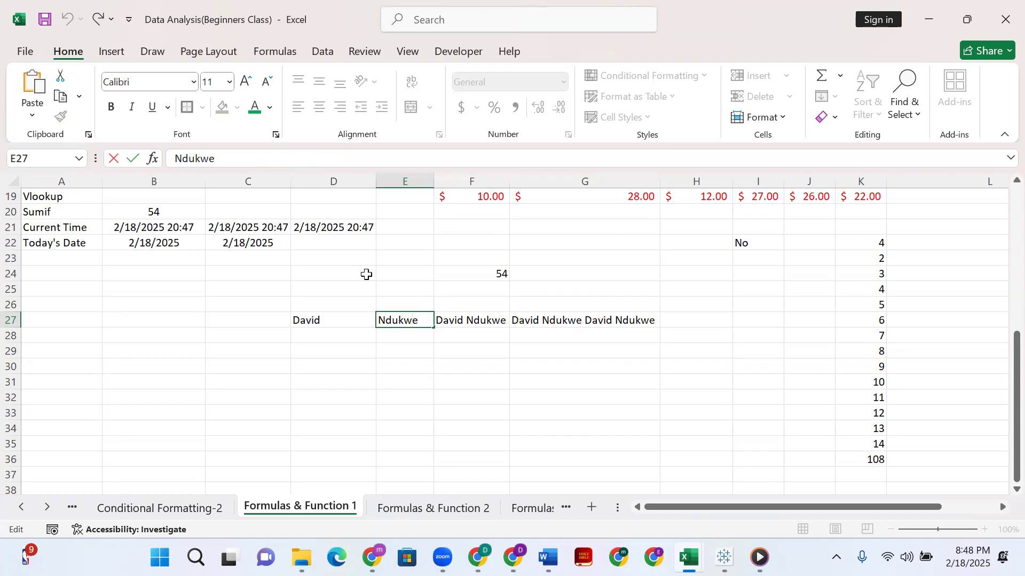
type("chinedue")
key("ctrl+a")
type("C")
type("hu")
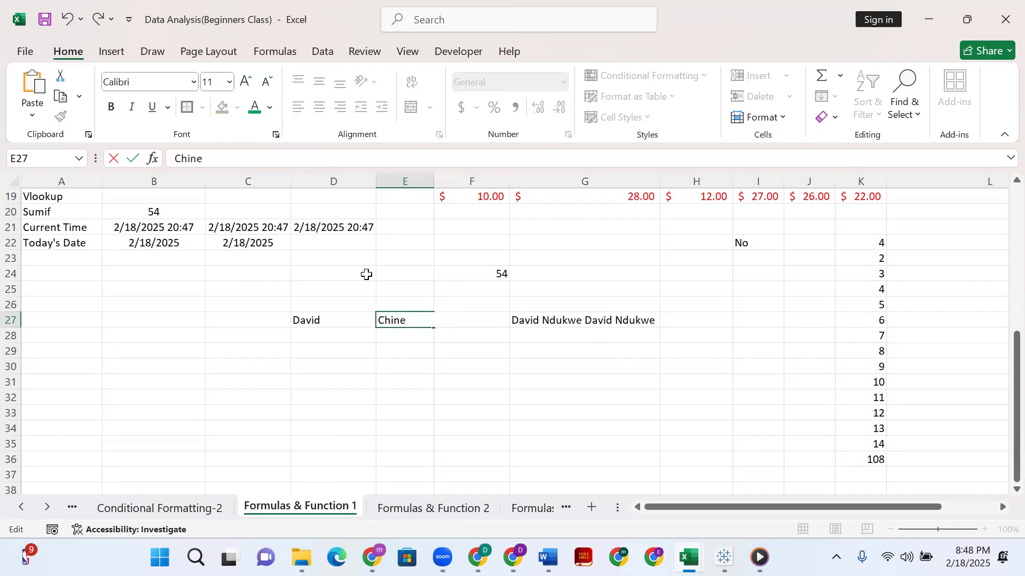
key("Return")
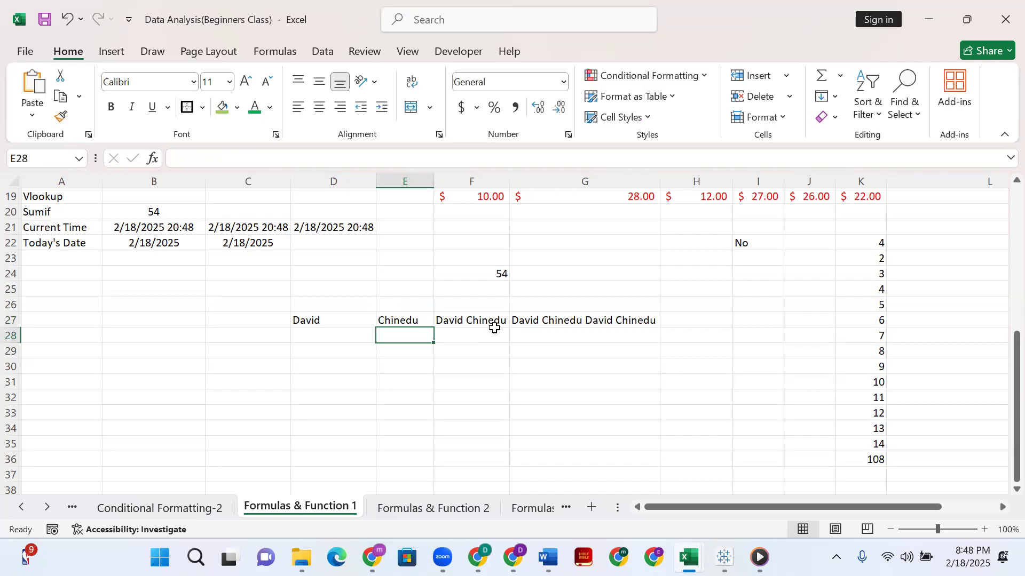
left_click(540, 319)
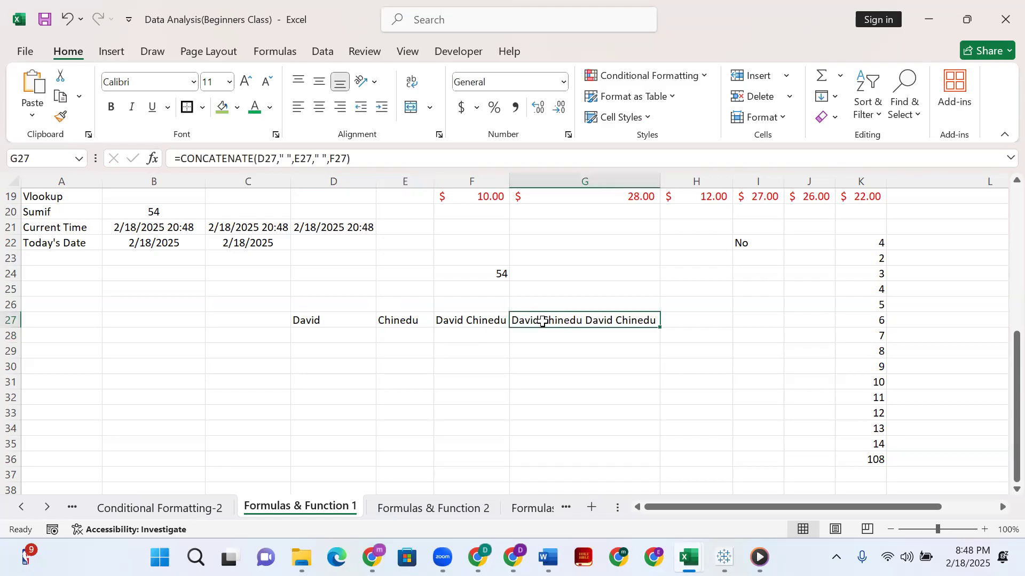
left_click(486, 319)
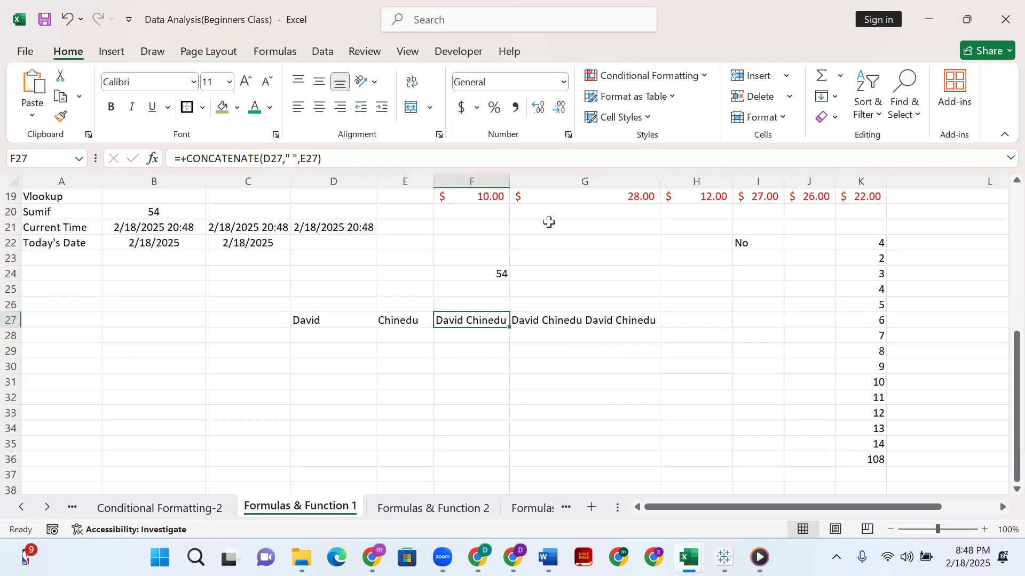
Examine the existing IF formula in B17 beside the If label.
scroll(496, 267, "up", 1)
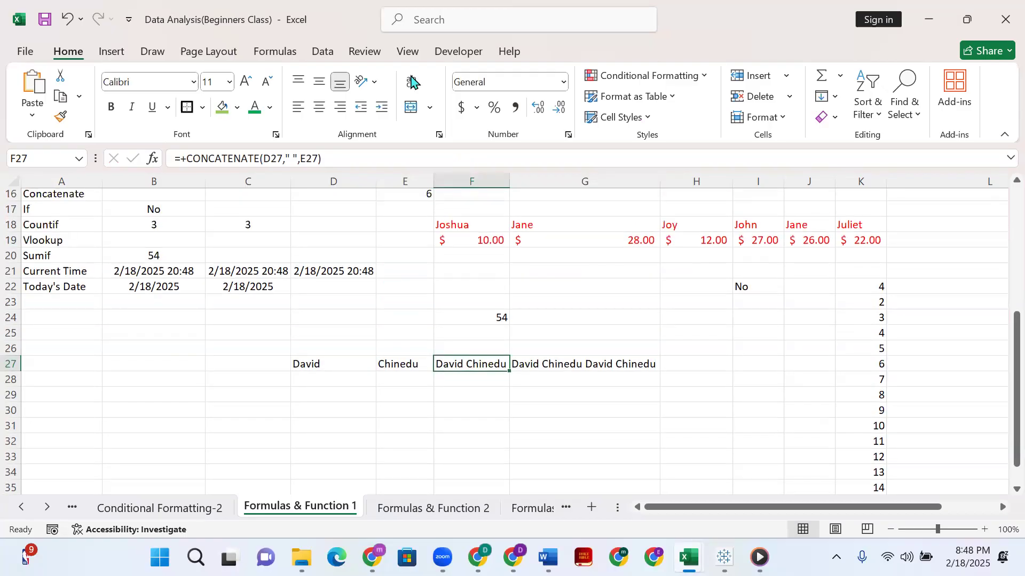
left_click(396, 163)
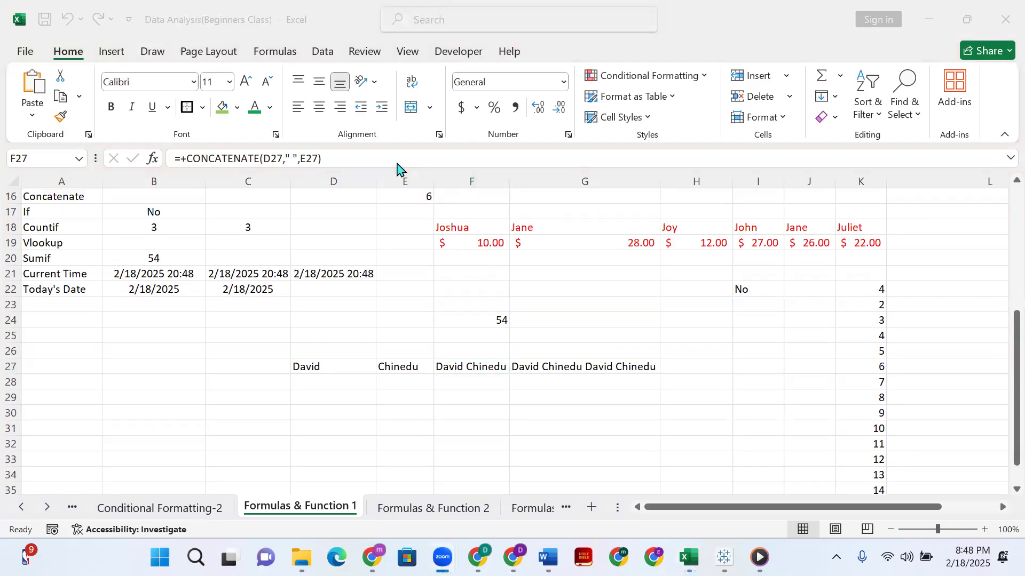
scroll(110, 317, "up", 2)
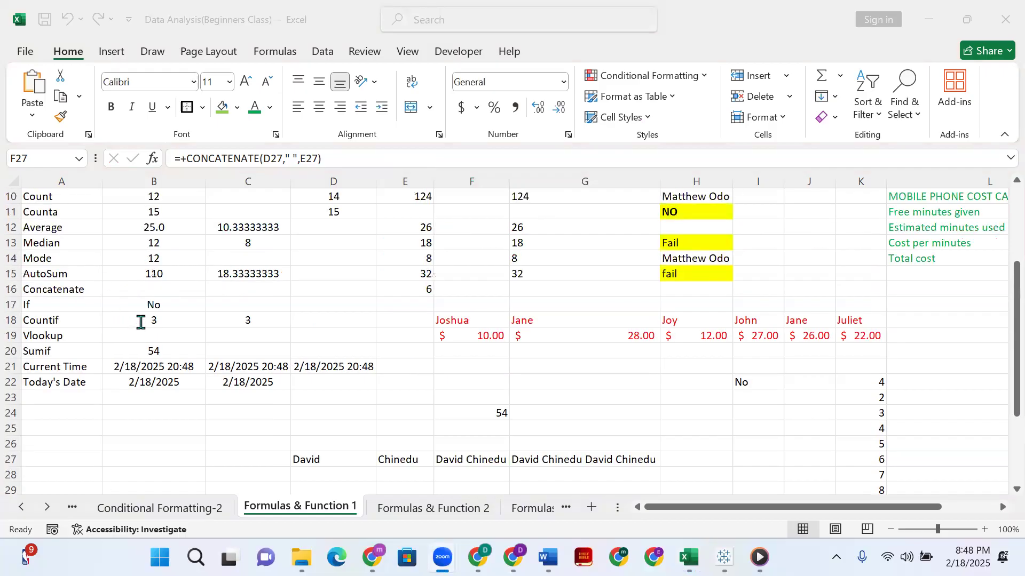
left_click(164, 300)
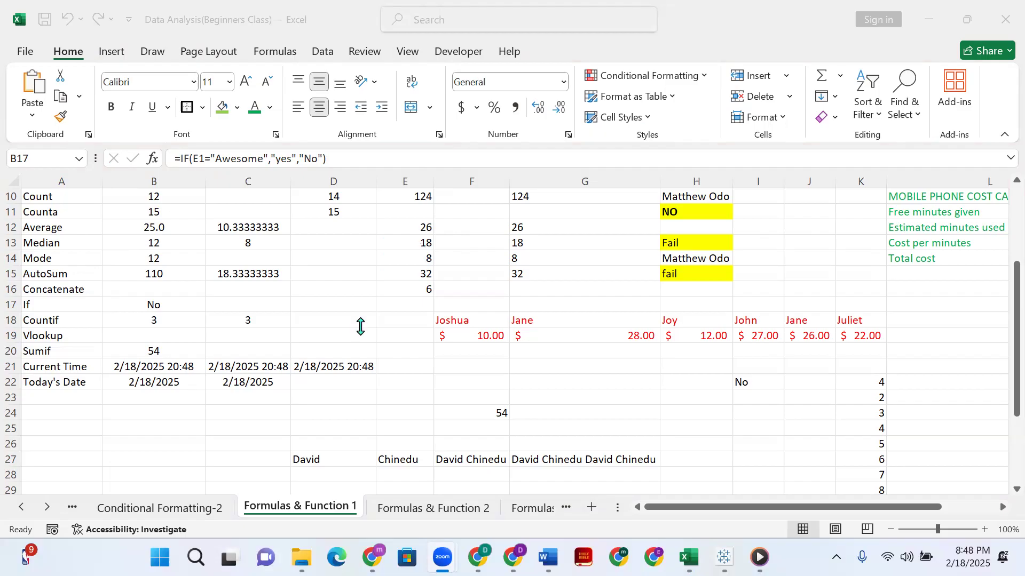
scroll(569, 205, "up", 2)
scroll(570, 204, "down", 4)
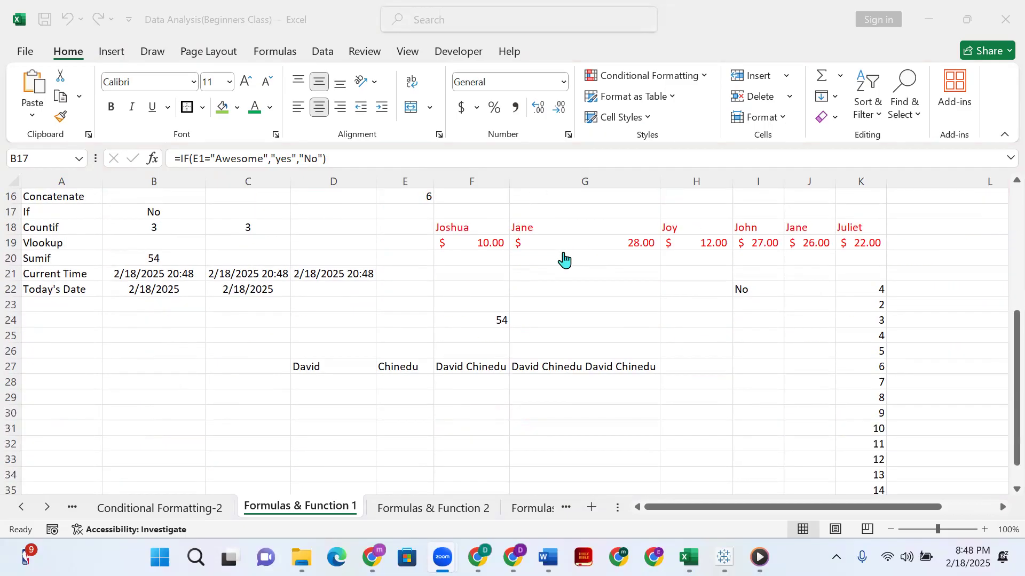
scroll(563, 256, "up", 2)
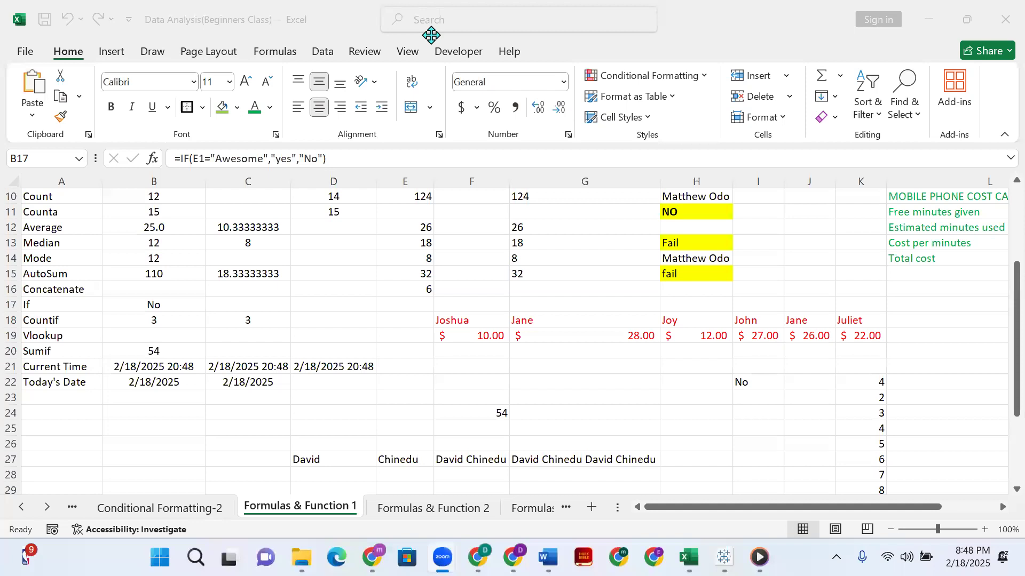
left_click(169, 304)
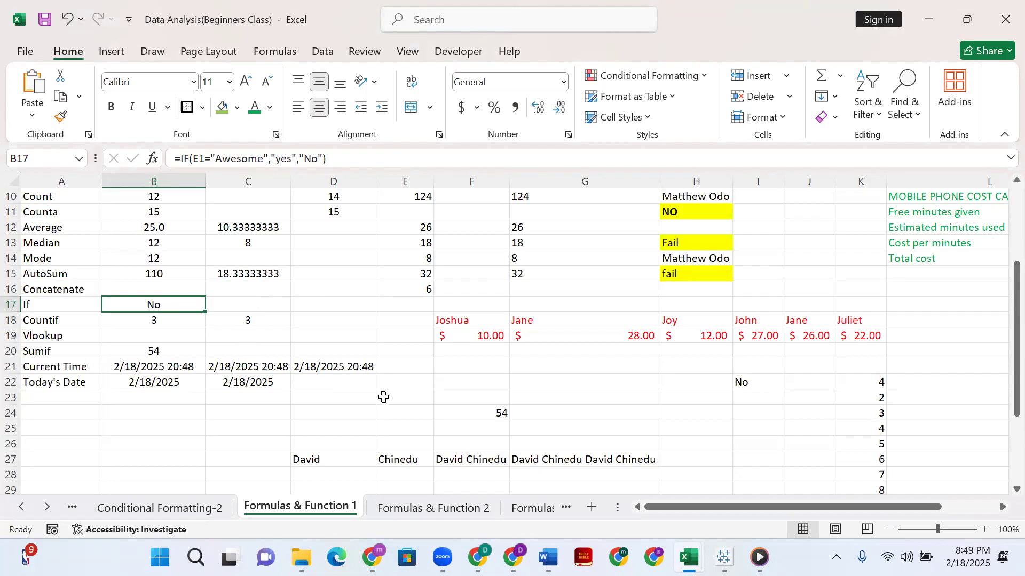
Enter the sample text SimNom in the empty cell E23.
left_click(383, 398)
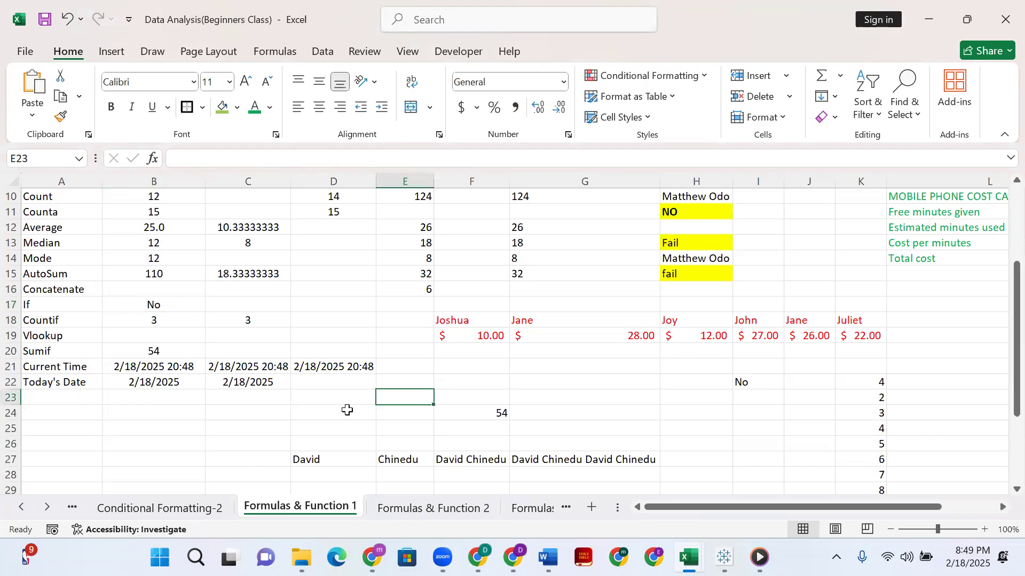
scroll(347, 410, "down", 1)
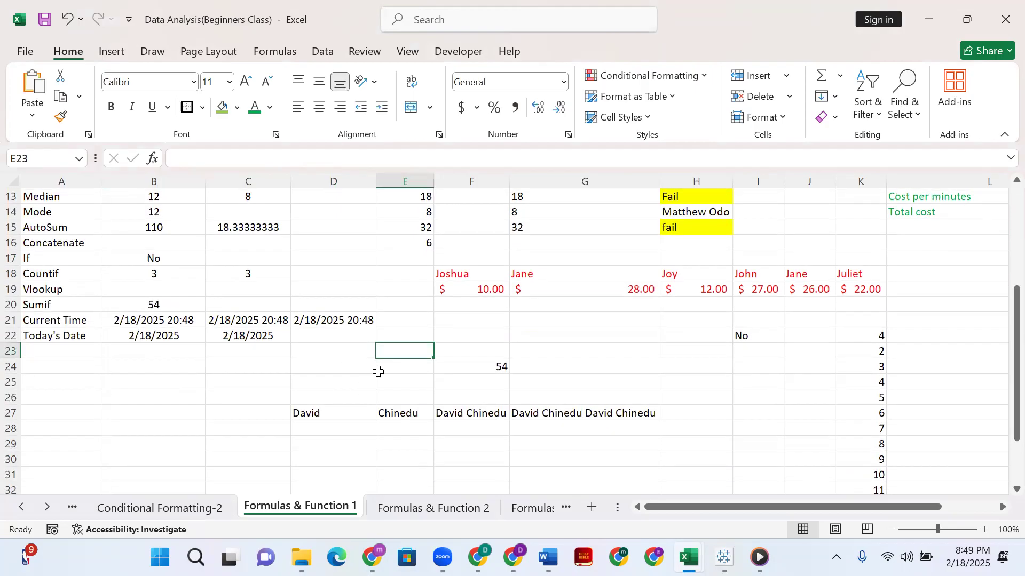
type("Sim")
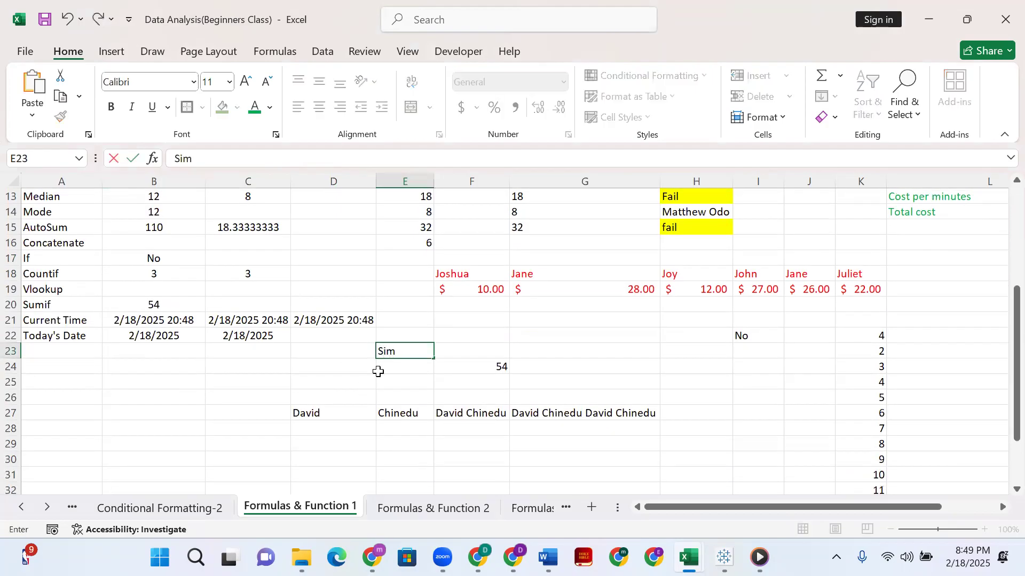
type("Nom")
left_click(158, 355)
left_click(242, 259)
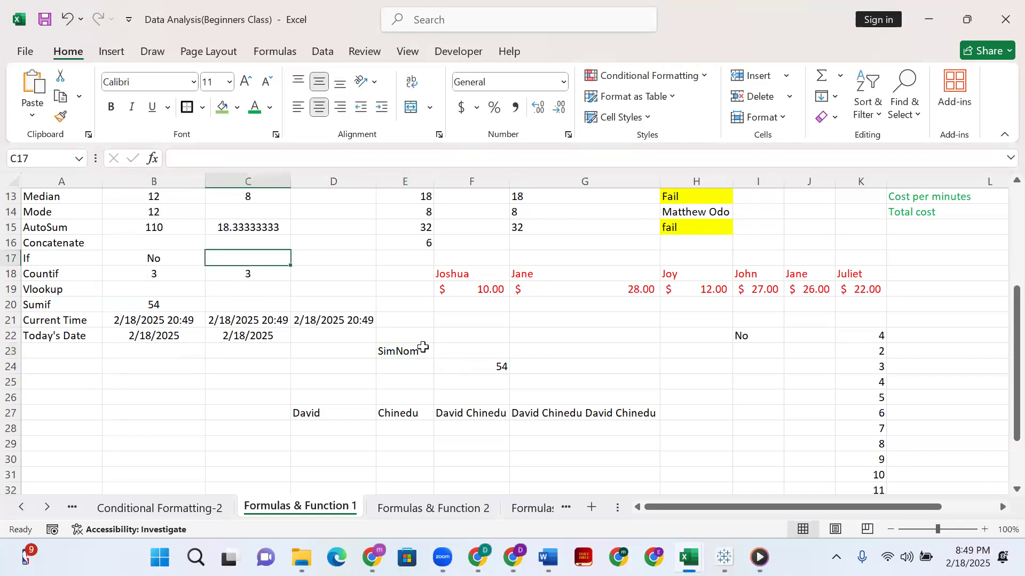
left_click(411, 350)
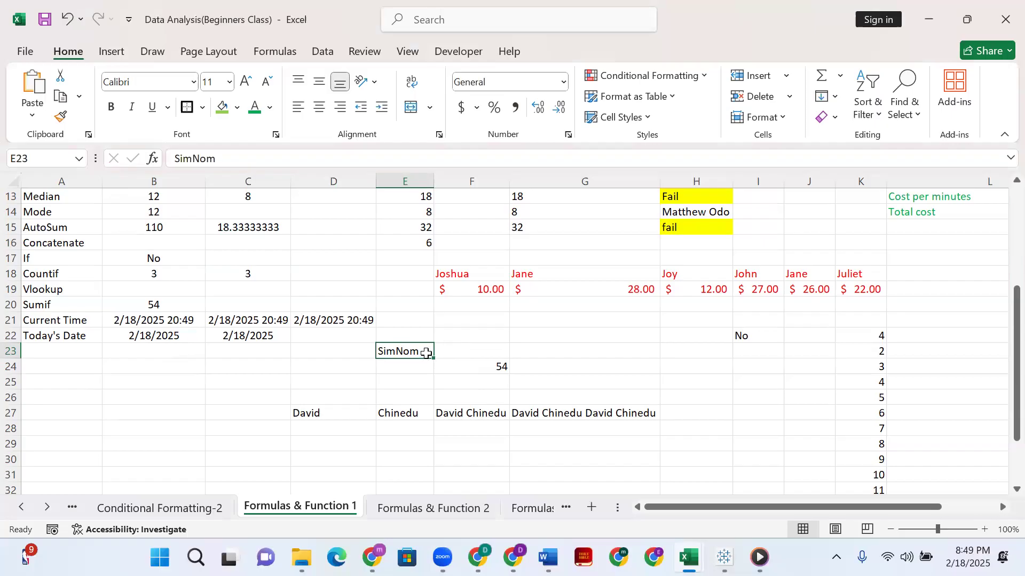
Start an IF formula in C17 with the logical test E23="SimNom".
left_click(272, 258)
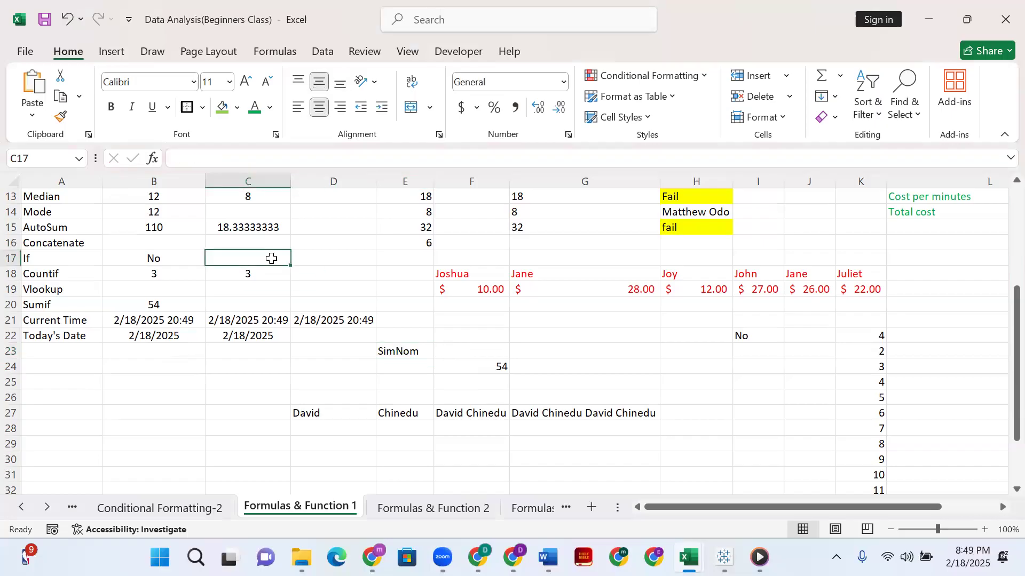
type("=i")
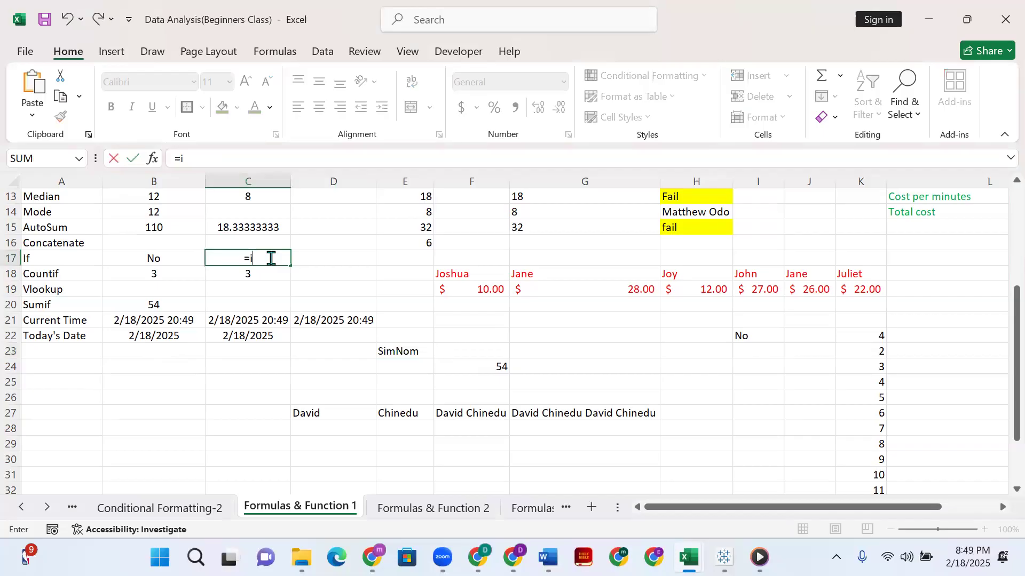
type("f(")
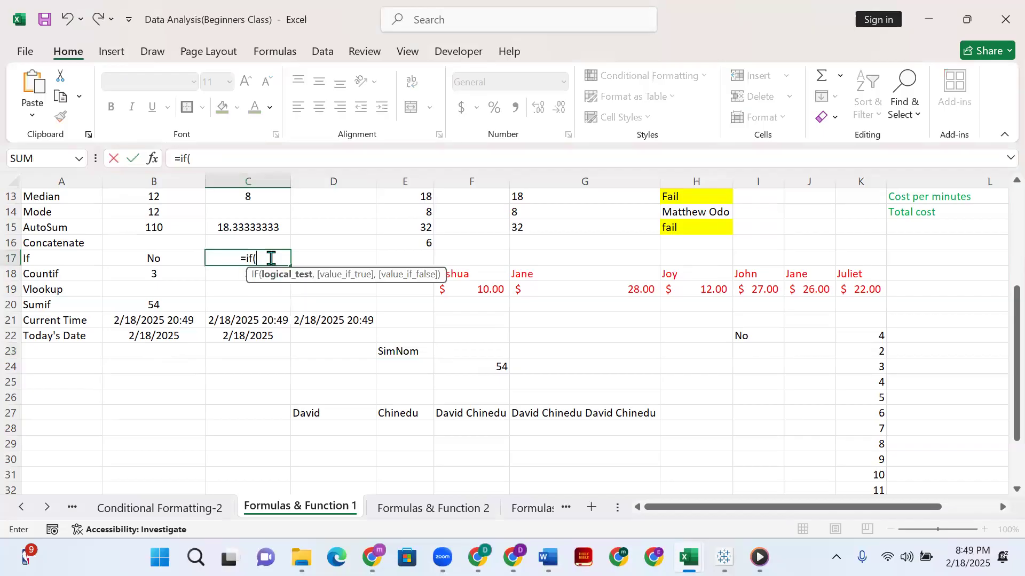
left_click(409, 353)
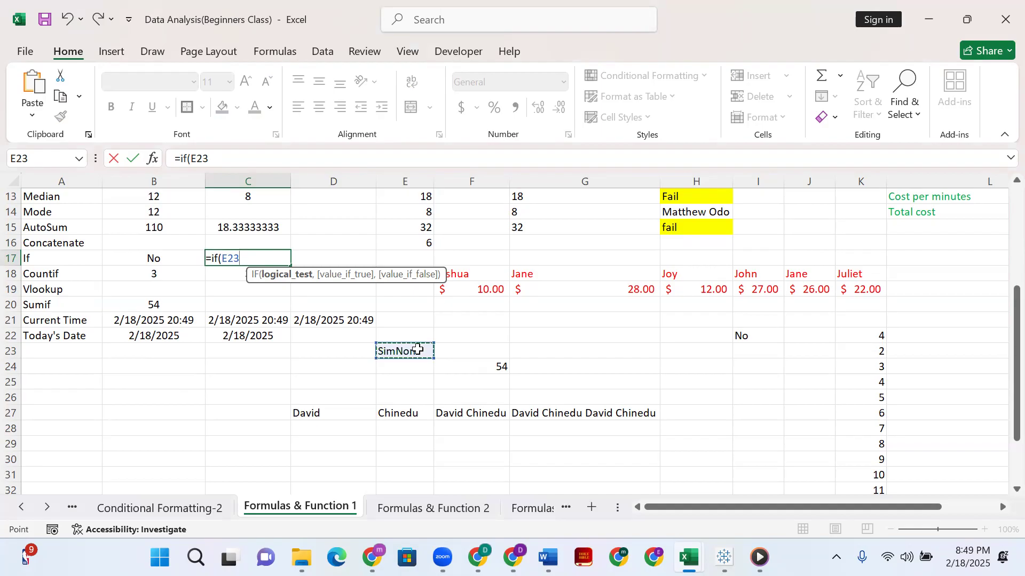
type("=")
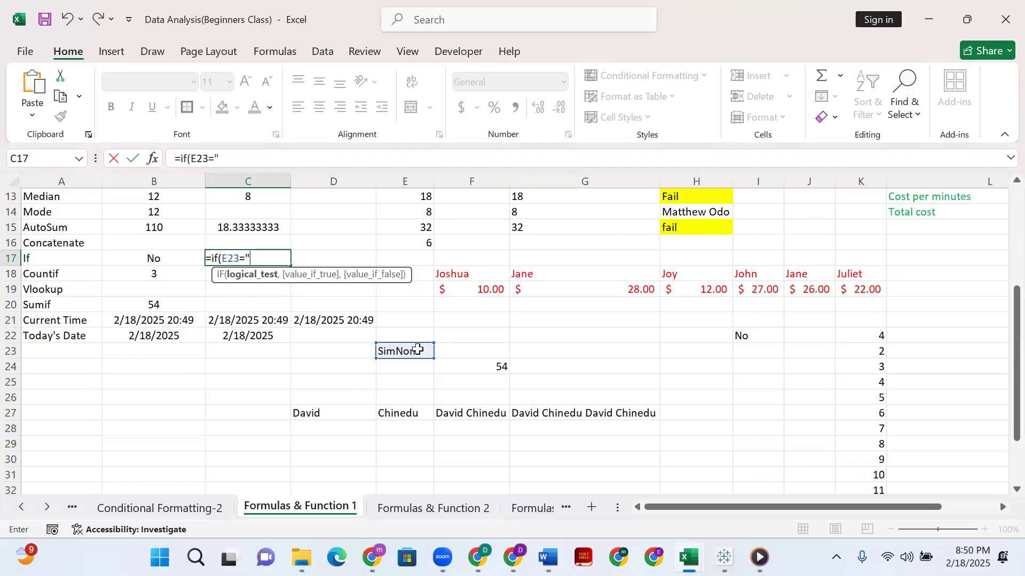
type("SimNom")
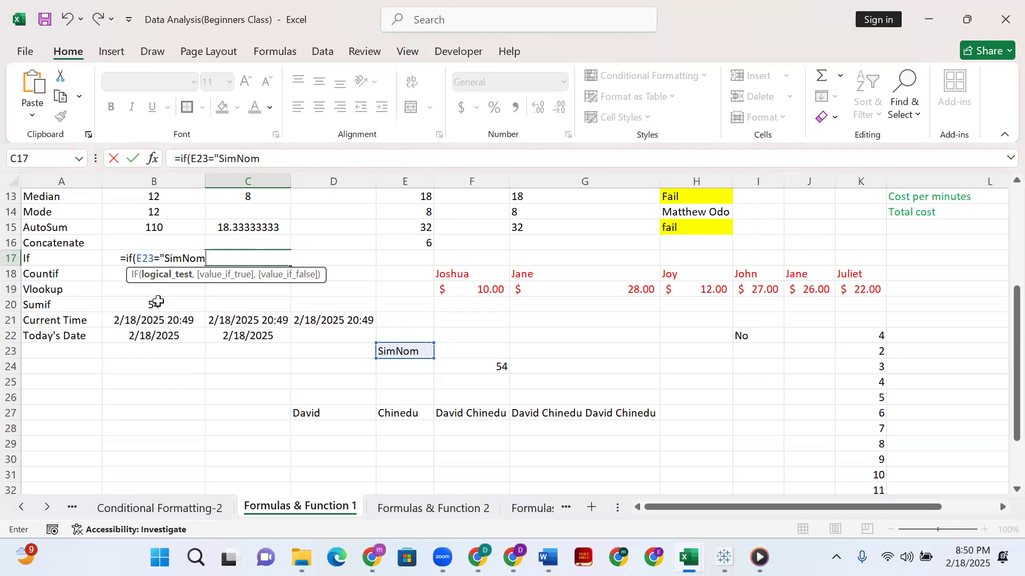
left_click(267, 160)
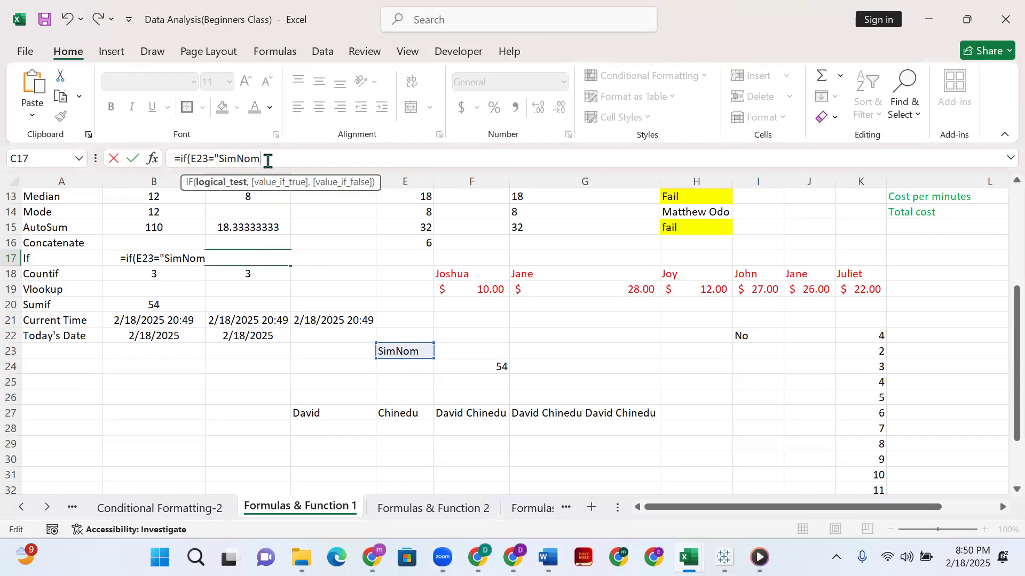
type(",")
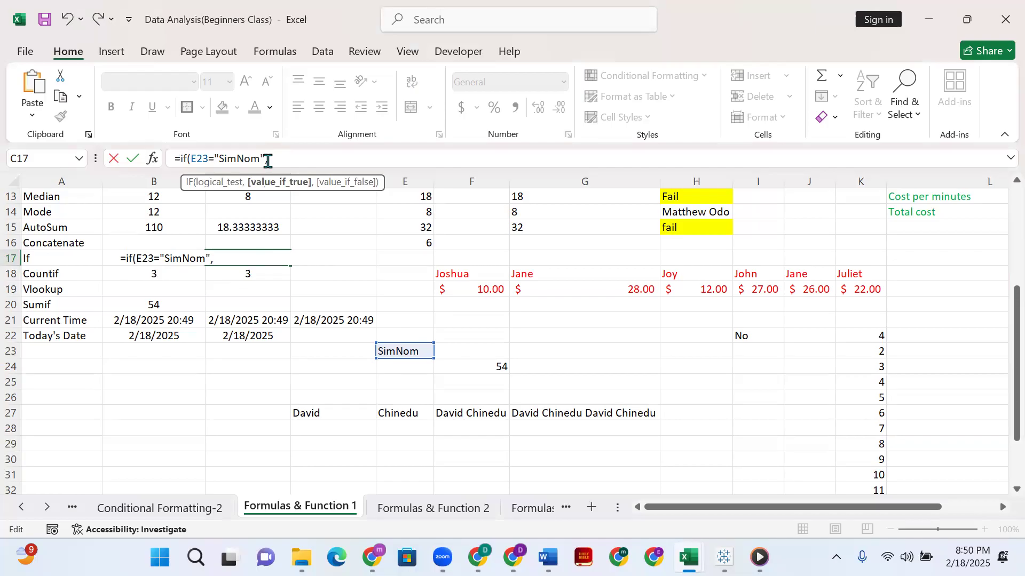
type("YES")
type("\"")
Add "YES" as the value if true in the C17 IF formula.
key("Left")
key("Left")
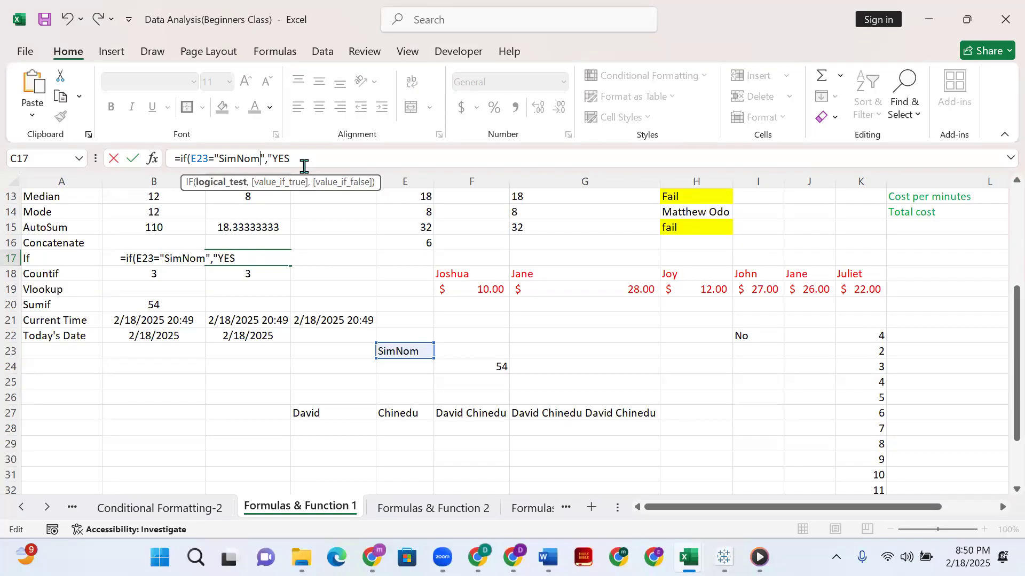
left_click(302, 160)
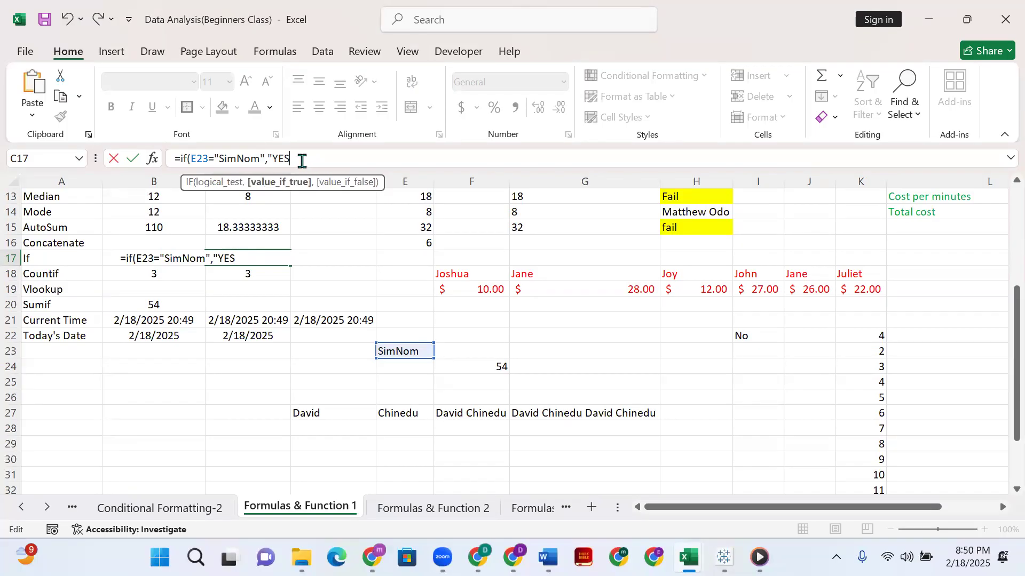
type(",")
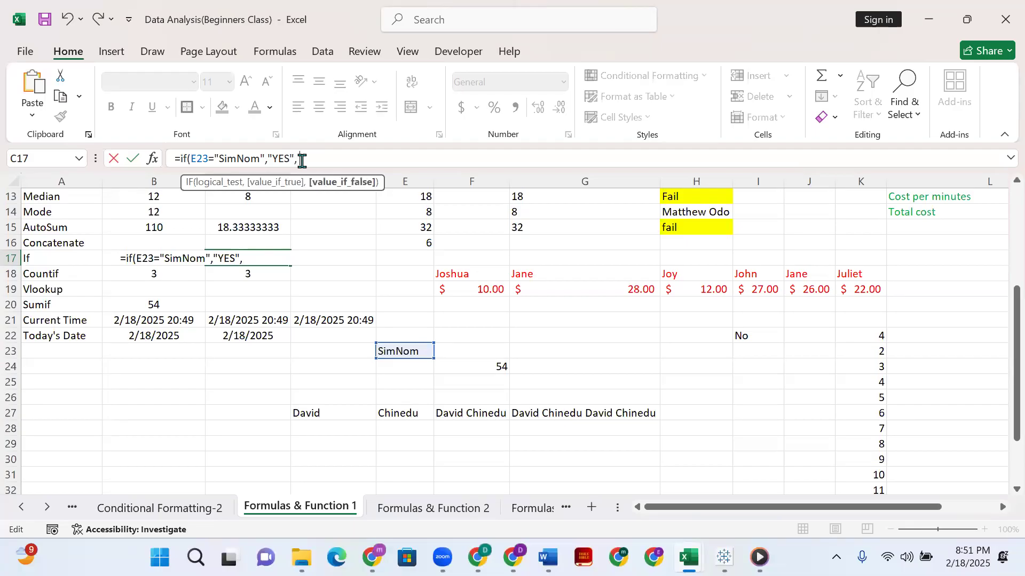
type(" \"NO")
Add "NO" as the value if false and complete the C17 formula as =IF(E23="SimNom","YES", "NO").
left_click(892, 3)
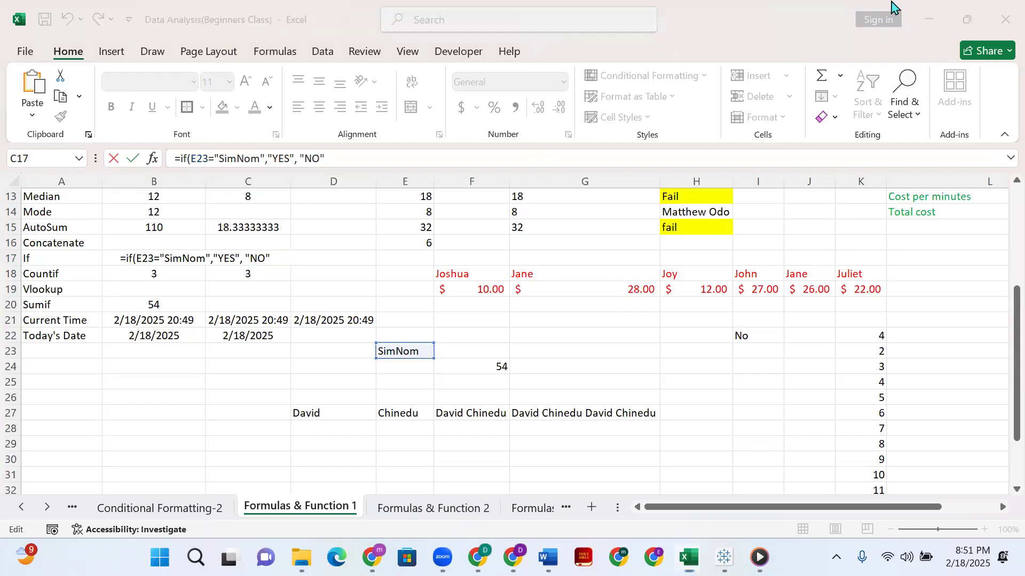
left_click(377, 153)
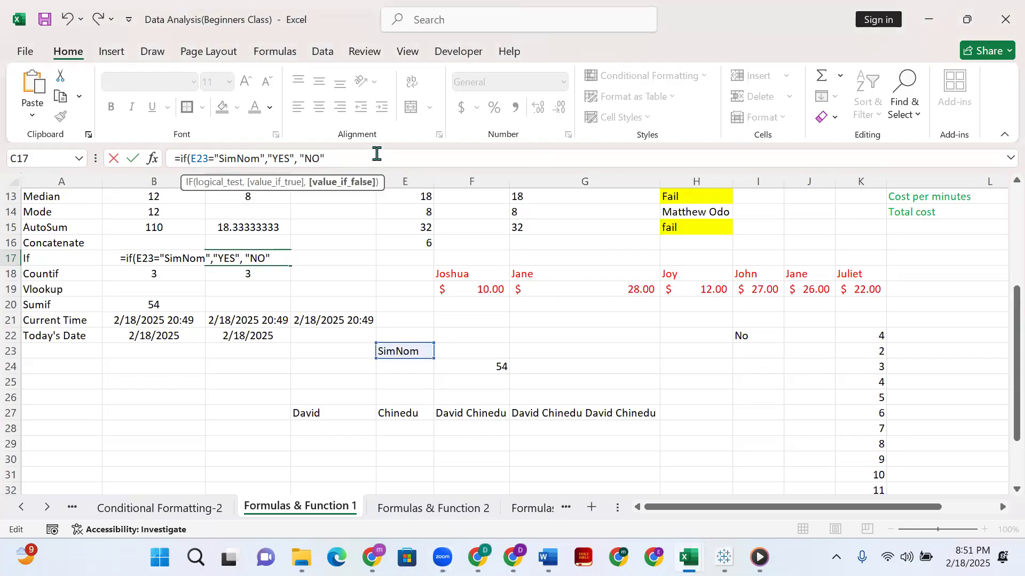
type("\")(")
key("BackSpace")
key("Return")
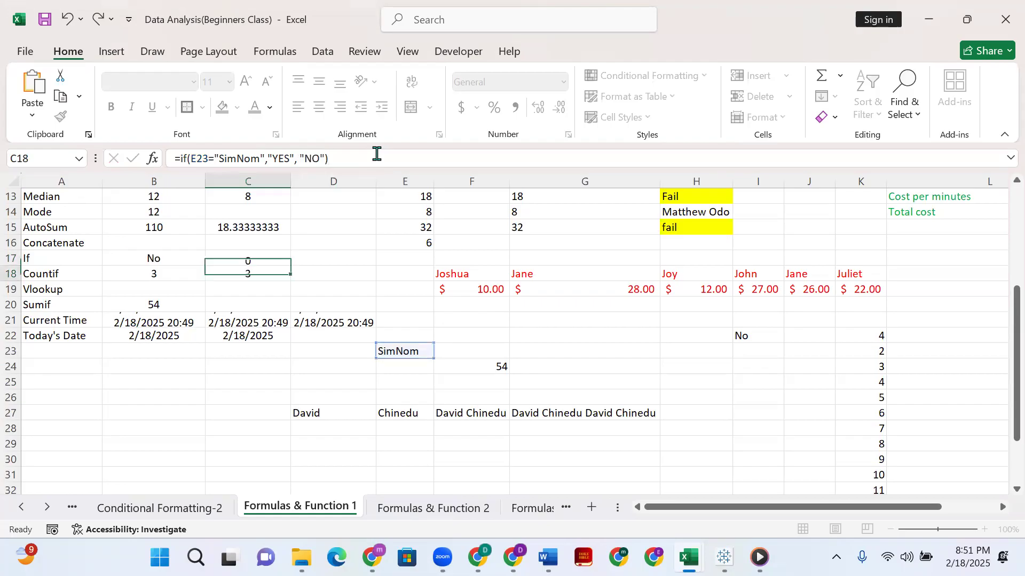
left_click(248, 258)
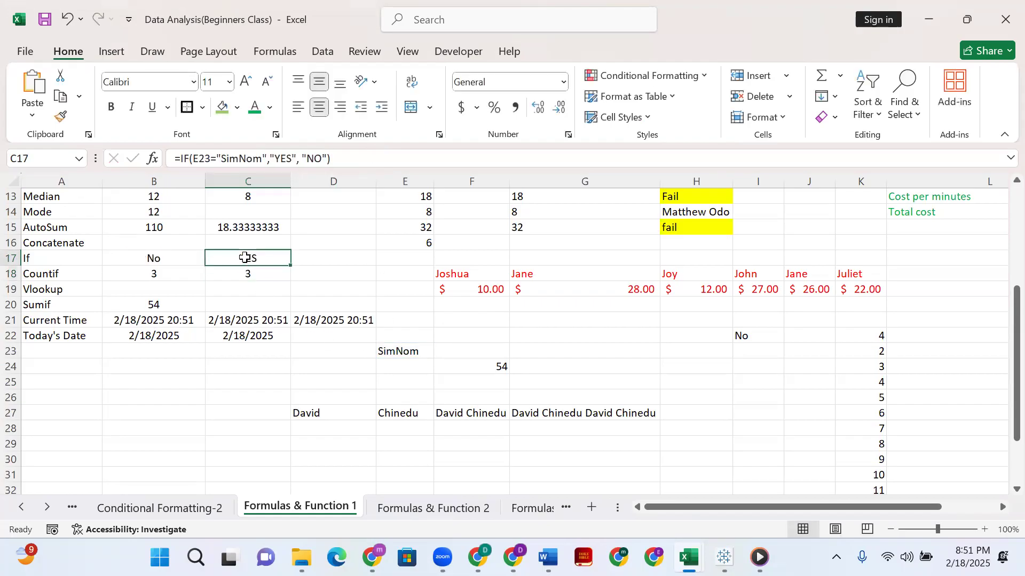
Test the C17 IF formula by replacing the text in E23 with a different first name and selecting C17.
double_click(403, 351)
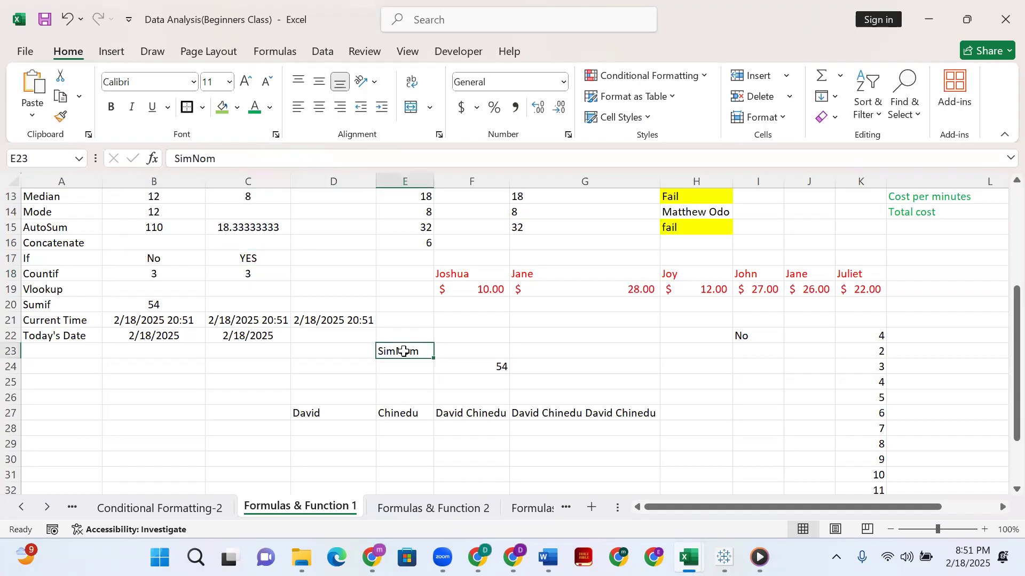
double_click(380, 347)
type("Chinedu")
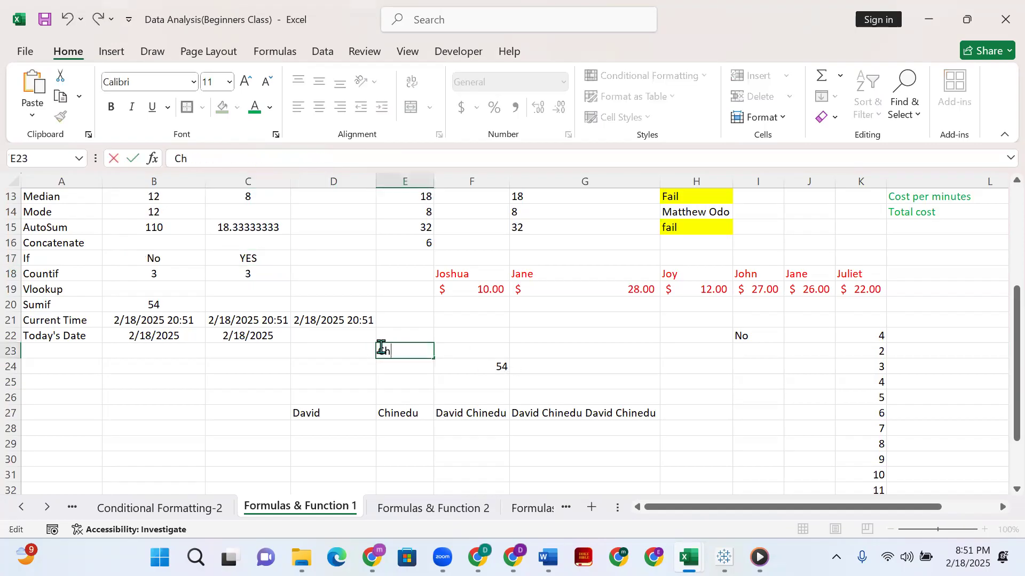
key("Return")
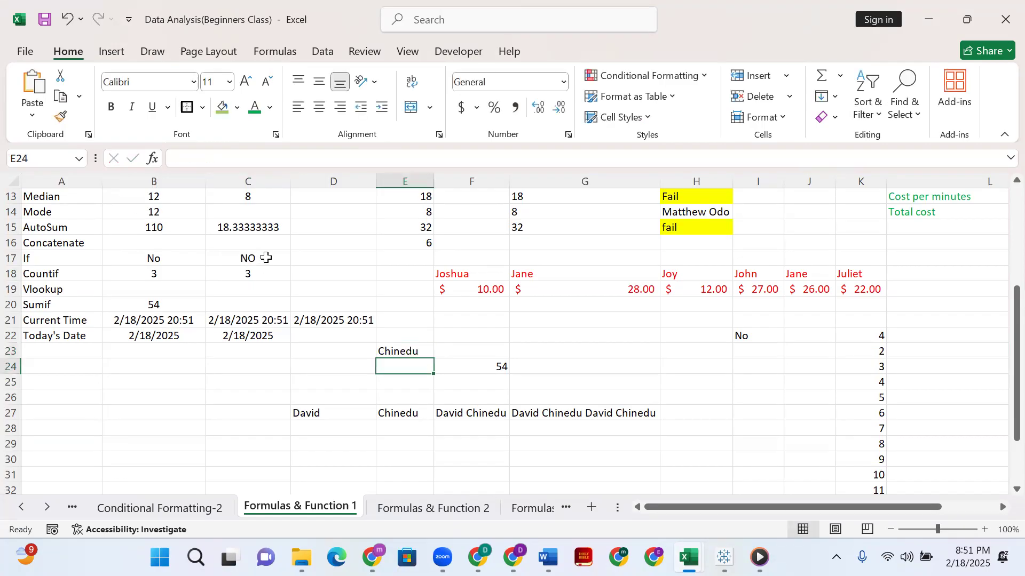
left_click(265, 258)
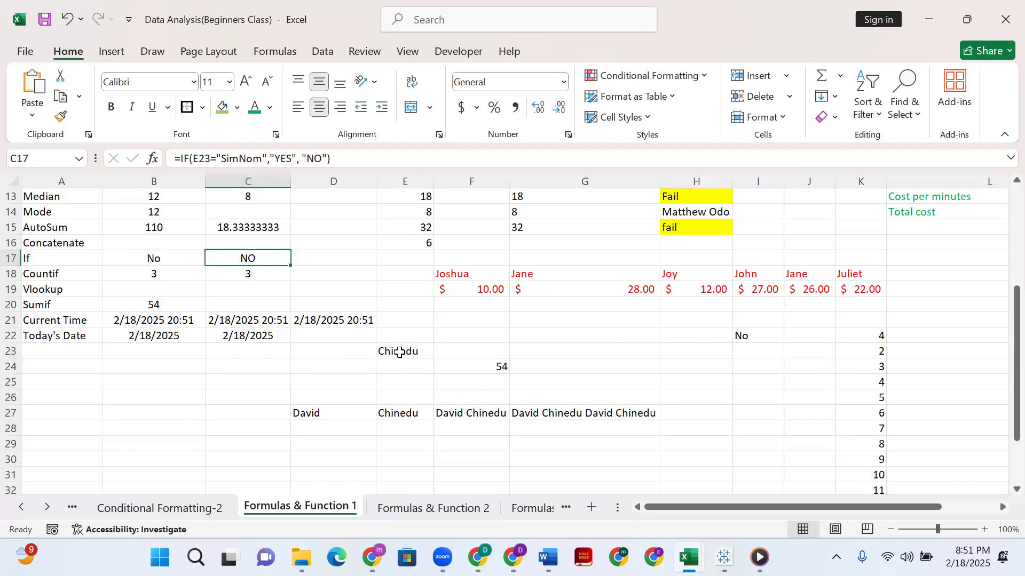
Replace the text in E23 with SImNom to retest the IF formula.
double_click(399, 353)
double_click(399, 352)
type("SImNom")
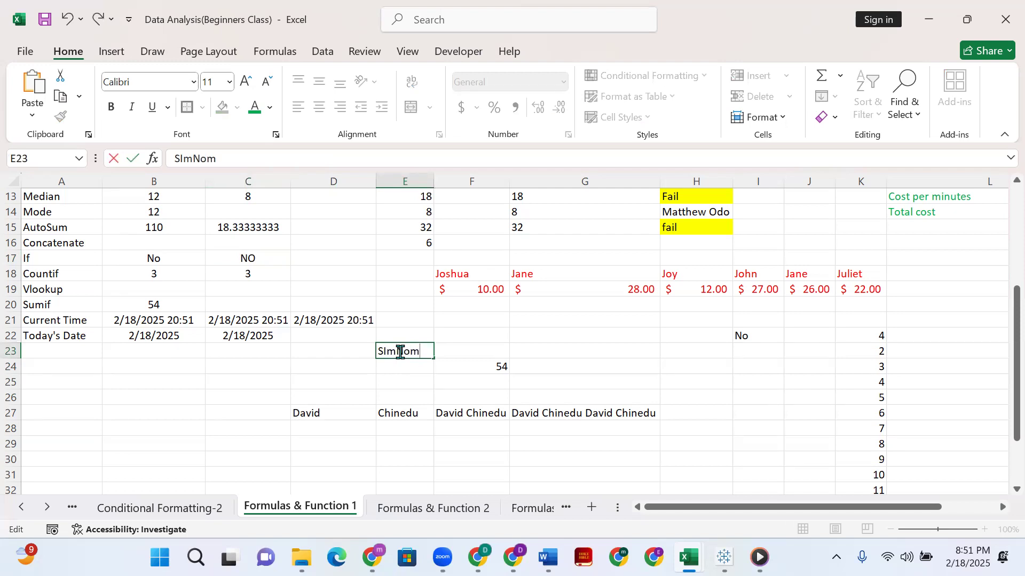
key("Return")
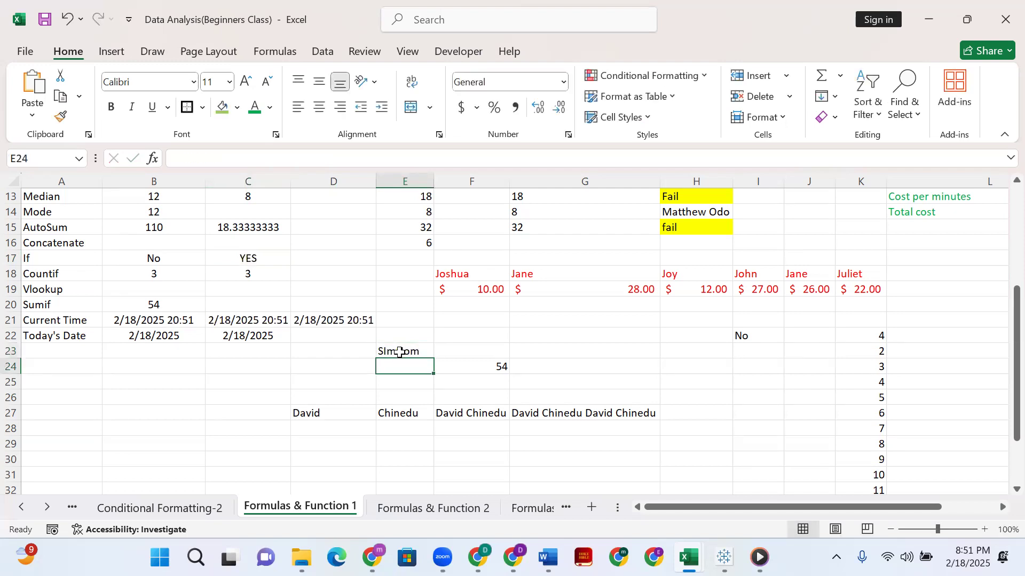
Fill the IF result cell C17 with the lightest orange theme colour.
left_click_drag(293, 258, 290, 258)
left_click(281, 259)
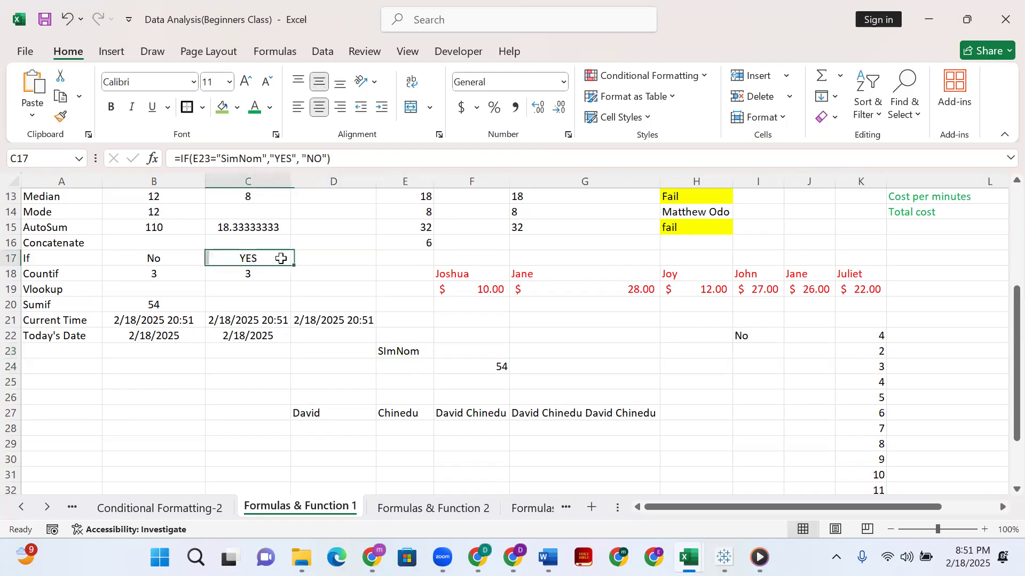
left_click(237, 107)
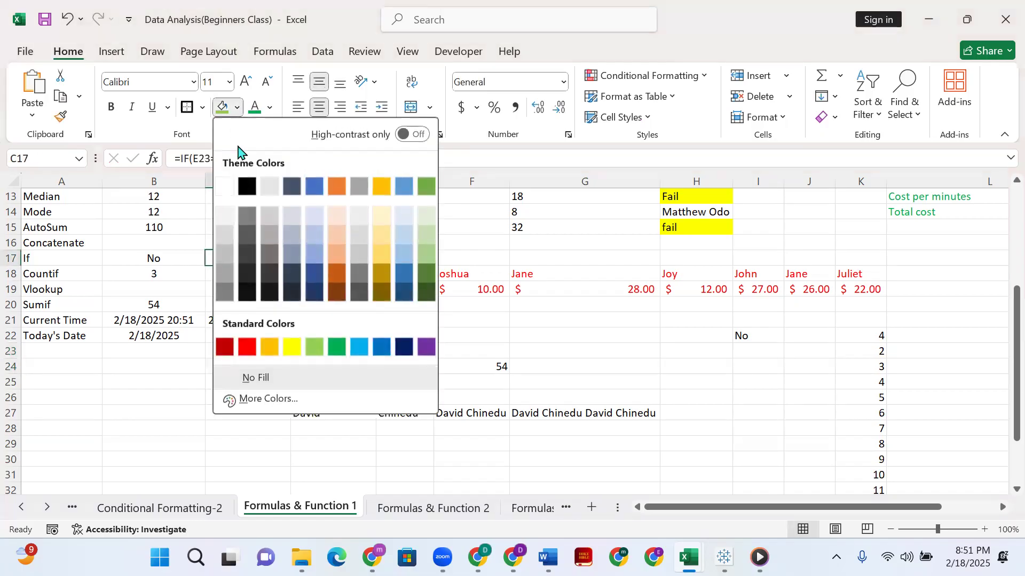
left_click(334, 222)
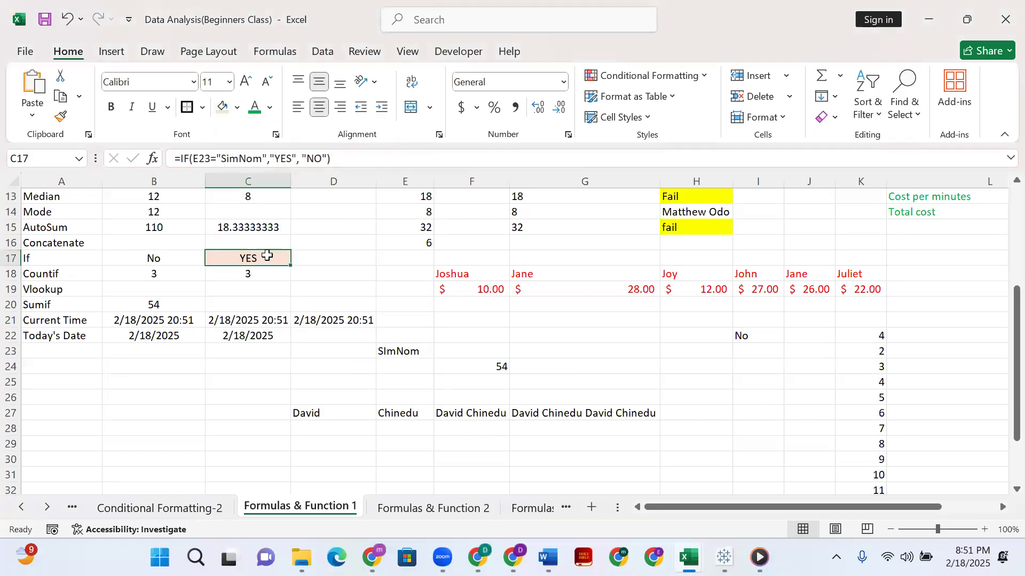
Change the text in E23 to Sim.
double_click(407, 350)
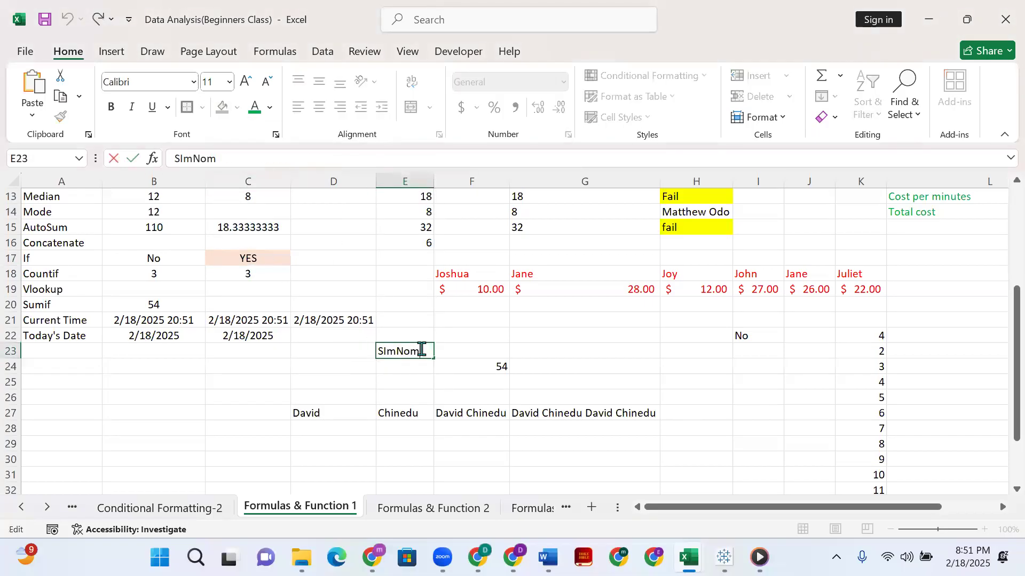
key("BackSpace")
key("BackSpace")
key("BackSpace")
key("BackSpace")
key("BackSpace")
type("im")
key("Return")
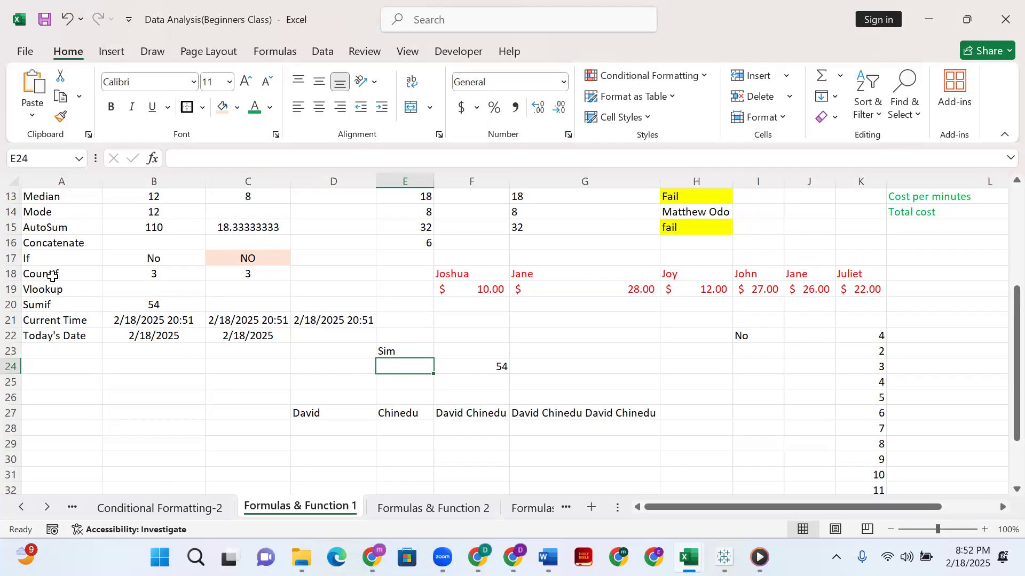
Review the Countif row label and the block of numbers in B3:D6.
left_click(51, 273)
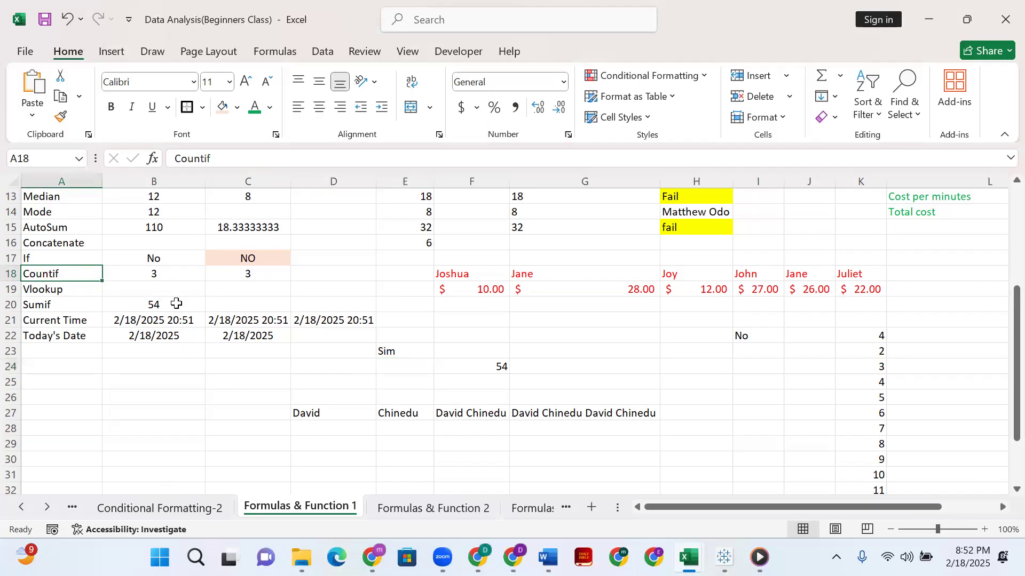
scroll(176, 303, "up", 2)
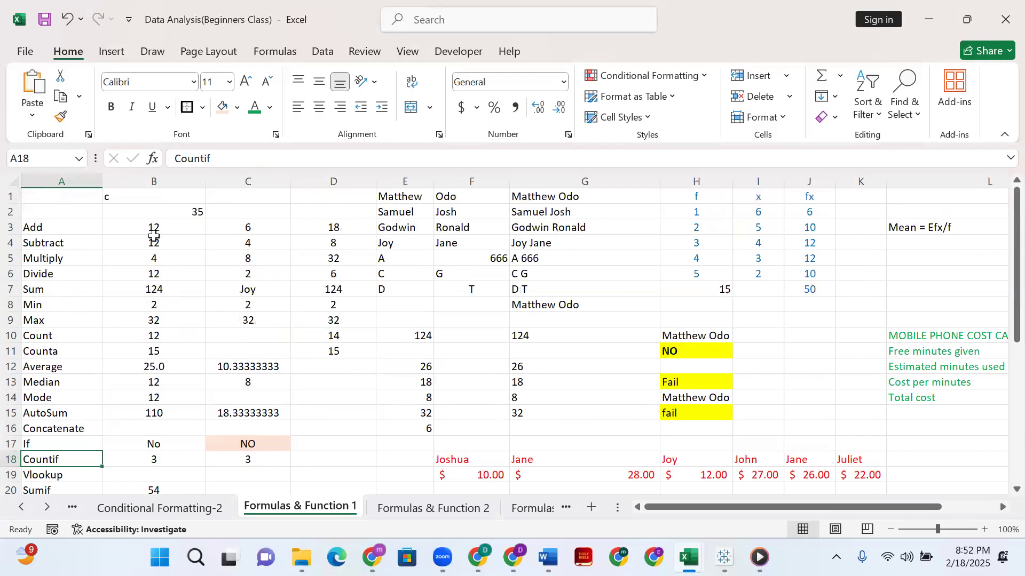
left_click(153, 230)
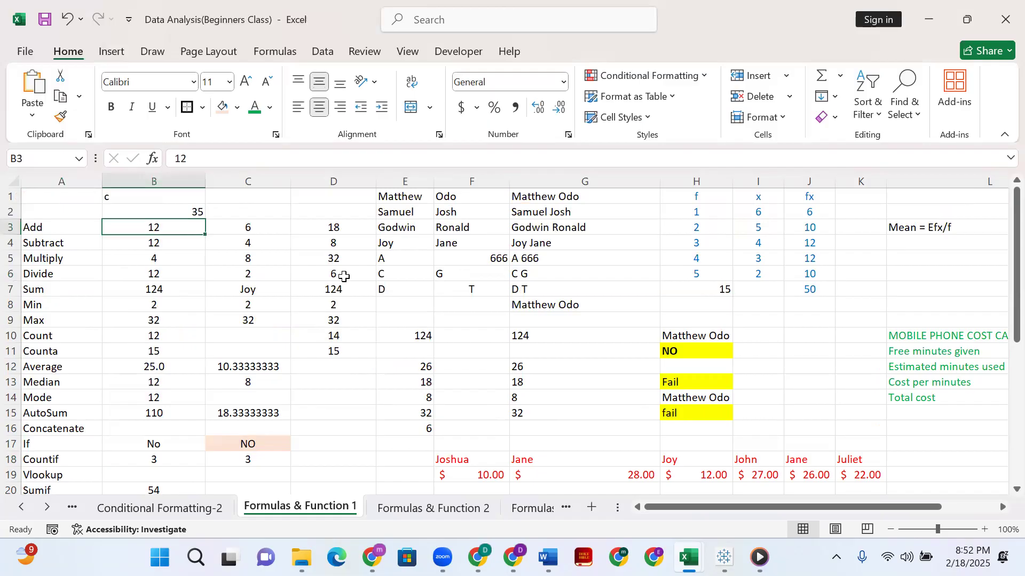
left_click(343, 276, "shift")
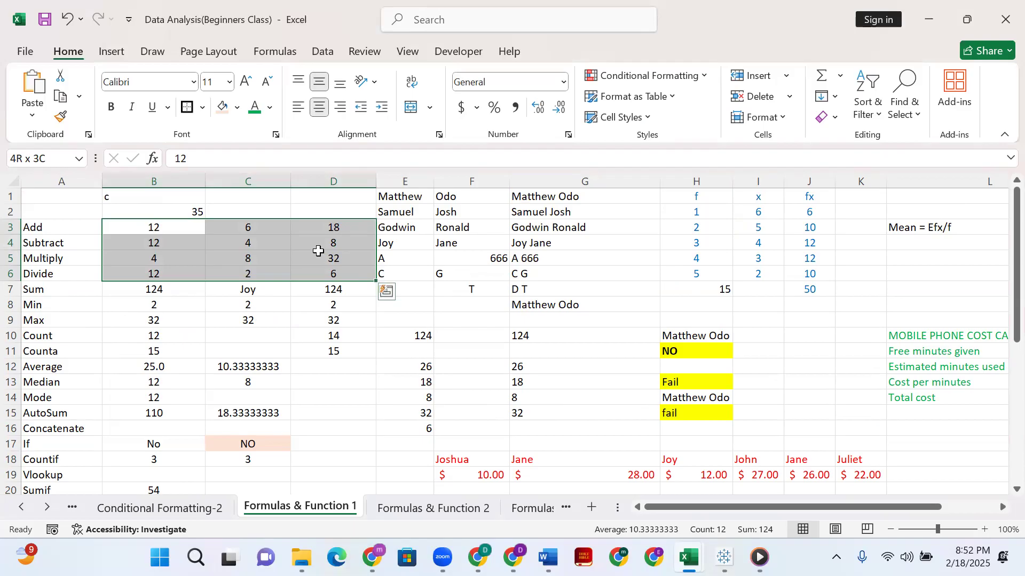
scroll(171, 261, "down", 2)
scroll(199, 283, "up", 1)
scroll(200, 283, "down", 2)
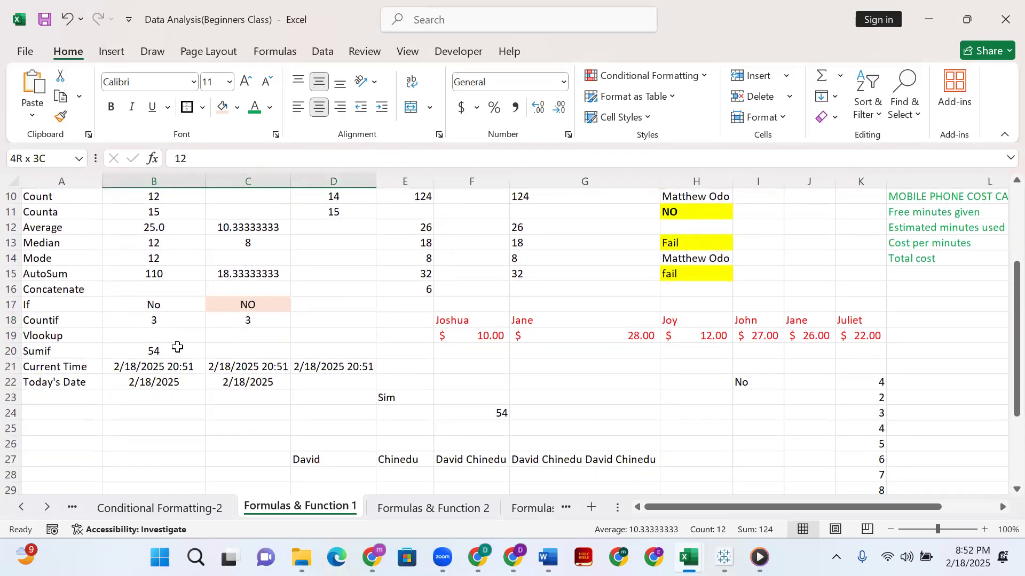
Replace the arguments of the COUNTIF formula in C18 with only the range B3:D6 and try to enter it.
left_click(278, 318)
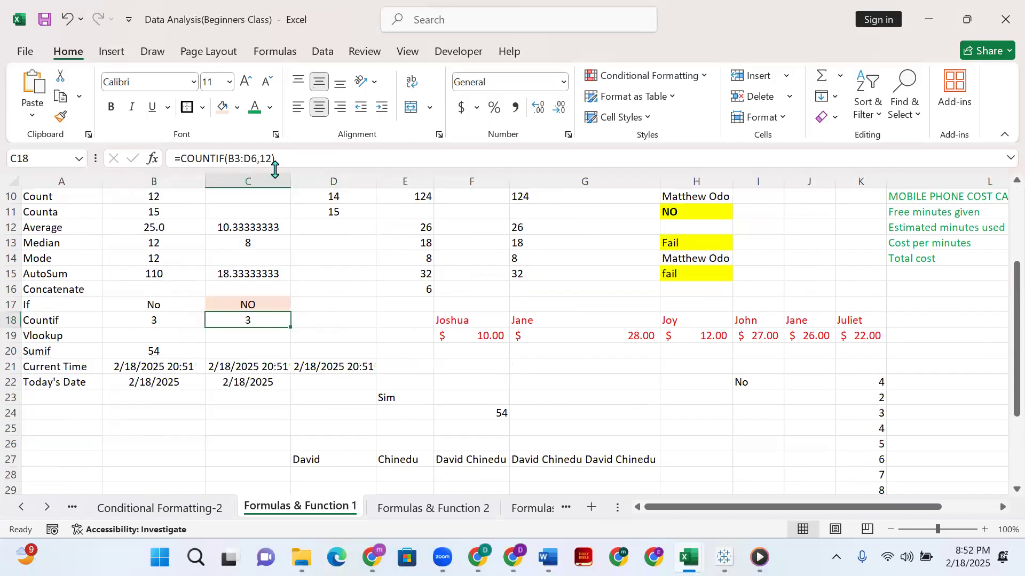
left_click(228, 159)
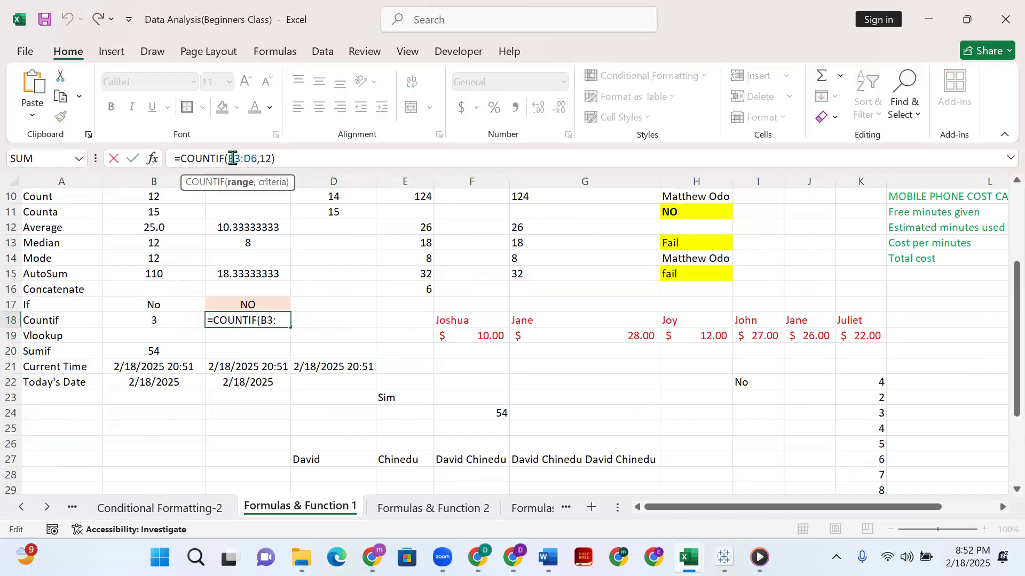
left_click_drag(228, 159, 285, 159)
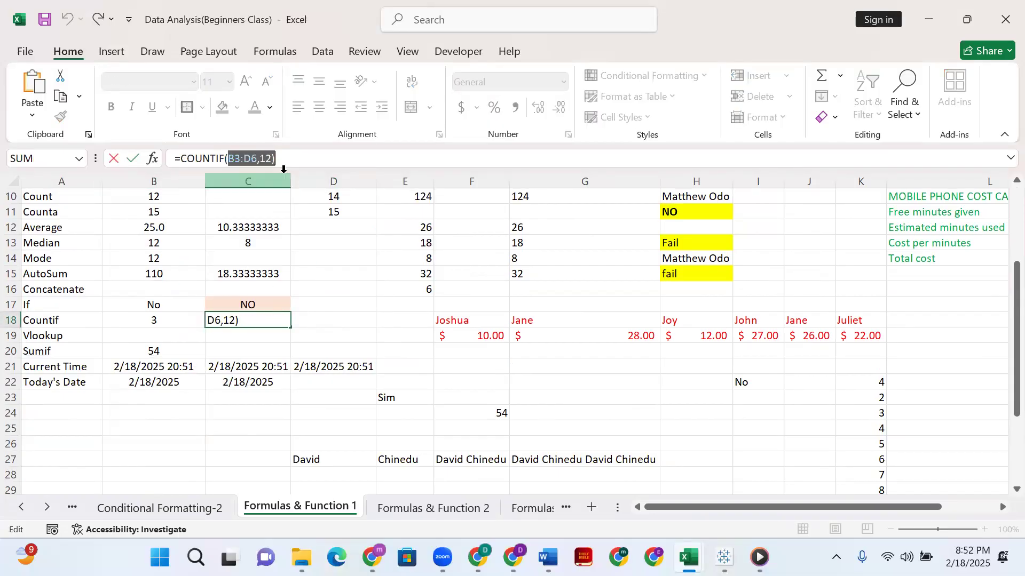
key("BackSpace")
scroll(244, 213, "up", 3)
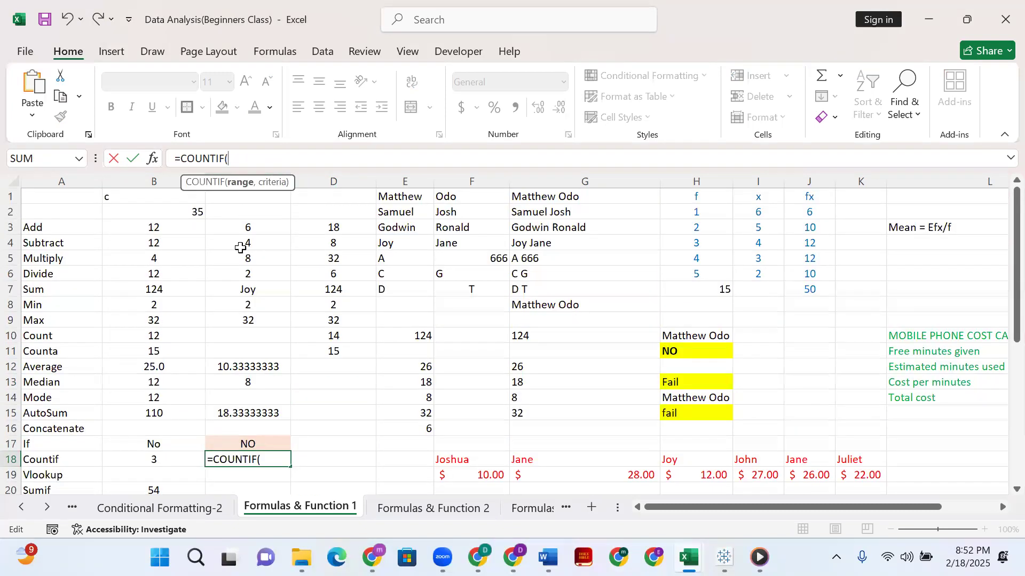
left_click_drag(145, 224, 343, 274)
key("Return")
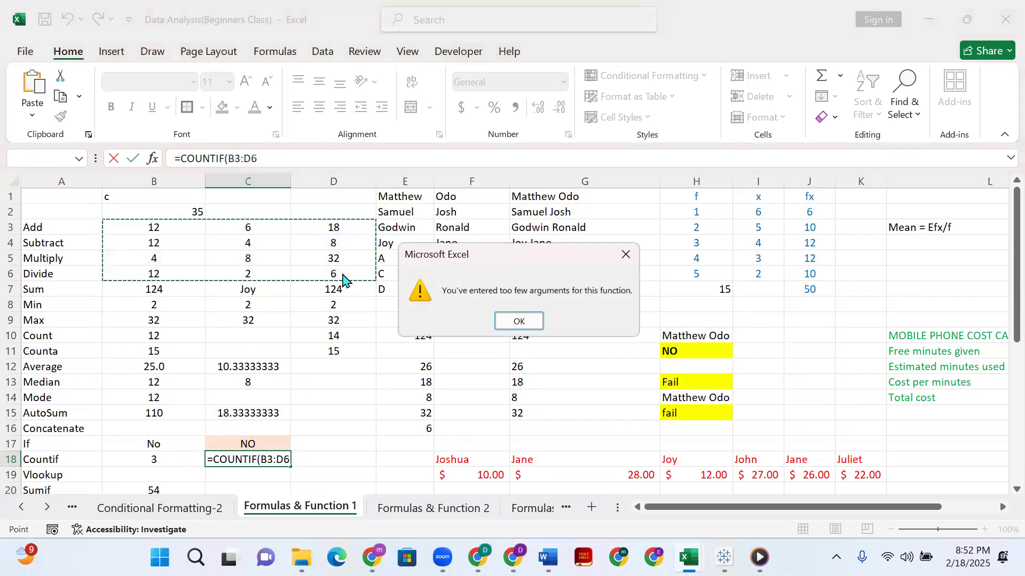
left_click(521, 321)
Close the C18 formula as =COUNTIF(B3:D6) and try to enter it.
left_click(344, 161)
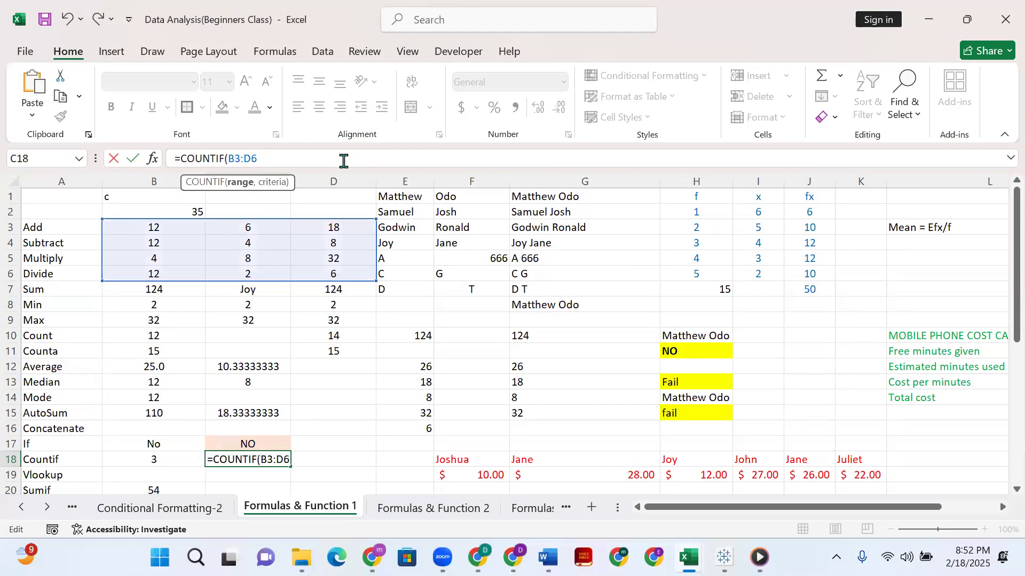
type(")")
key("Return")
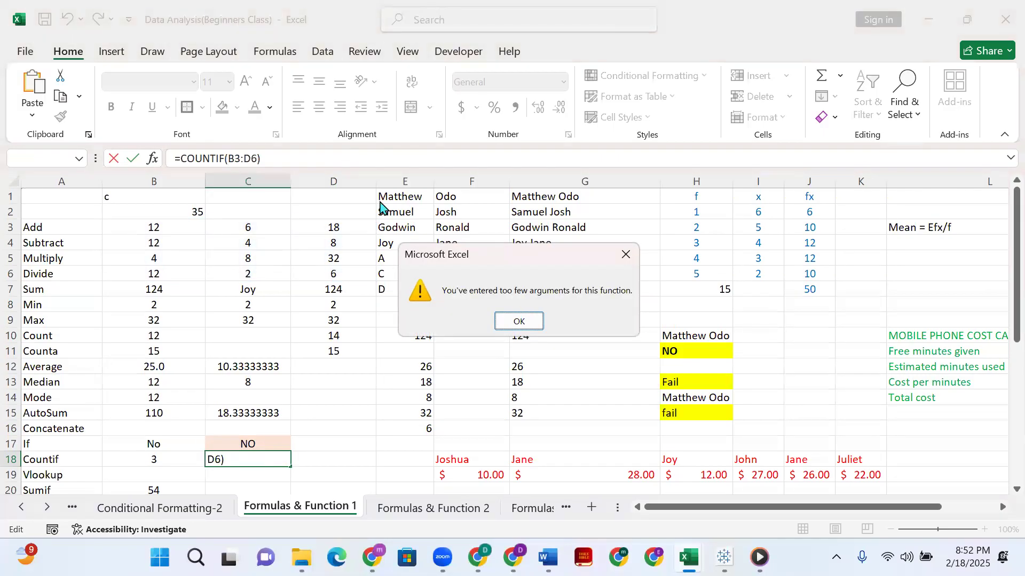
left_click(520, 322)
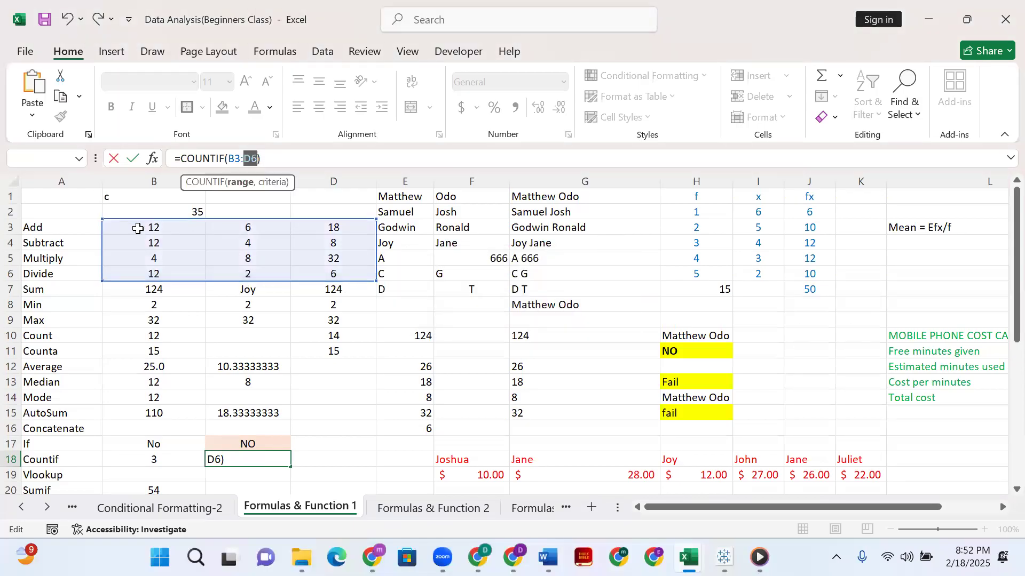
Rewrite the C18 formula with separate cells as =COUNTIF(B3,C3,D3) and try to enter it.
left_click(157, 229)
key("BackSpace")
key("BackSpace")
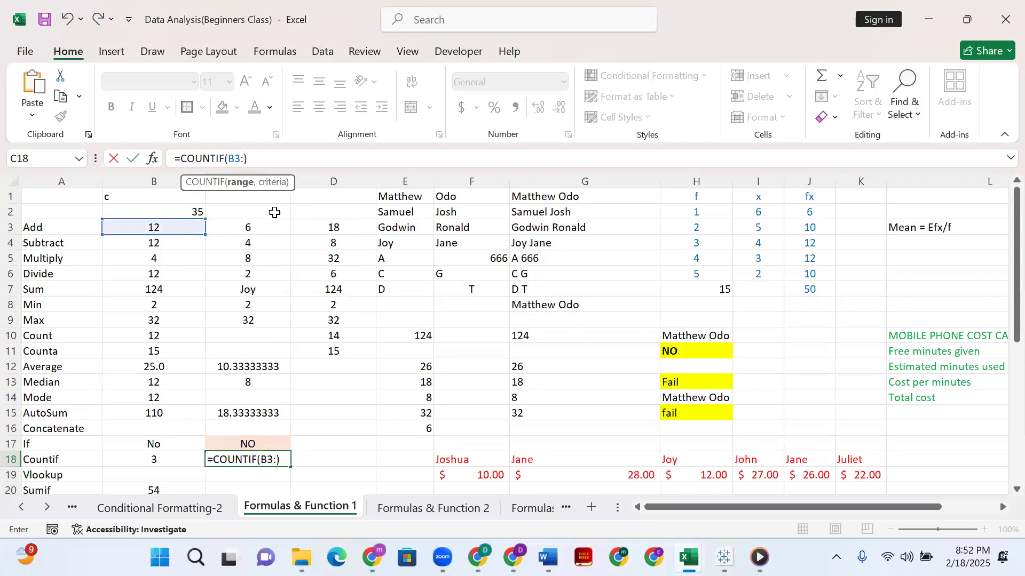
type(",")
left_click(266, 229)
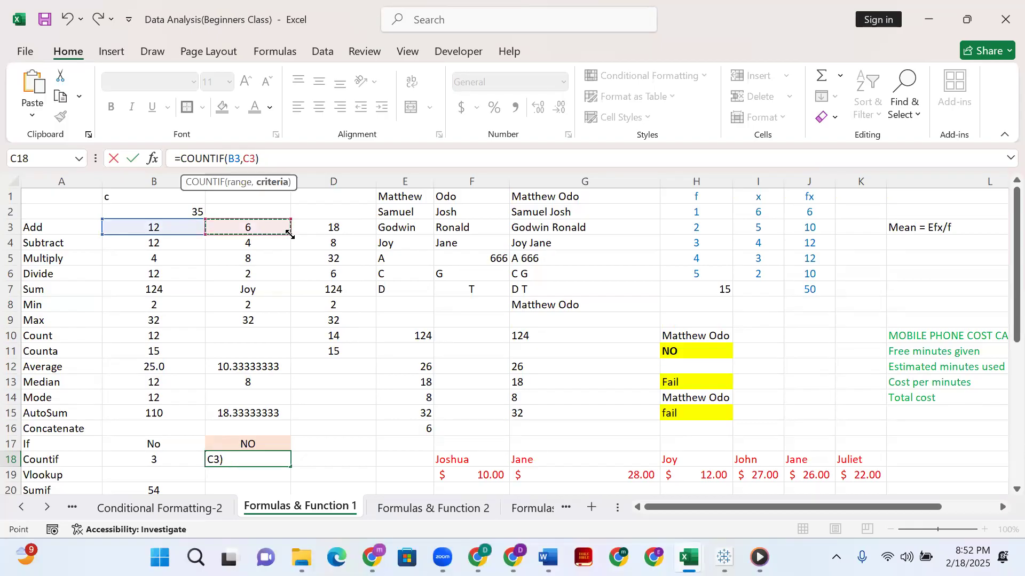
type(",")
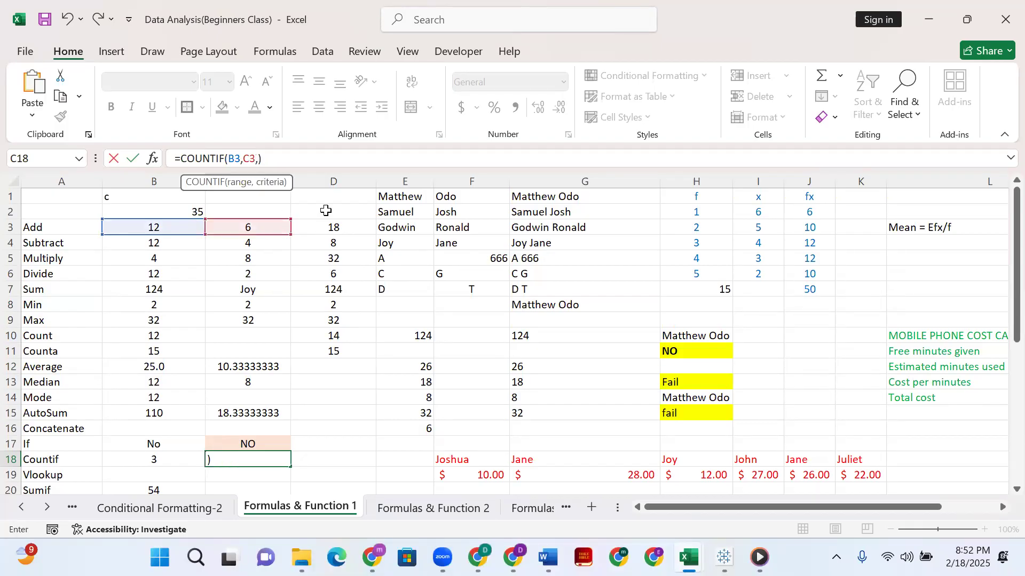
left_click(332, 227)
key("Return")
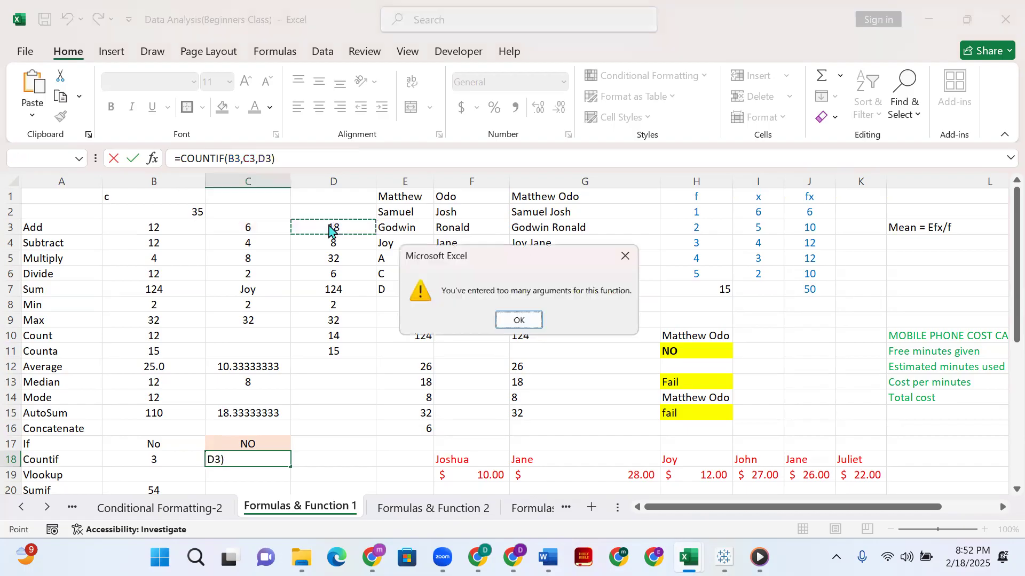
left_click(525, 325)
left_click(295, 155)
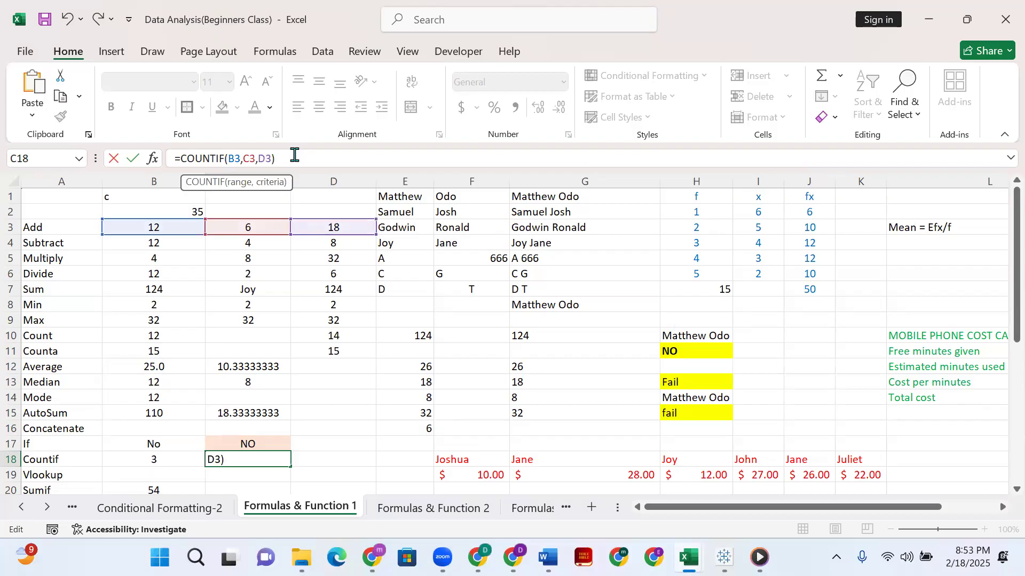
key("Return")
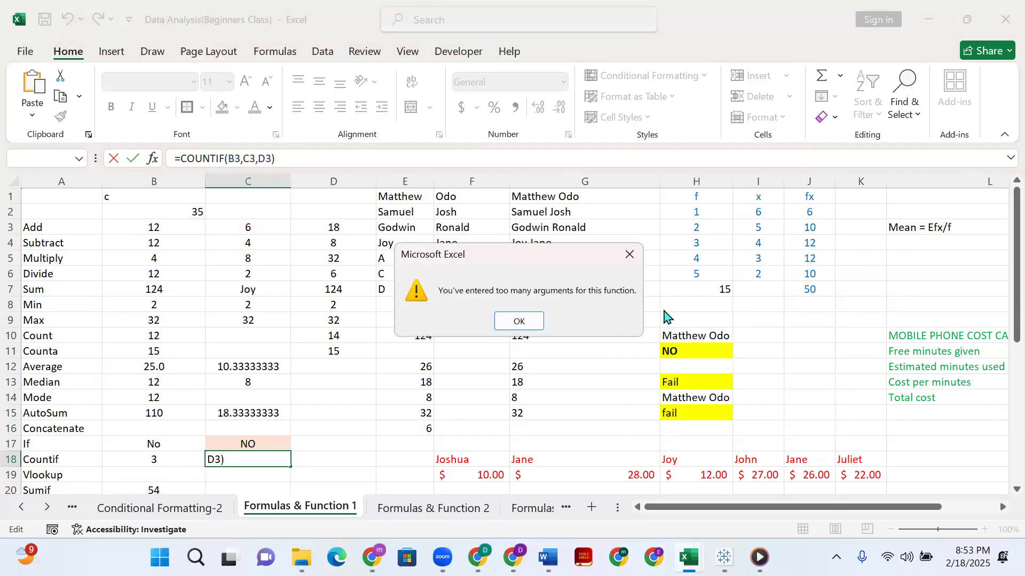
left_click(626, 258)
Remove D3 from the C18 formula and try to enter =COUNTIF(B3,C3,).
key("BackSpace")
left_click(298, 157)
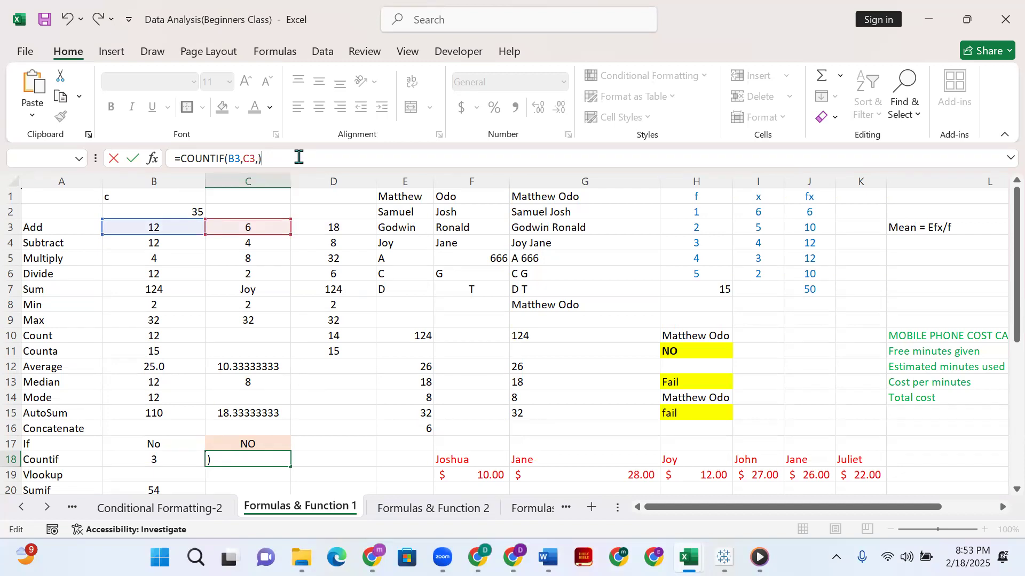
key("Return")
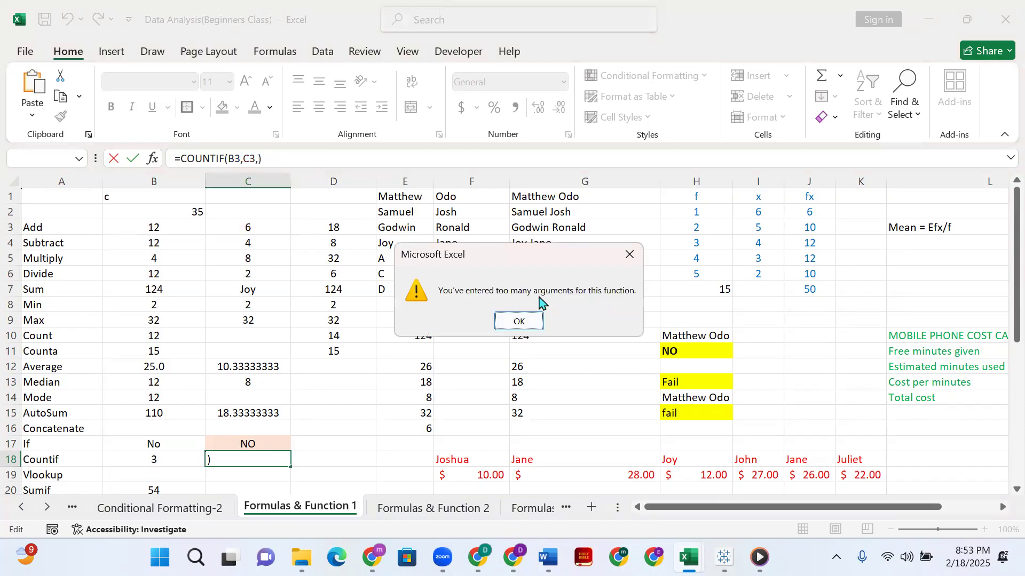
left_click(628, 254)
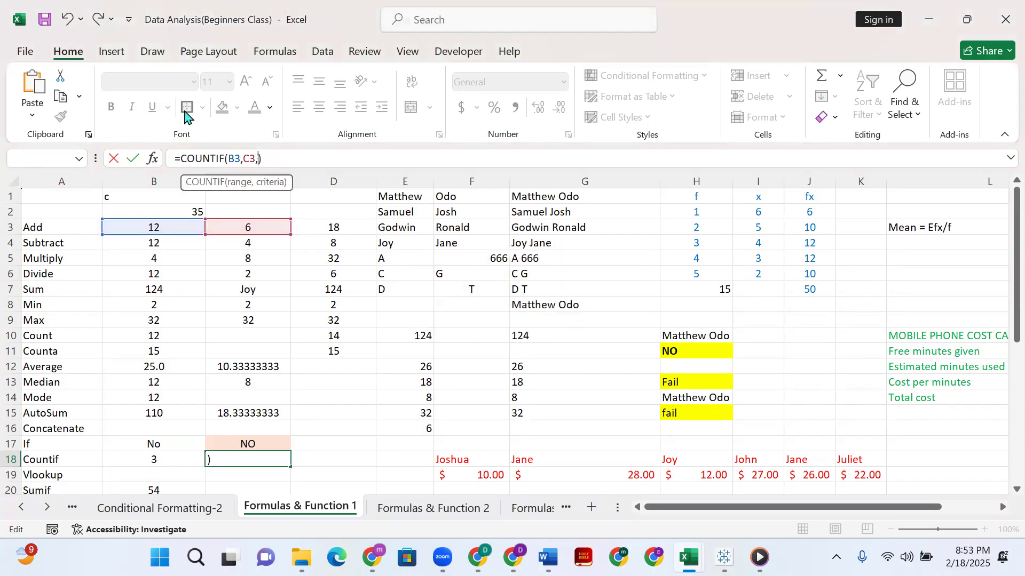
Clear the arguments of the COUNTIF formula in C18 and set its range to B3:D6.
left_click(268, 159)
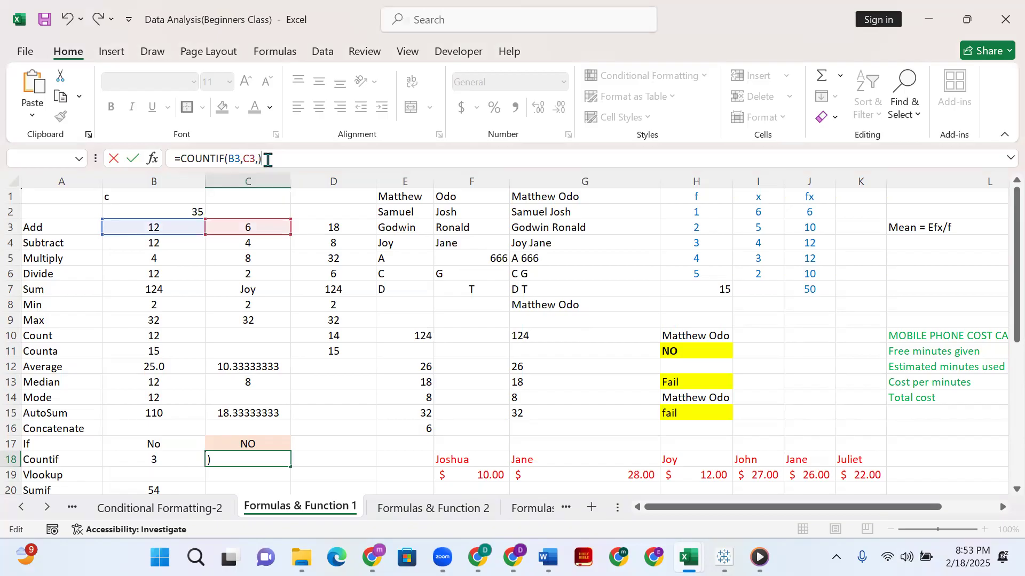
key("BackSpace")
key("BackSpace")
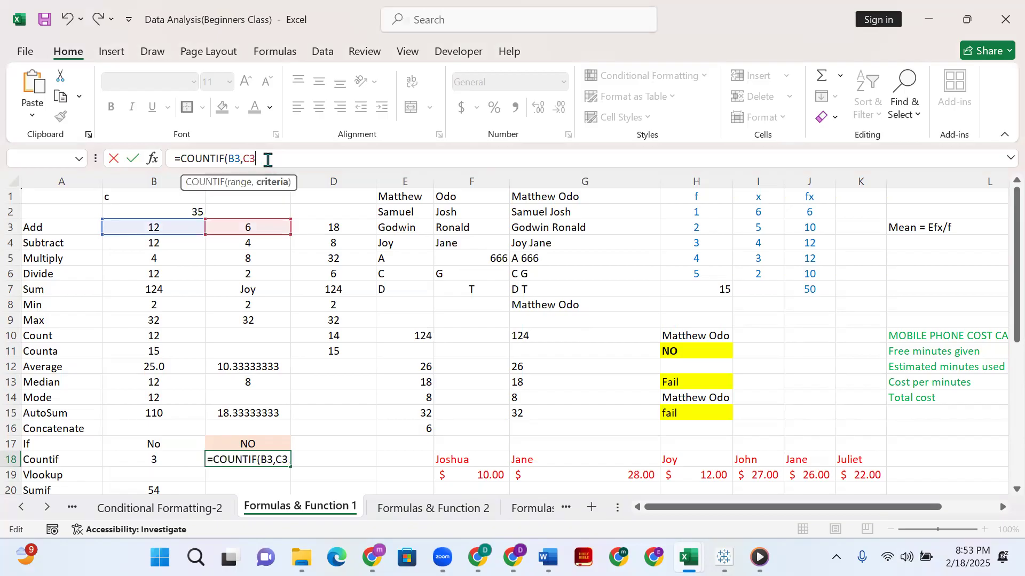
key("BackSpace")
key("BackSpace")
key("BackSpace")
key("BackSpace")
key("BackSpace")
key("BackSpace")
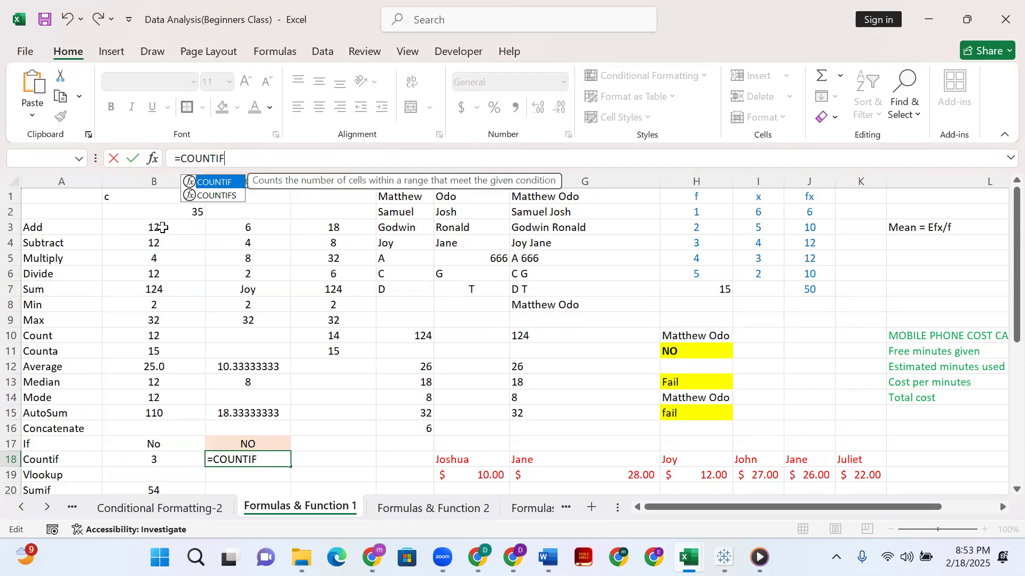
type("(")
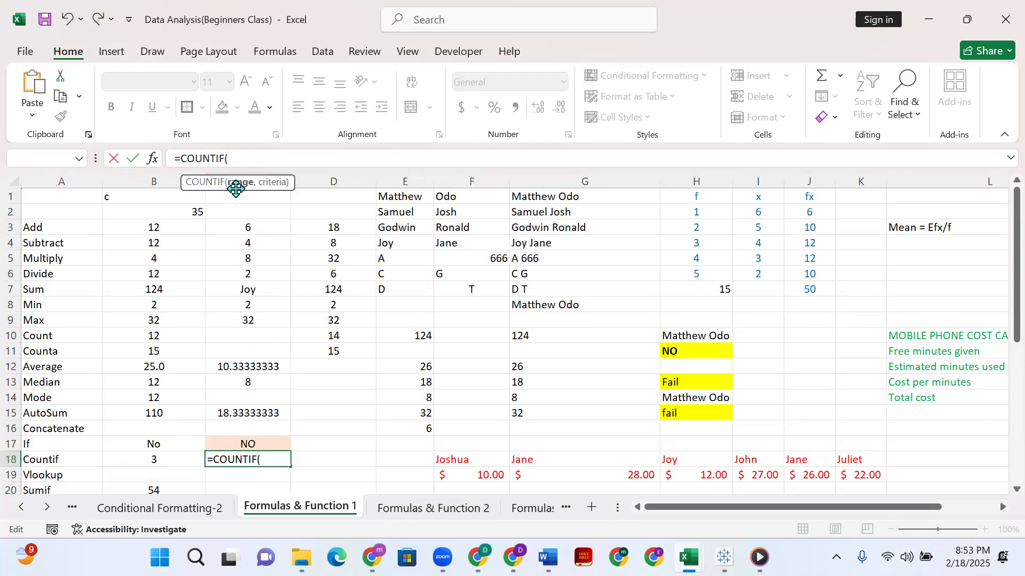
left_click(173, 224)
mouse_move(345, 281)
left_mouse_down()
mouse_move(315, 235)
mouse_move(315, 268)
left_mouse_up()
type(",")
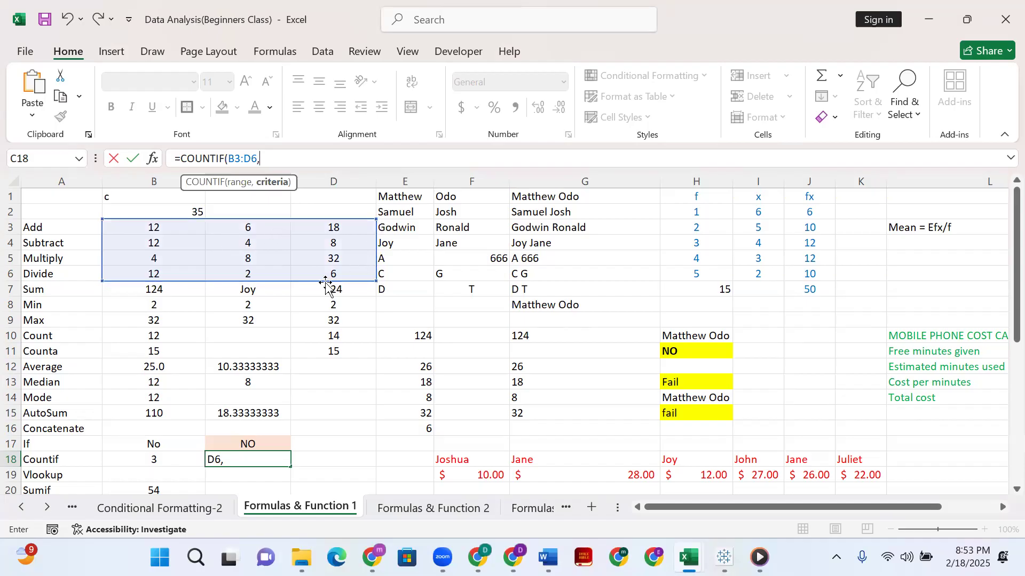
Complete the C18 formula with the criterion 4 and enter it as =COUNTIF(B3:D6,4).
left_click(239, 228)
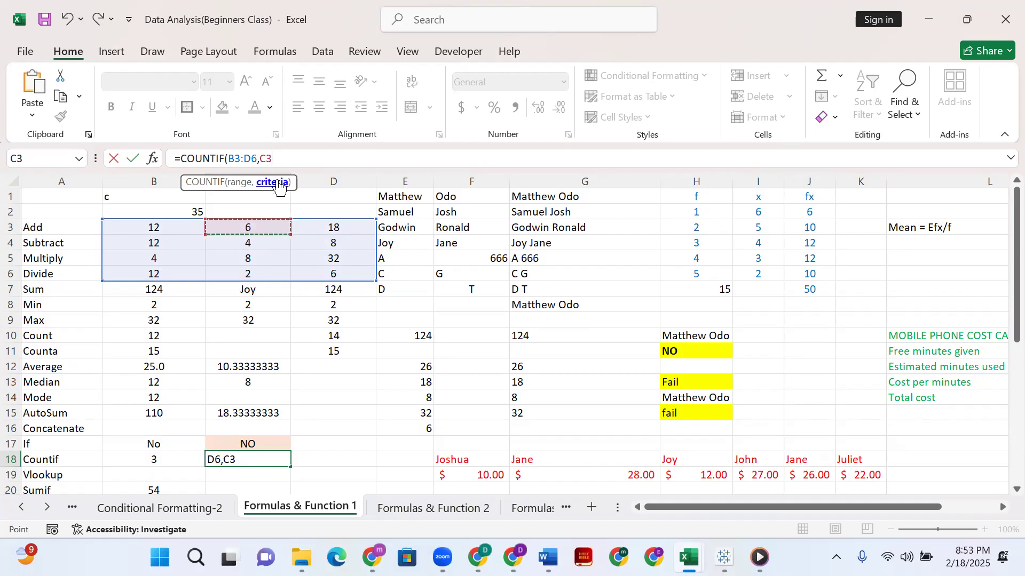
key("BackSpace")
key("BackSpace")
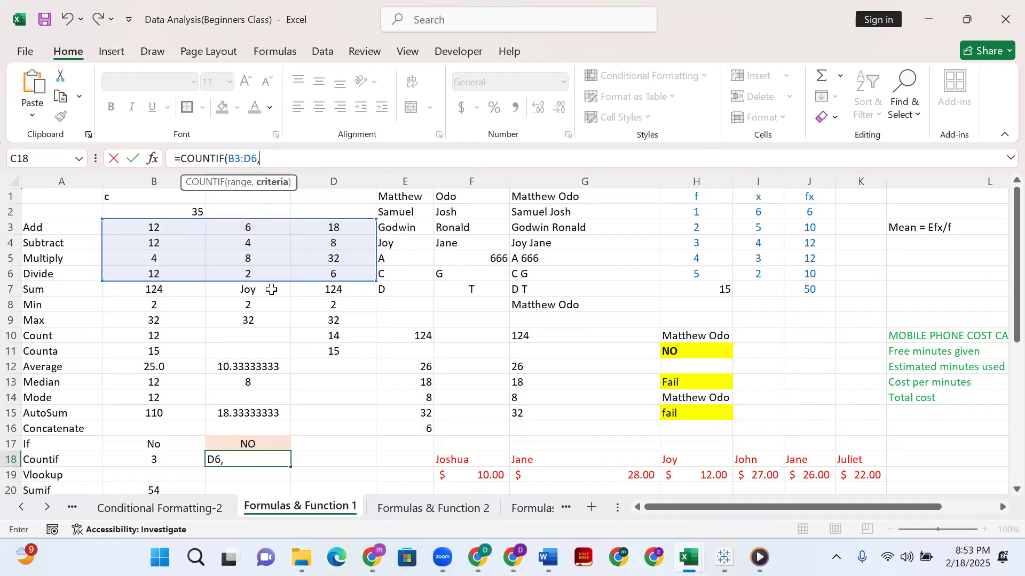
left_click(239, 244)
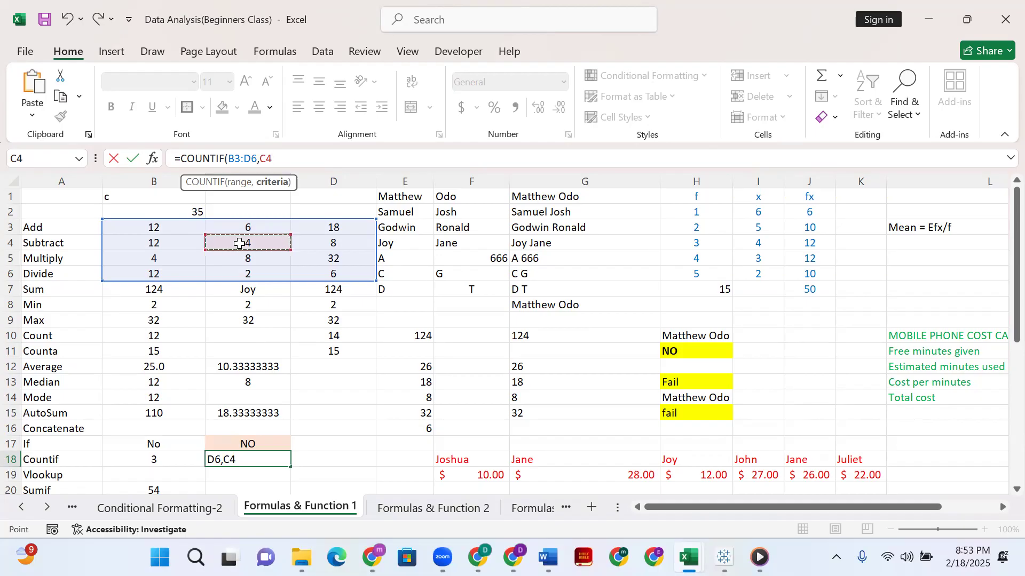
key("BackSpace")
key("BackSpace")
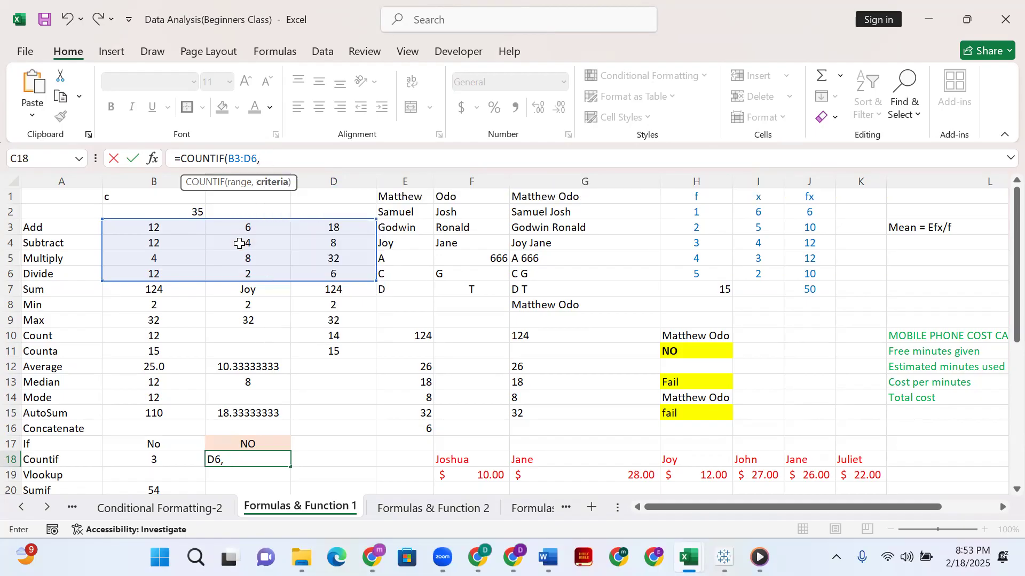
type("4)")
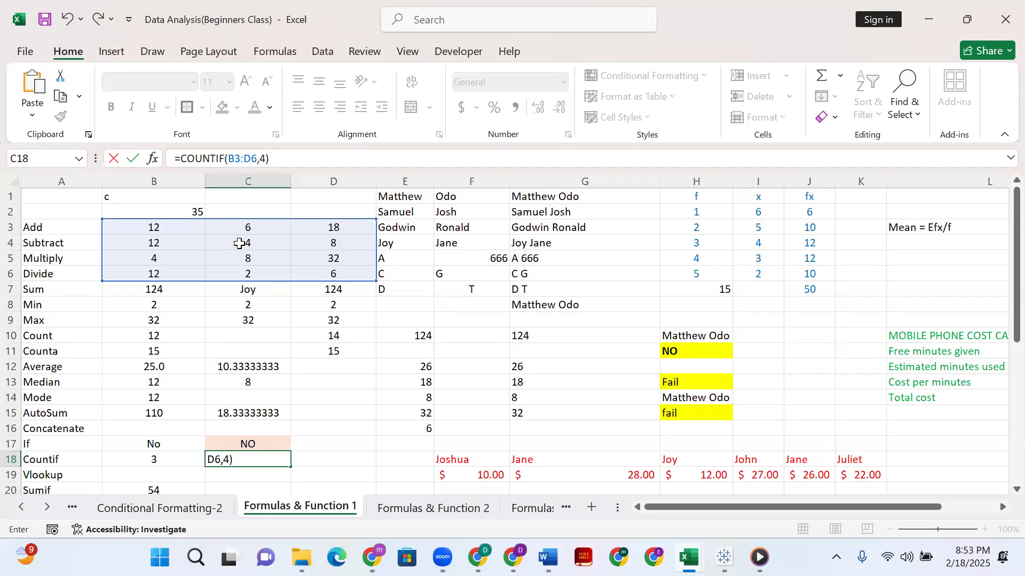
key("Return")
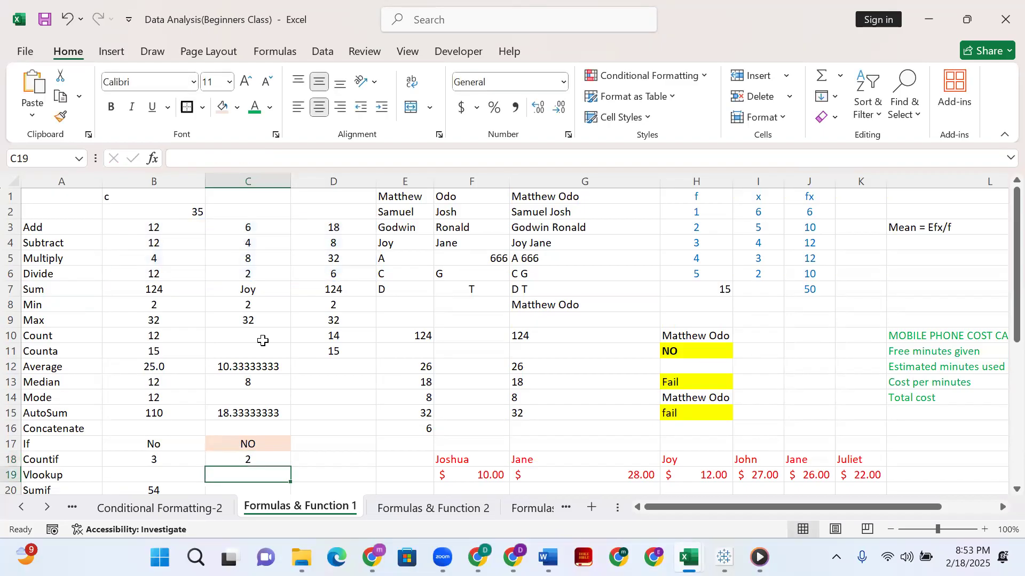
Rebuild the C18 formula to count the value 12 in B3:D6, entering =COUNTIF(B3:D6,12).
left_click(255, 459)
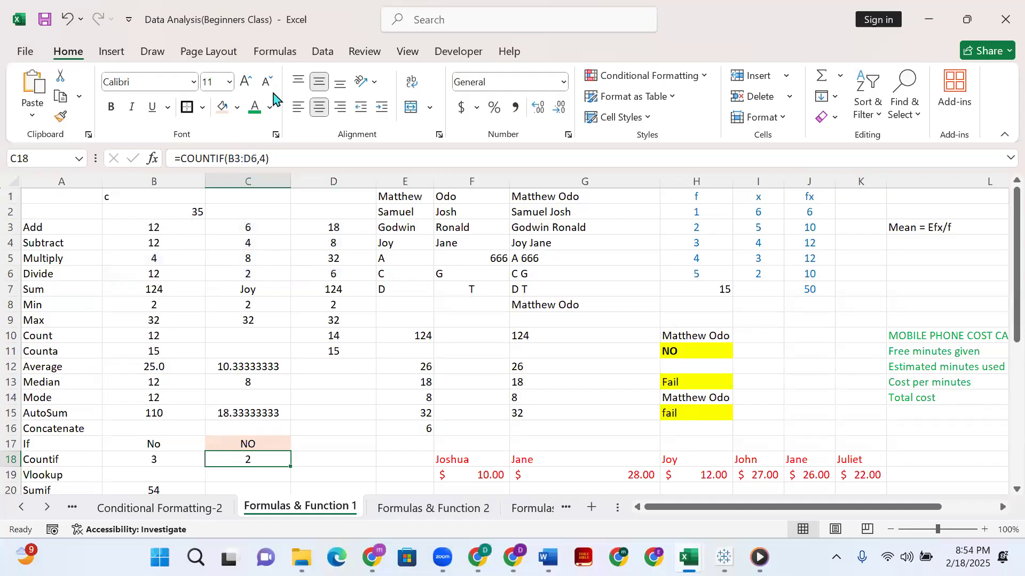
left_click_drag(276, 158, 230, 160)
key("BackSpace")
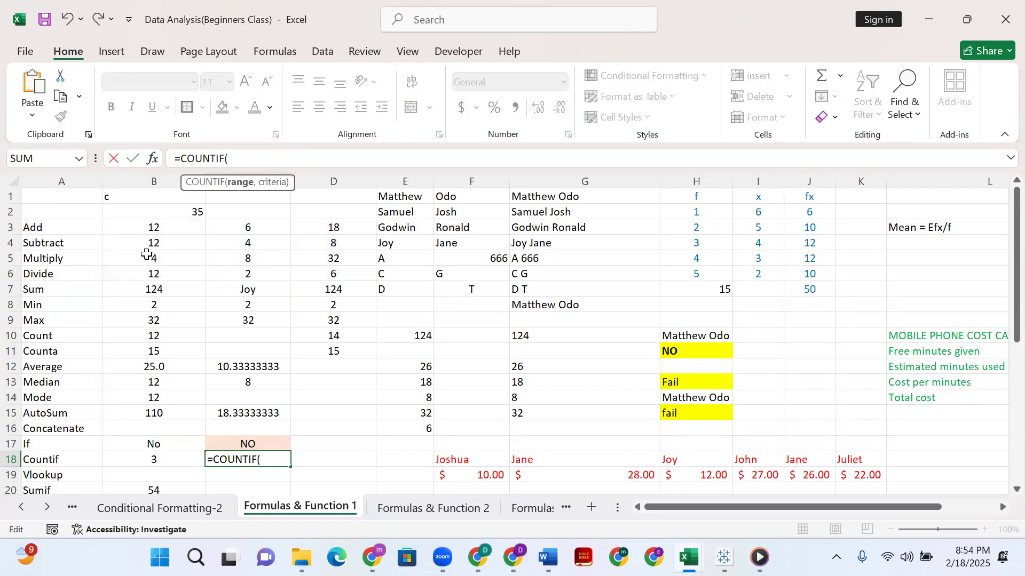
left_click(140, 230)
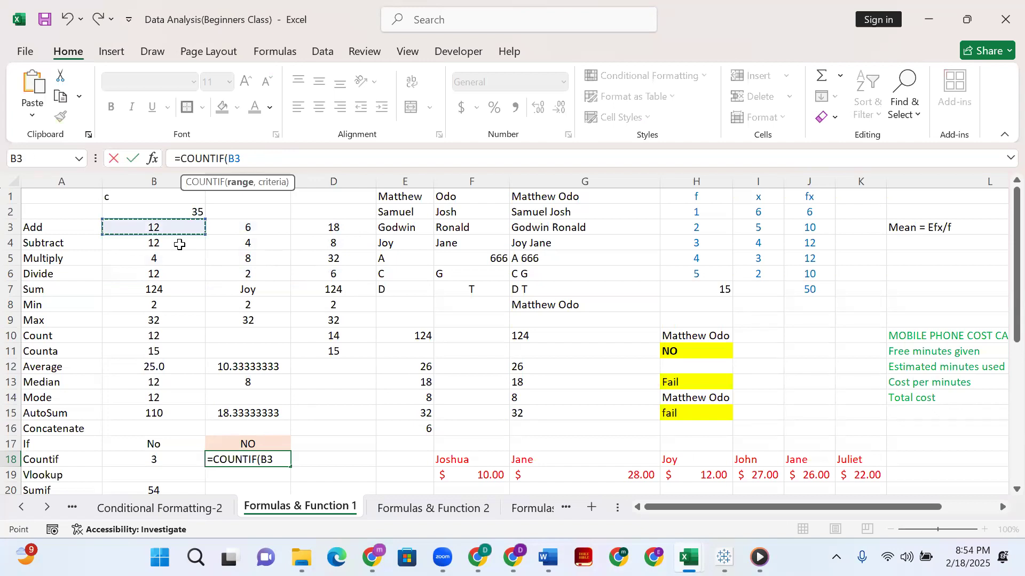
left_click(346, 274, "shift")
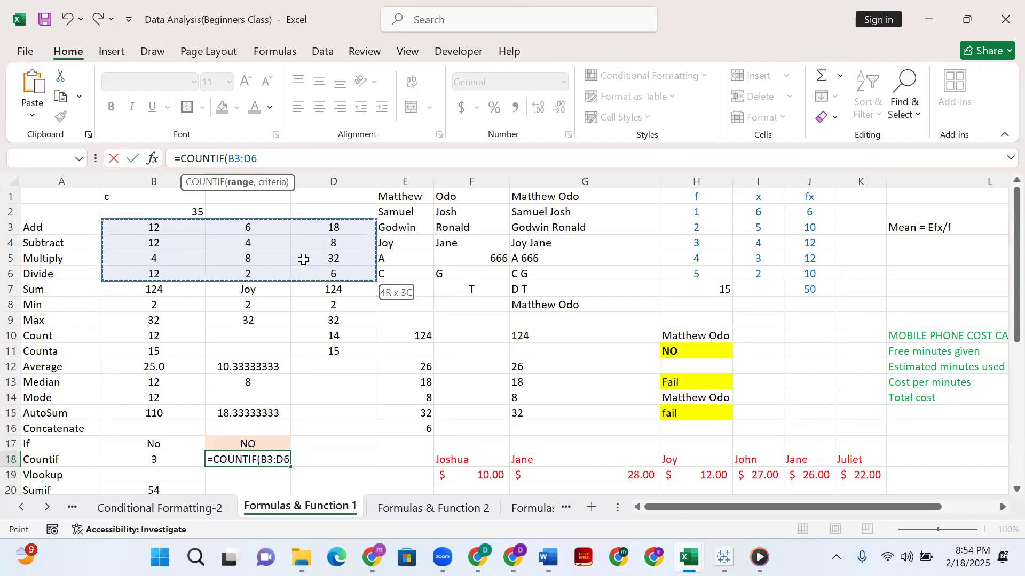
type(",")
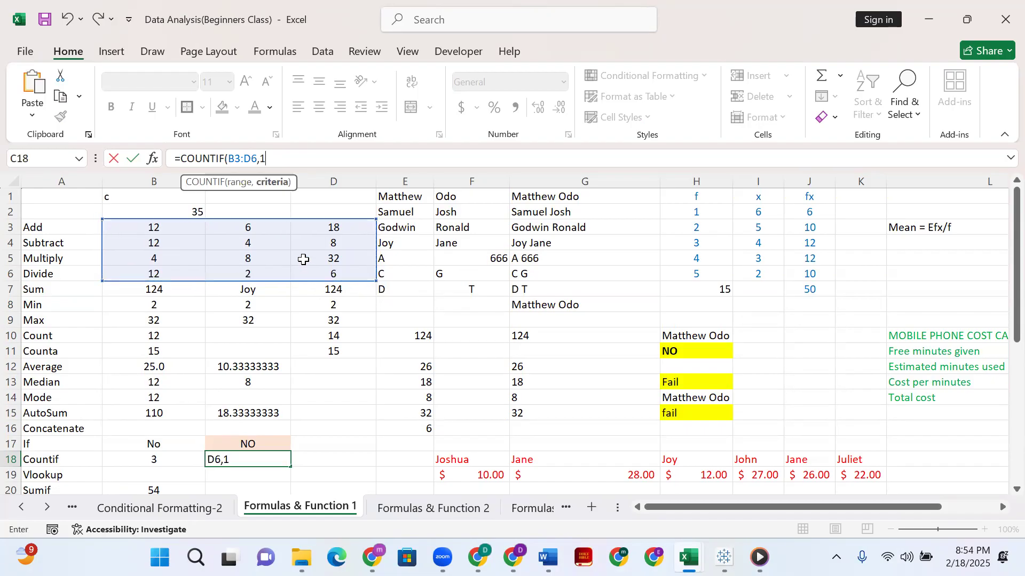
type("12)")
key("Return")
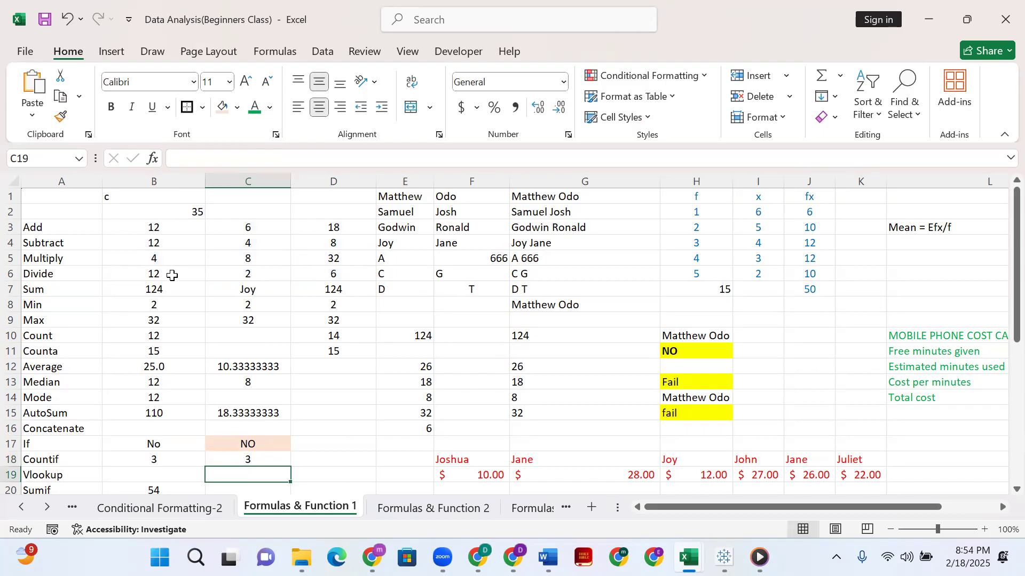
left_click(221, 458)
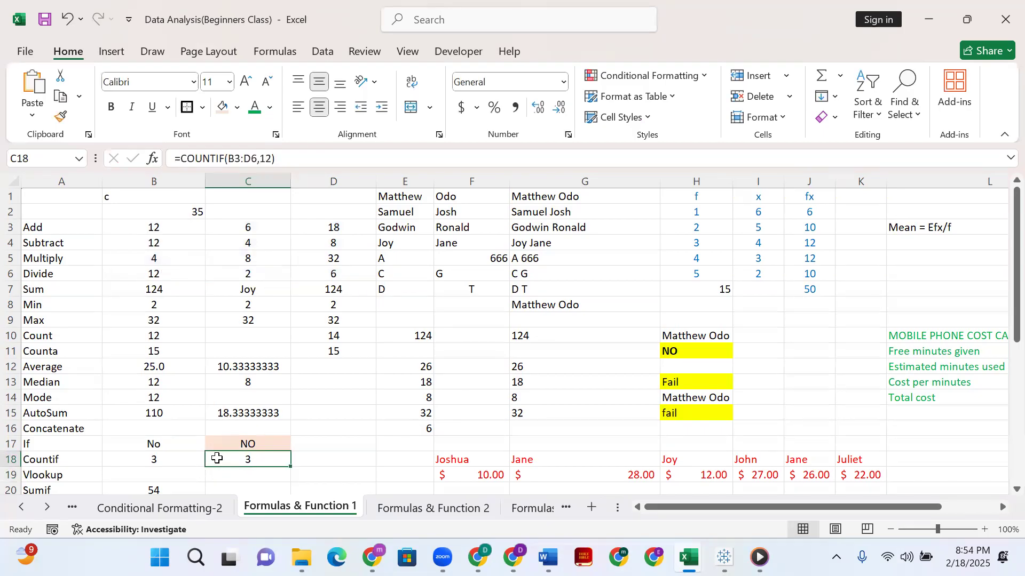
Inspect the SUMIF formula in B20.
scroll(227, 348, "down", 4)
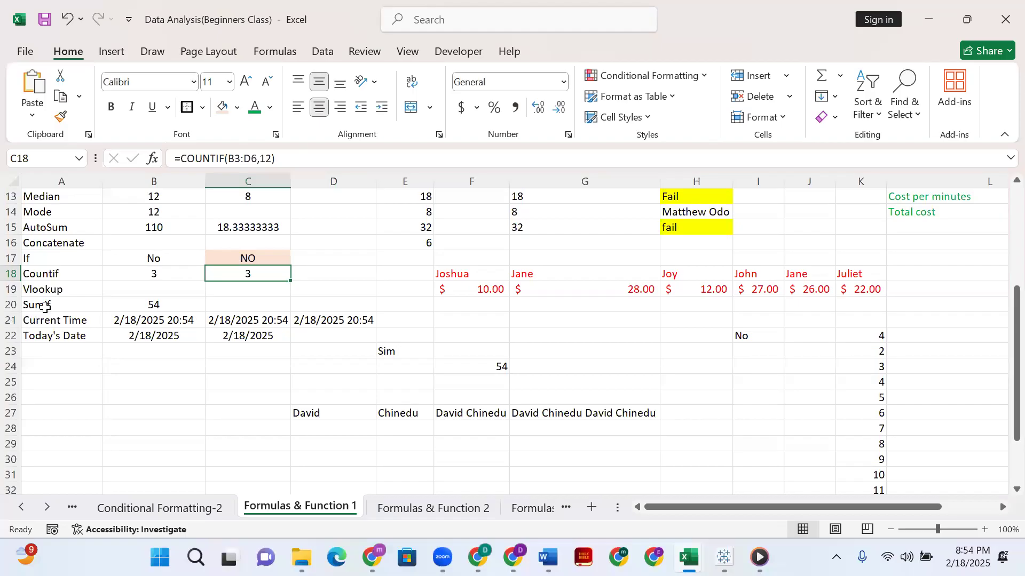
left_click(45, 308)
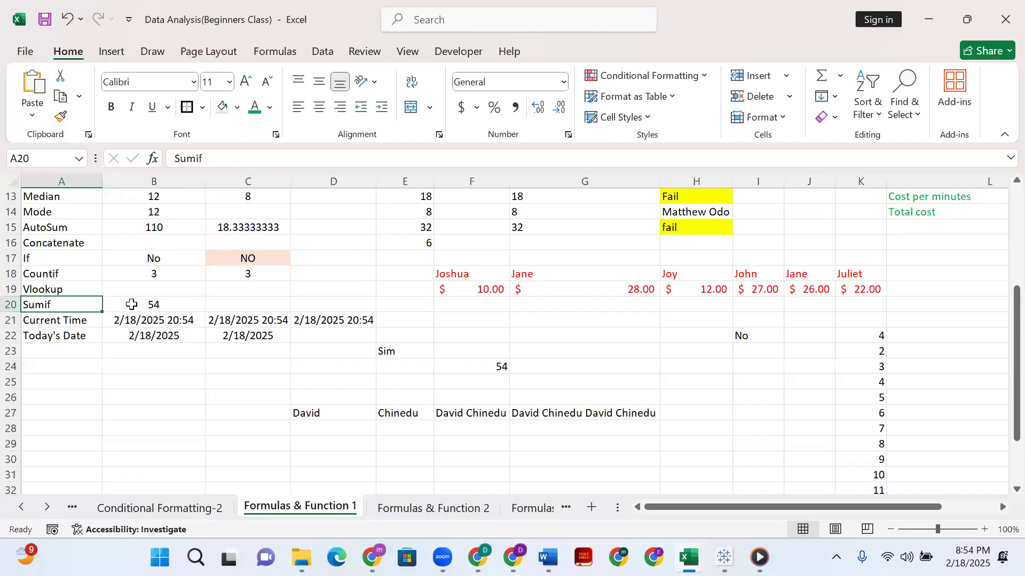
left_click(132, 305)
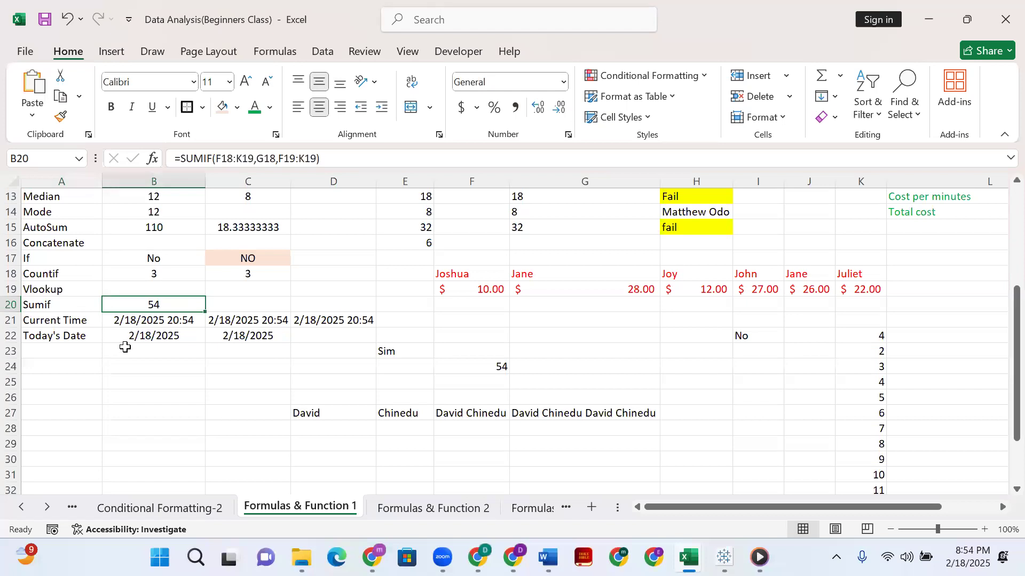
Replace the content of D21 in the Current Time row with Now() and reselect the cell.
left_click(65, 324)
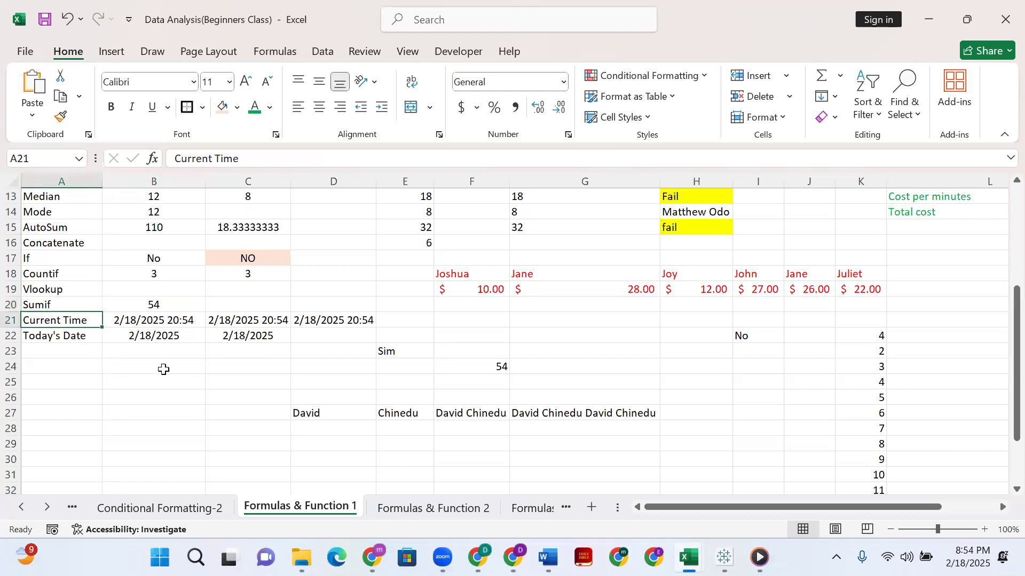
left_click(335, 317)
key("BackSpace")
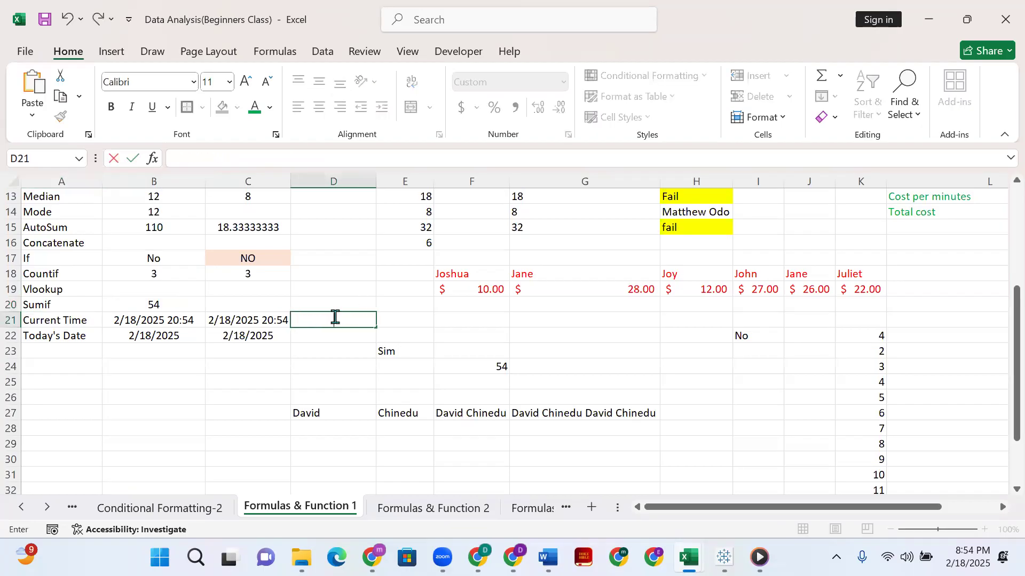
type("Now()")
key("Return")
left_click(327, 318)
left_click(276, 321)
left_click(316, 320)
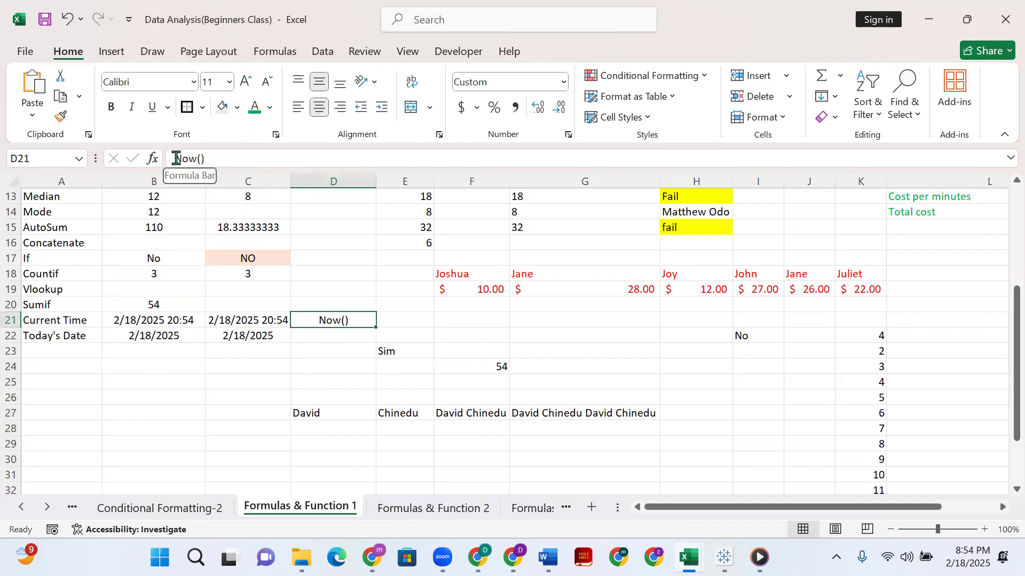
Add the missing equals sign so that D21 contains the formula =NOW(), and check the cell.
left_click(176, 158)
type("=")
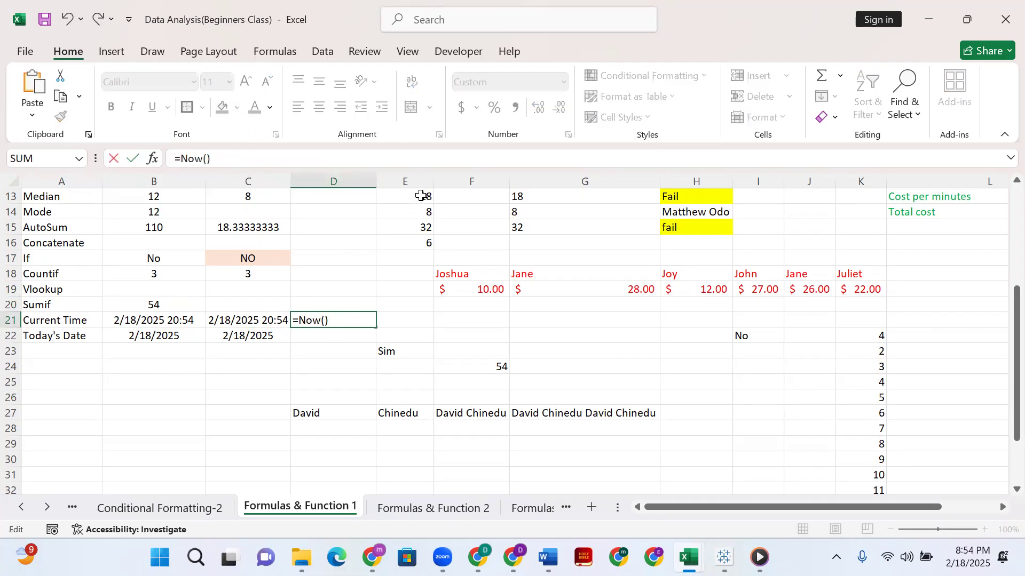
key("Return")
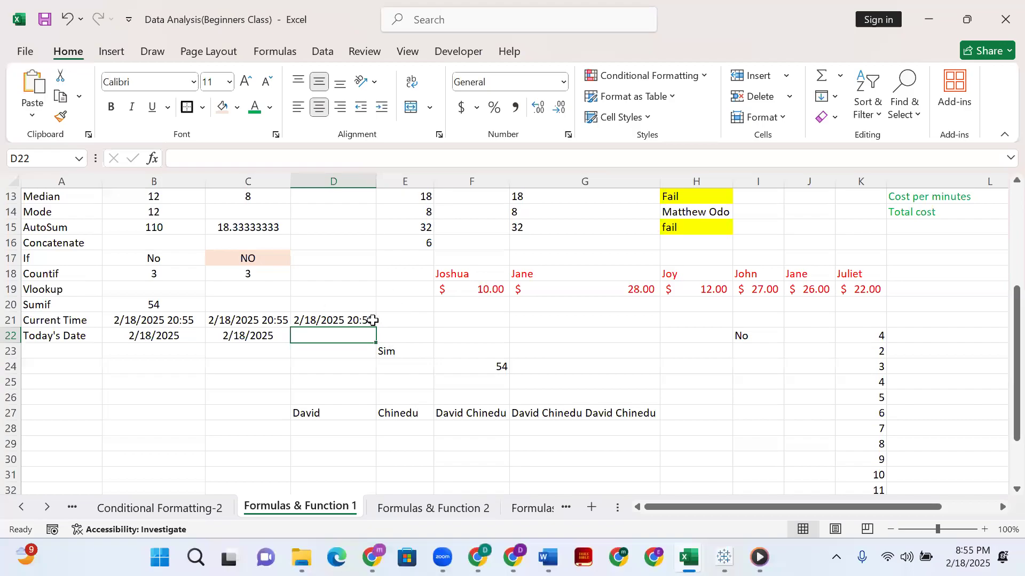
left_click(327, 320)
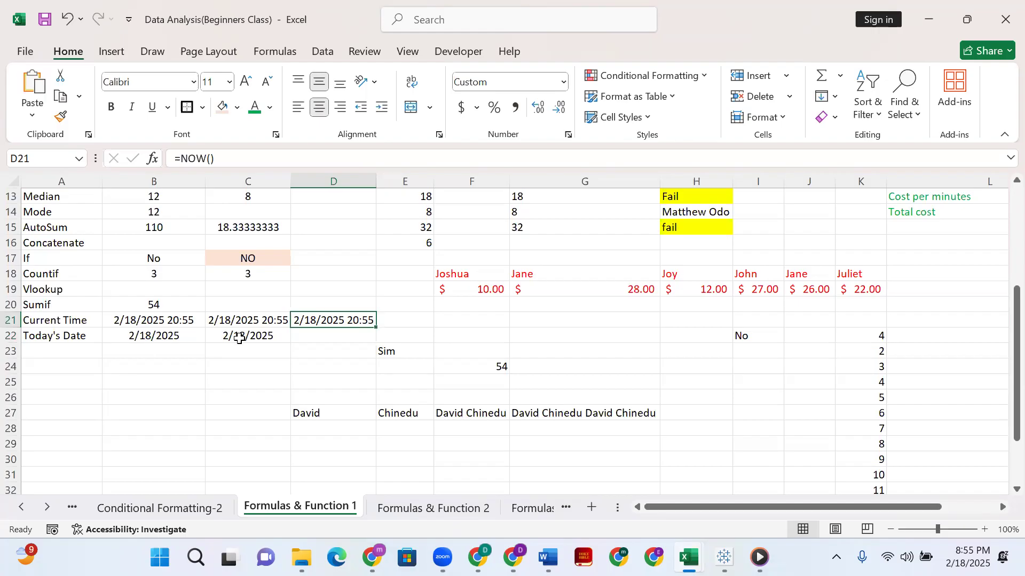
Enter the formula =TODAY() in D22 of the Today's Date row.
left_click(309, 336)
type("=")
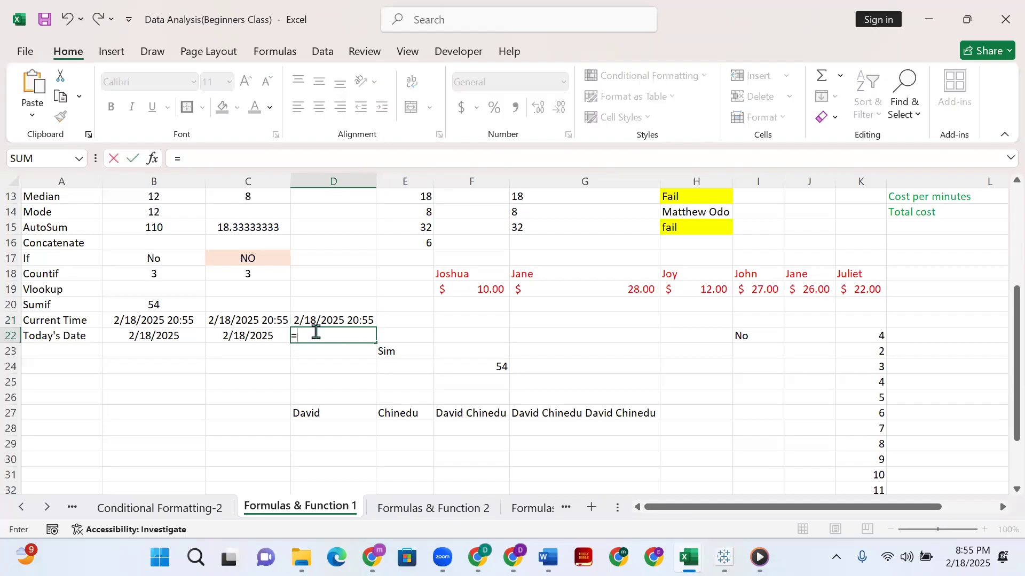
type("today")
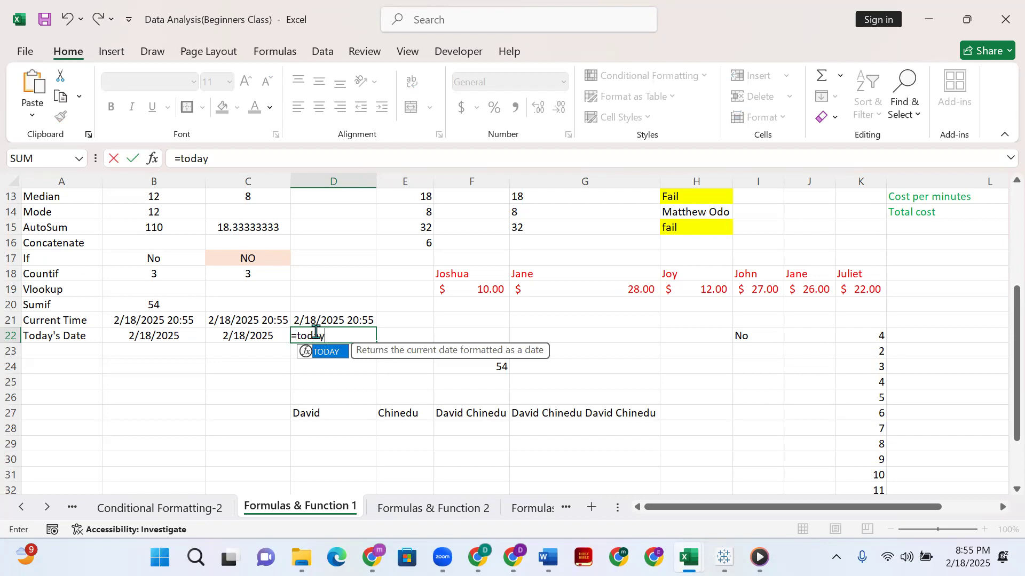
type("()")
left_click(315, 325)
left_click(351, 338)
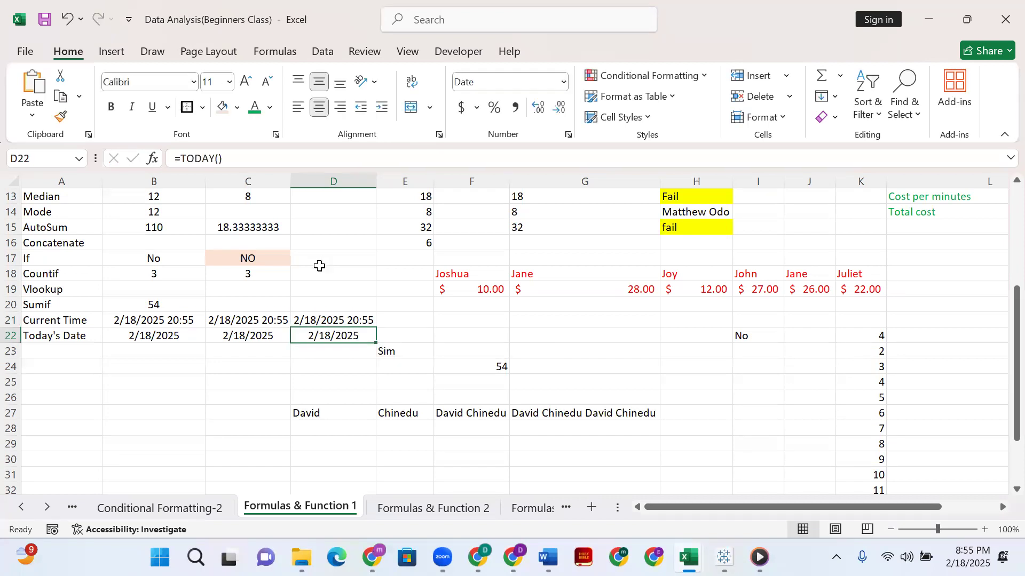
Look over the sheet and examine the CONCATENATE formula in H10 and the IF formula in H11.
scroll(578, 380, "up", 2)
scroll(579, 379, "down", 3)
scroll(576, 389, "up", 3)
scroll(576, 392, "up", 2)
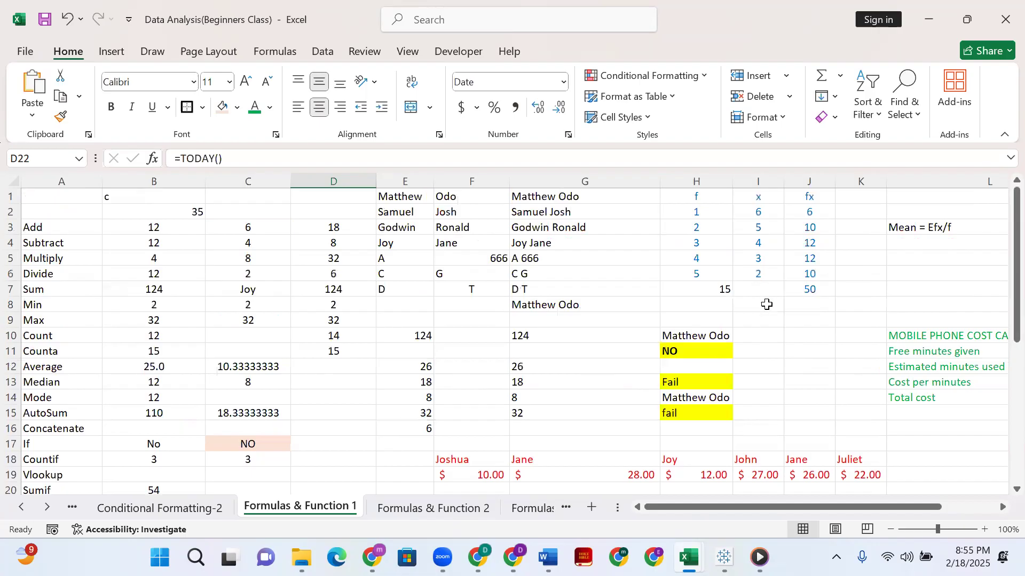
scroll(745, 356, "down", 1)
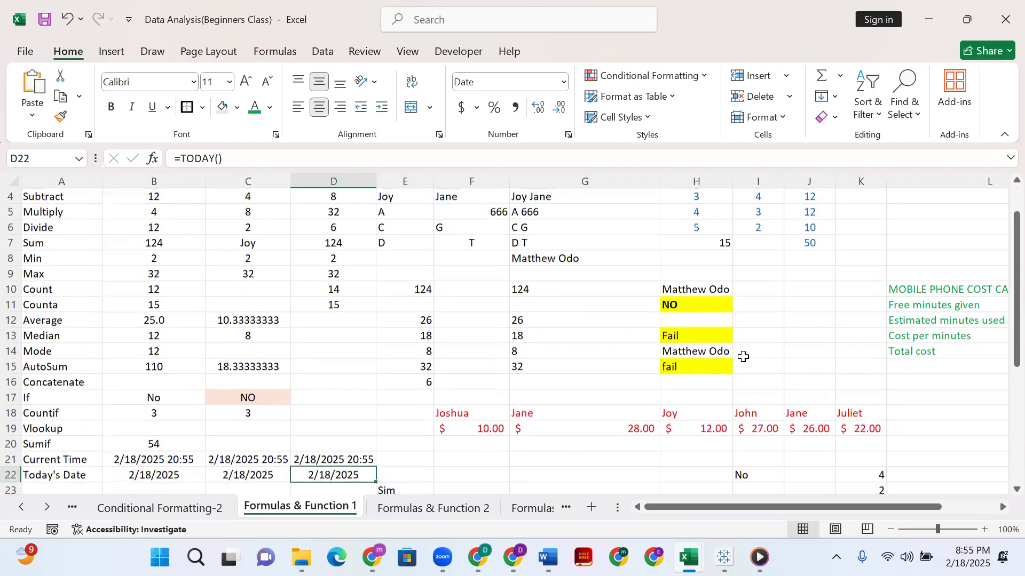
left_click(727, 302)
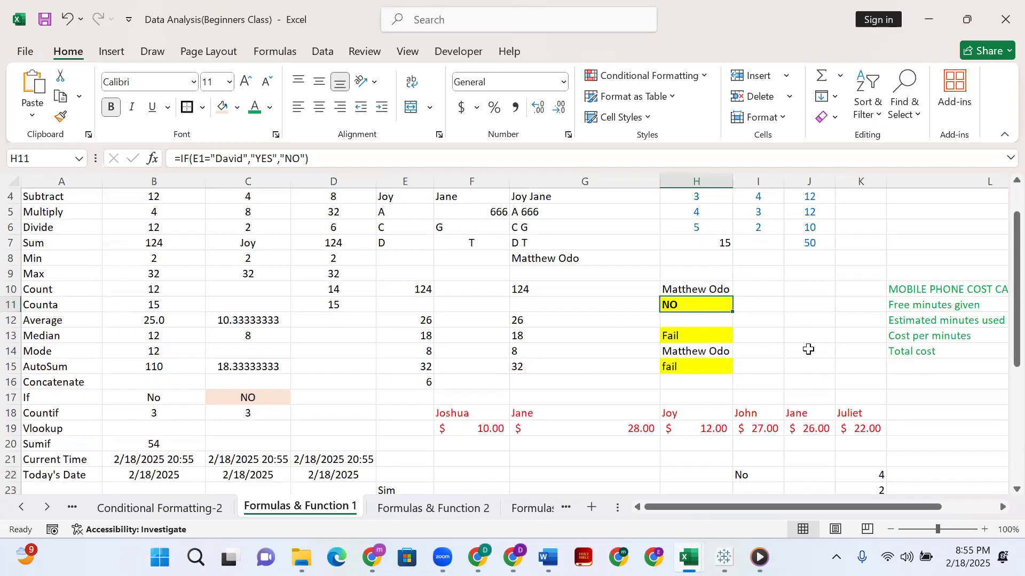
left_click(688, 288)
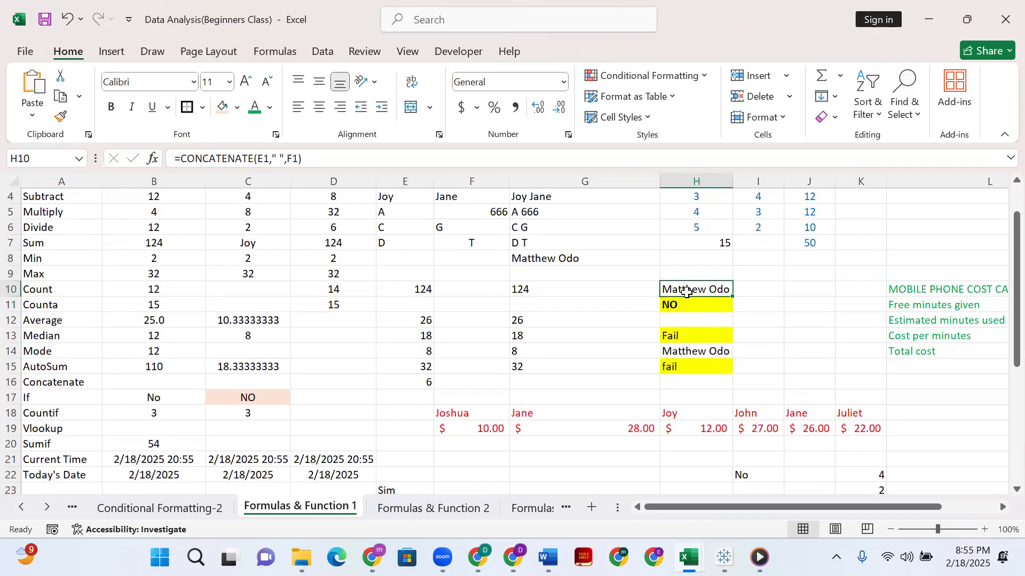
left_click(685, 305)
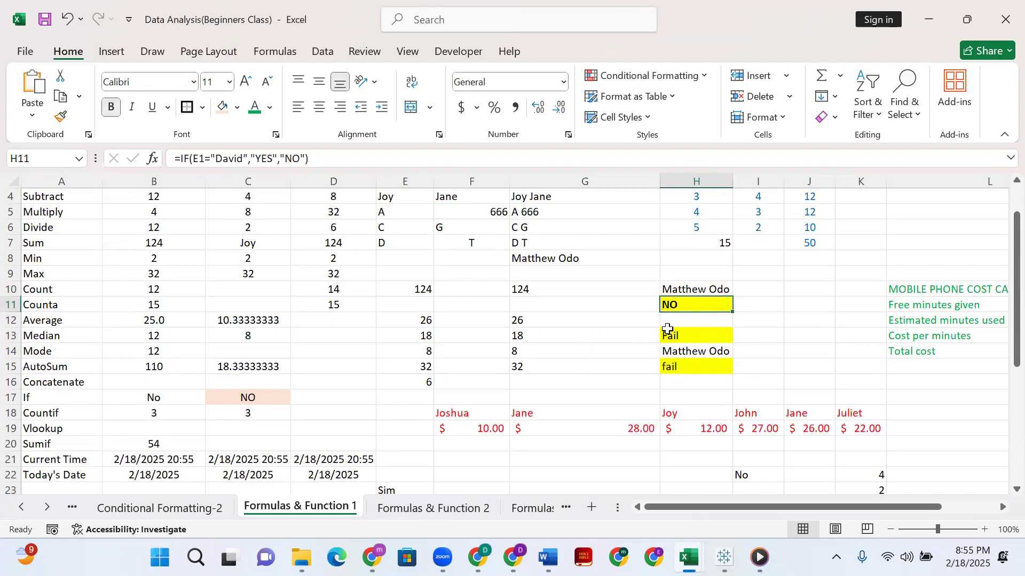
Check the IF formula in C17 and fill the empty cell B26 with standard yellow.
scroll(395, 301, "up", 3)
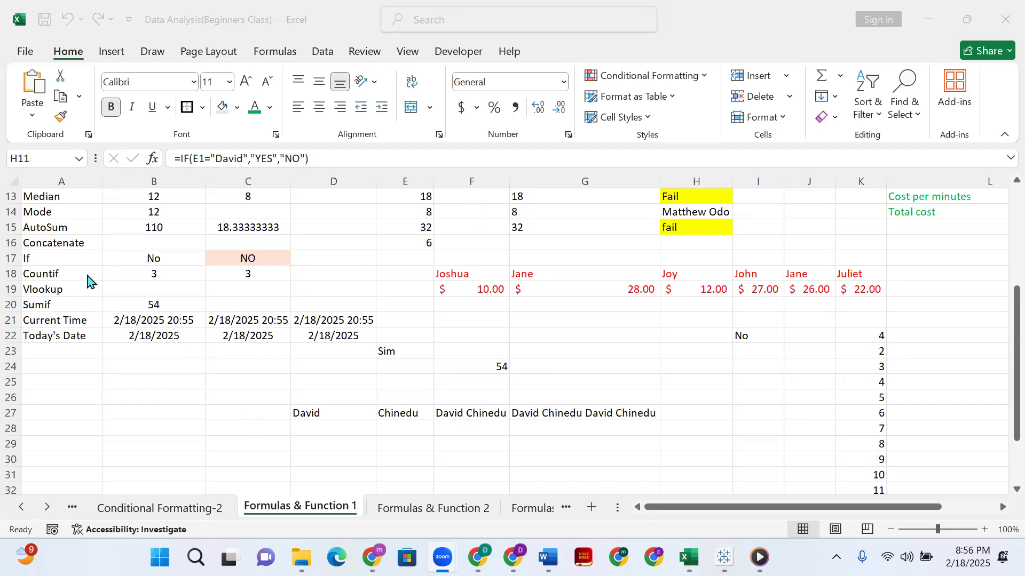
left_click(271, 257)
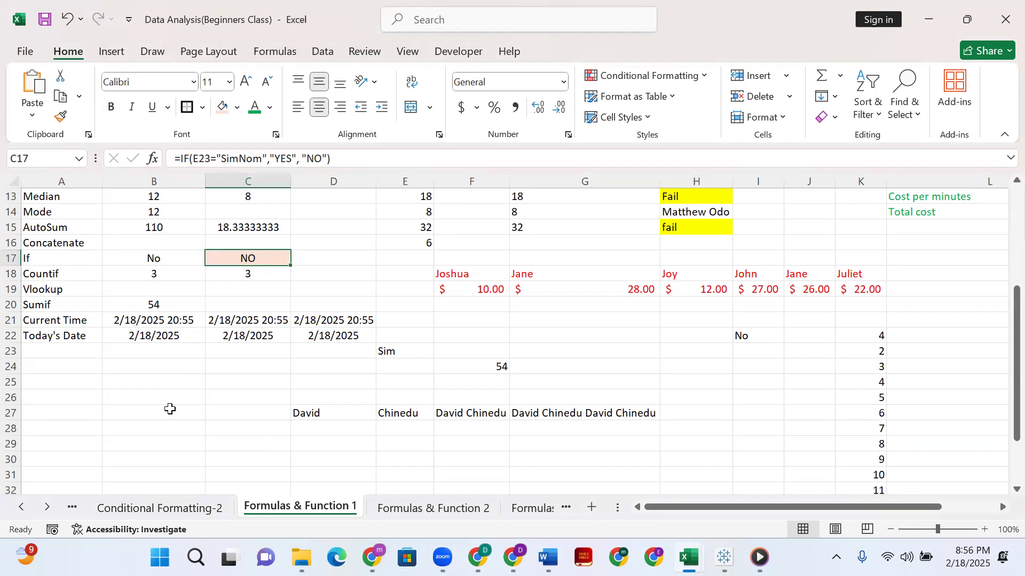
left_click(179, 395)
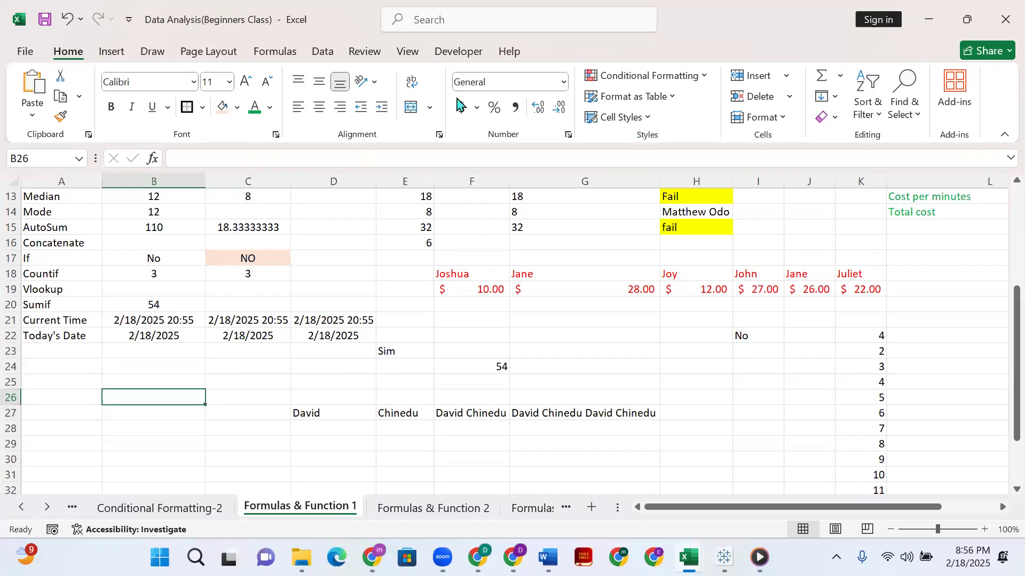
left_click(237, 107)
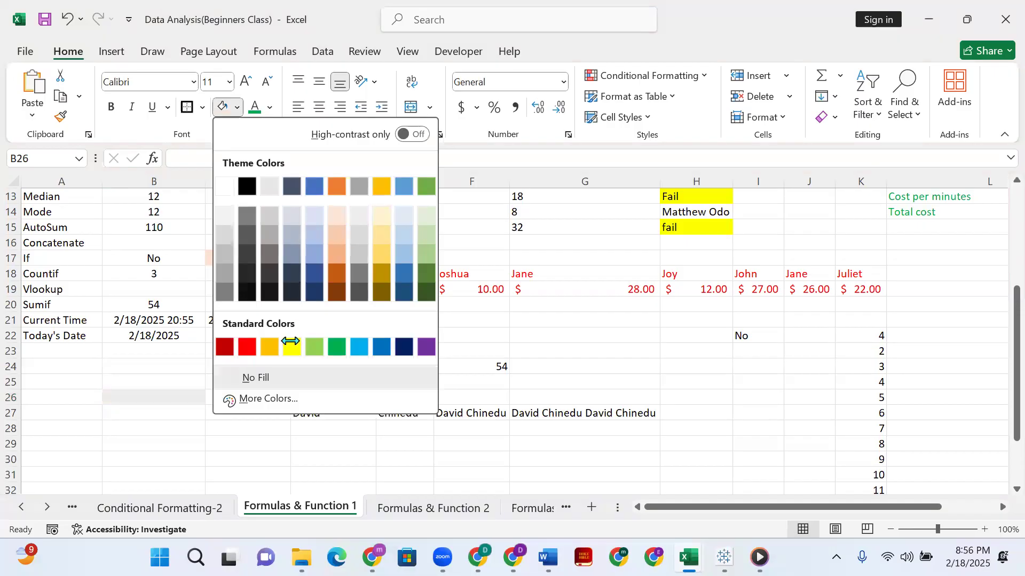
left_click(291, 345)
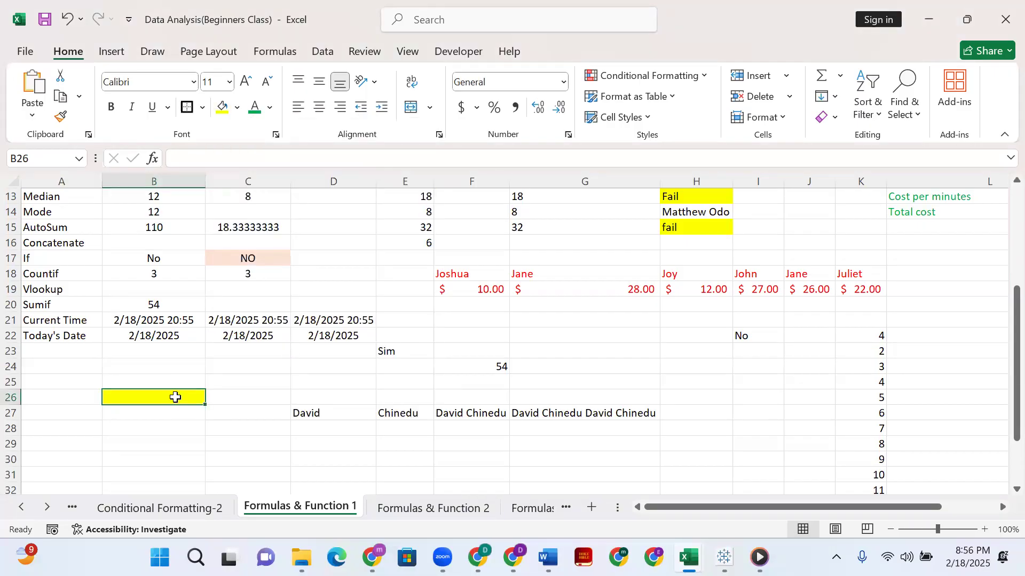
Enter a sample first name in B26 and make the text bold.
double_click(175, 397)
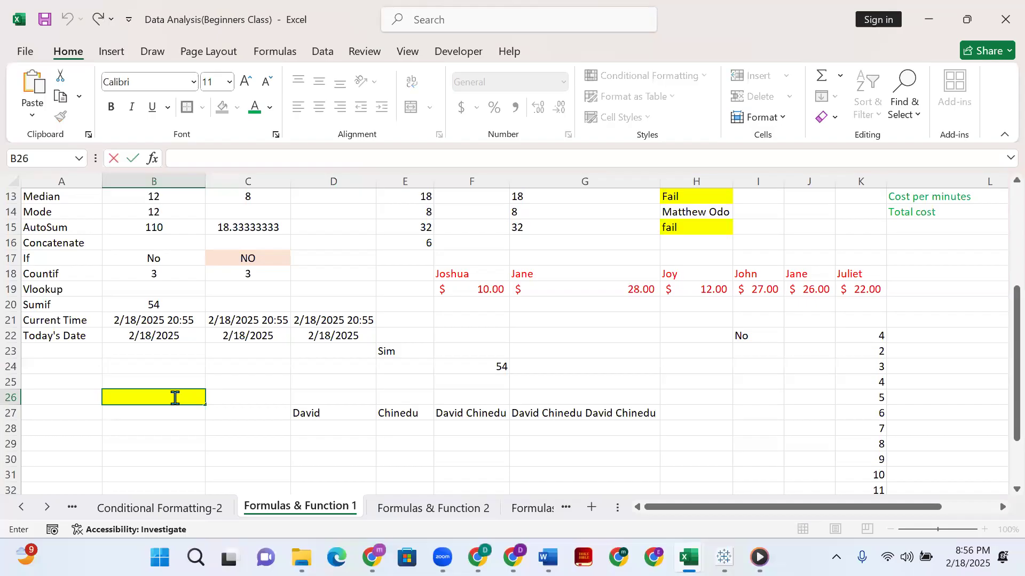
type("Ayomide")
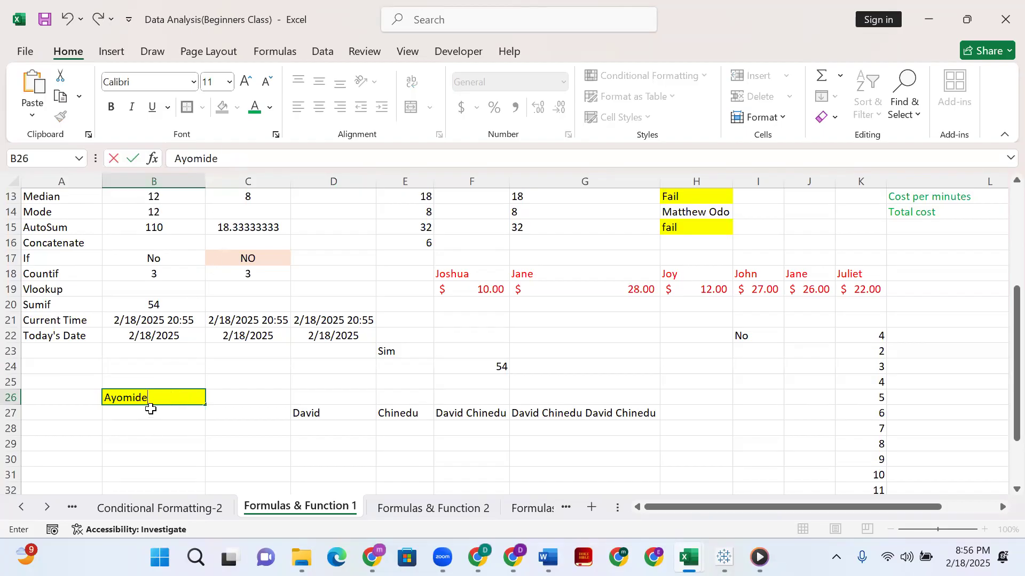
double_click(160, 398)
key("ctrl+b")
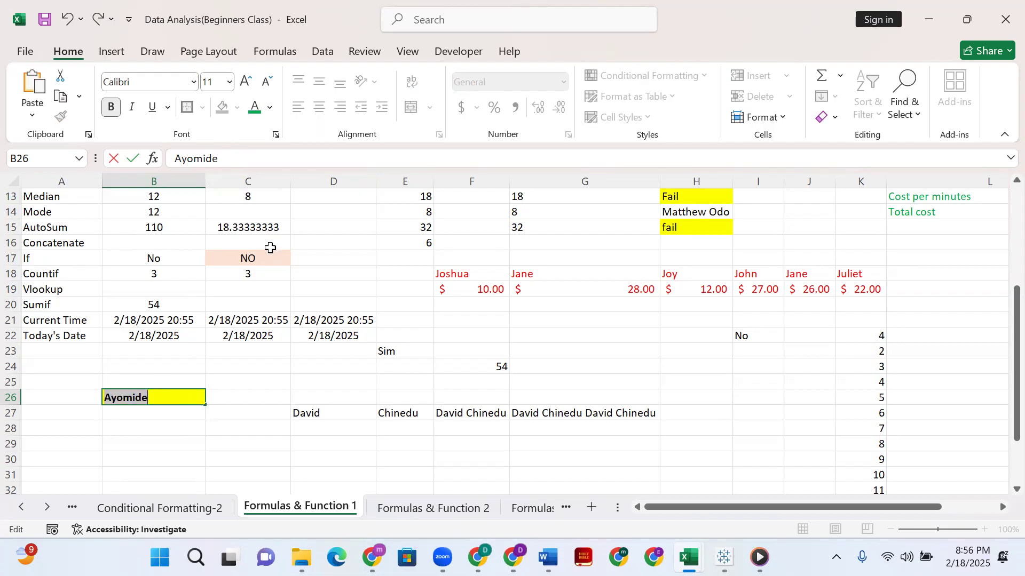
key("Return")
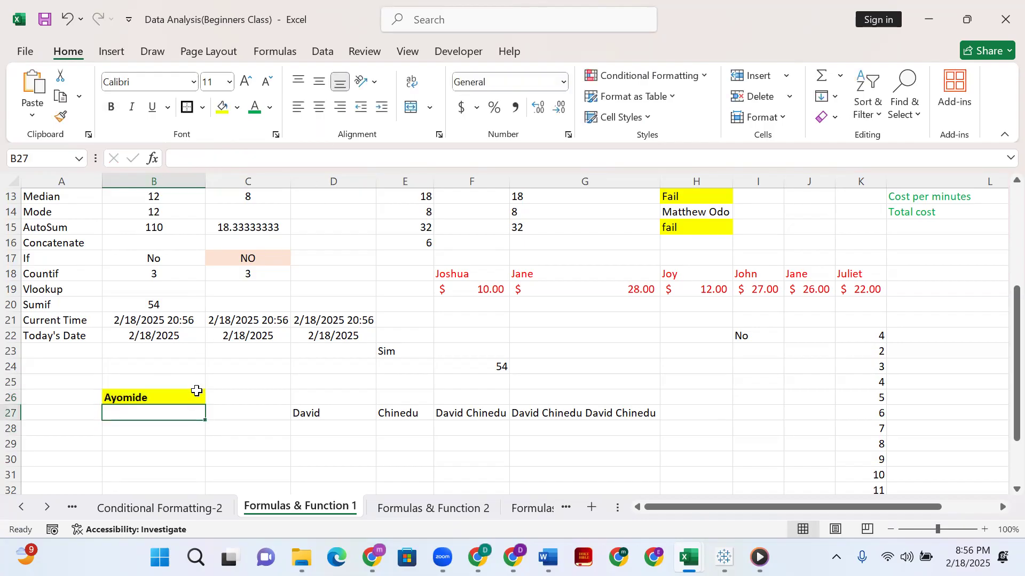
Center the content of B26 horizontally and vertically.
left_click(196, 390)
left_click(319, 107)
left_click(319, 81)
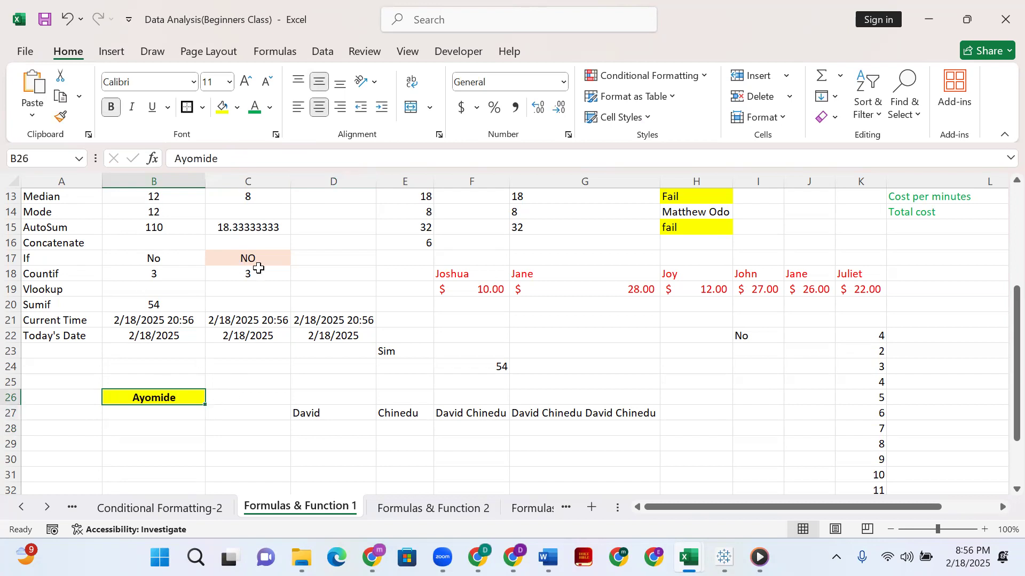
Begin an IF formula in D17 whose logical test compares B26 with the first name from D27, enclosed in quotation marks.
left_click(324, 256)
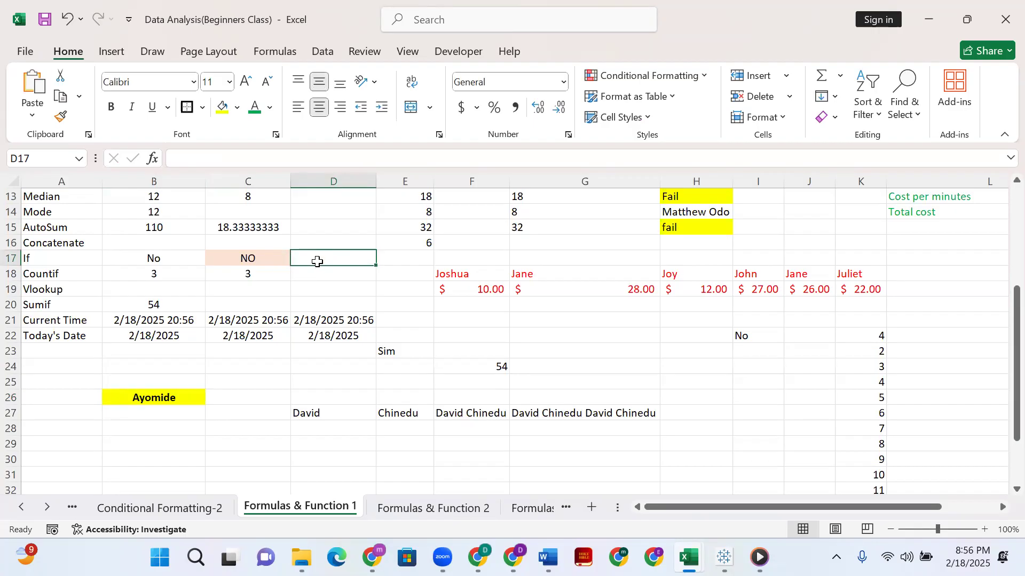
left_click(319, 157)
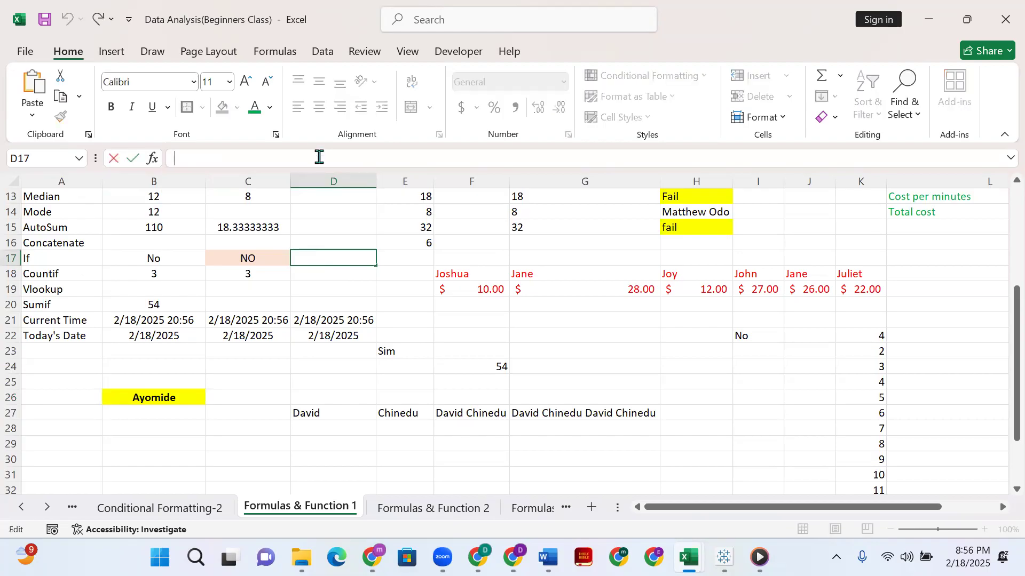
type("=")
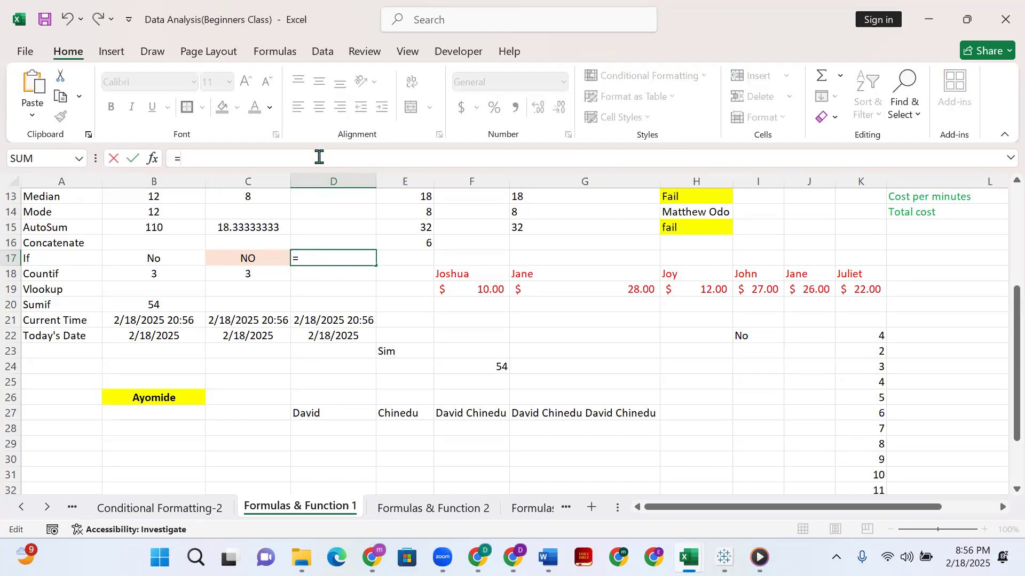
type("if(")
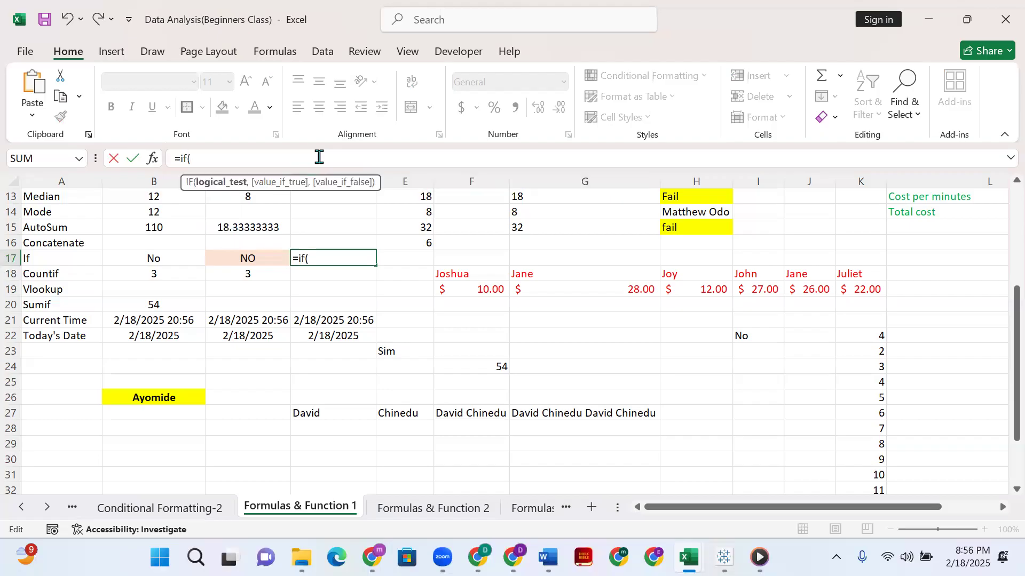
left_click(199, 398)
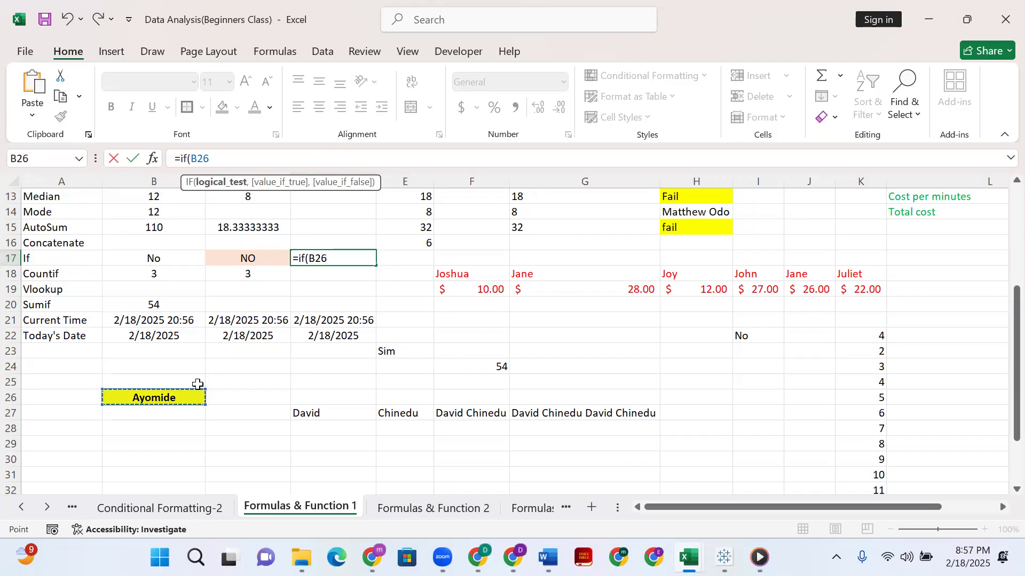
type("=Da")
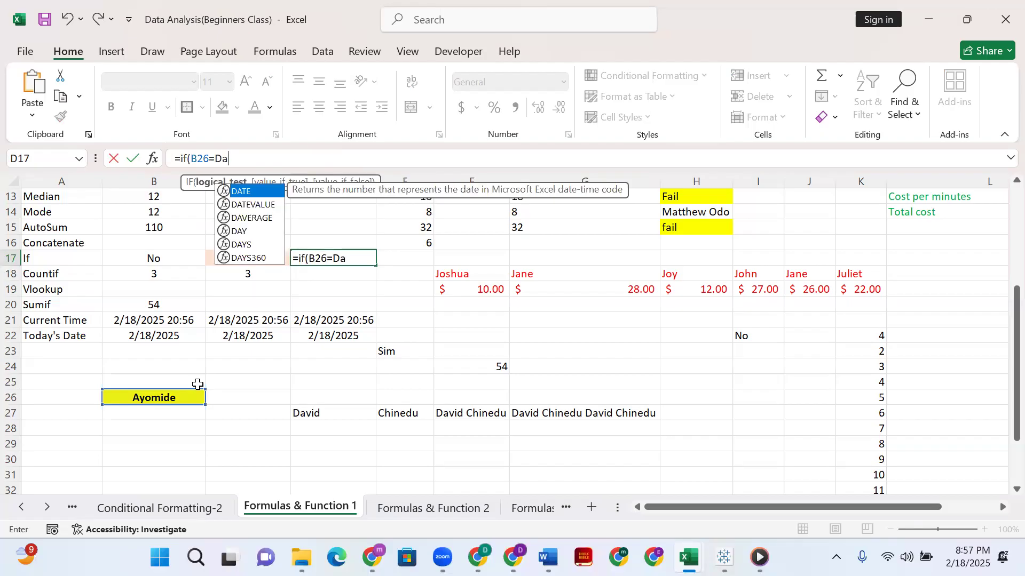
type("vide")
key("BackSpace")
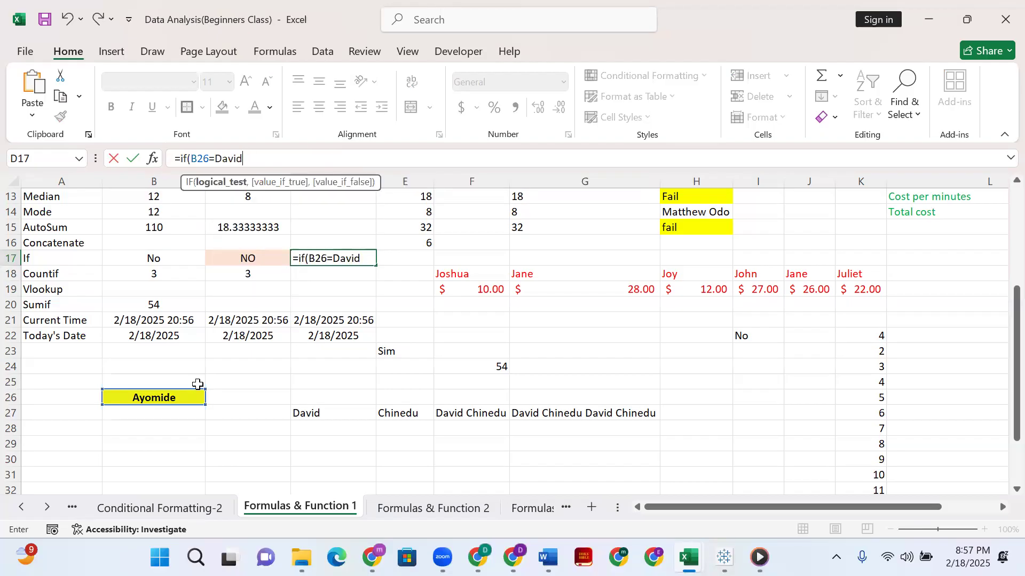
left_click(216, 160)
type("\"")
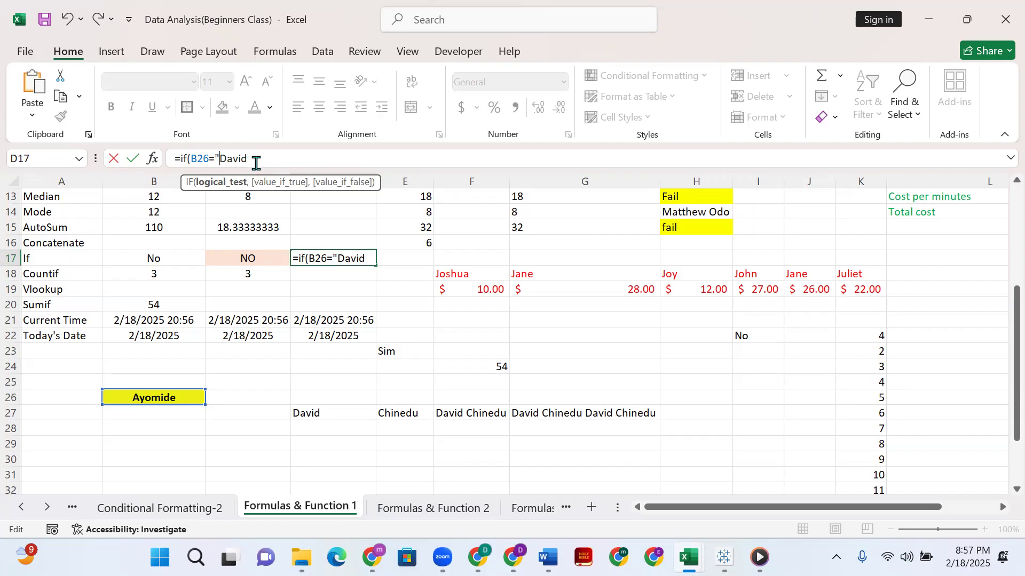
type("\"")
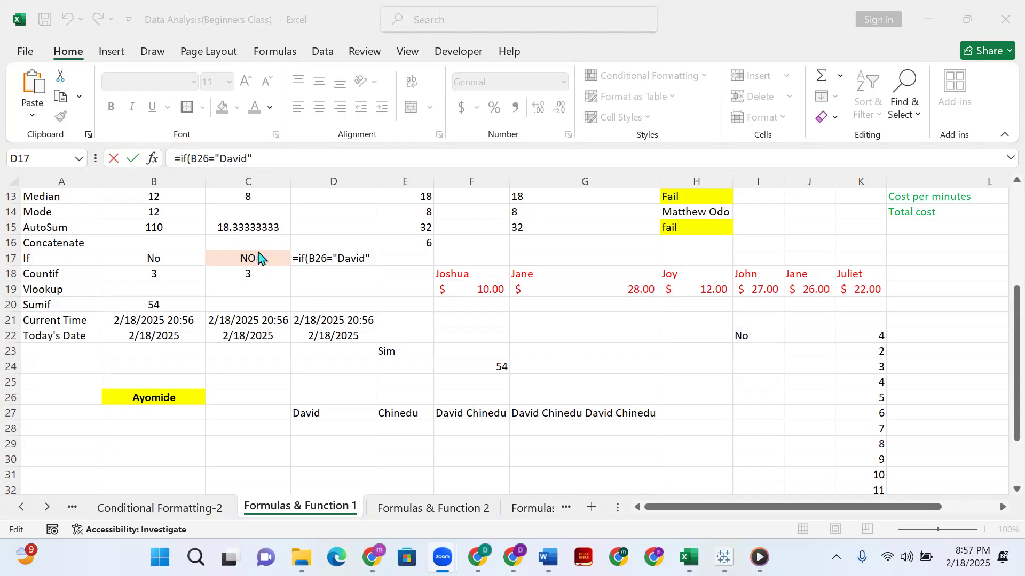
Add "You are Correct" in quotation marks as the value-if-true argument of the IF formula in D17.
left_click(372, 261)
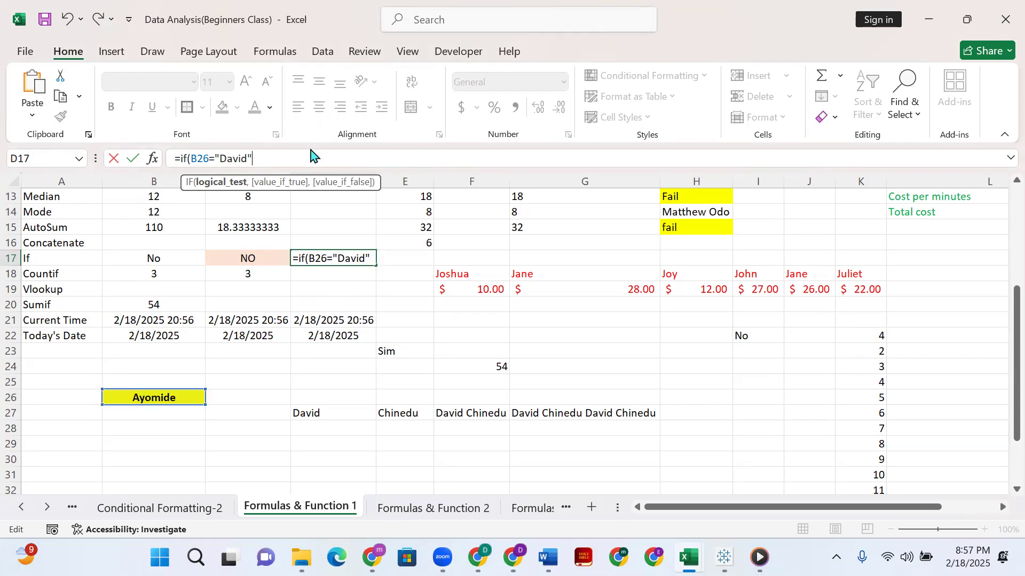
type(",")
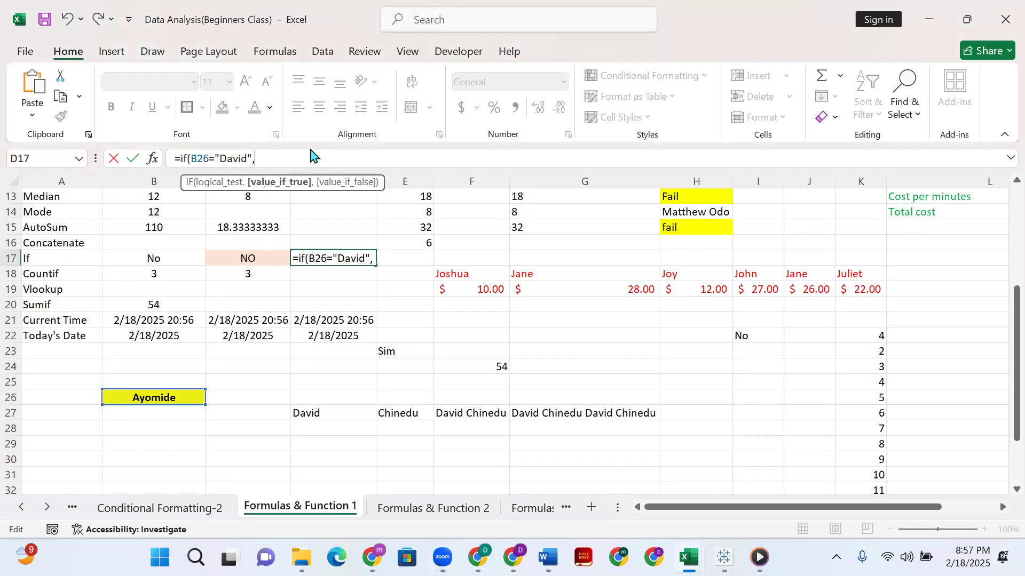
type("You")
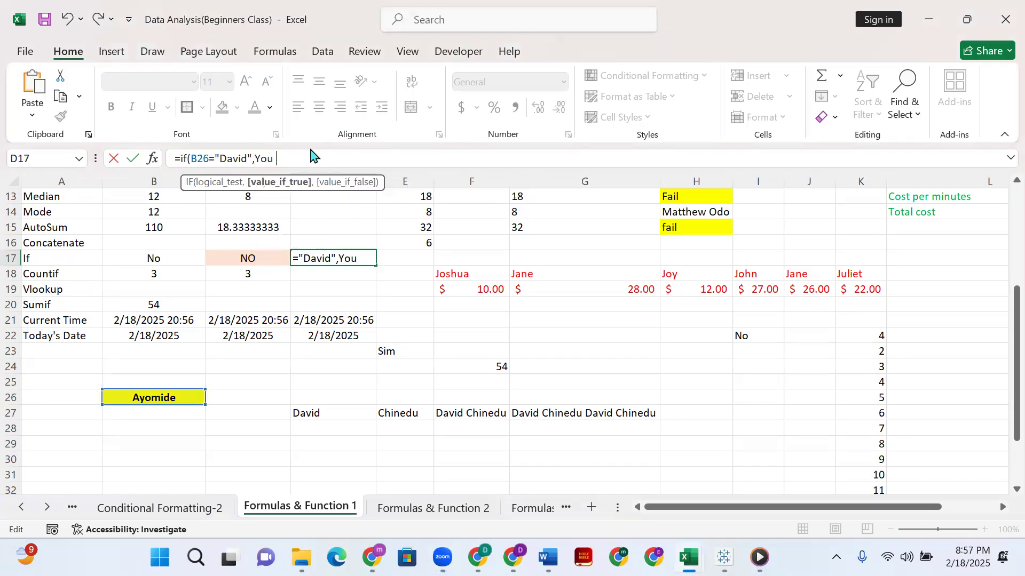
key("BackSpace")
key("BackSpace")
key("BackSpace")
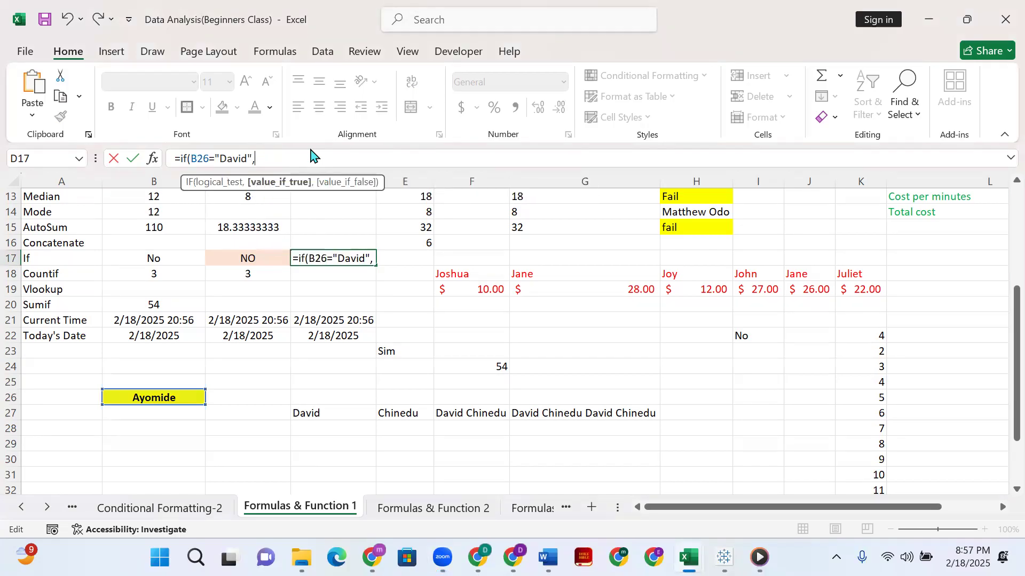
type("\"")
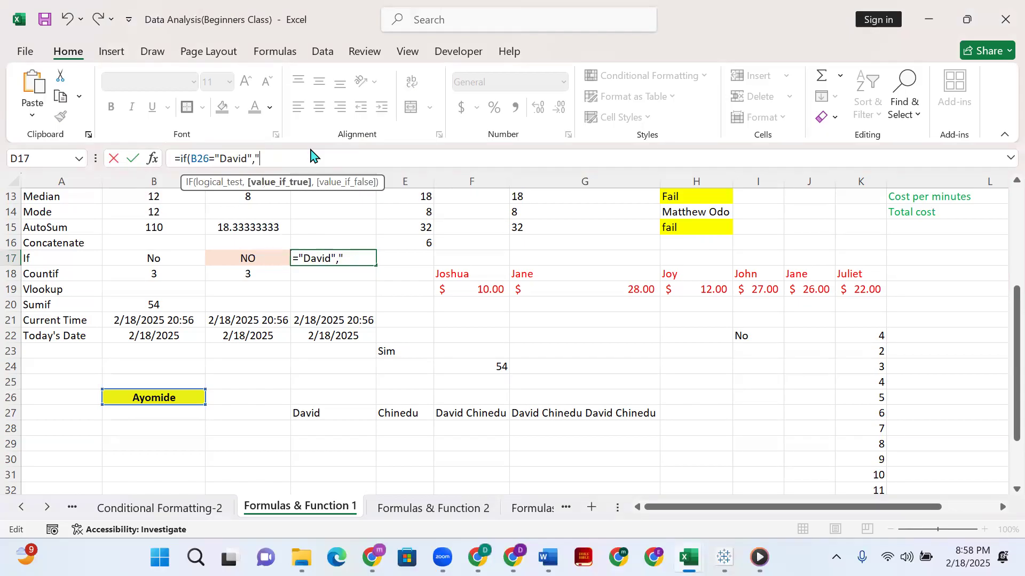
type("You are Correct\",")
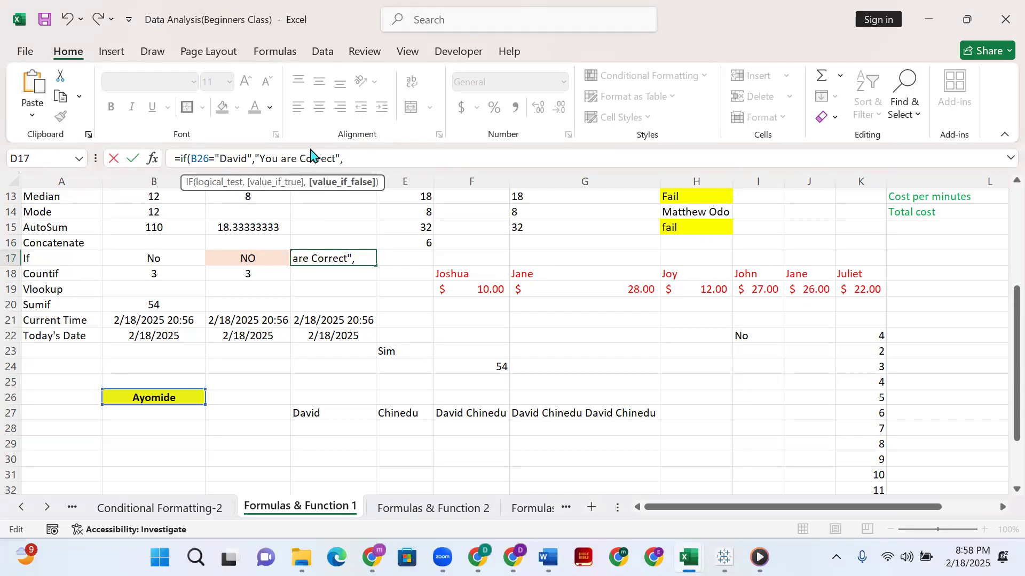
type(" \"You are Wrong\")")
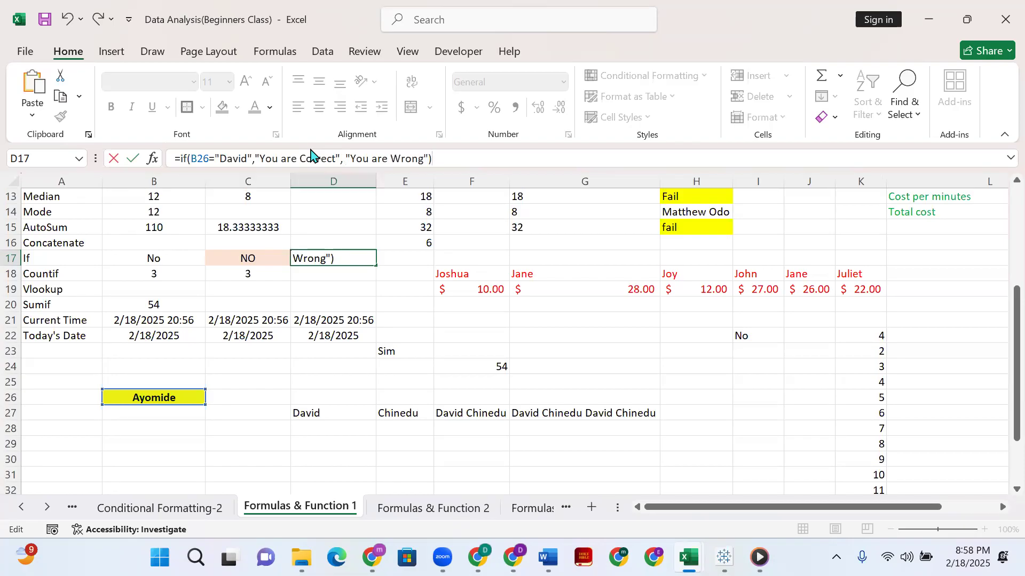
Complete the D17 IF formula with "You are Wrong" as the value if false, and reselect the cell.
key("Return")
left_click(337, 255)
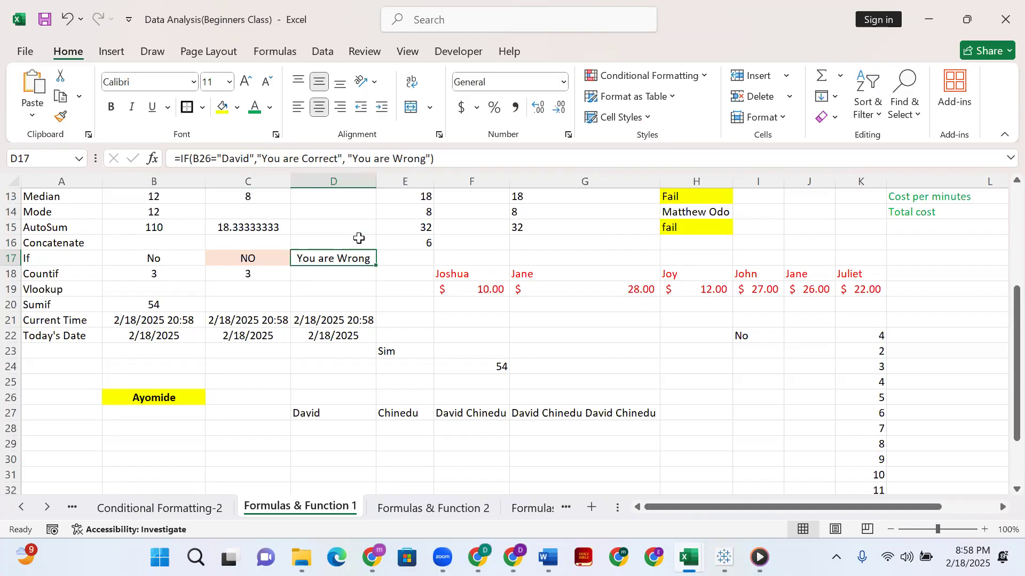
Replace the name in B26 with the first name tested in the IF formula, and check D17.
left_click(150, 393)
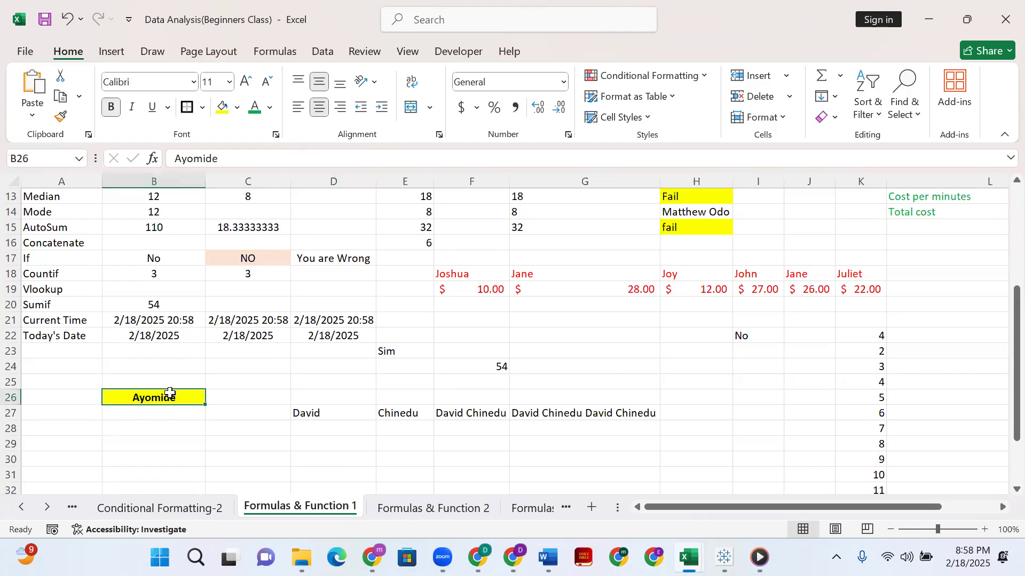
type("David")
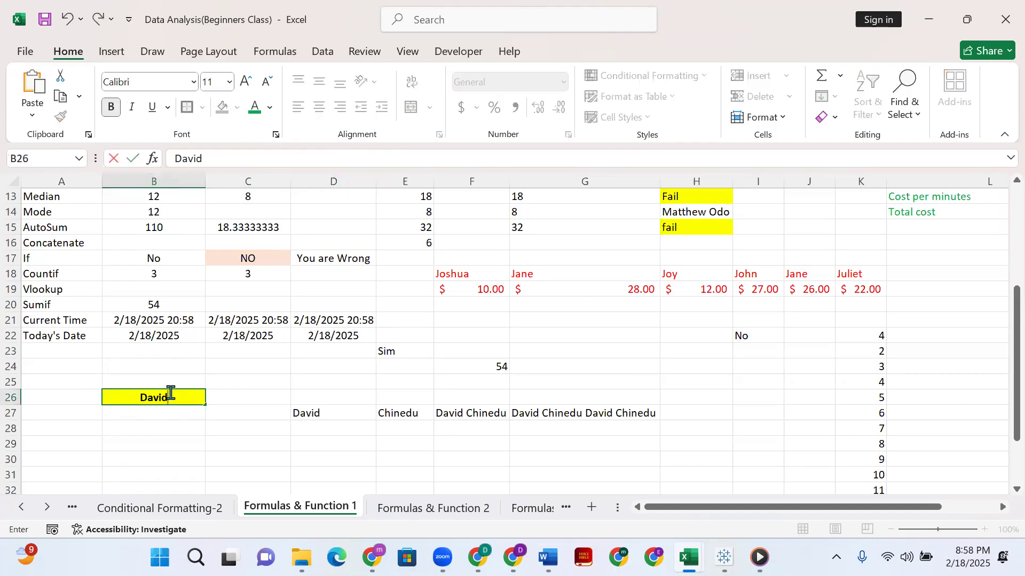
key("Return")
left_click(334, 259)
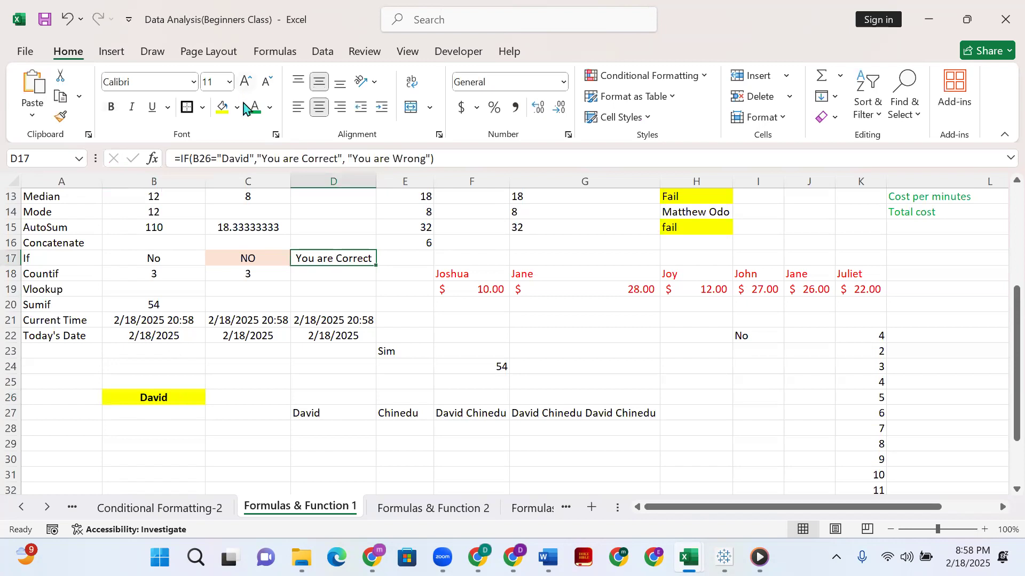
Change the value-if-true text in the D17 IF formula to "Pass".
double_click(266, 158)
left_click_drag(293, 158, 340, 159)
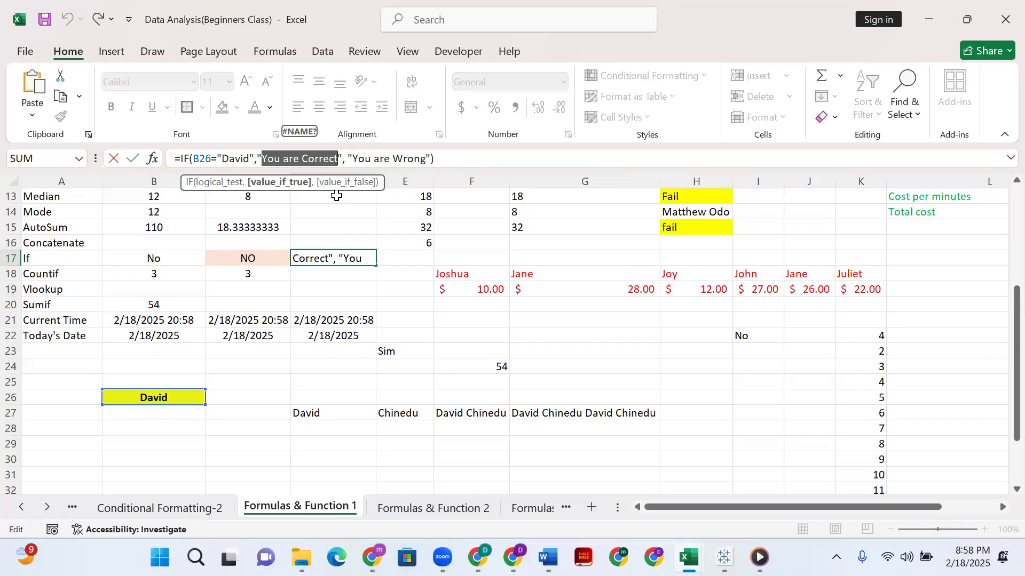
type("Pass")
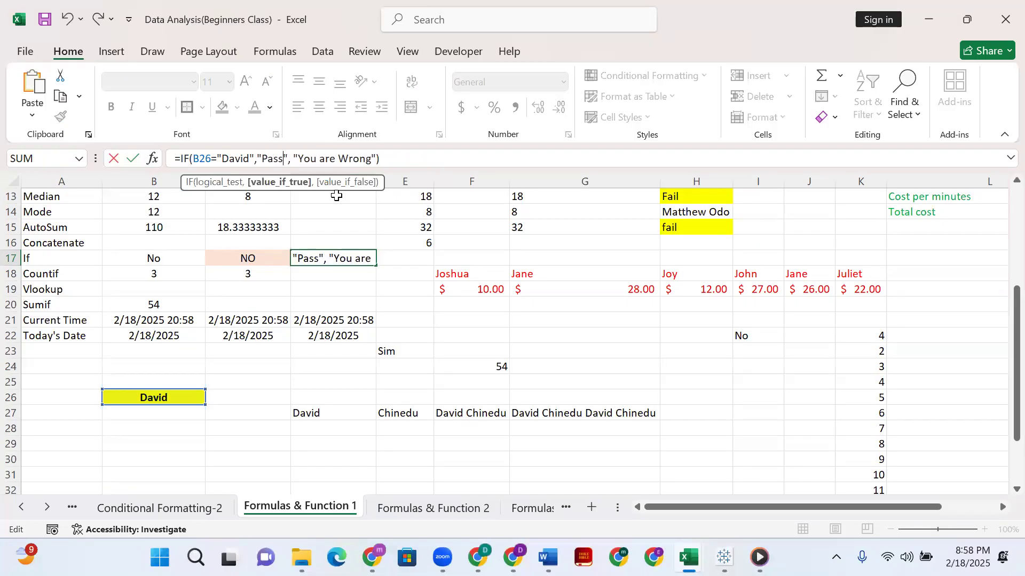
key("Return")
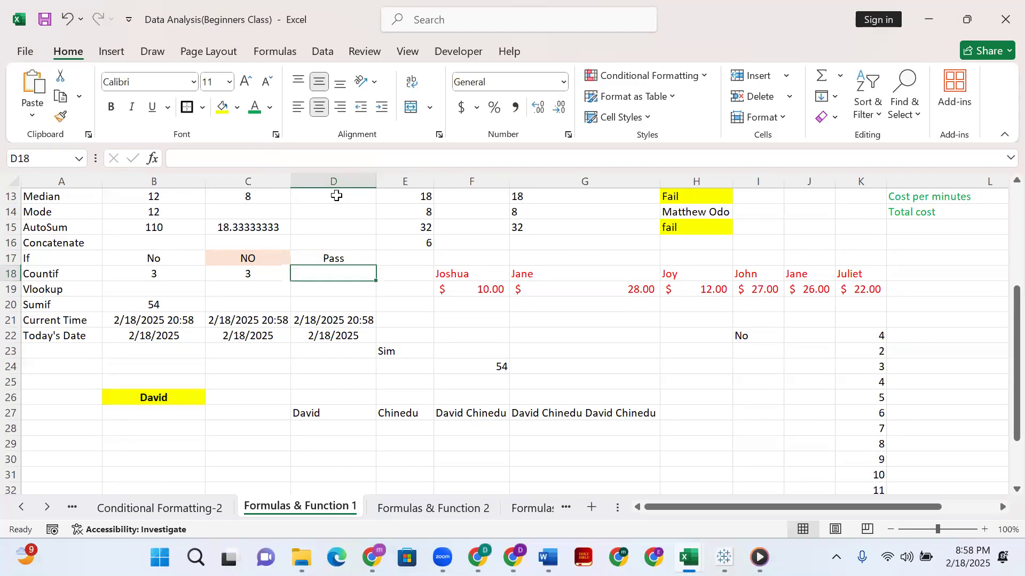
Select the entire text of the IF formula in D17.
left_click(332, 256)
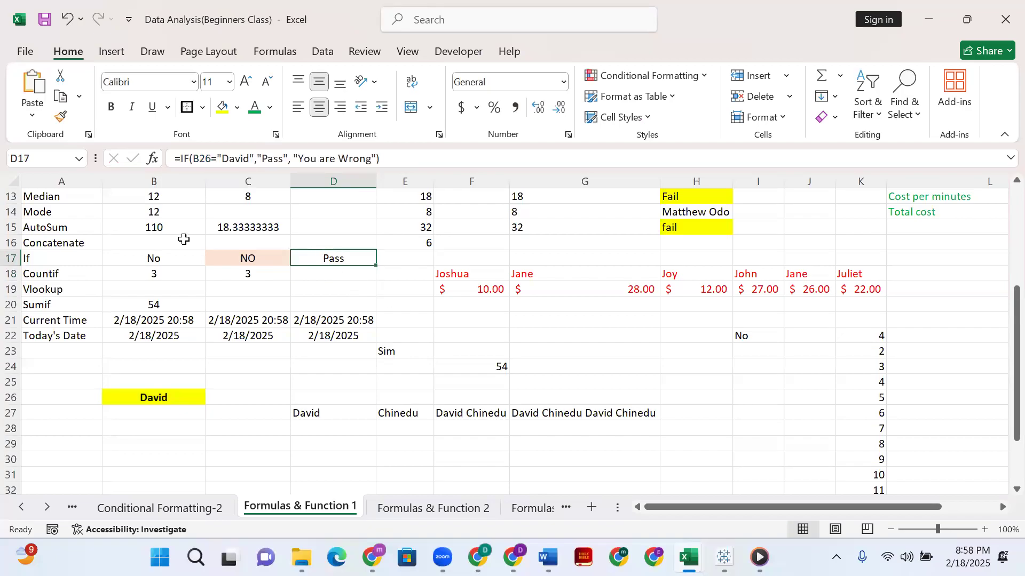
left_click_drag(177, 159, 406, 160)
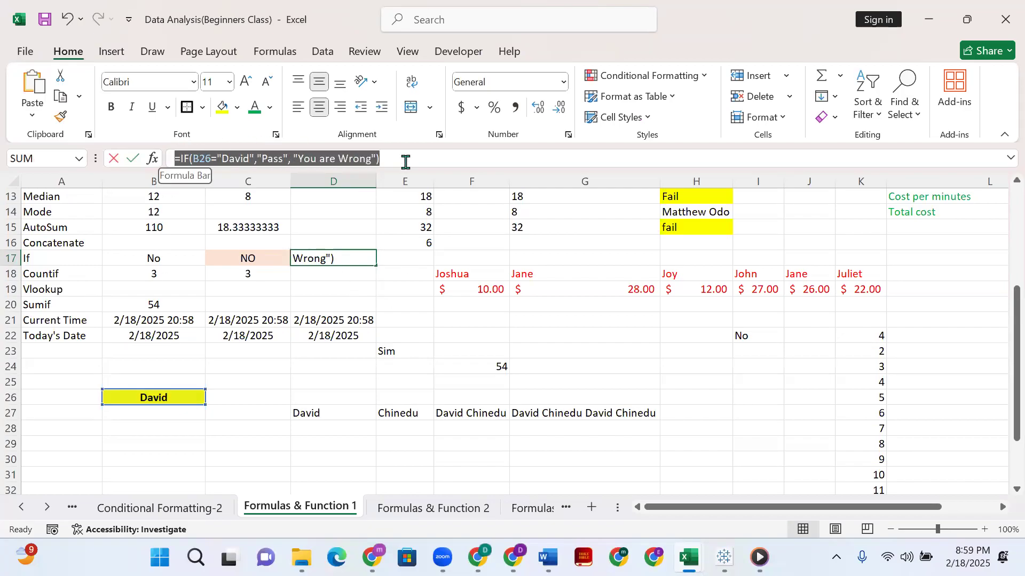
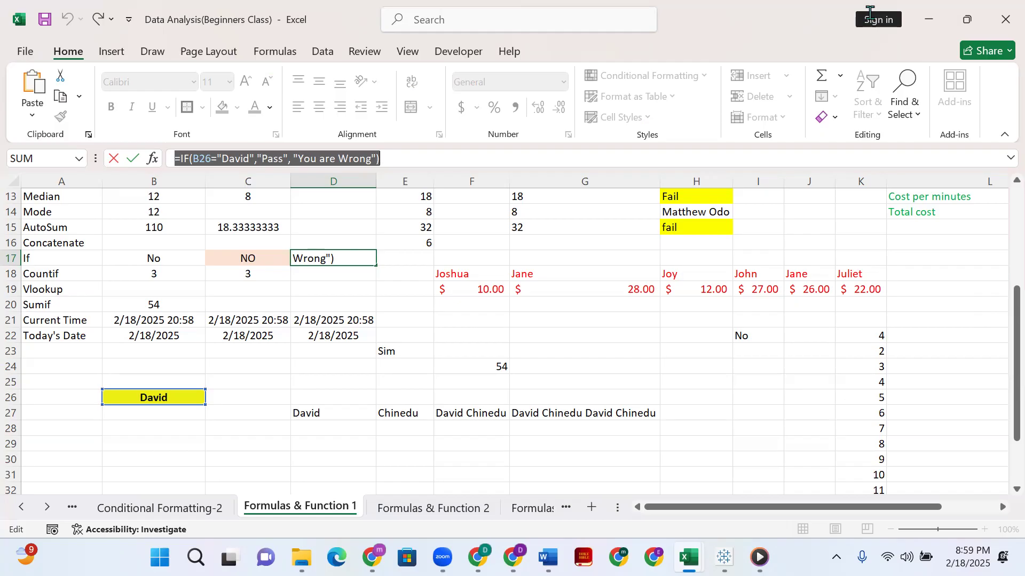
Switch to the Formulas & Function 2 sheet, glance at Formulas & Function 3, and return to Formulas & Function 2.
left_click(867, 8)
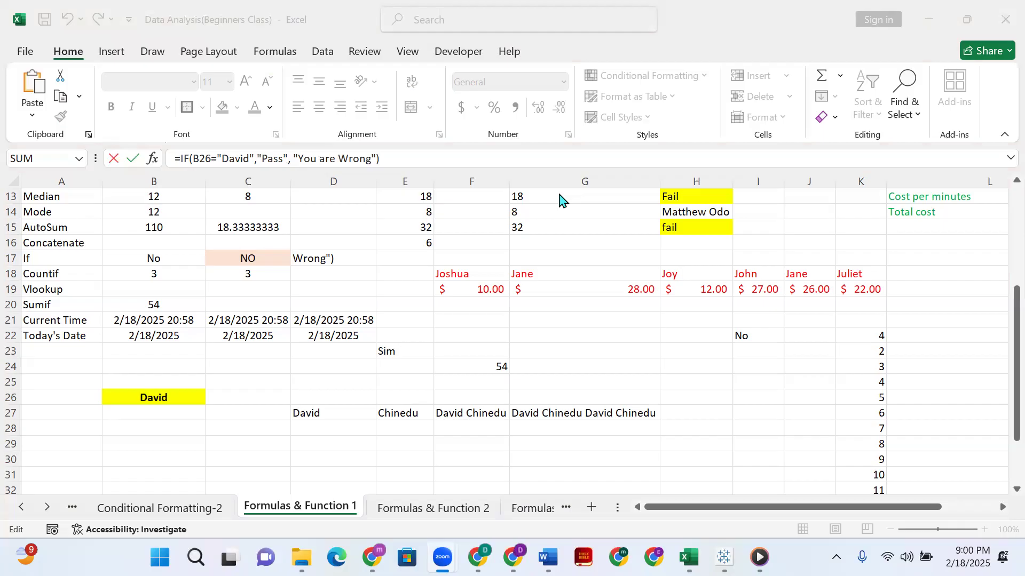
scroll(305, 245, "up", 1)
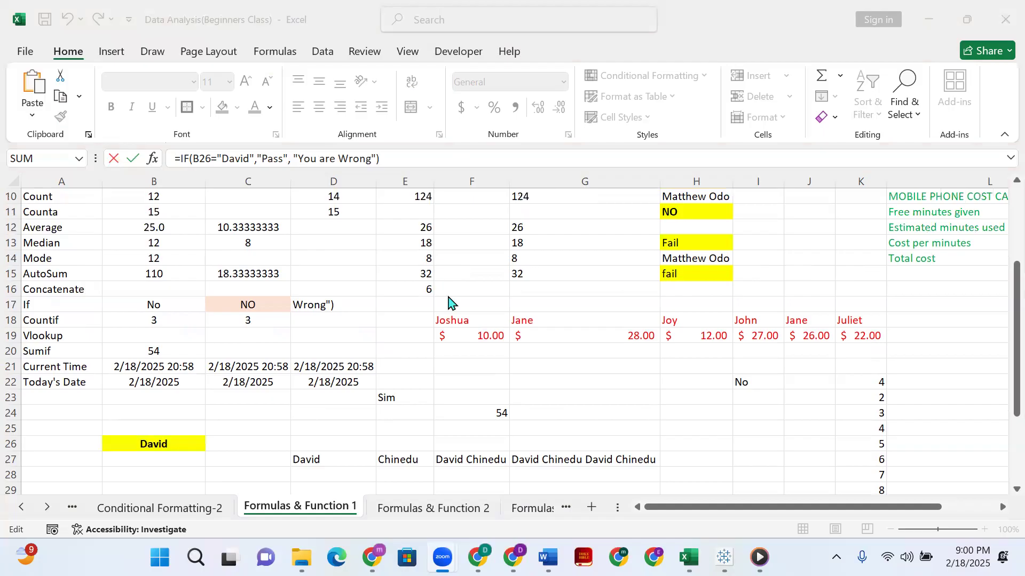
left_click(434, 521)
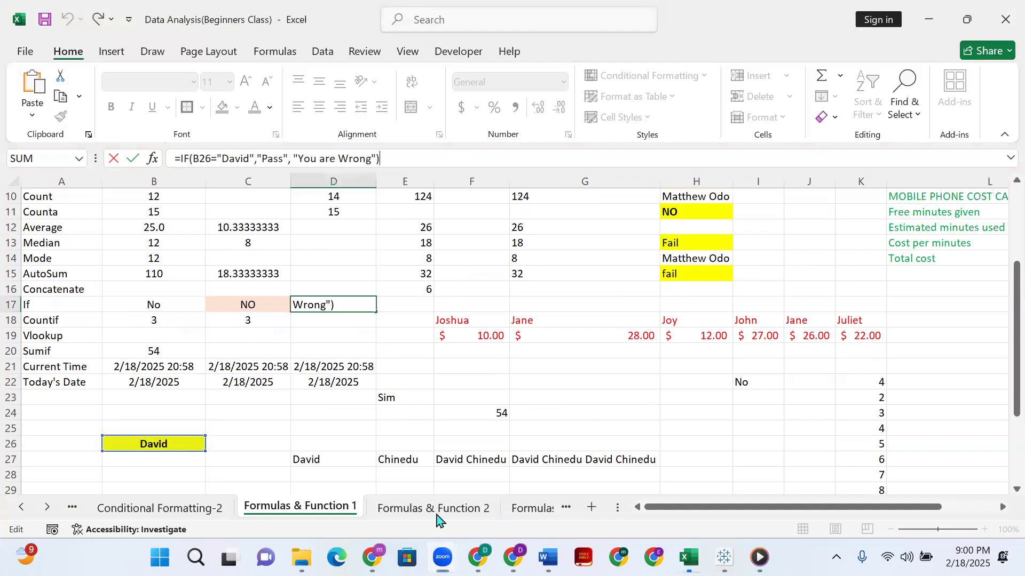
left_click(459, 508)
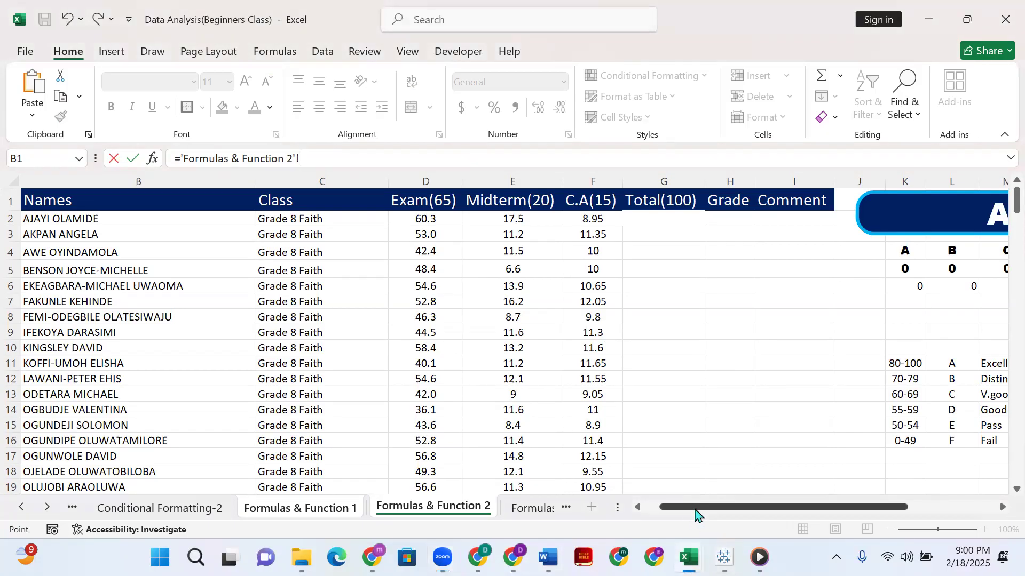
left_click(644, 507)
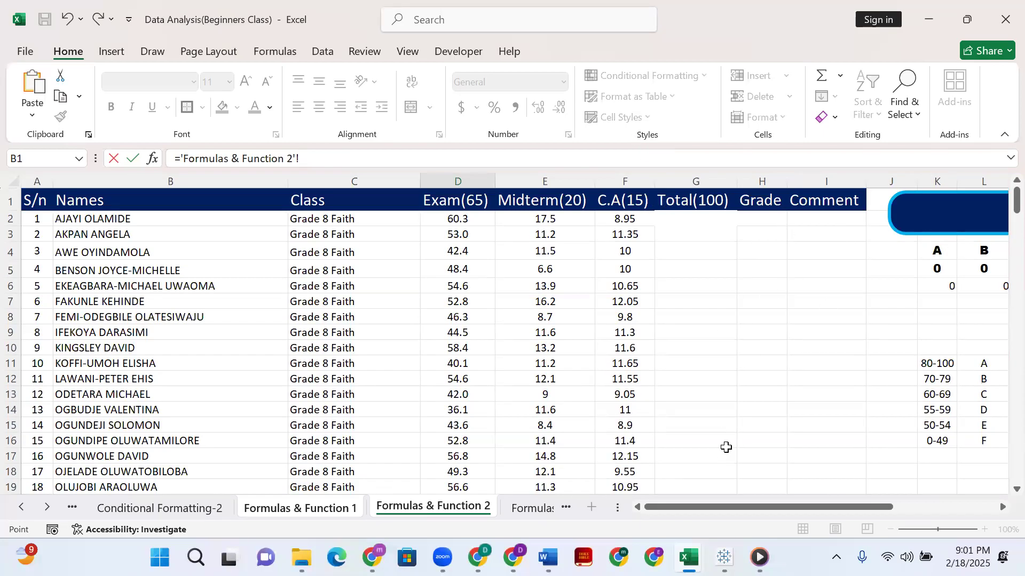
left_click(528, 508)
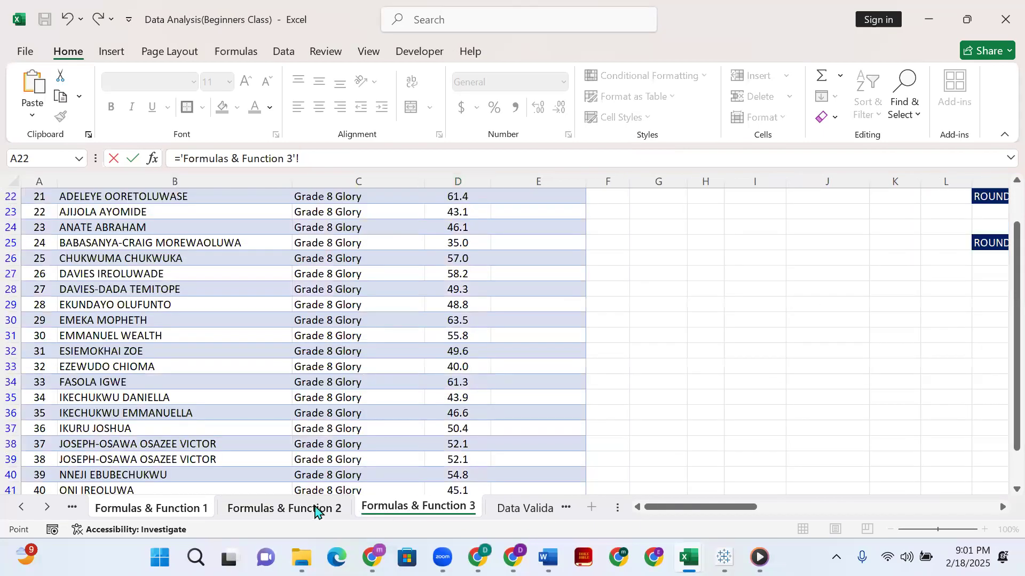
left_click(332, 511)
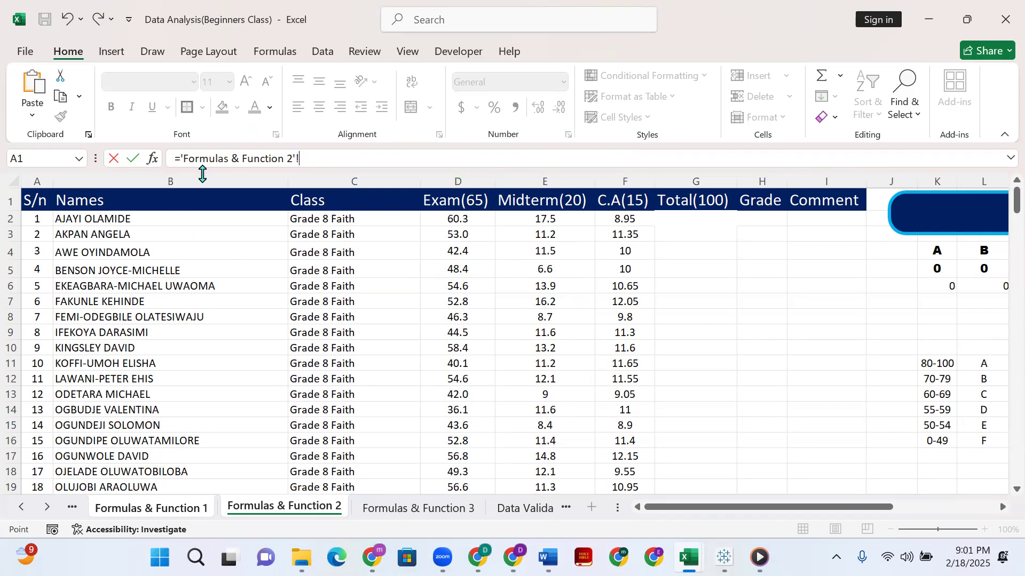
Look through the student score records on Formulas & Function 2 down to the last row and back to the header.
scroll(206, 336, "down", 14)
scroll(209, 335, "down", 20)
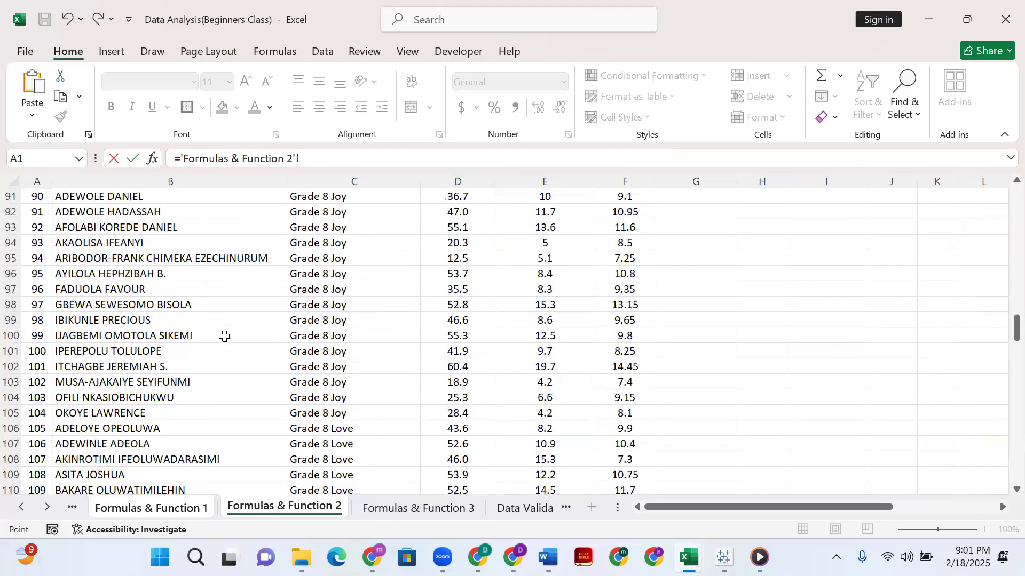
scroll(224, 330, "up", 4)
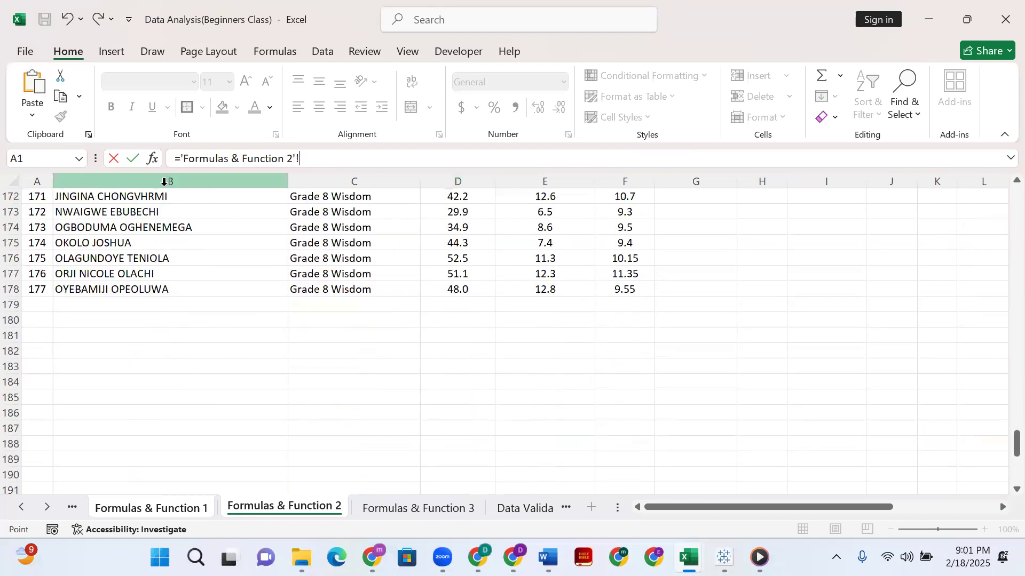
scroll(226, 336, "up", 9)
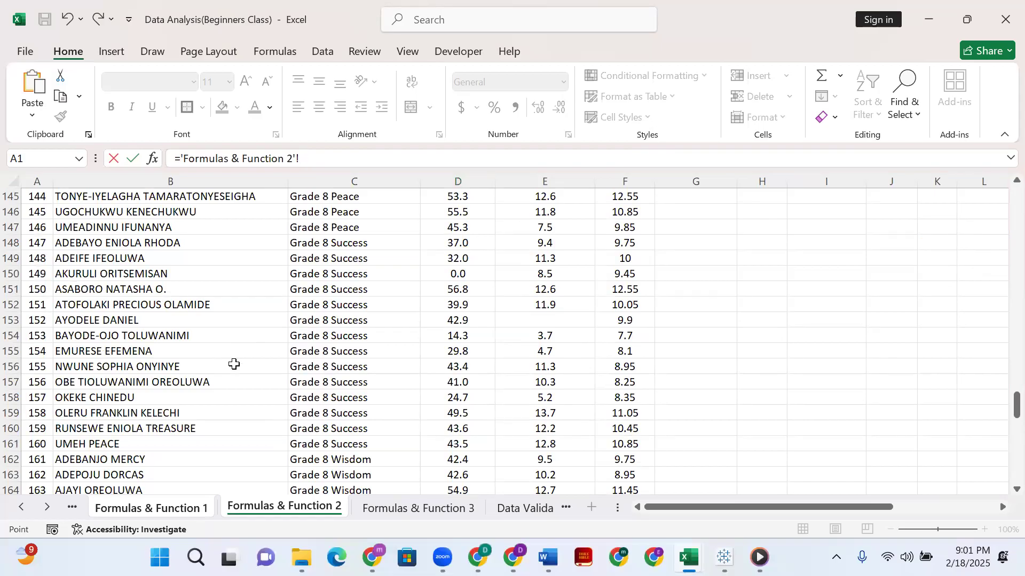
scroll(189, 372, "up", 3)
scroll(190, 372, "up", 20)
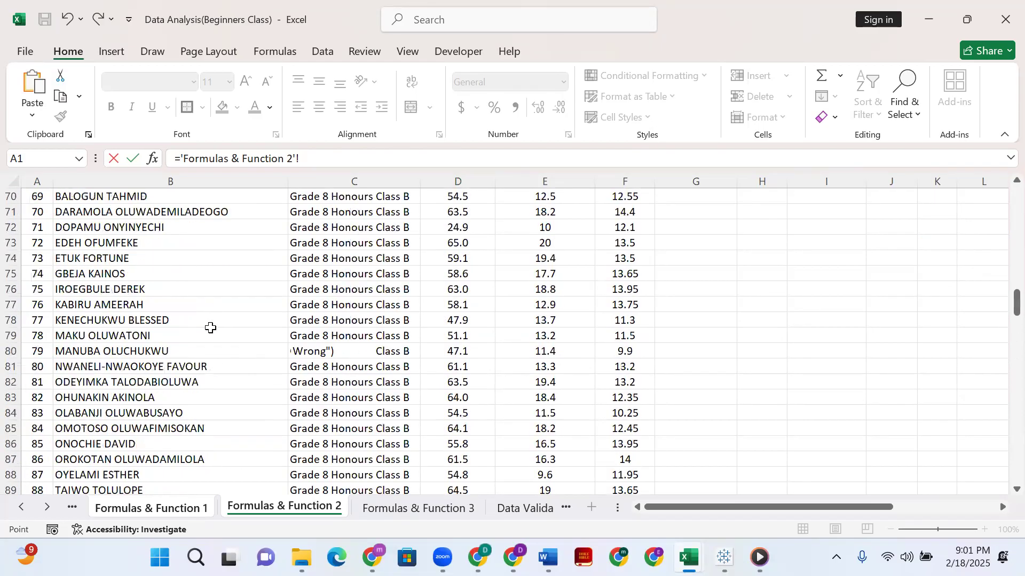
scroll(205, 316, "up", 6)
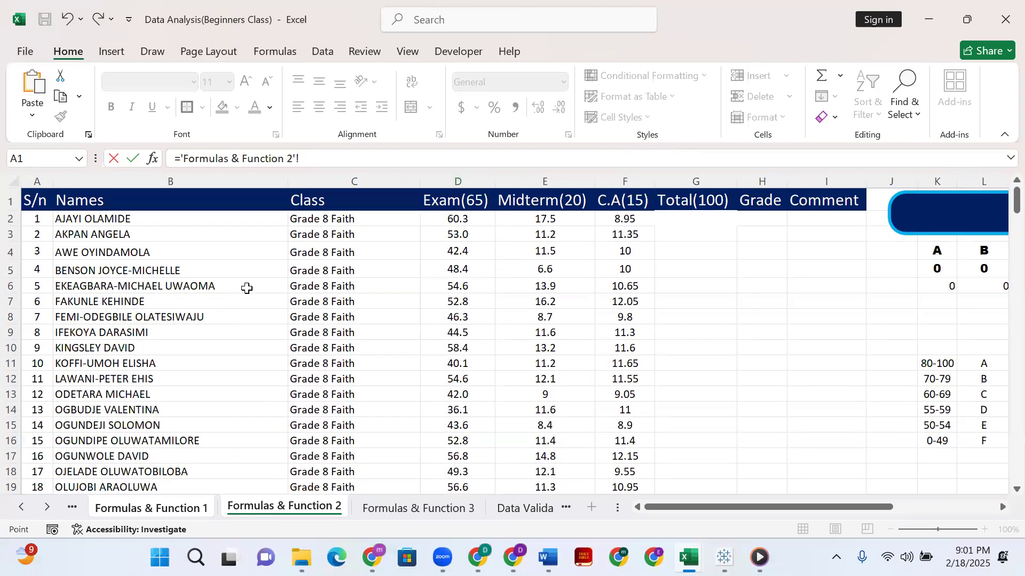
Go over the name, class, exam, midterm and total cells of the first records, and leave the pending D17 formula edit.
left_click(220, 223)
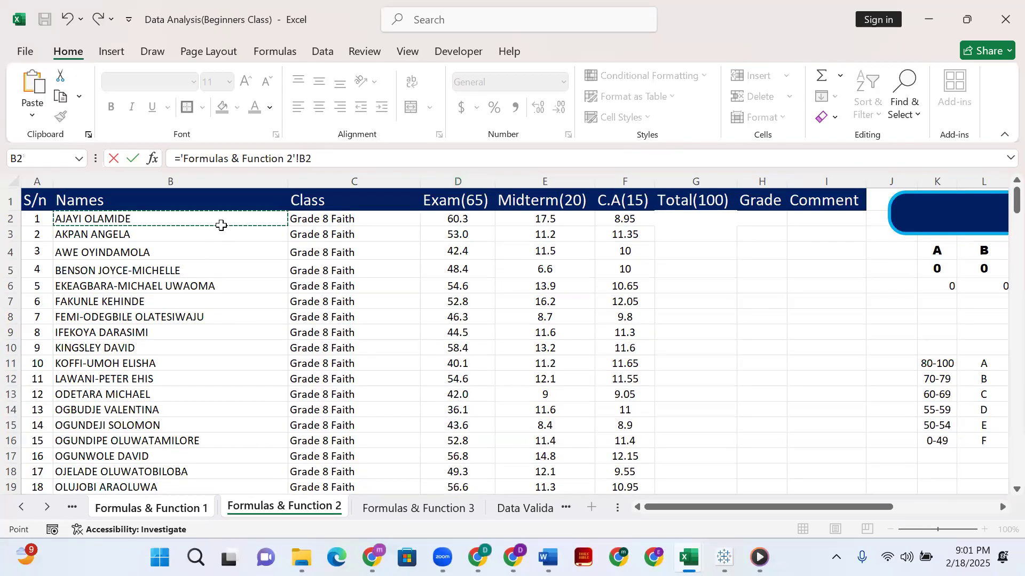
left_click(400, 231)
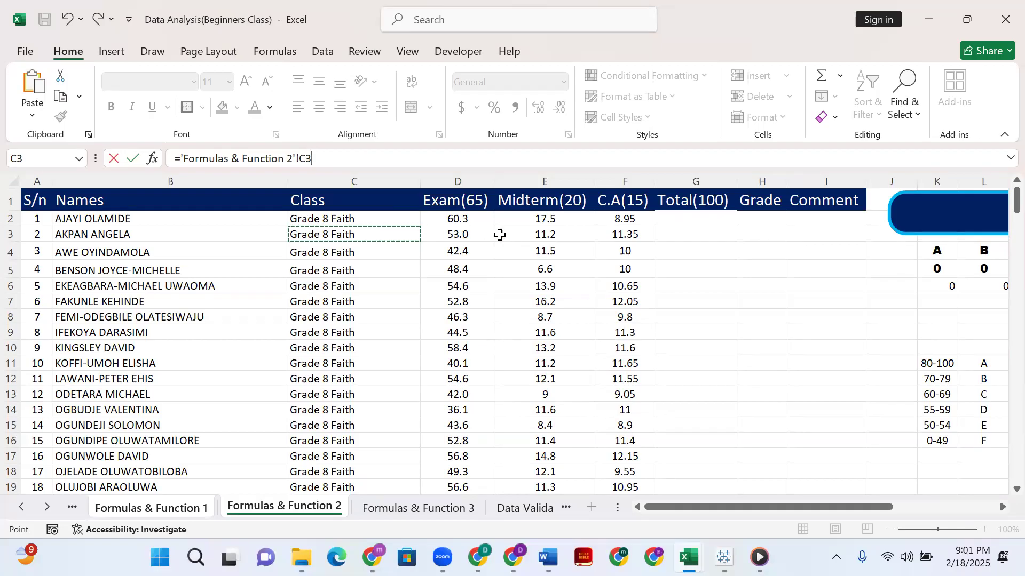
left_click(483, 216)
left_click(564, 231)
left_click(674, 221)
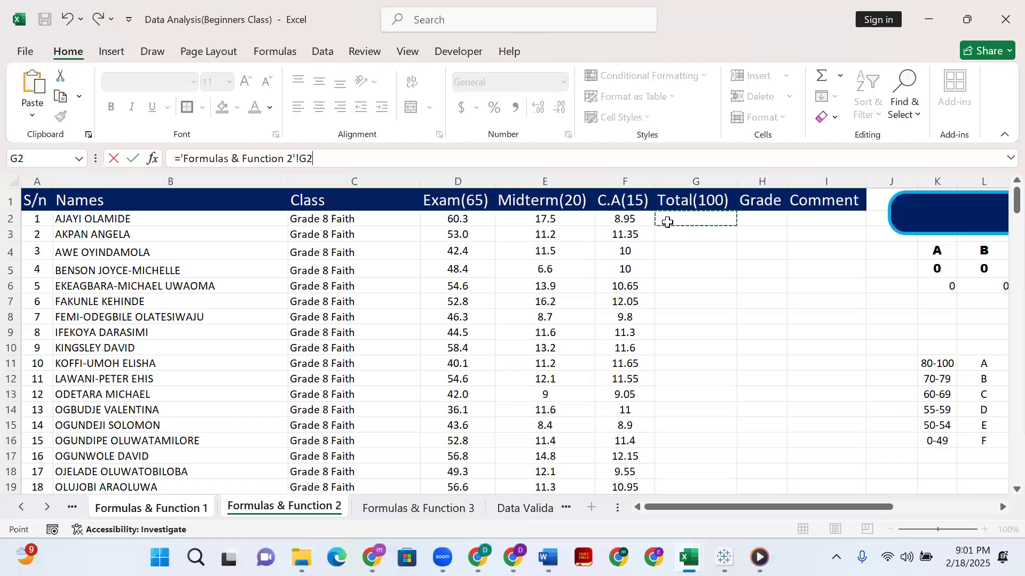
key("Return")
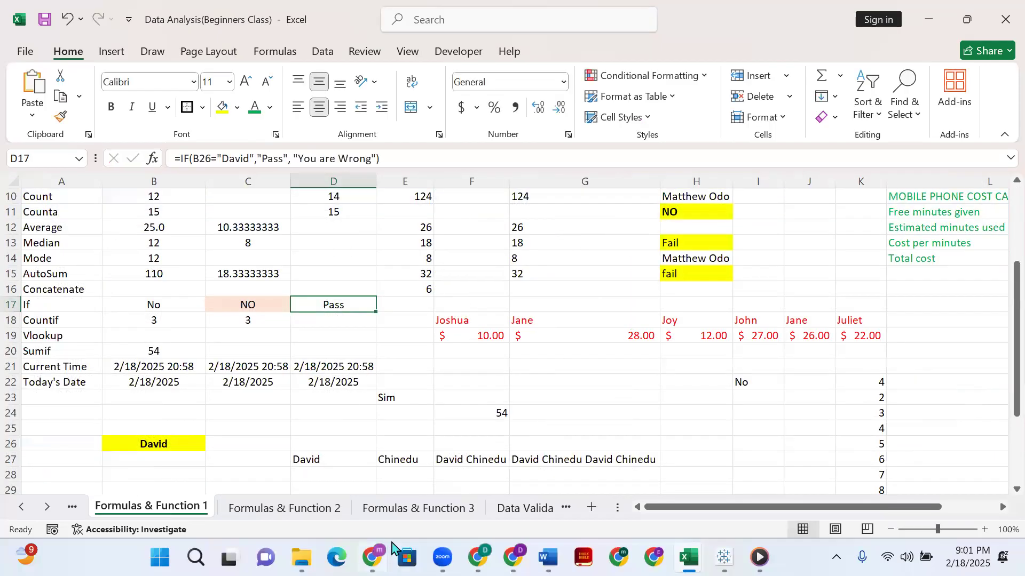
On Formulas & Function 2, total the first student's exam, midterm and C.A scores in G2 with =SUM(D2:F2), and reselect the cell.
left_click(332, 509)
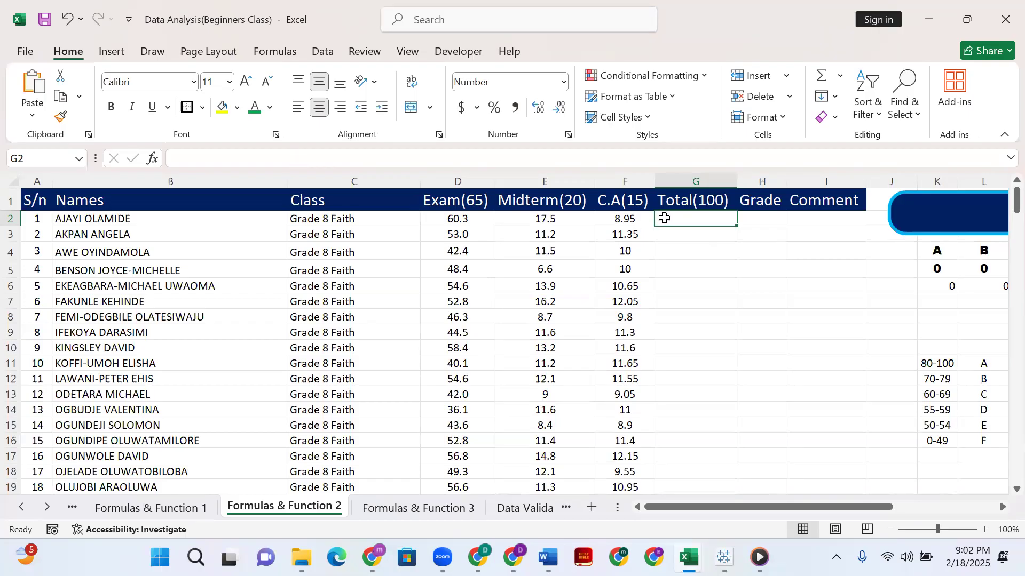
left_click(369, 157)
type("=sum")
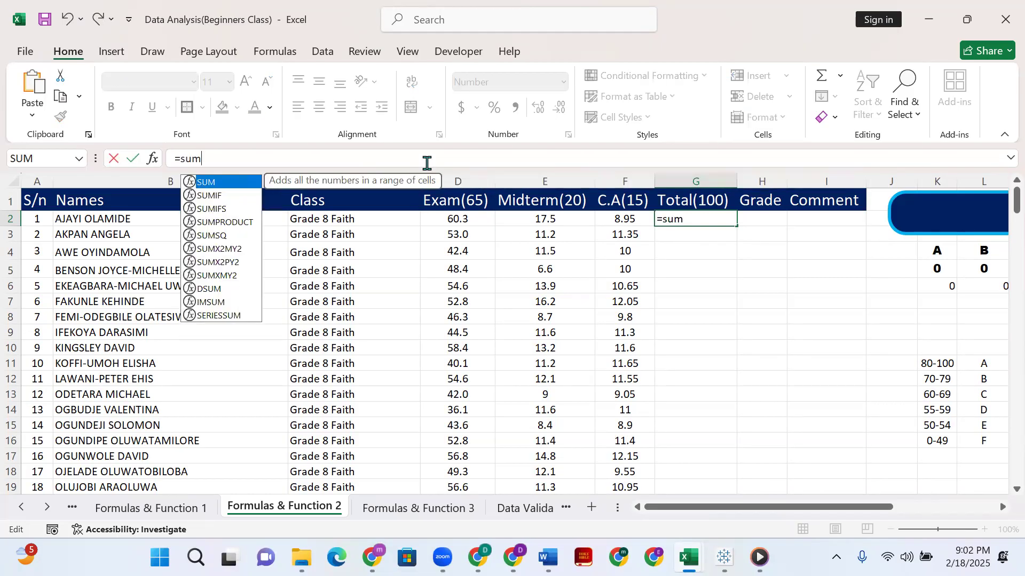
type("(")
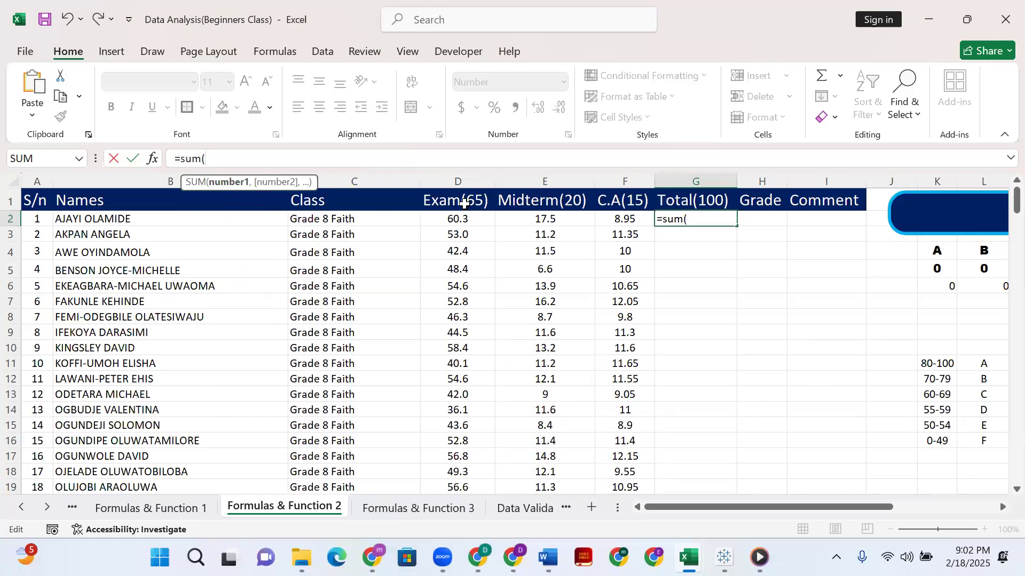
left_click(473, 218)
left_click_drag(608, 215, 622, 221)
type(")")
key("Return")
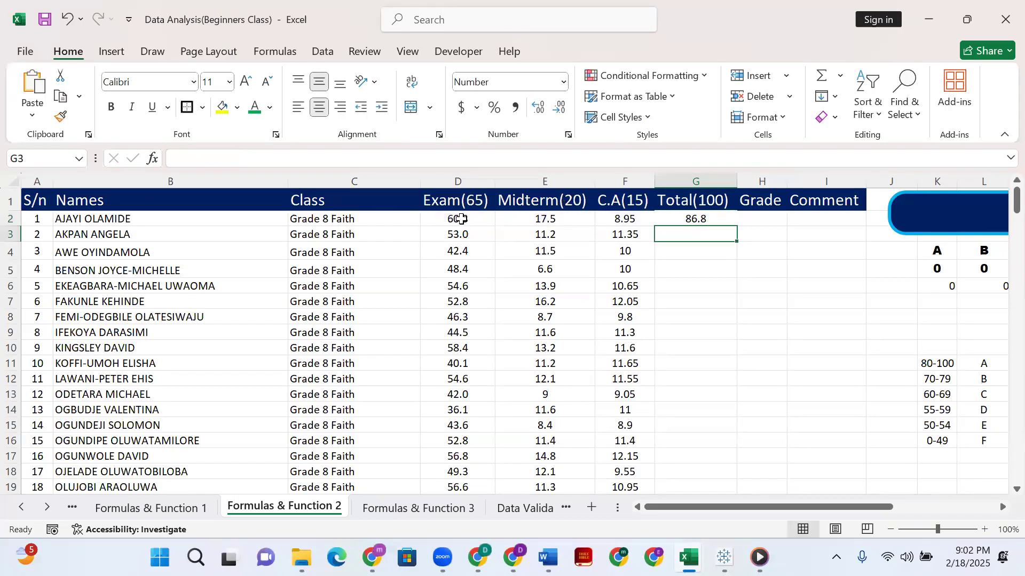
left_click(675, 218)
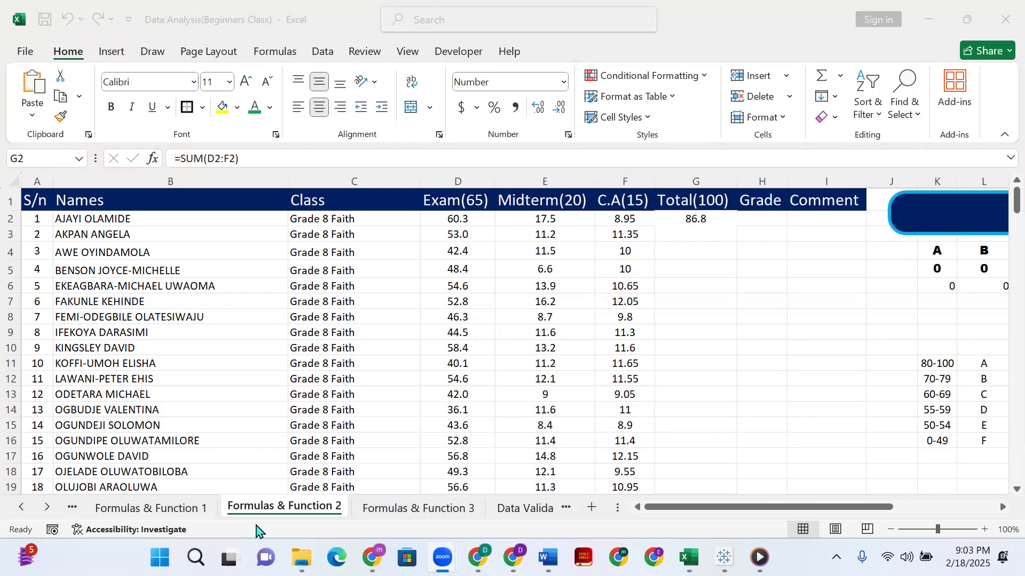
Try auto-filling the G2 total down the Total(100) column, look through the filled rows, and undo the fill.
left_click(659, 406)
left_click(740, 239)
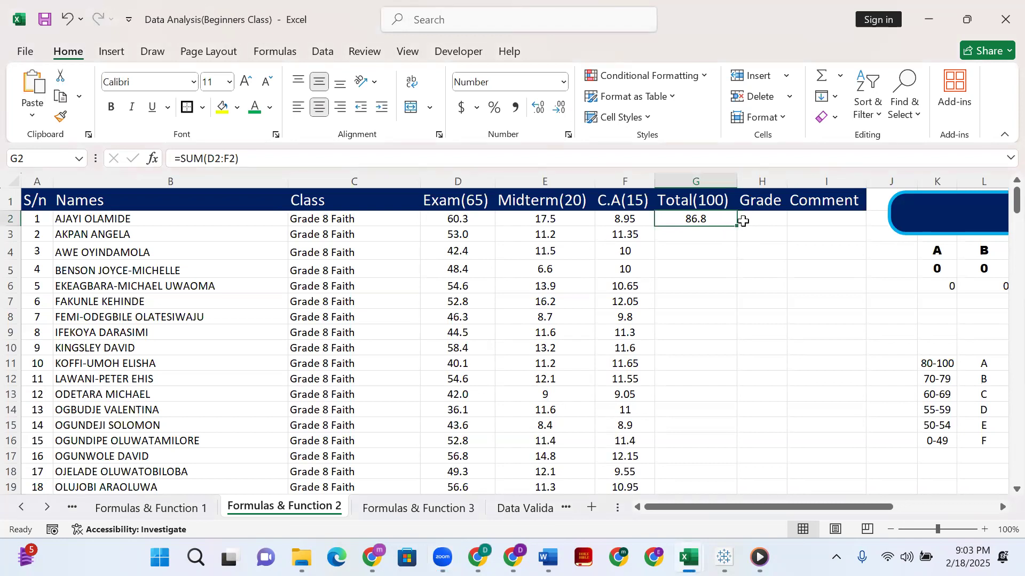
left_click_drag(940, 533, 949, 533)
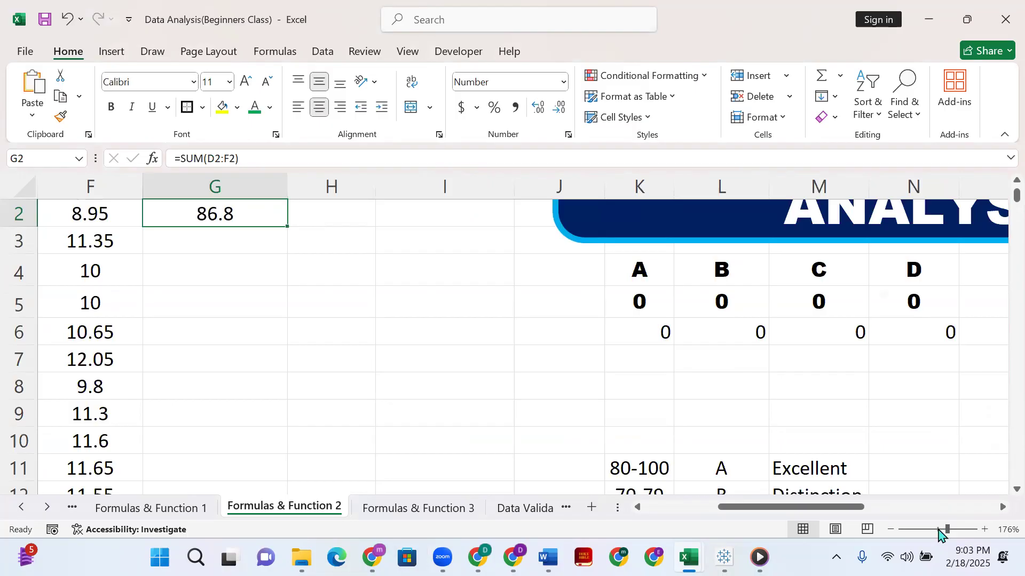
left_click(939, 530)
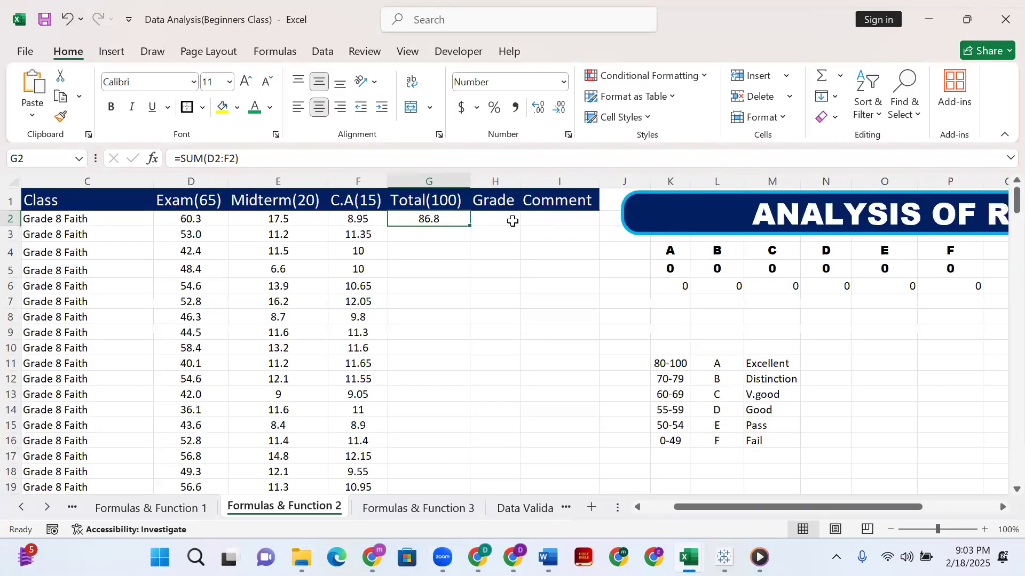
double_click(468, 225)
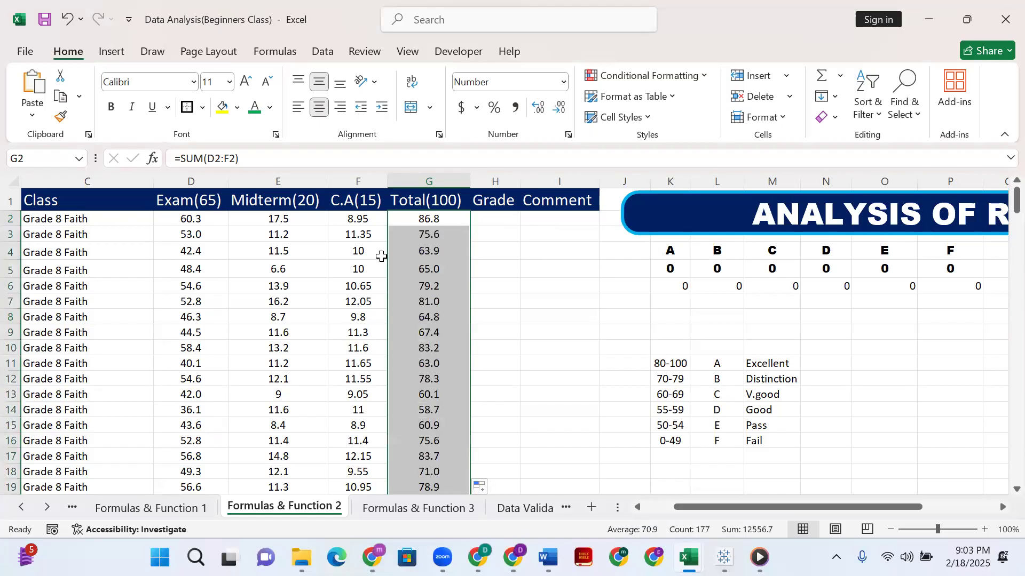
scroll(435, 326, "down", 16)
scroll(432, 321, "down", 20)
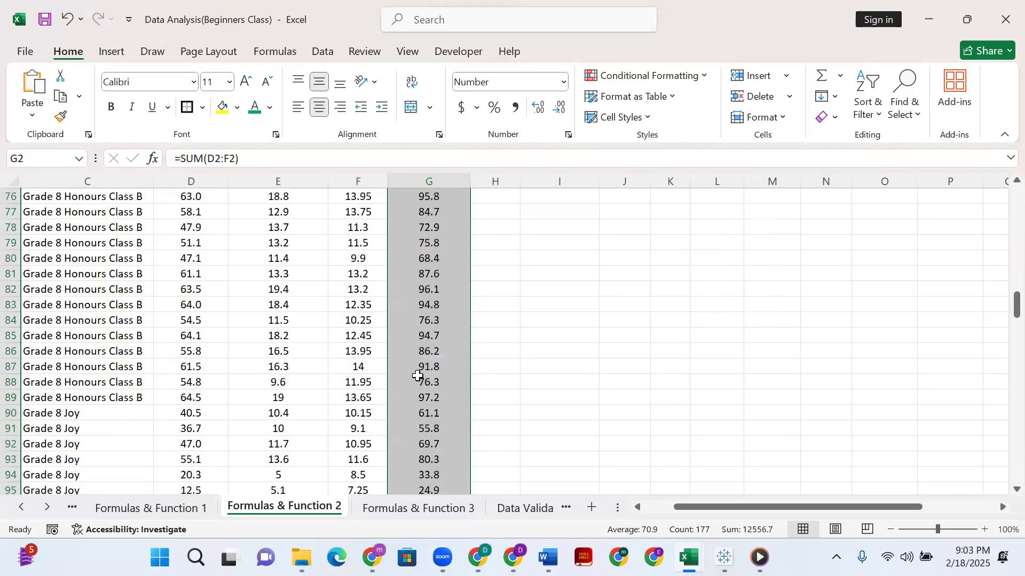
scroll(443, 367, "up", 20)
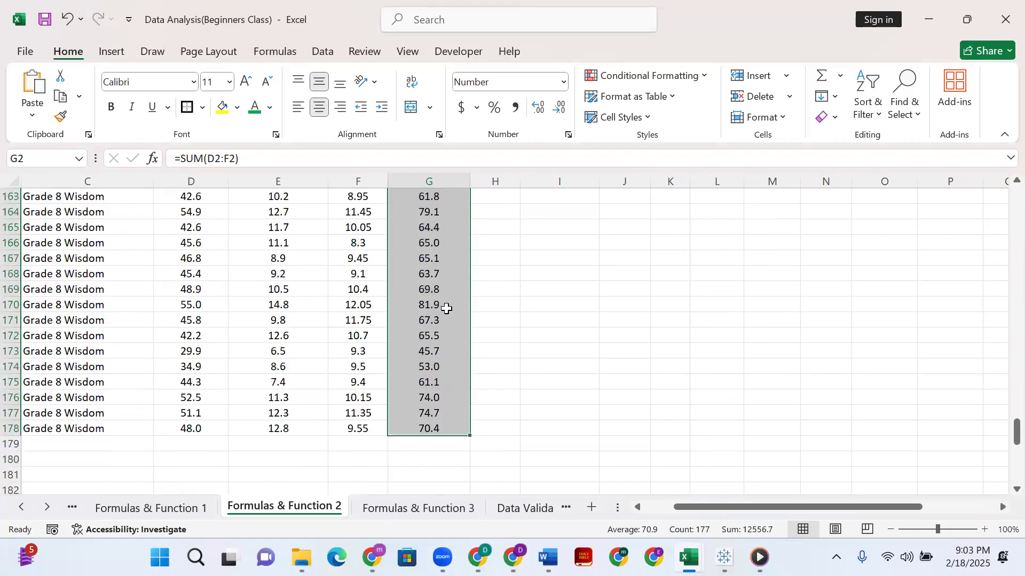
scroll(437, 284, "up", 20)
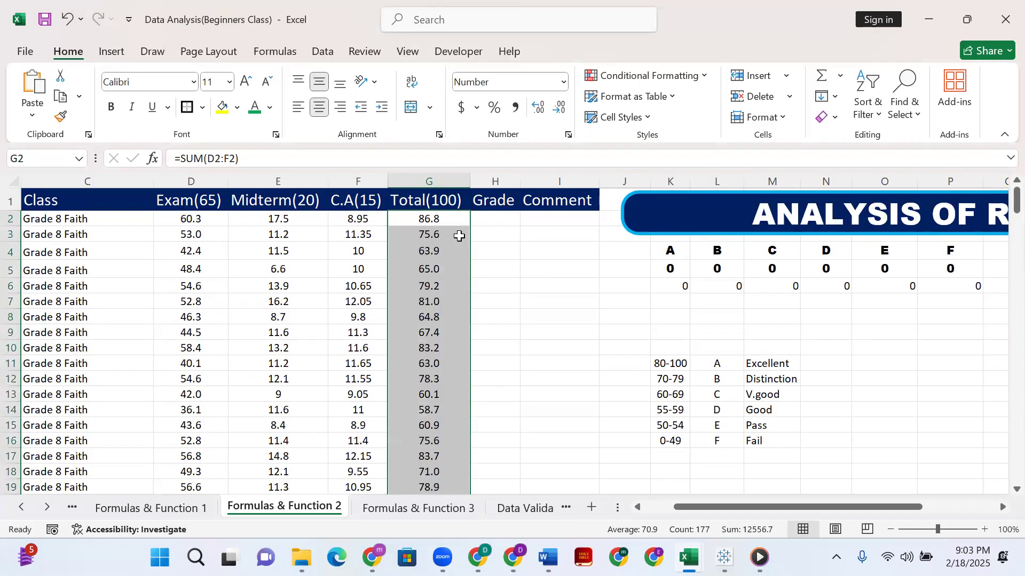
key("ctrl+z")
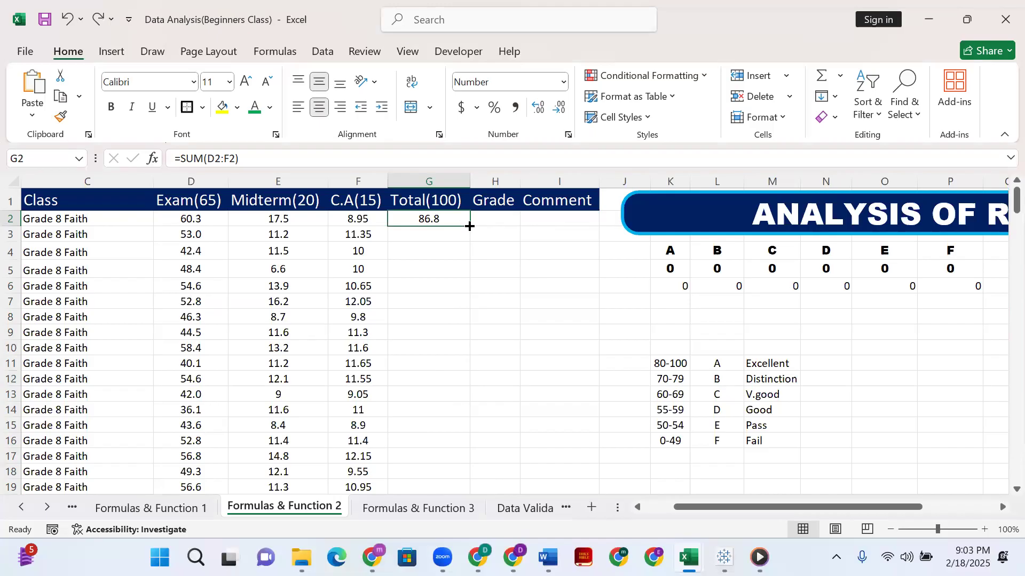
Copy the G2 SUM formula down the Total(100) column to row 178.
mouse_move(468, 228)
left_mouse_down()
mouse_move(458, 457)
mouse_move(476, 502)
mouse_move(473, 532)
mouse_move(466, 465)
left_mouse_up()
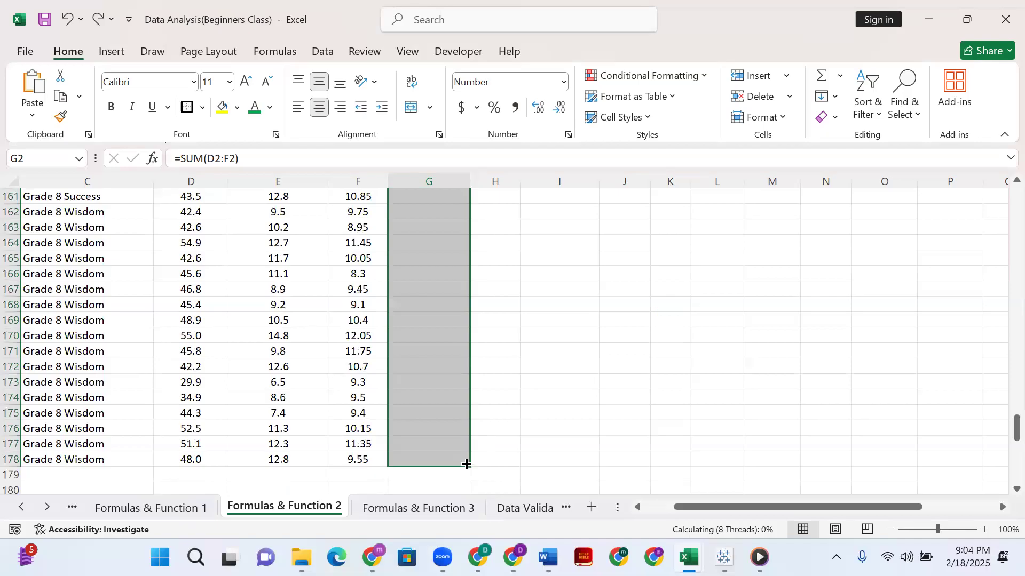
scroll(421, 305, "up", 20)
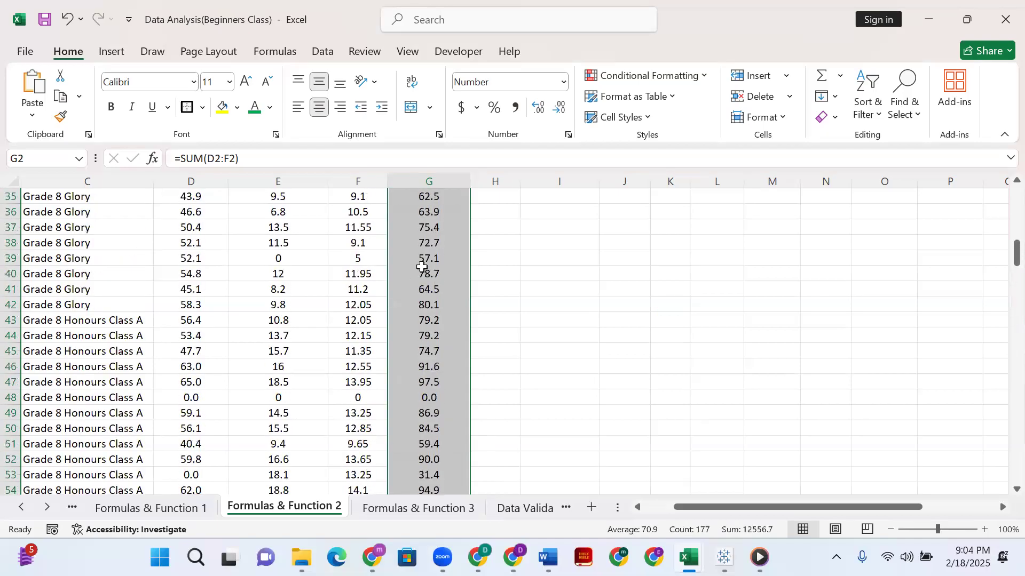
scroll(422, 267, "up", 11)
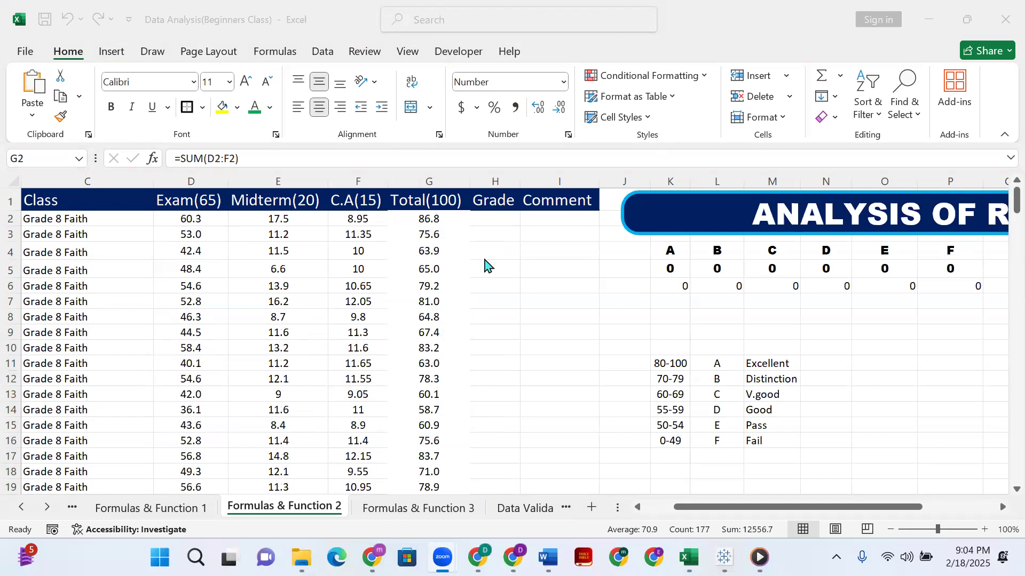
Check the SUM formulas in several Total(100) cells from G2 down to G15.
left_click(440, 220)
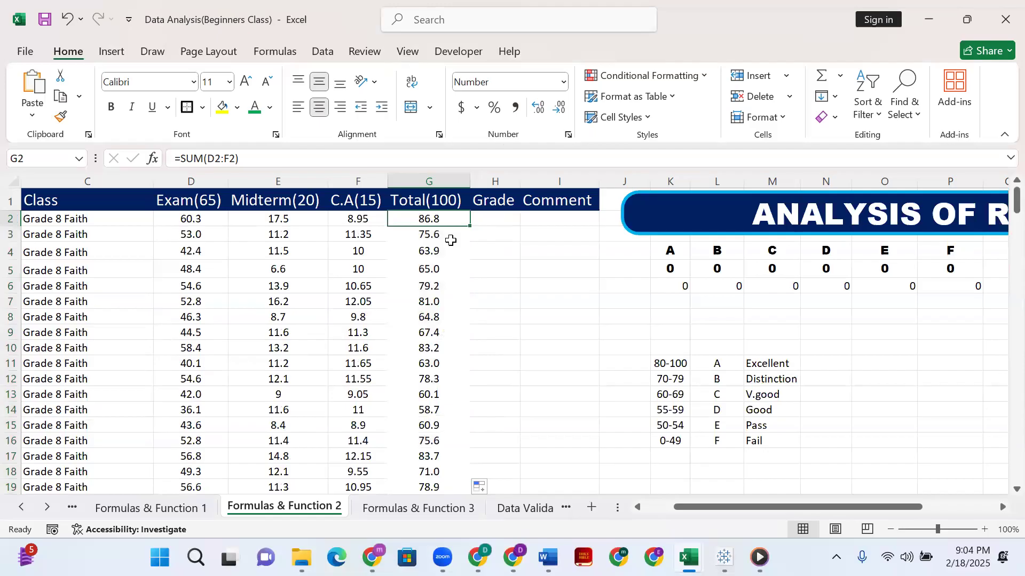
left_click(425, 249)
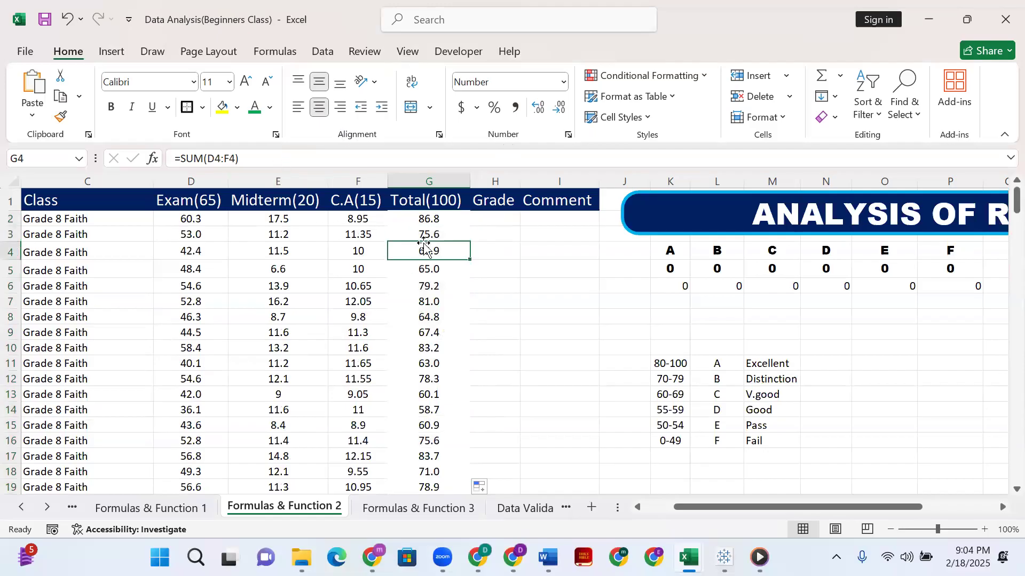
left_click(428, 286)
left_click(429, 332)
left_click(429, 364)
left_click(428, 410)
left_click(431, 424)
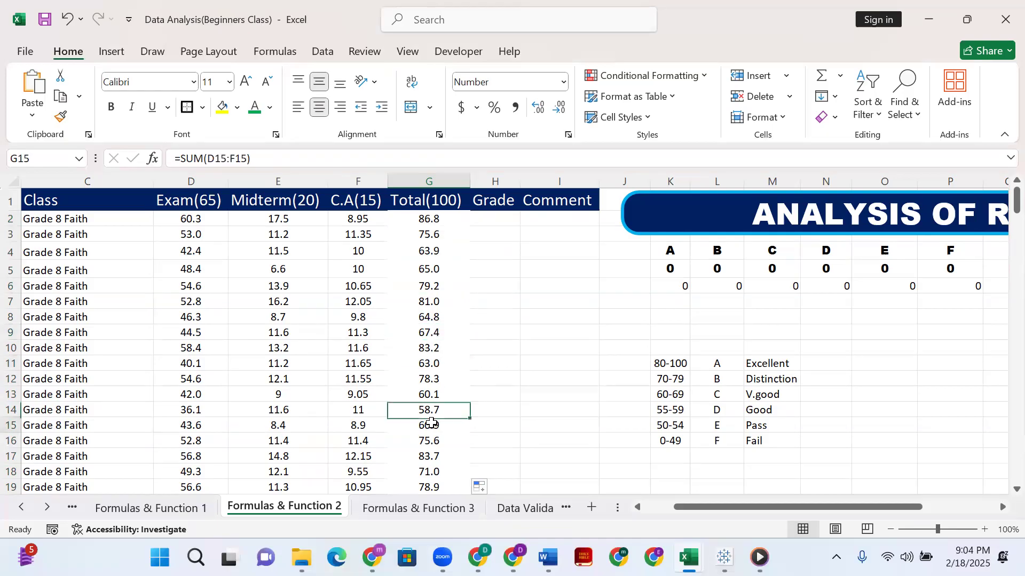
Check the SUM formulas in several Total(100) cells, and inspect the cell references of G2's formula without changing it.
left_click(424, 379)
left_click(422, 217)
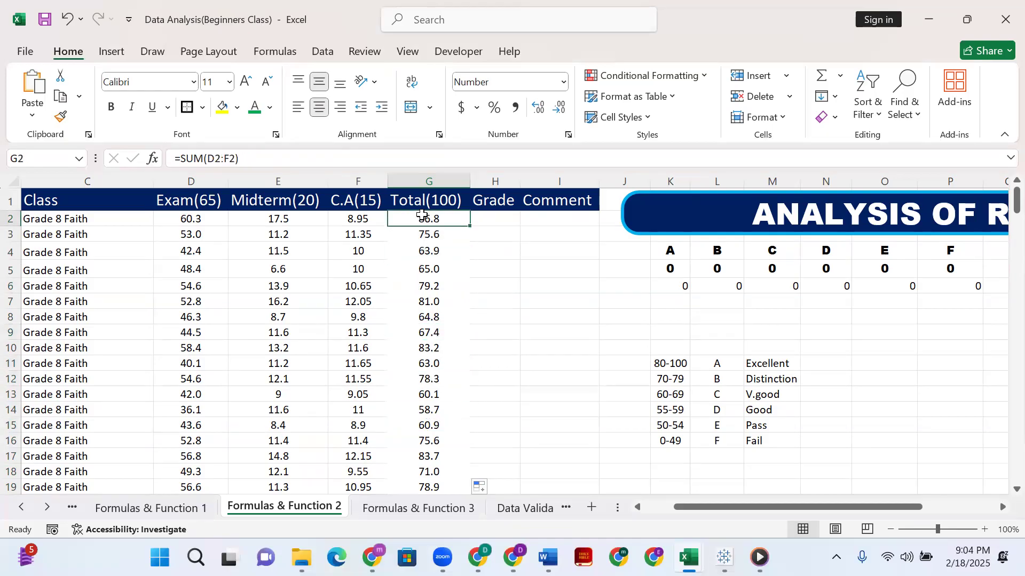
left_click(352, 235)
left_click(424, 235)
left_click(425, 302)
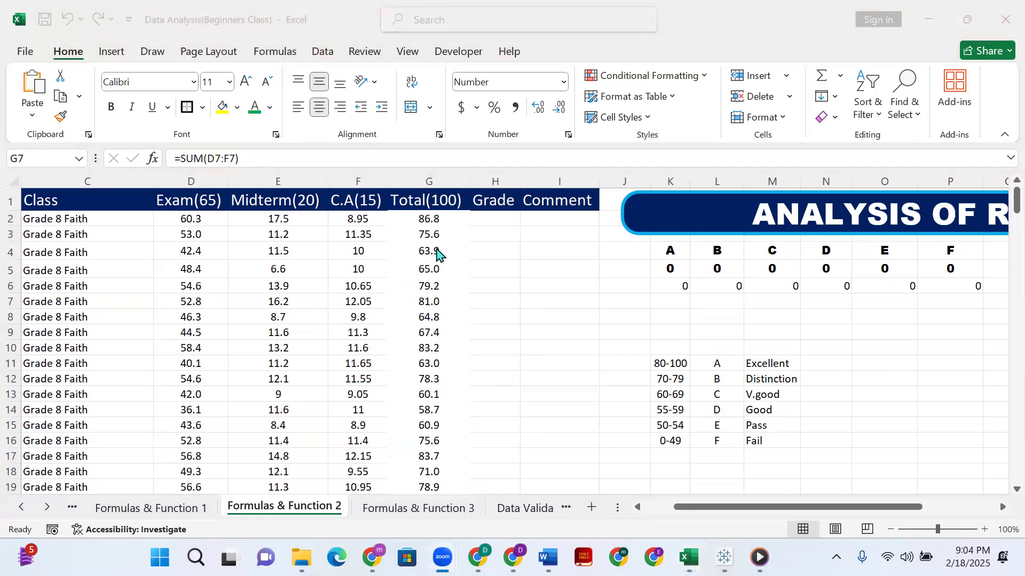
double_click(421, 218)
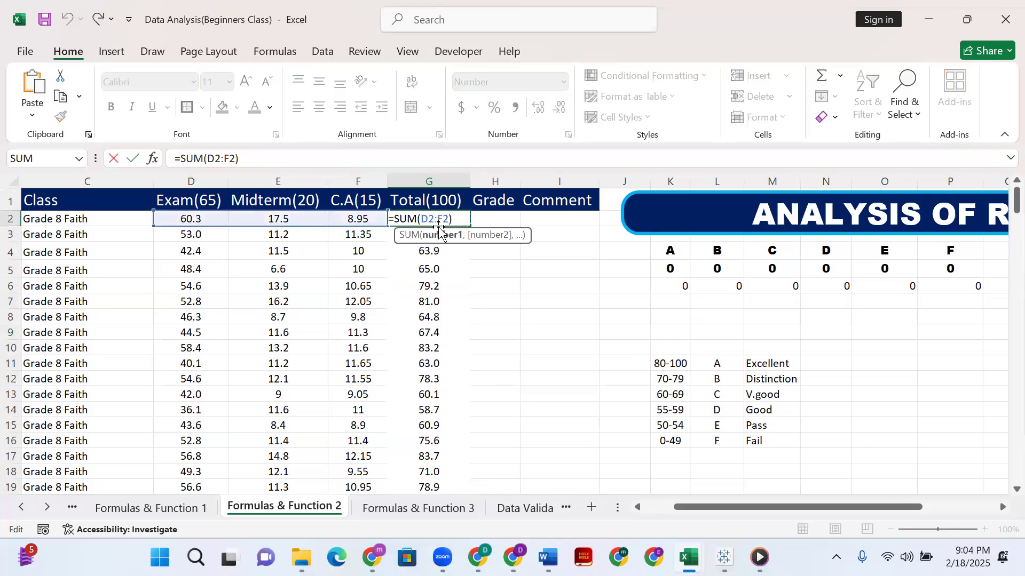
left_click(434, 279)
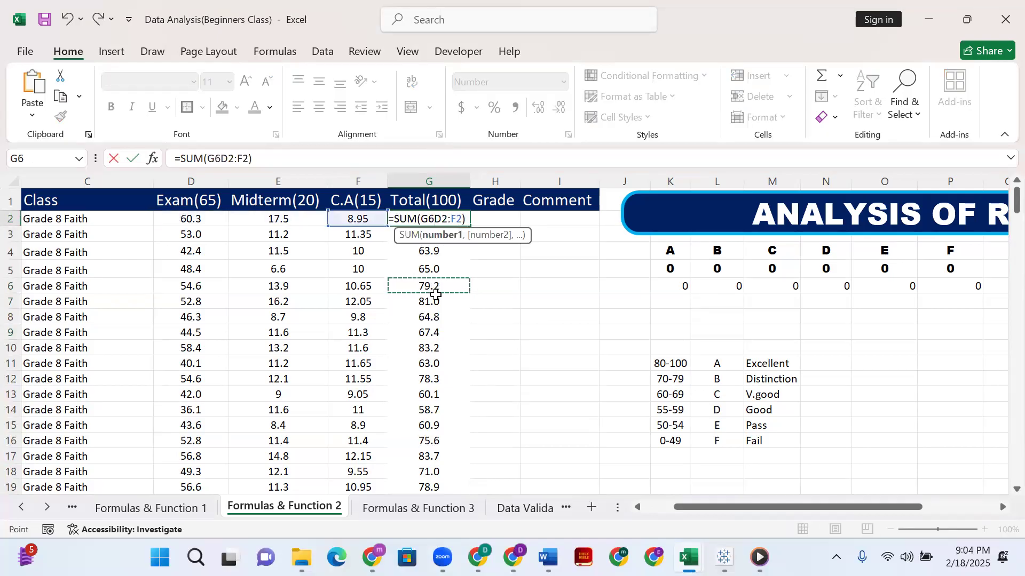
key("Escape")
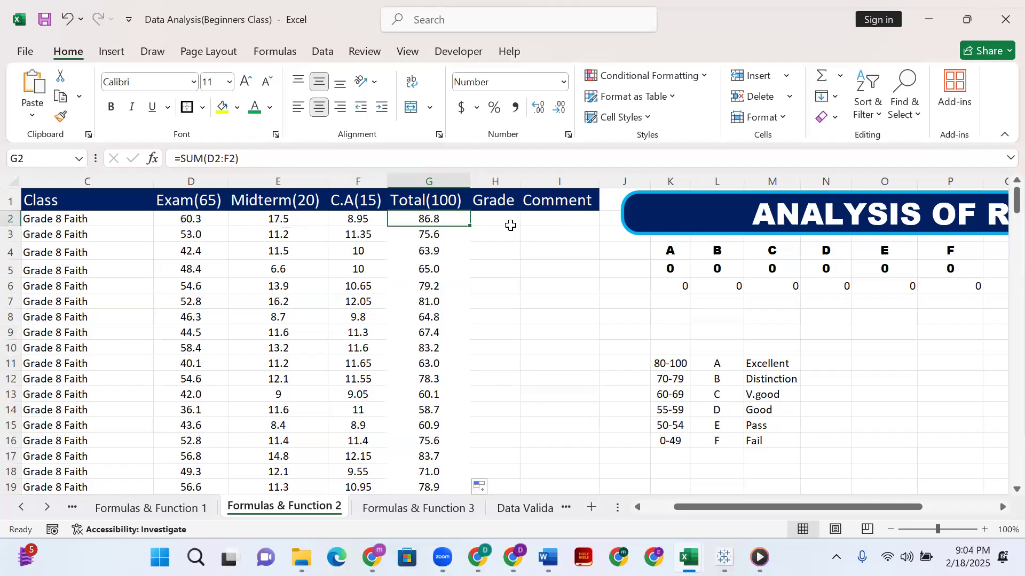
Change the first student's exam score in D2 to 40.
left_click(209, 224)
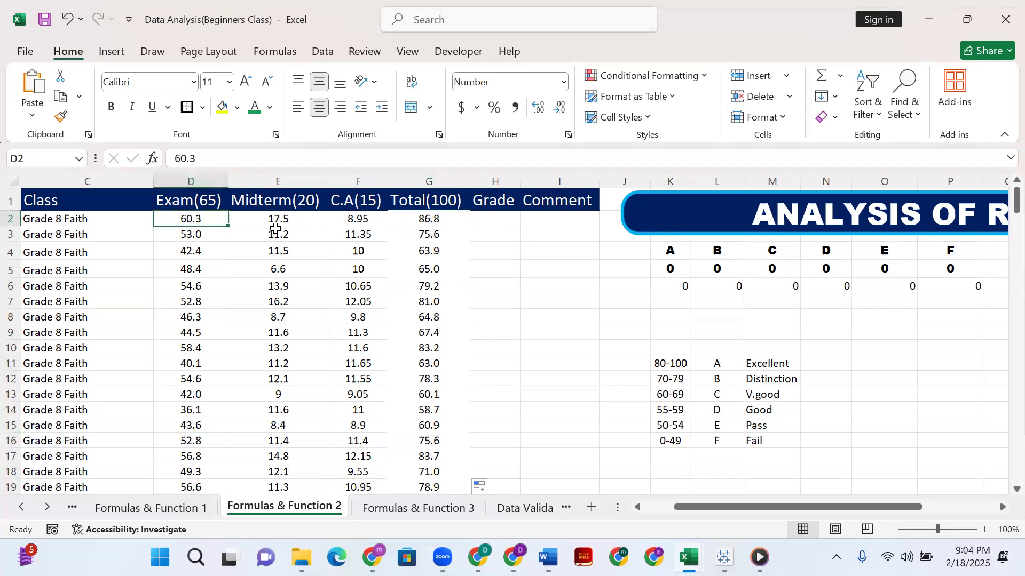
left_click(276, 223)
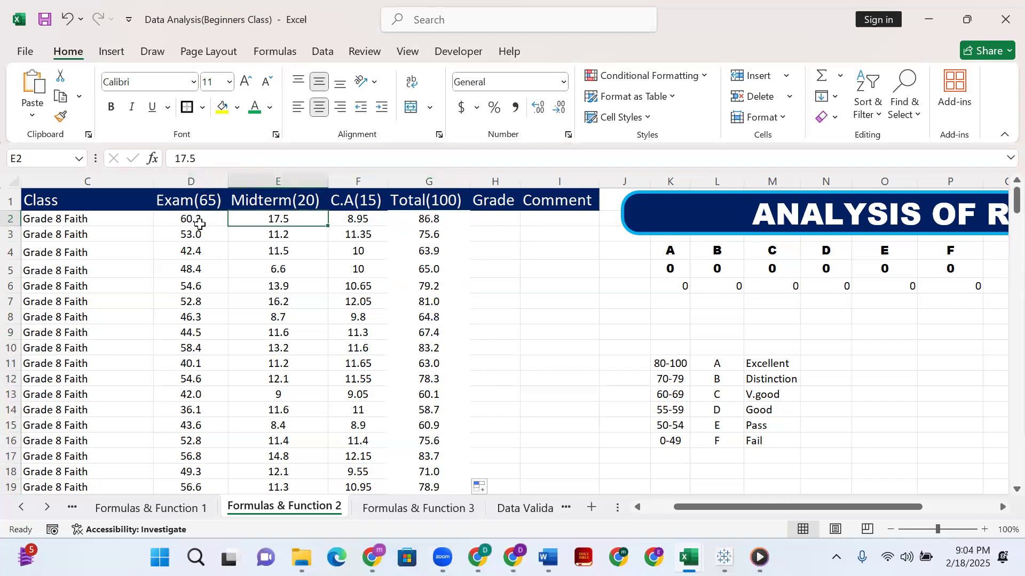
left_click(201, 222)
key("F2")
key("BackSpace")
key("BackSpace")
key("BackSpace")
key("BackSpace")
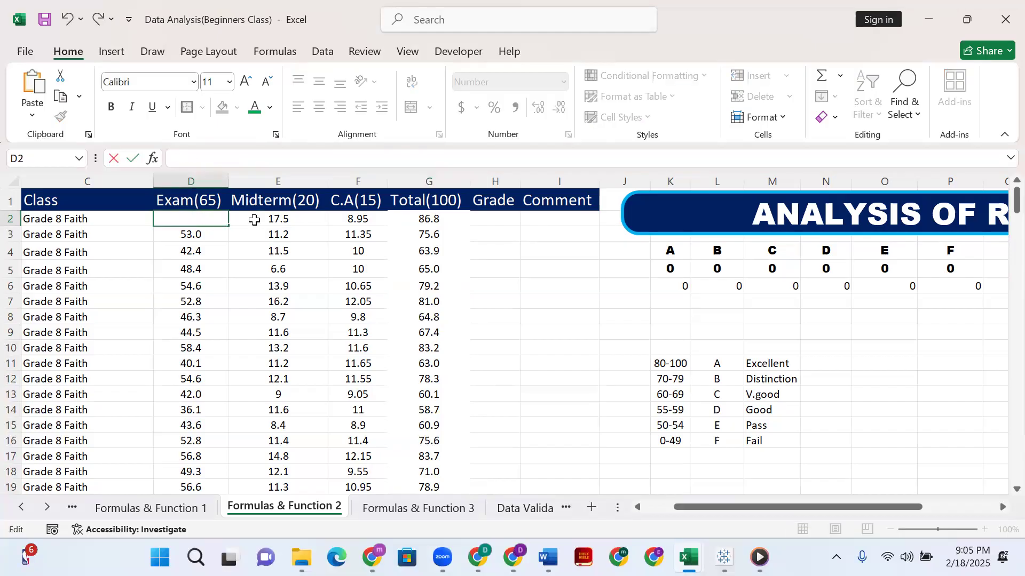
type("40")
key("Return")
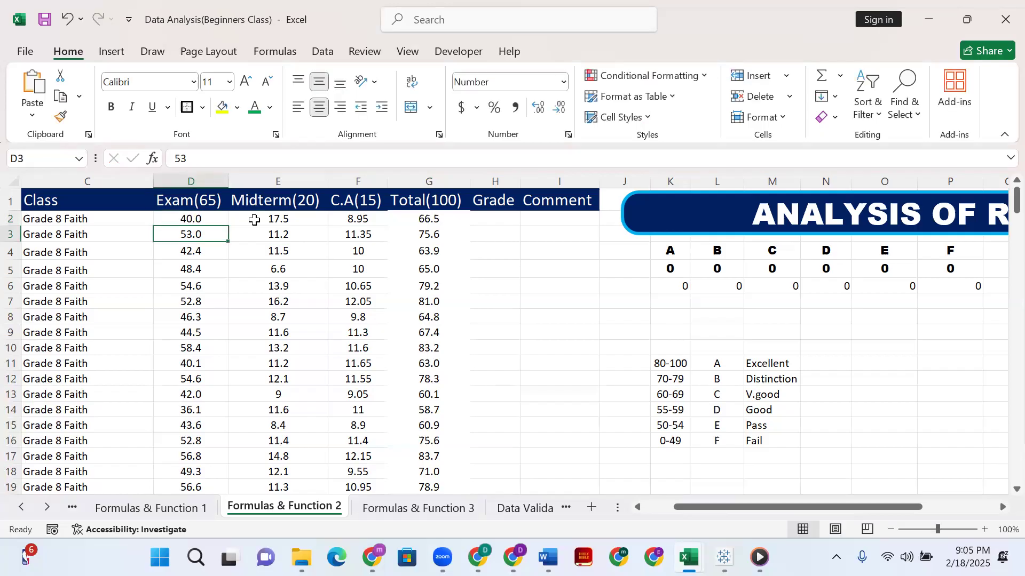
Check the recalculated total in G2 and look through the Exam(65) scores down to row 178.
left_click(439, 219)
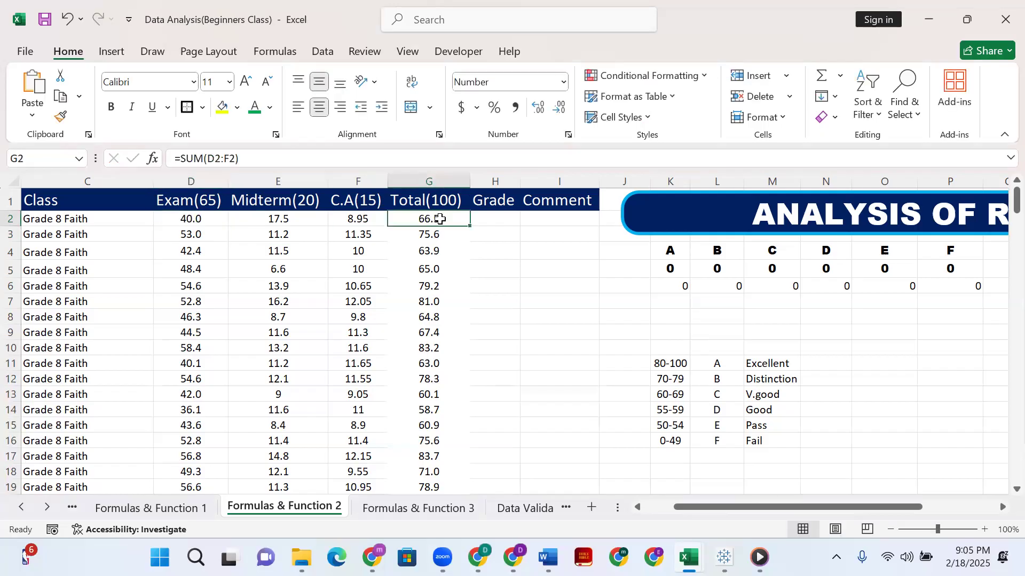
left_click(182, 224)
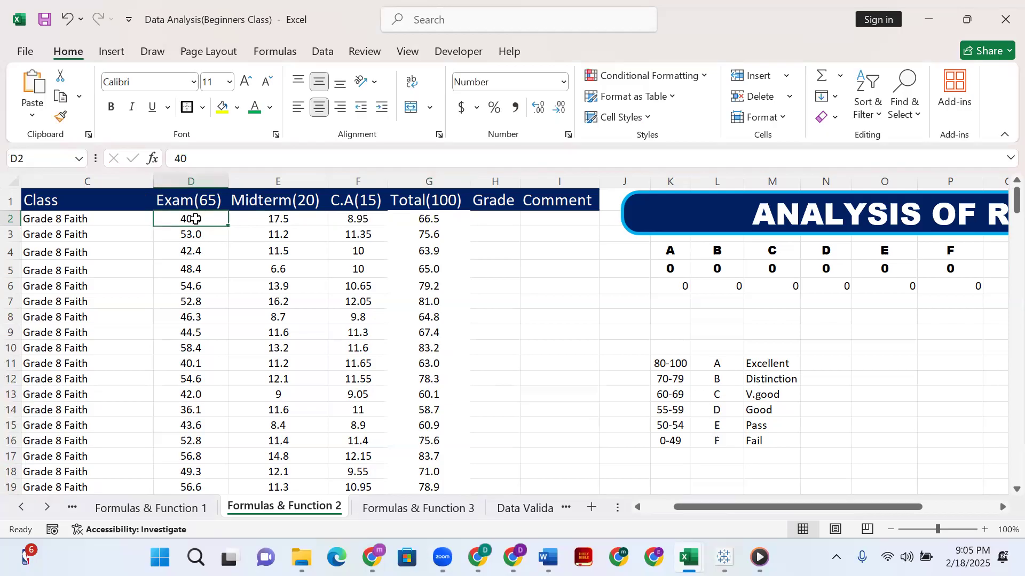
key("ctrl+Down")
scroll(198, 221, "up", 20)
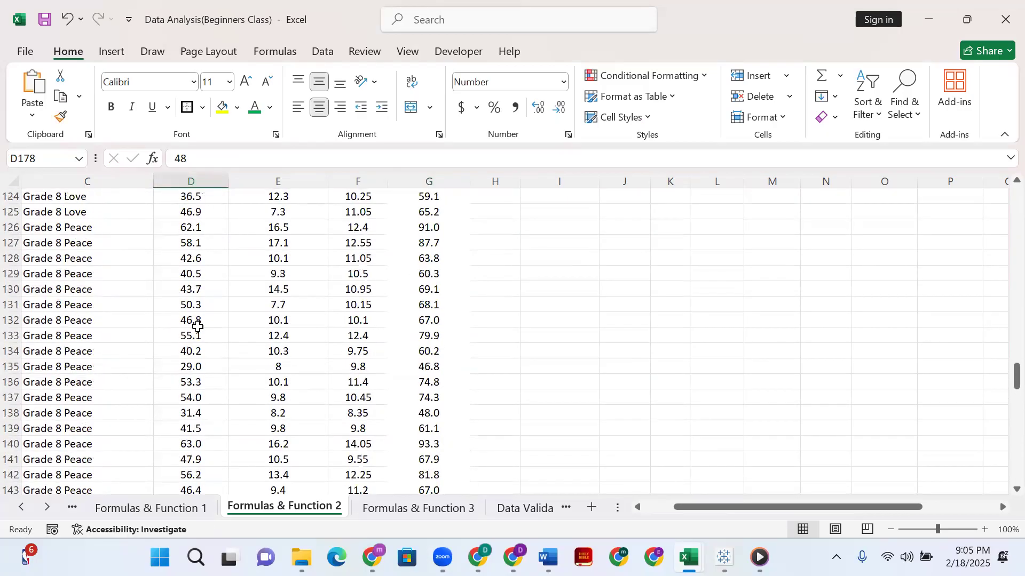
scroll(204, 322, "up", 19)
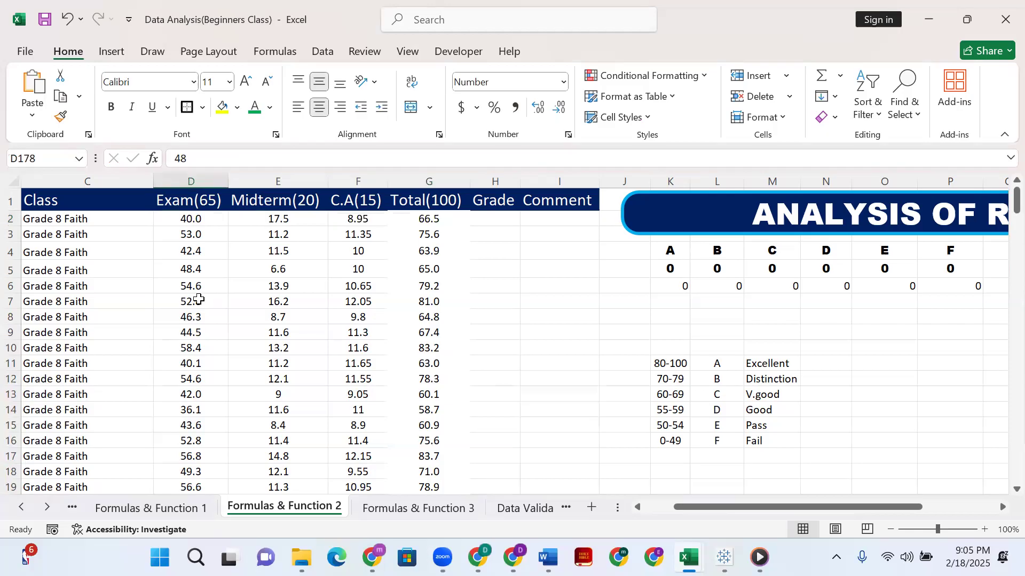
Set the first student's exam score in D2 to 60.
left_click(184, 216)
double_click(185, 216)
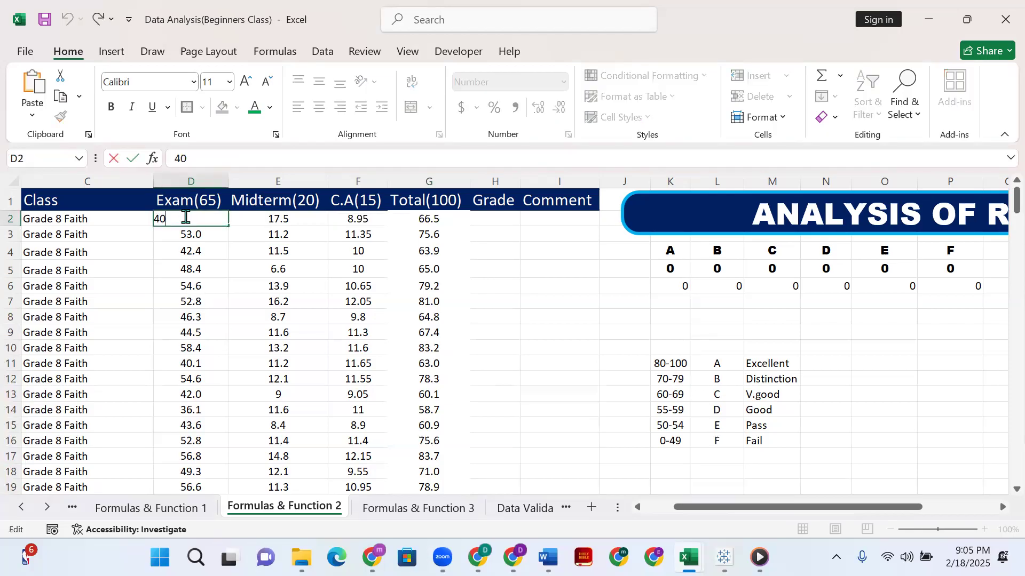
key("BackSpace")
key("BackSpace")
type("60")
key("Return")
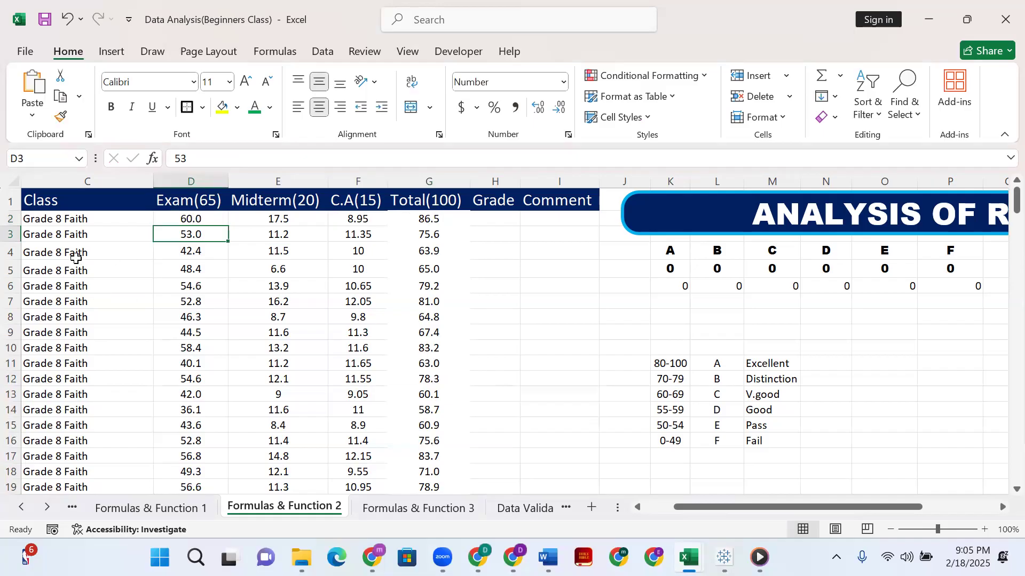
Examine the empty Grade column and the score ranges with their letter grades in K10:L16.
left_click(658, 507)
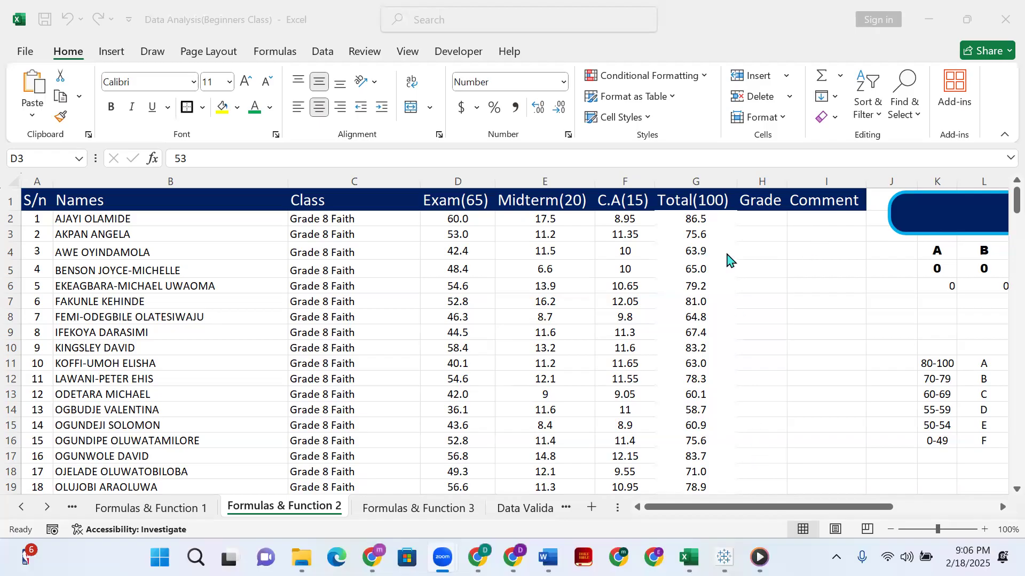
left_click(762, 213)
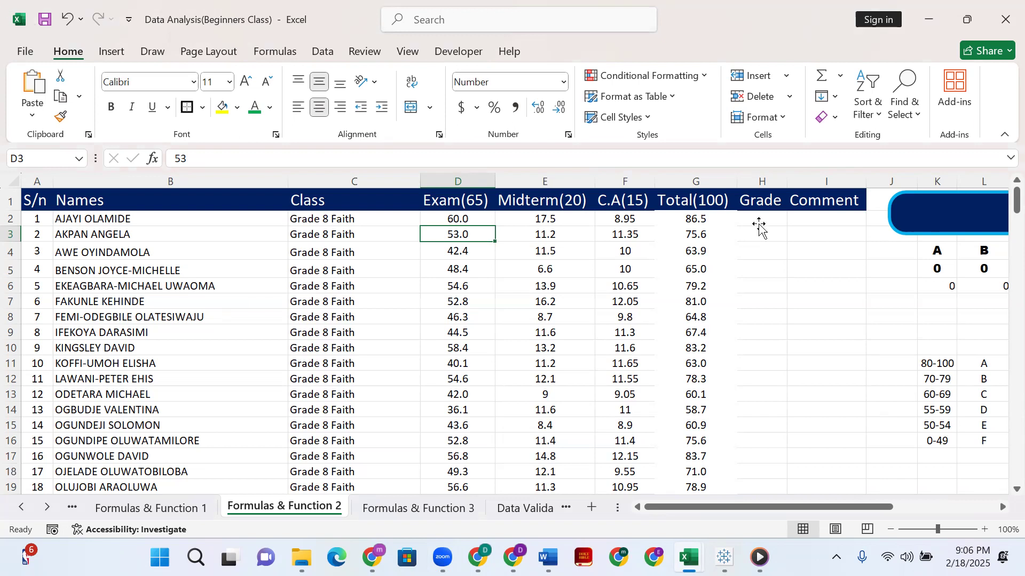
left_click(747, 220)
left_click_drag(812, 514, 836, 508)
left_click_drag(640, 347, 712, 440)
left_click(652, 343)
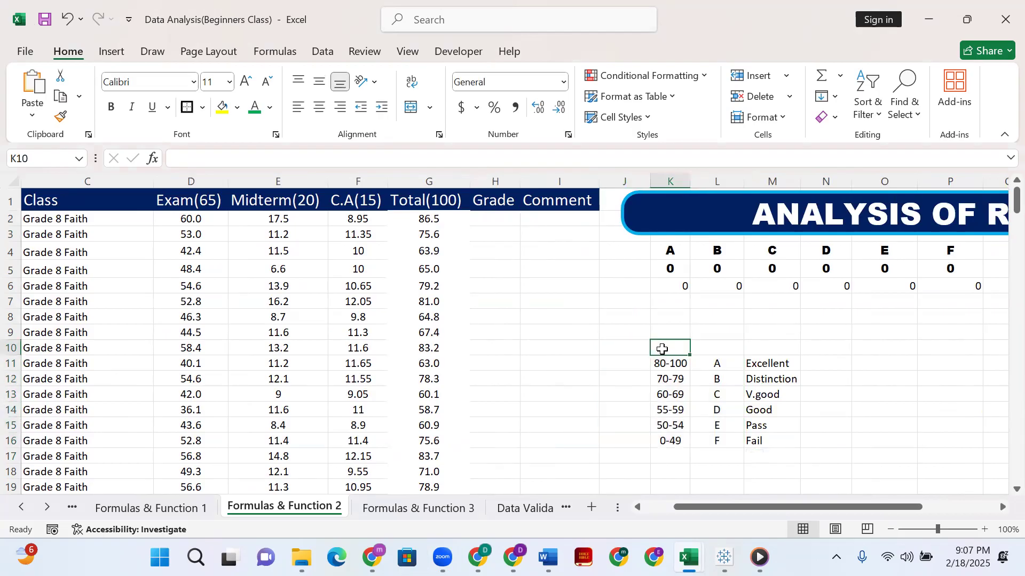
left_click_drag(657, 347, 718, 441)
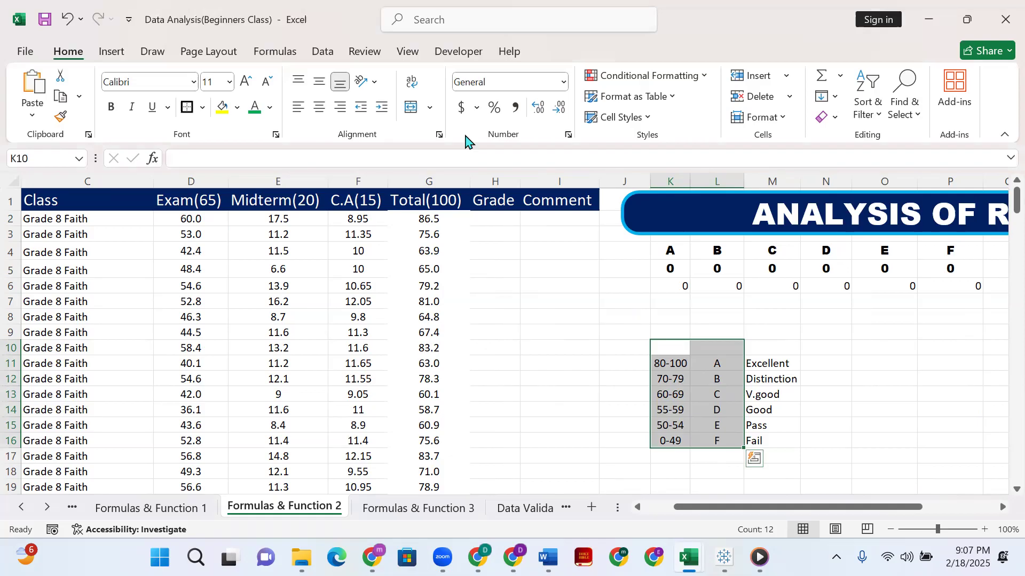
left_click(738, 411)
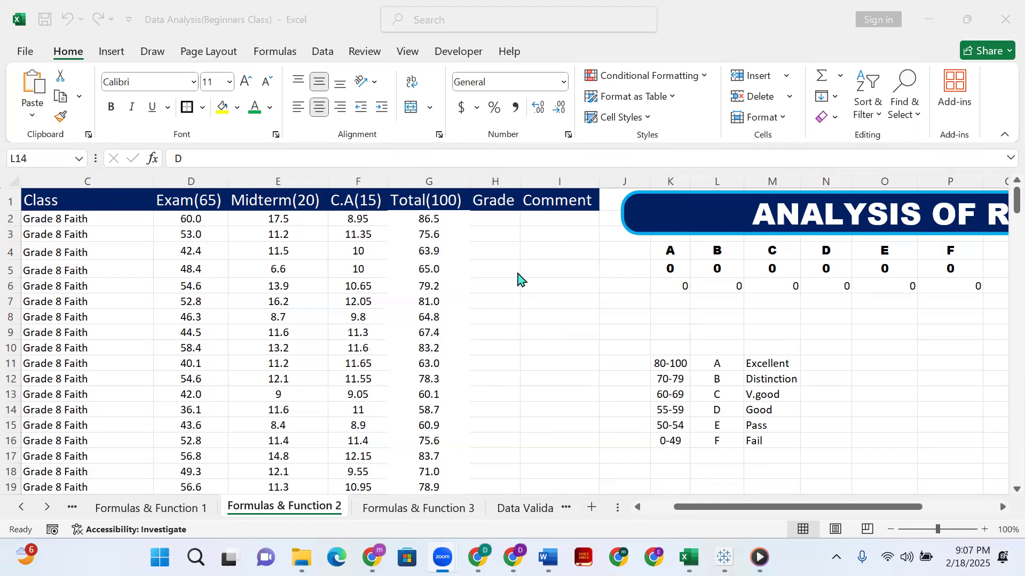
Clear all the totals in the Total(100) column from G2 to G178.
left_click(494, 221)
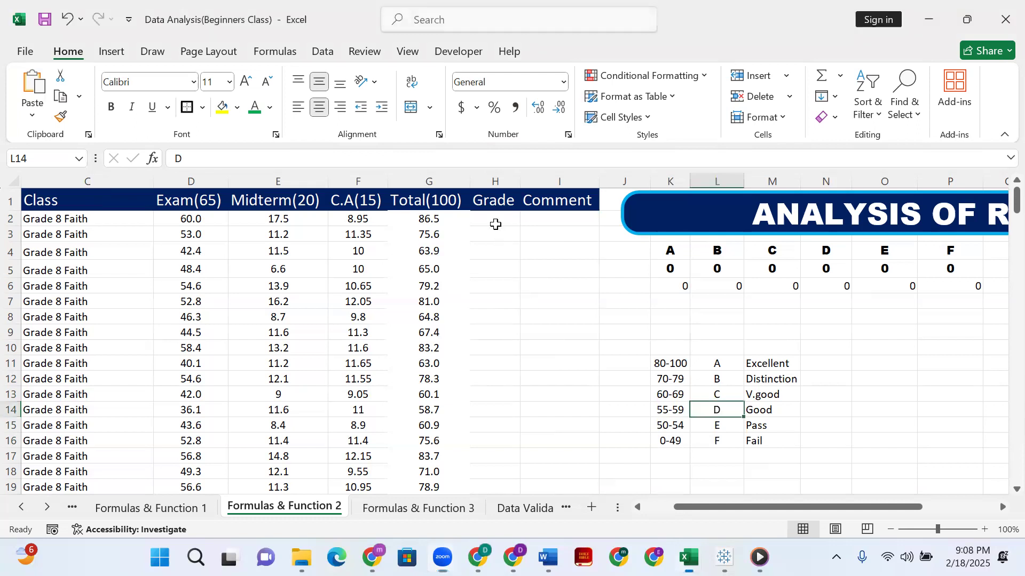
left_click(438, 250)
left_click(441, 222)
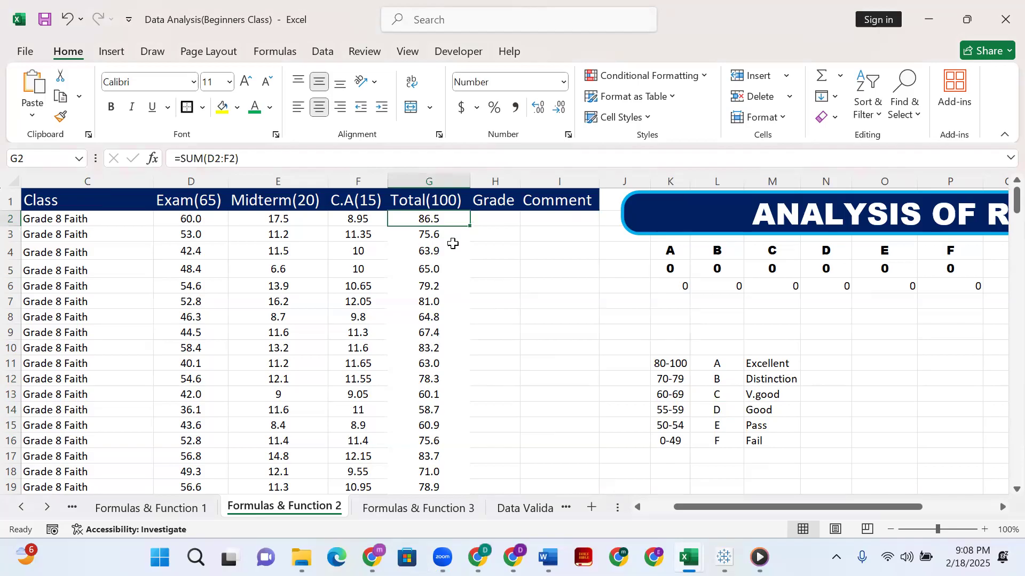
key("ctrl+shift+Down")
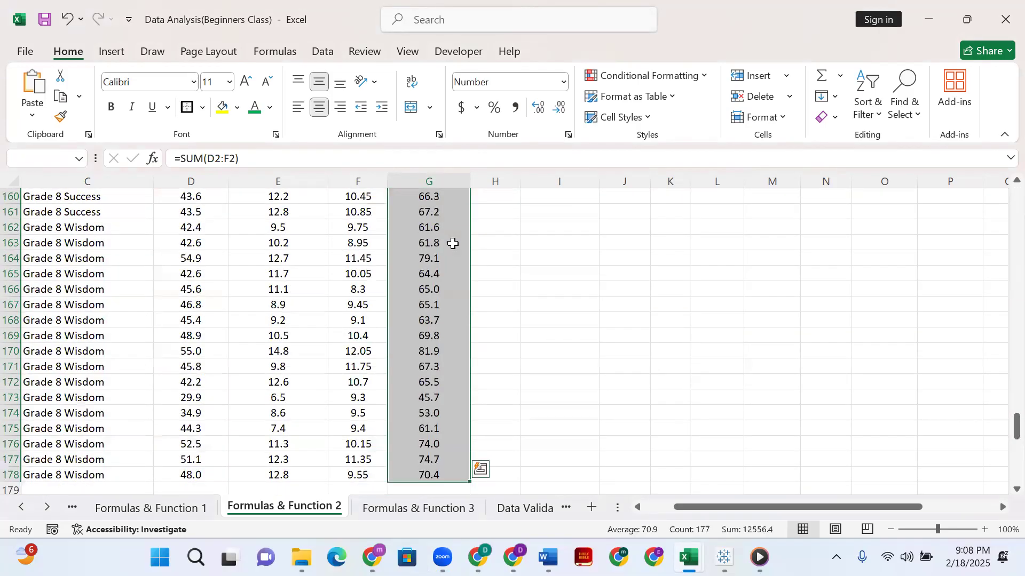
key("Delete")
Total the first student's scores in G2 with =SUM(D2:F2) and fill the formula down the Total(100) column.
left_click(429, 219)
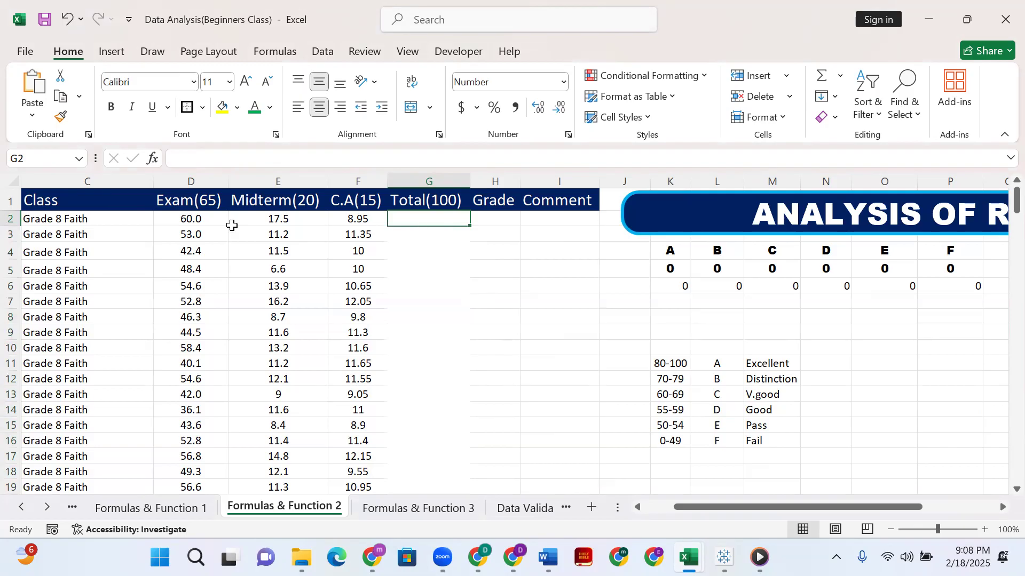
type("=s")
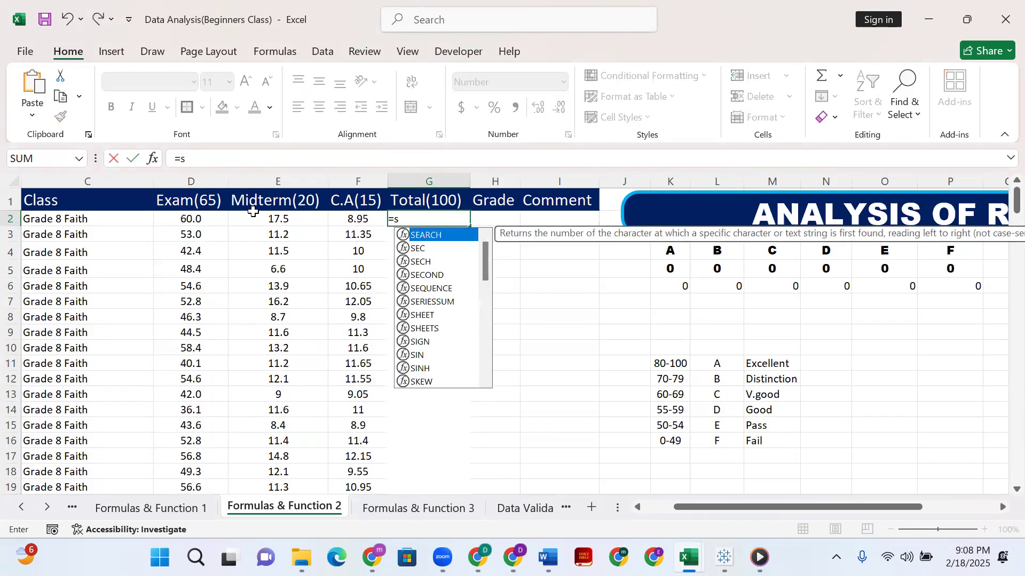
type("um(")
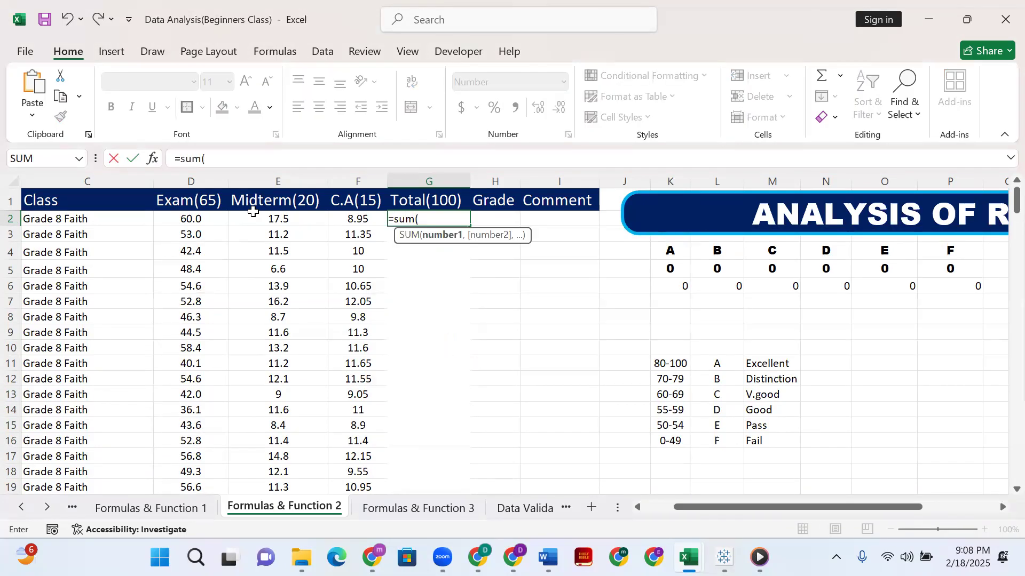
left_click(211, 221)
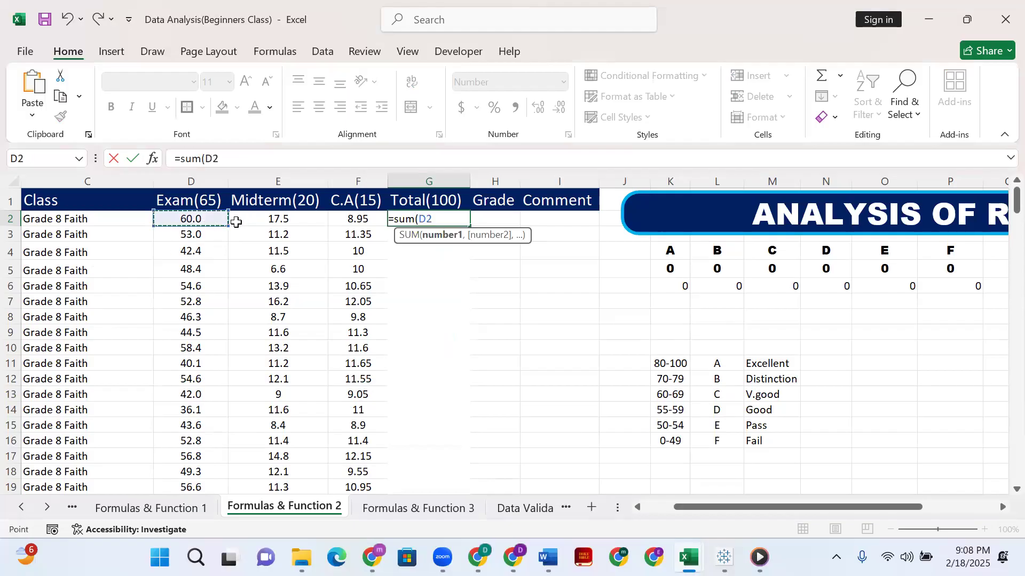
left_click(354, 220, "shift")
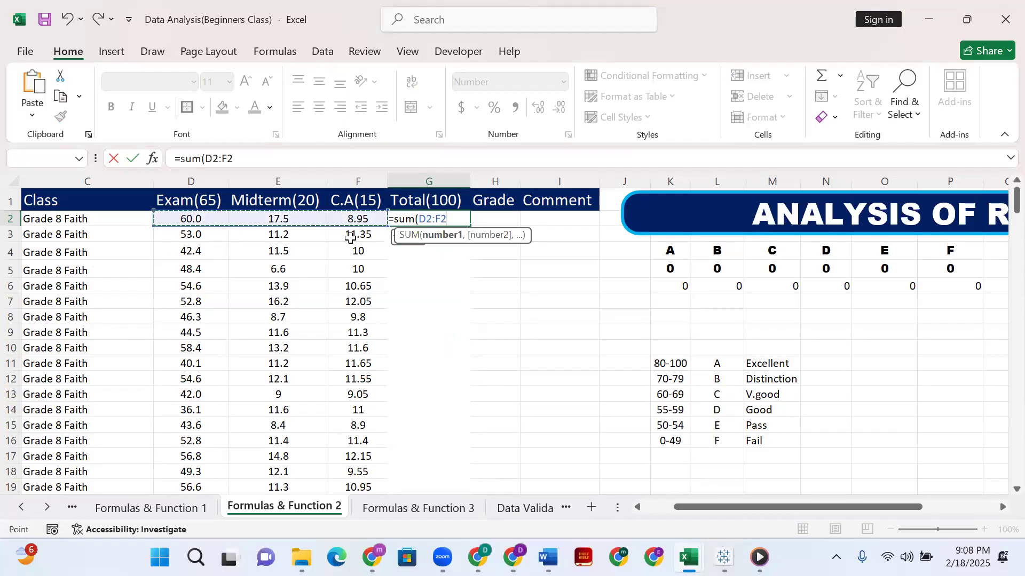
type(")")
key("Return")
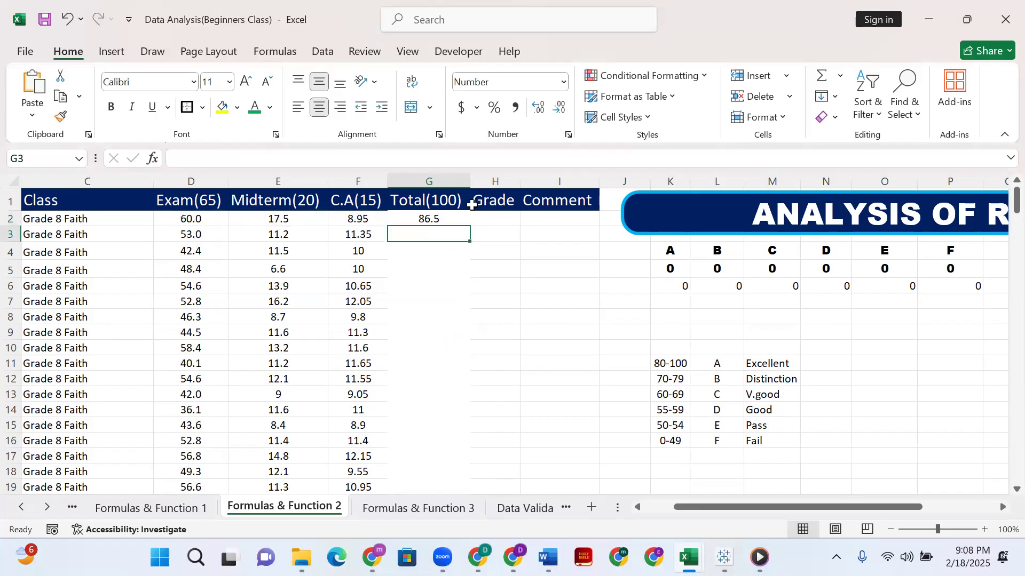
left_click(461, 221)
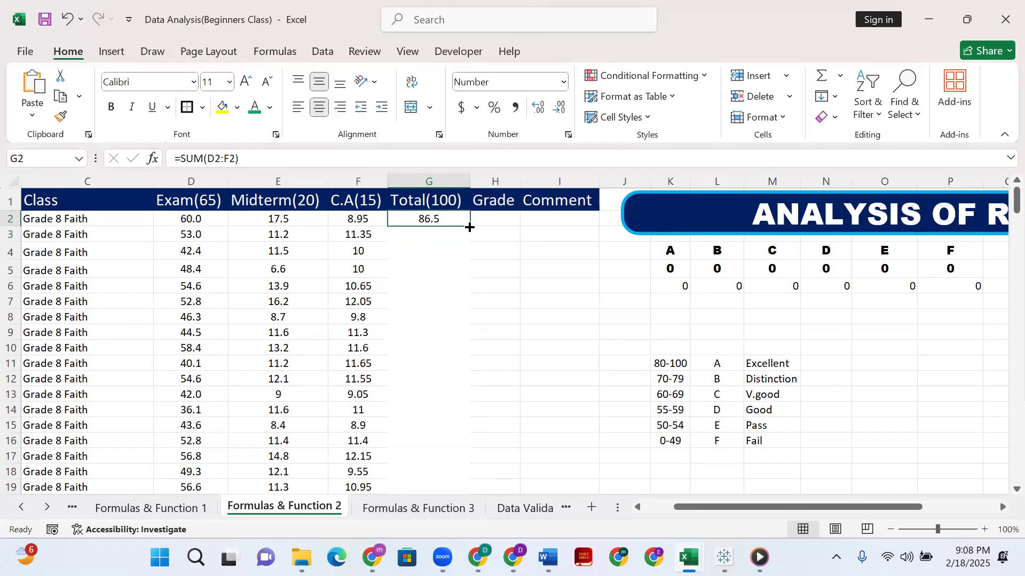
double_click(469, 226)
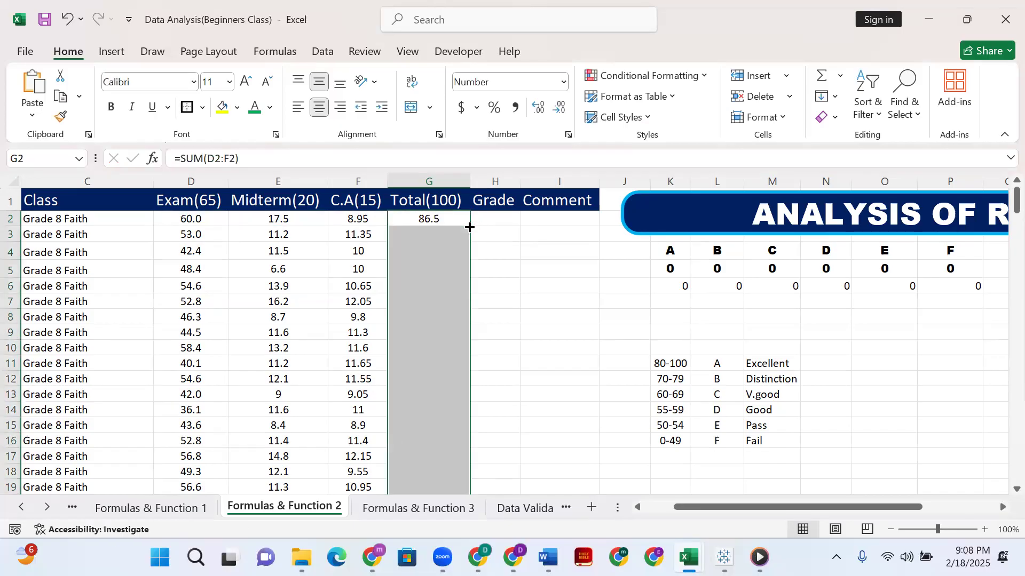
Start an IF formula for the first student's grade in H2, with the total in G2 as the tested cell.
left_click(503, 221)
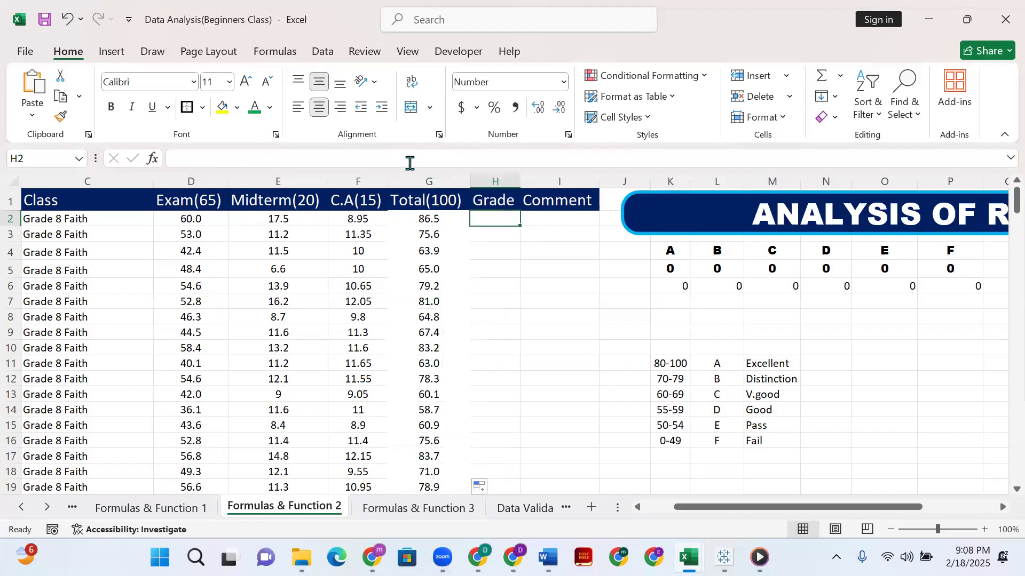
left_click(439, 160)
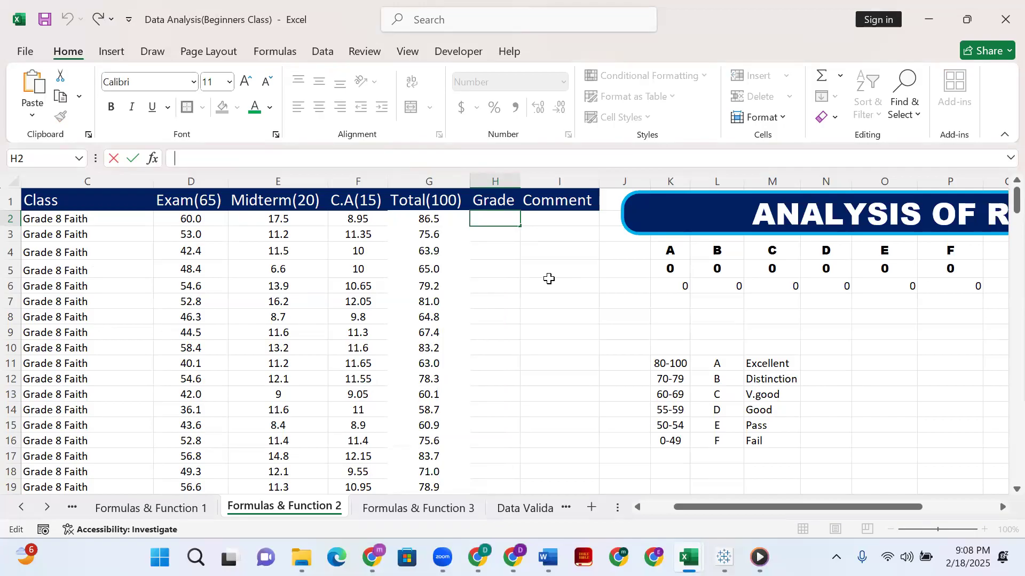
type("=If")
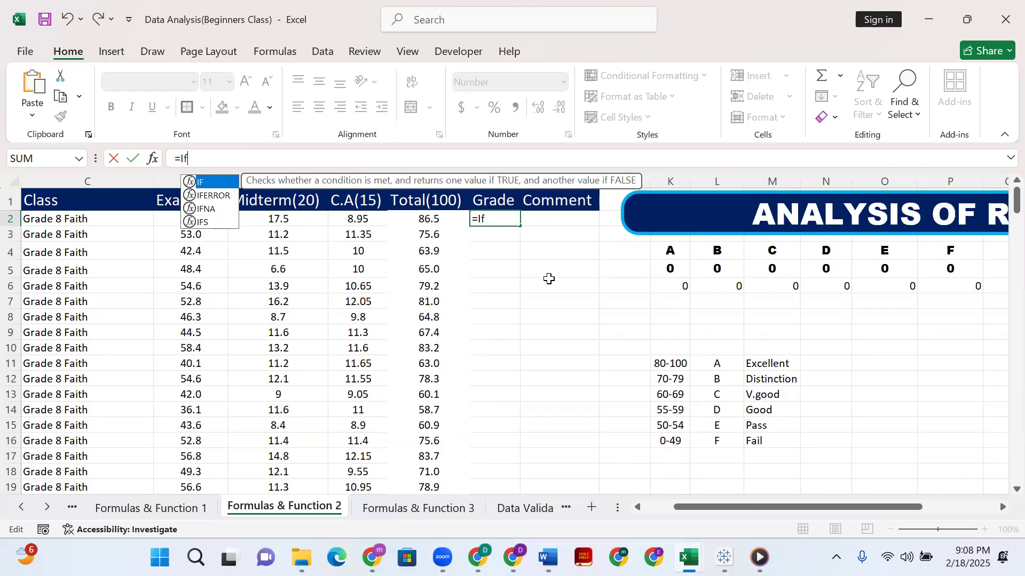
type("(")
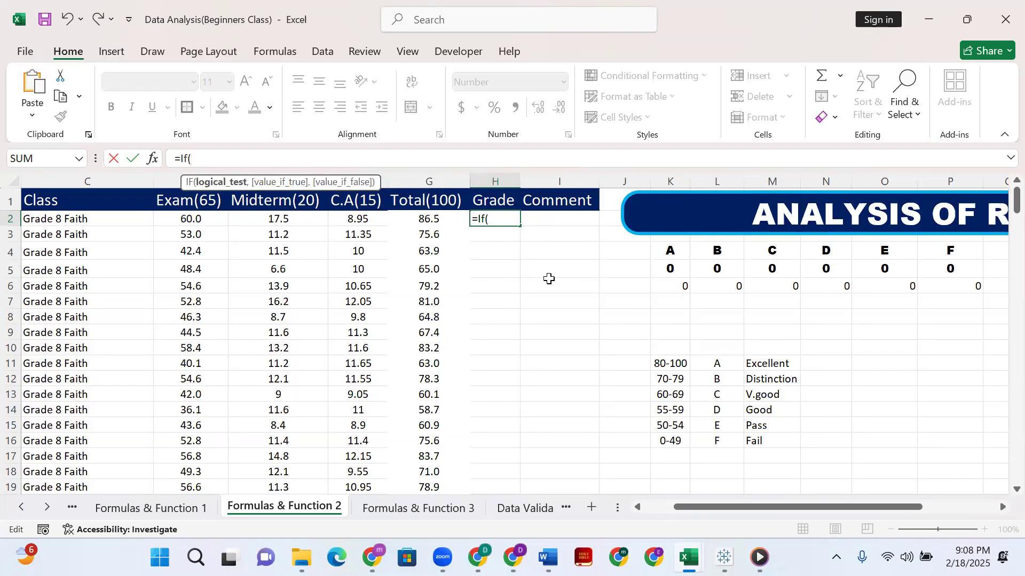
left_click(97, 3)
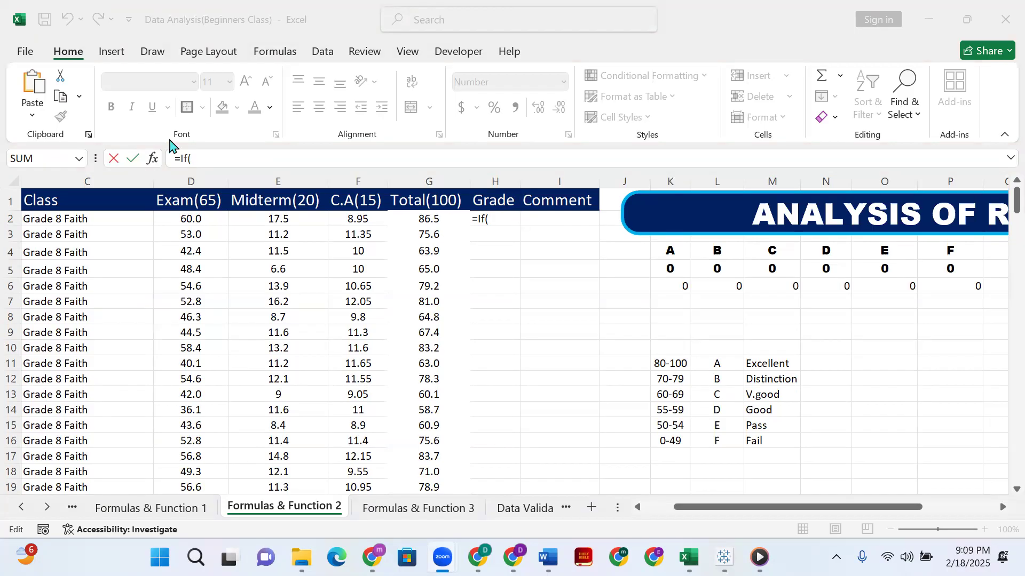
left_click(427, 221)
left_click(428, 221)
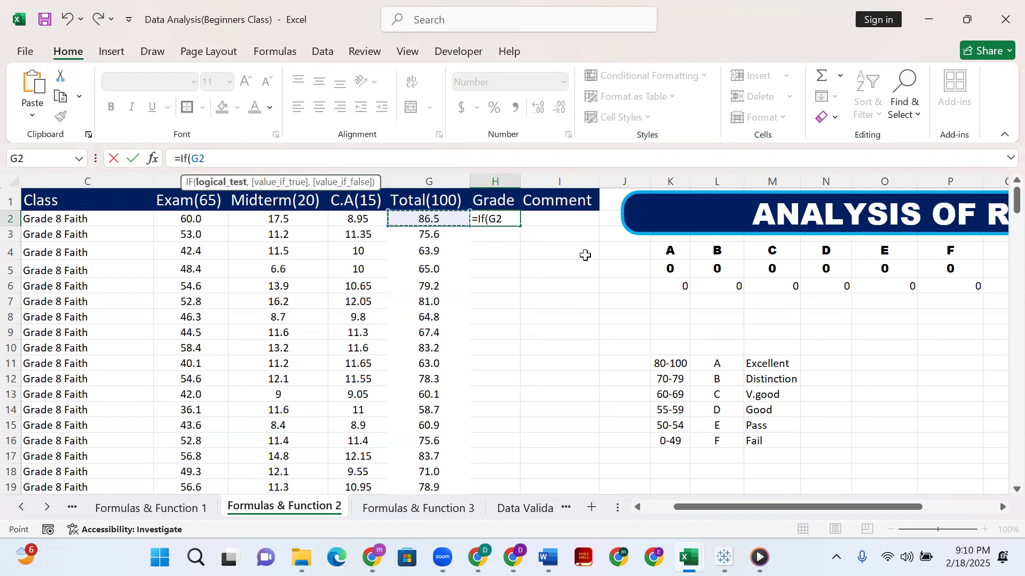
Make the first IF condition >=80 and return "A" when it is true.
type(">")
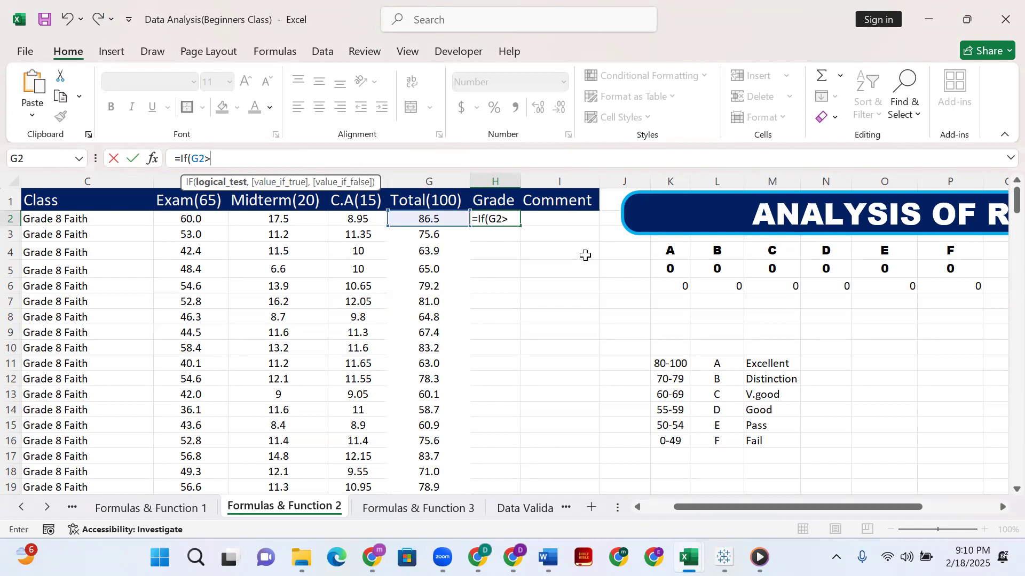
type("=")
type("80,")
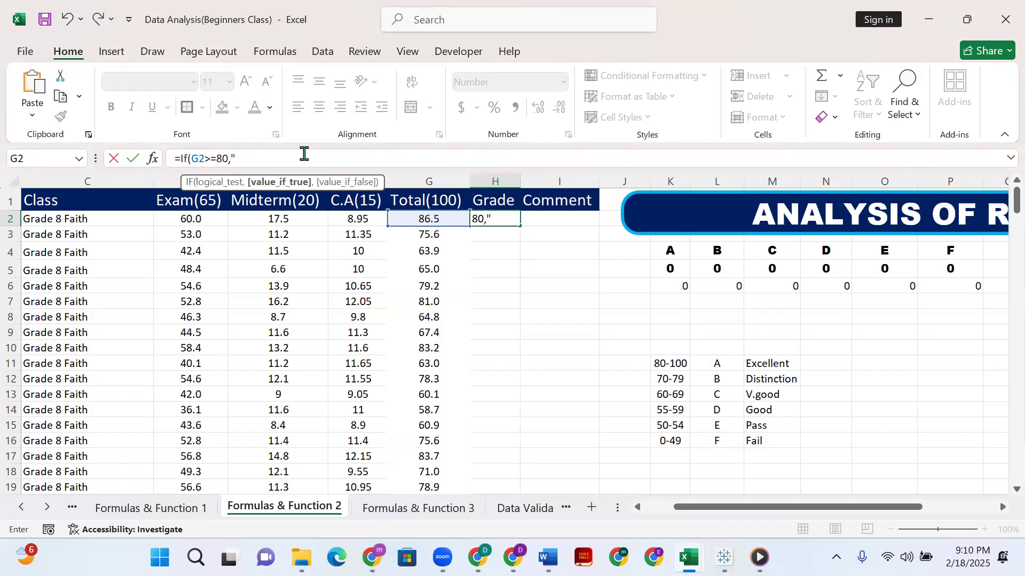
type("\"A\"")
type(",")
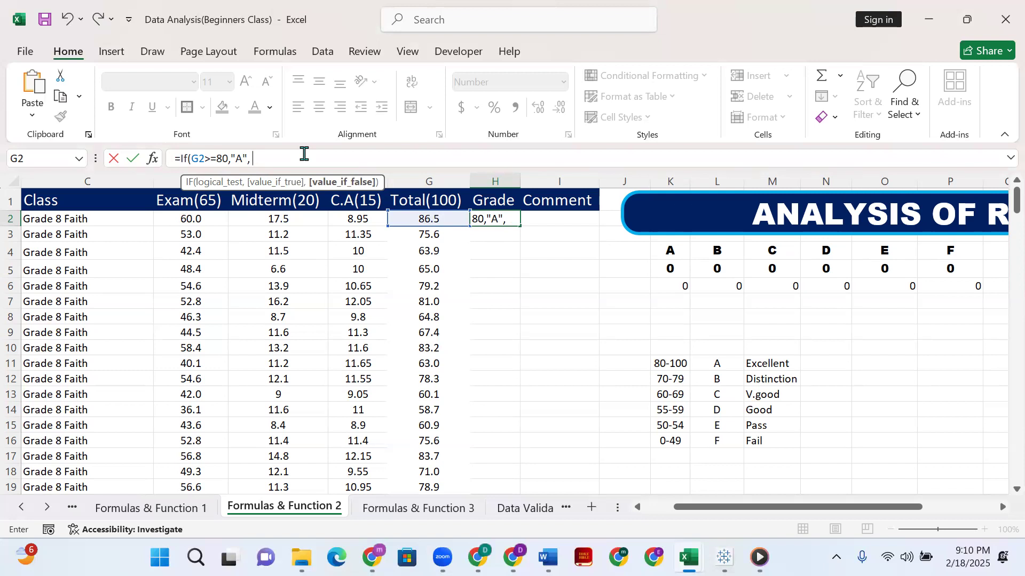
Nest a second IF as the value-if-false of H2's formula, again testing the total in G2.
type("I")
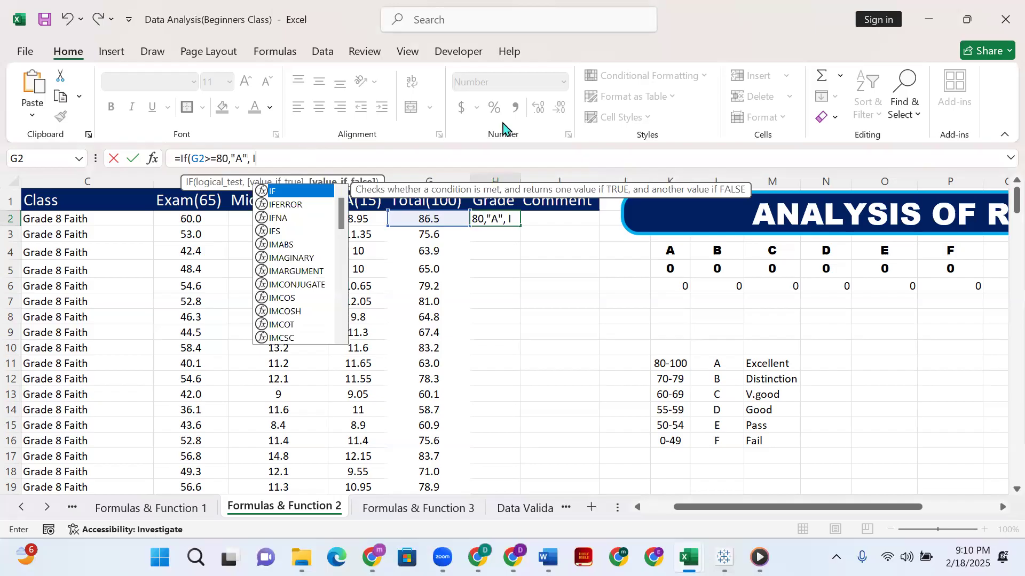
key("Escape")
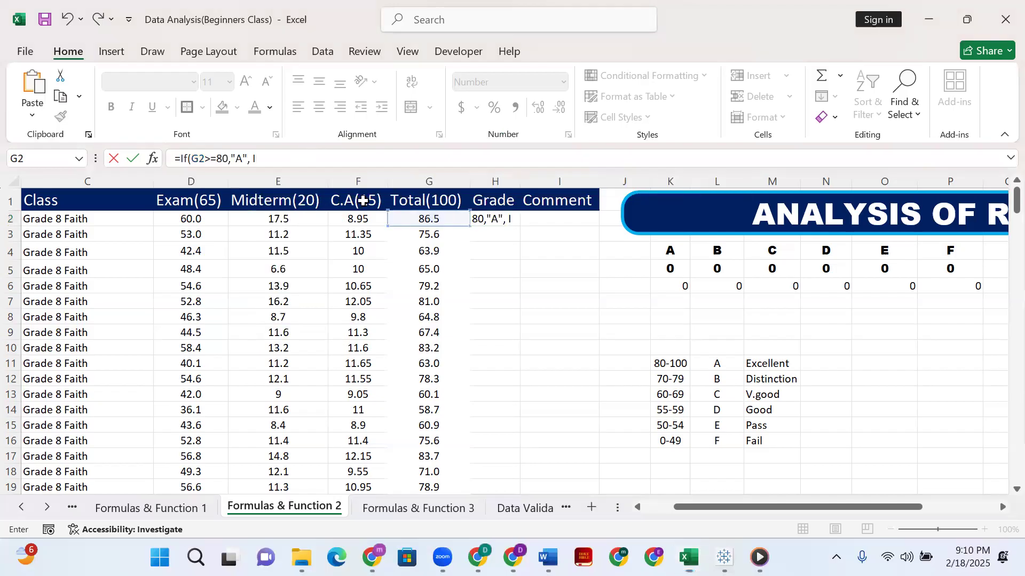
left_click(327, 157)
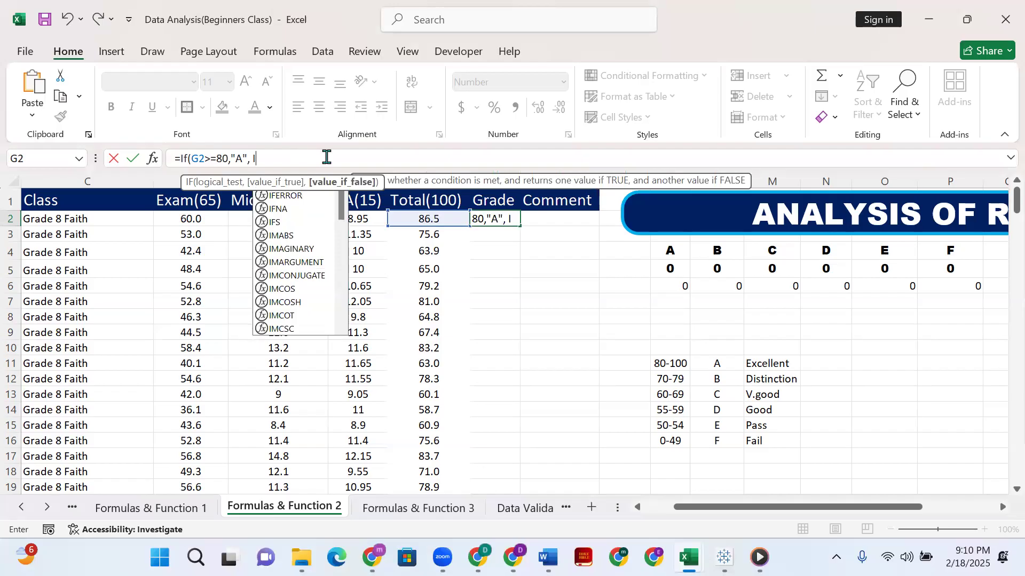
type("f")
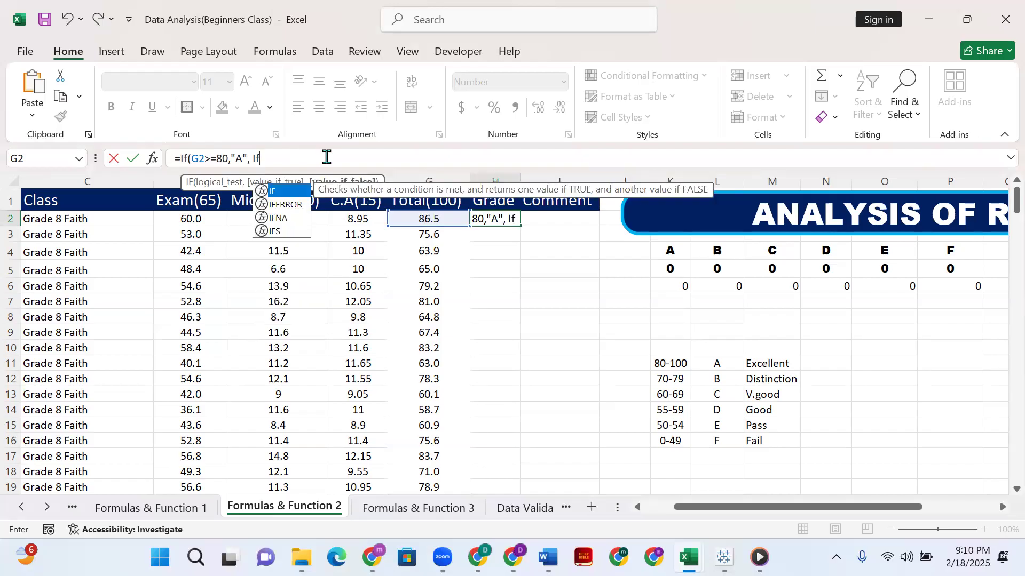
type("(")
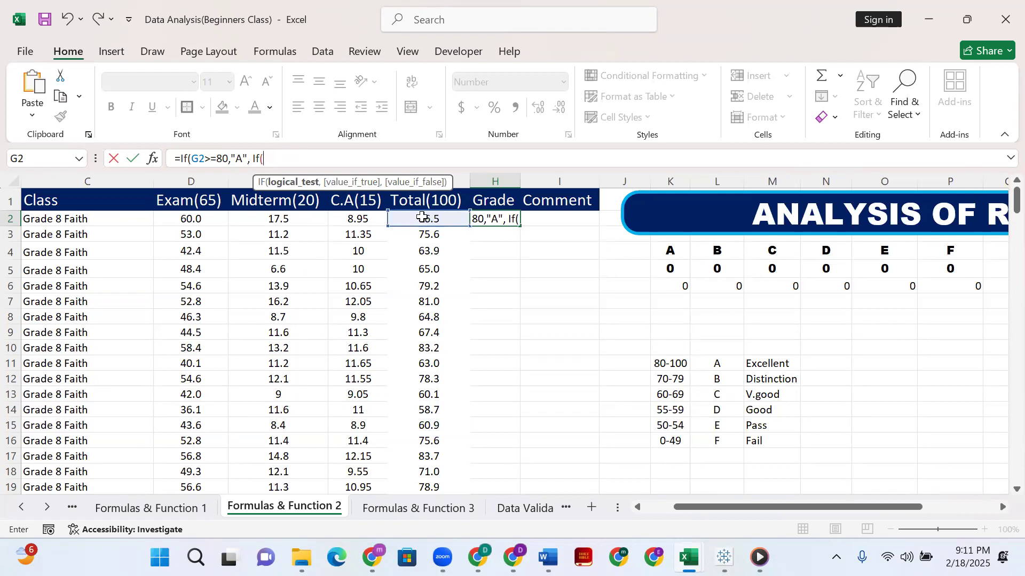
left_click(422, 216)
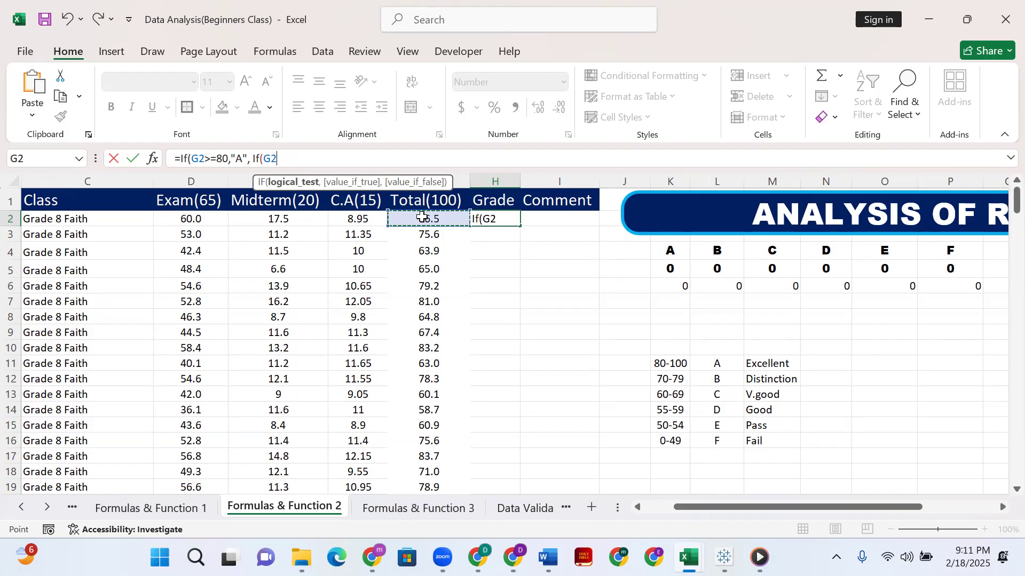
Make the second IF's condition >=70 and return "B" when it is true.
key("BackSpace")
type("+")
key("BackSpace")
type(">=70")
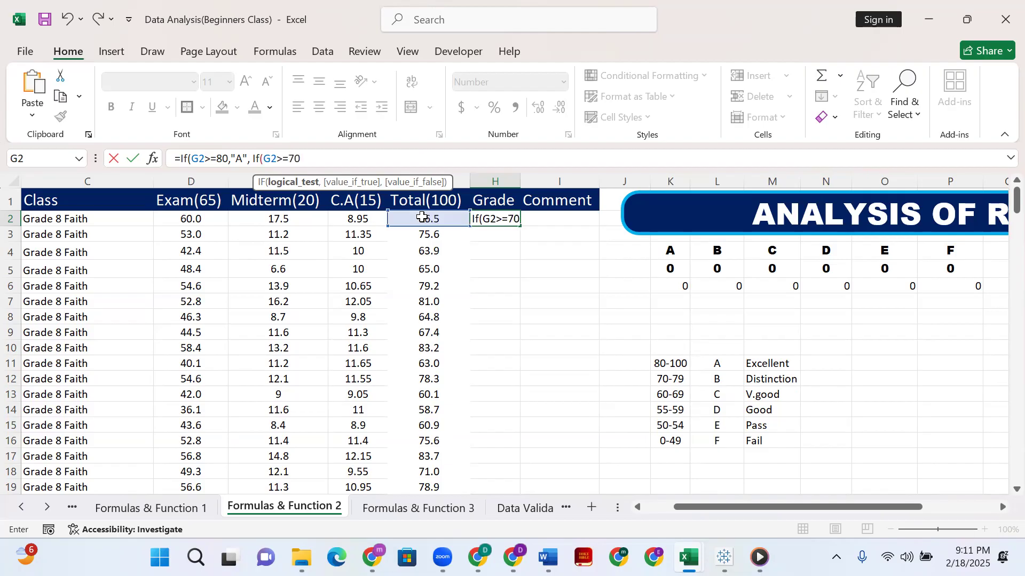
type(",")
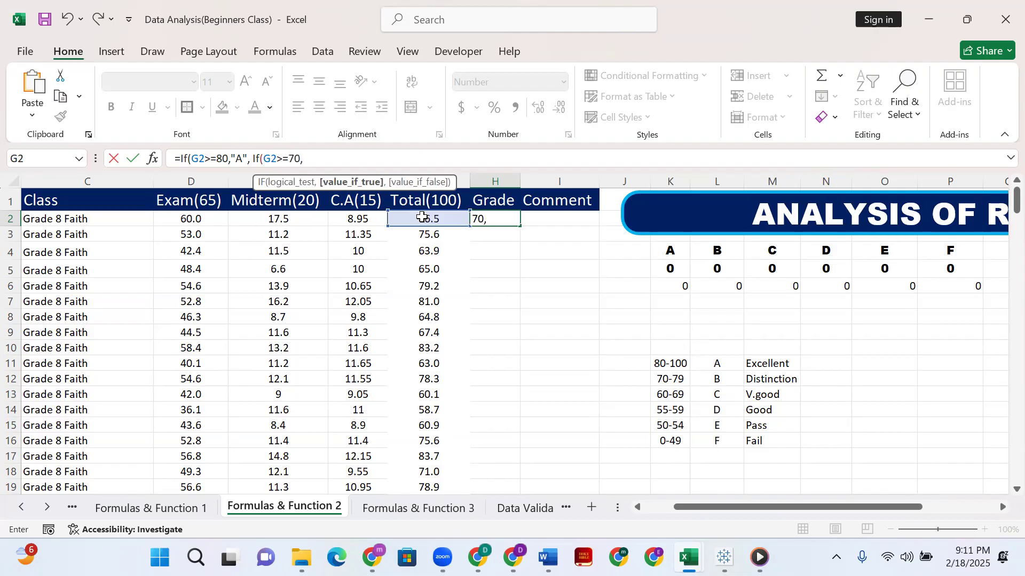
type("\"B\",")
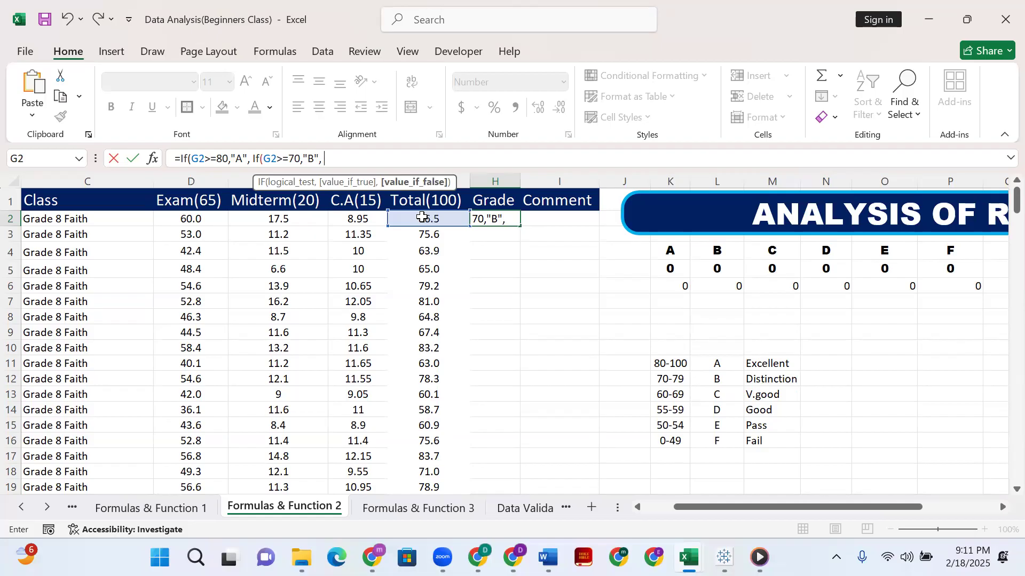
type(" I")
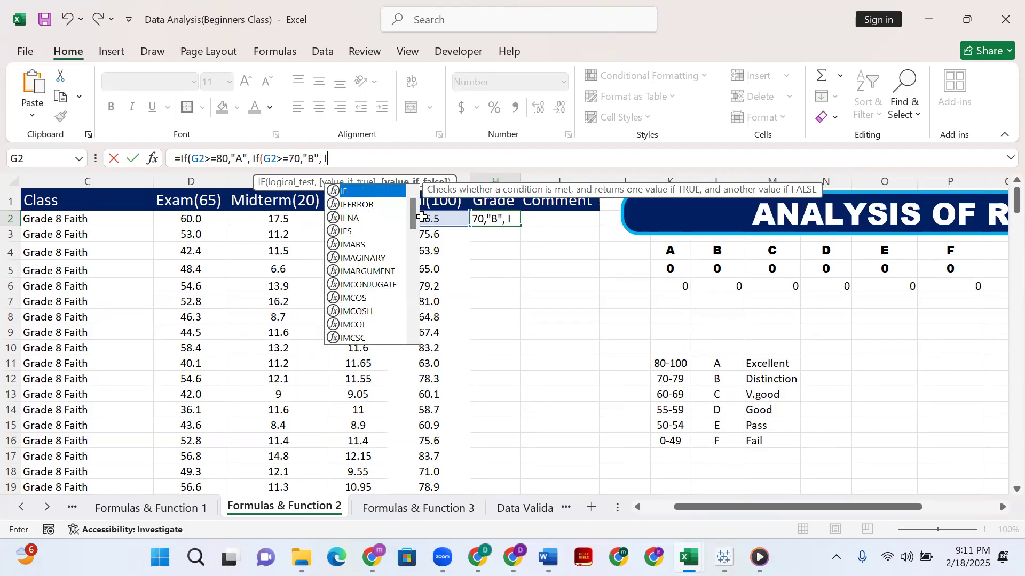
type("f(")
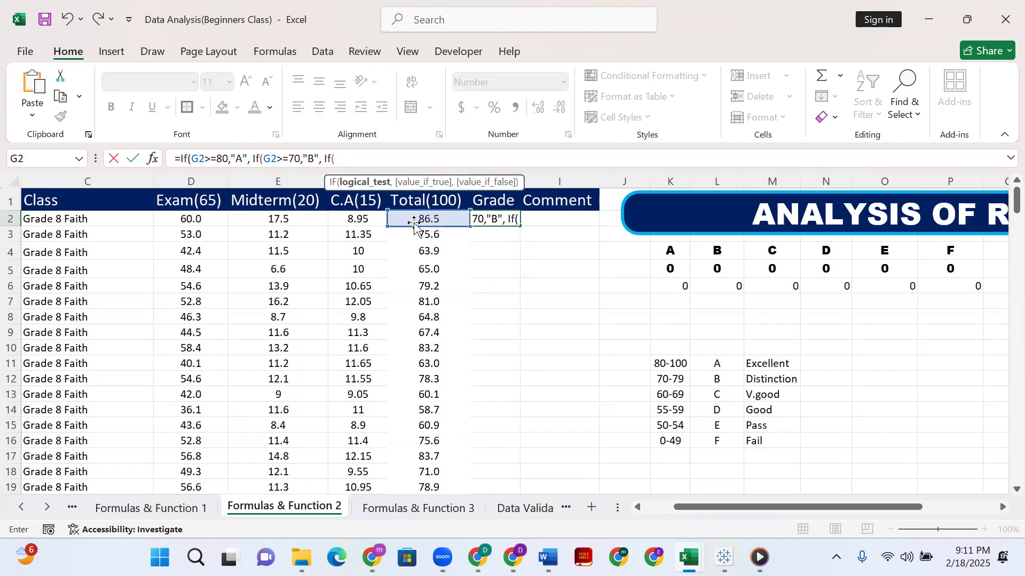
Nest a third IF in H2's formula that returns "C" when G2>=60.
left_click(415, 220)
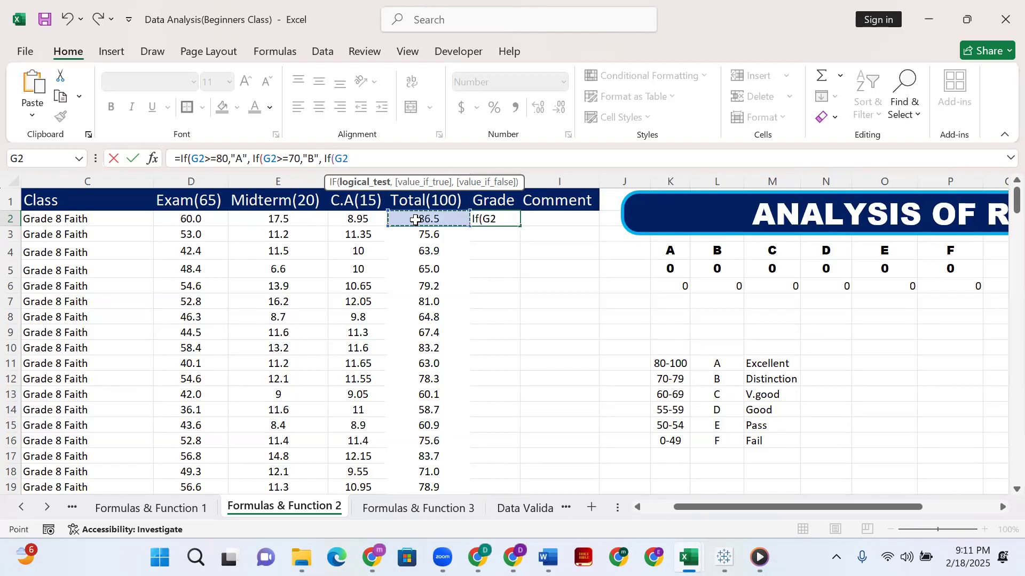
type(">=60")
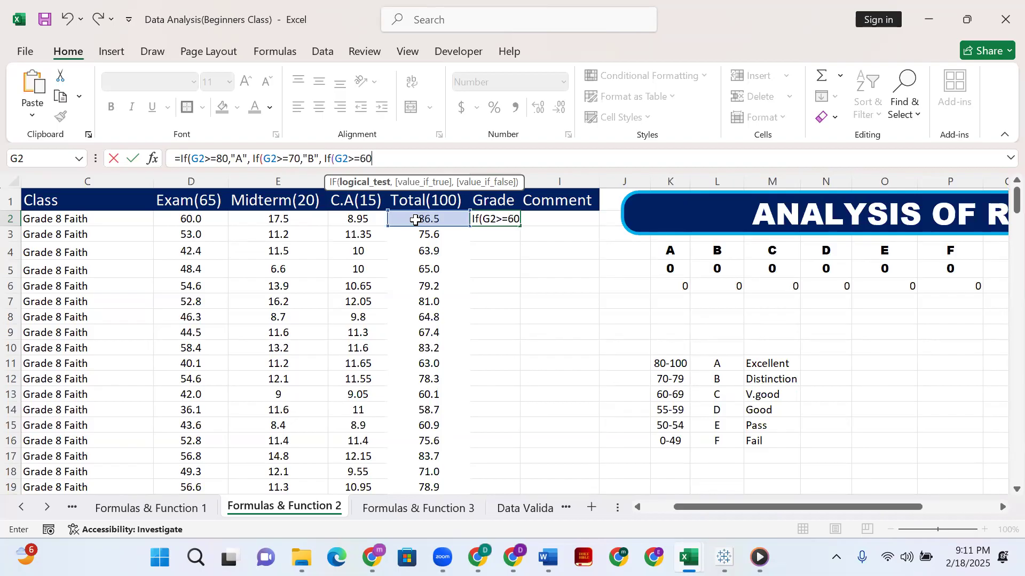
type(",")
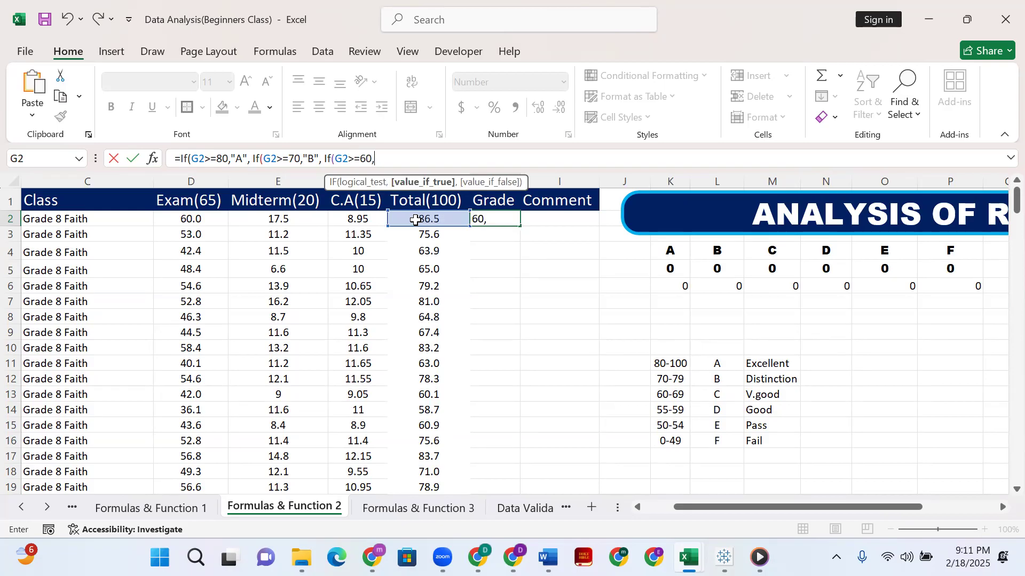
type("\"C\",")
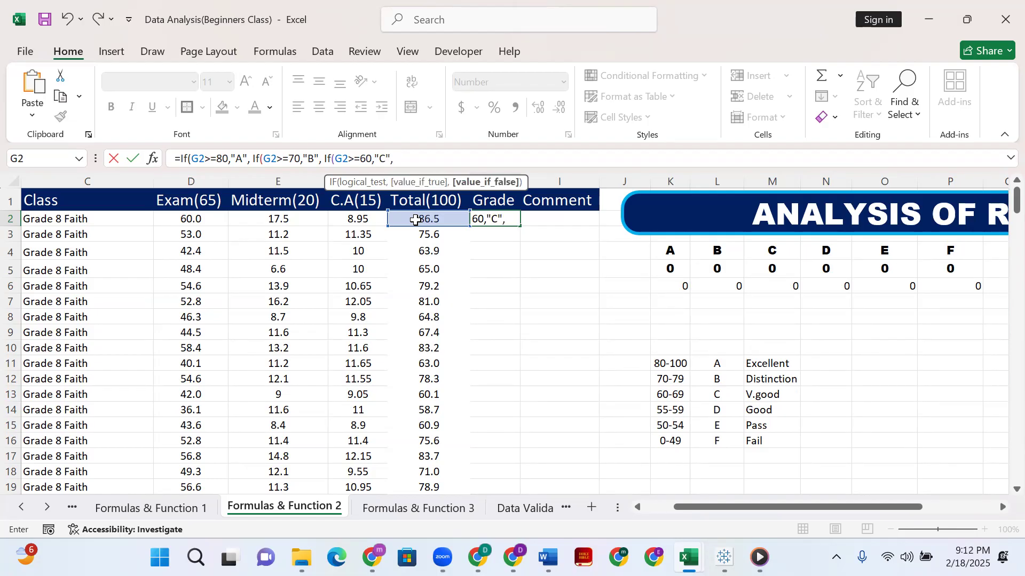
type(" If")
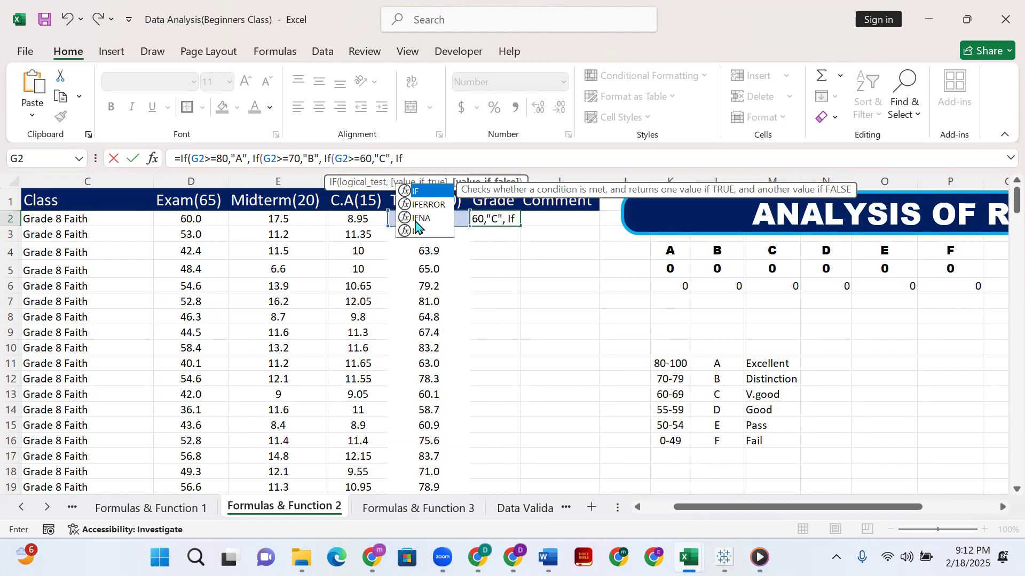
type("(")
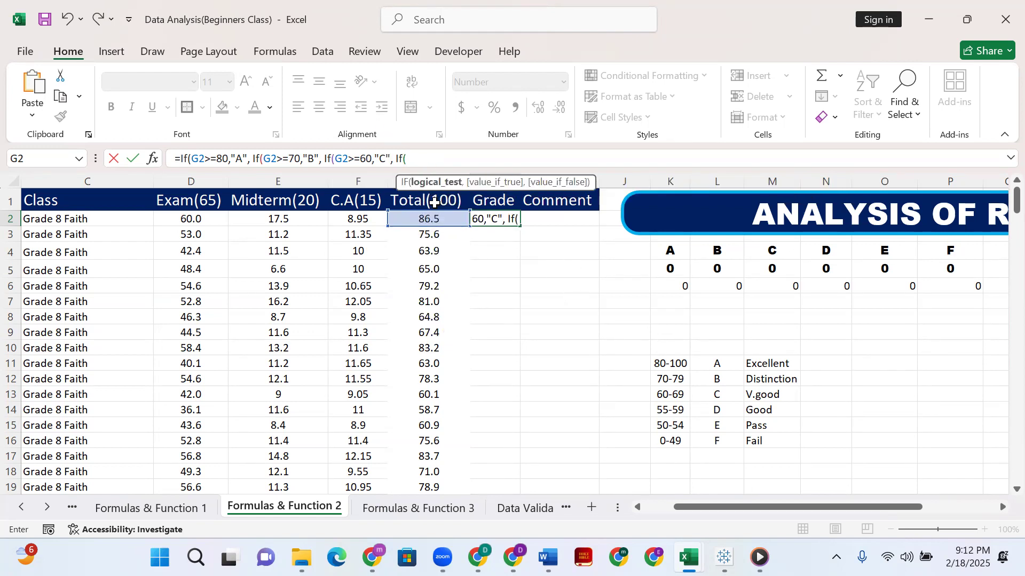
Nest a fourth IF in H2's formula that returns "D" when G2>=55.
left_click(443, 220)
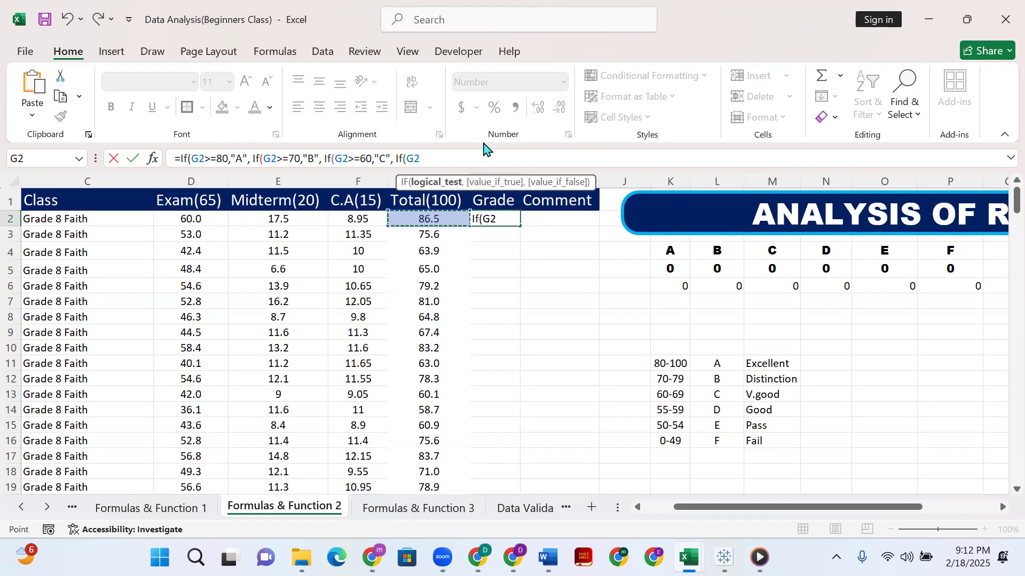
type(">=55")
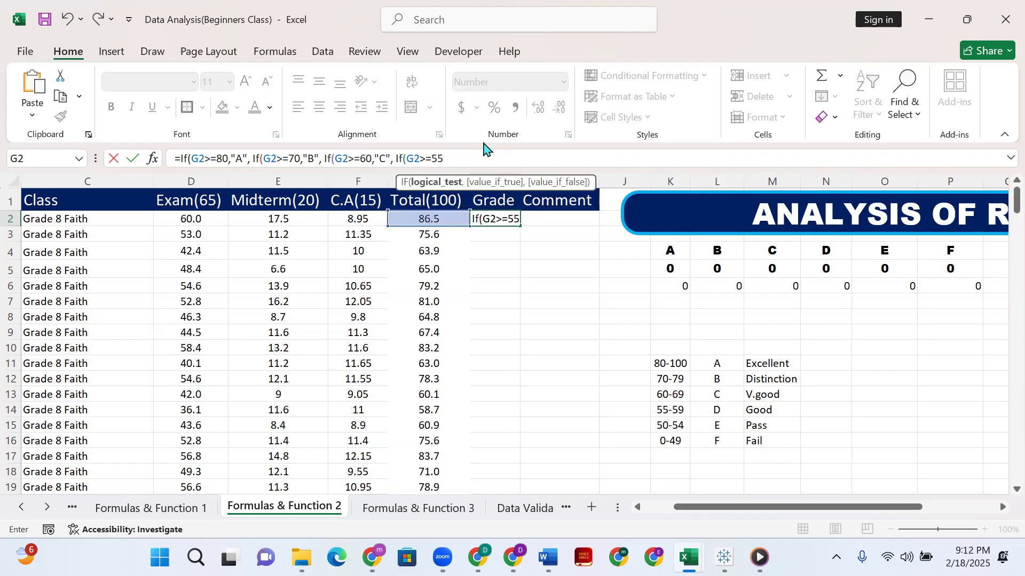
type(",")
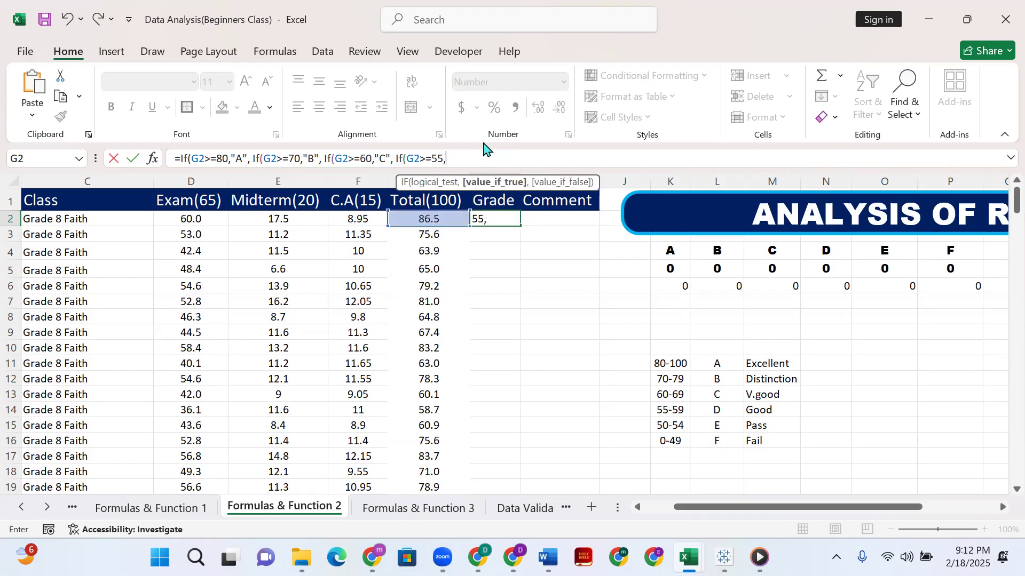
type("\"D\",")
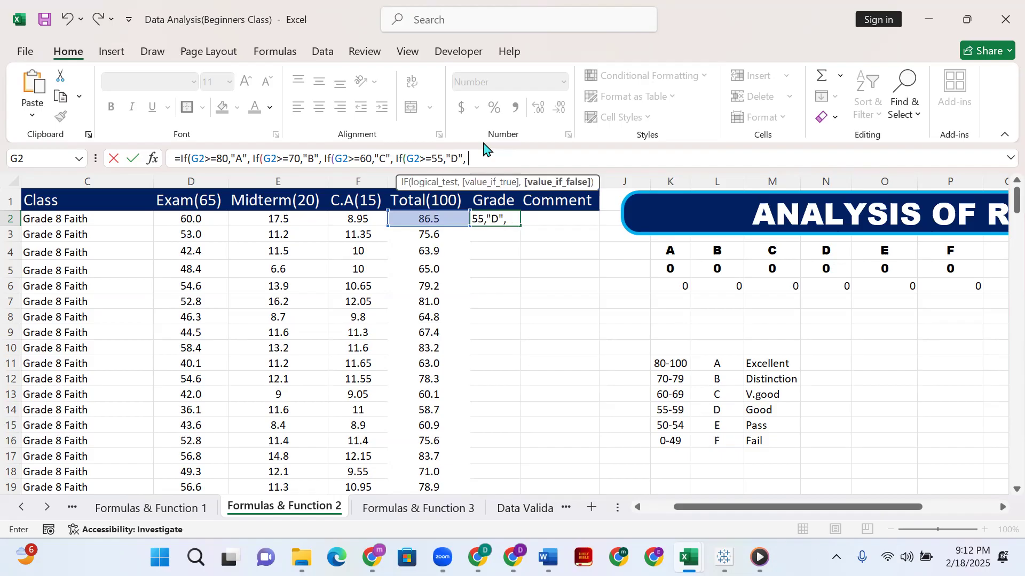
type(" If")
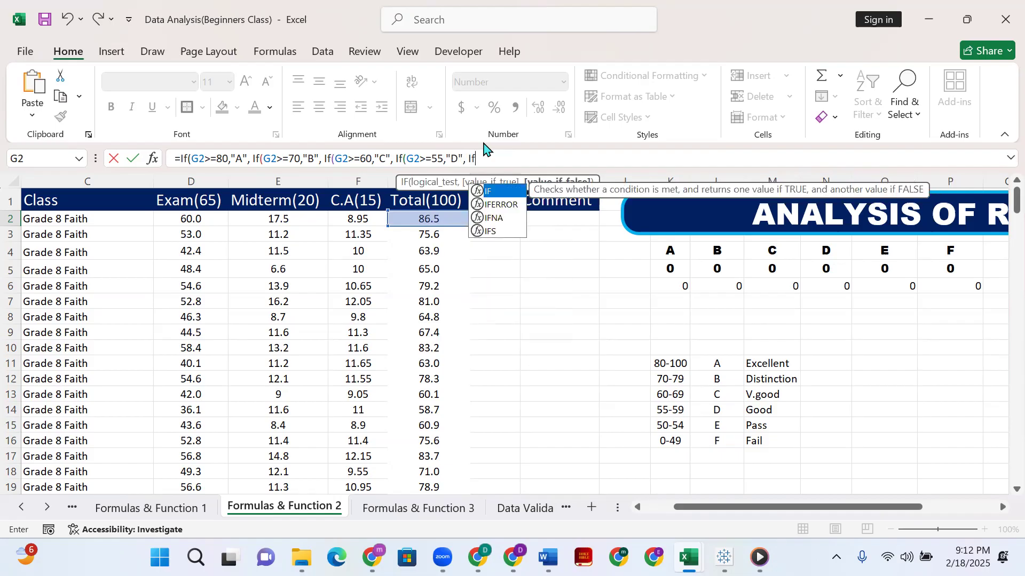
type("(")
Nest a fifth IF in H2's formula that returns "E" when G2>=50.
left_click(433, 221)
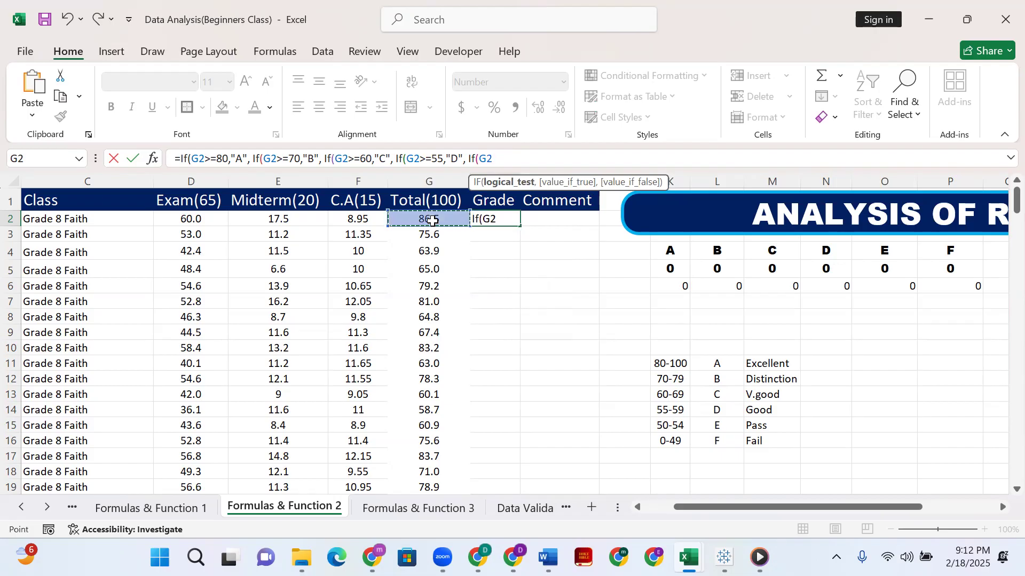
type(">=50")
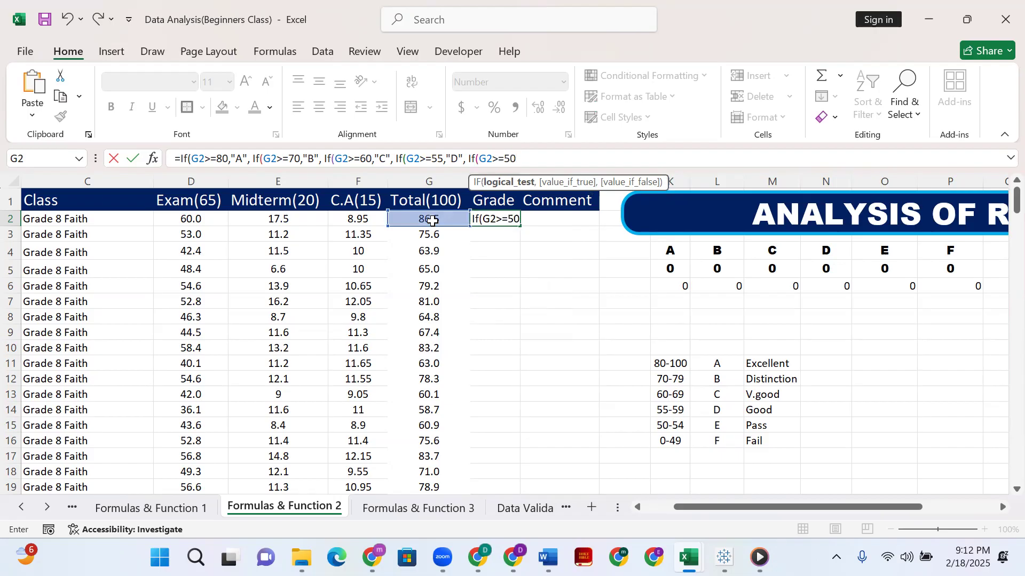
type(",")
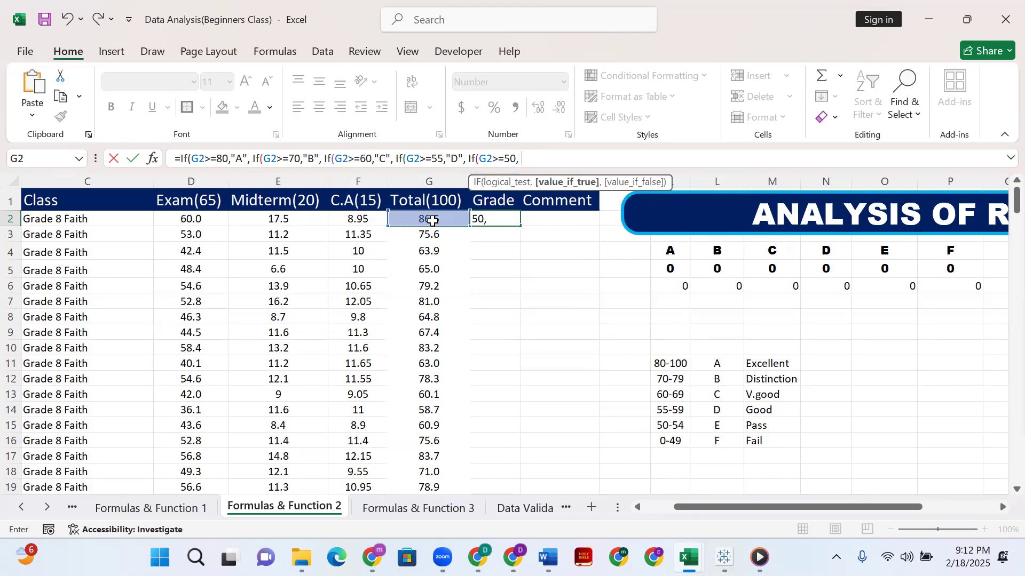
type("\"E\",")
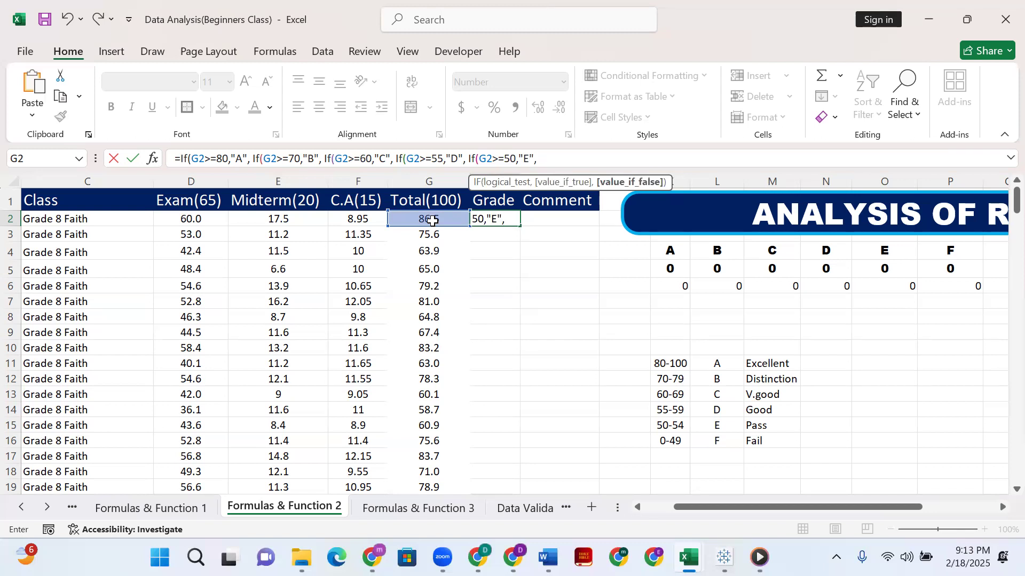
Finish H2's nested IF formula with "F" as the final false value and close all five IFs.
type("\"F\"")
type(")")
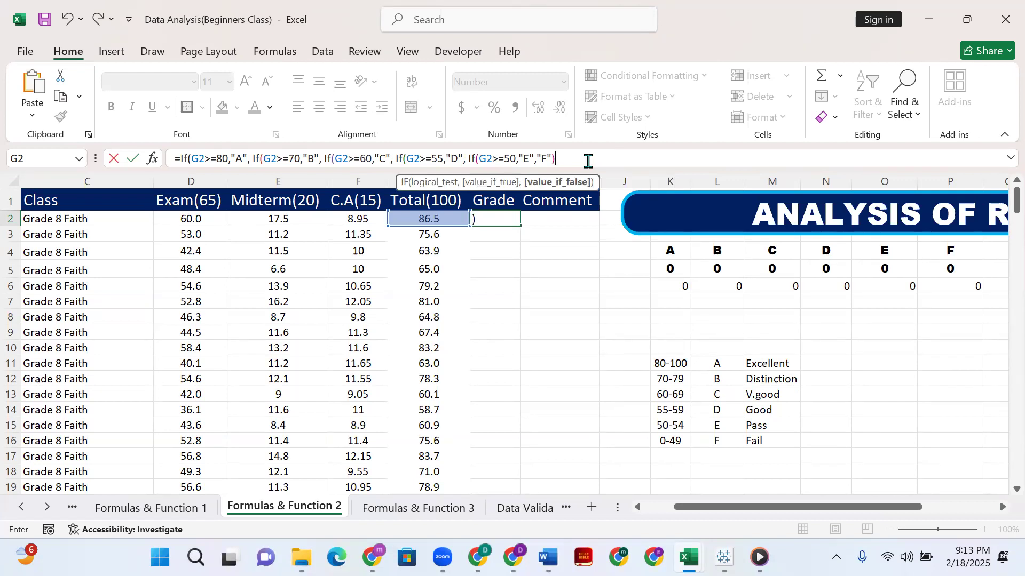
type("))))")
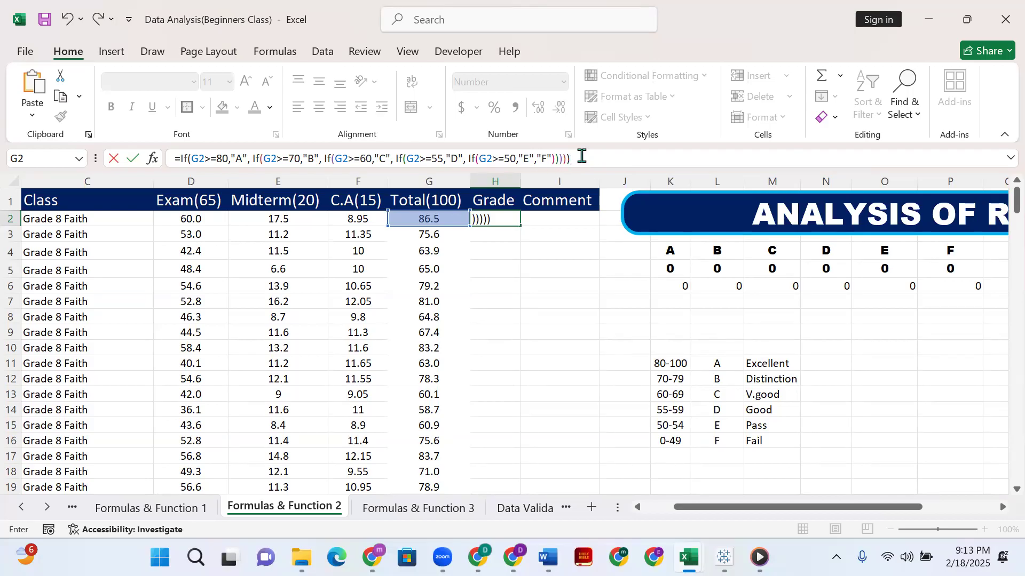
key("Return")
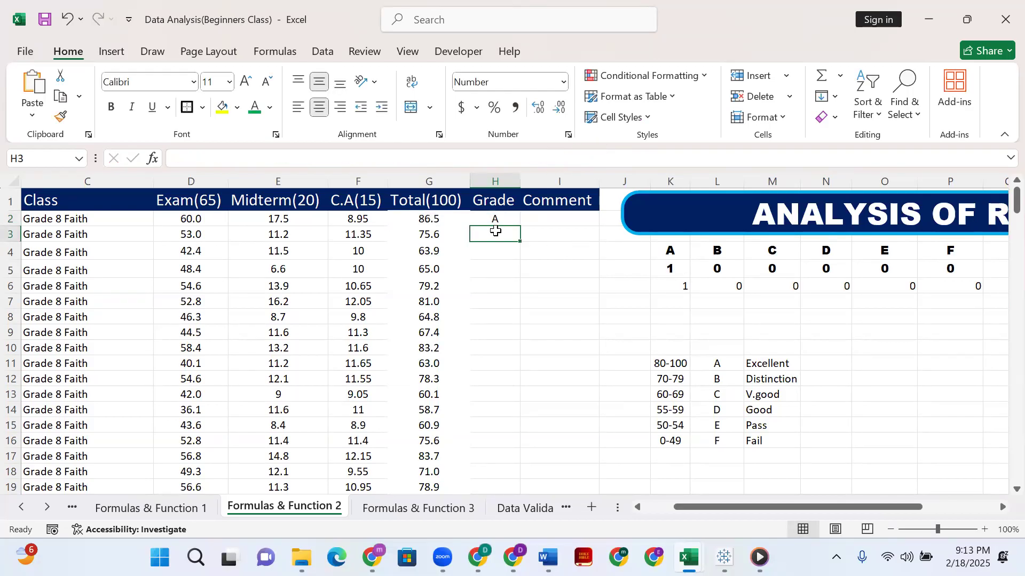
Copy the grade formula in H2 down the whole Grade column.
left_click(493, 220)
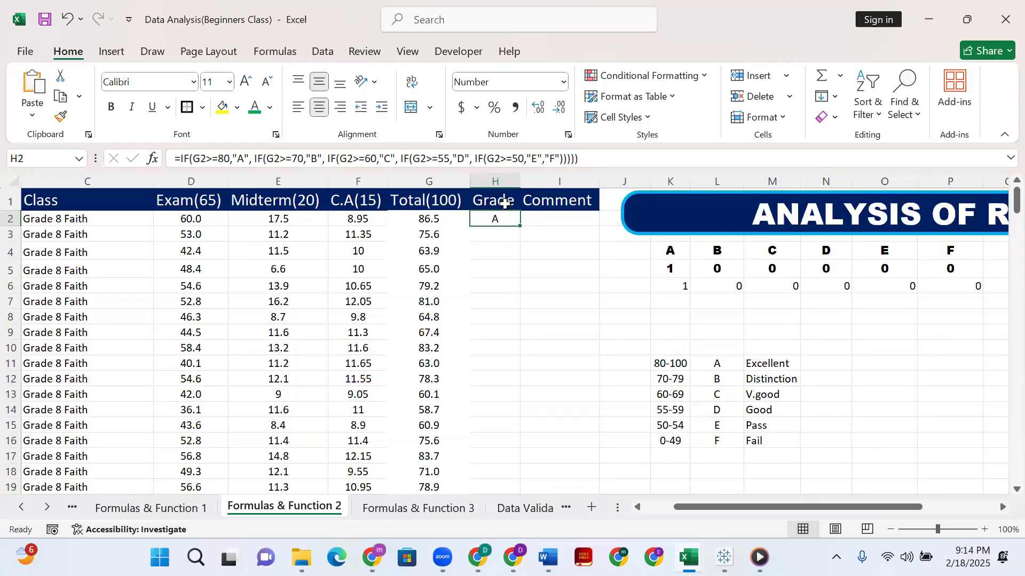
left_click(401, 35)
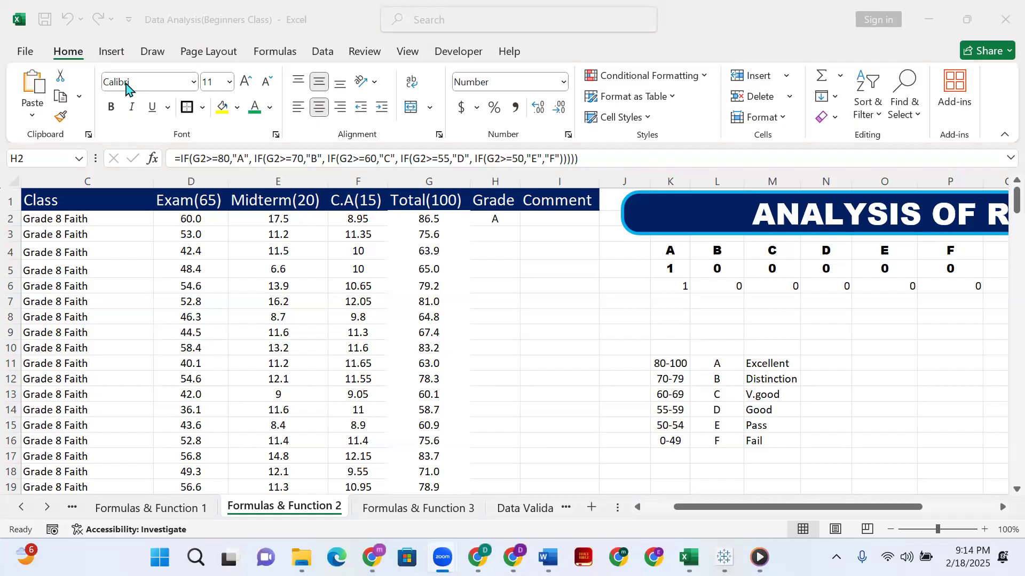
left_click(486, 221)
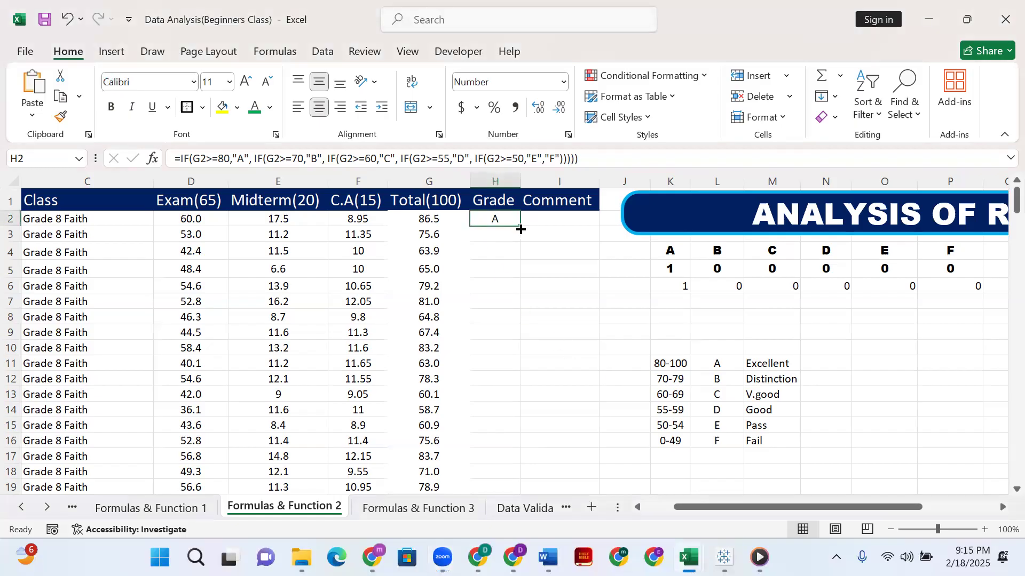
double_click(518, 224)
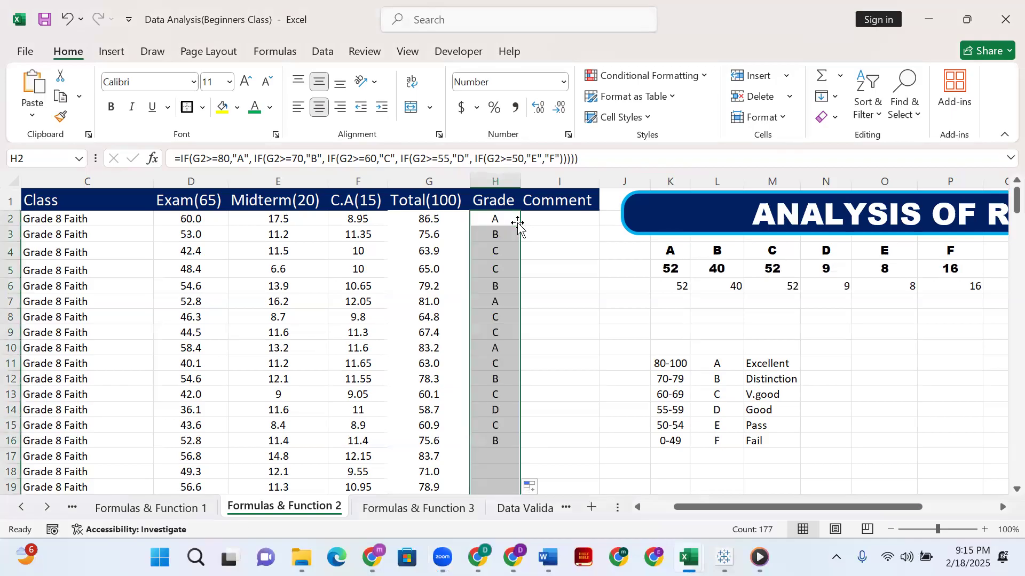
scroll(531, 299, "down", 10)
scroll(523, 360, "down", 12)
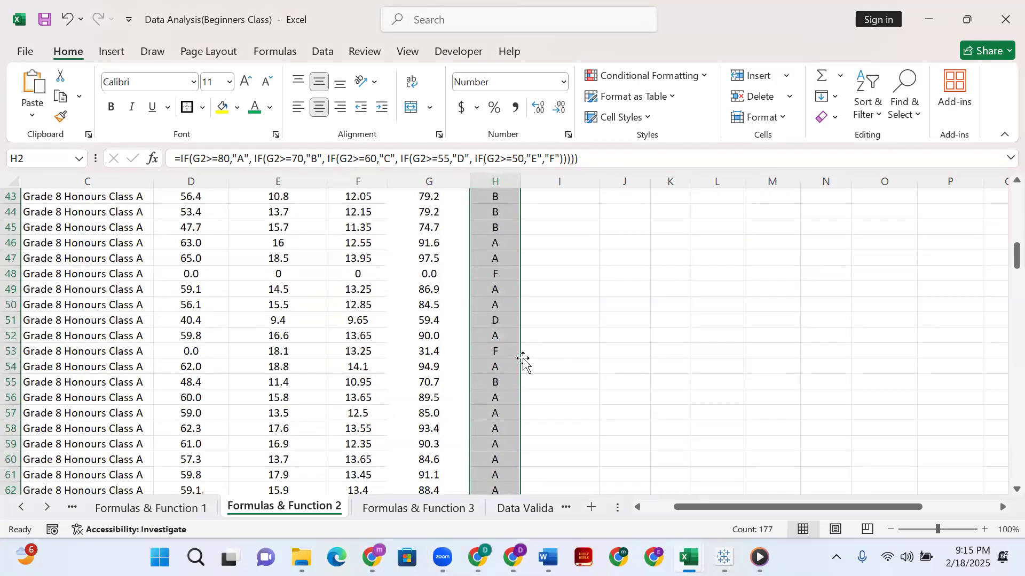
scroll(517, 355, "up", 7)
scroll(429, 237, "up", 9)
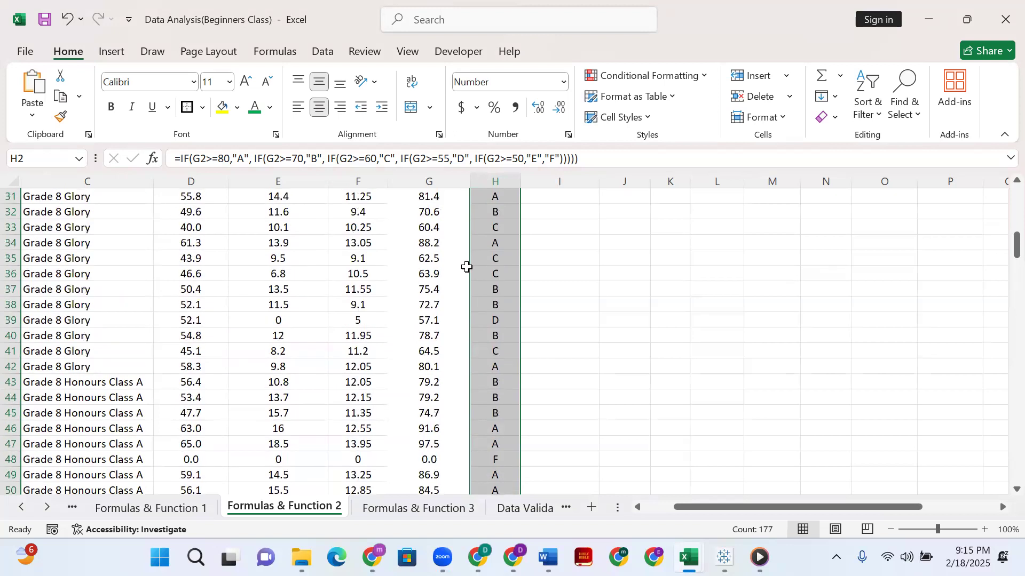
scroll(483, 261, "up", 6)
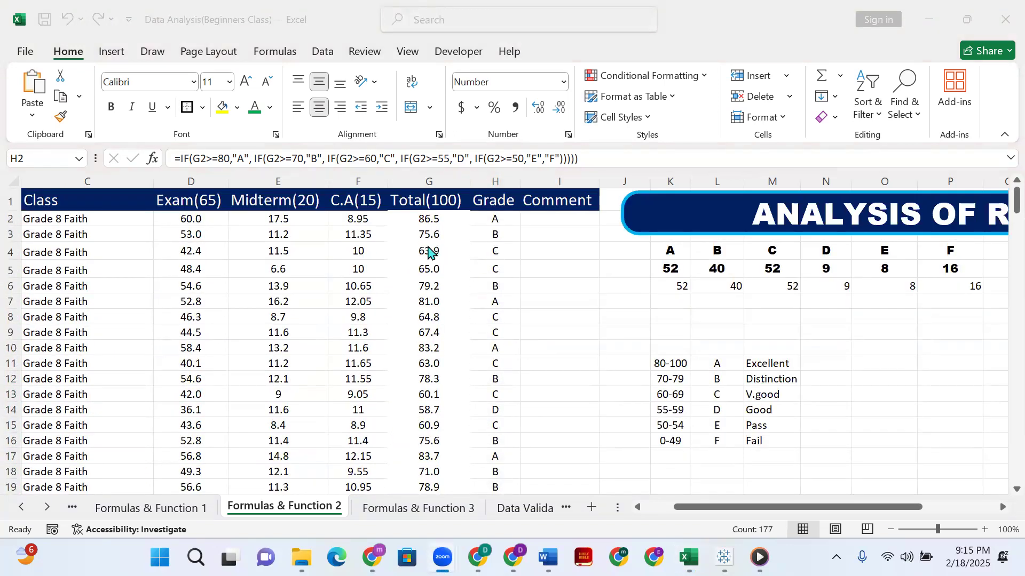
Examine the copied grade formulas in H4 to H6 and the original formula in H2.
left_click(428, 248)
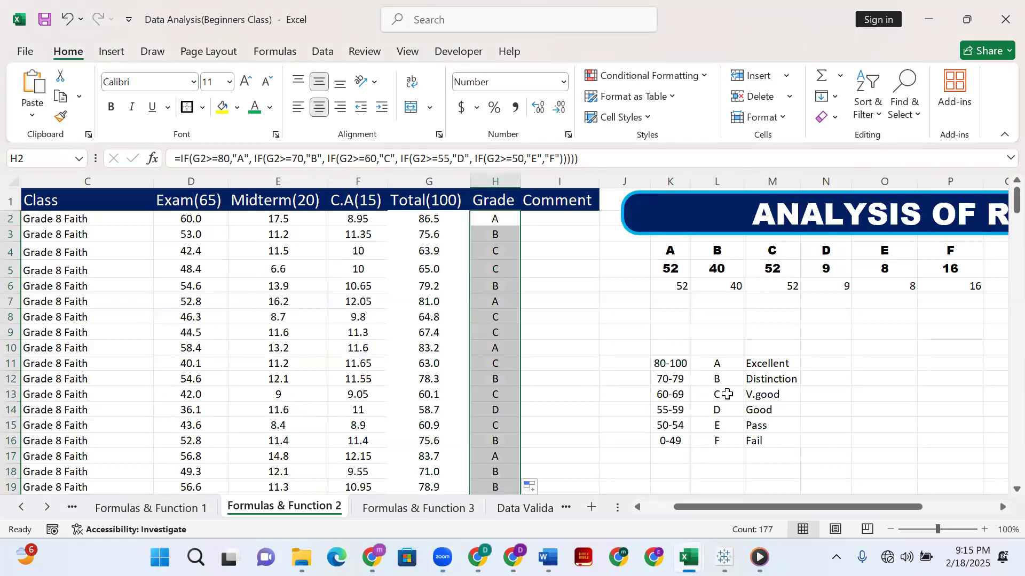
left_click(503, 248)
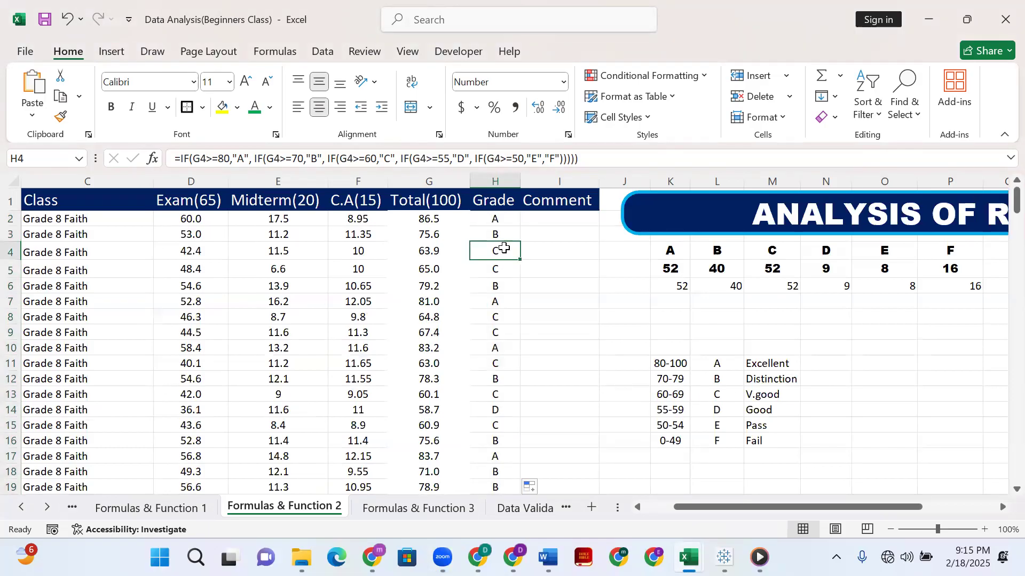
left_click(570, 233)
left_click(513, 271)
left_click(501, 290)
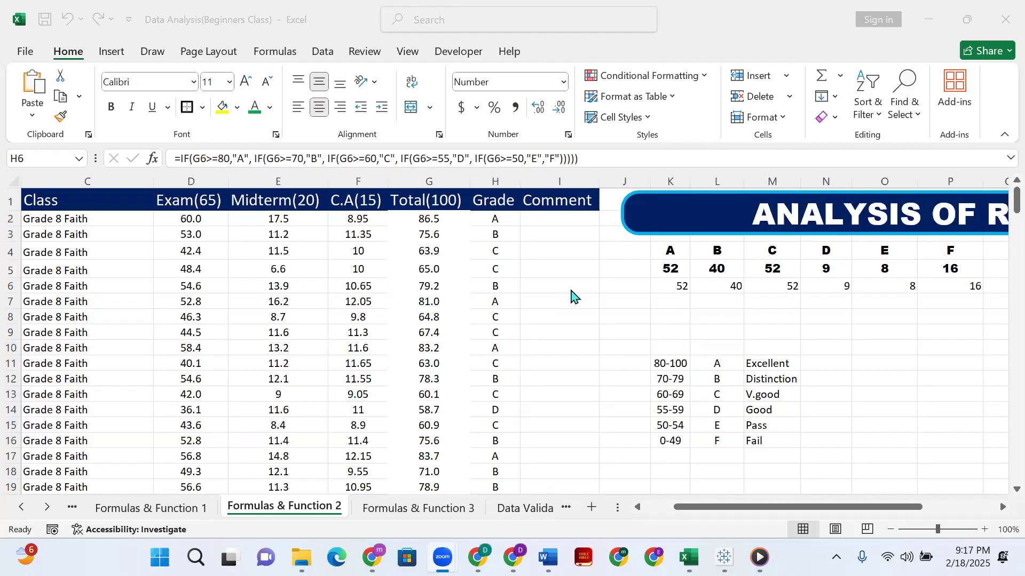
left_click(639, 299)
left_click(495, 218)
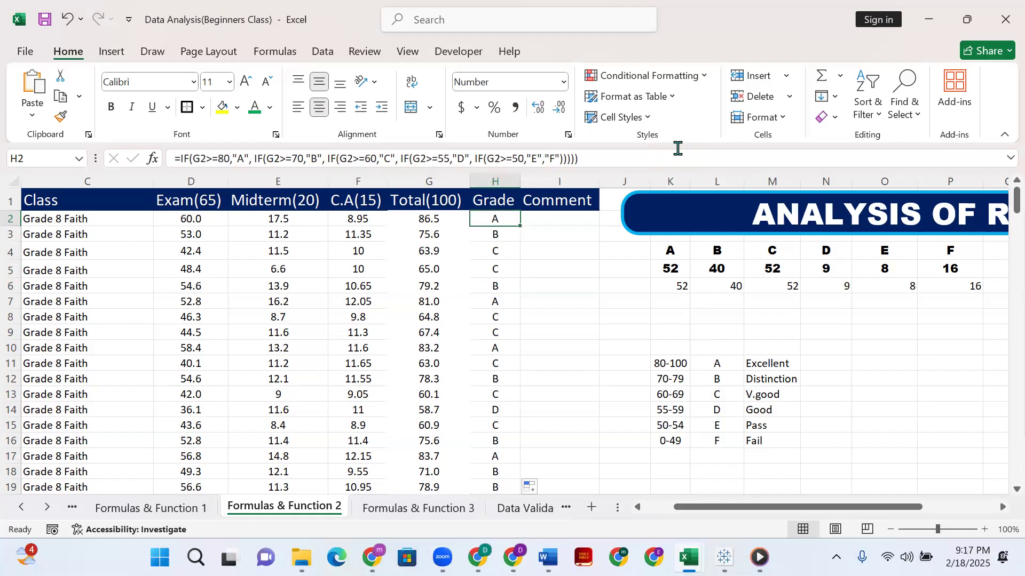
Examine the SUM formulas in the Total(100) column at G2, G6 and G4.
key("alt+Tab")
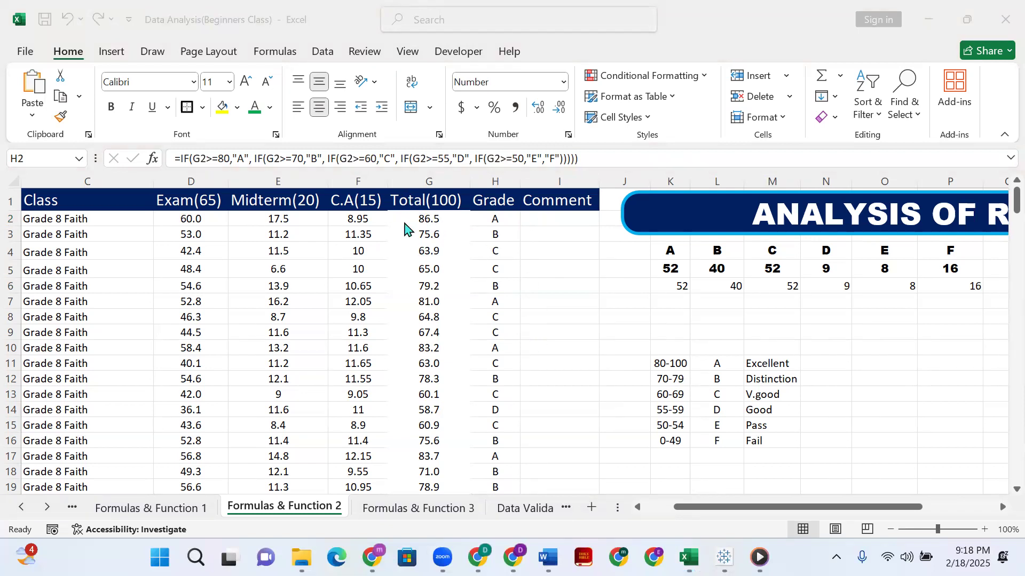
left_click(425, 219)
left_click(431, 219)
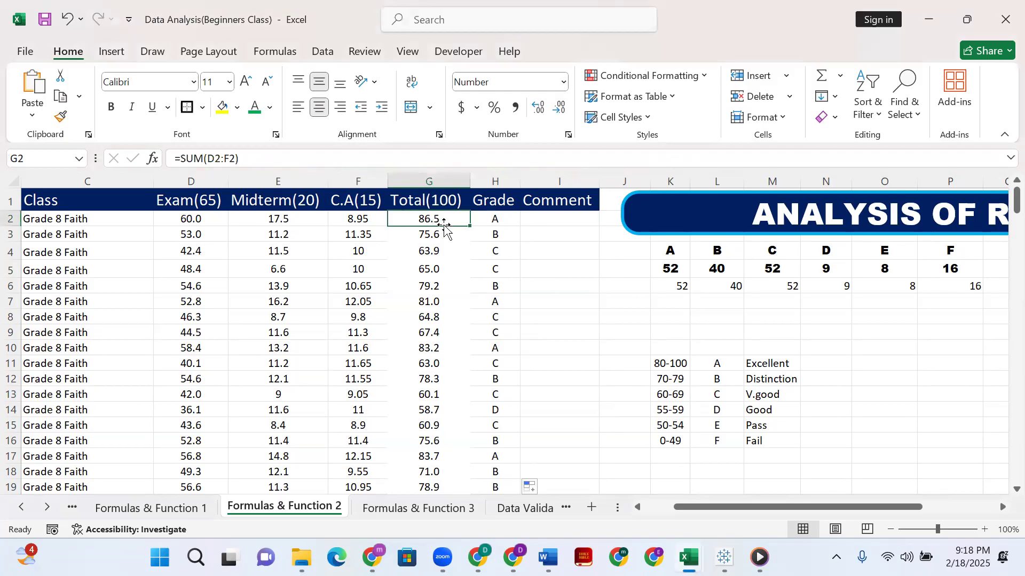
scroll(560, 338, "down", 2)
scroll(575, 297, "up", 2)
left_click(609, 335)
left_click(613, 347)
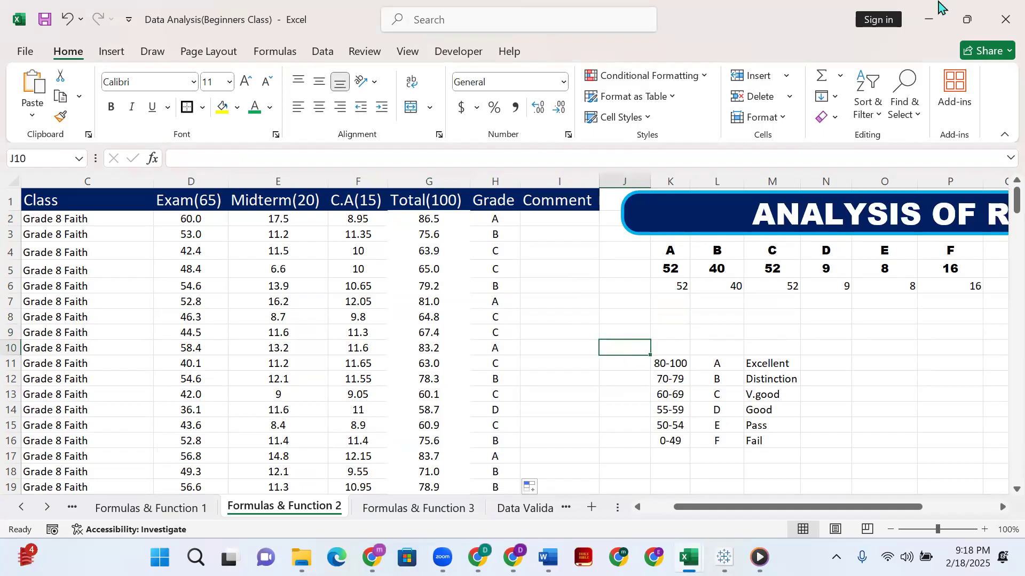
left_click(946, 69)
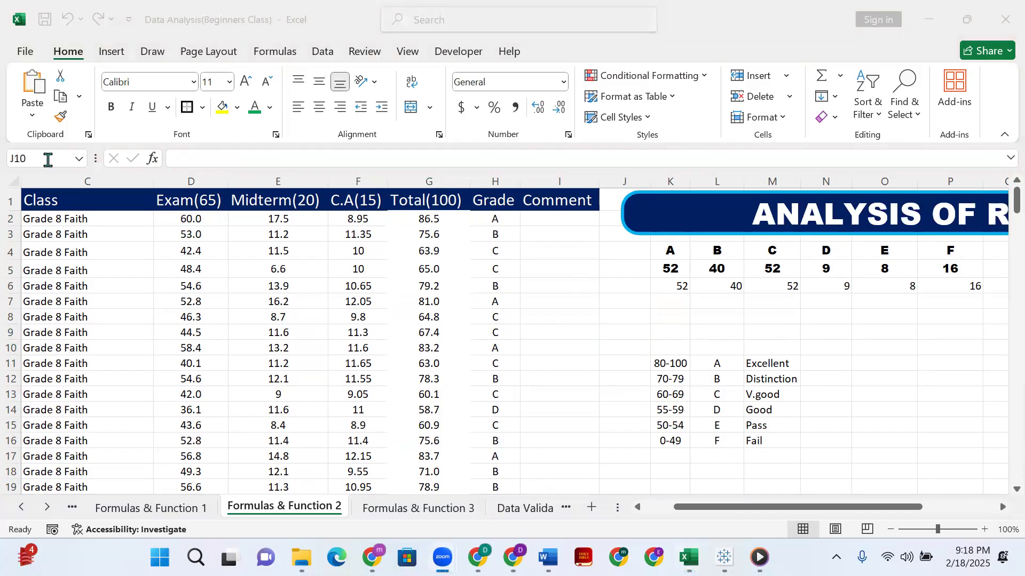
left_click(426, 218)
left_click(425, 218)
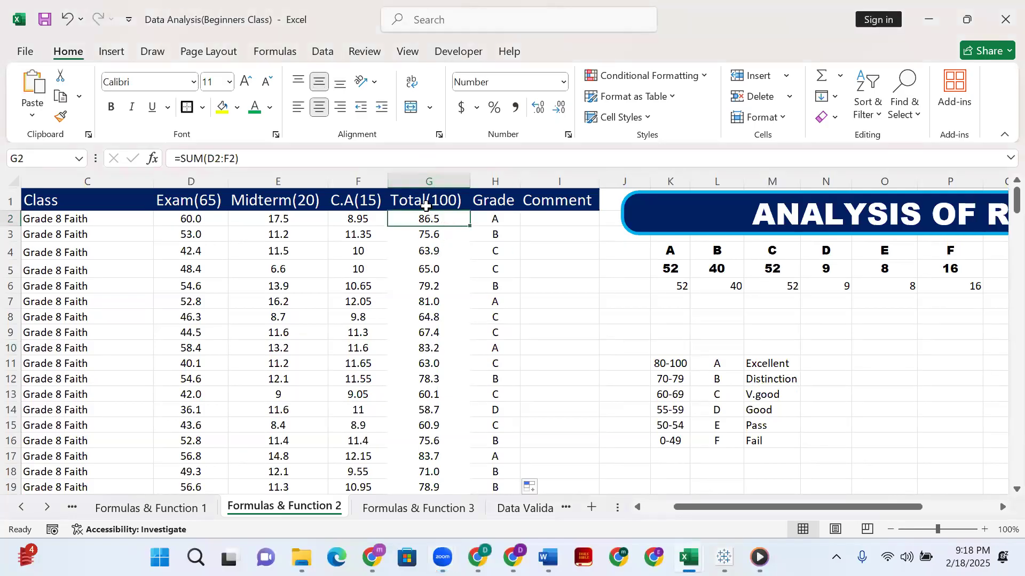
left_click(18, 158)
left_click(431, 283)
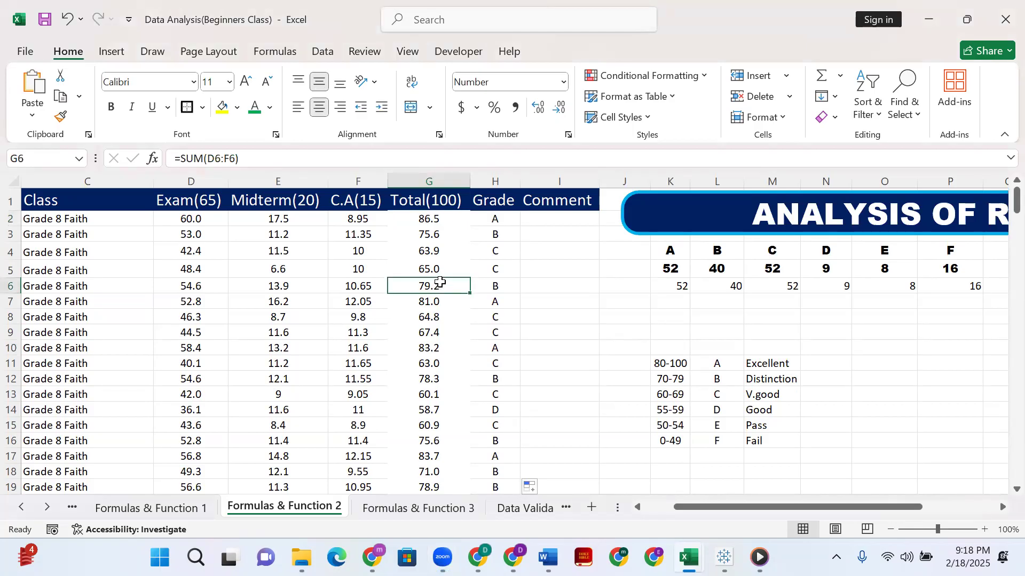
left_click(446, 246)
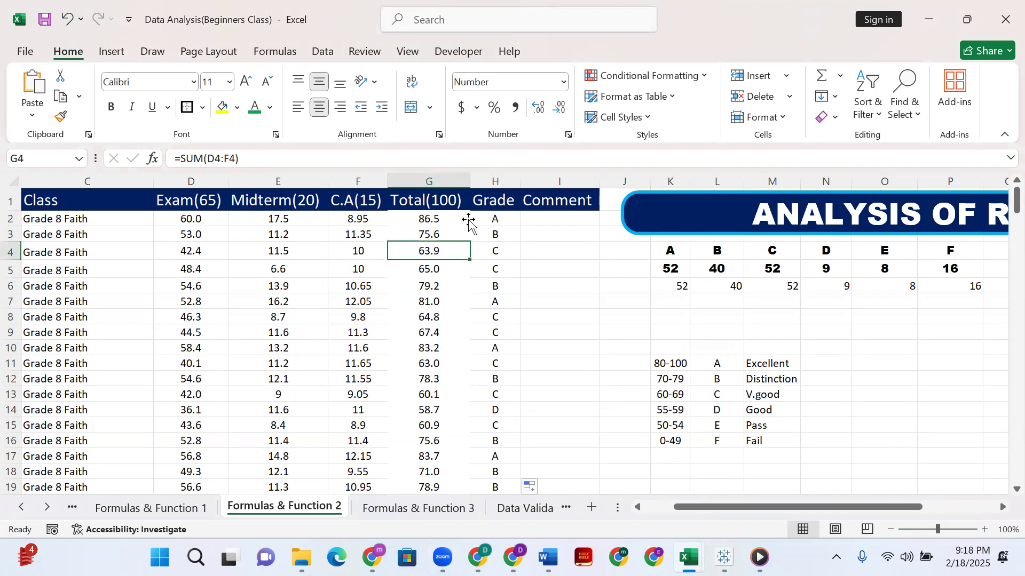
Compare the grade formulas in H2 to H5 with the total cells they reference in column G.
left_click(496, 217)
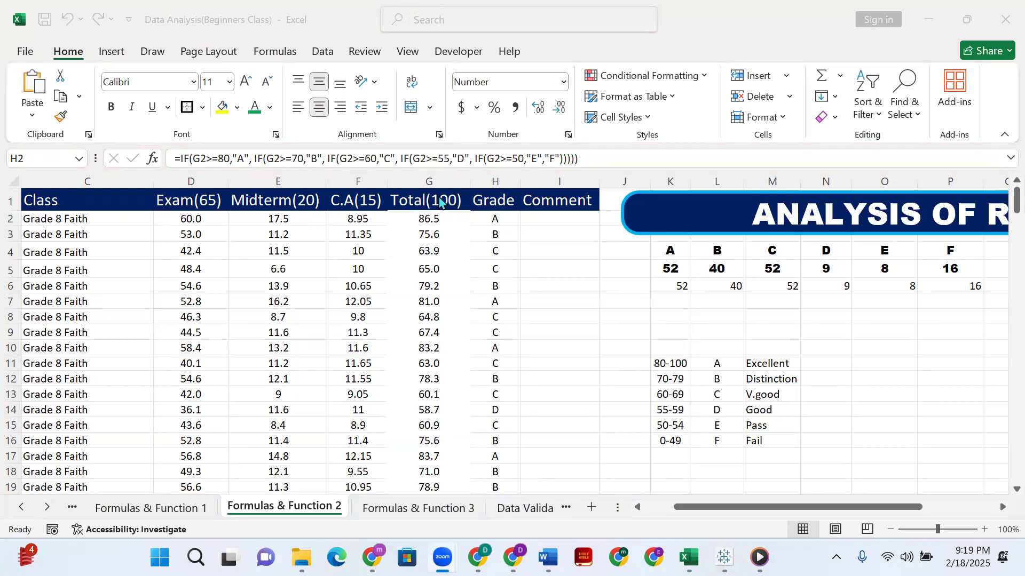
left_click(447, 216)
left_click(446, 219)
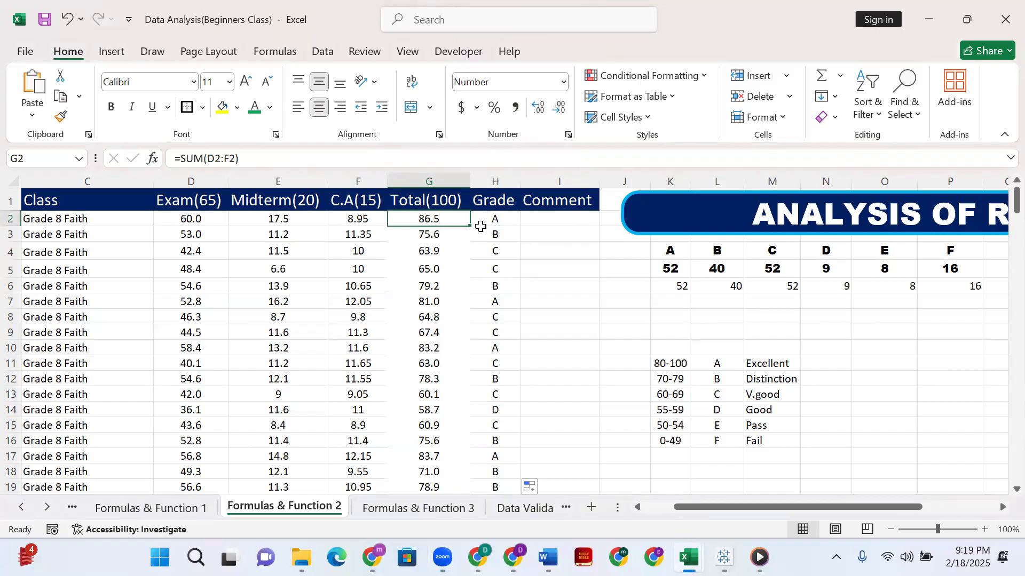
left_click(489, 218)
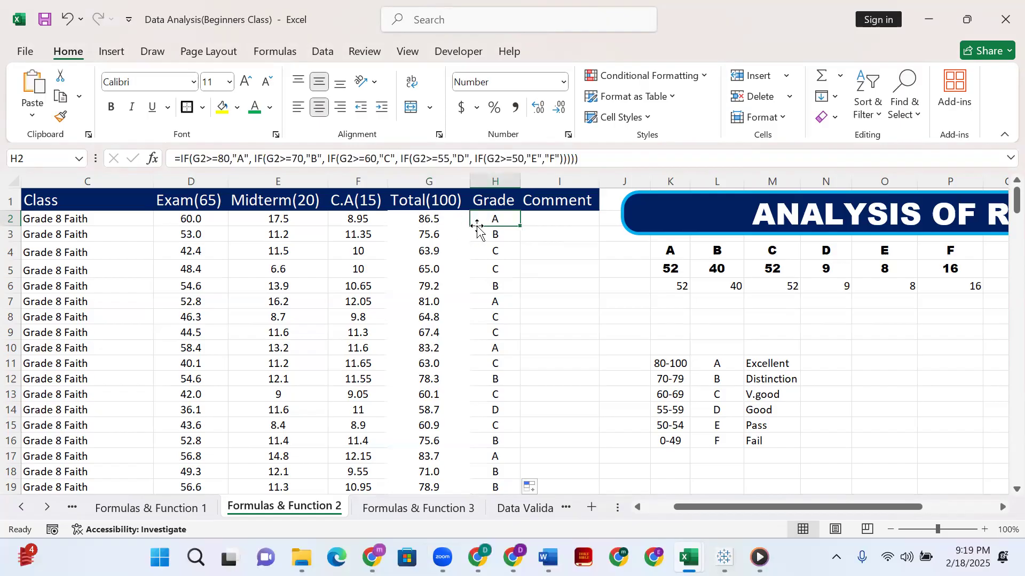
left_click(484, 236)
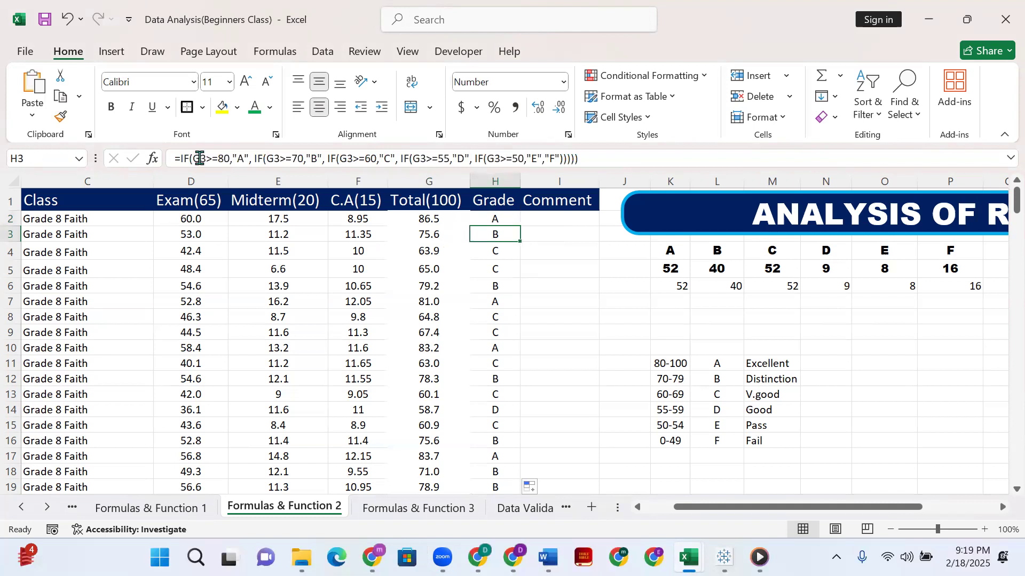
left_click(502, 250)
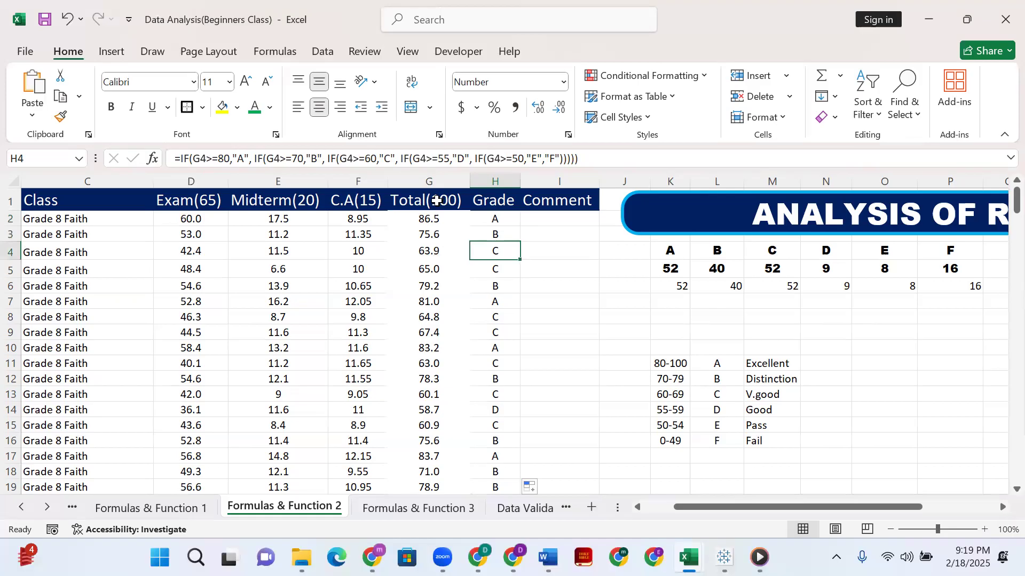
left_click(445, 251)
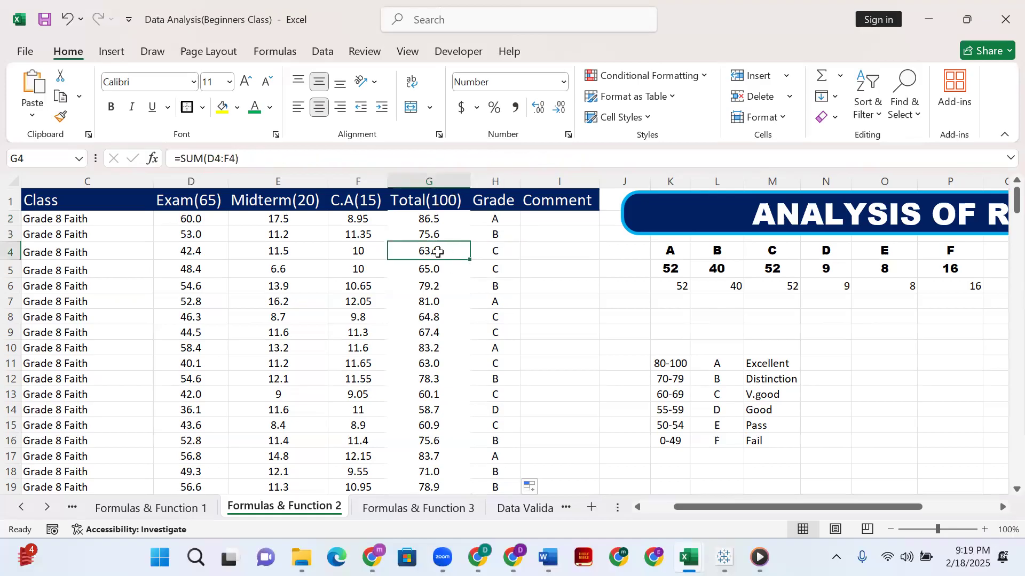
left_click(492, 248)
left_click(495, 268)
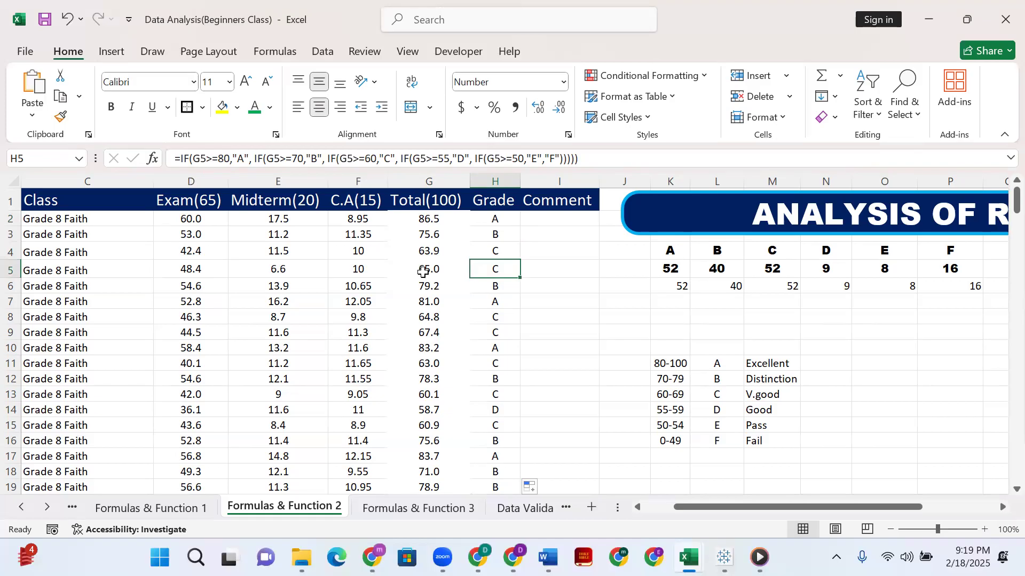
double_click(203, 159)
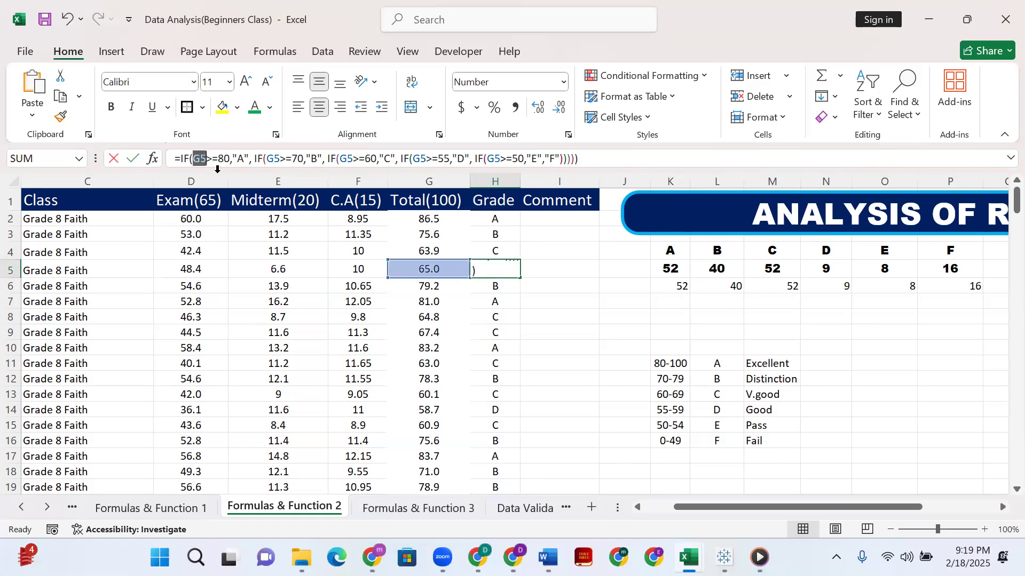
left_click(476, 287)
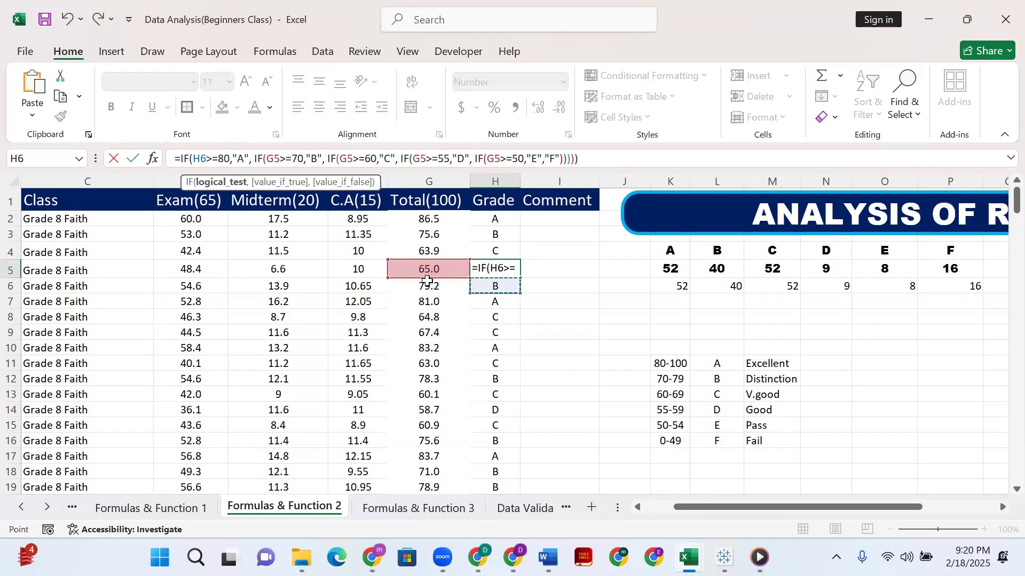
key("Escape")
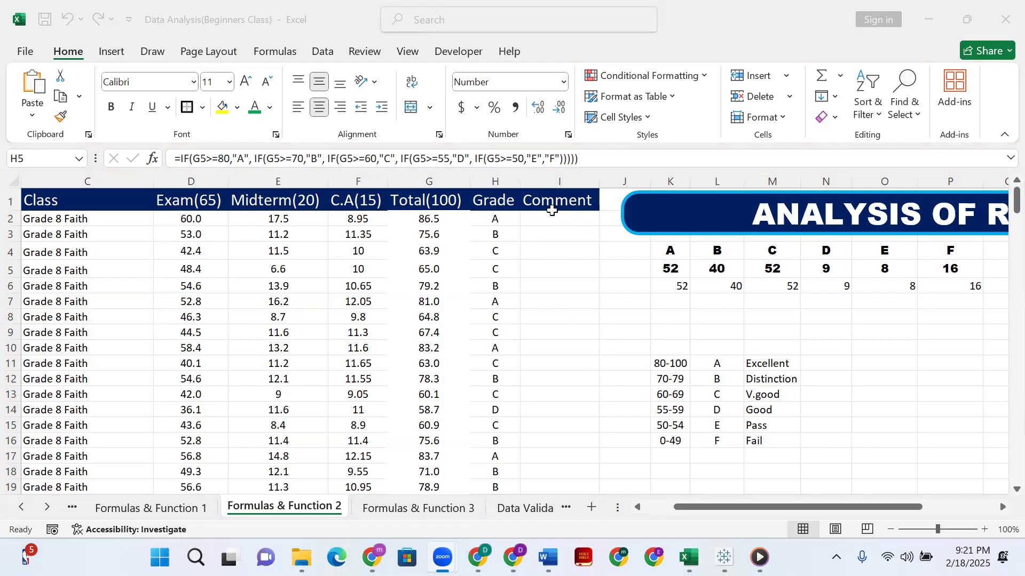
Examine the empty Comment column beside the grades and the grade-to-comment key in L11:M16.
left_click(548, 208)
left_click(553, 221)
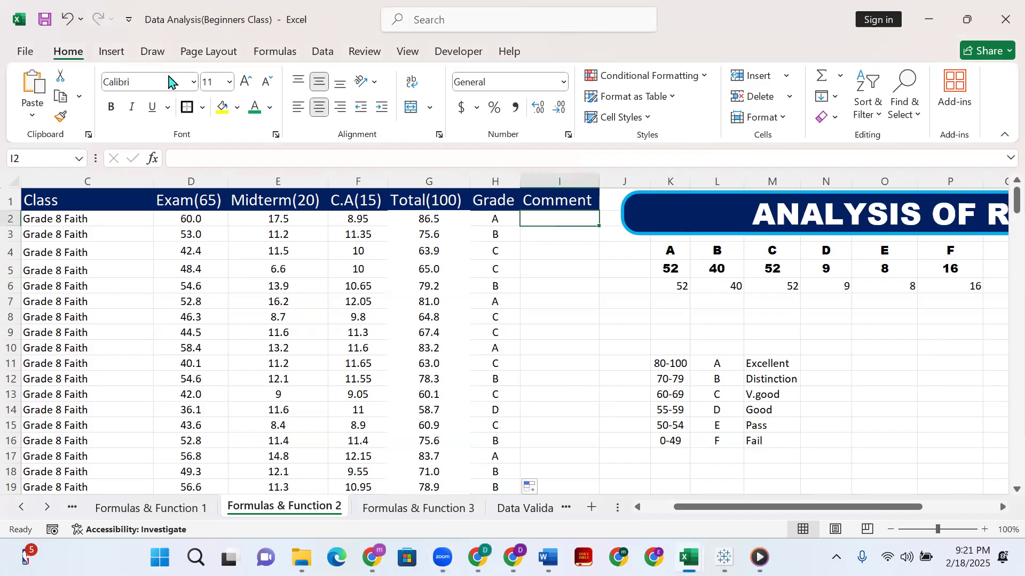
left_click(378, 225)
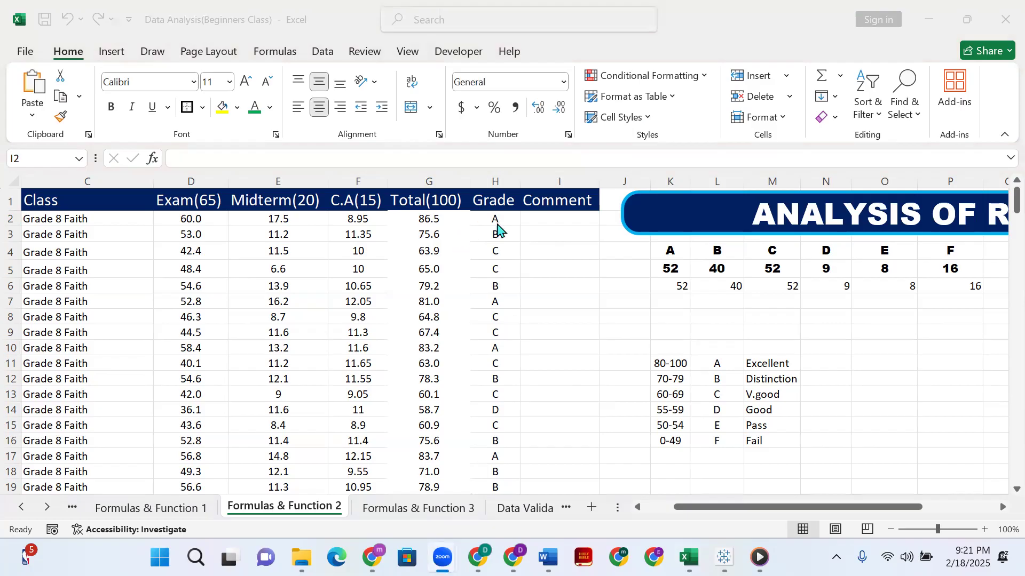
left_click(541, 222)
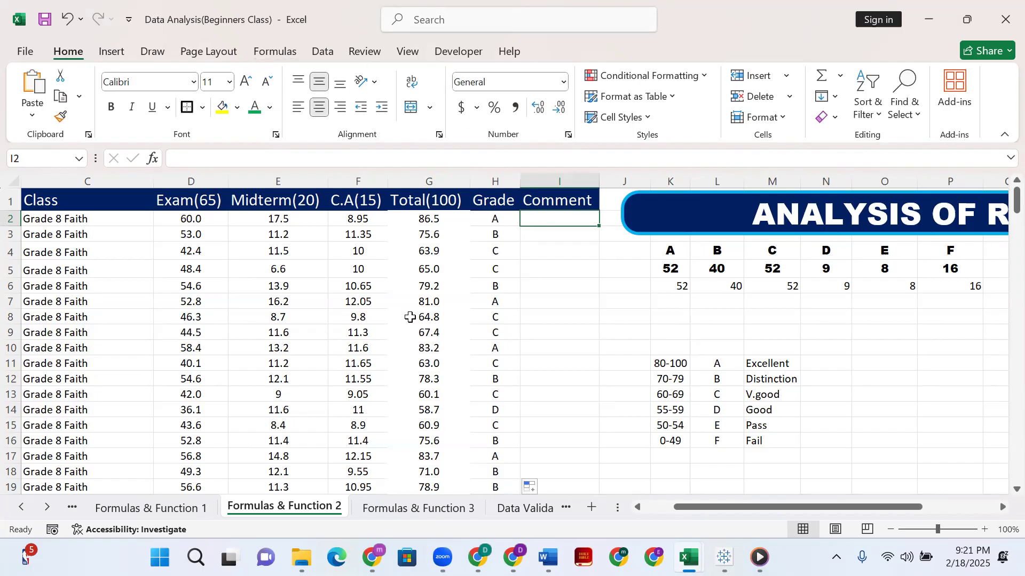
scroll(387, 376, "down", 2)
scroll(387, 376, "down", 3)
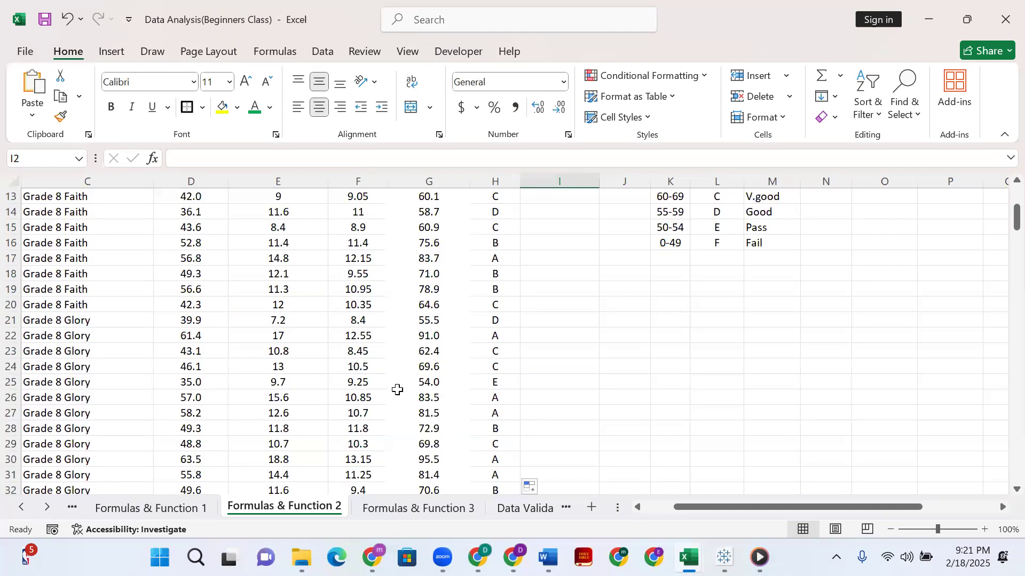
scroll(397, 389, "up", 4)
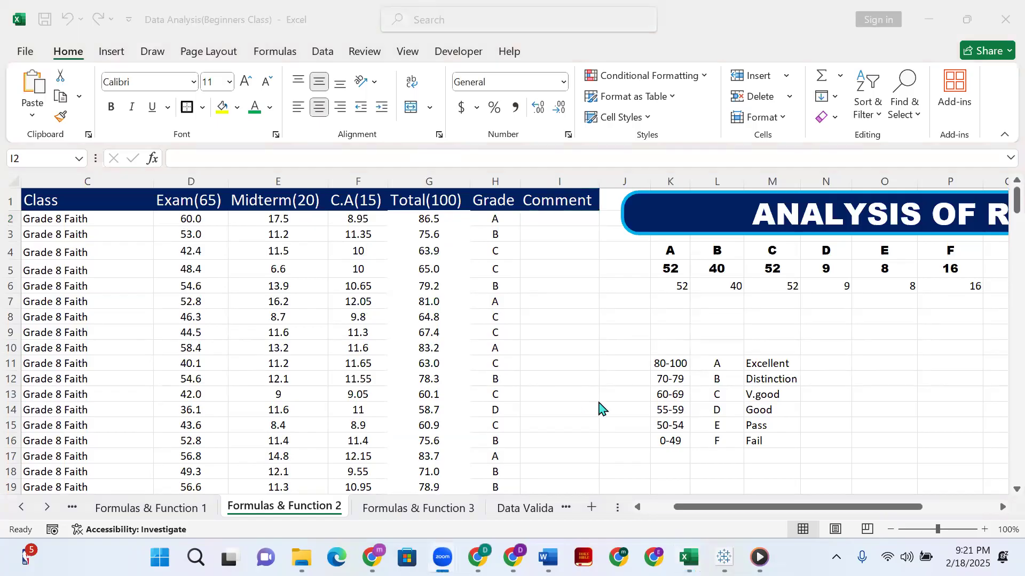
left_click(555, 220)
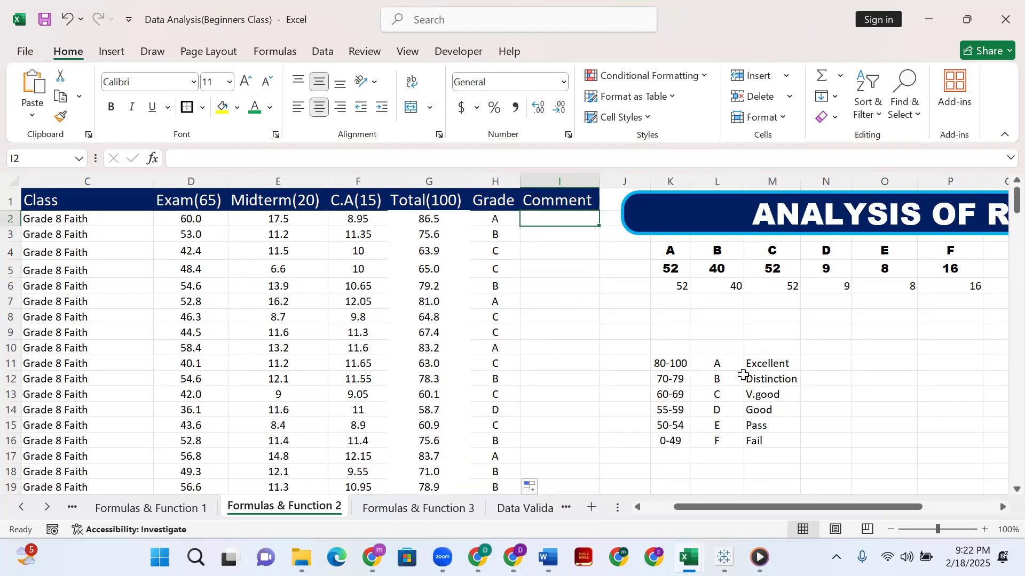
left_click_drag(740, 360, 793, 447)
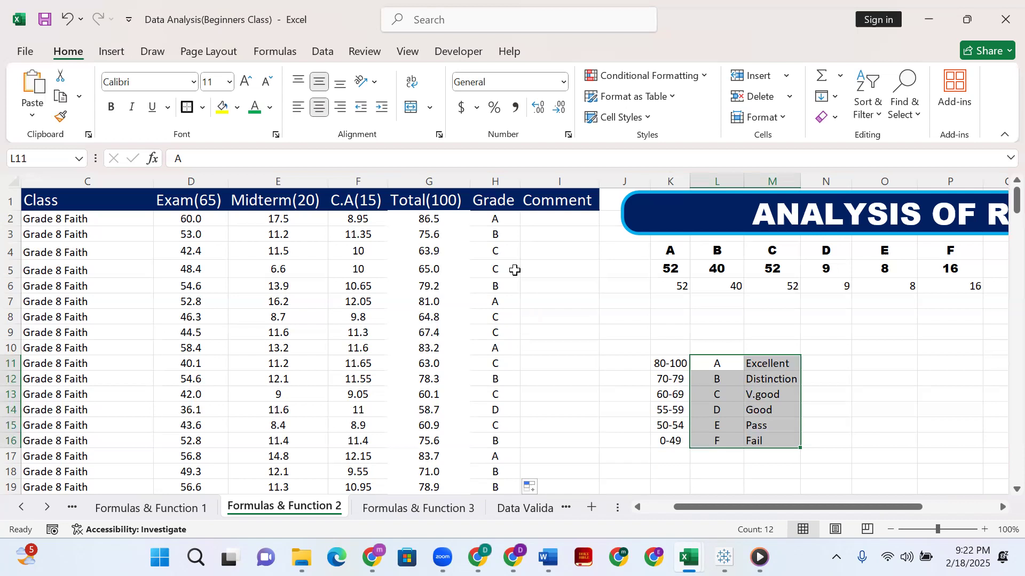
Try to enter a nested IF formula in I2 that returns "Excellent" when H2 equals "A".
left_click(499, 220)
left_click(539, 219)
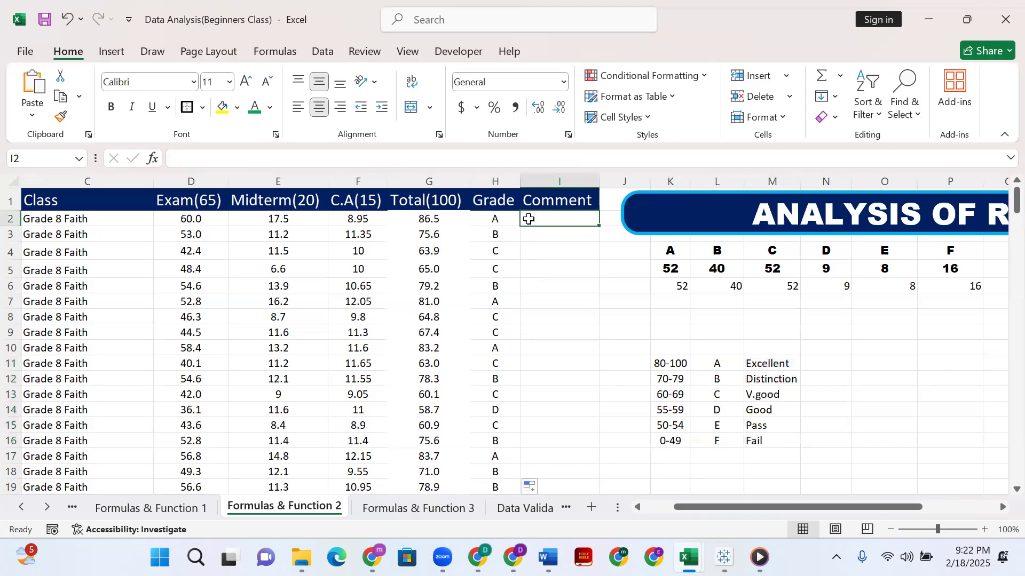
type("=")
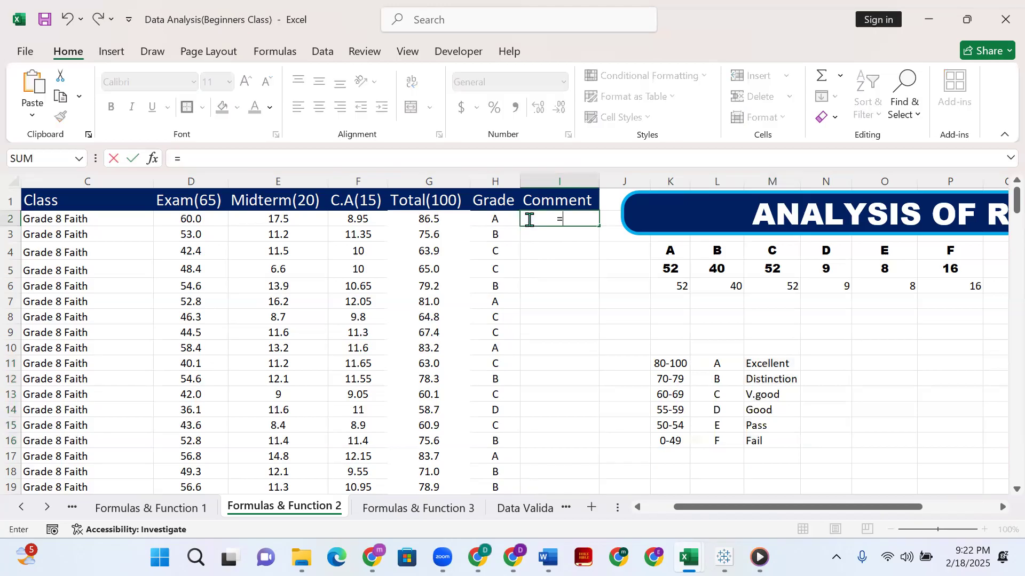
type("if")
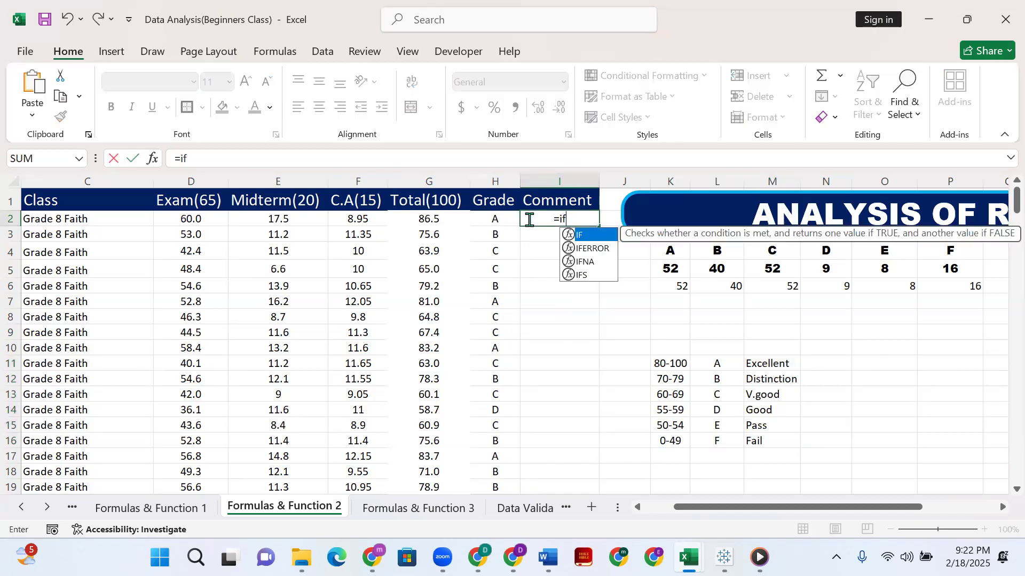
type("(")
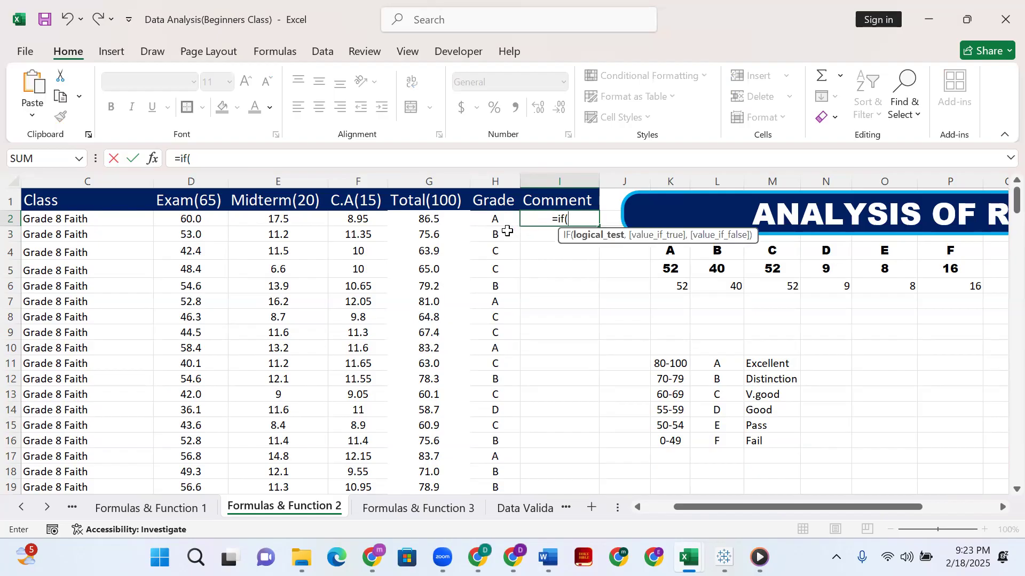
left_click(498, 219)
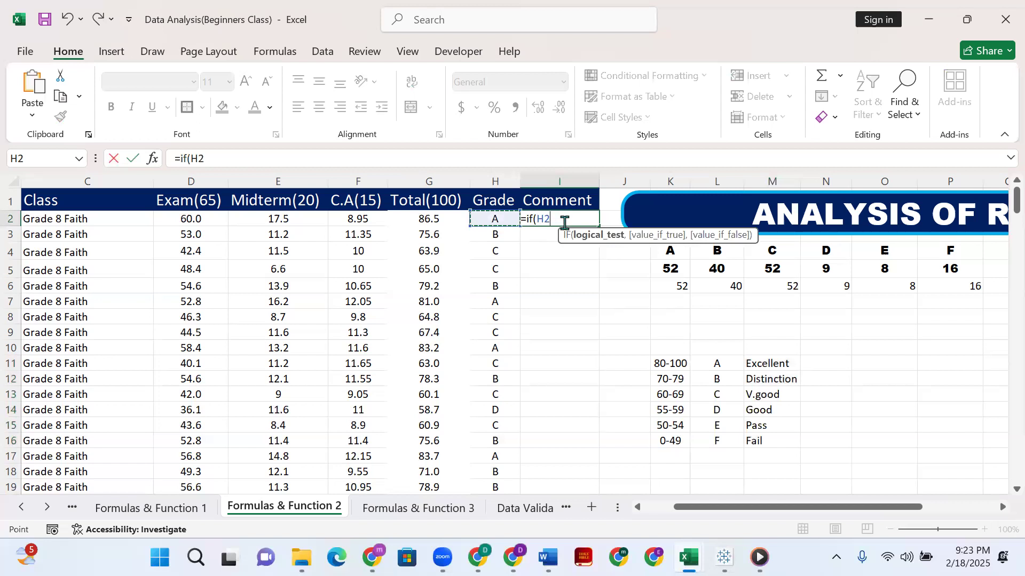
type("=\"")
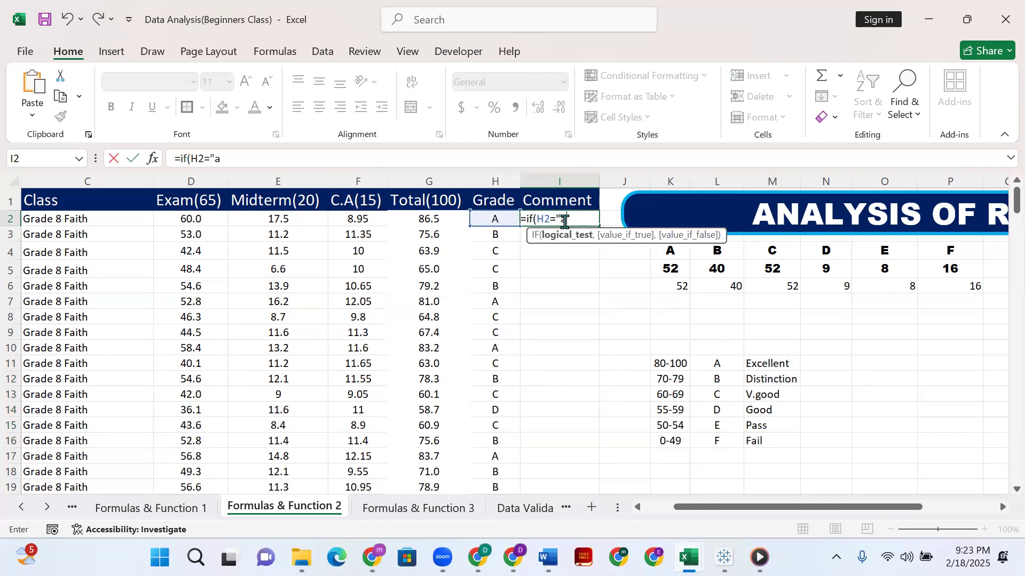
type("A\",")
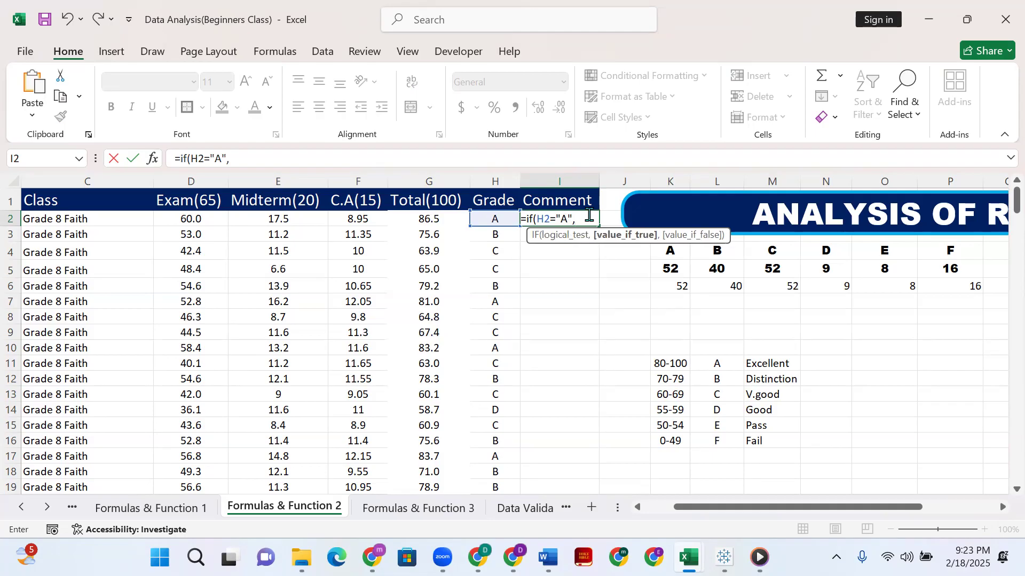
type("E")
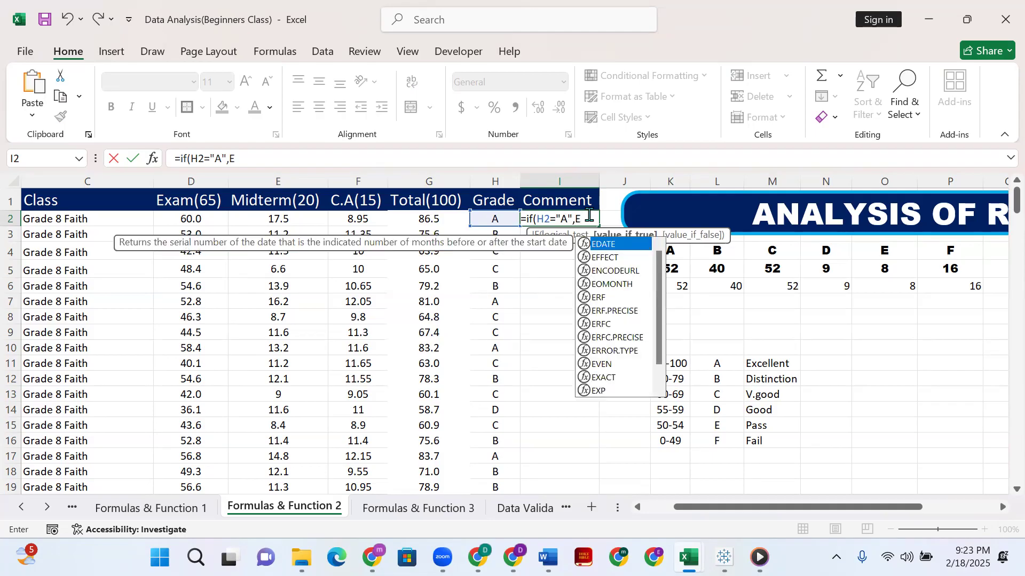
type("xcellent")
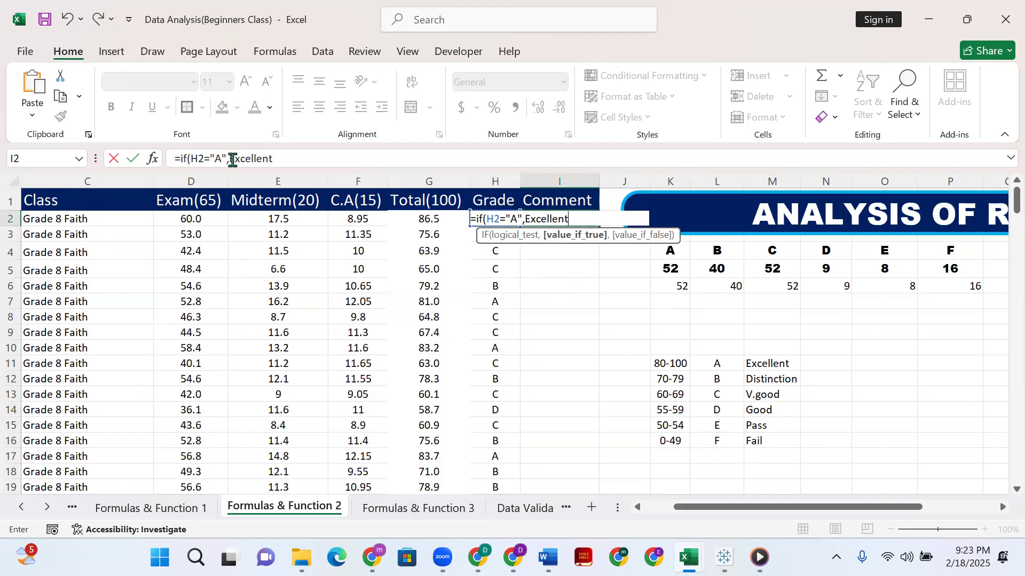
left_click(230, 158)
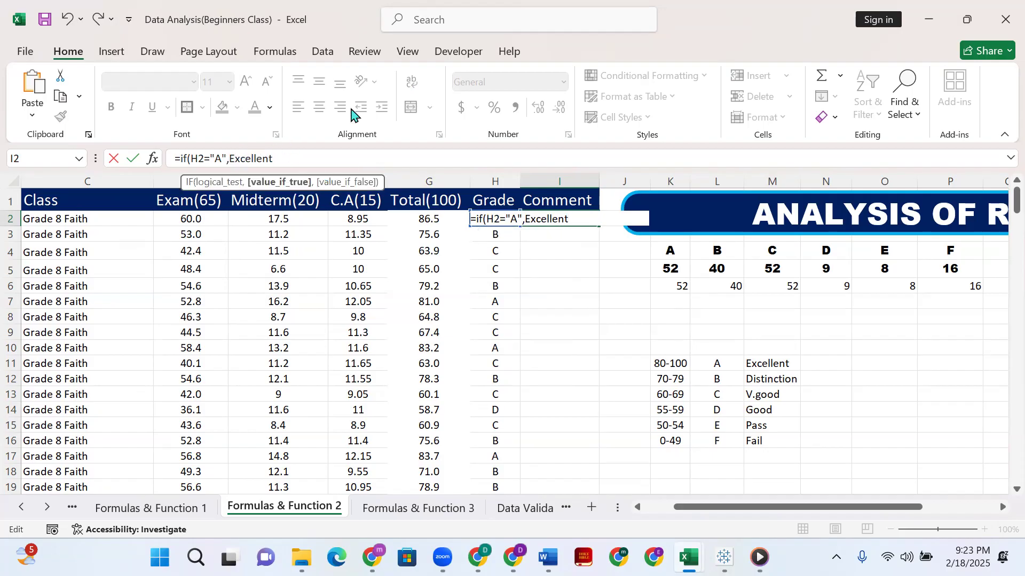
type("\"")
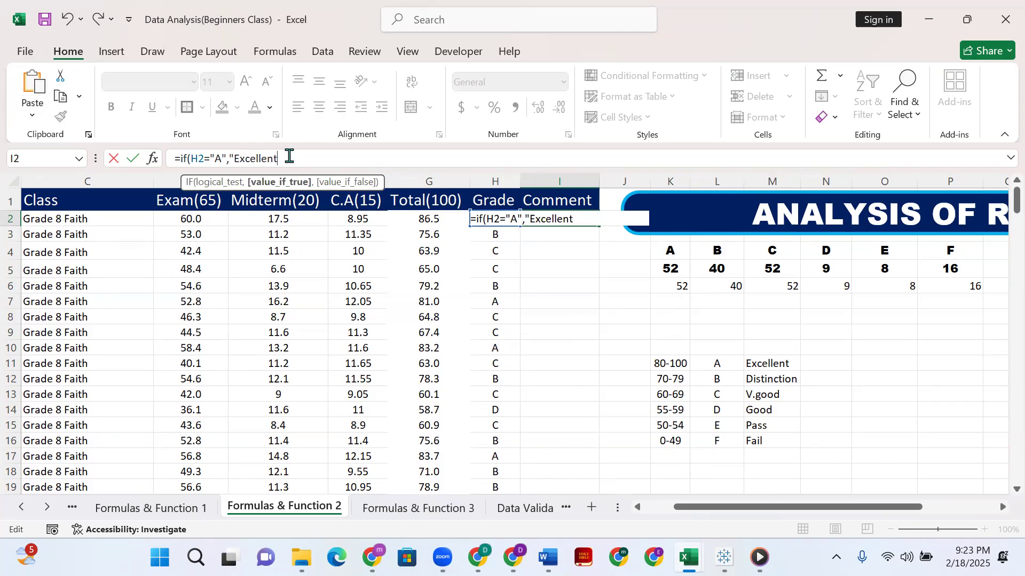
type("\",")
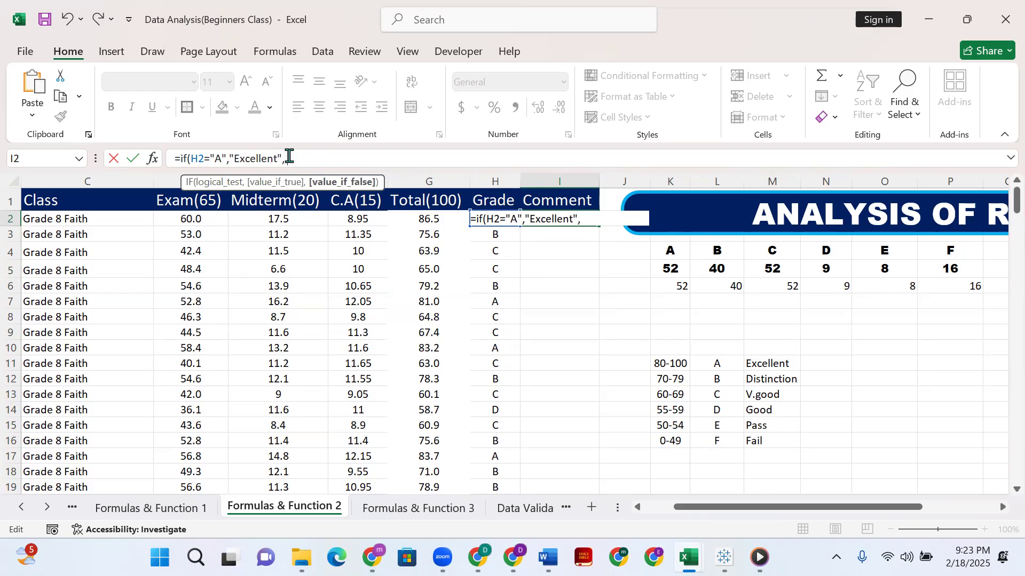
type(" If(")
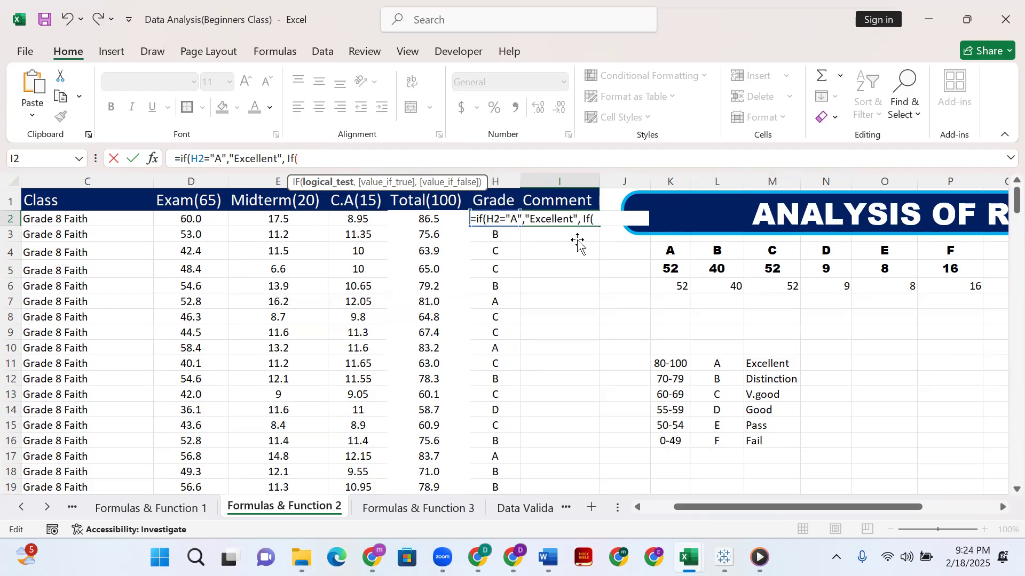
left_click(563, 234)
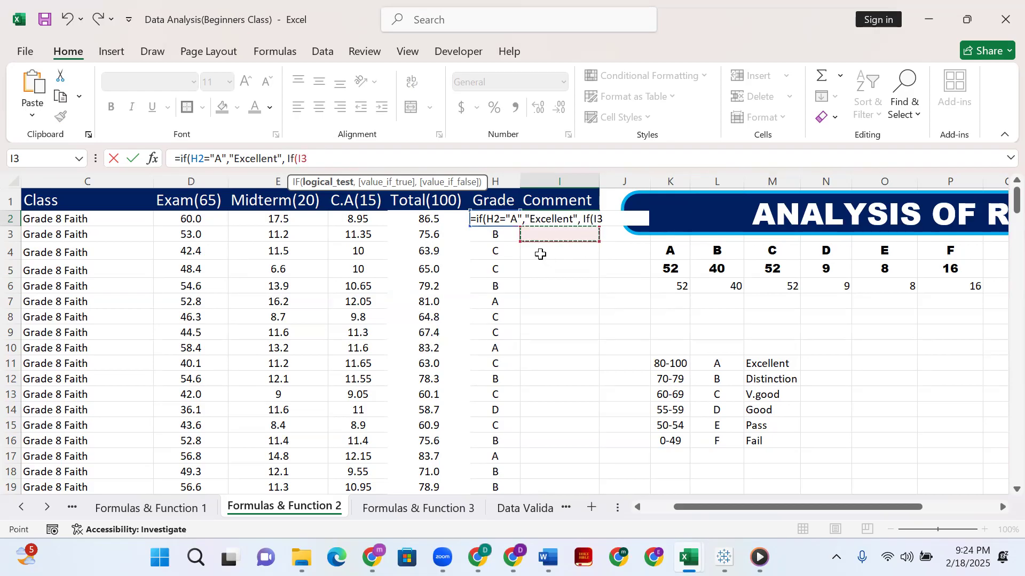
key("Escape")
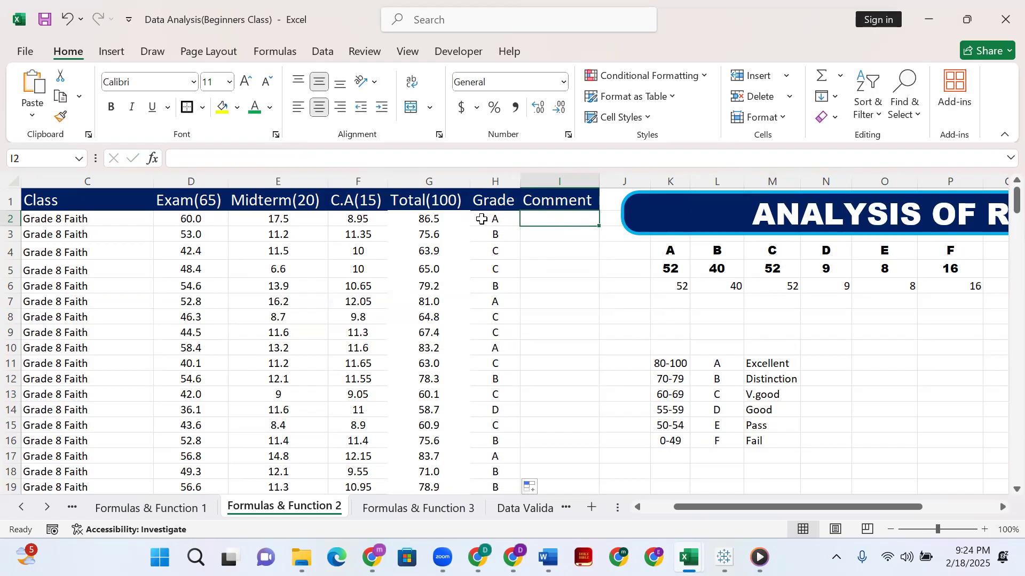
left_click(240, 159)
type("If")
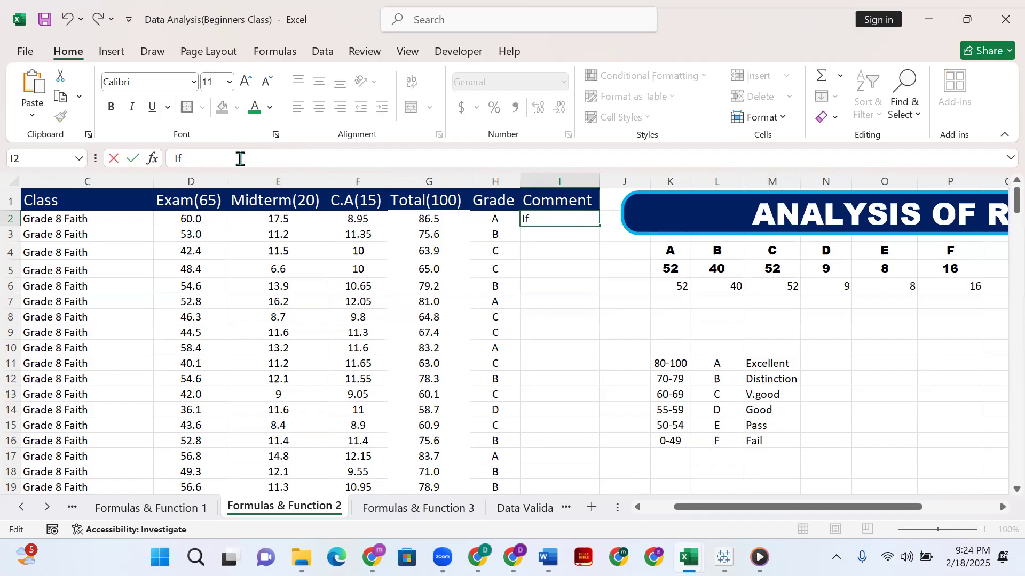
type("(")
left_click(491, 219)
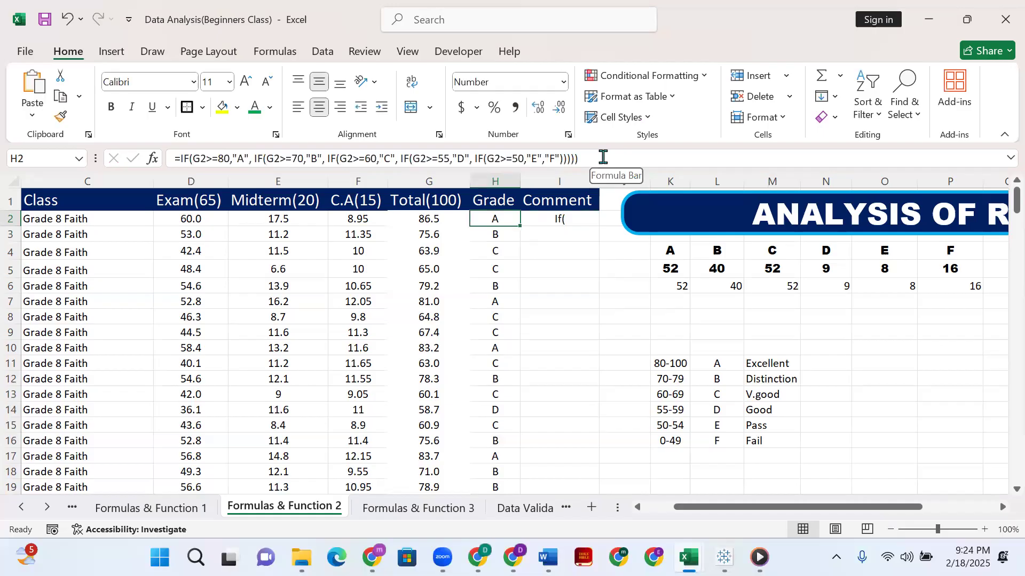
left_click(603, 157)
left_click_drag(603, 157, 175, 171)
type("=")
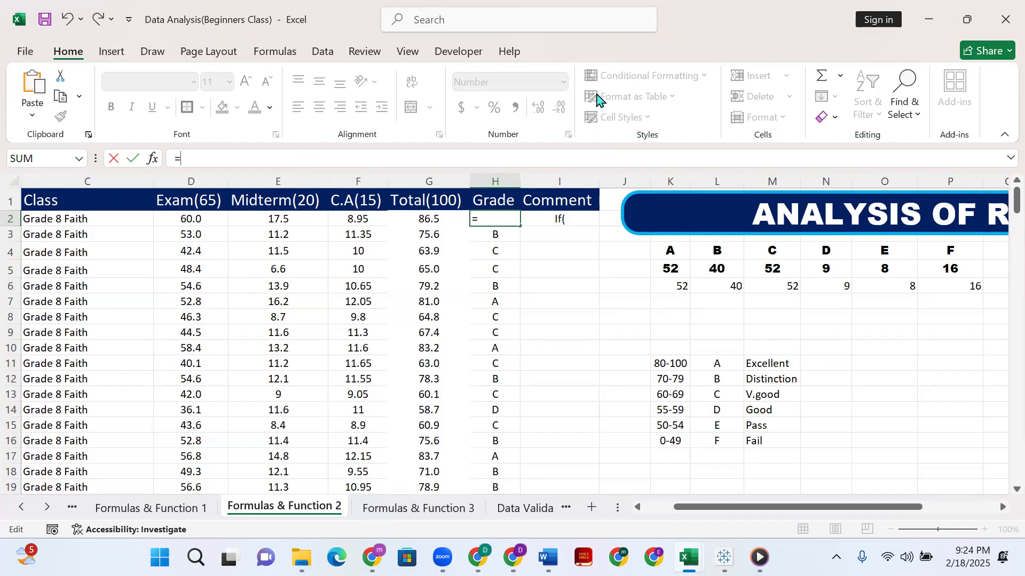
left_click(447, 288)
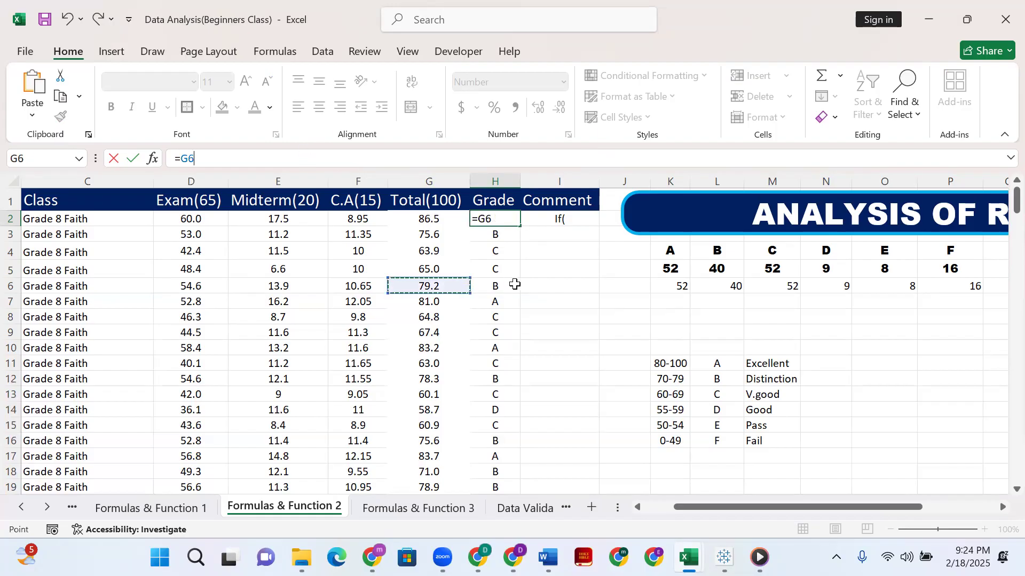
key("Escape")
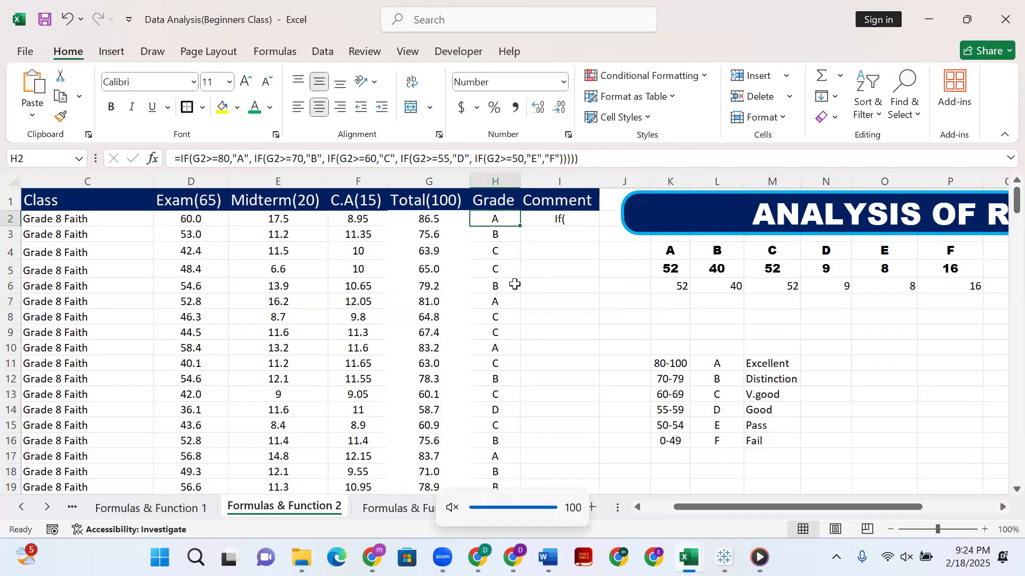
left_click(580, 222)
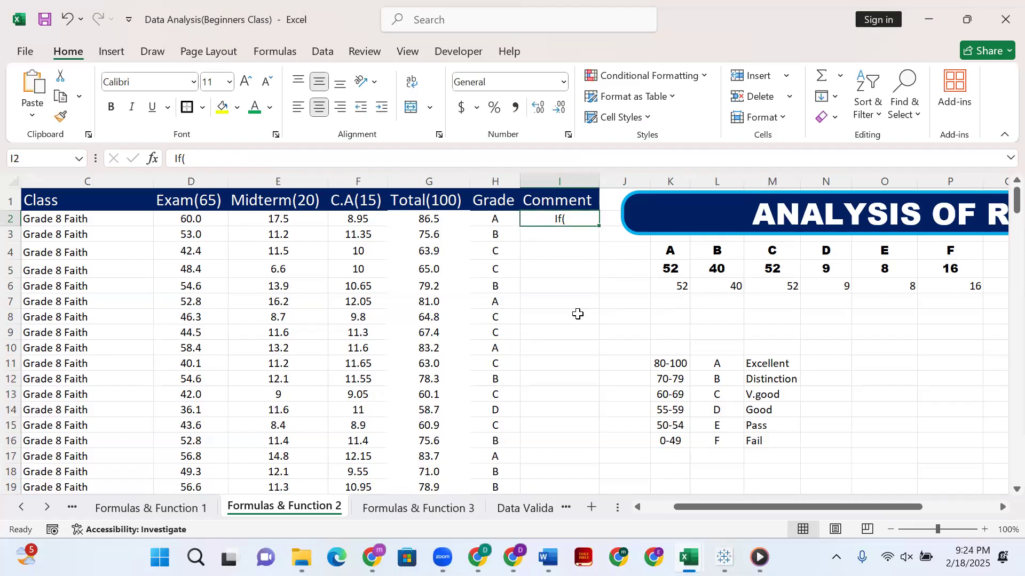
key("ctrl+z")
Begin an IF formula in I2 with the logical test H2="A".
left_click(553, 286)
left_click(565, 219)
left_click(351, 152)
type("If")
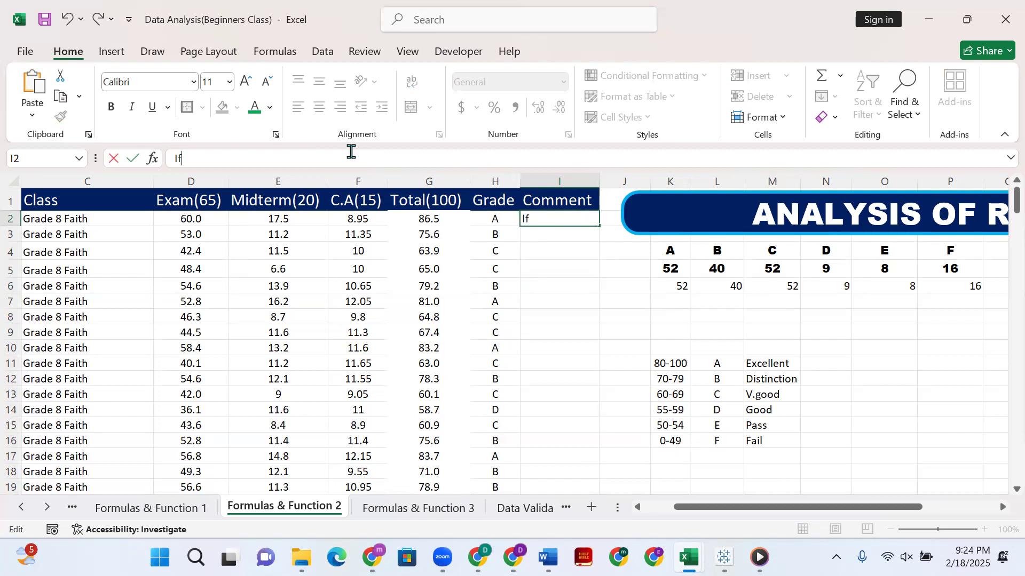
key("BackSpace")
key("BackSpace")
type("=")
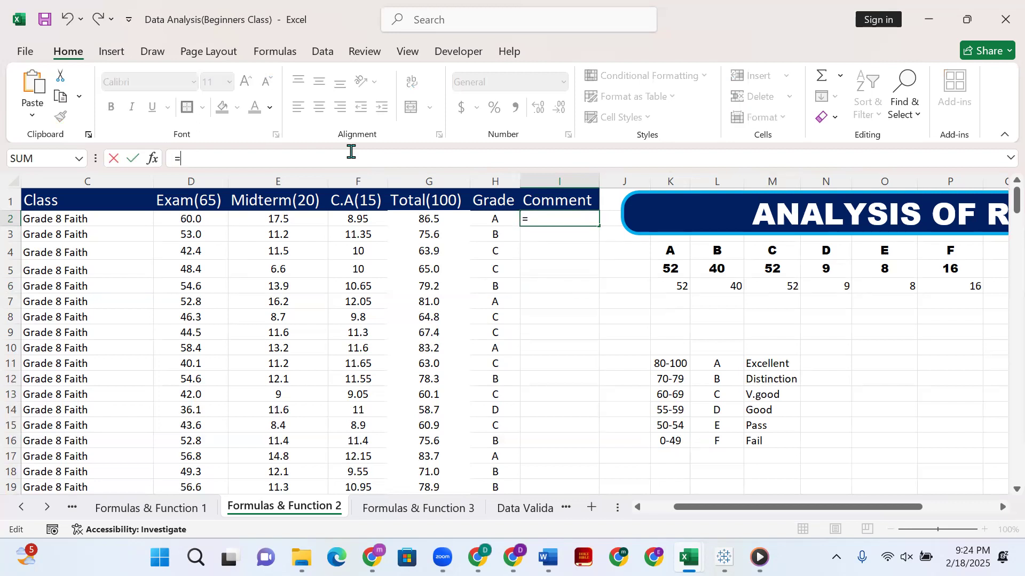
type("If")
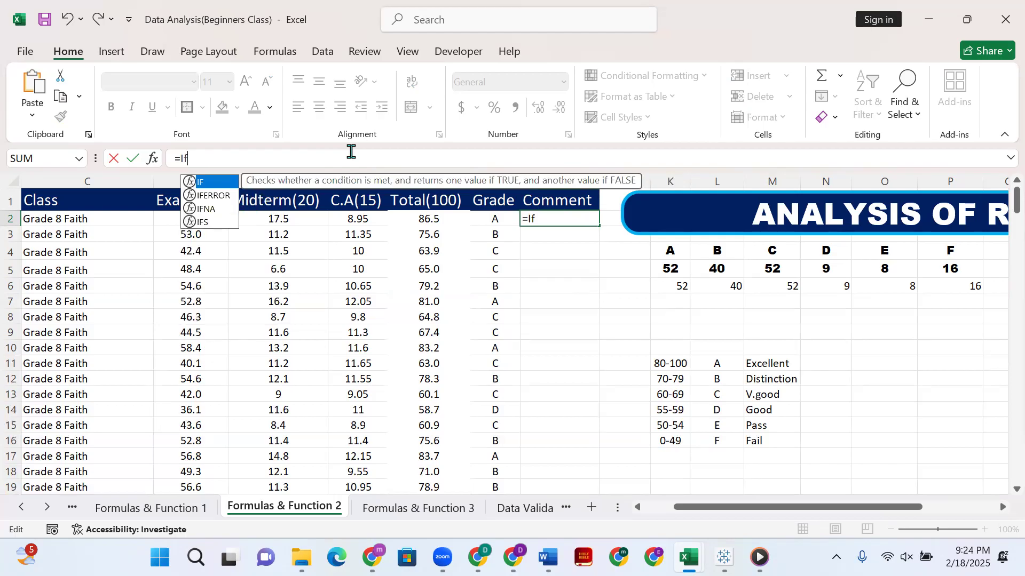
type("(")
left_click(508, 220)
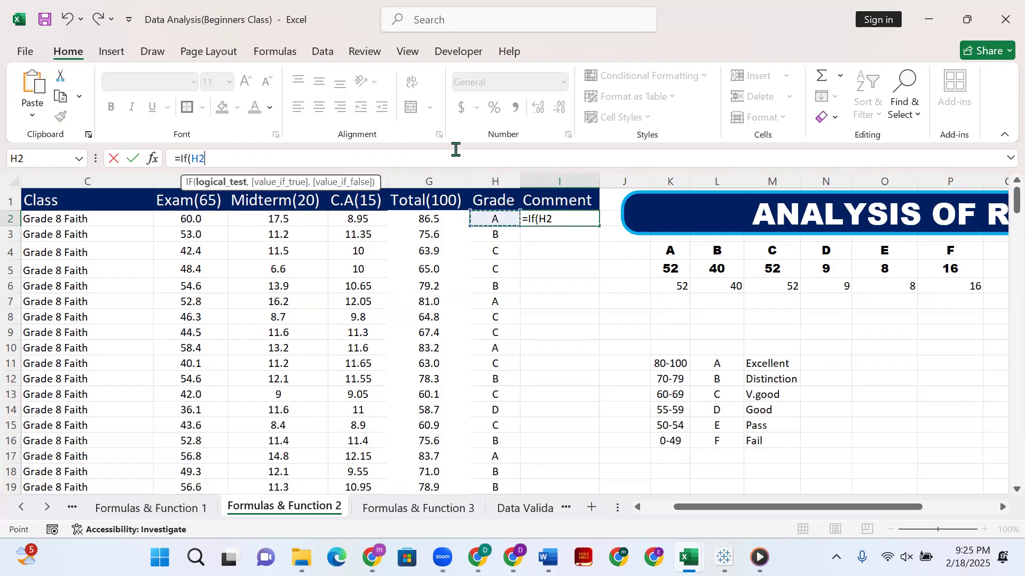
type("=\"A\",")
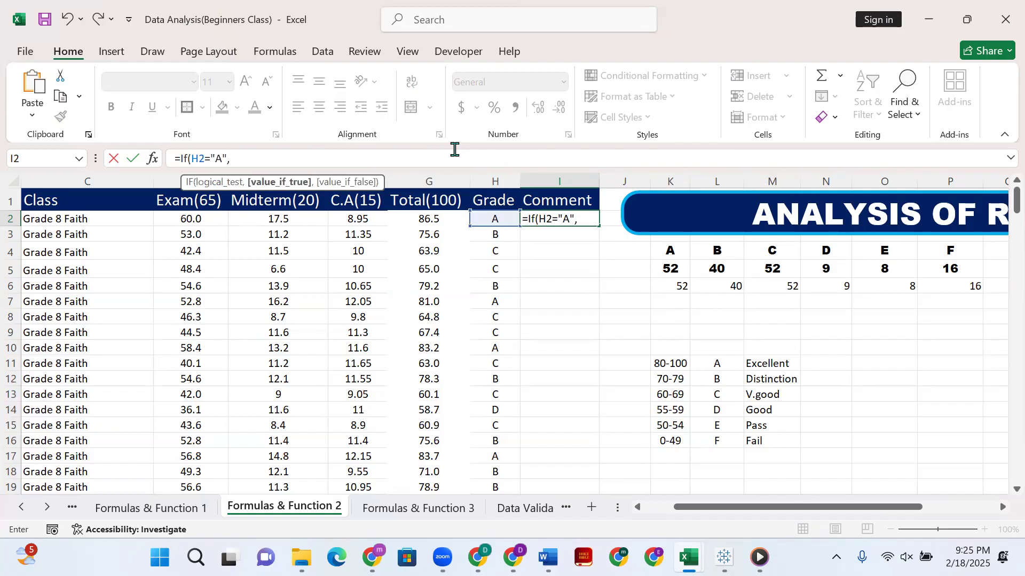
type("\"Excellen")
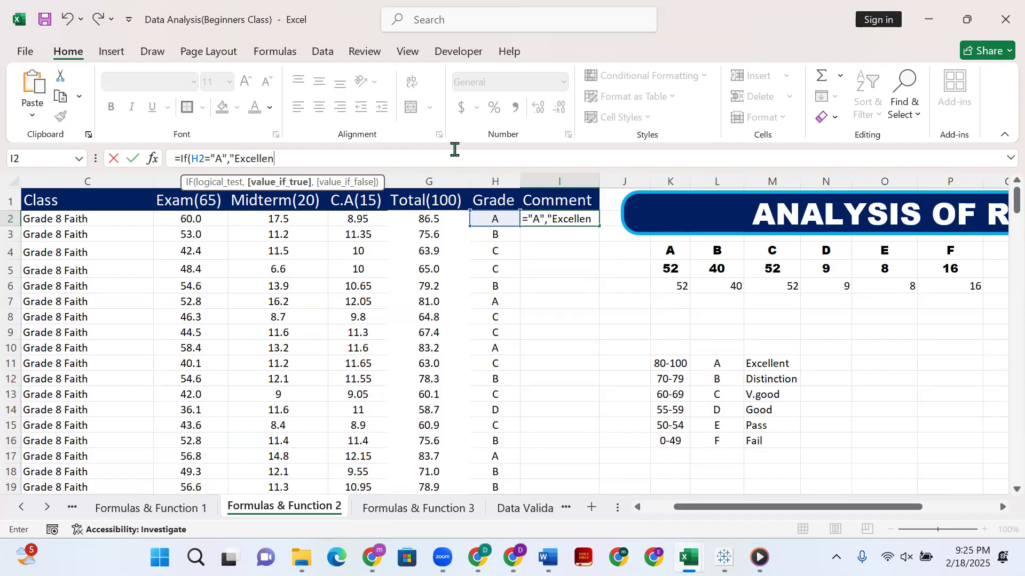
Set "Excellent" as the value-if-true of the IF formula in I2, ready for the value-if-false argument.
type("t\",")
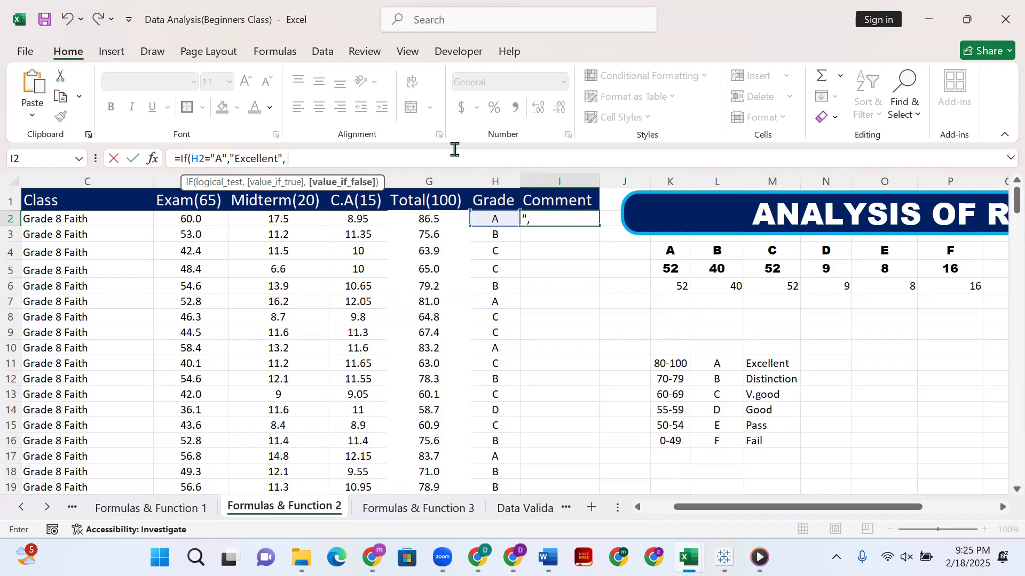
type(" If(")
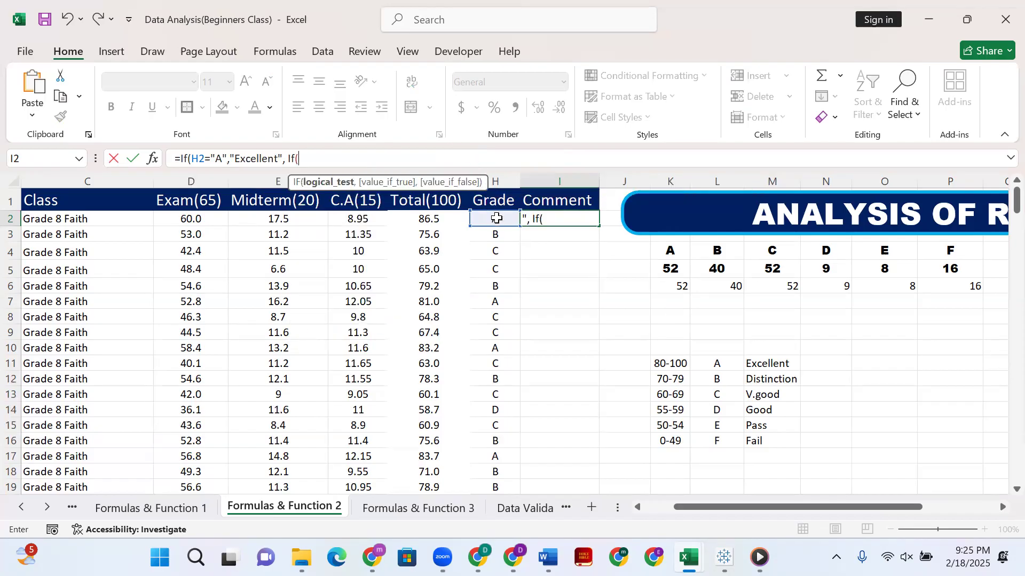
Nest a second IF as the value-if-false of the I2 formula, with the logical test H2="B".
left_click(496, 218)
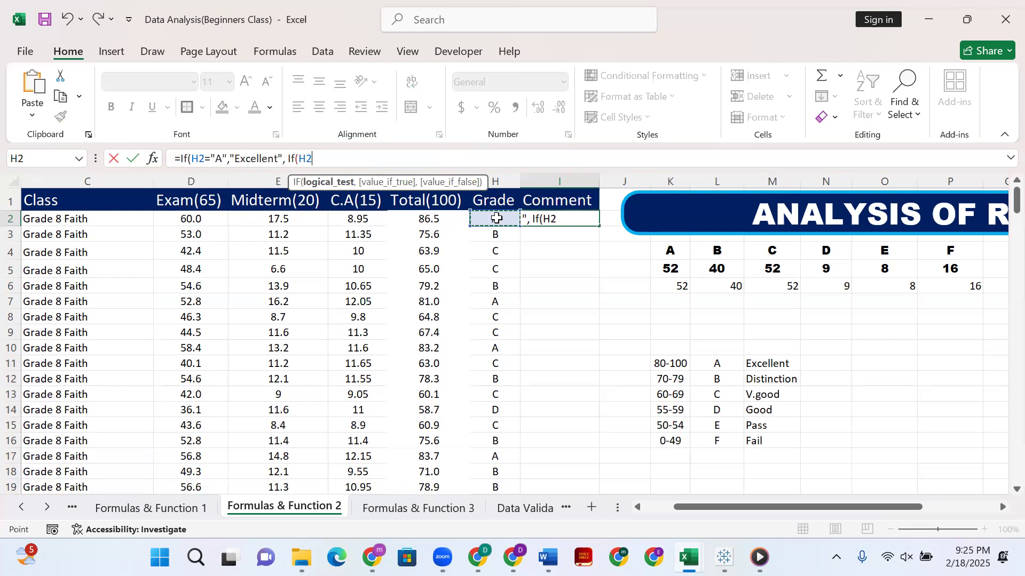
type("+")
key("BackSpace")
type("=\"B\",")
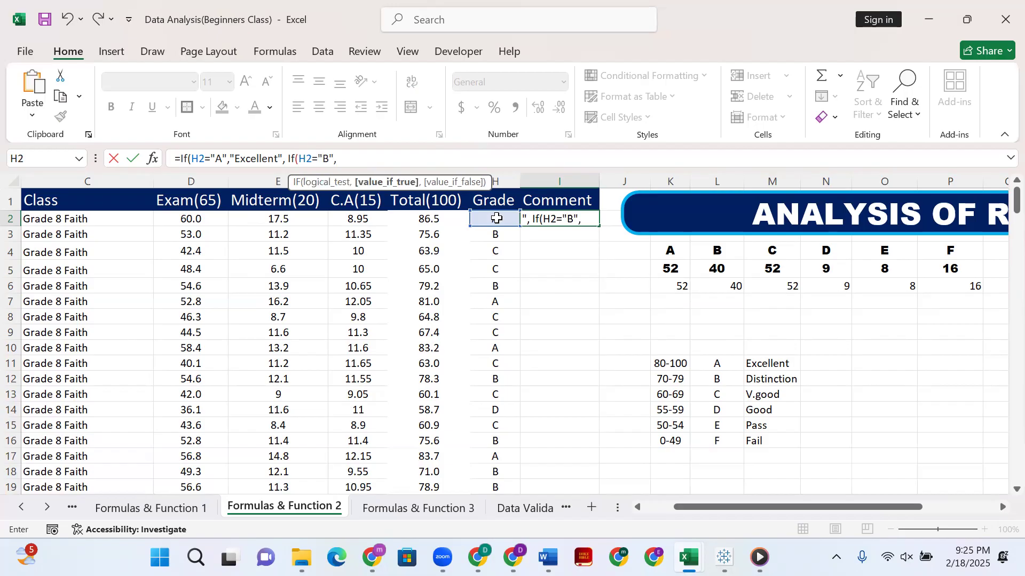
type("\"Disti")
Set "Distinction" as the value-if-true of the grade B test in the I2 formula.
type("nc")
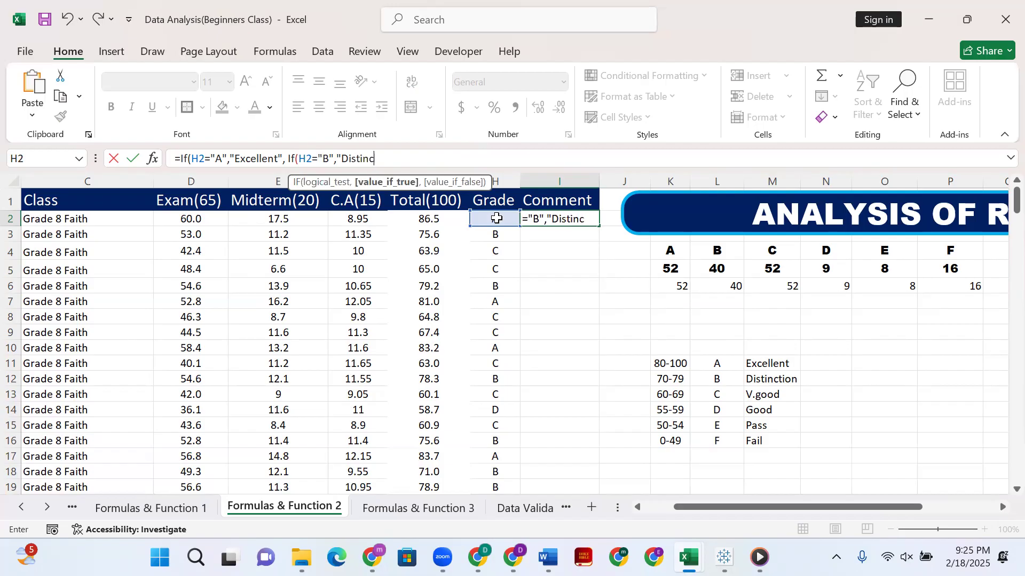
type("tion\", If")
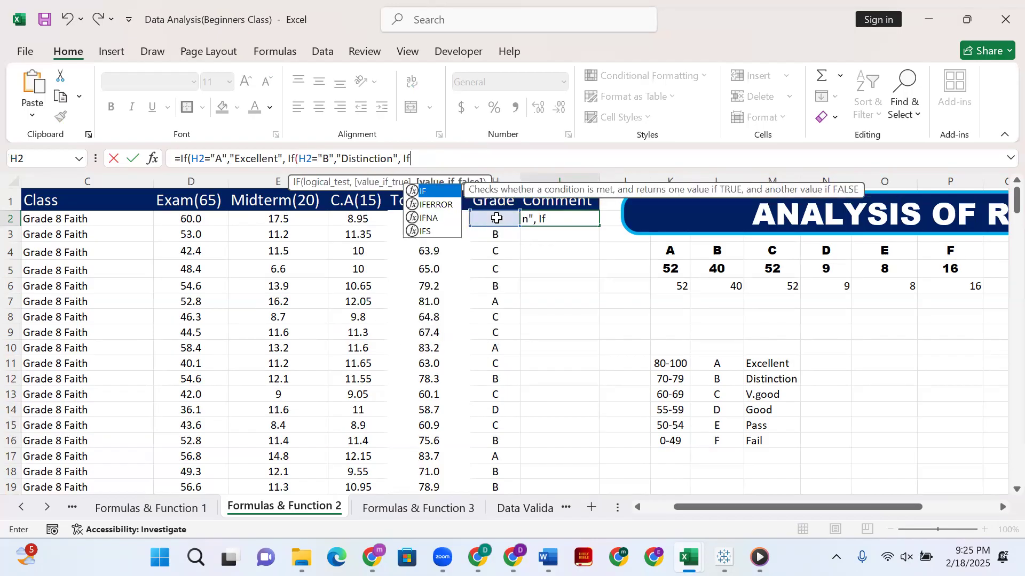
type("(")
Nest a third IF in the I2 formula with the logical test H2="C".
left_click(493, 217)
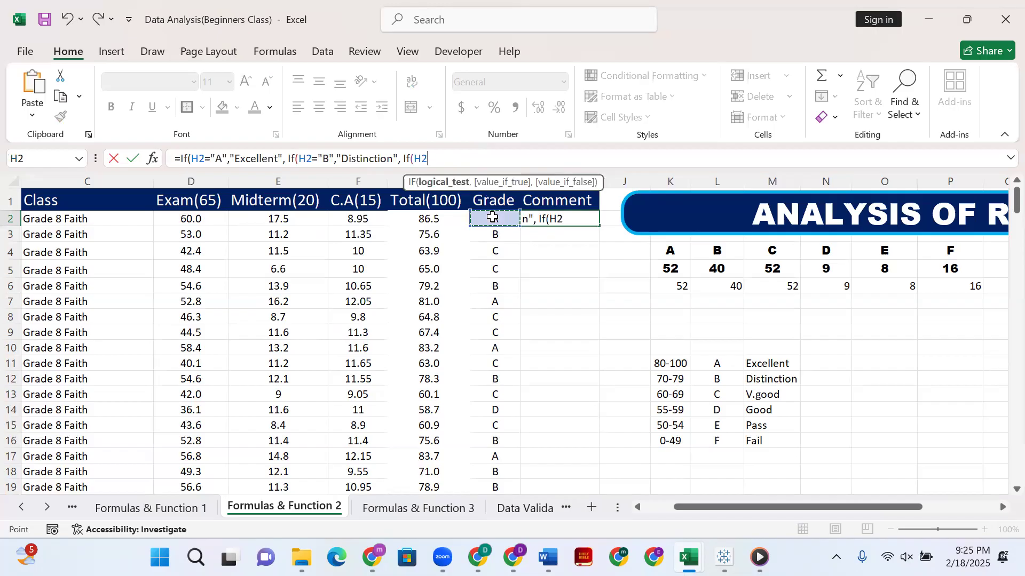
type("=")
type("C")
key("BackSpace")
type("\"C\"")
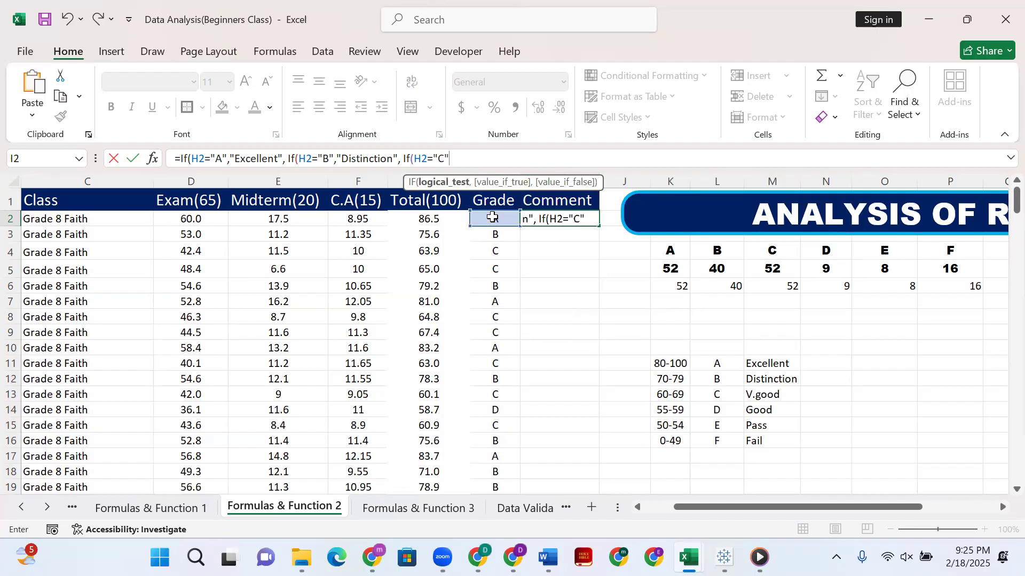
type(", V")
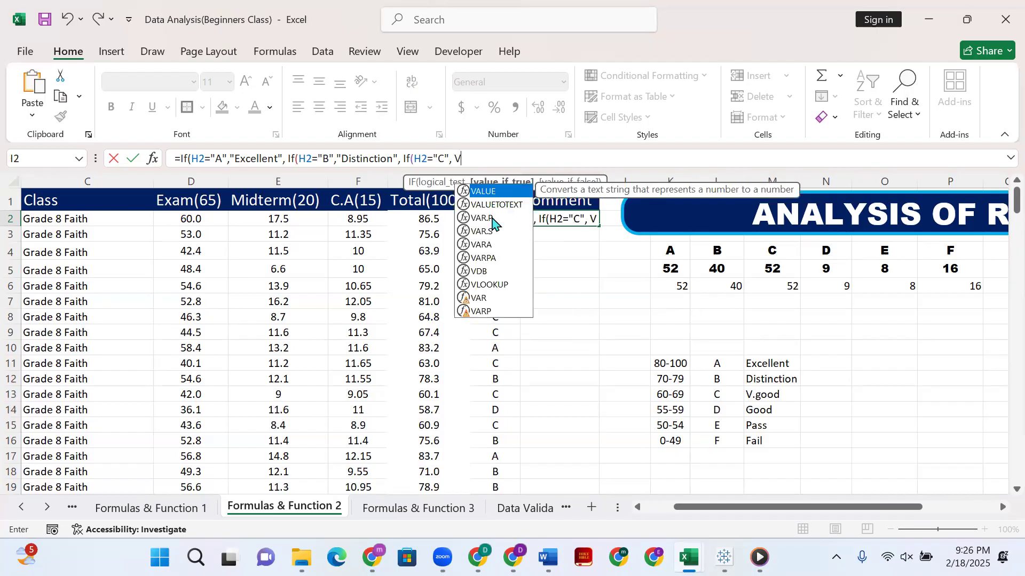
Set the quoted text "V.good" as the value-if-true of the grade C test in the I2 formula.
key("BackSpace")
type("V.")
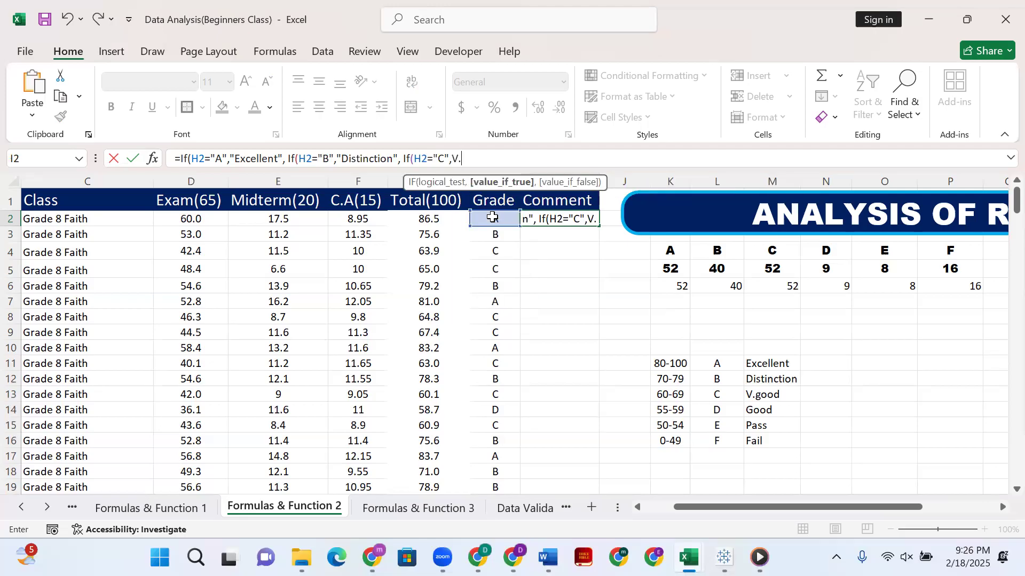
type("good")
left_click(492, 216)
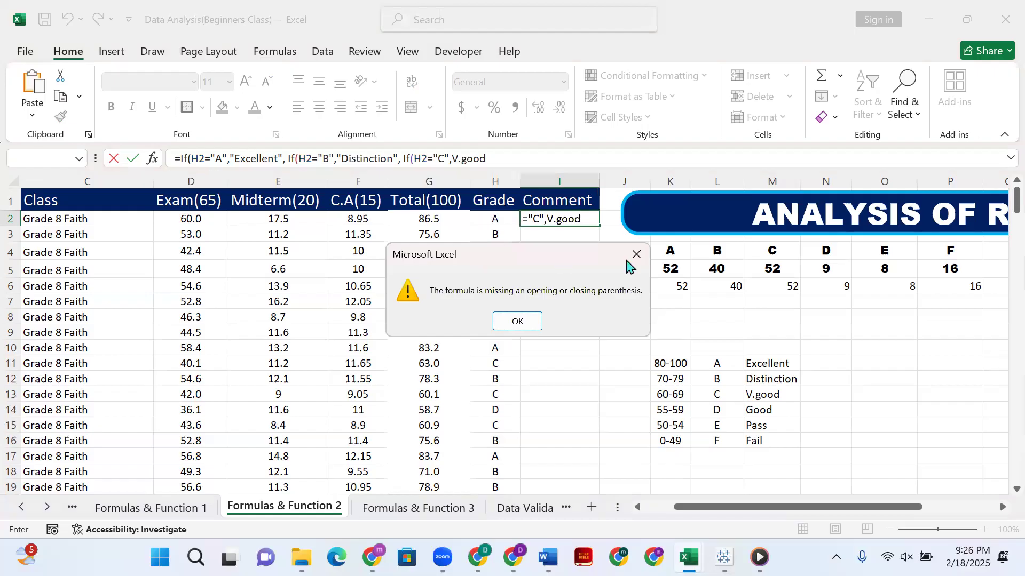
left_click(636, 254)
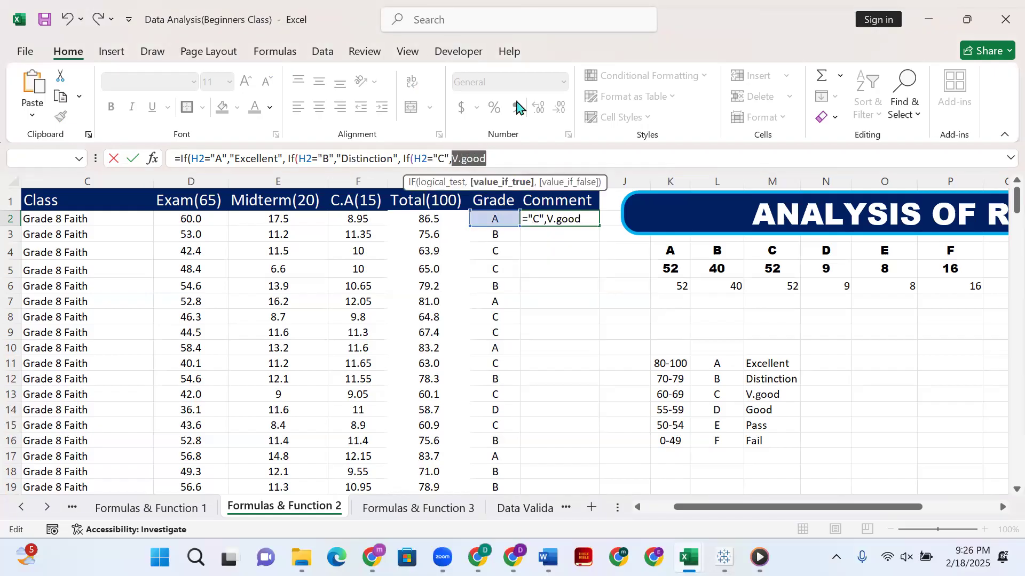
key("BackSpace")
type("\"")
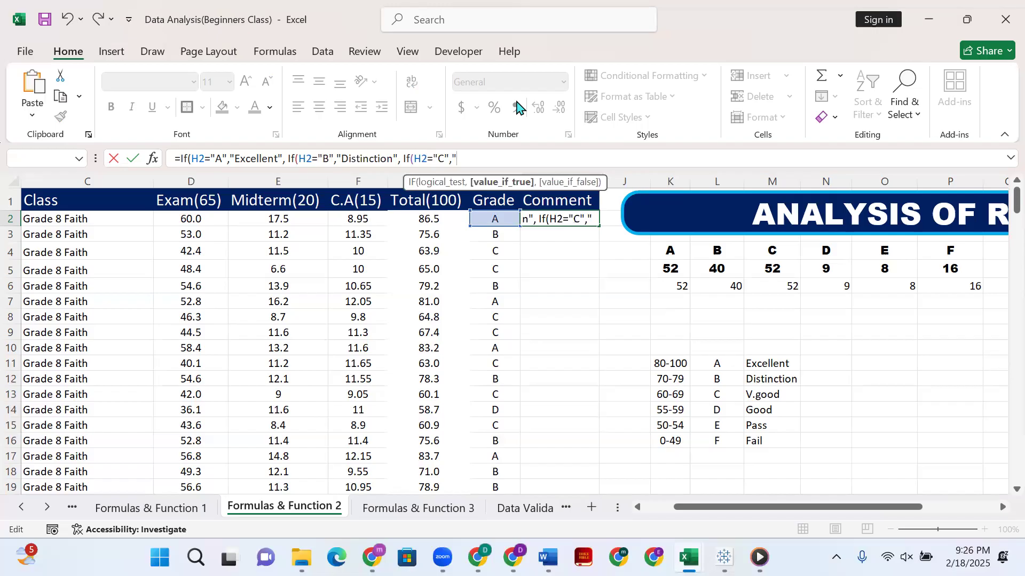
type("V.good")
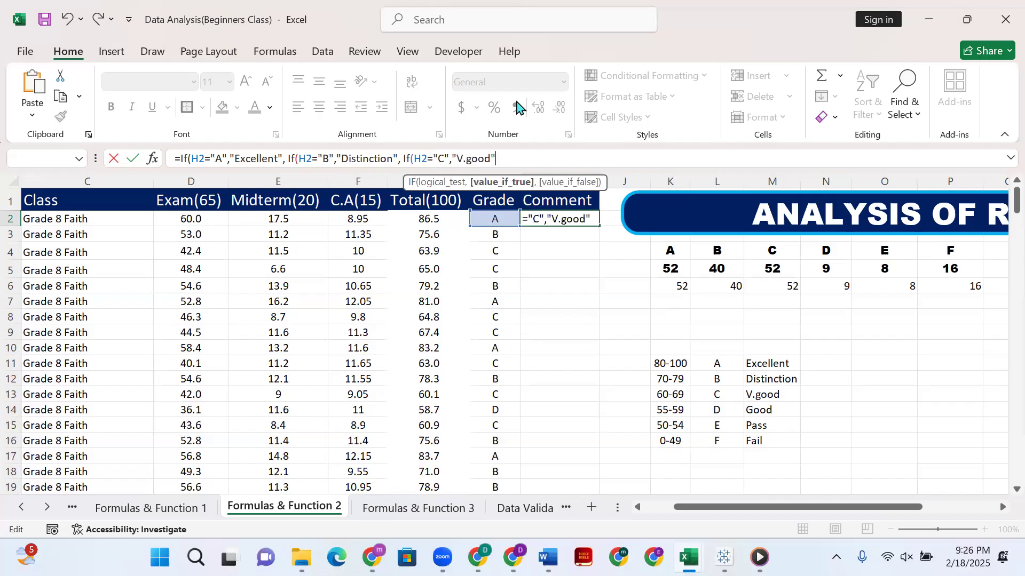
type("\",")
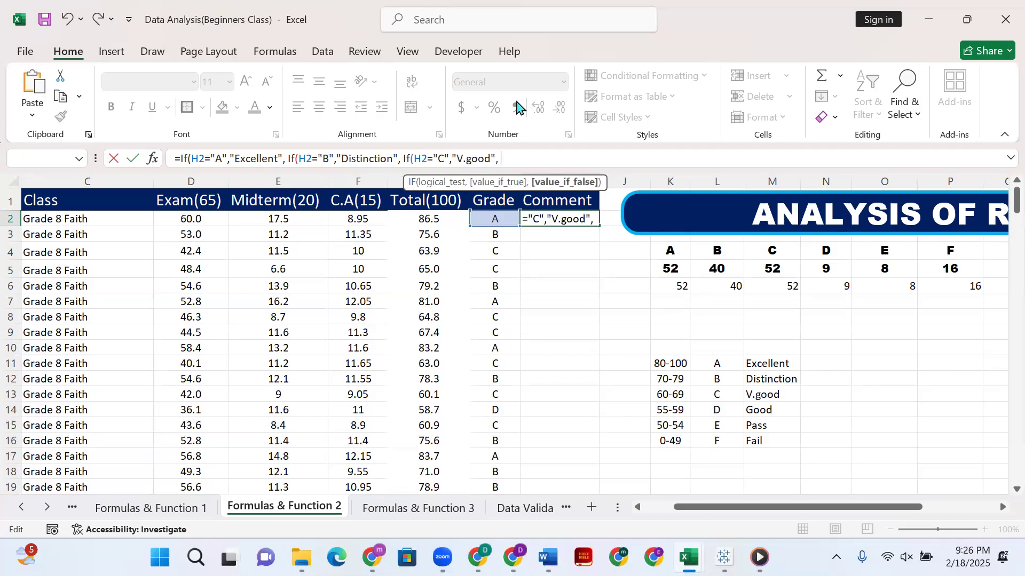
type(" I")
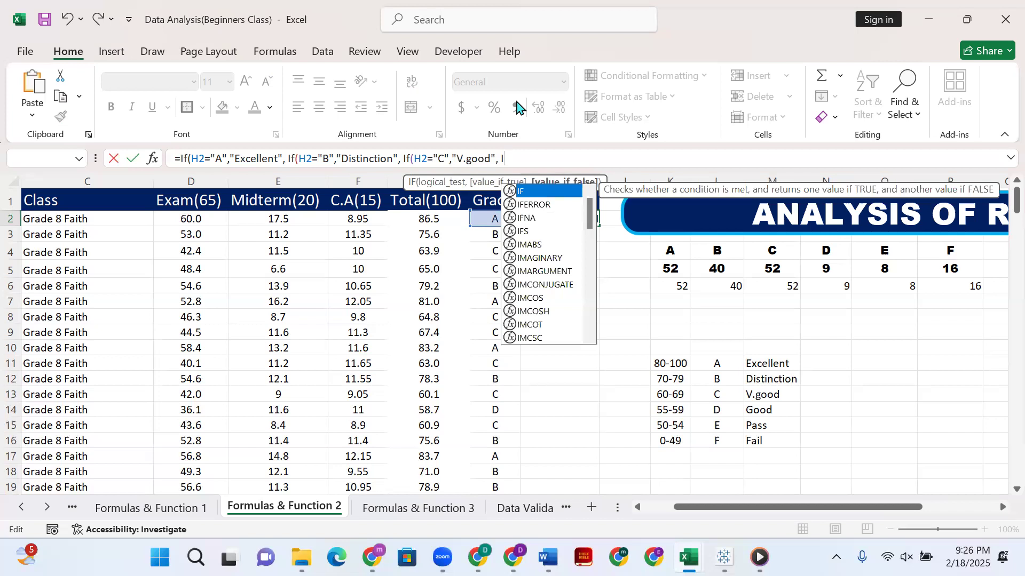
type("f(")
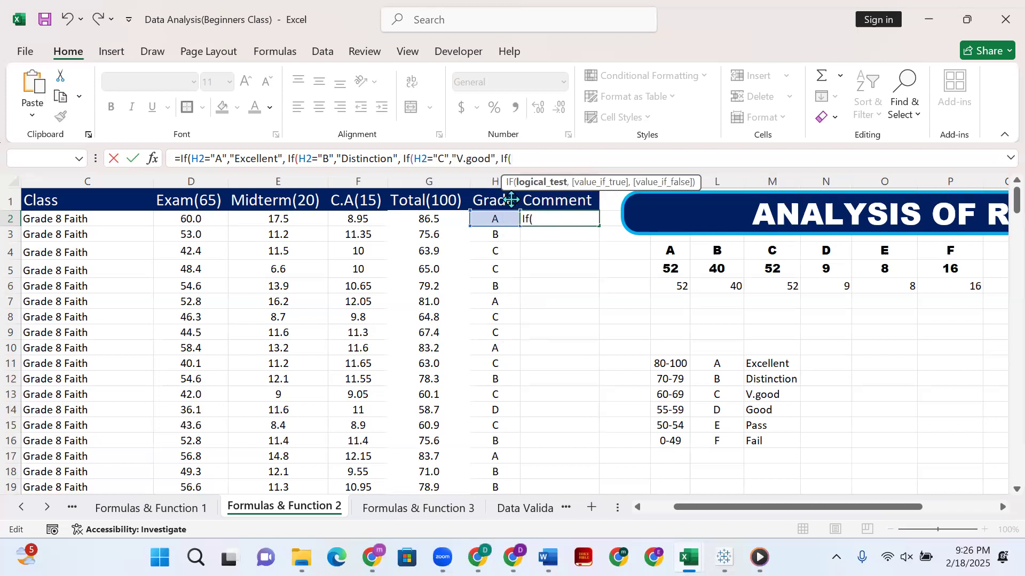
Nest a fourth IF in the I2 formula with the logical test H2="D".
left_click(507, 219)
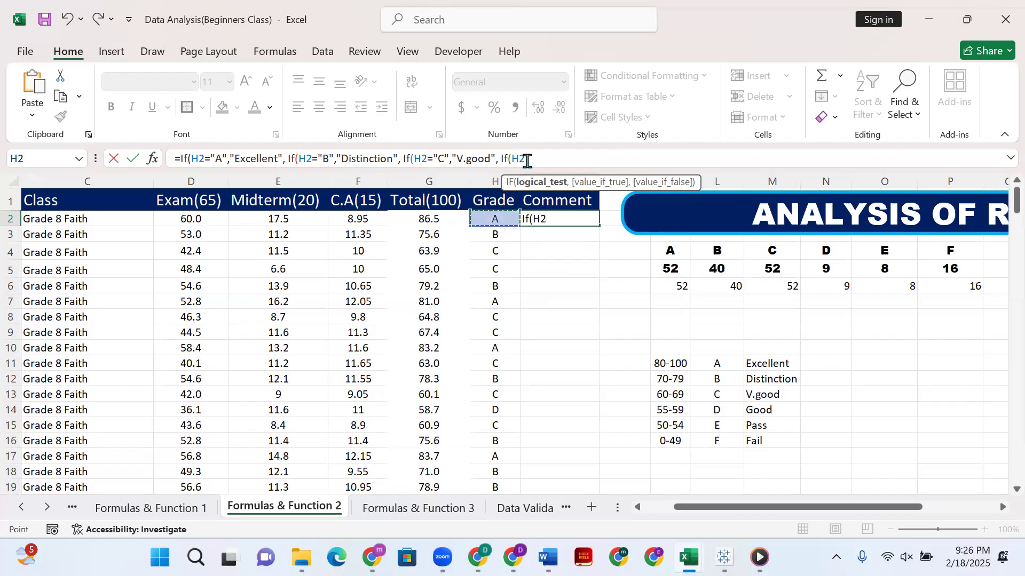
type("+")
type("D")
key("BackSpace")
key("BackSpace")
type("=\"D\",")
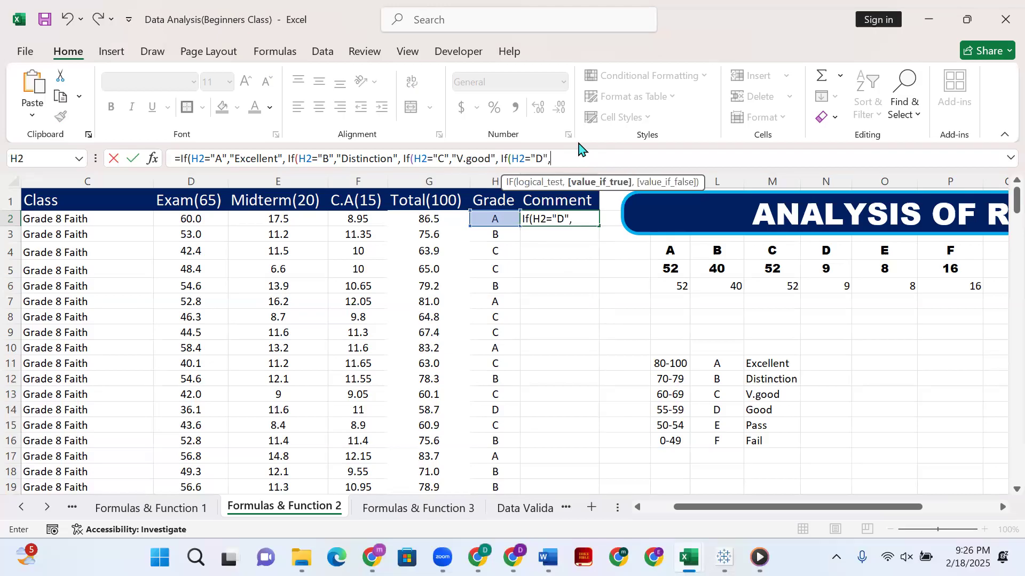
type("\"Good\",")
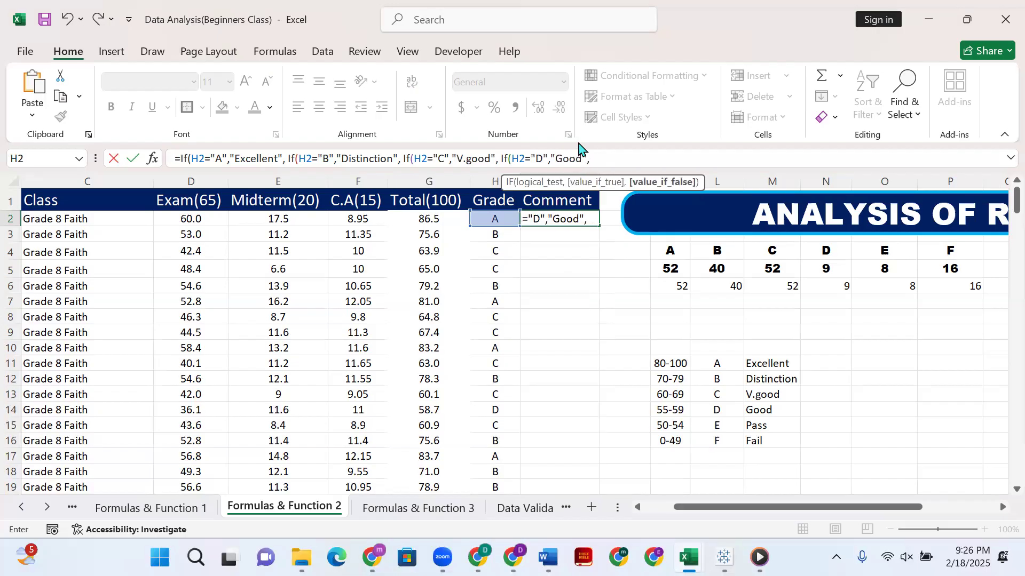
type(" If")
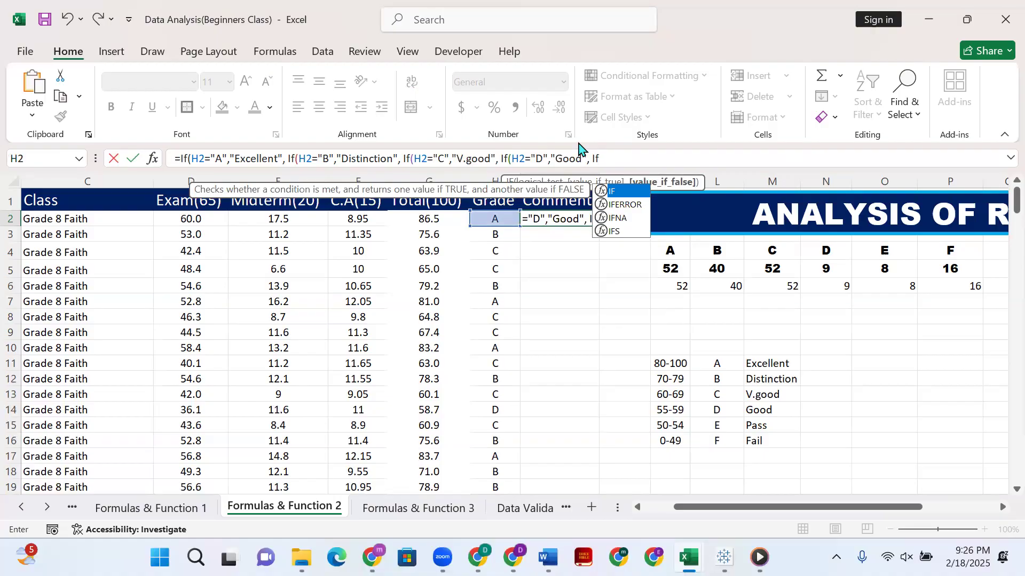
type("(")
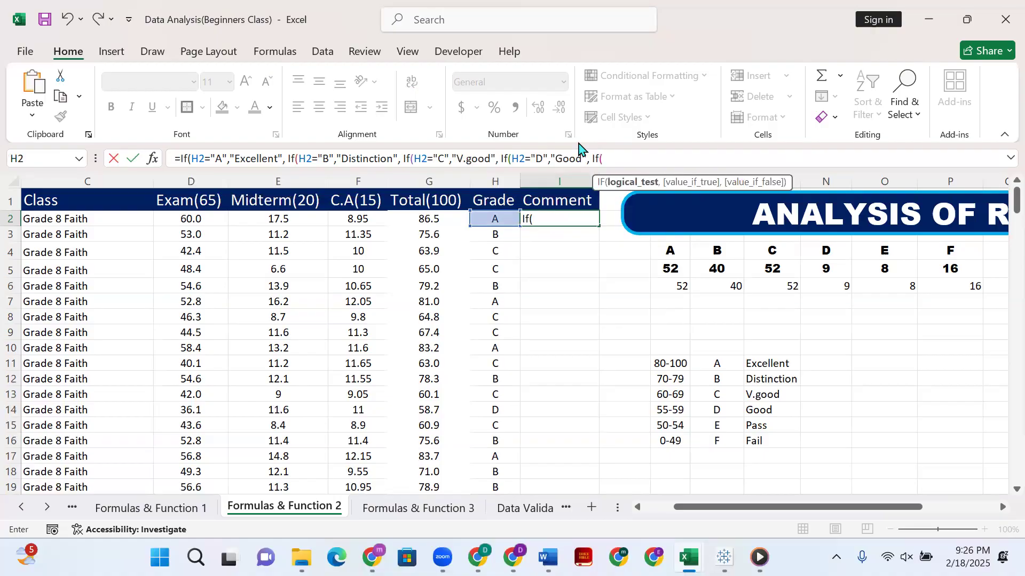
Nest a fifth IF in the I2 formula with the logical test H2="E".
left_click(499, 220)
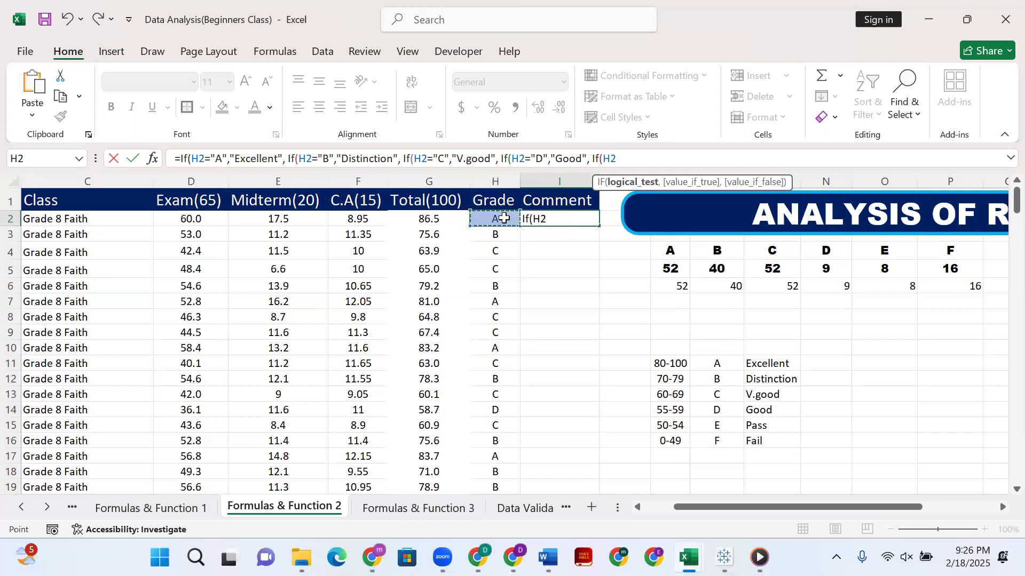
type("=\"E")
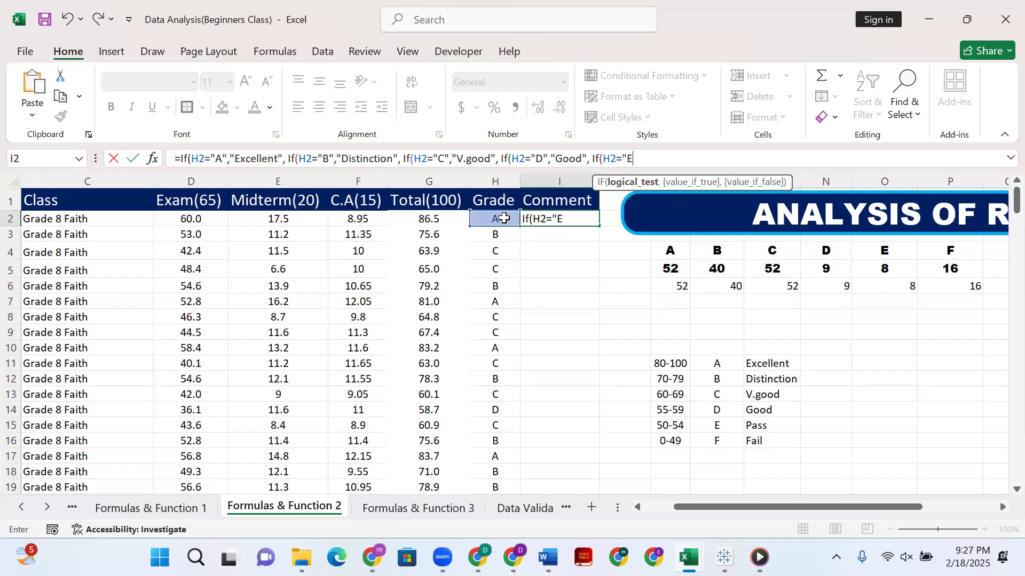
type("\",")
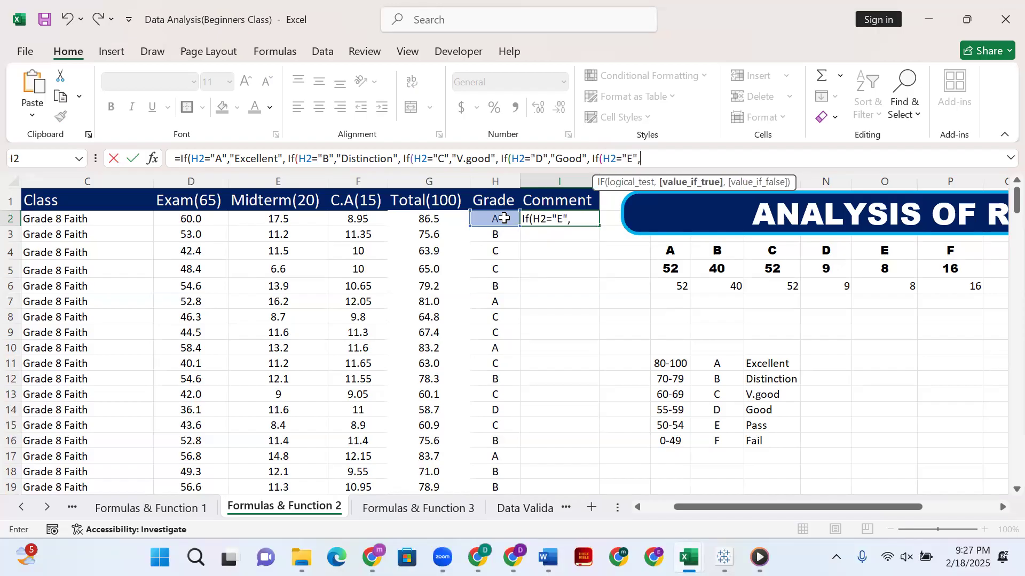
type("\"Pass\",")
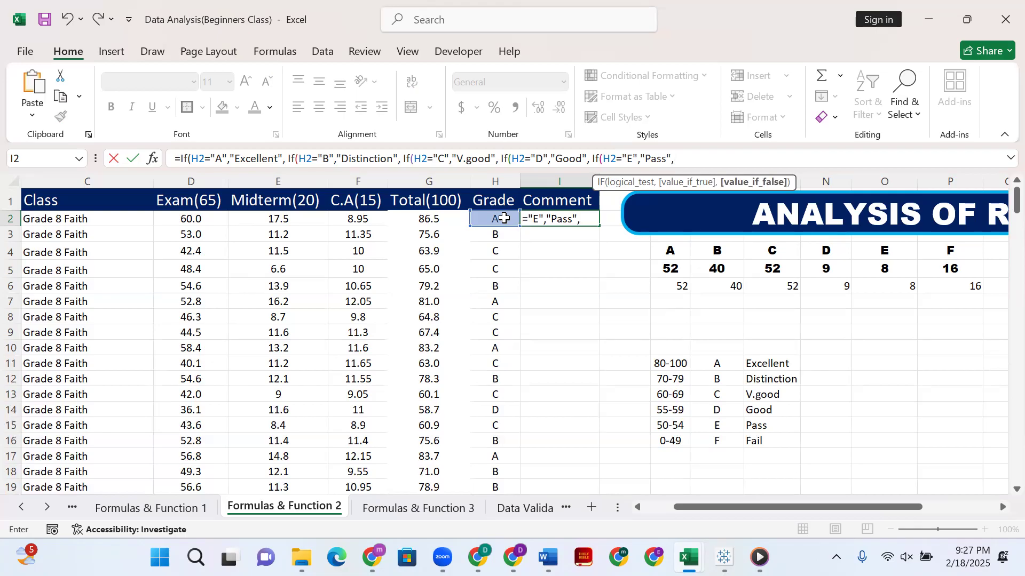
Set "Fail" as the final value-if-false, close all five IF parentheses and enter the formula in I2.
scroll(504, 218, "right", 4)
type("2")
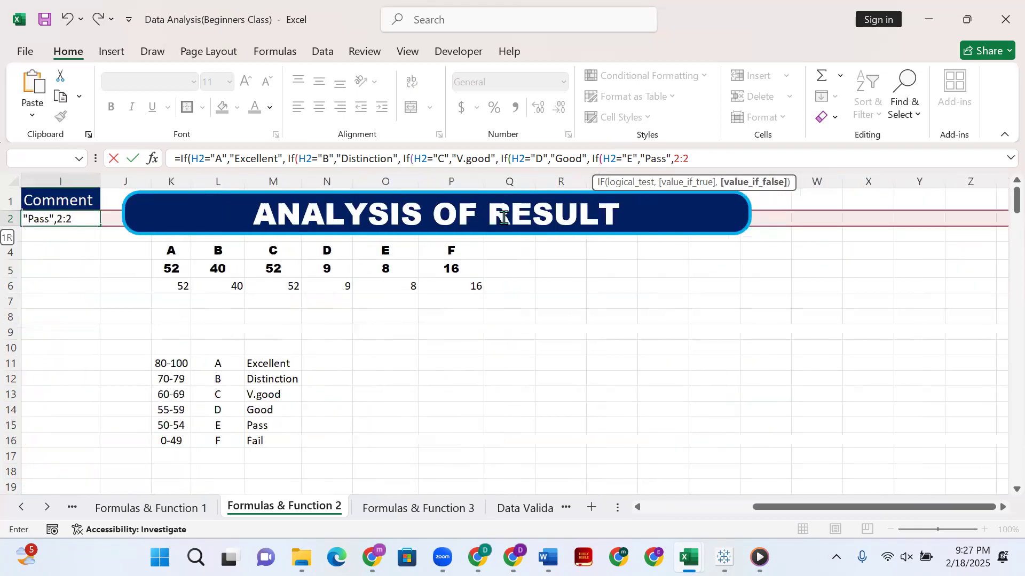
key("BackSpace")
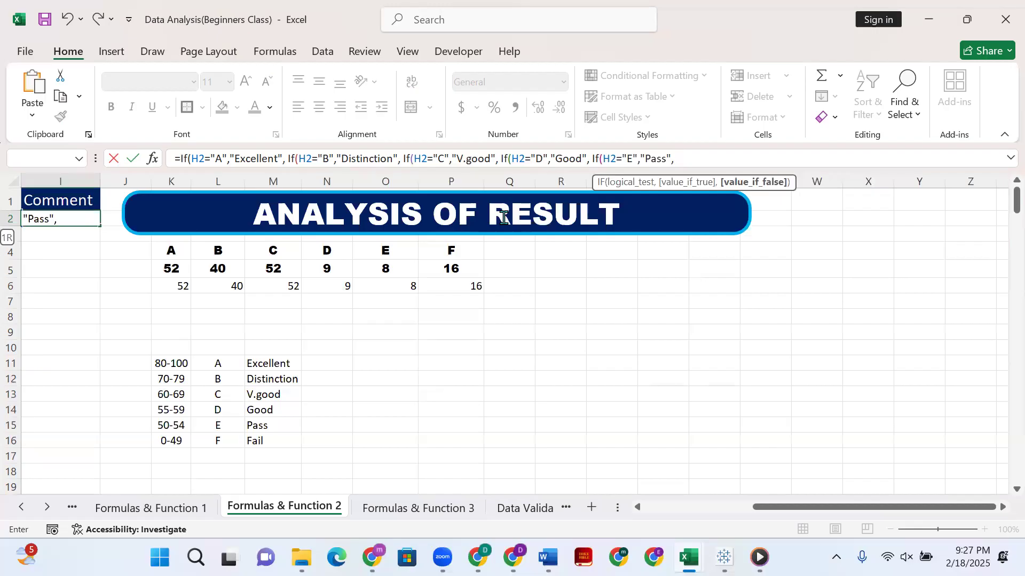
type("\"Fail\"))))")
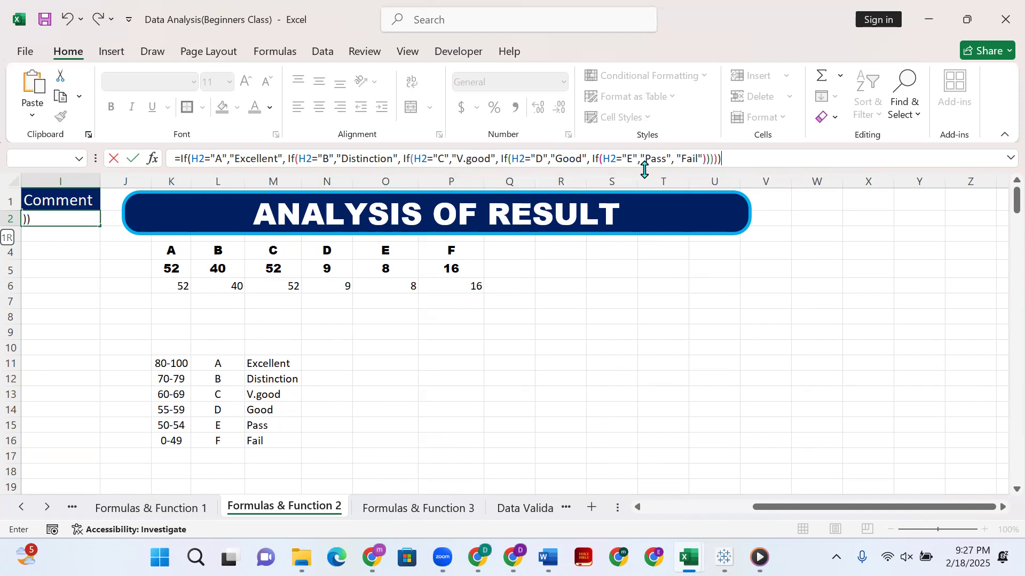
key("Return")
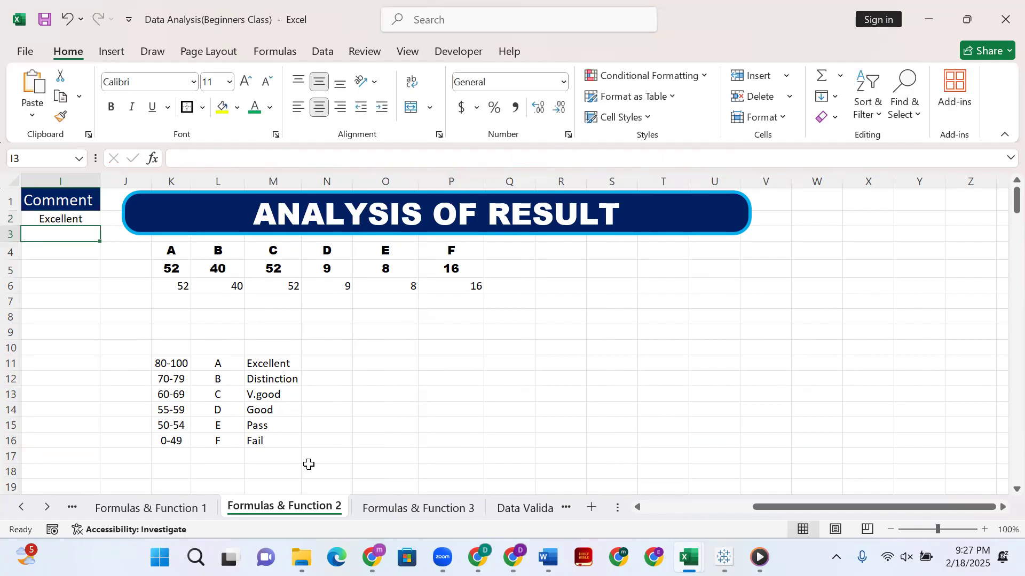
Fill the nested IF comment formula from I2 down the Comment column for all students.
left_click_drag(775, 515, 664, 513)
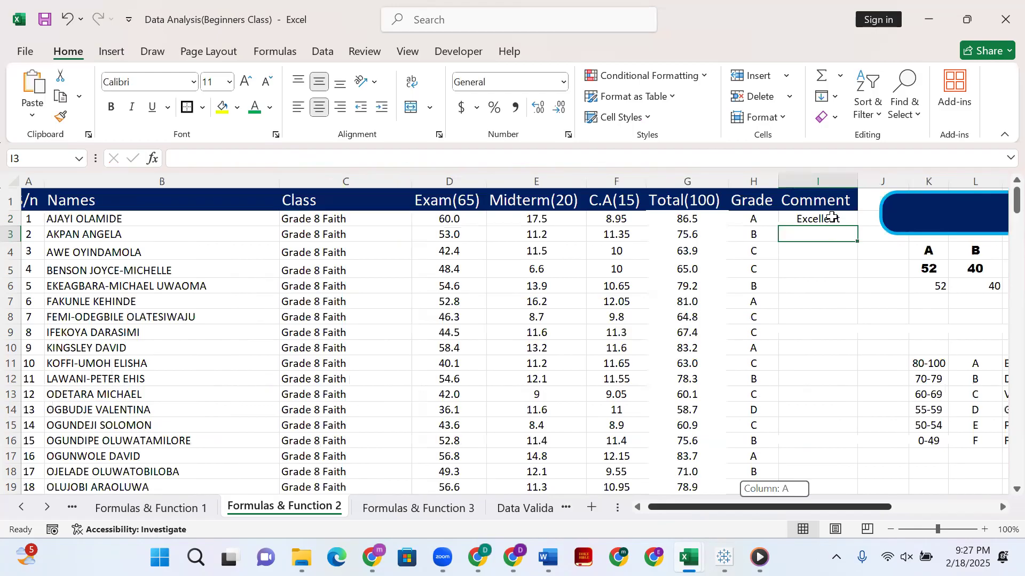
left_click_drag(831, 216, 830, 245)
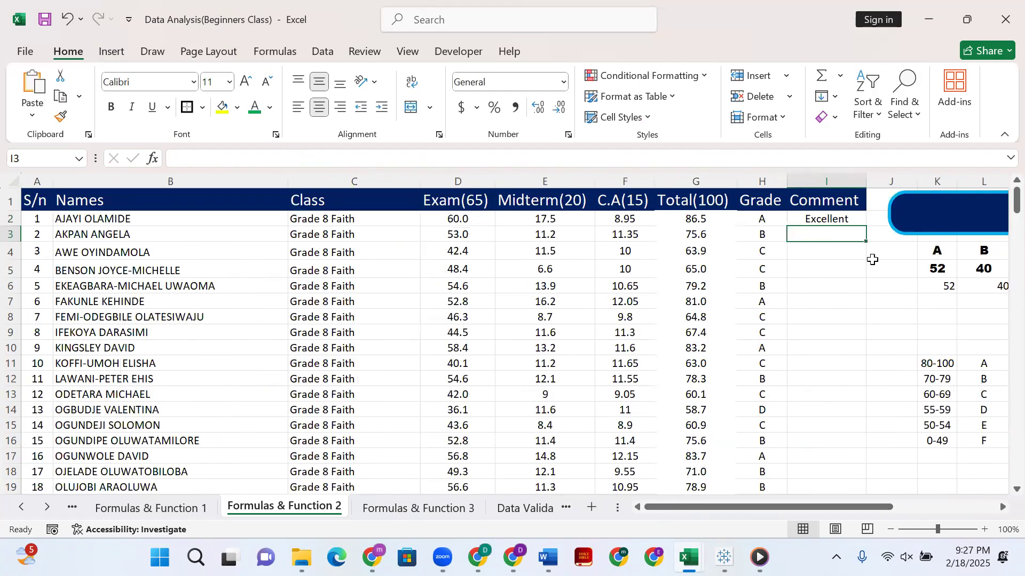
left_click(763, 241)
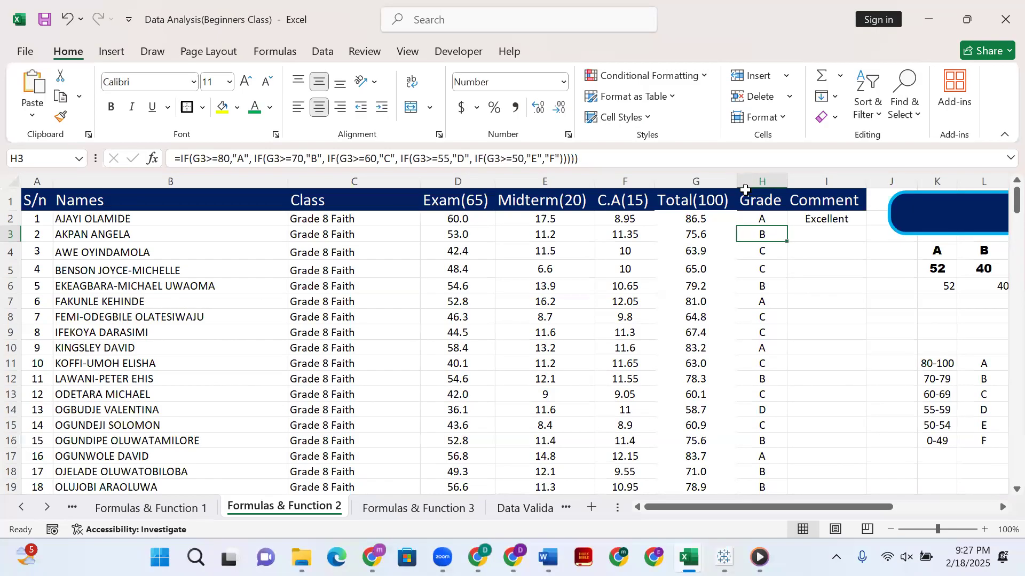
left_click(824, 234)
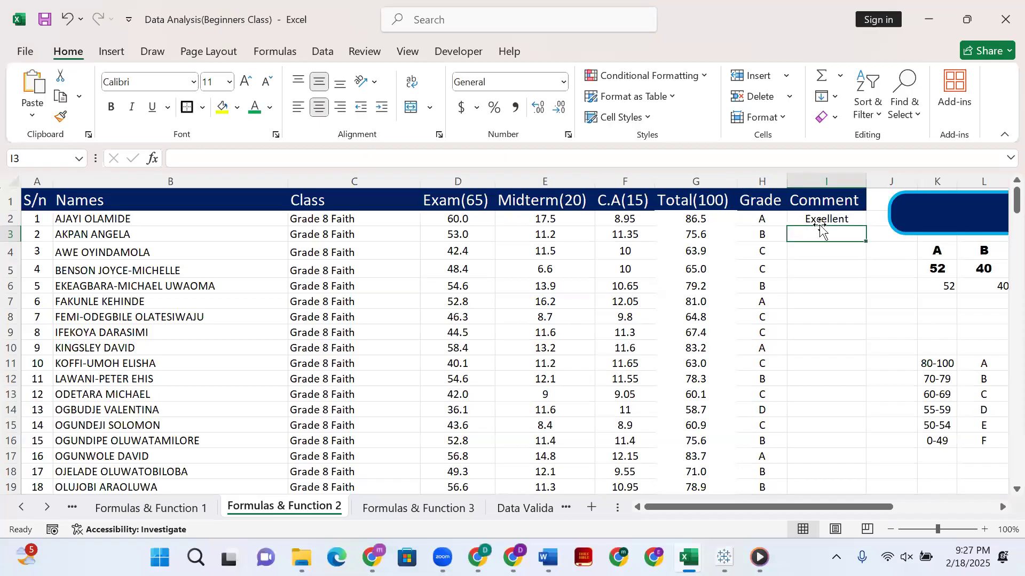
left_click(815, 223)
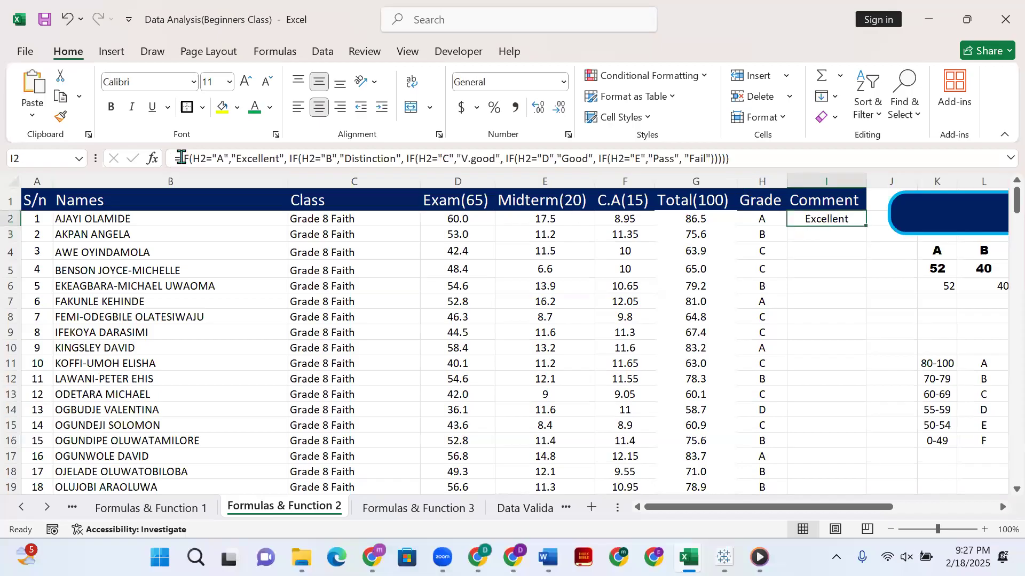
double_click(865, 228)
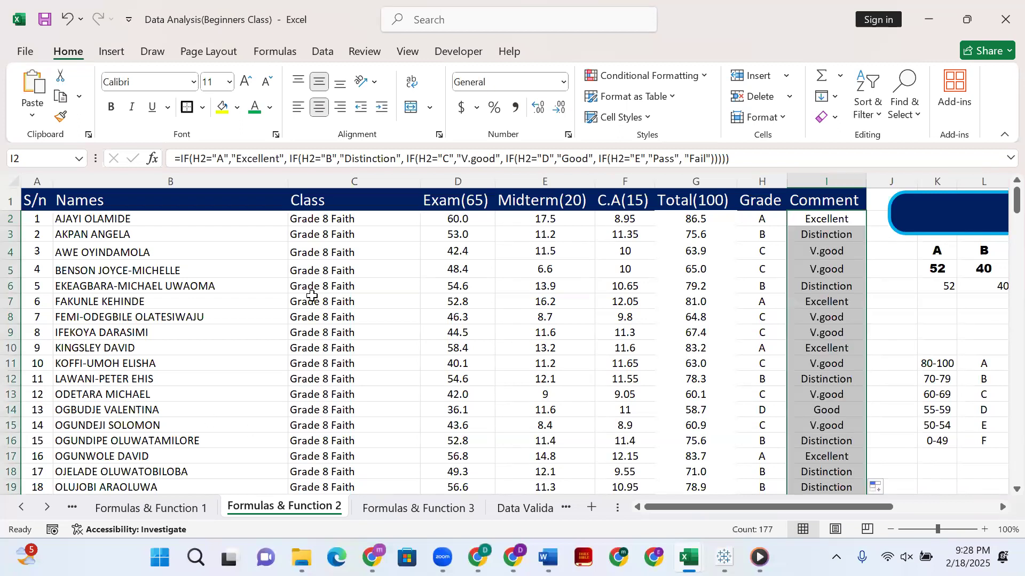
Extend the nested IF comment formula in column I two rows past the last student, down to I180.
scroll(782, 362, "down", 7)
scroll(783, 362, "down", 20)
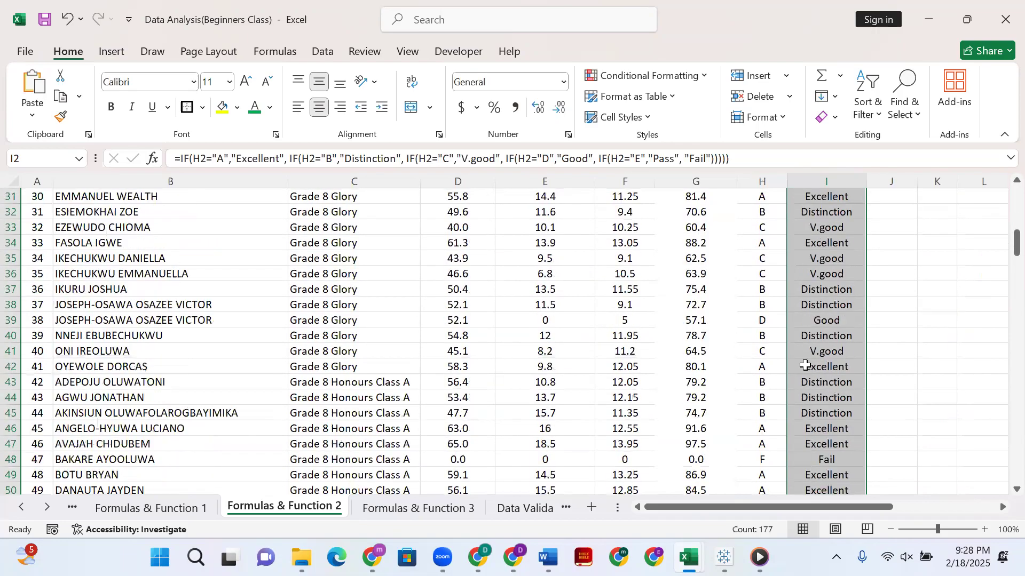
scroll(795, 369, "down", 7)
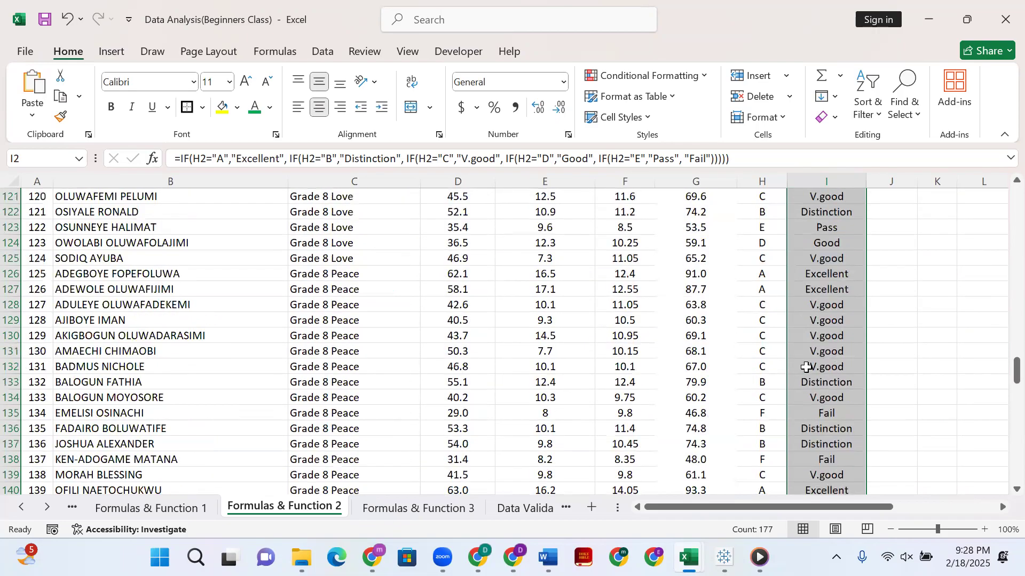
scroll(803, 320, "down", 19)
scroll(804, 289, "up", 1)
scroll(804, 290, "up", 2)
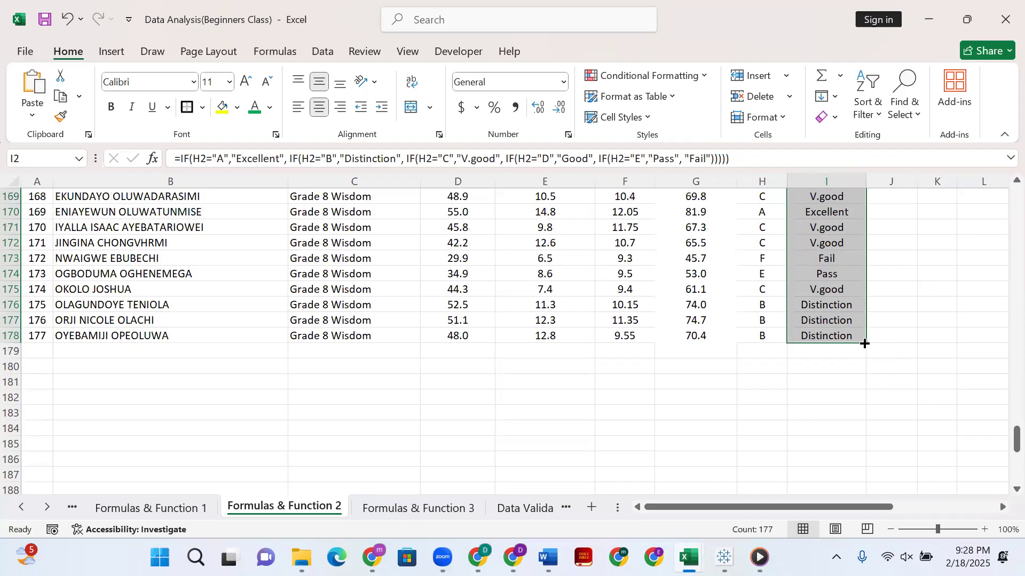
left_click_drag(864, 343, 865, 373)
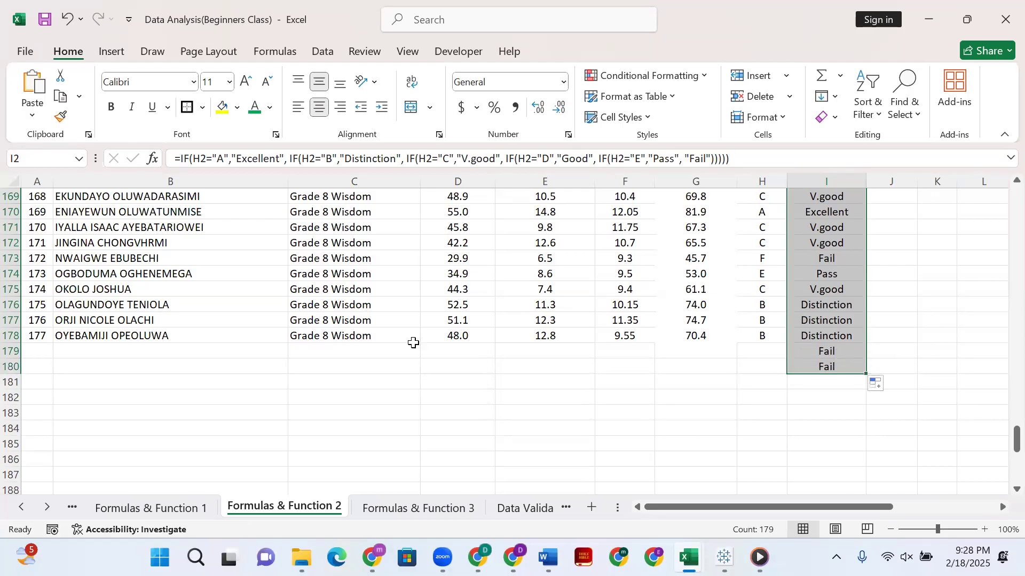
left_click(452, 351)
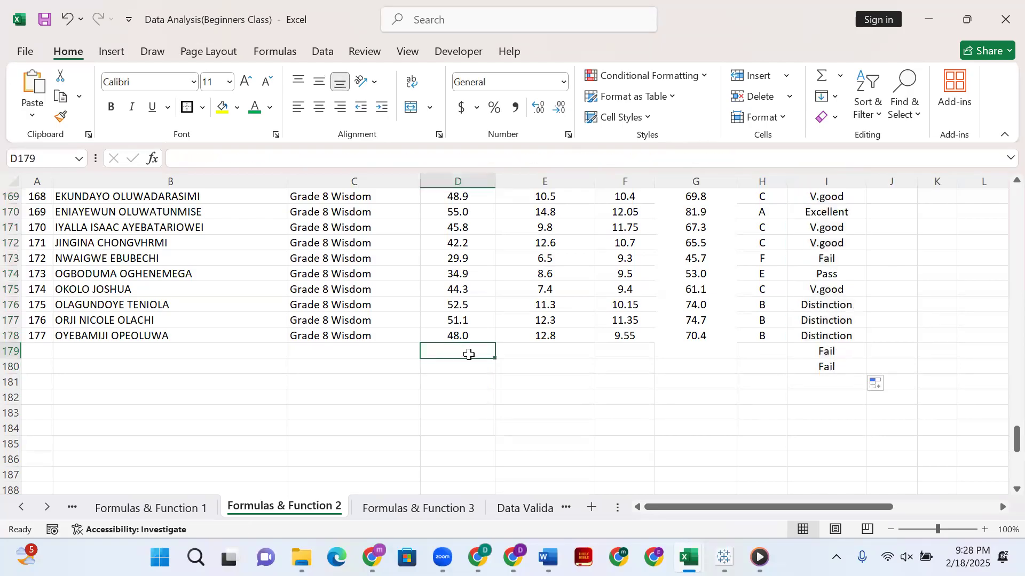
Fill the Total formula from G178 and the Grade formula from H178 down to row 180.
left_click(714, 338)
left_click_drag(736, 342, 734, 373)
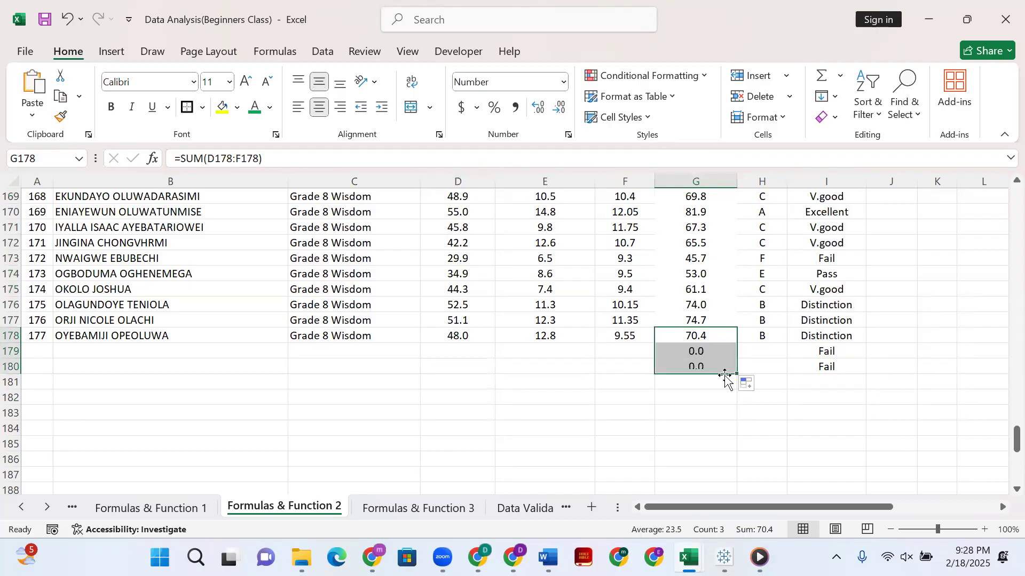
left_click(762, 338)
left_click_drag(787, 343, 729, 386)
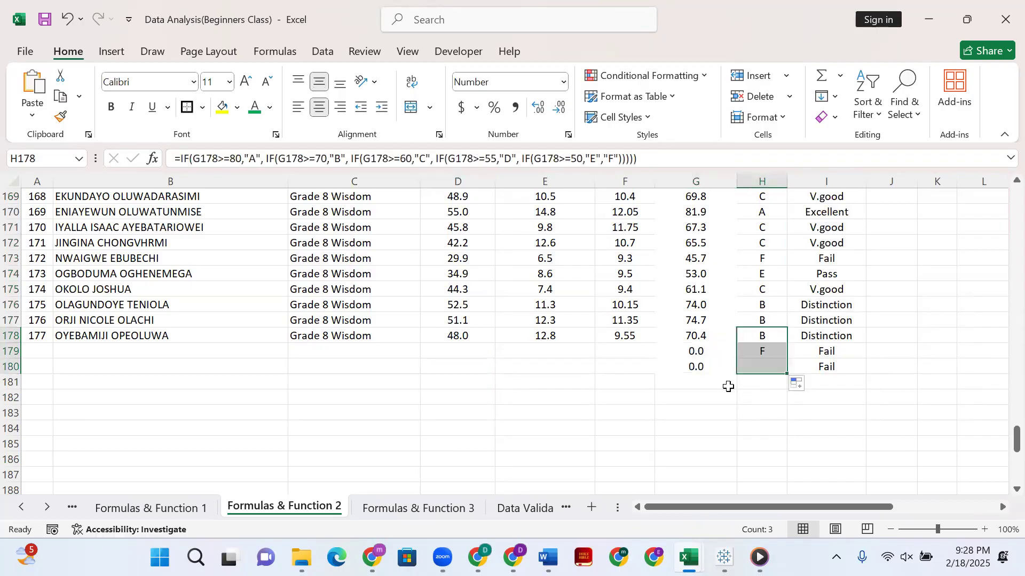
Enter test scores in row 179: 67 for Exam, 23 for Midterm and 19 for C.A.
left_click(635, 341)
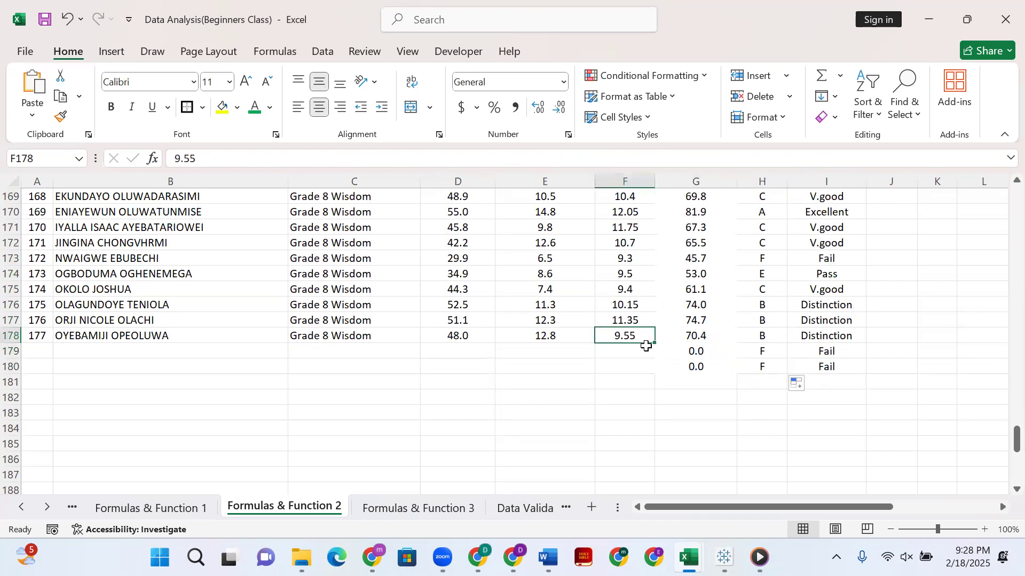
left_click(642, 350)
left_click(470, 349)
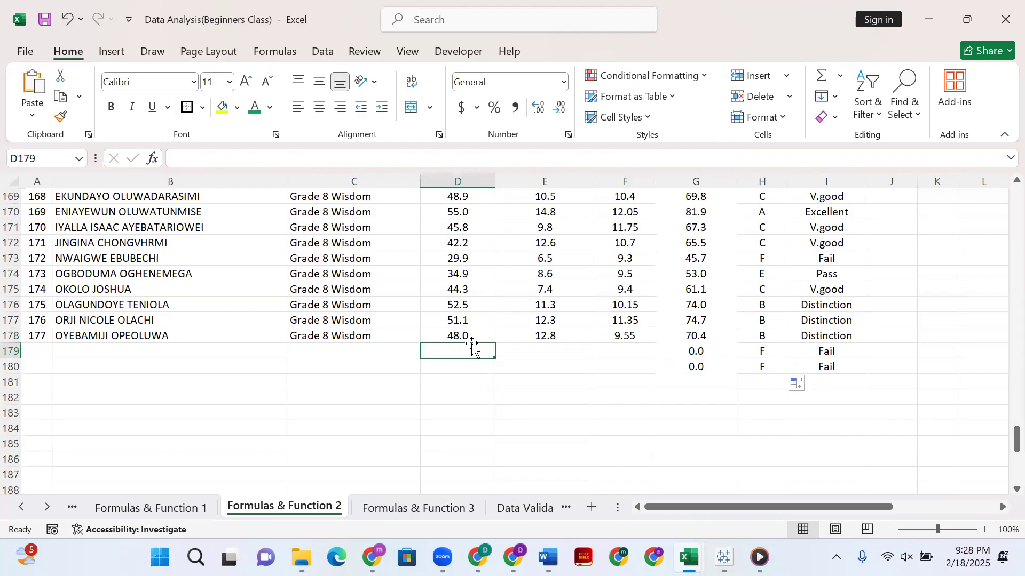
type("67")
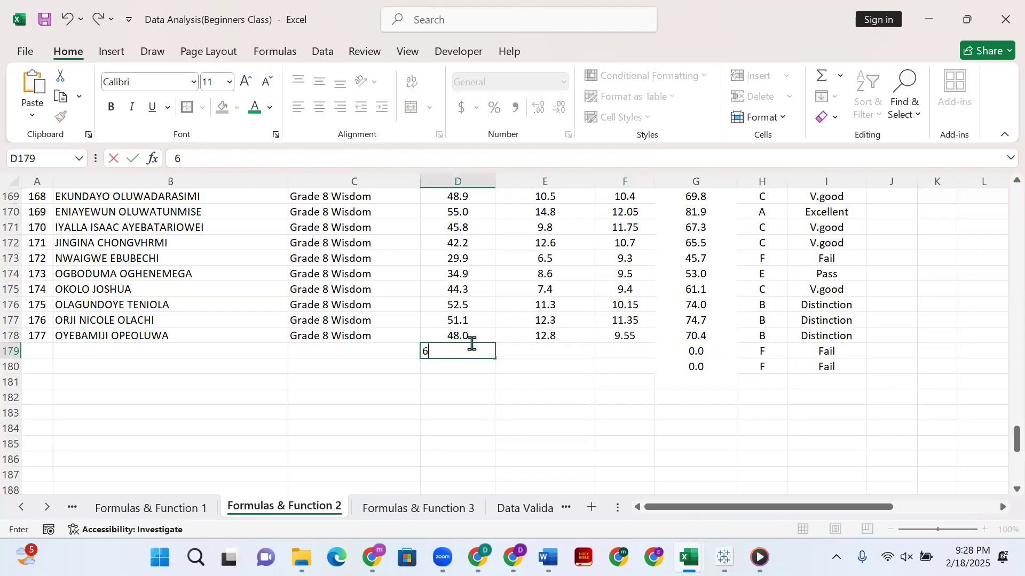
left_click(553, 351)
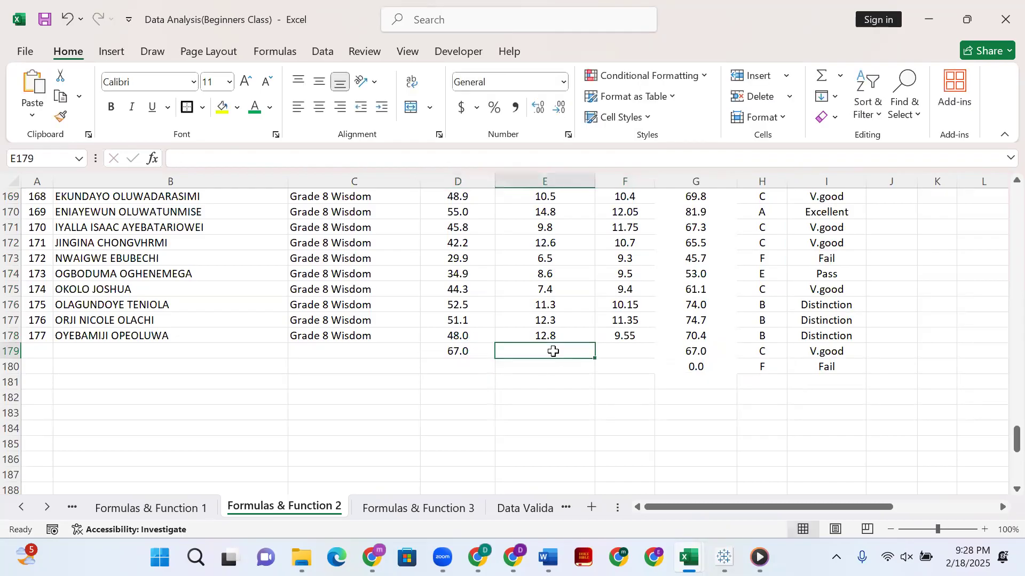
type("23")
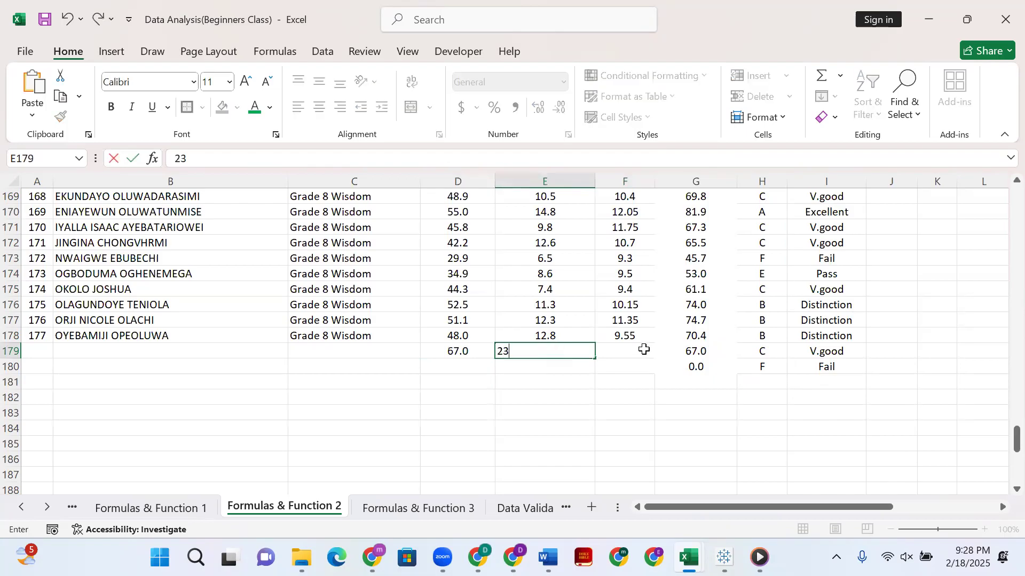
left_click(630, 349)
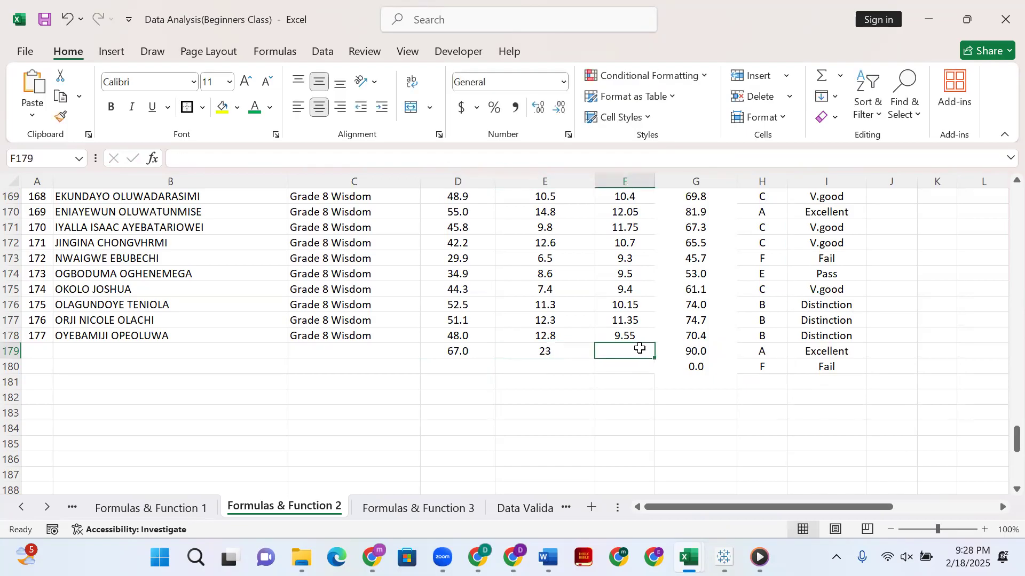
type("19")
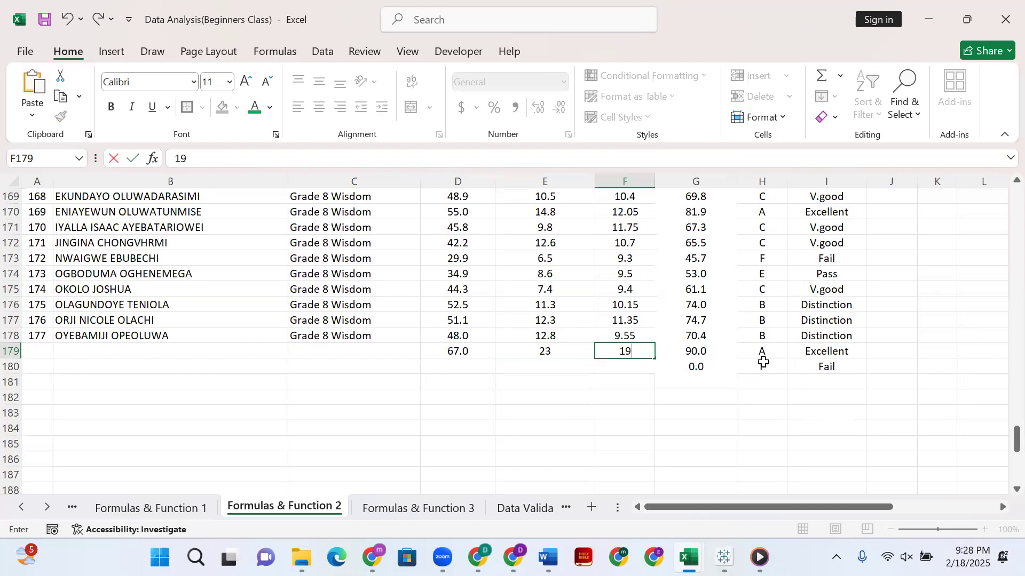
Enter test scores in row 180: 20 for Exam, 10 for Midterm and 5 for C.A.
left_click(459, 367)
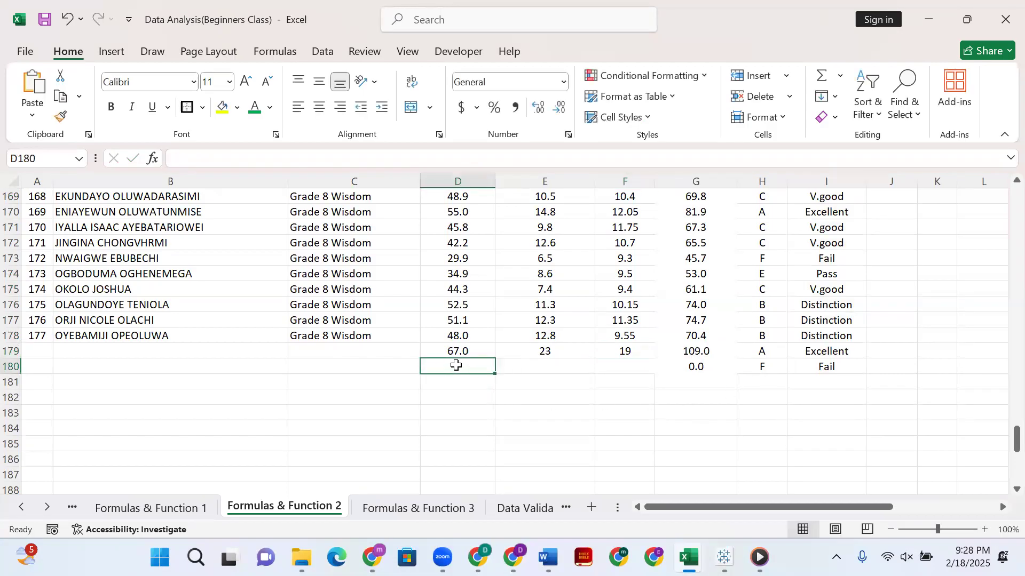
type("20")
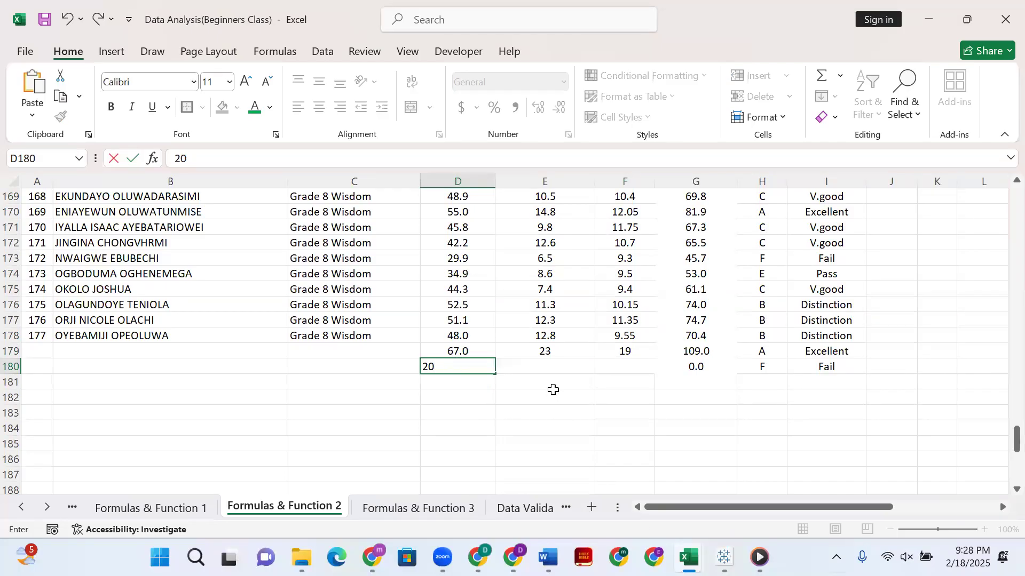
left_click_drag(552, 387, 552, 364)
left_click(552, 366)
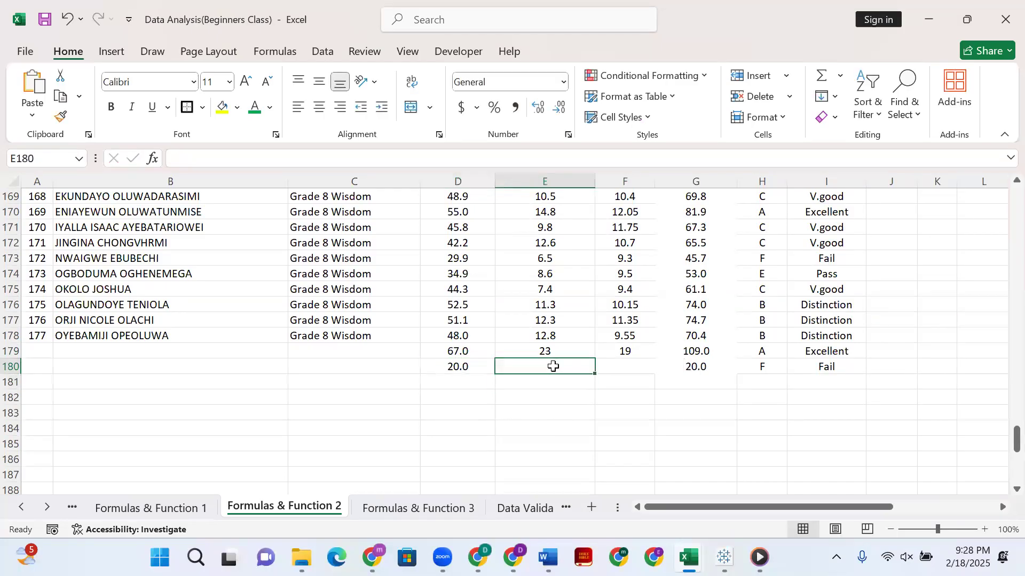
type("10")
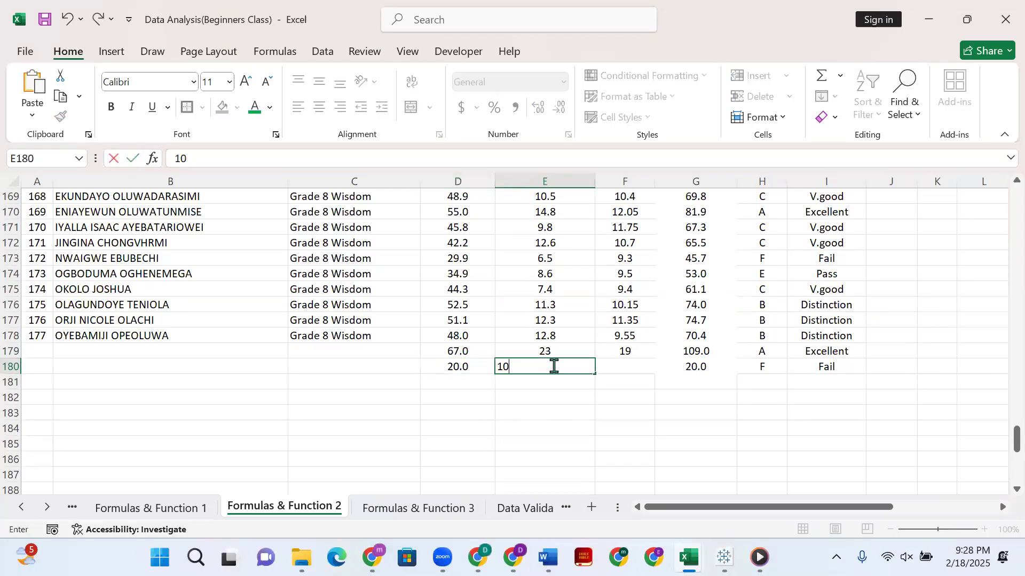
left_click(639, 367)
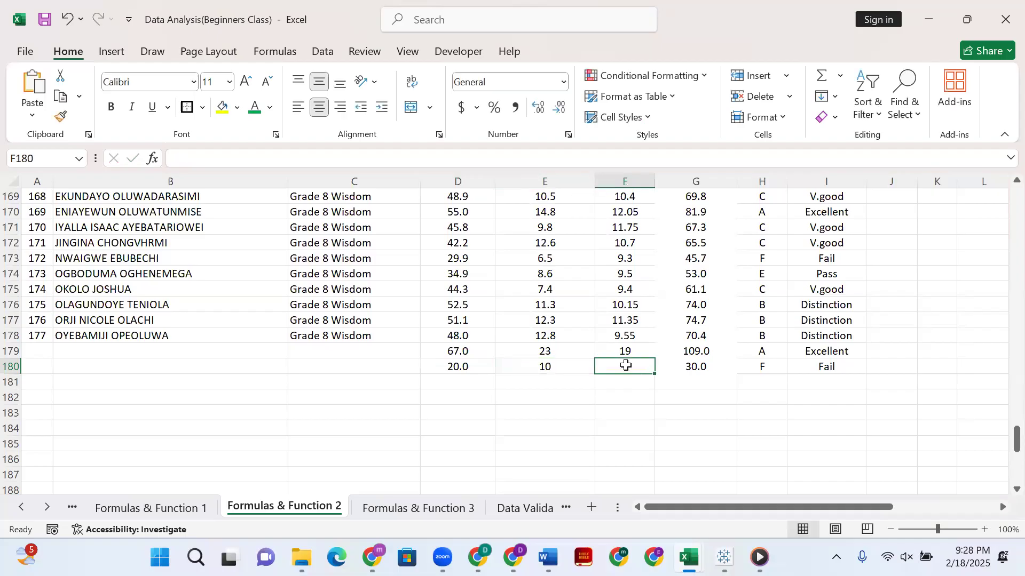
type("5")
key("Return")
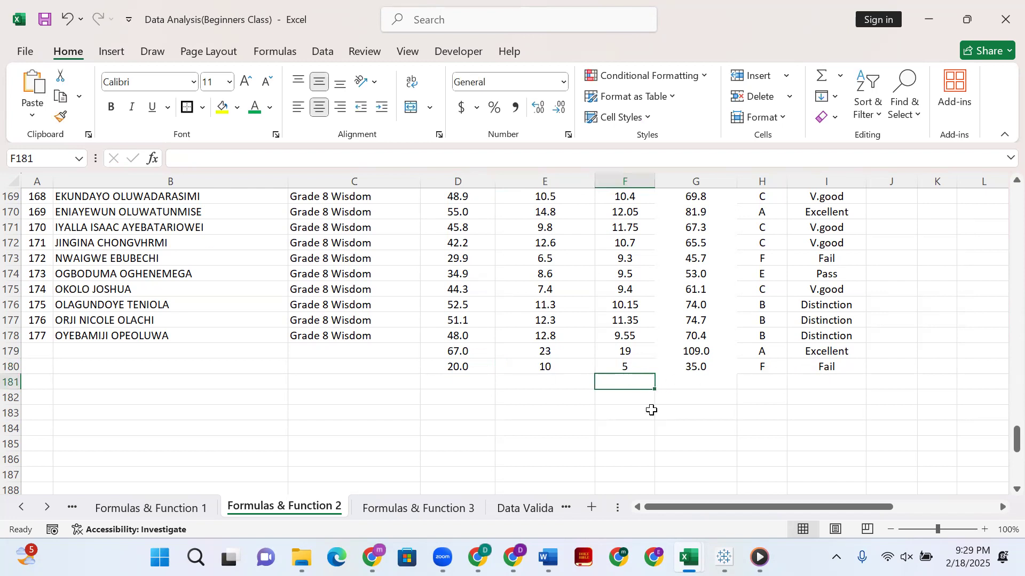
Review the comments of the last rows and inspect the nested IF formula in I180.
scroll(579, 322, "up", 9)
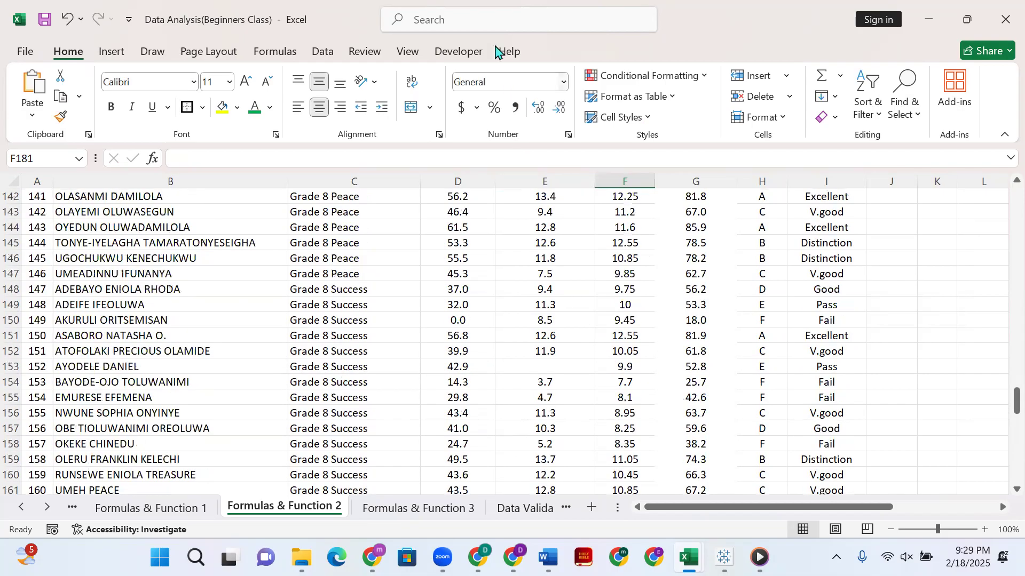
scroll(843, 315, "down", 10)
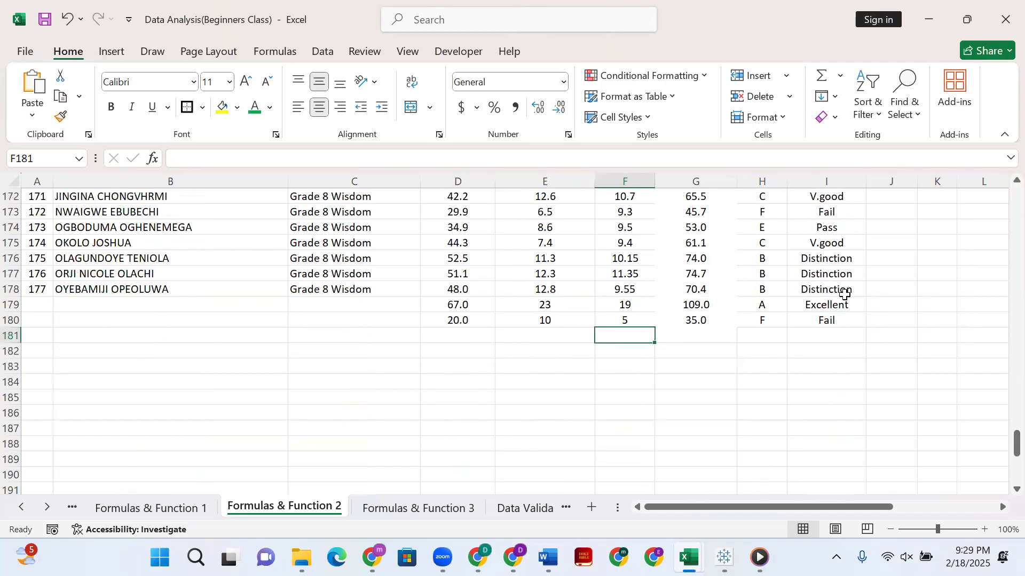
left_click(841, 212)
left_click(858, 319)
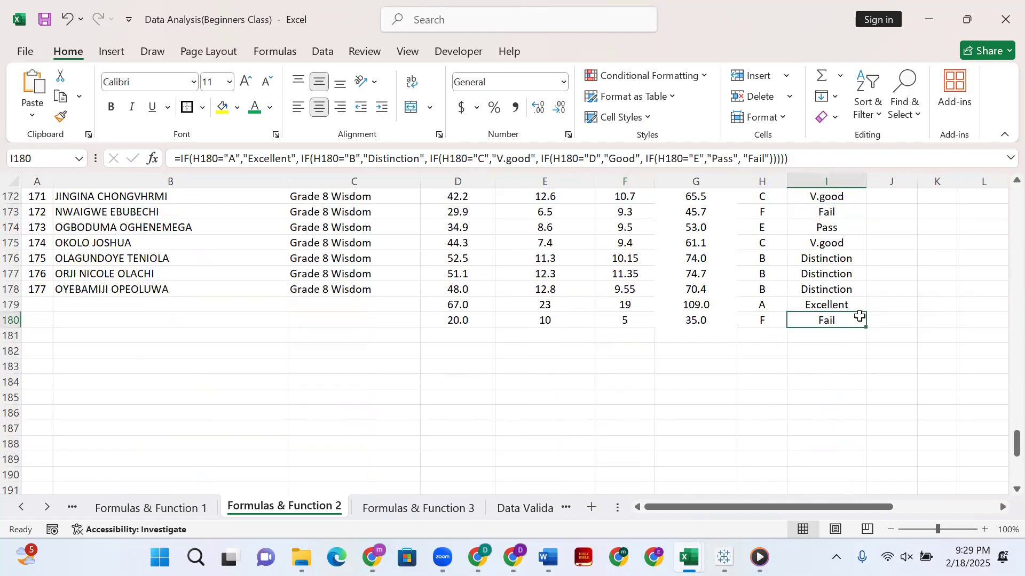
mouse_move(867, 329)
left_mouse_down()
mouse_move(864, 434)
mouse_move(863, 322)
left_mouse_up()
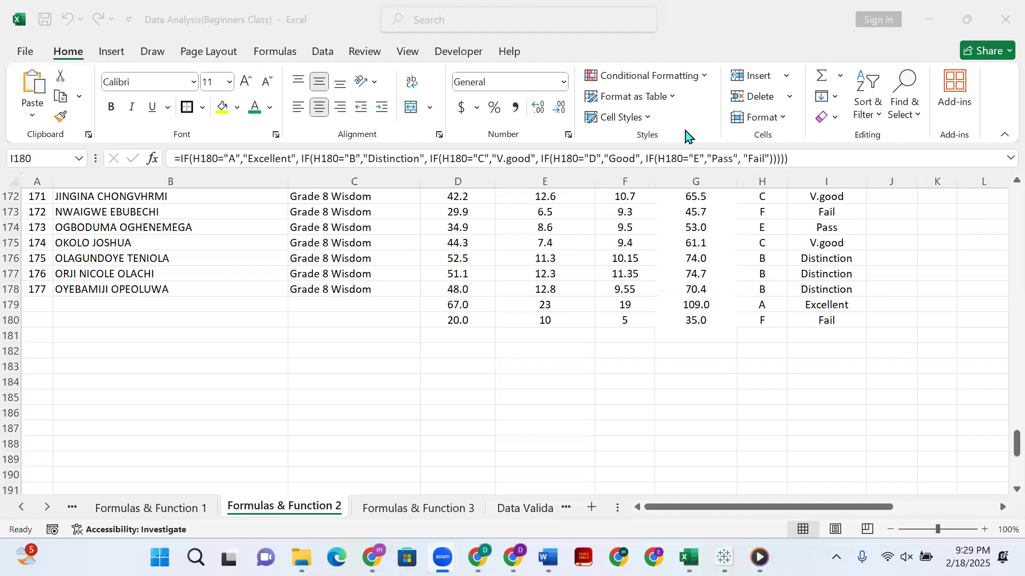
Compare the score, grade and comment key in K11:M16 with the nested IF comment formula in I4.
scroll(764, 277, "up", 11)
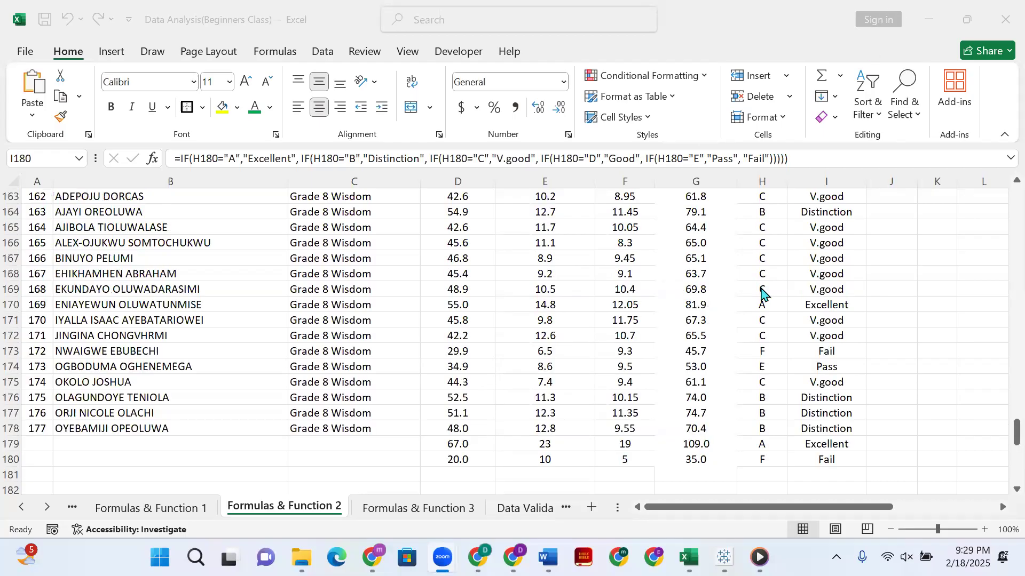
scroll(762, 275, "up", 20)
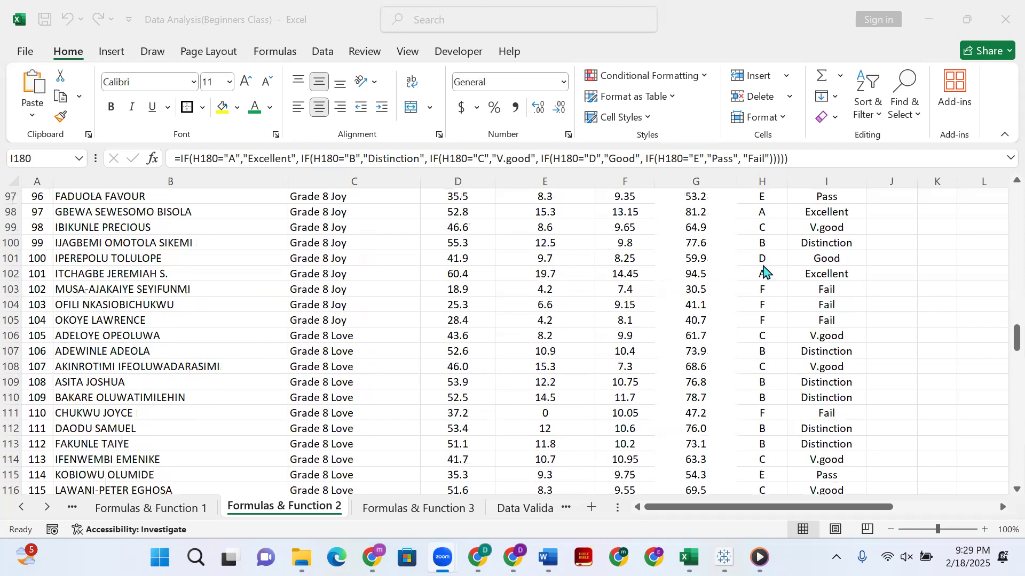
scroll(860, 307, "up", 20)
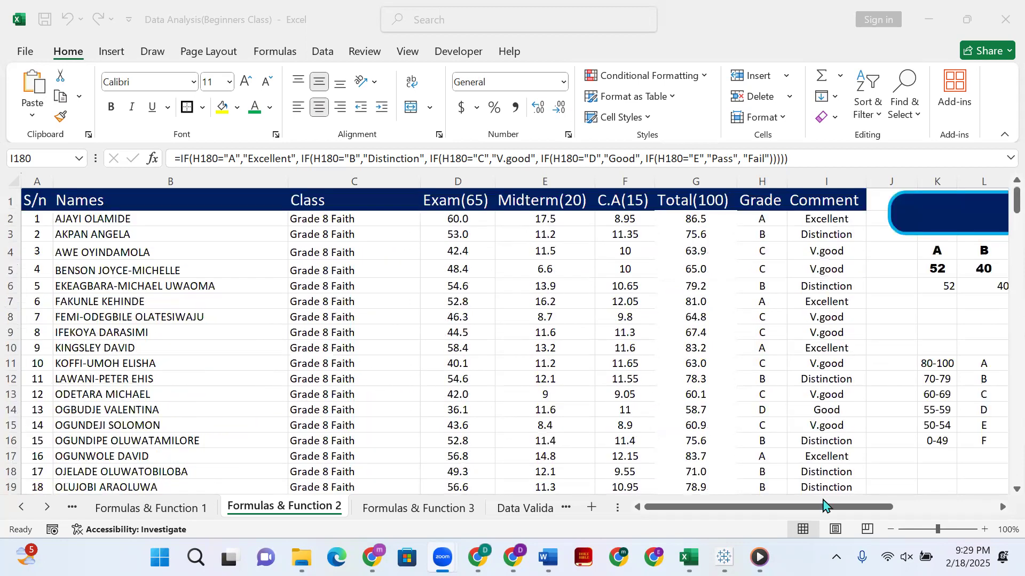
left_click(821, 508)
left_click_drag(821, 508, 736, 359)
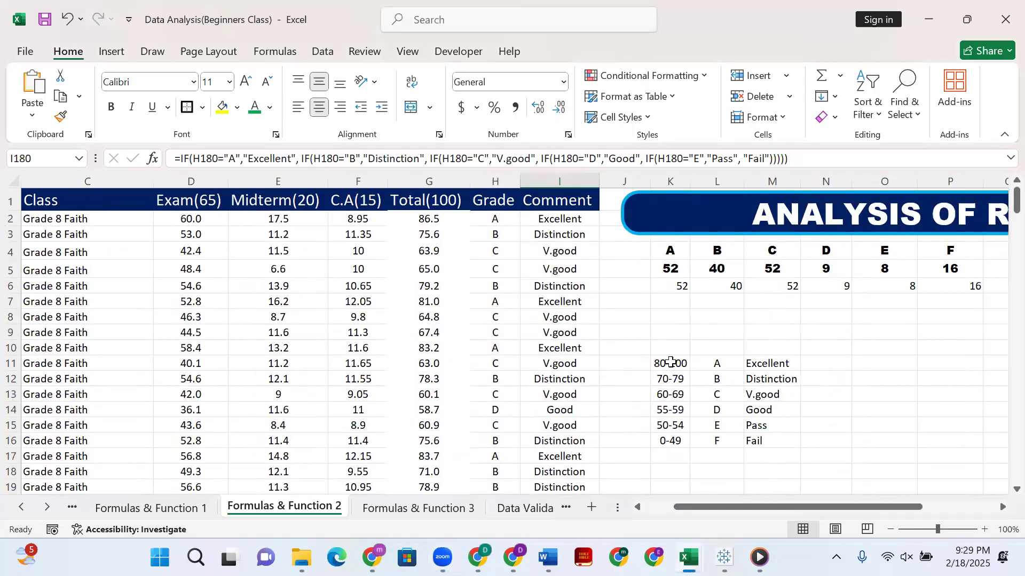
left_click(670, 365)
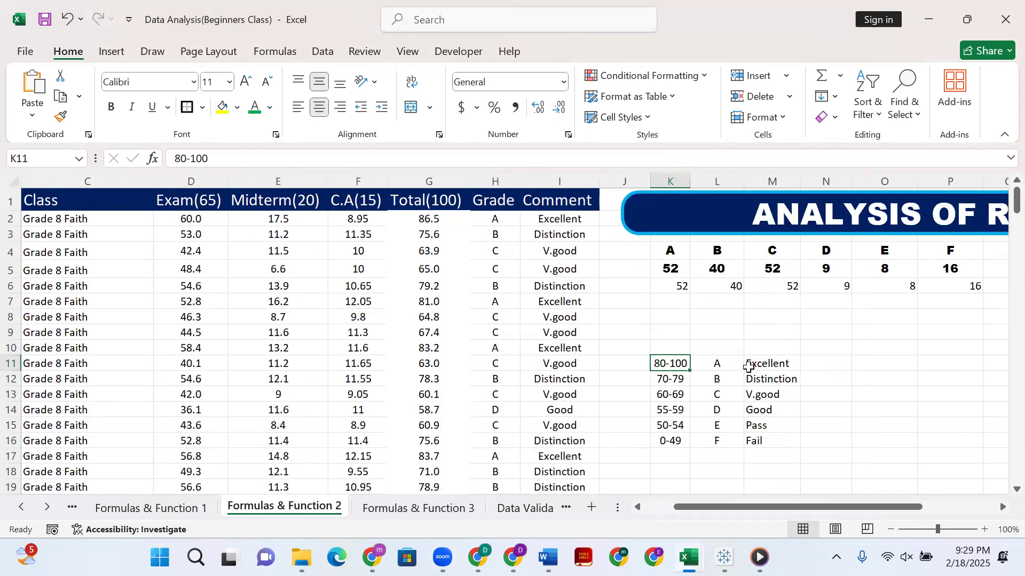
left_click(749, 366)
left_click(562, 253)
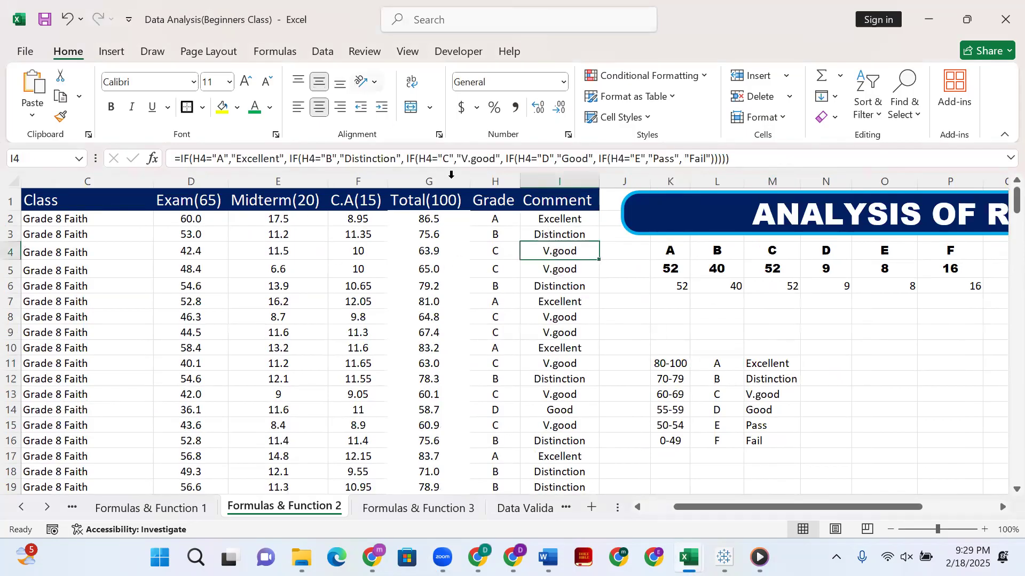
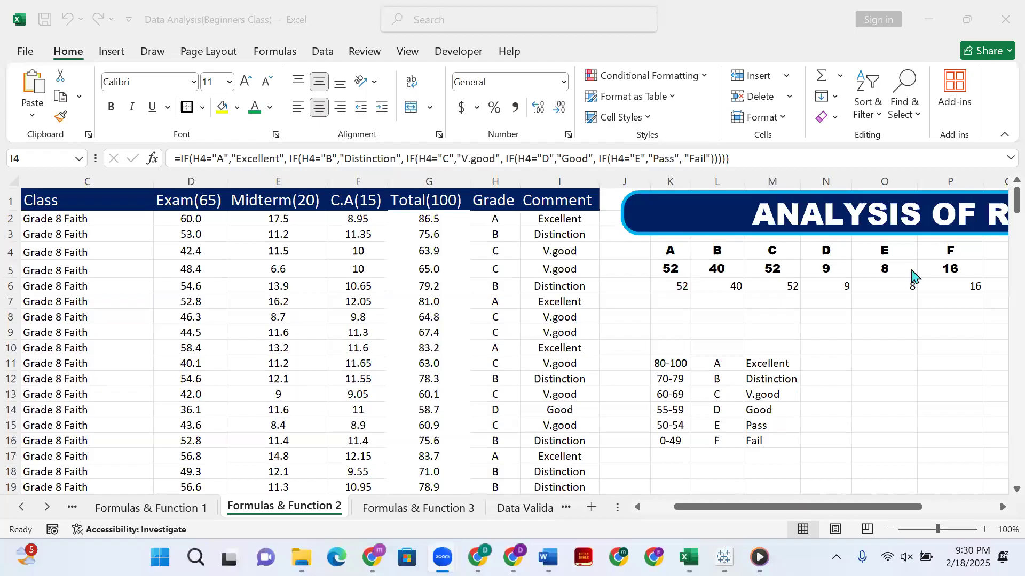
Inspect the COUNTIF formulas that count grade A in K5 and K6.
left_click(671, 268)
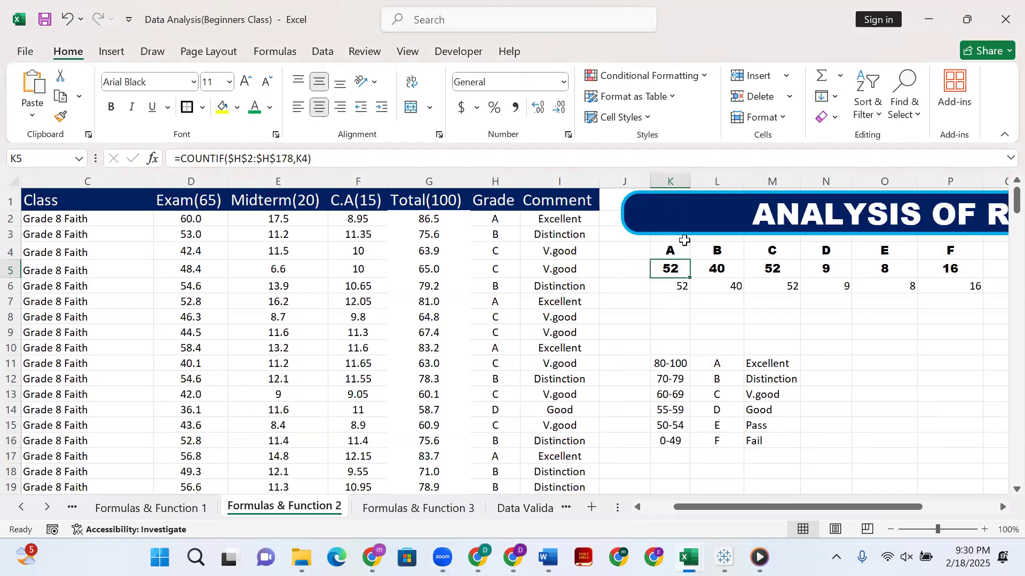
left_click(667, 309)
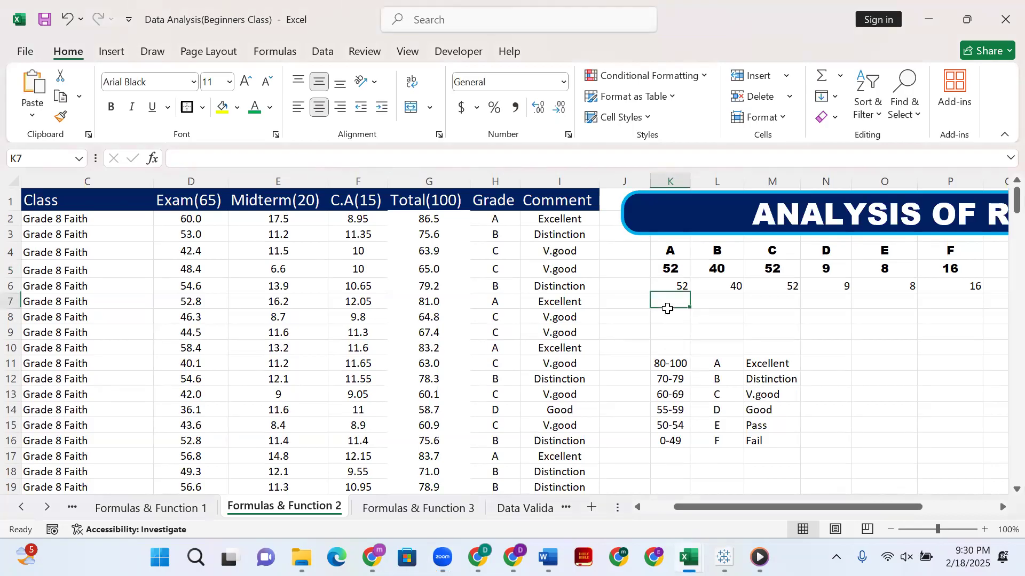
left_click(428, 180)
left_click(676, 301)
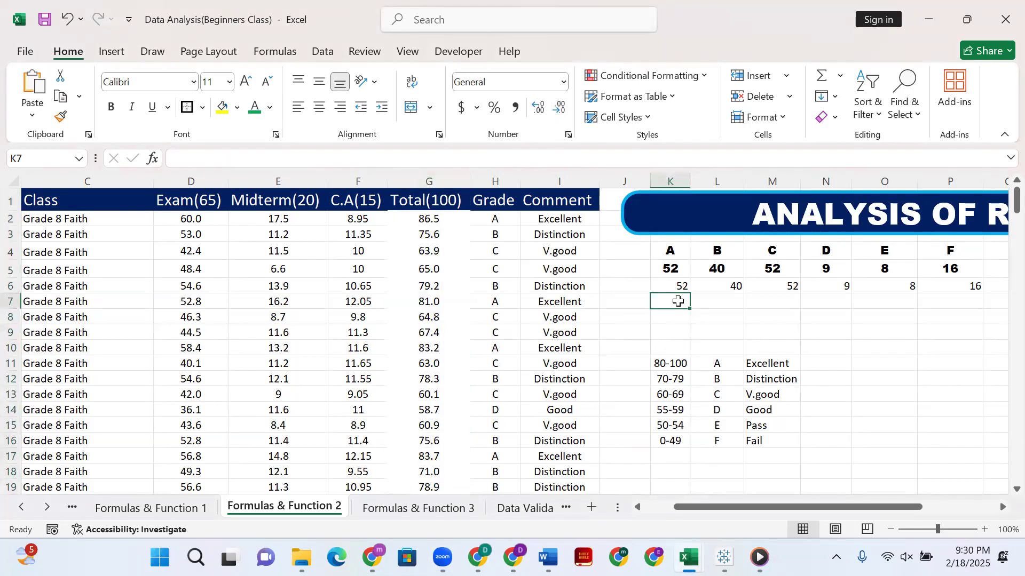
left_click(673, 288)
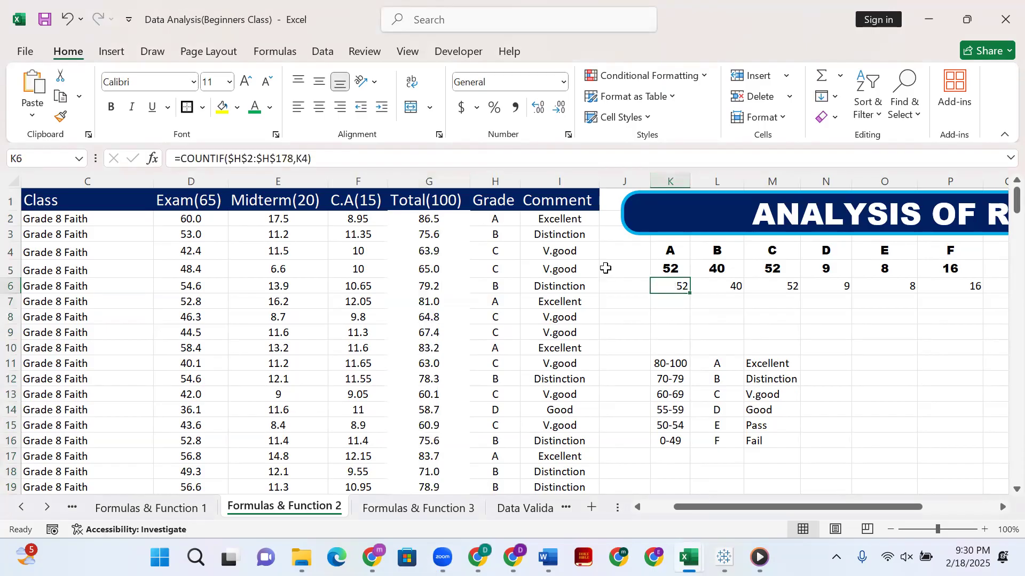
left_click(306, 159)
left_click_drag(312, 158, 174, 158)
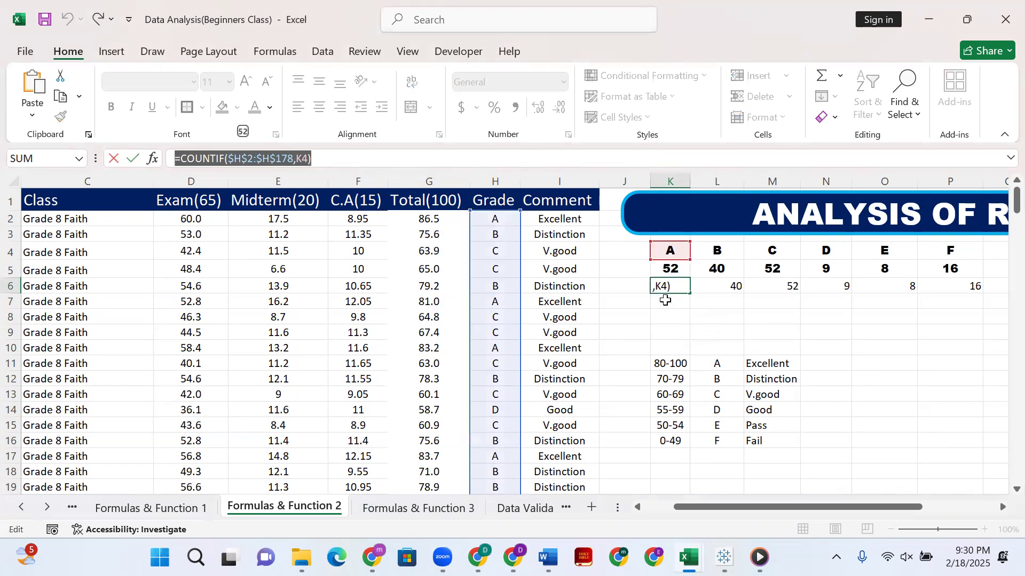
type("=")
left_click(674, 303)
left_click(679, 316)
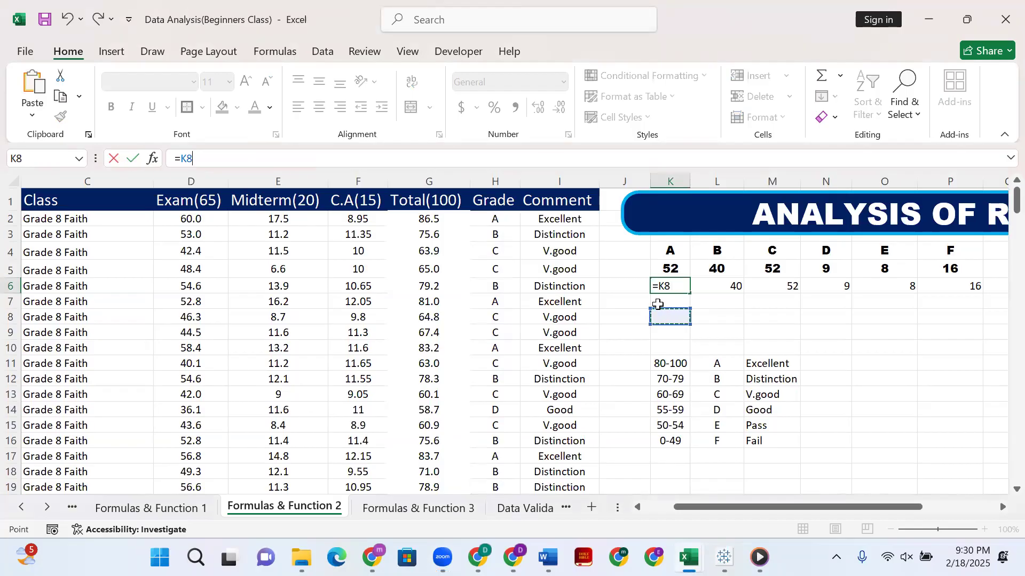
key("Escape")
Count the grade A entries of the whole Grade column in K7 with =COUNTIF(H:H,K4).
left_click(676, 315)
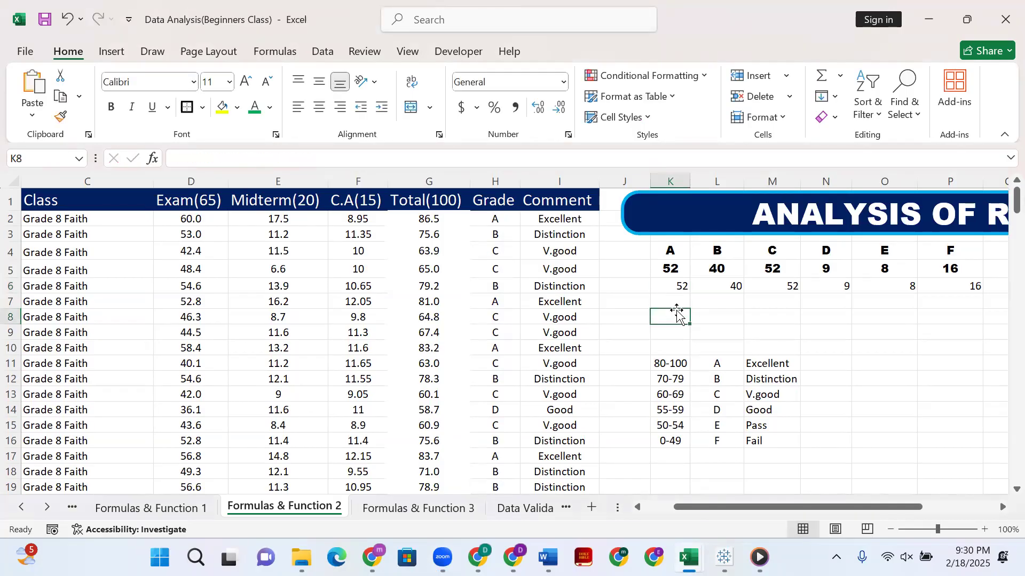
left_click(676, 304)
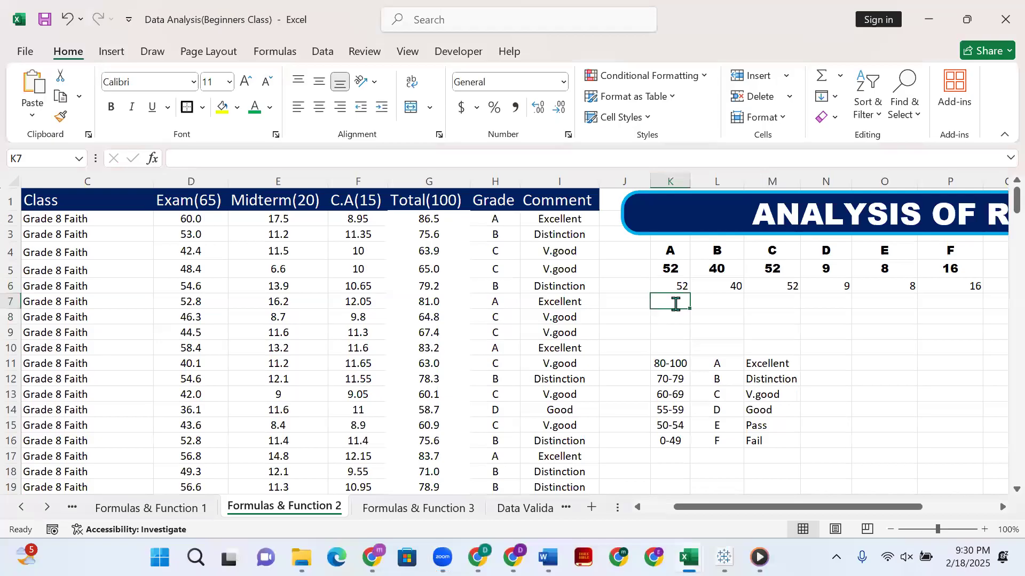
type("=count")
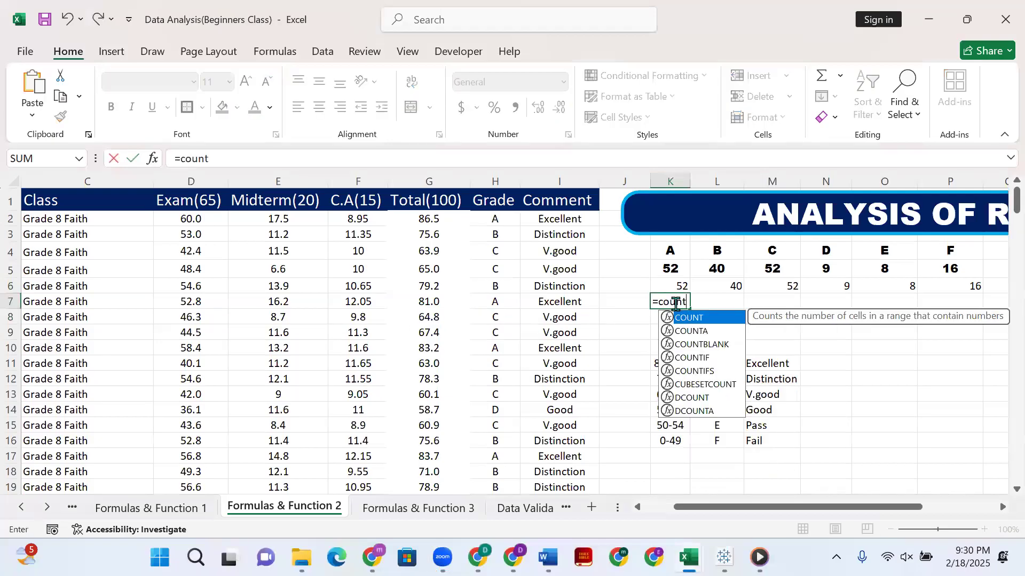
type("if(")
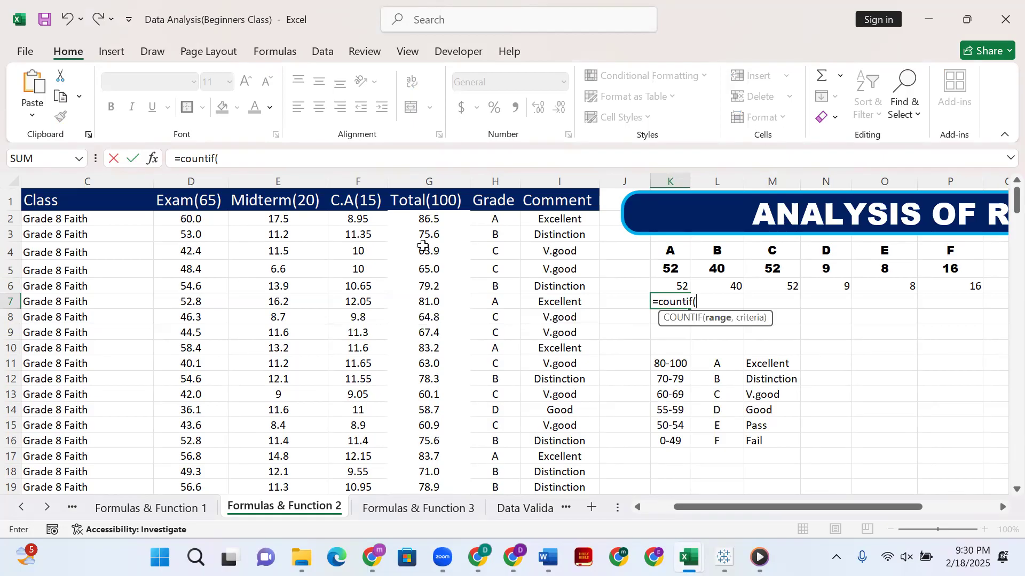
left_click(503, 173)
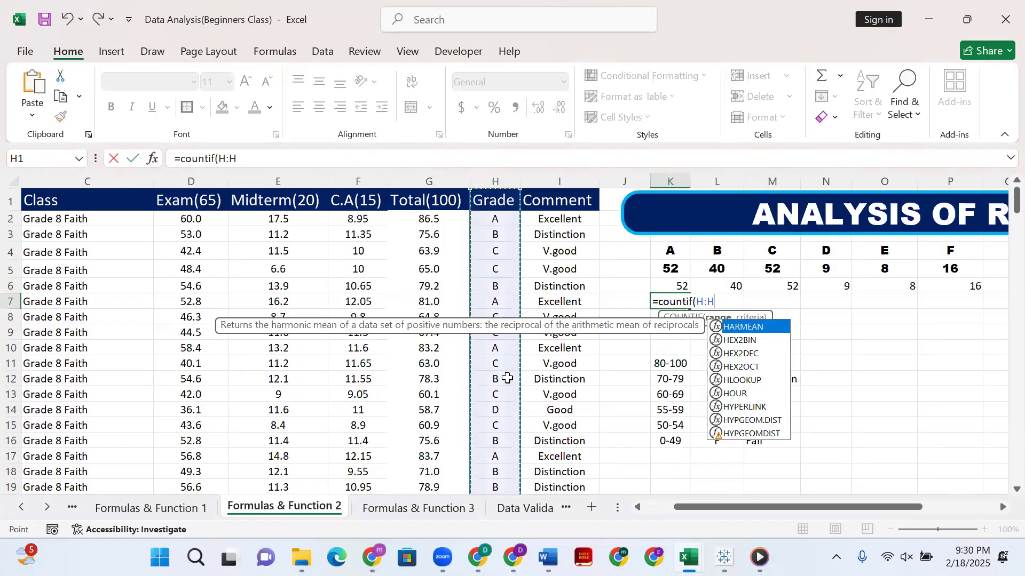
scroll(508, 378, "down", 1)
scroll(508, 378, "up", 1)
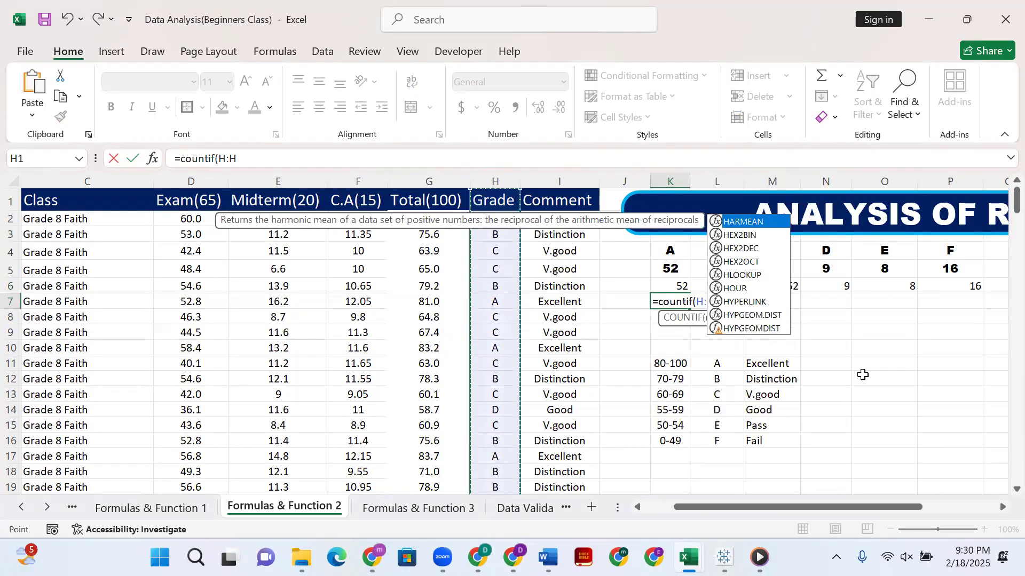
type(",")
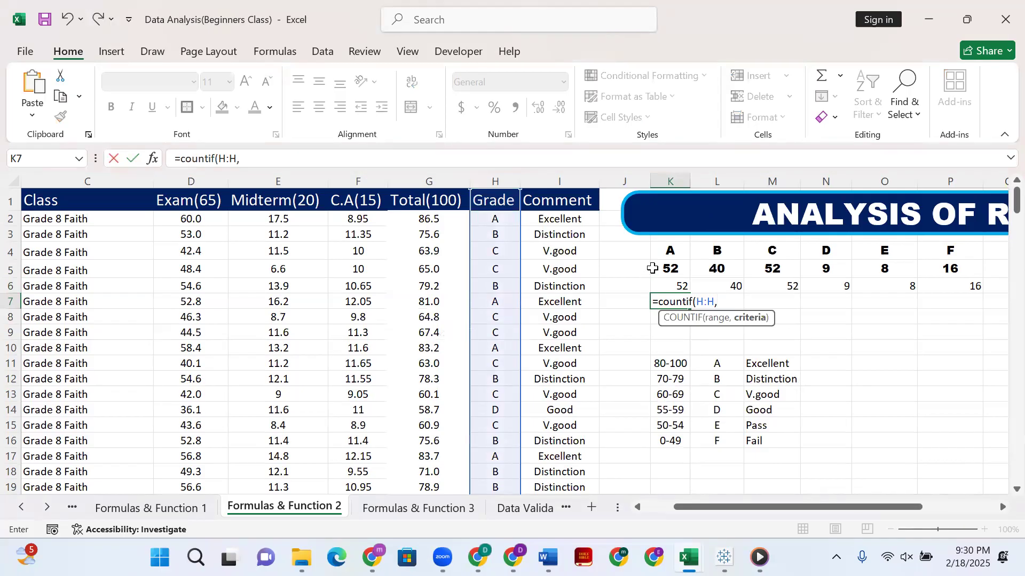
left_click(672, 252)
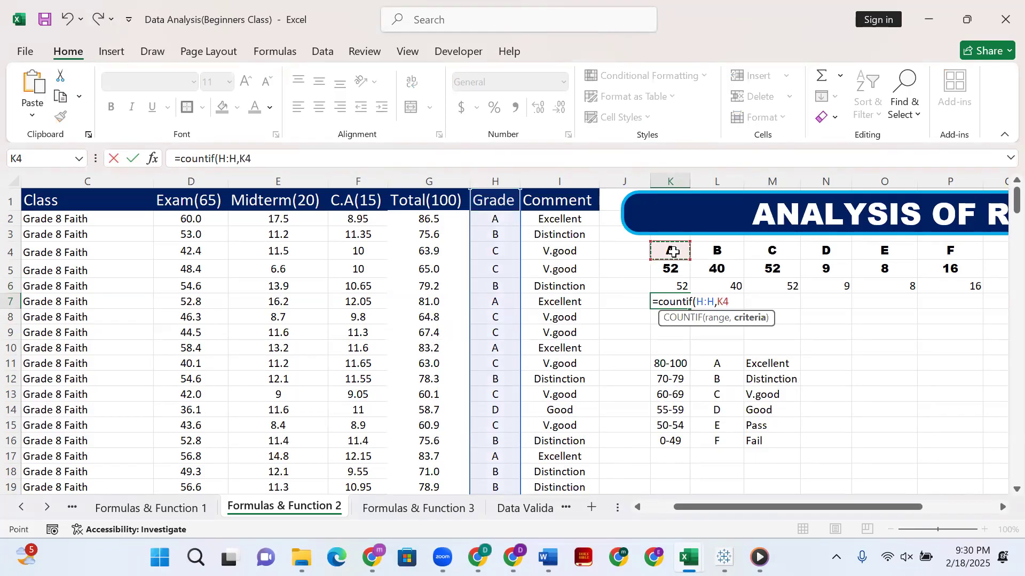
type(")")
key("Return")
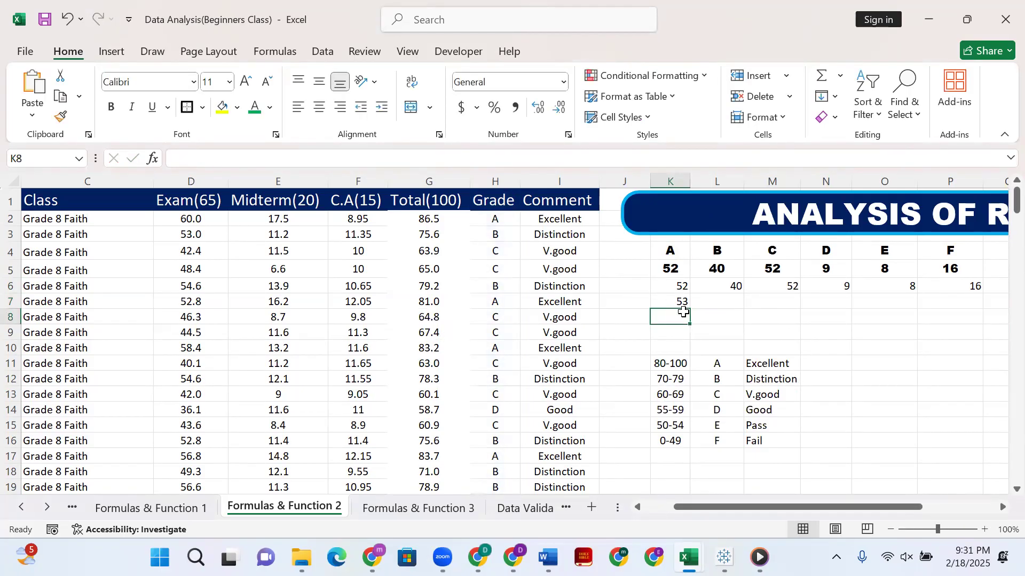
Check the K7 count against the Grade column down to the extra rows 179 and 180, inspecting the grade formula in H179.
left_click(675, 302)
scroll(478, 448, "down", 14)
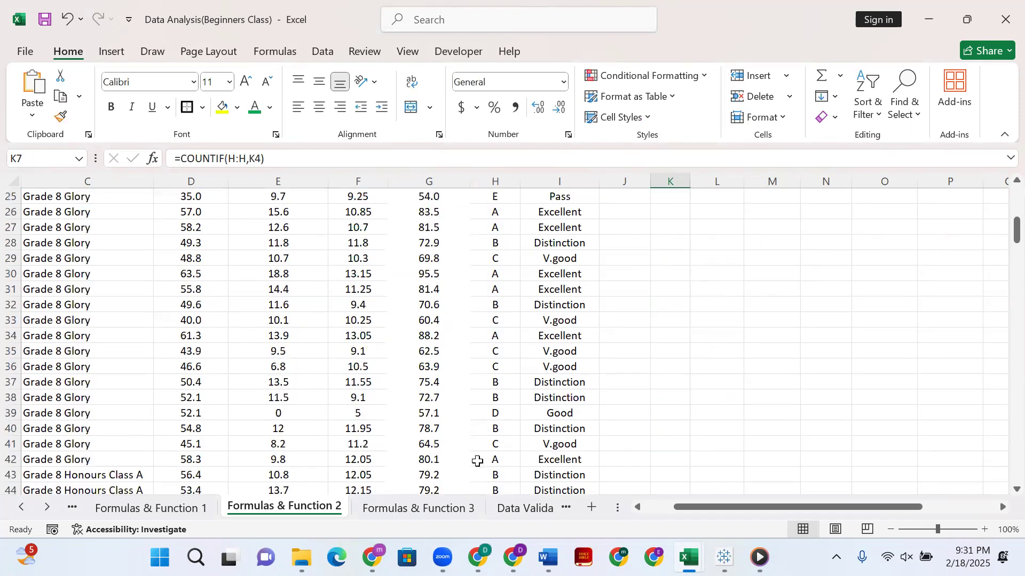
scroll(484, 424, "down", 20)
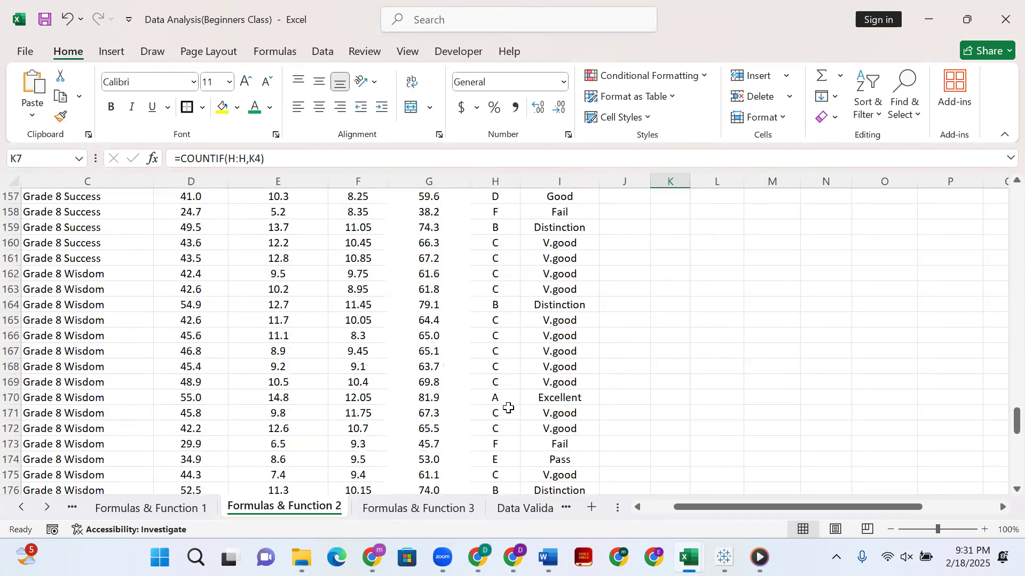
scroll(511, 315, "up", 10)
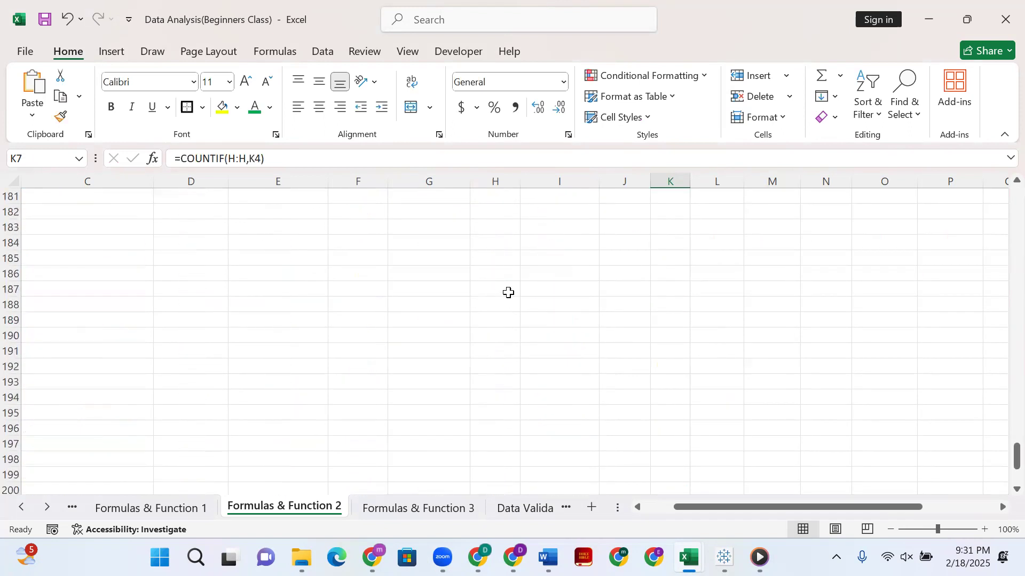
left_click(493, 401)
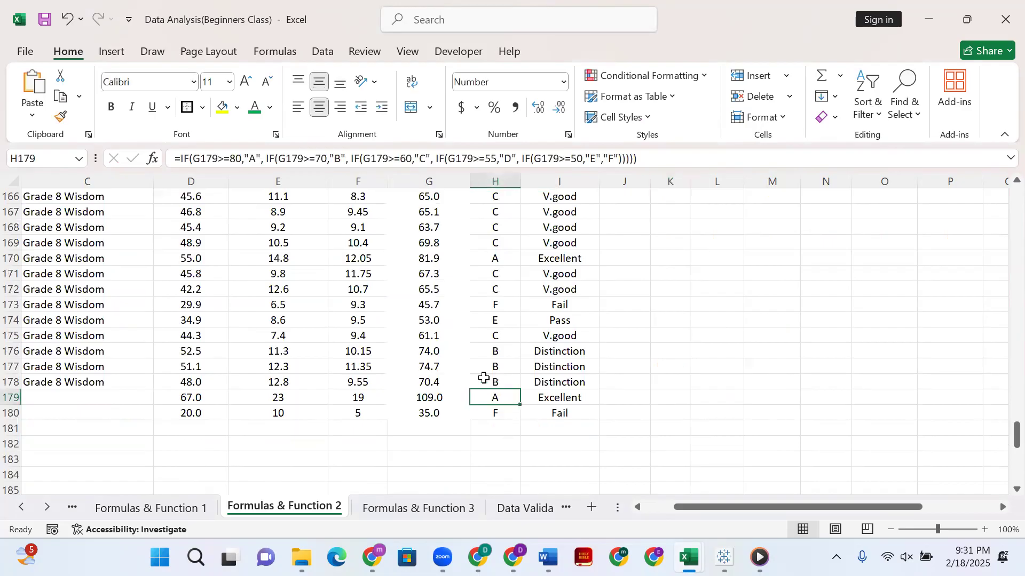
scroll(501, 397, "up", 16)
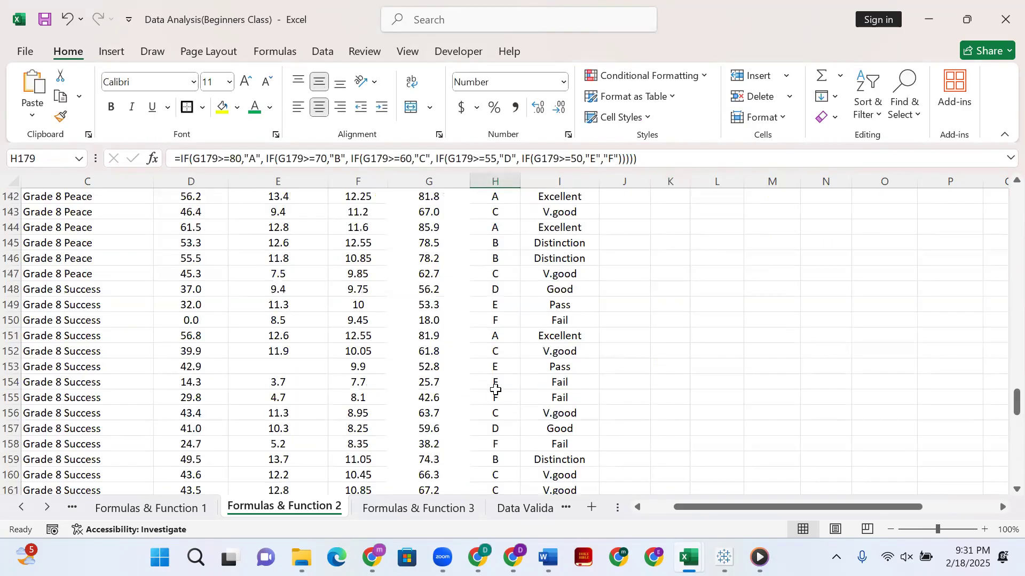
scroll(502, 387, "up", 20)
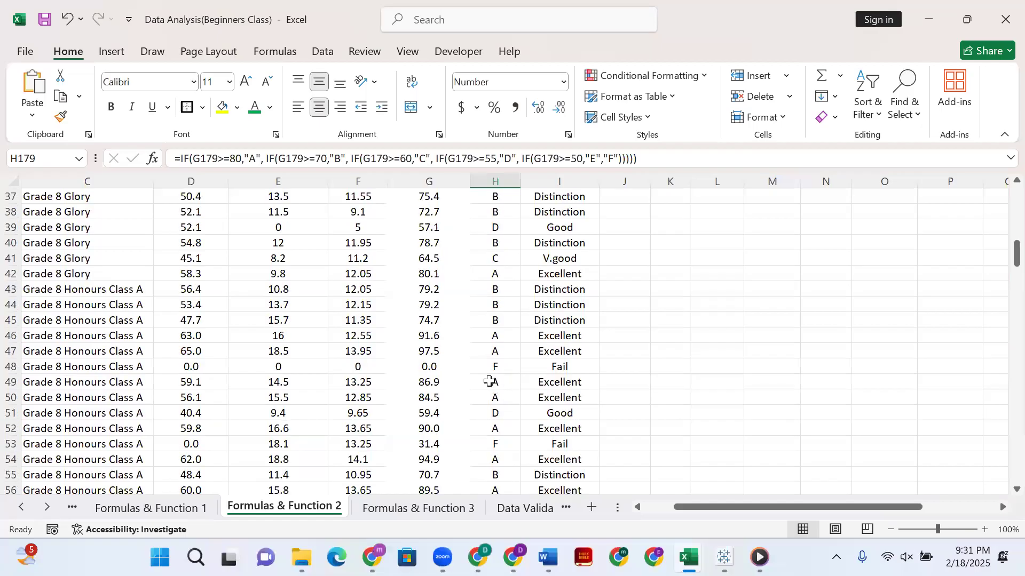
scroll(671, 317, "up", 12)
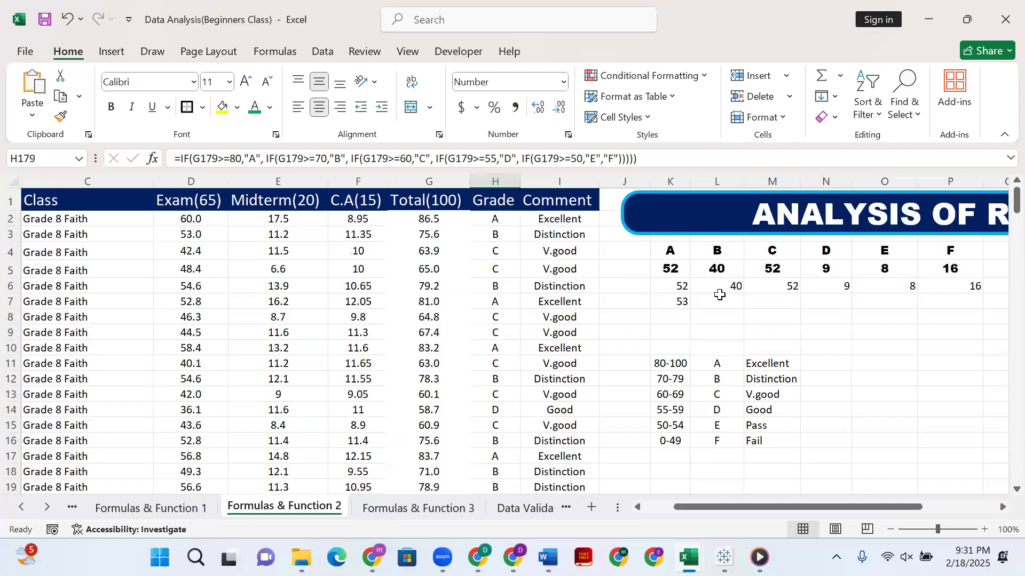
Count the grade B entries of the whole Grade column in L7 with =COUNTIF(H:H,L4).
left_click(732, 302)
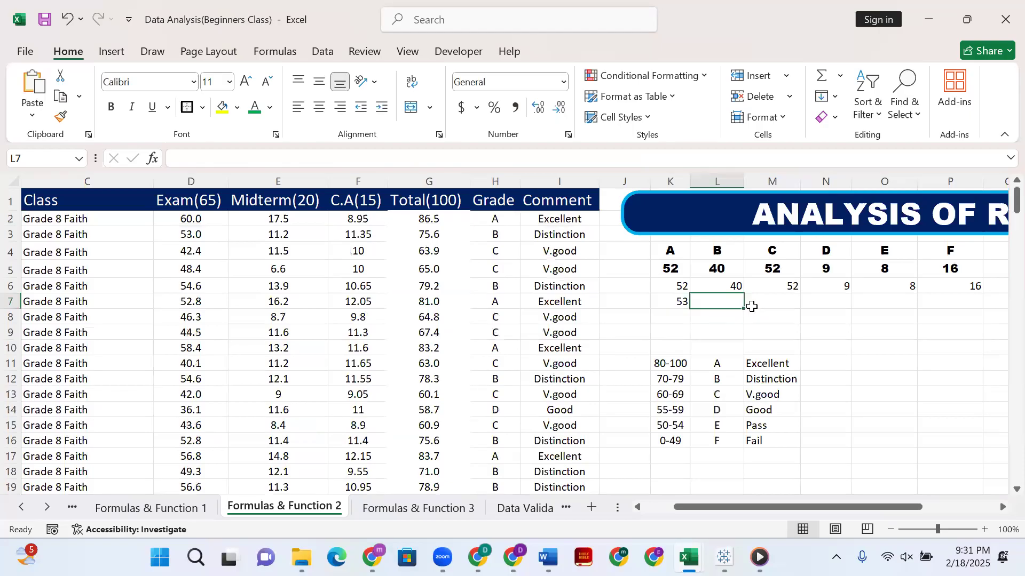
type("=cp")
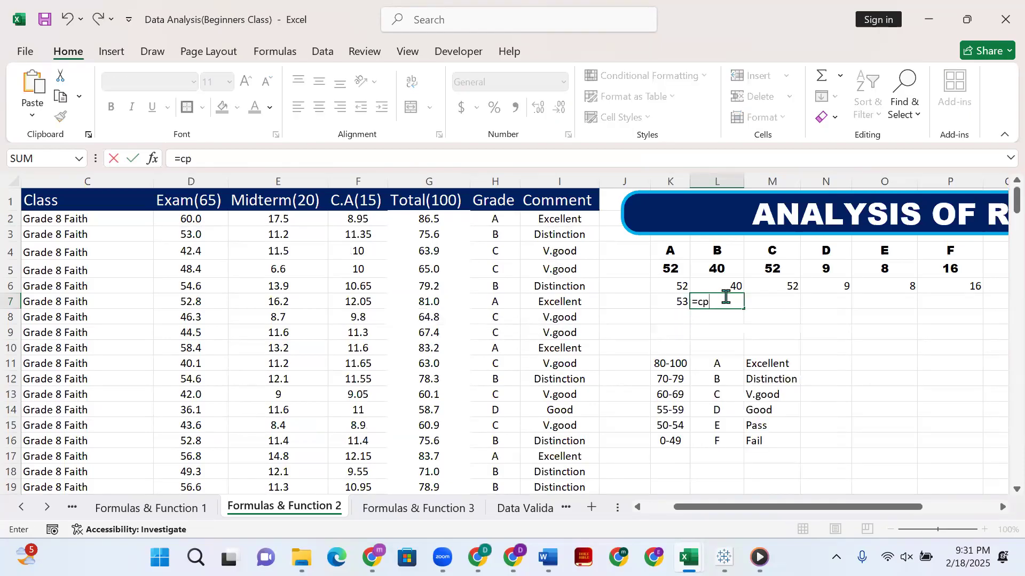
key("BackSpace")
type("ount")
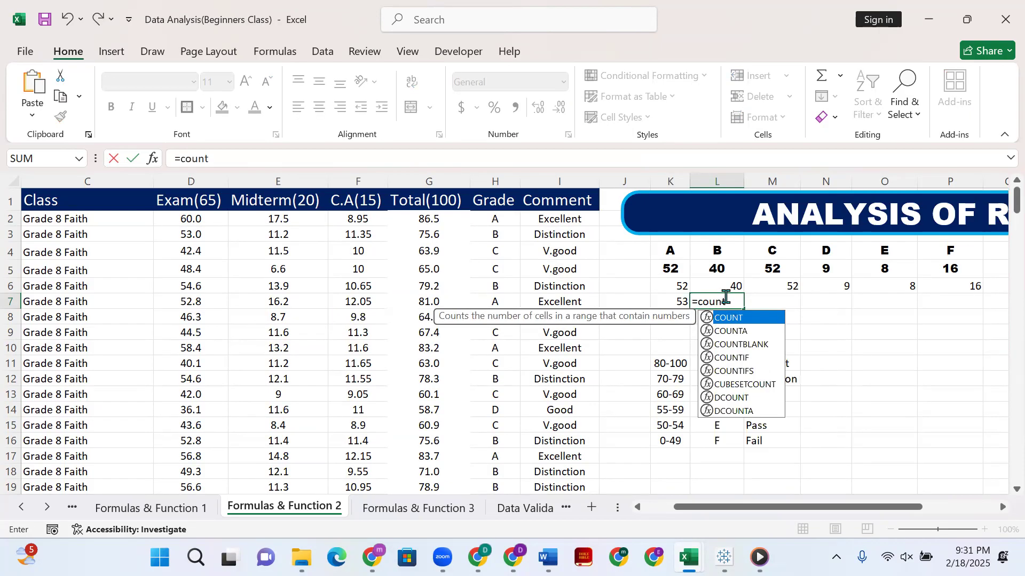
type("if")
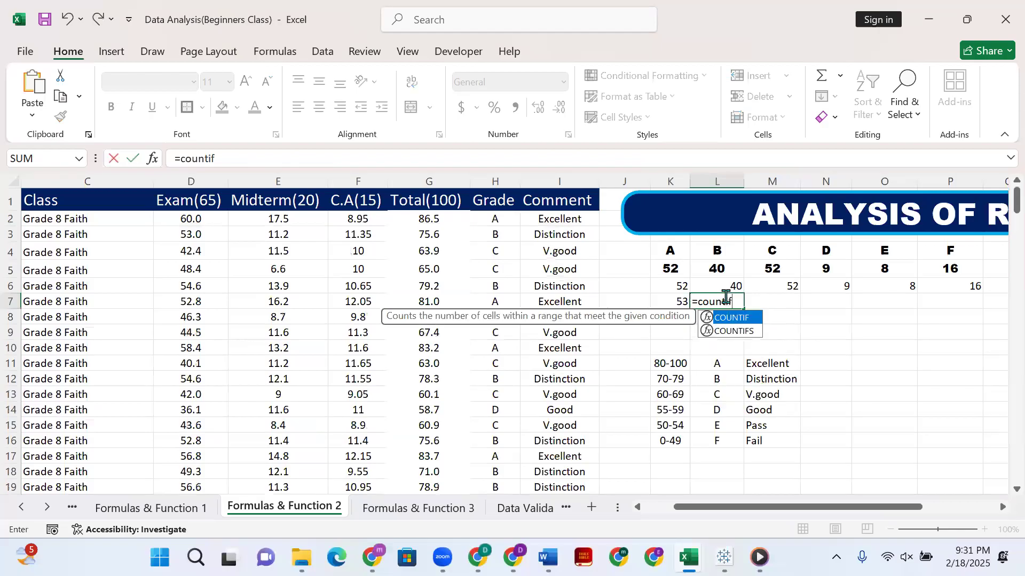
type("(")
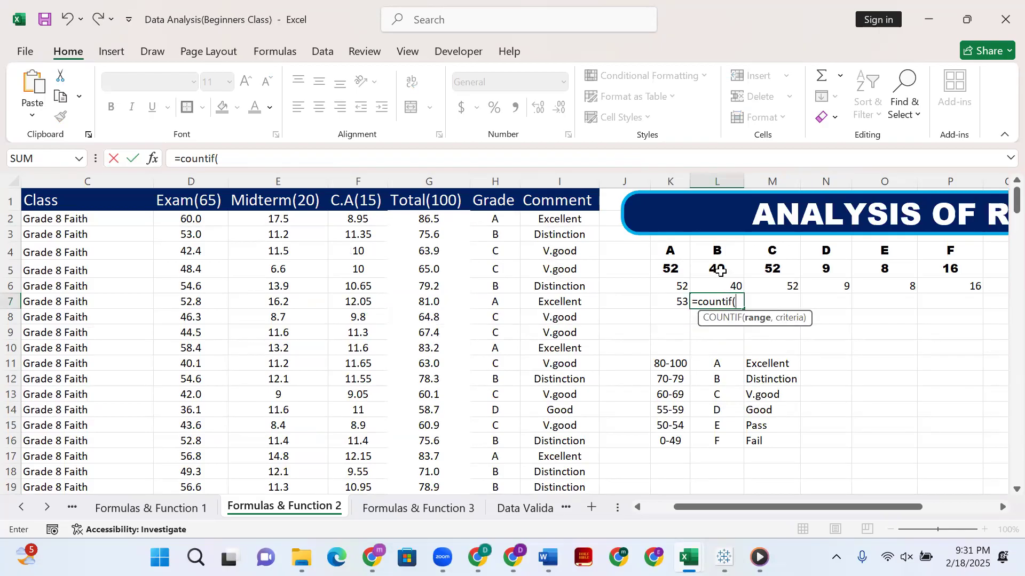
left_click(492, 198)
left_click(500, 178)
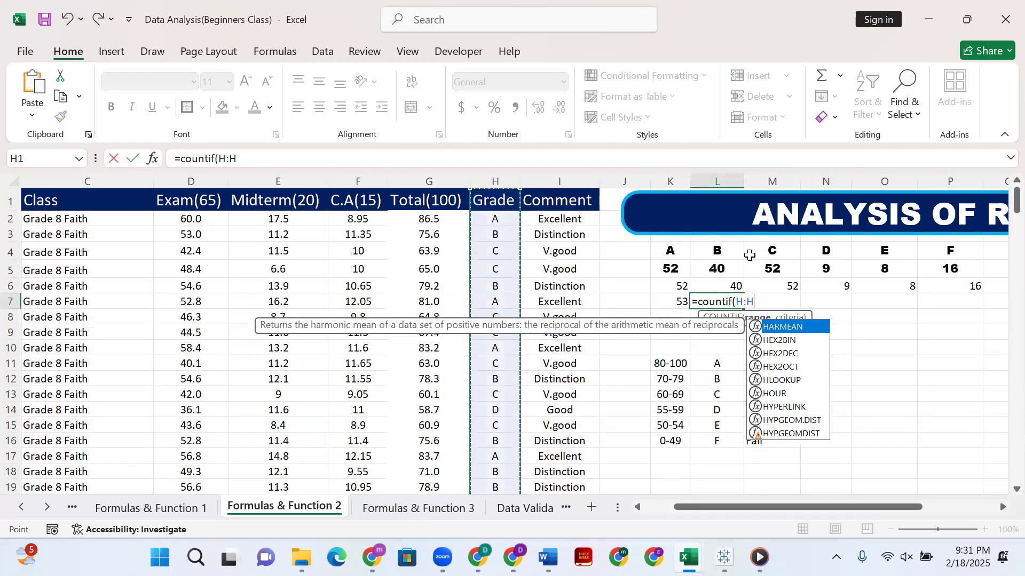
type(",")
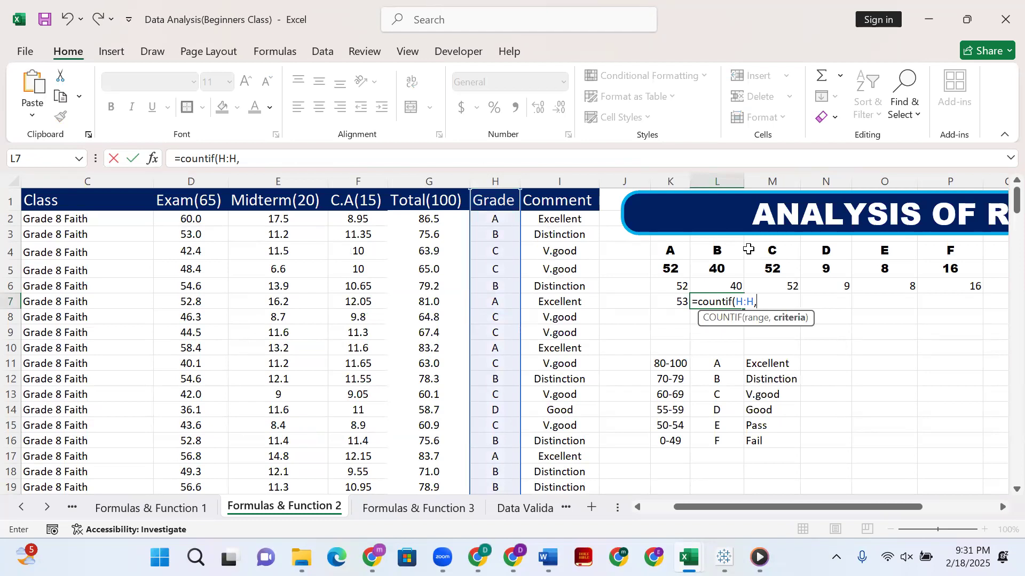
left_click(716, 250)
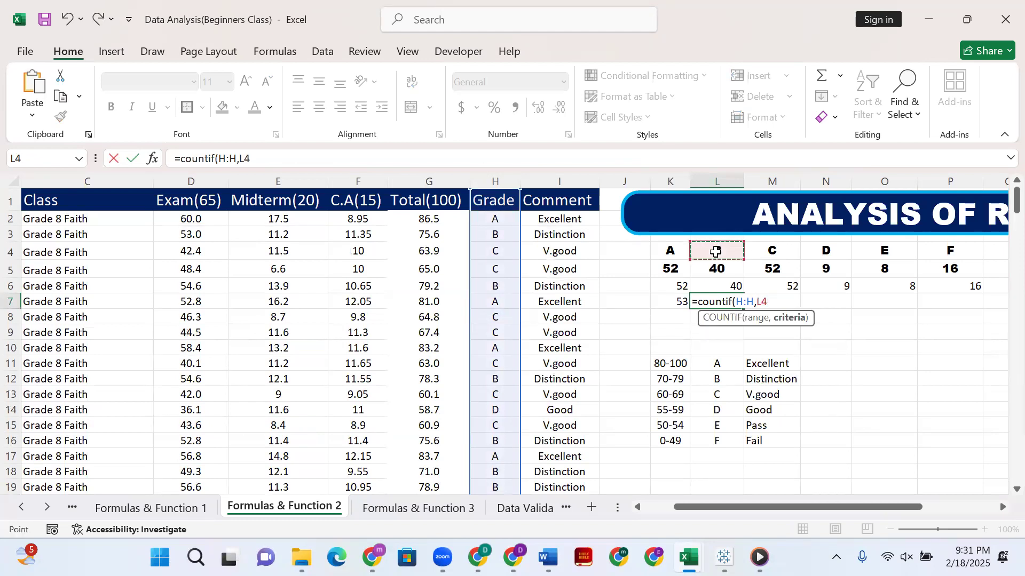
type(")")
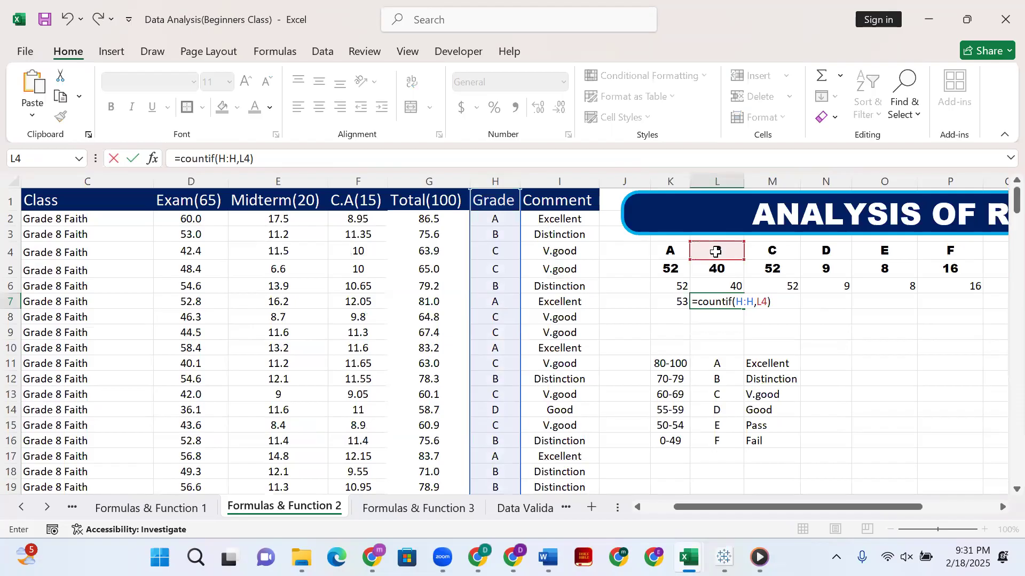
key("Return")
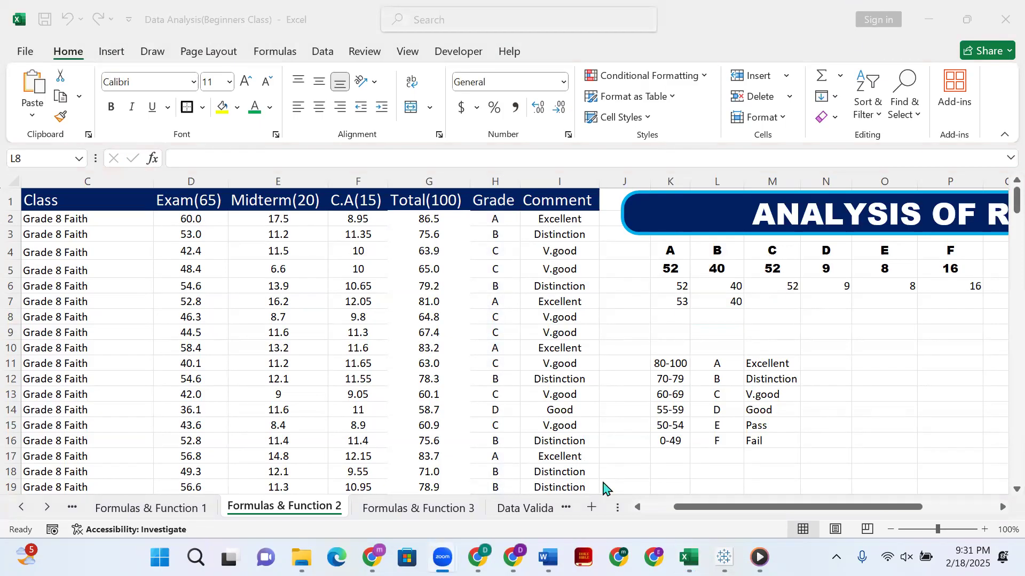
View the Formulas & Function 3 sheet, then return to Formulas & Function 2 and inspect the comment formula in I2.
left_click(424, 508)
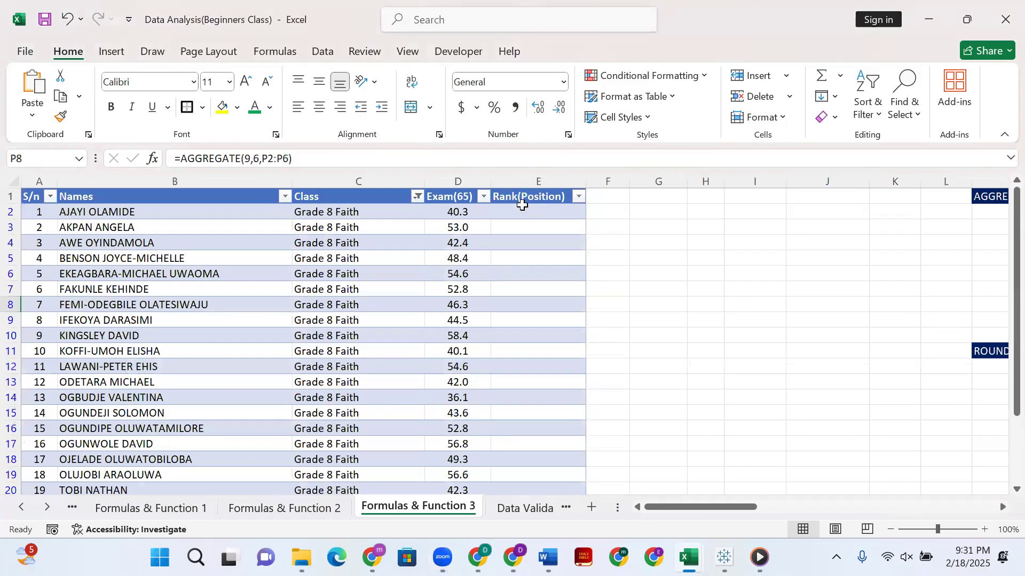
left_click(326, 513)
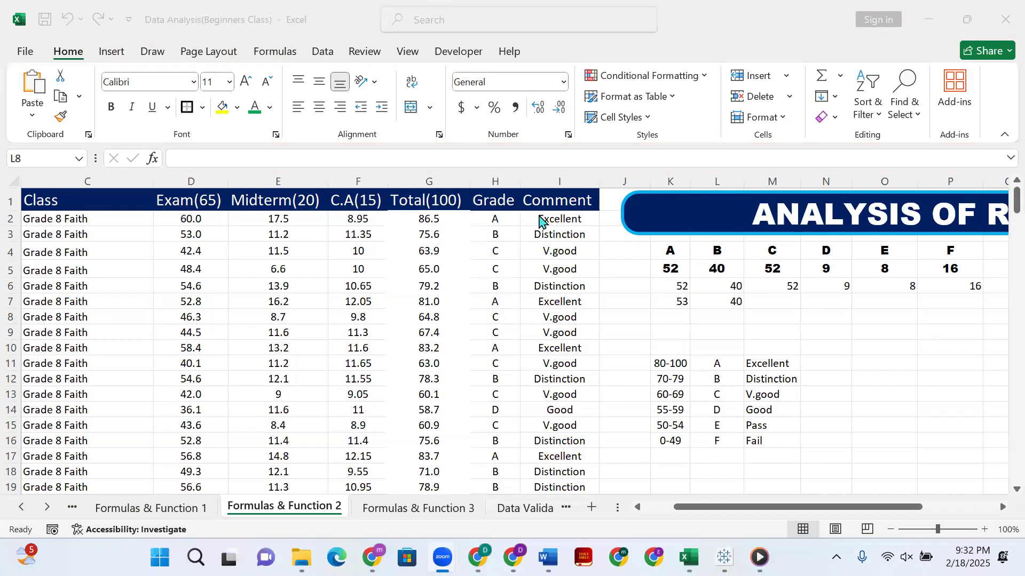
left_click(602, 225)
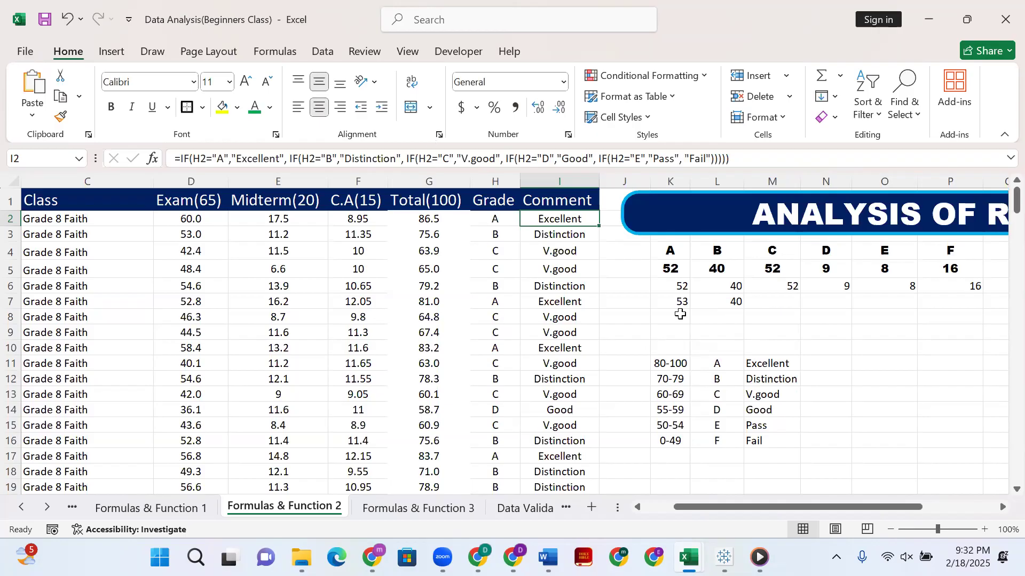
Count the grade C entries of the whole Grade column in M7 with =COUNTIF(H:H,M4).
left_click(671, 320)
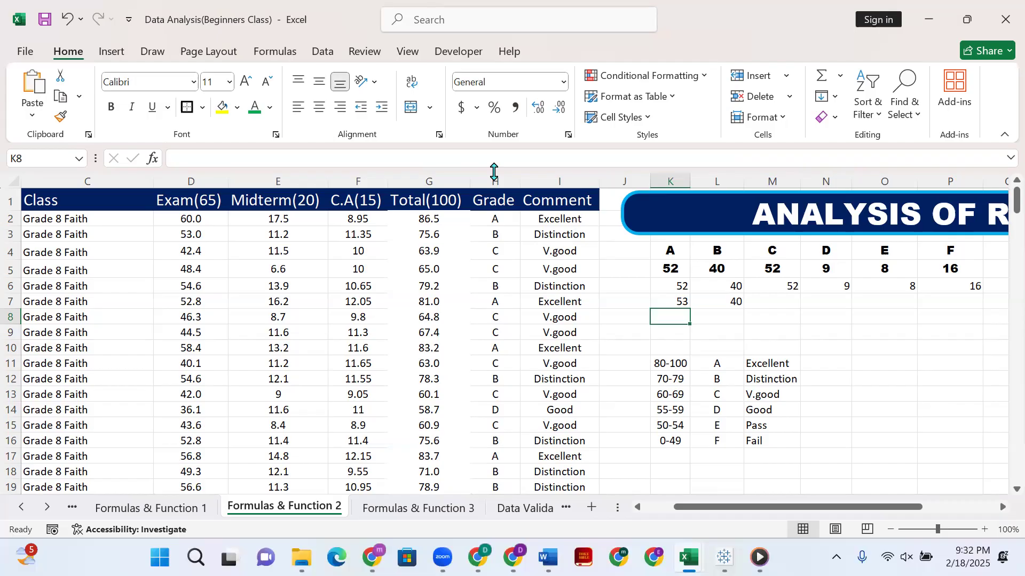
left_click(488, 176)
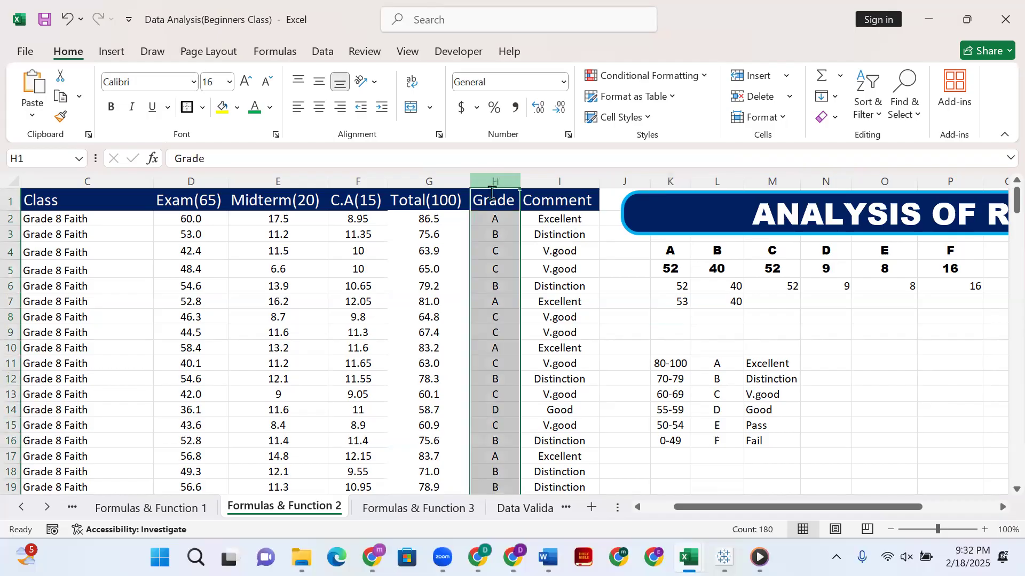
left_click(785, 302)
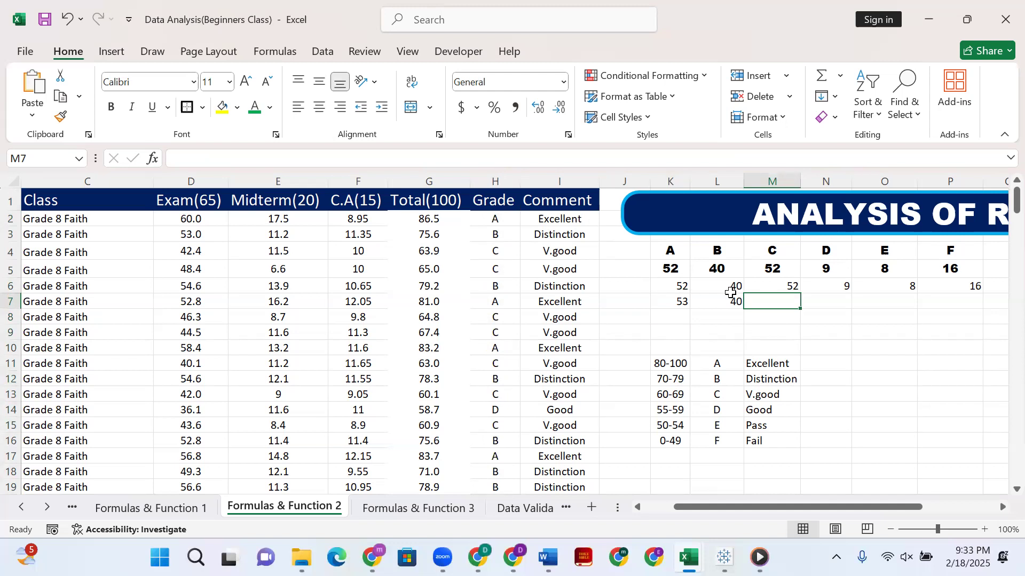
left_click(519, 158)
type("=co")
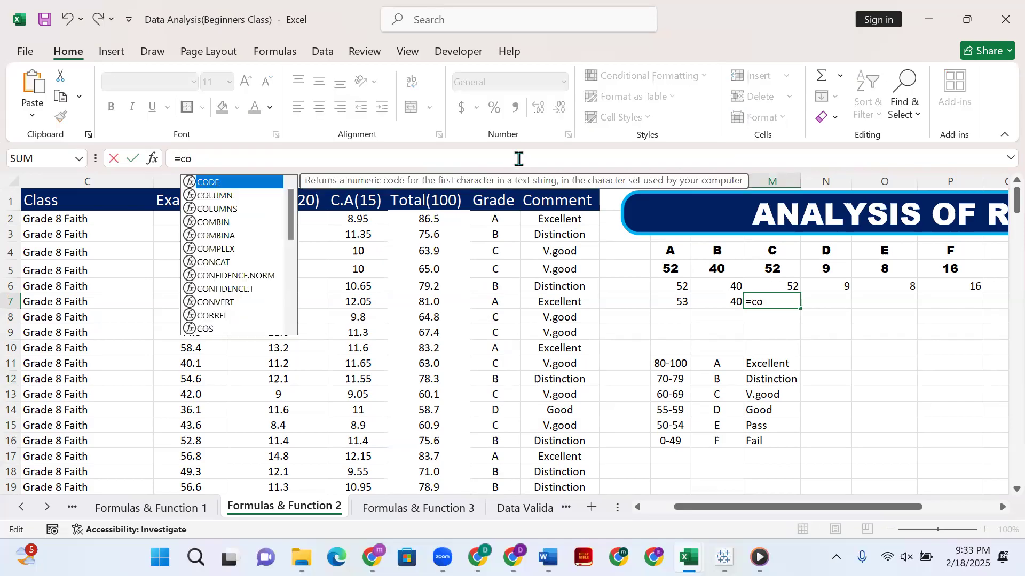
type("untif")
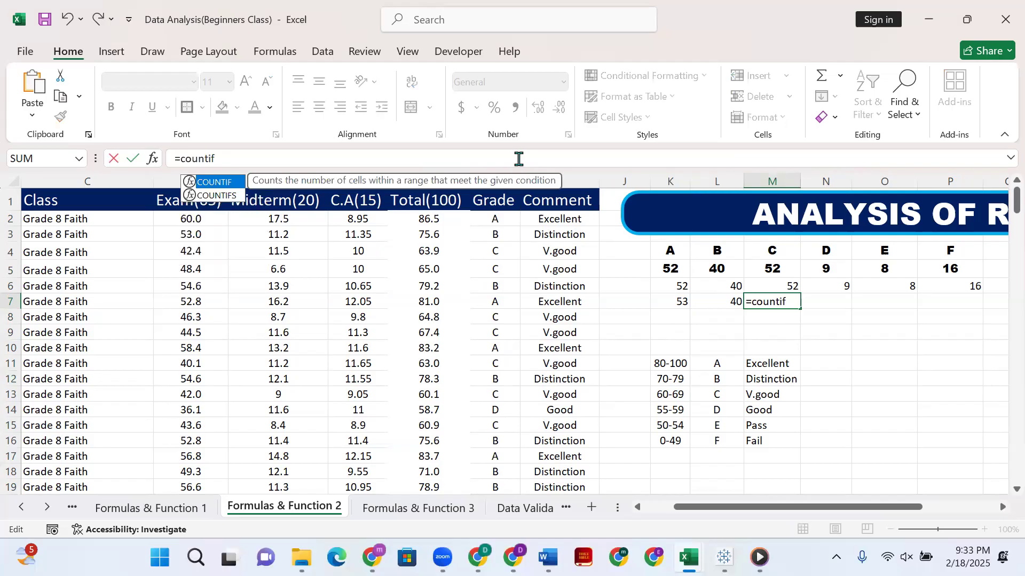
type("(")
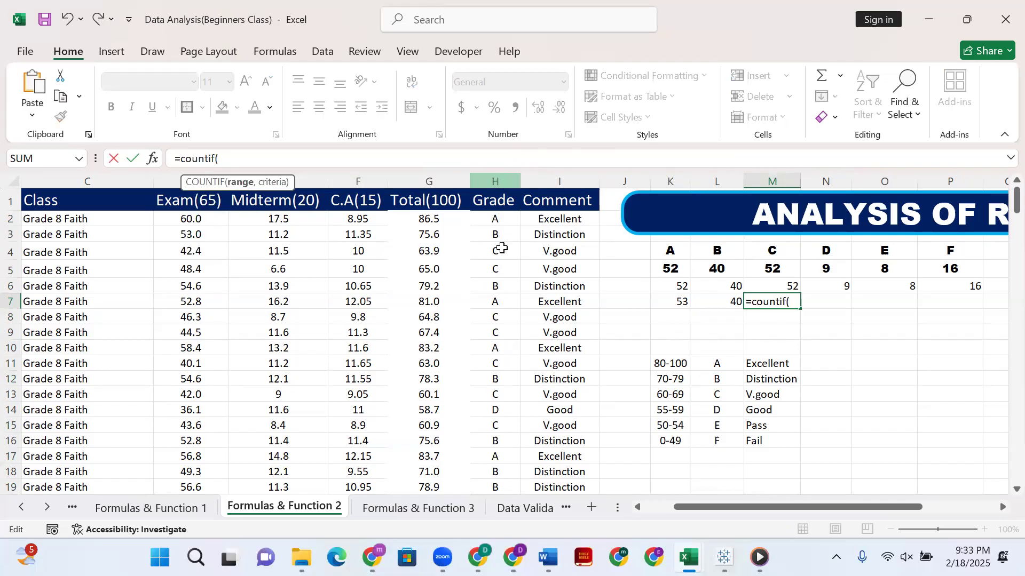
left_click(492, 182)
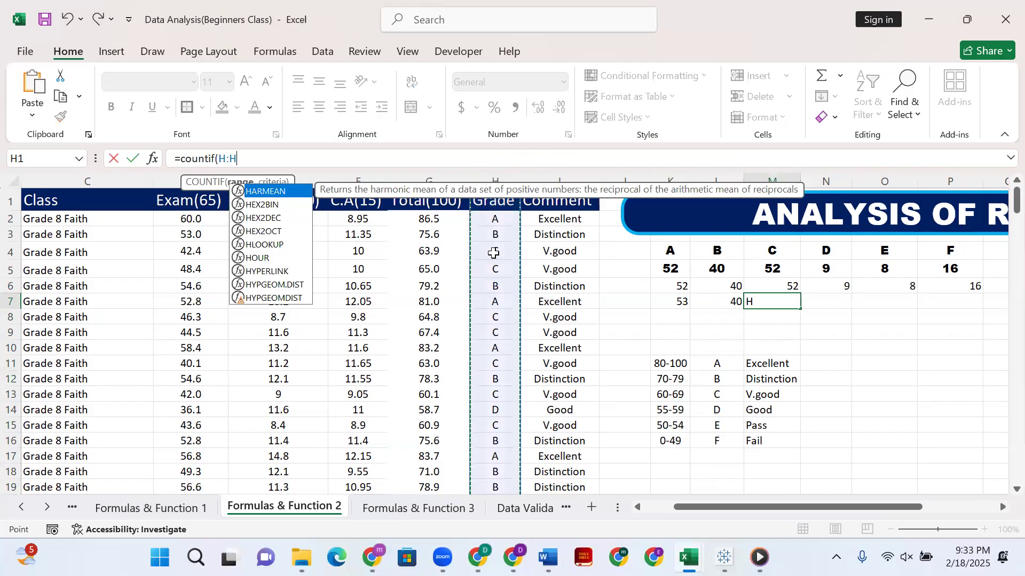
type(",")
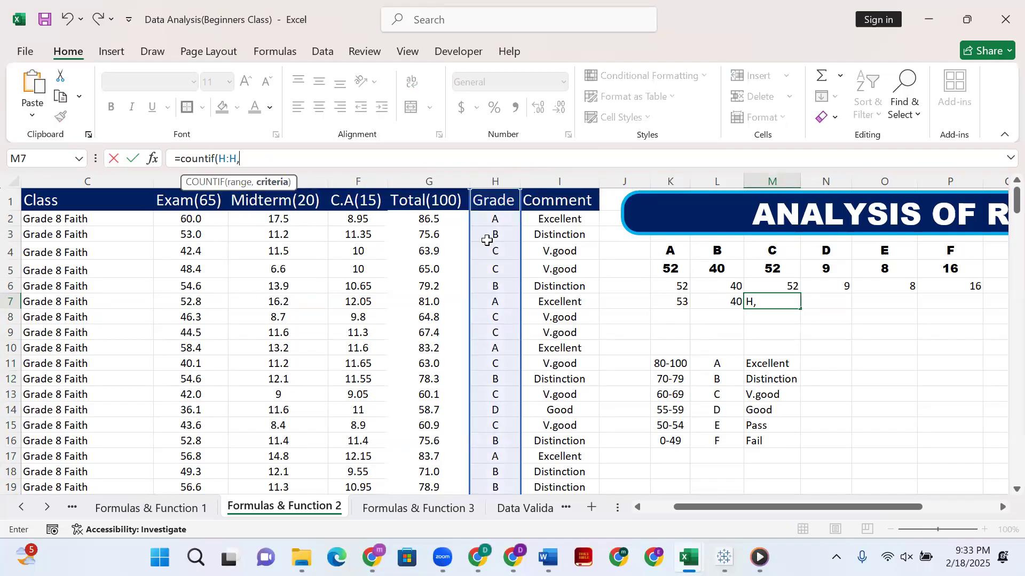
left_click(784, 250)
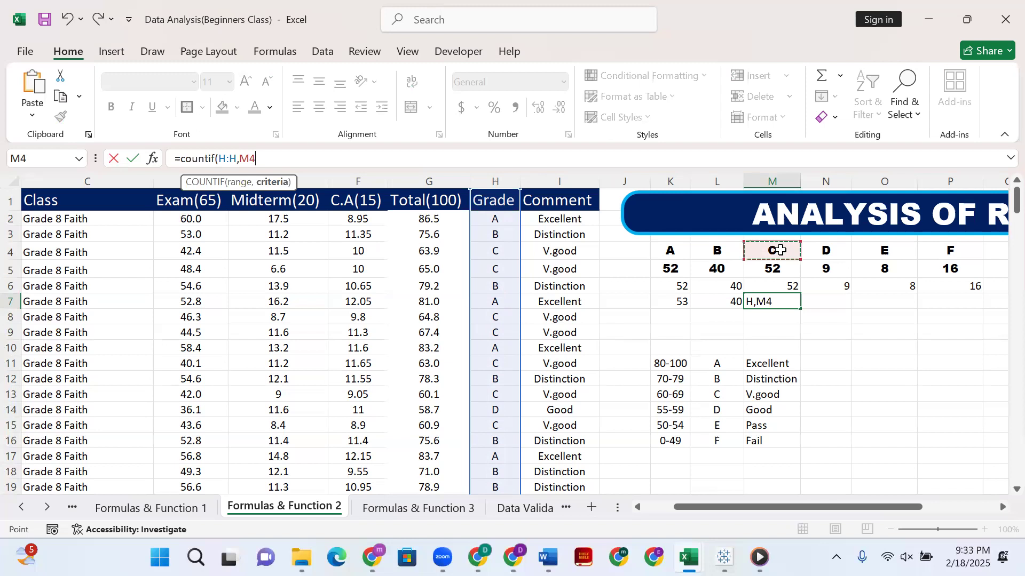
type(")")
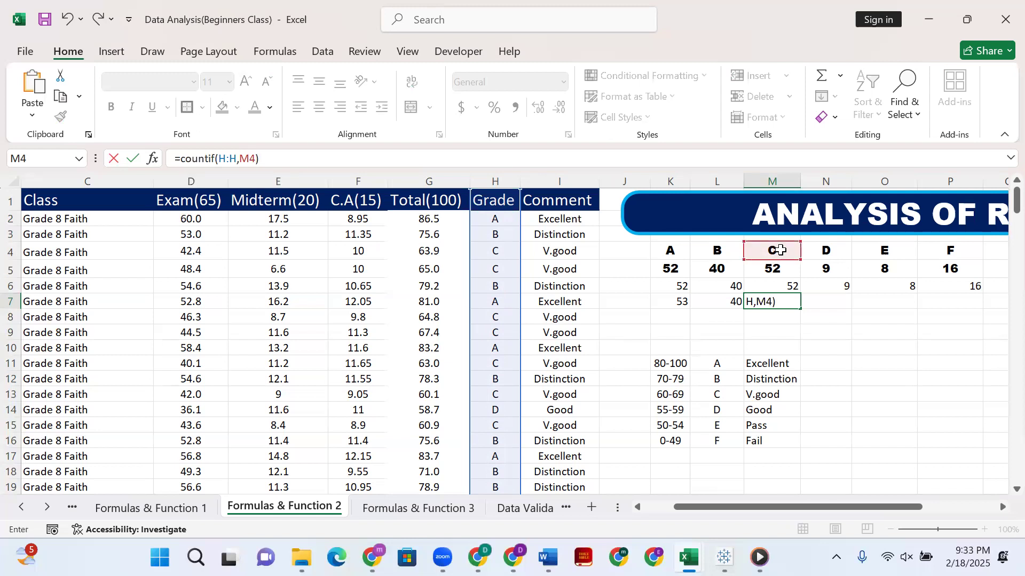
key("Return")
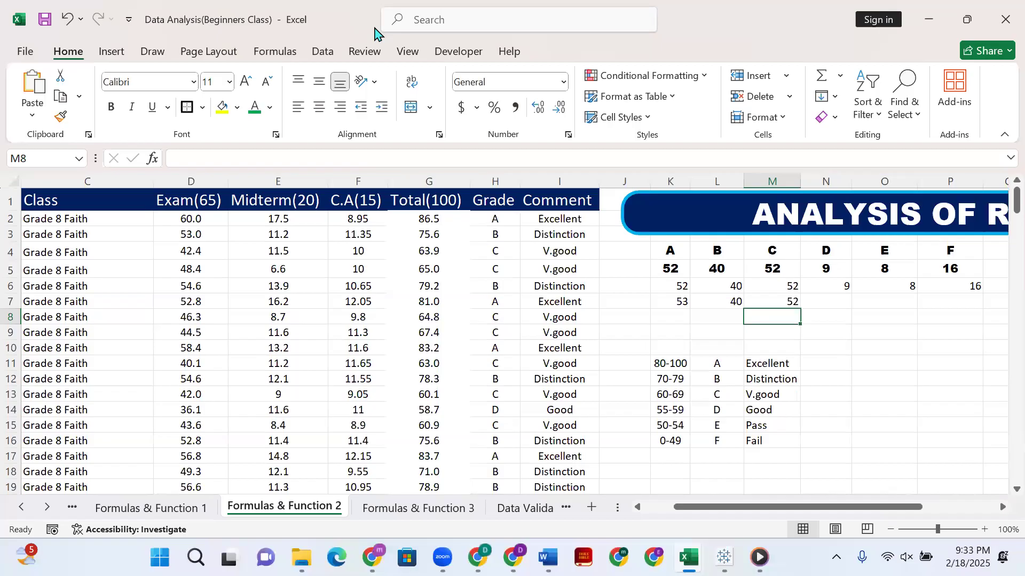
Start a COUNTIF formula in N7 for the grade D count.
left_click(398, 83)
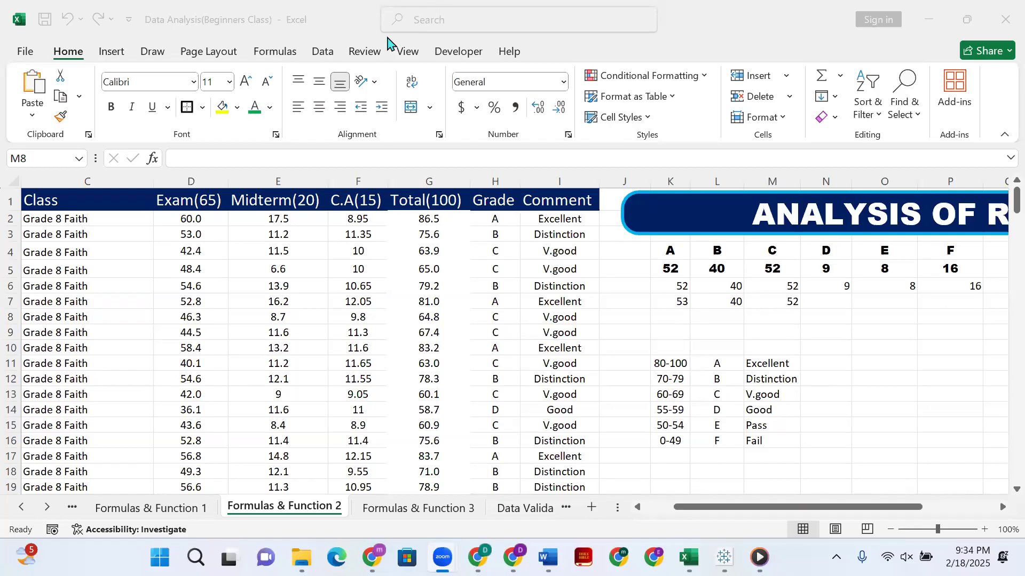
left_click(825, 299)
left_click(824, 299)
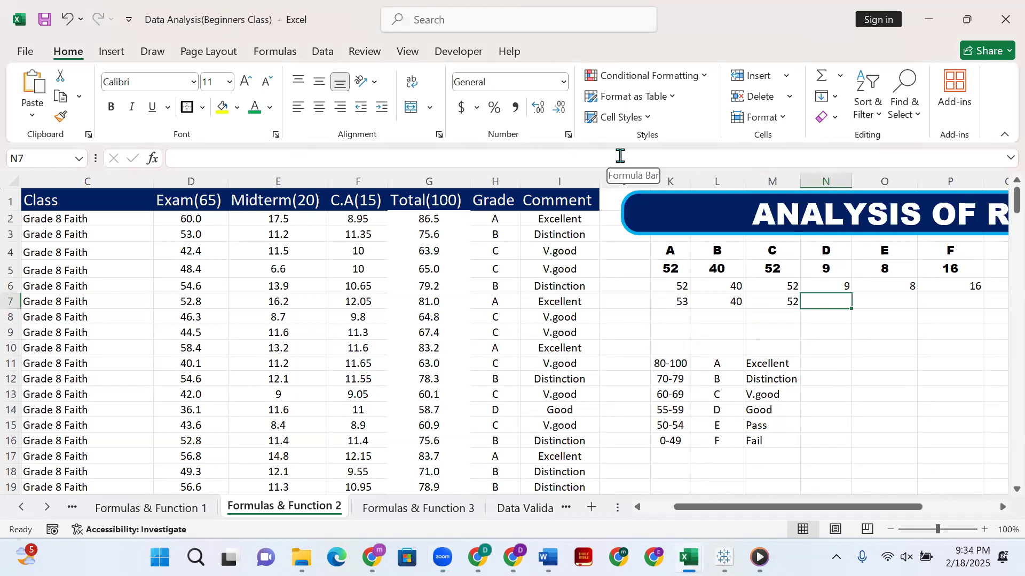
type("=counti")
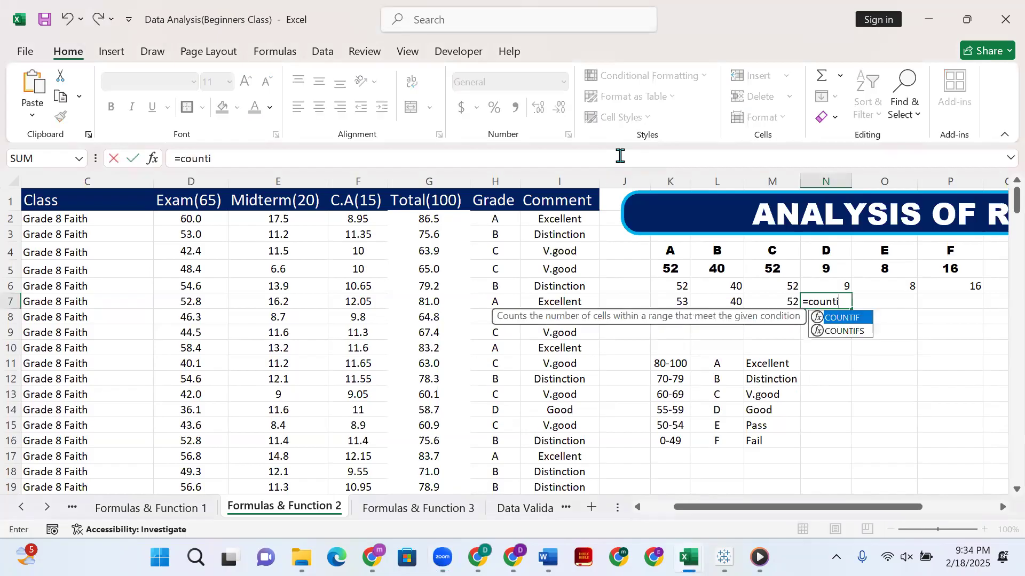
type("f(")
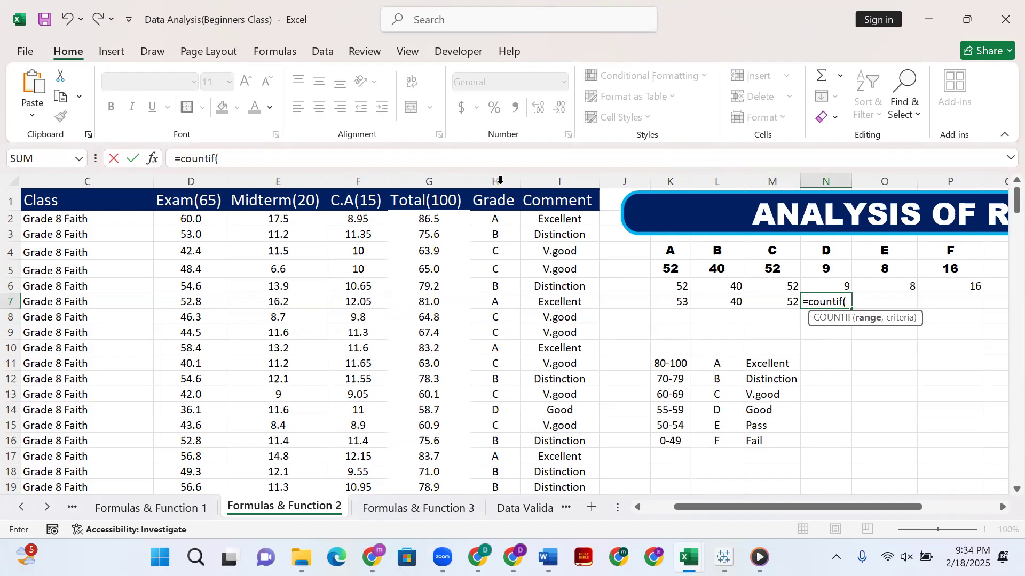
Try the grade cells H2:H180 as the COUNTIF range in N7, followed by H11:H12.
left_click(497, 225)
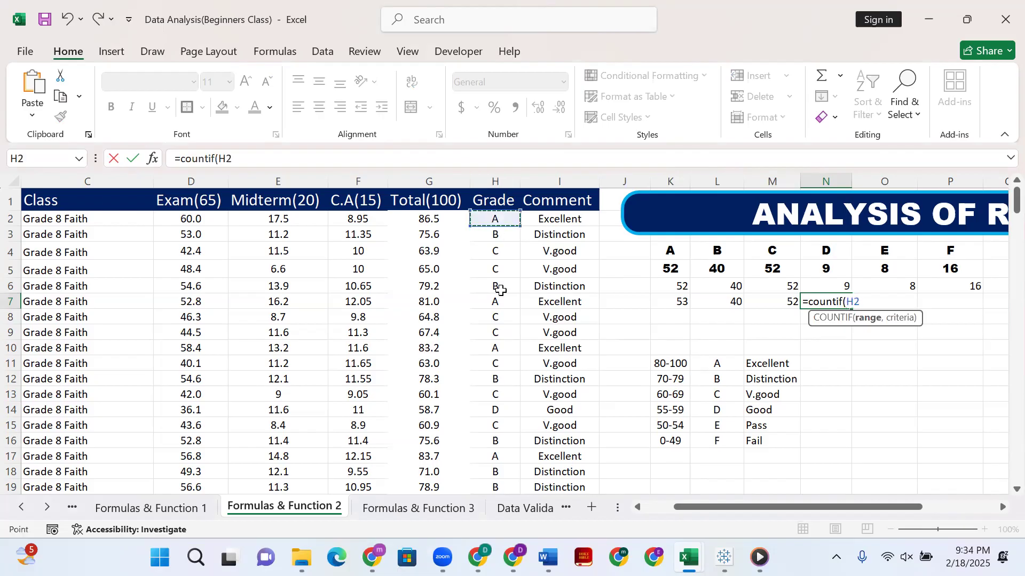
scroll(499, 288, "down", 12)
scroll(486, 419, "down", 20)
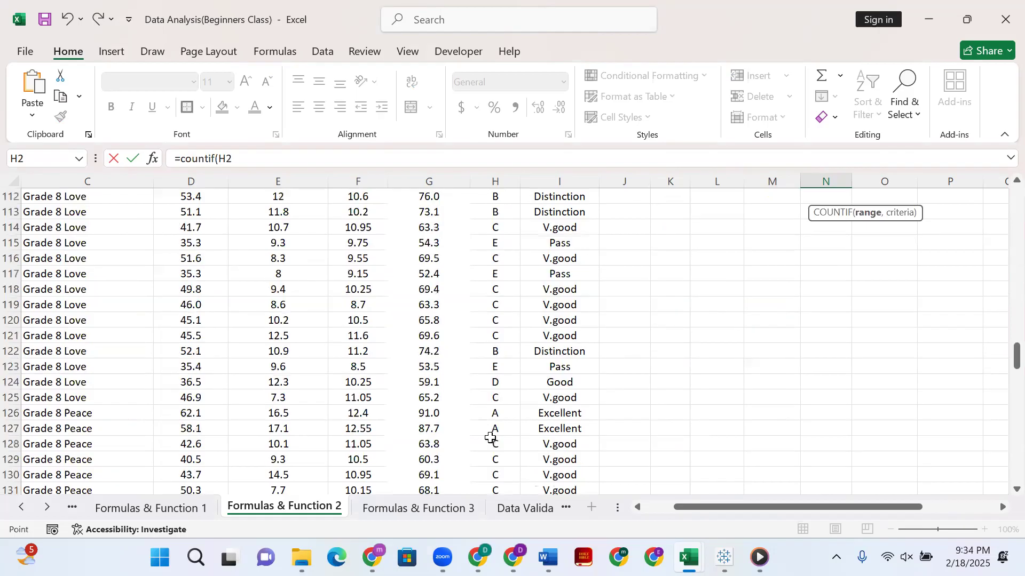
scroll(507, 330, "down", 20)
scroll(515, 363, "up", 4)
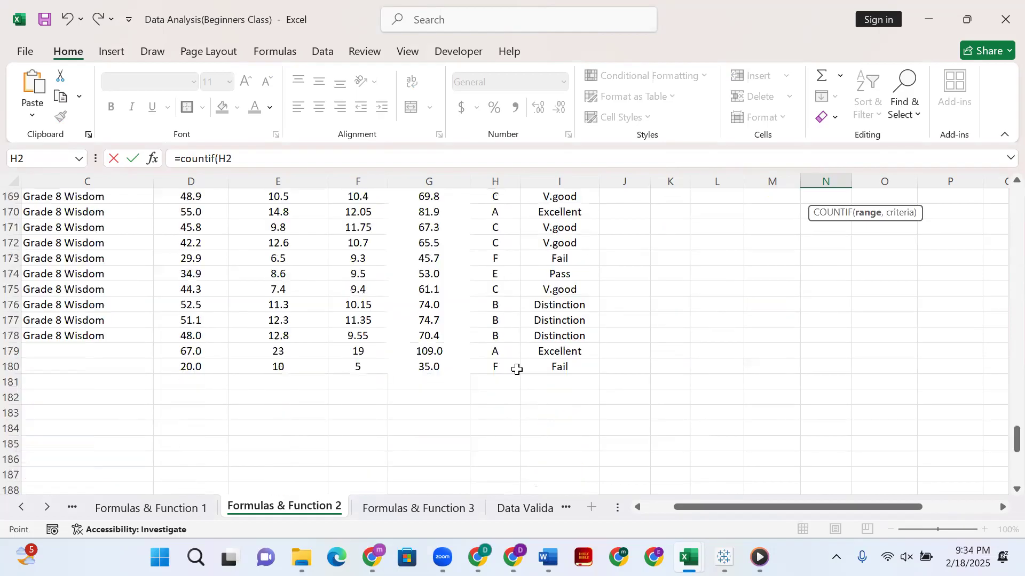
left_click(514, 367, "shift")
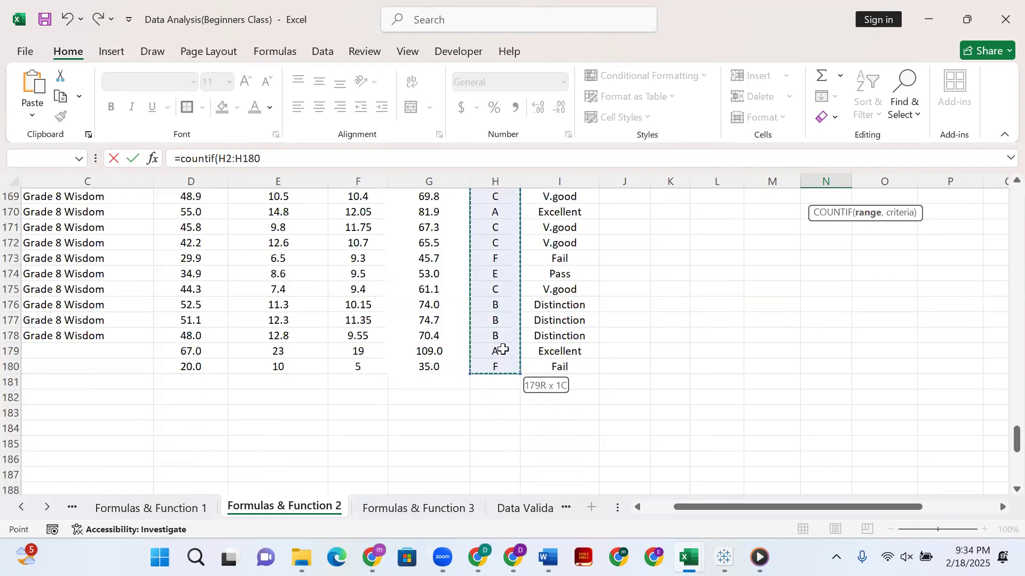
scroll(501, 349, "up", 20)
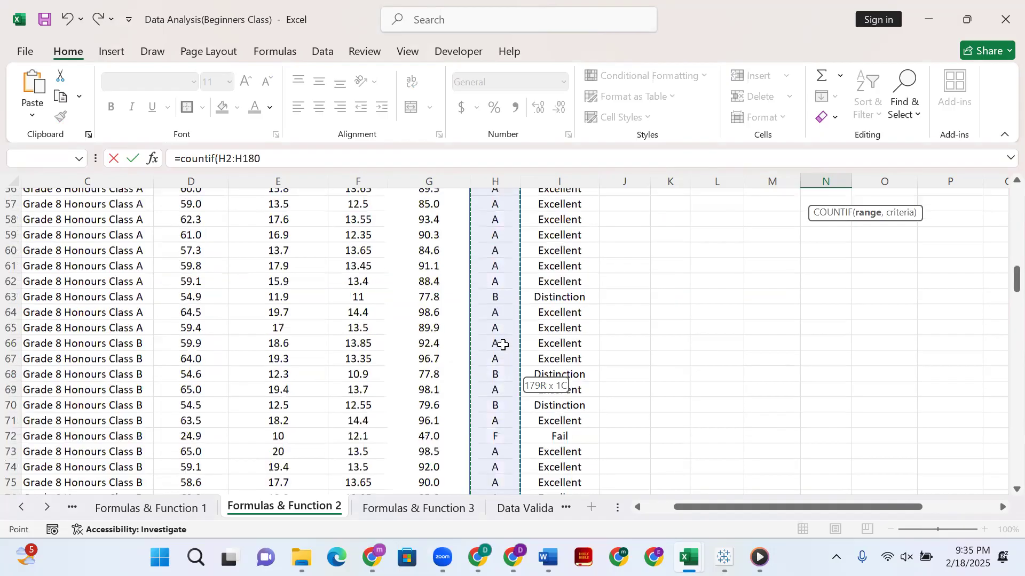
scroll(503, 224, "up", 18)
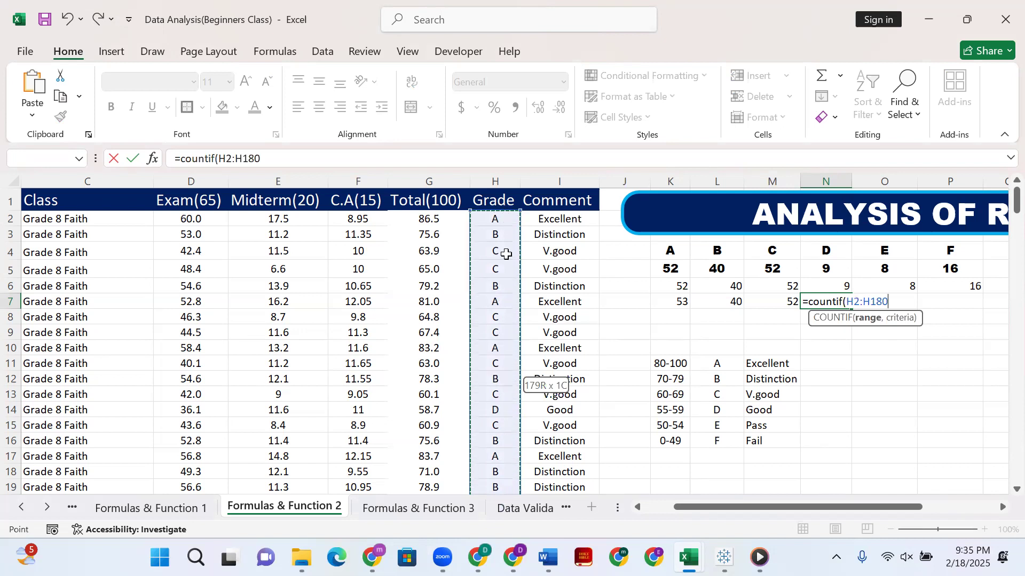
left_click_drag(504, 363, 505, 379)
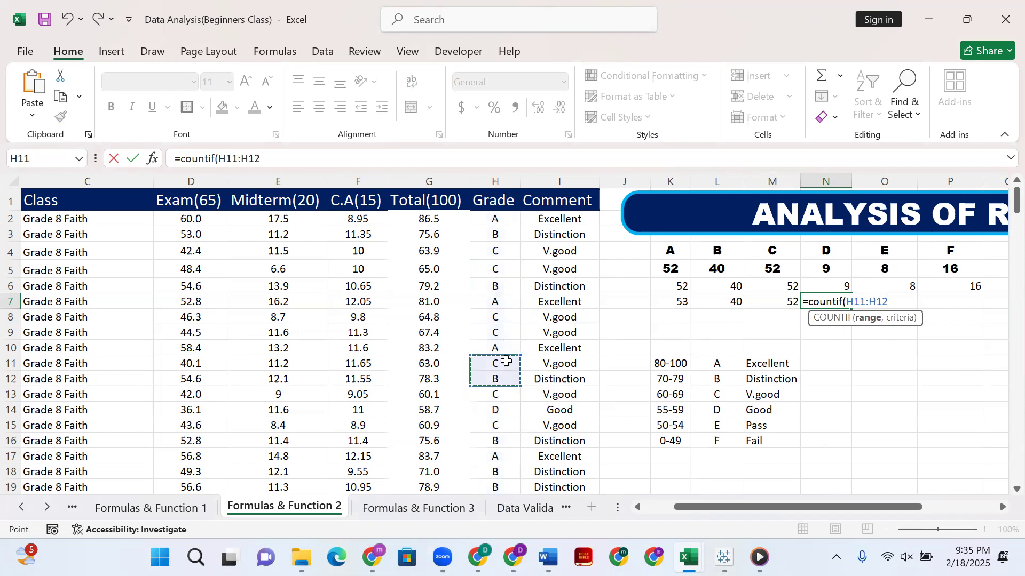
Complete the grade D count in N7 as =COUNTIF(H:H,N4), using the whole Grade column as the range.
left_click(495, 182)
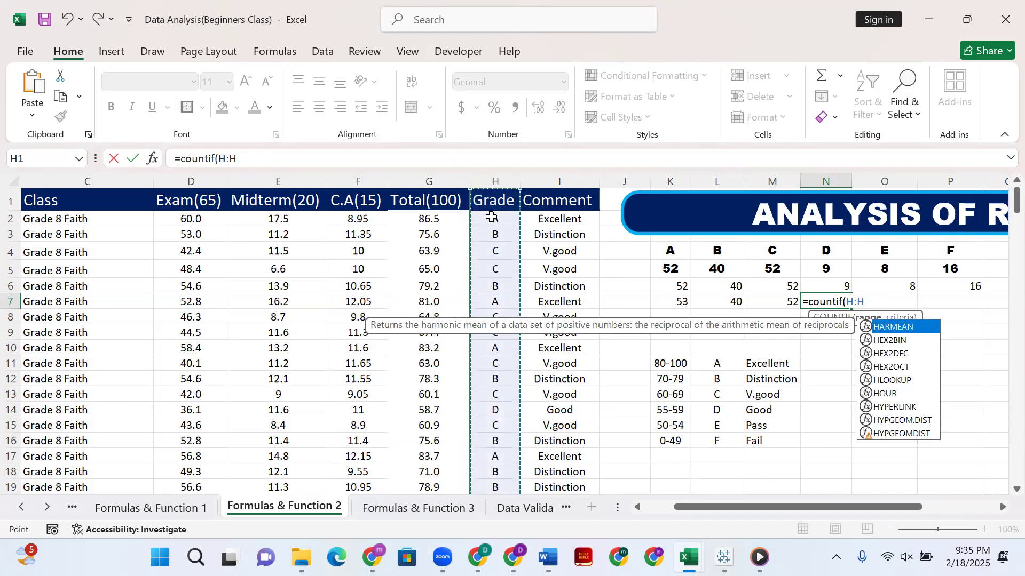
type(",")
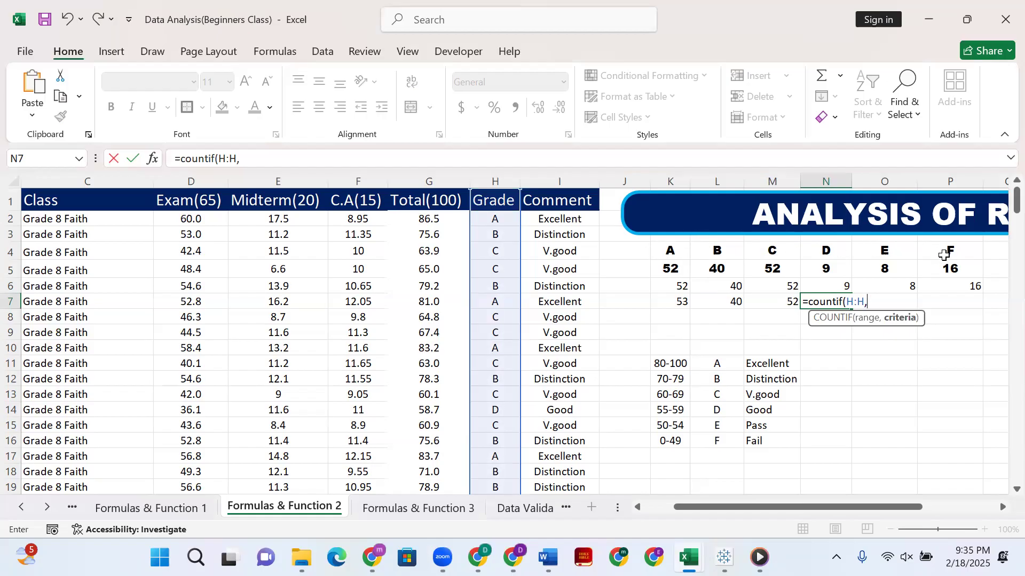
left_click(840, 250)
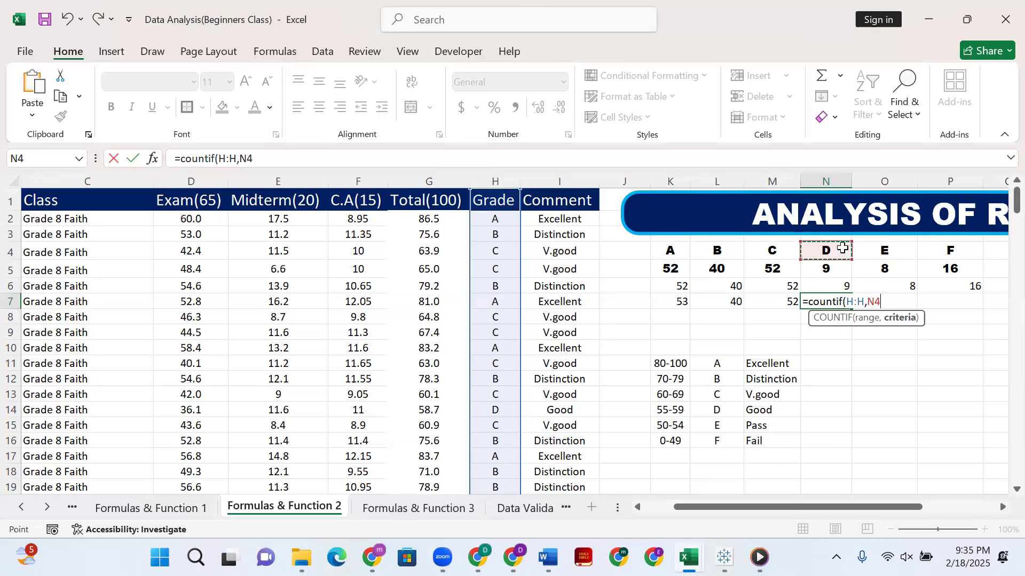
type(")")
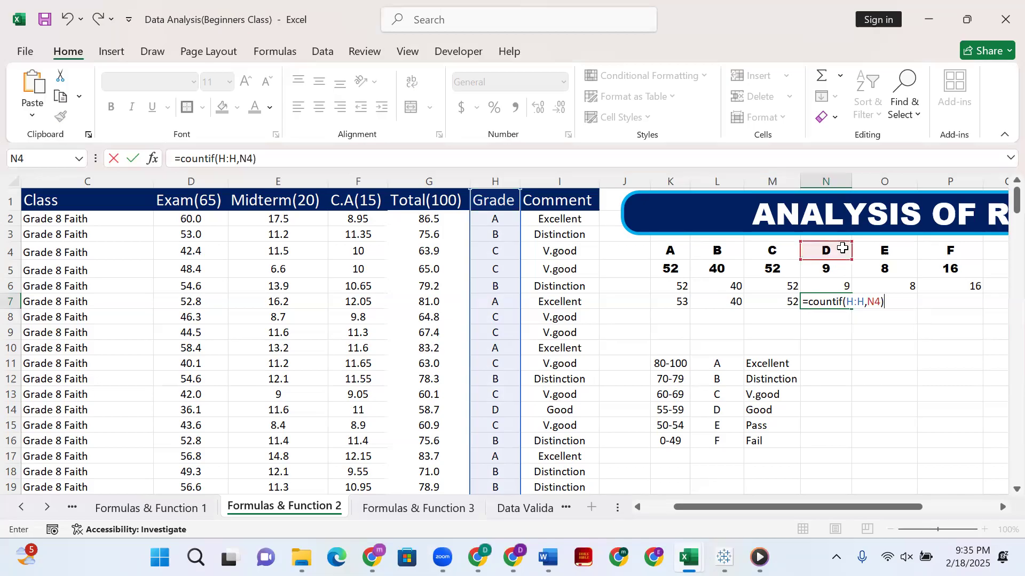
key("Return")
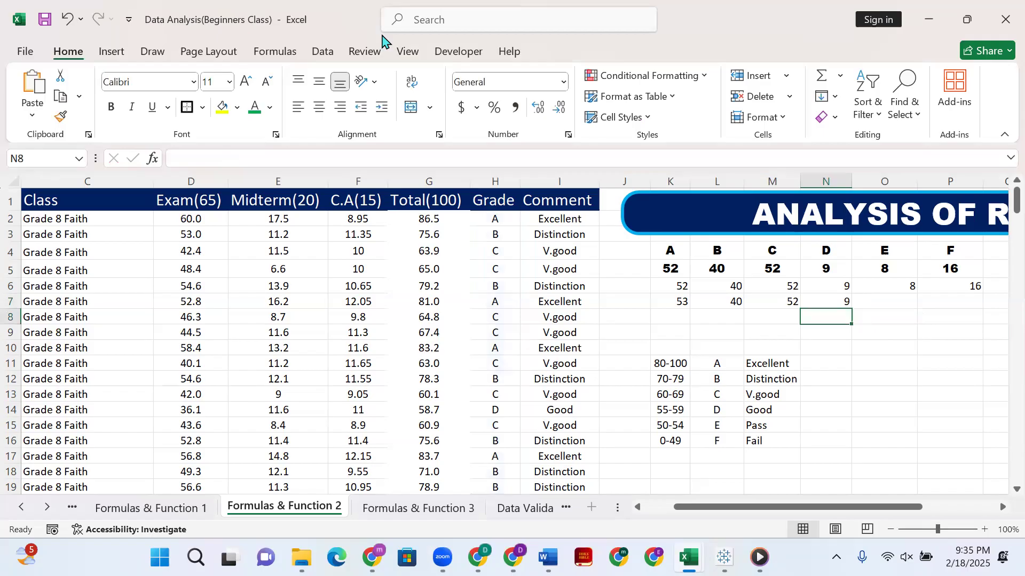
Switch to File Explorer and show the Desktop folder.
left_click(742, 177)
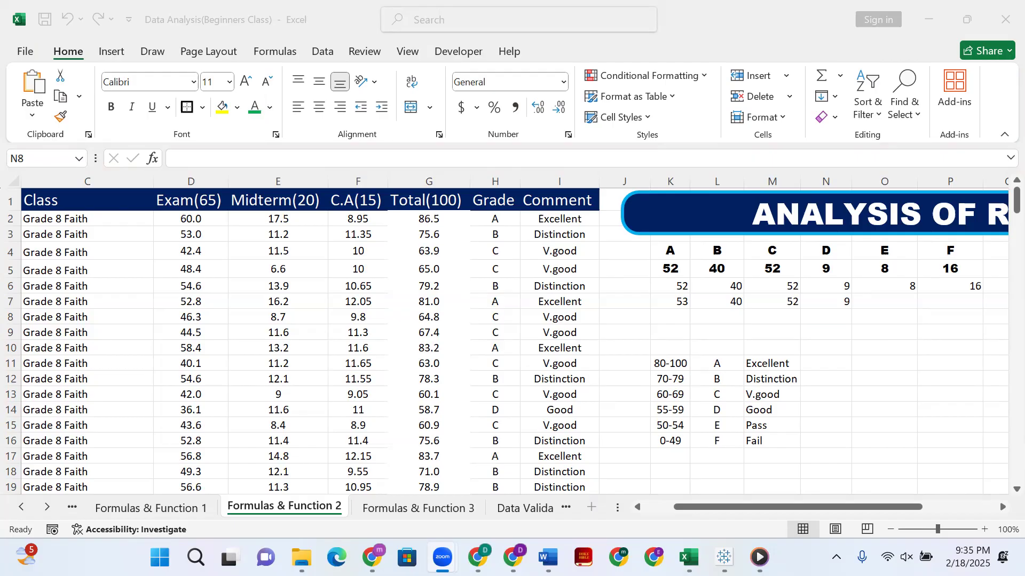
key("super+e")
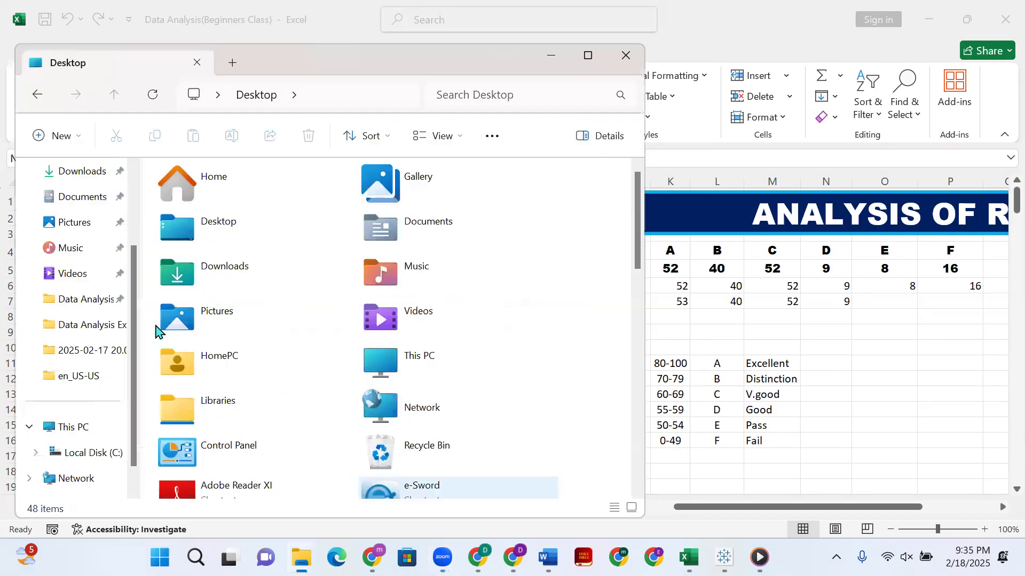